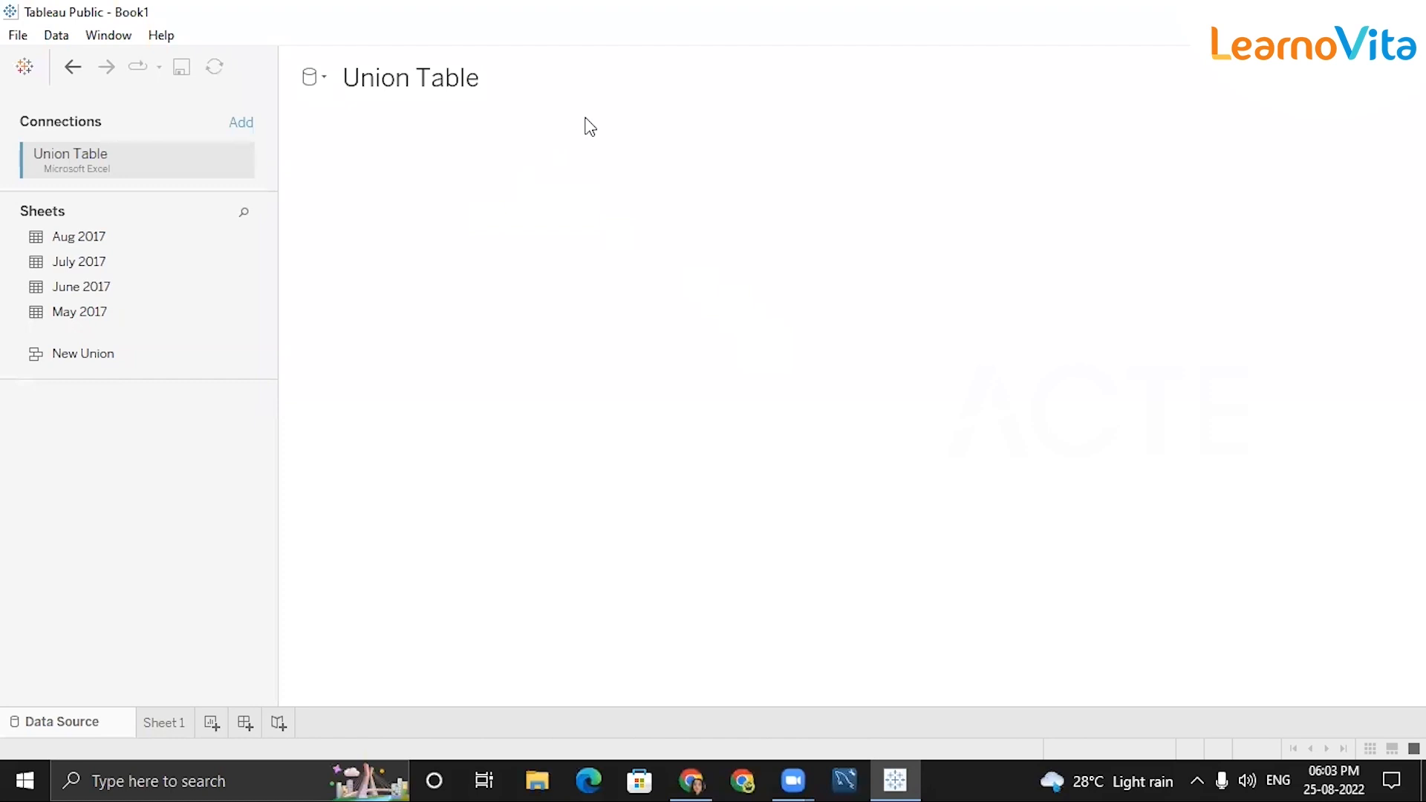
Annotate the empty data source canvas with stacked letters O, R and E, each followed by an arrow.
{"action": "key", "text": "ctrl+2"}
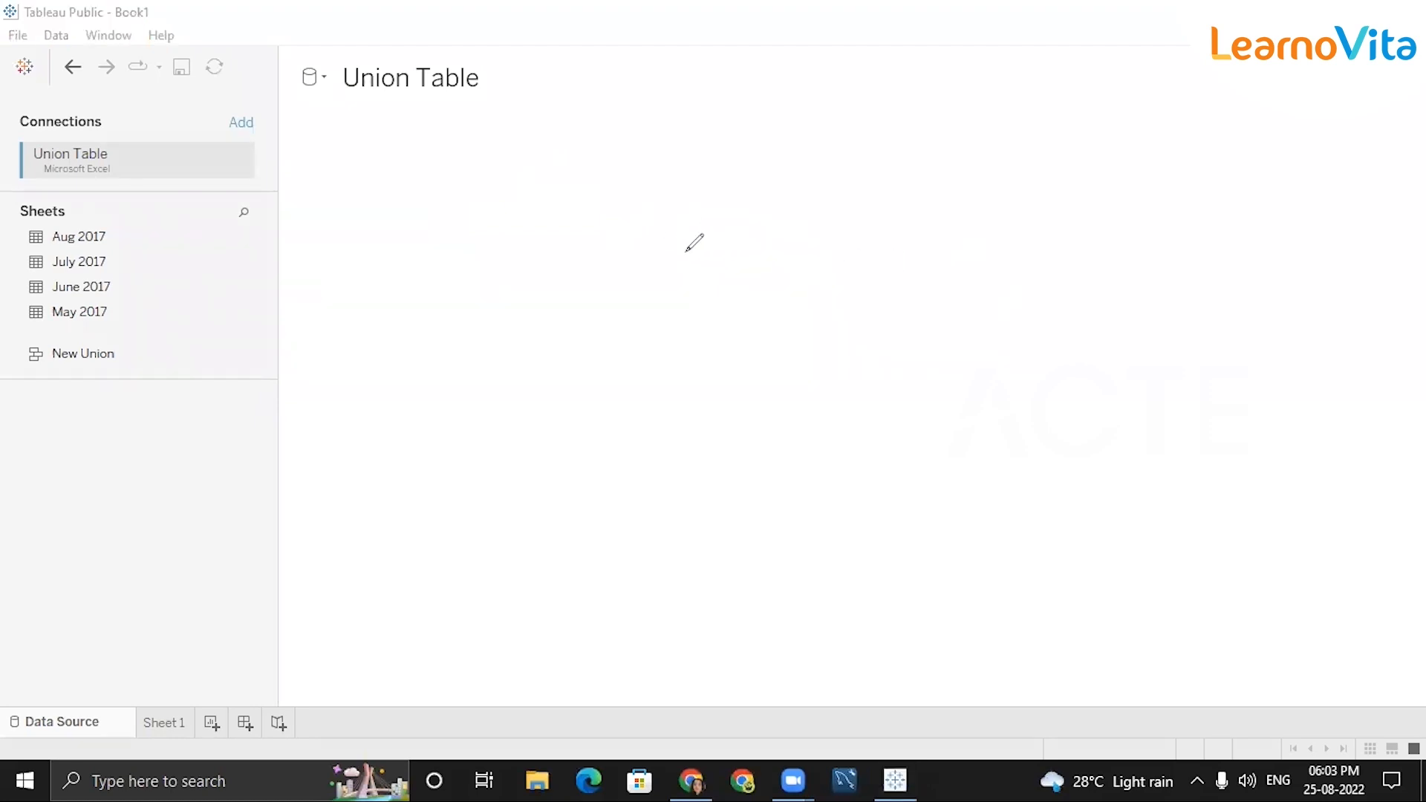
{"action": "left_click_drag", "start_coordinate": [724, 227], "coordinate": [735, 217]}
{"action": "mouse_move", "coordinate": [739, 269]}
{"action": "left_mouse_down"}
{"action": "mouse_move", "coordinate": [739, 323]}
{"action": "mouse_move", "coordinate": [756, 272]}
{"action": "mouse_move", "coordinate": [734, 289]}
{"action": "left_mouse_up"}
{"action": "left_click_drag", "start_coordinate": [740, 345], "coordinate": [758, 381]}
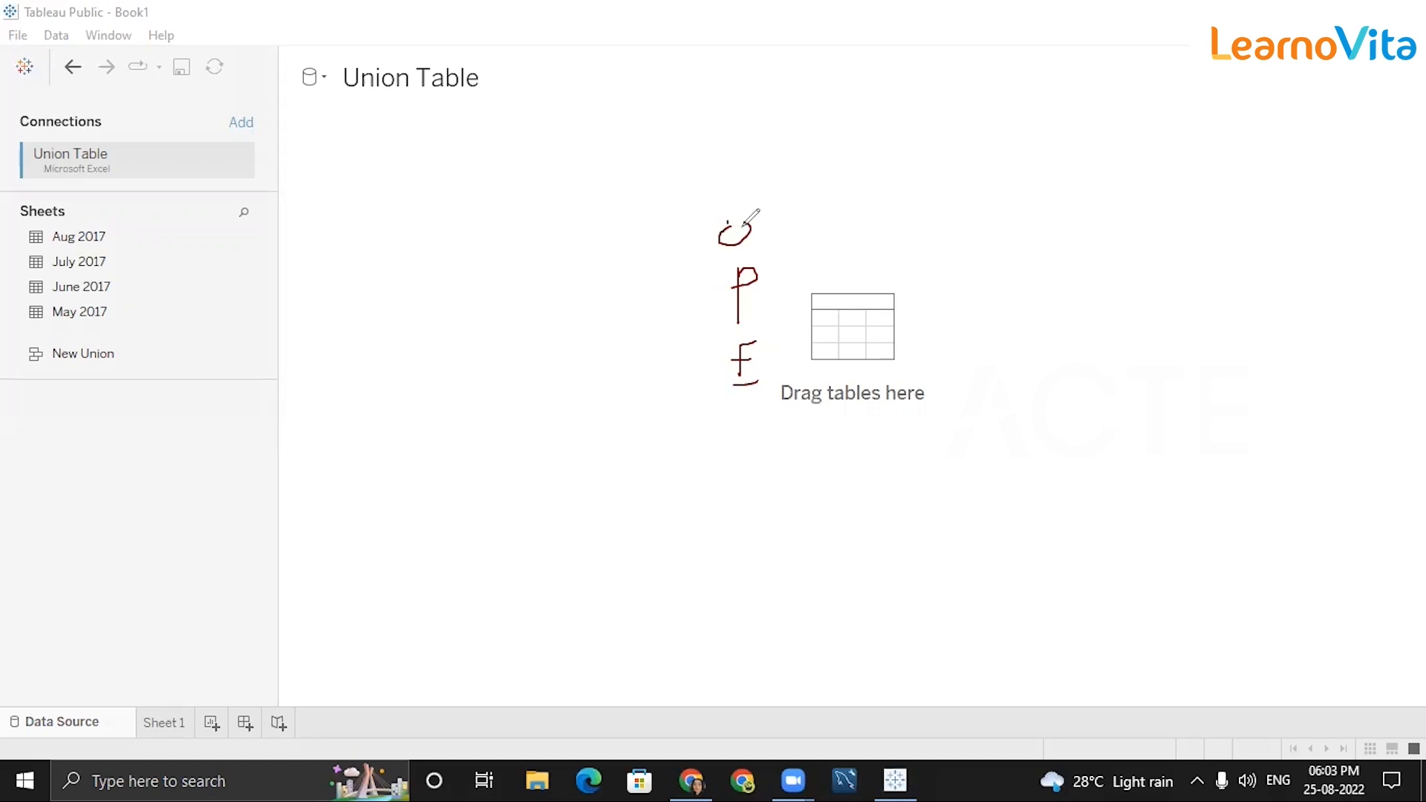
{"action": "left_click_drag", "start_coordinate": [760, 229], "coordinate": [844, 219]}
{"action": "left_click_drag", "start_coordinate": [787, 274], "coordinate": [845, 252]}
{"action": "left_click_drag", "start_coordinate": [742, 286], "coordinate": [760, 301]}
{"action": "mouse_move", "coordinate": [769, 355]}
{"action": "left_mouse_down"}
{"action": "mouse_move", "coordinate": [826, 349]}
{"action": "mouse_move", "coordinate": [825, 363]}
{"action": "left_mouse_up"}
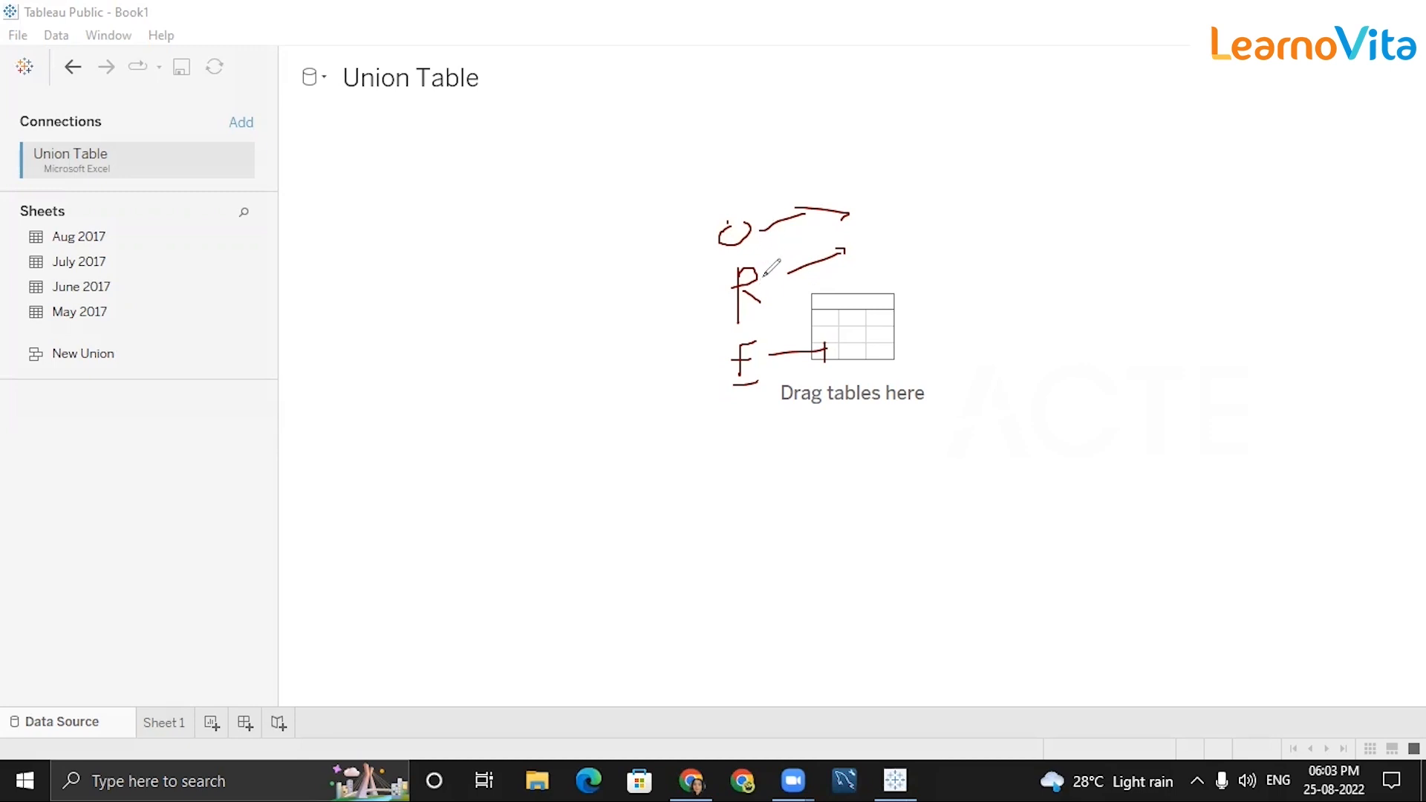
Close the letter O, write a note beside the stacked letters, and bracket them with an arrow leading to Re.
{"action": "left_click_drag", "start_coordinate": [726, 226], "coordinate": [746, 225]}
{"action": "mouse_move", "coordinate": [643, 270]}
{"action": "left_mouse_down"}
{"action": "mouse_move", "coordinate": [637, 286]}
{"action": "mouse_move", "coordinate": [661, 275]}
{"action": "mouse_move", "coordinate": [676, 300]}
{"action": "left_mouse_up"}
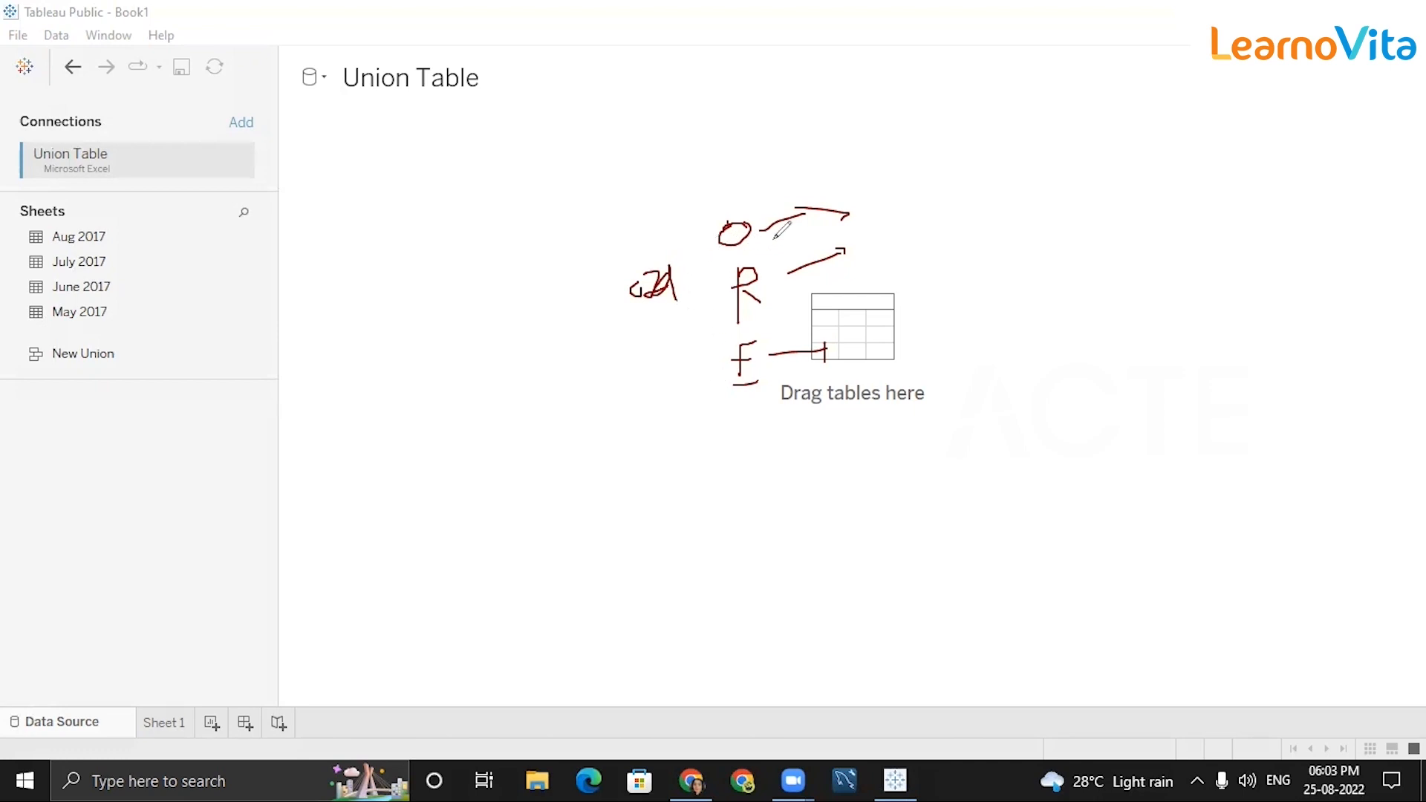
{"action": "mouse_move", "coordinate": [704, 248]}
{"action": "left_mouse_down"}
{"action": "mouse_move", "coordinate": [700, 343]}
{"action": "mouse_move", "coordinate": [676, 407]}
{"action": "mouse_move", "coordinate": [693, 400]}
{"action": "mouse_move", "coordinate": [668, 466]}
{"action": "mouse_move", "coordinate": [724, 484]}
{"action": "mouse_move", "coordinate": [676, 499]}
{"action": "mouse_move", "coordinate": [753, 488]}
{"action": "left_mouse_up"}
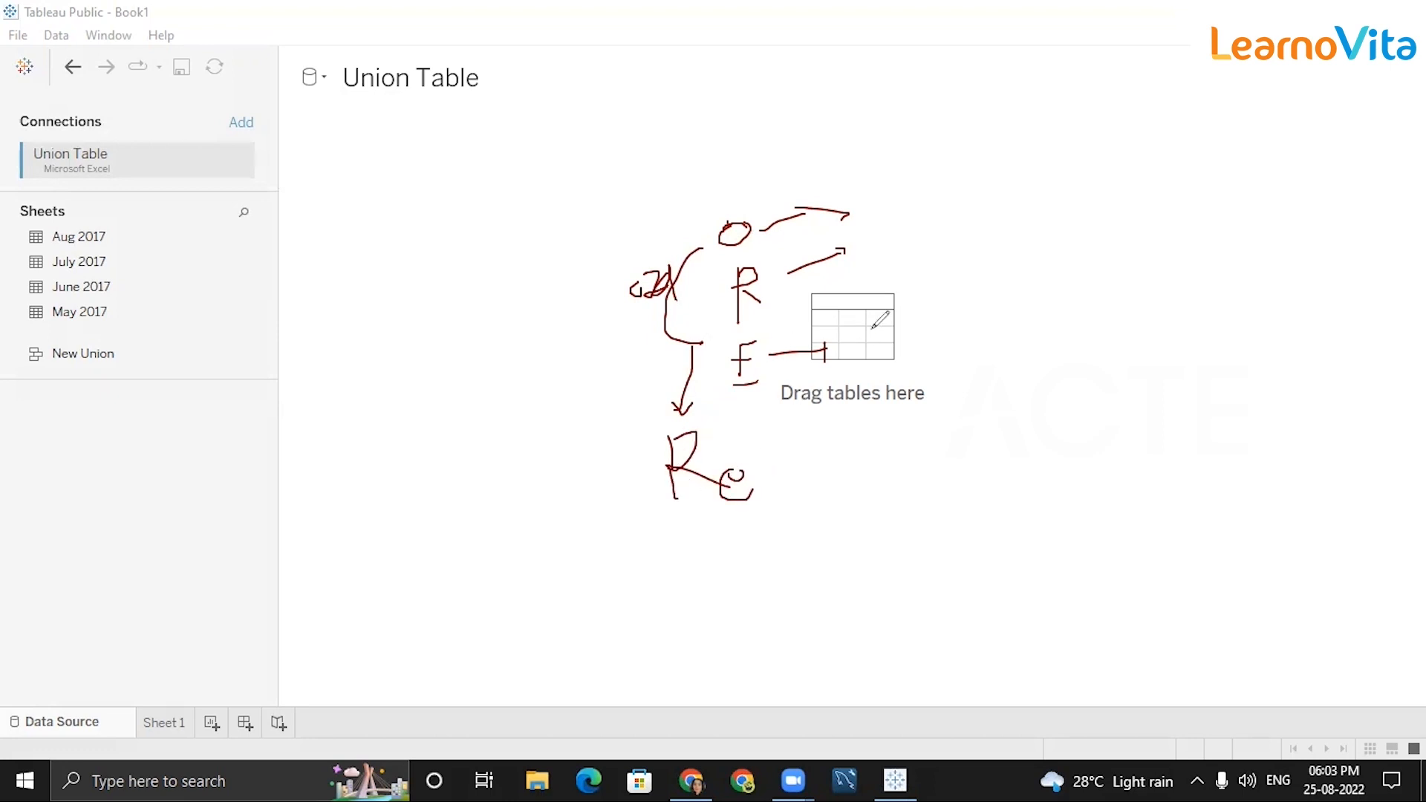
Sketch a two-column table with row lines and a curved arrow from its second column, and clear all annotations.
{"action": "left_click_drag", "start_coordinate": [967, 222], "coordinate": [977, 306]}
{"action": "mouse_move", "coordinate": [967, 223]}
{"action": "left_mouse_down"}
{"action": "mouse_move", "coordinate": [1071, 325]}
{"action": "mouse_move", "coordinate": [955, 326]}
{"action": "left_mouse_up"}
{"action": "left_click_drag", "start_coordinate": [1035, 223], "coordinate": [1039, 351]}
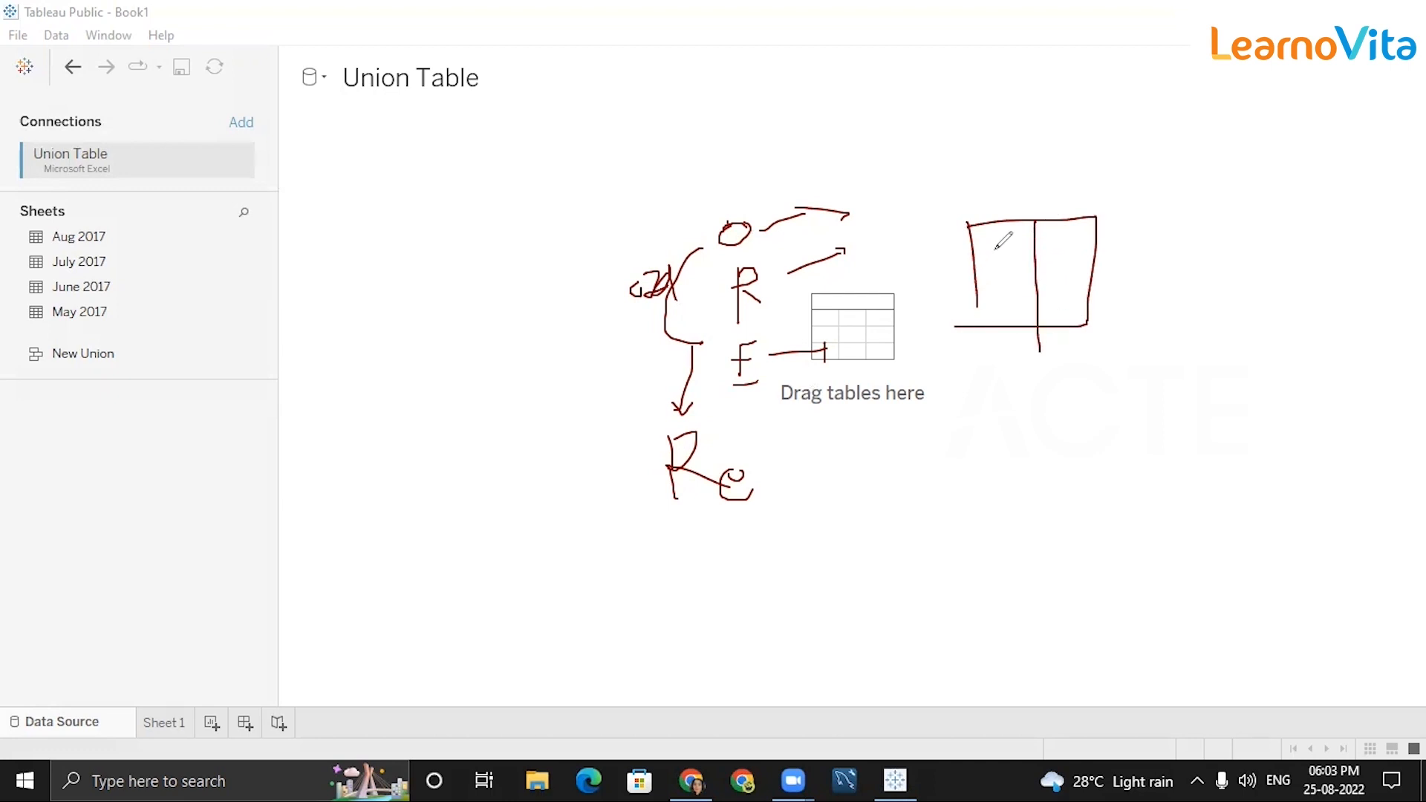
{"action": "mouse_move", "coordinate": [980, 253]}
{"action": "left_mouse_down"}
{"action": "mouse_move", "coordinate": [1016, 252]}
{"action": "mouse_move", "coordinate": [1021, 304]}
{"action": "left_mouse_up"}
{"action": "left_click_drag", "start_coordinate": [1048, 248], "coordinate": [1083, 253]}
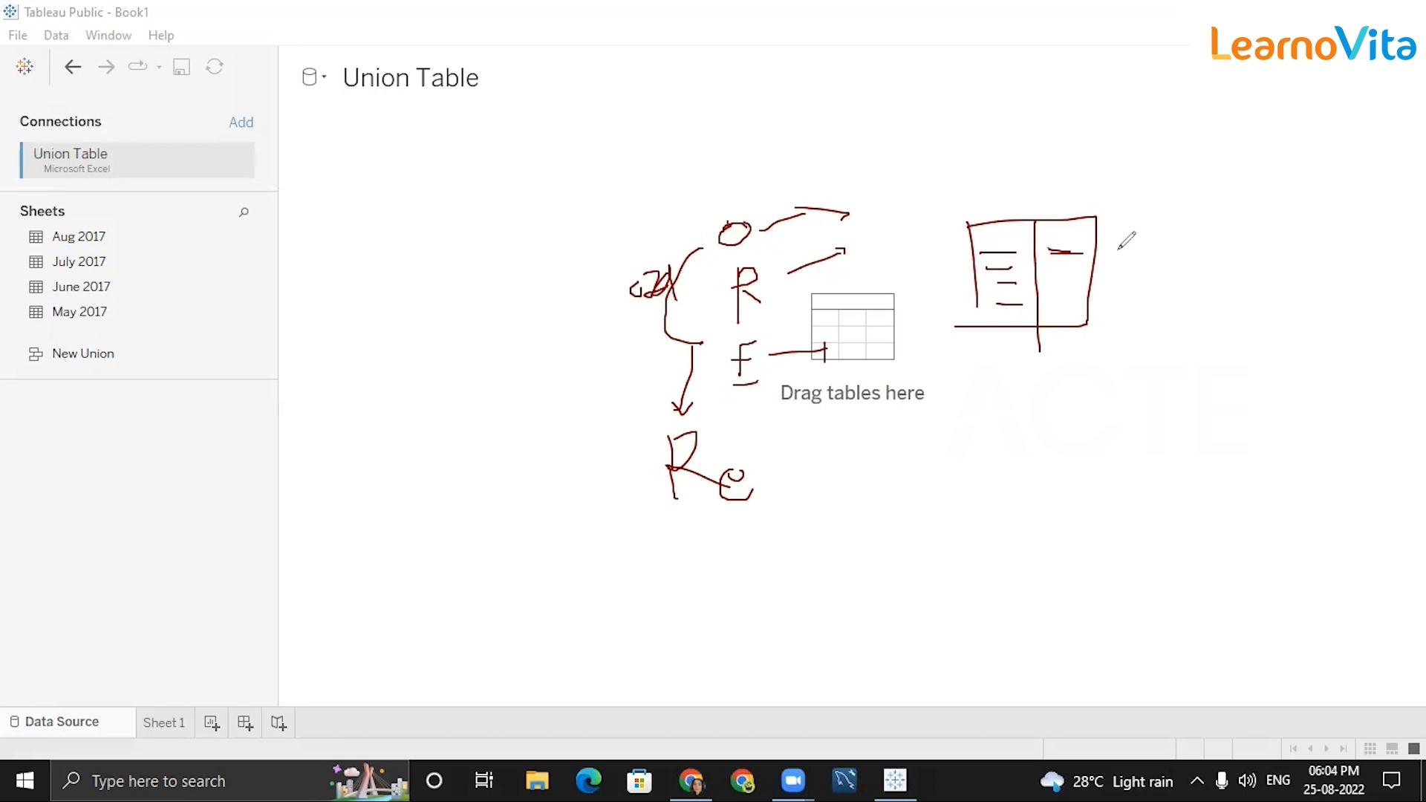
{"action": "mouse_move", "coordinate": [1053, 279]}
{"action": "left_mouse_down"}
{"action": "mouse_move", "coordinate": [1087, 276]}
{"action": "mouse_move", "coordinate": [1080, 294]}
{"action": "left_mouse_up"}
{"action": "mouse_move", "coordinate": [1058, 216]}
{"action": "left_mouse_down"}
{"action": "mouse_move", "coordinate": [958, 172]}
{"action": "mouse_move", "coordinate": [858, 187]}
{"action": "left_mouse_up"}
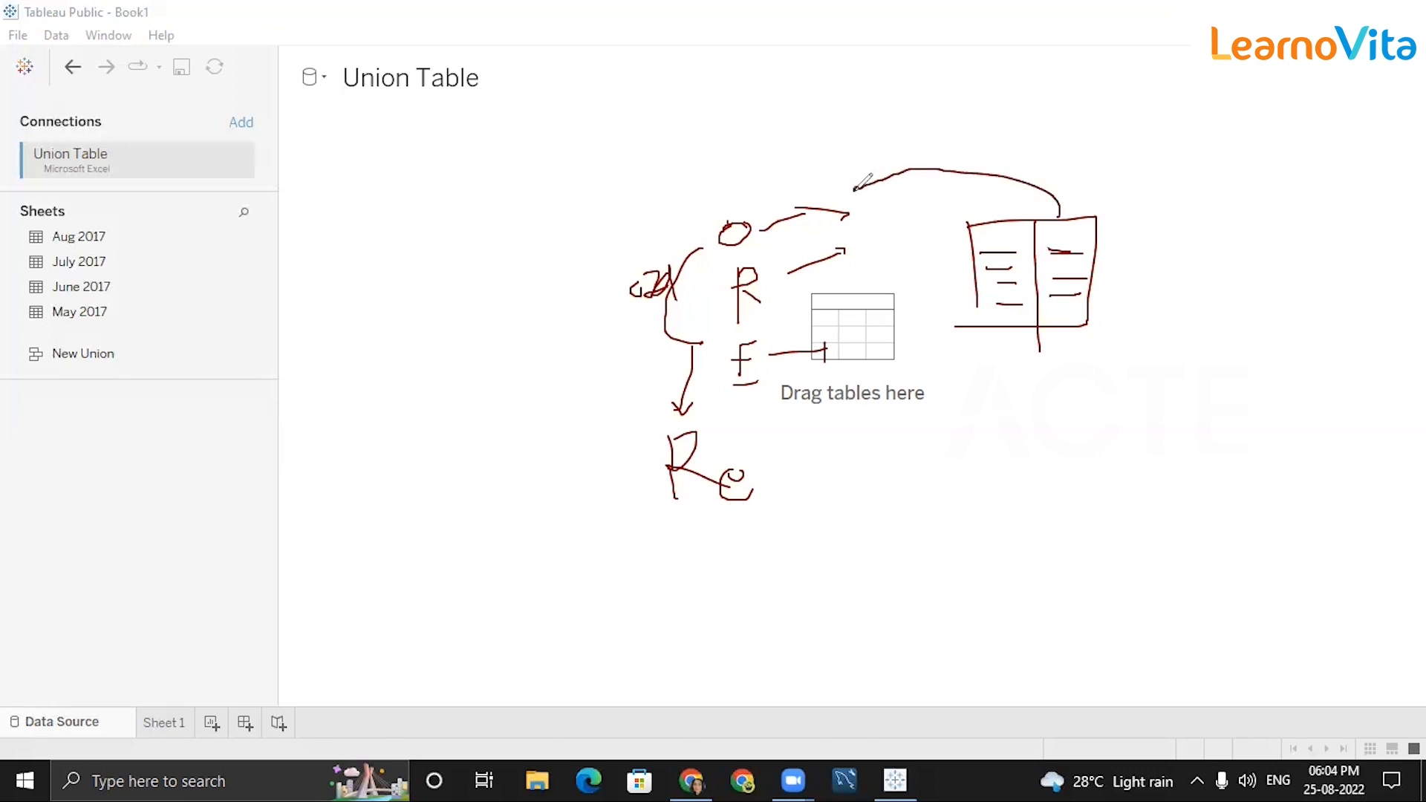
{"action": "left_click_drag", "start_coordinate": [1052, 205], "coordinate": [1075, 195]}
{"action": "key", "text": "Escape"}
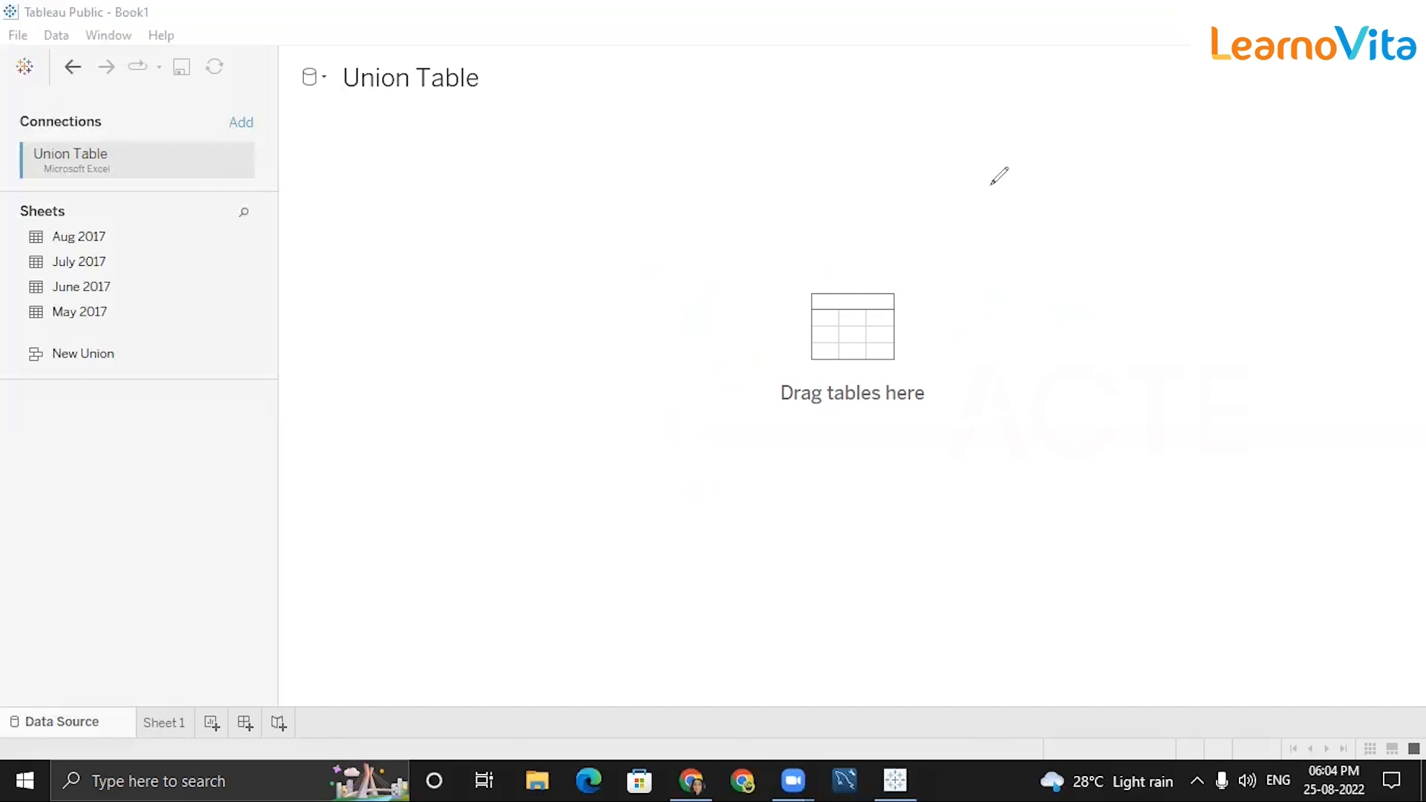
Handwrite a diagram with P leading to car, and below it M with 2020 and a second entry with its year.
{"action": "mouse_move", "coordinate": [990, 185]}
{"action": "left_mouse_down"}
{"action": "mouse_move", "coordinate": [996, 251]}
{"action": "mouse_move", "coordinate": [986, 199]}
{"action": "mouse_move", "coordinate": [1019, 179]}
{"action": "mouse_move", "coordinate": [997, 198]}
{"action": "mouse_move", "coordinate": [1080, 204]}
{"action": "left_mouse_up"}
{"action": "mouse_move", "coordinate": [1143, 151]}
{"action": "left_mouse_down"}
{"action": "mouse_move", "coordinate": [1158, 174]}
{"action": "mouse_move", "coordinate": [1212, 156]}
{"action": "left_mouse_up"}
{"action": "mouse_move", "coordinate": [1118, 193]}
{"action": "left_mouse_down"}
{"action": "mouse_move", "coordinate": [1231, 164]}
{"action": "mouse_move", "coordinate": [1186, 245]}
{"action": "mouse_move", "coordinate": [1205, 225]}
{"action": "left_mouse_up"}
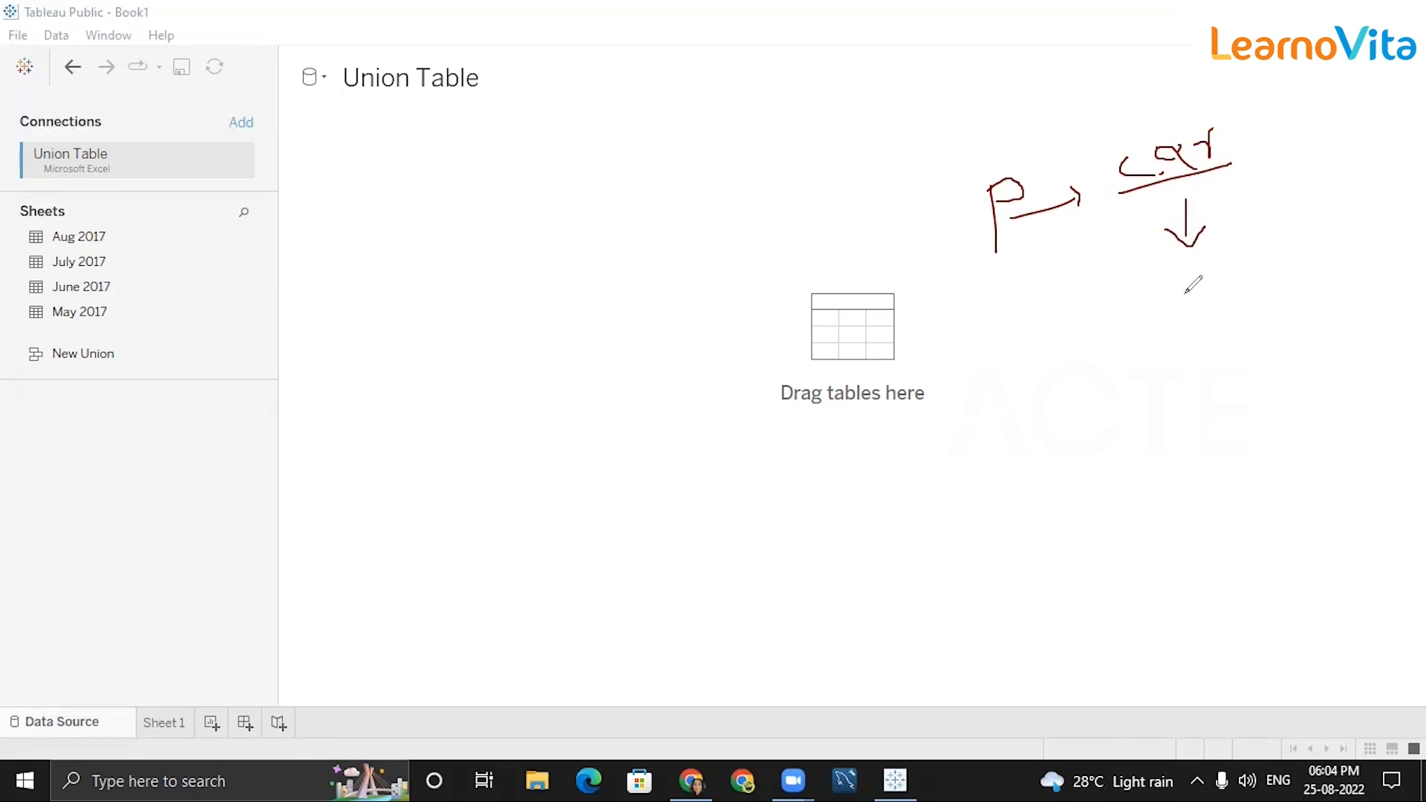
{"action": "mouse_move", "coordinate": [1171, 272]}
{"action": "left_mouse_down"}
{"action": "mouse_move", "coordinate": [1170, 288]}
{"action": "mouse_move", "coordinate": [1204, 253]}
{"action": "mouse_move", "coordinate": [1210, 277]}
{"action": "left_mouse_up"}
{"action": "left_click_drag", "start_coordinate": [1222, 259], "coordinate": [1318, 223]}
{"action": "mouse_move", "coordinate": [1198, 306]}
{"action": "left_mouse_down"}
{"action": "mouse_move", "coordinate": [1251, 357]}
{"action": "mouse_move", "coordinate": [1341, 335]}
{"action": "left_mouse_up"}
Sketch a large rounded outline with small sections and arrows along its lower edge, and clear the annotations.
{"action": "mouse_move", "coordinate": [606, 324]}
{"action": "left_mouse_down"}
{"action": "mouse_move", "coordinate": [836, 296]}
{"action": "mouse_move", "coordinate": [577, 328]}
{"action": "left_mouse_up"}
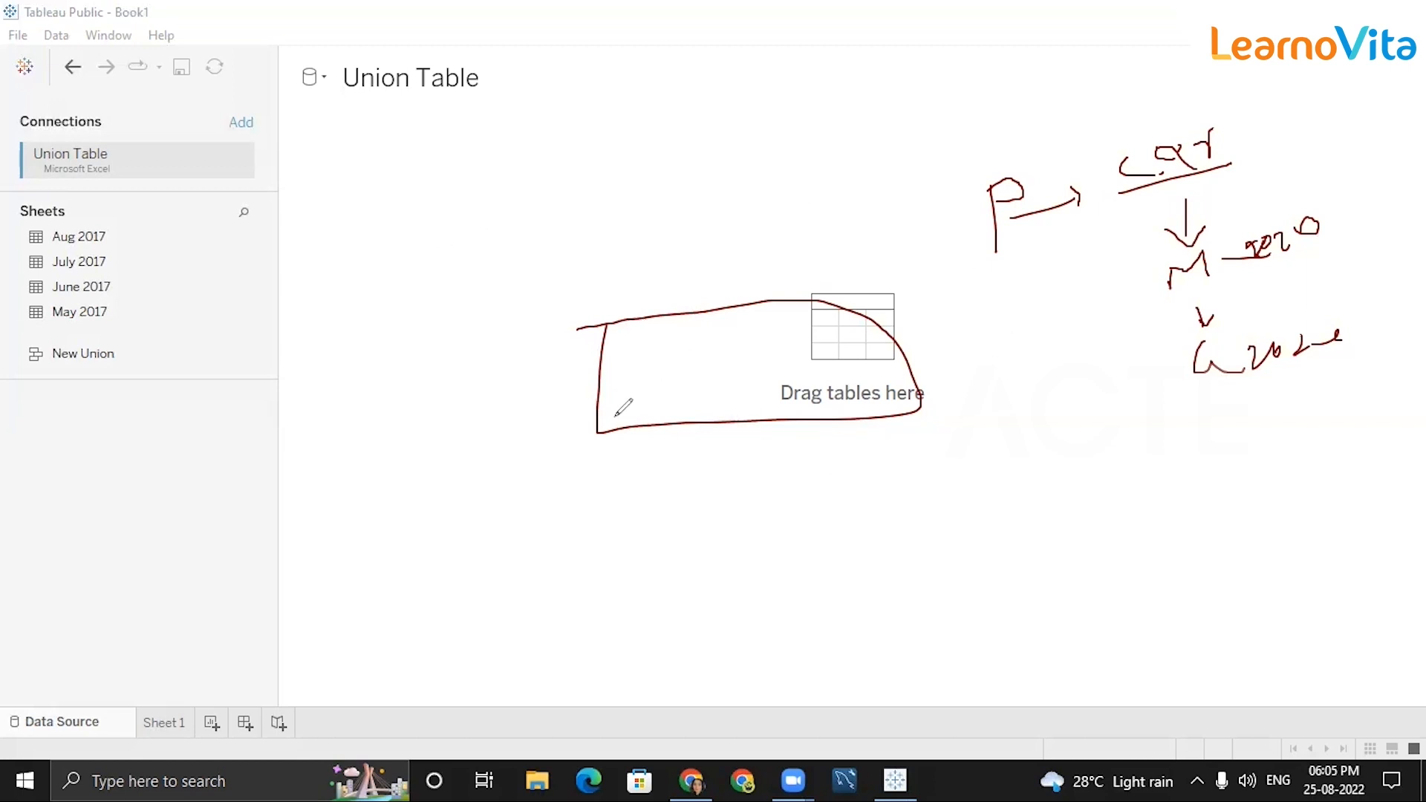
{"action": "mouse_move", "coordinate": [599, 413]}
{"action": "left_mouse_down"}
{"action": "mouse_move", "coordinate": [636, 433]}
{"action": "mouse_move", "coordinate": [692, 426]}
{"action": "mouse_move", "coordinate": [712, 392]}
{"action": "mouse_move", "coordinate": [762, 391]}
{"action": "mouse_move", "coordinate": [745, 444]}
{"action": "mouse_move", "coordinate": [713, 397]}
{"action": "mouse_move", "coordinate": [728, 420]}
{"action": "mouse_move", "coordinate": [659, 446]}
{"action": "left_mouse_up"}
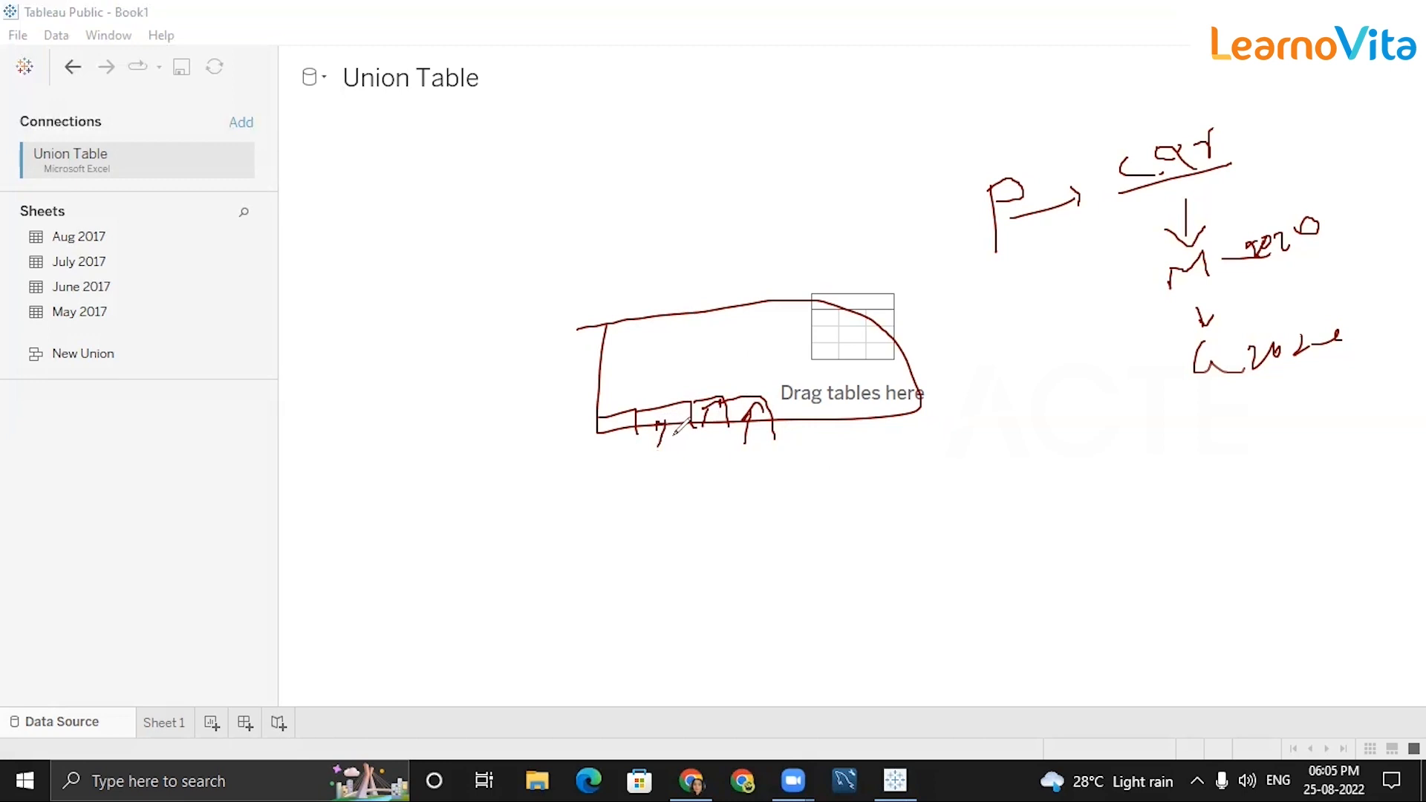
{"action": "key", "text": "e"}
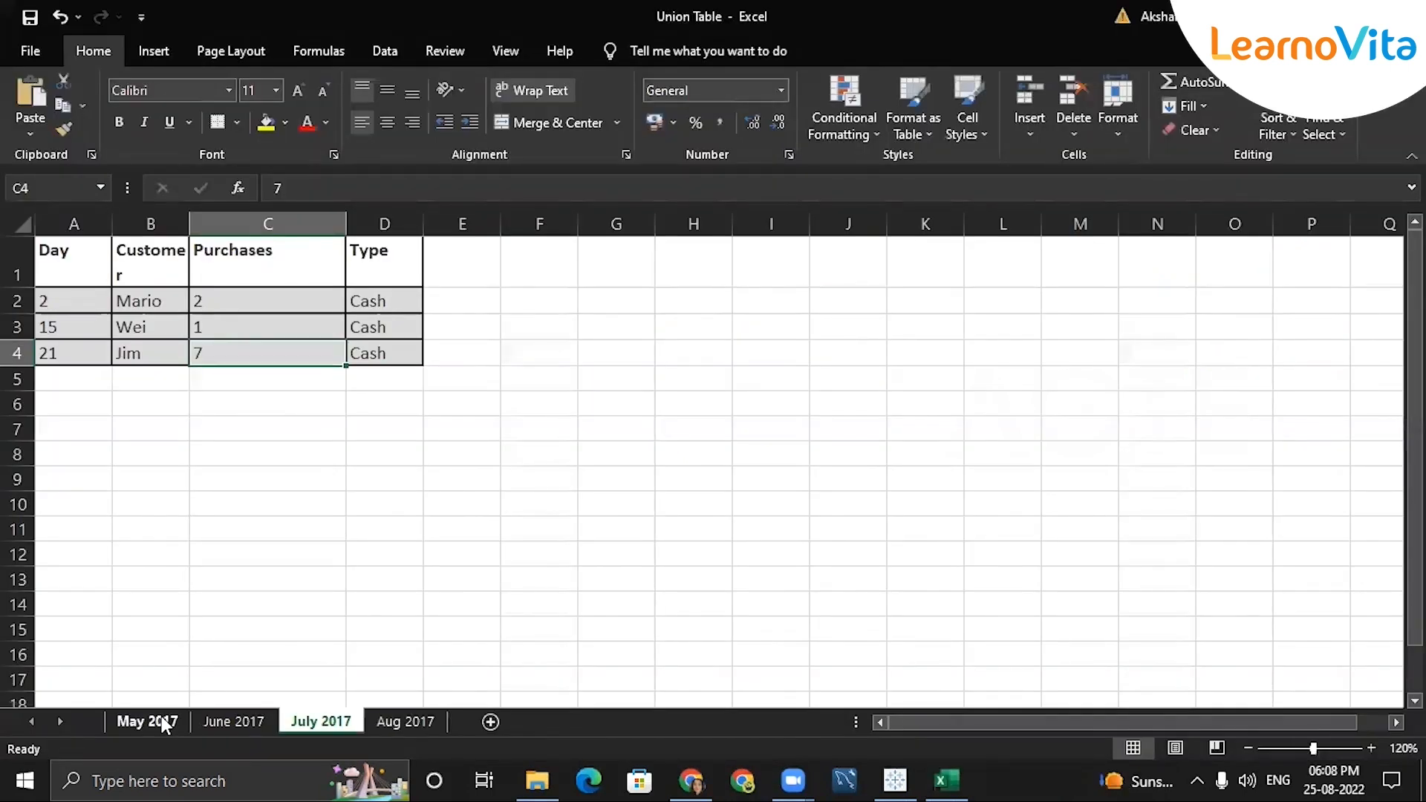
Examine the May, June, July and Aug 2017 sheets of the Union Table workbook in Excel, comparing their columns.
{"action": "left_click", "coordinate": [159, 722]}
{"action": "left_click", "coordinate": [236, 724]}
{"action": "left_click", "coordinate": [178, 723]}
{"action": "left_click", "coordinate": [221, 724]}
{"action": "left_click", "coordinate": [332, 724]}
{"action": "left_click", "coordinate": [401, 723]}
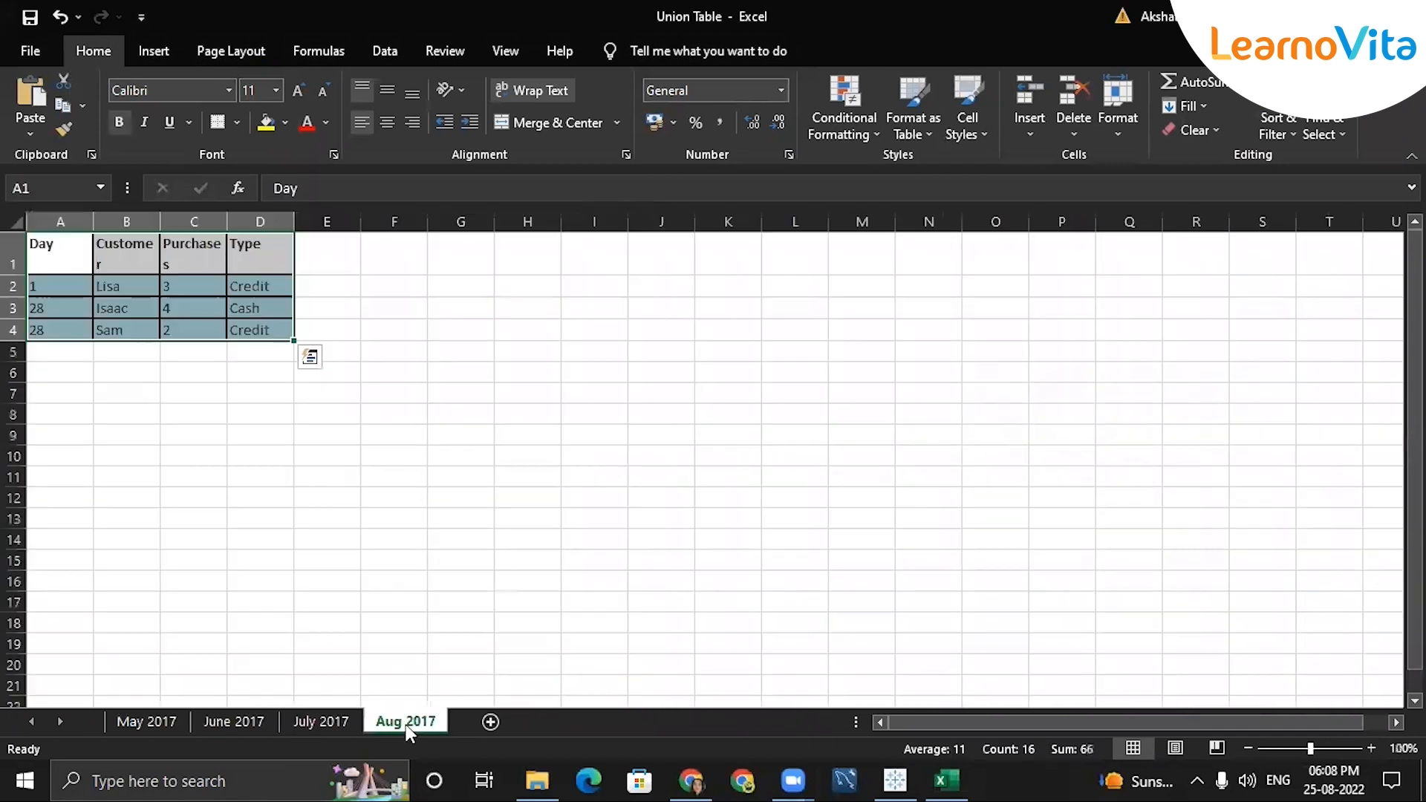
{"action": "left_click", "coordinate": [166, 724]}
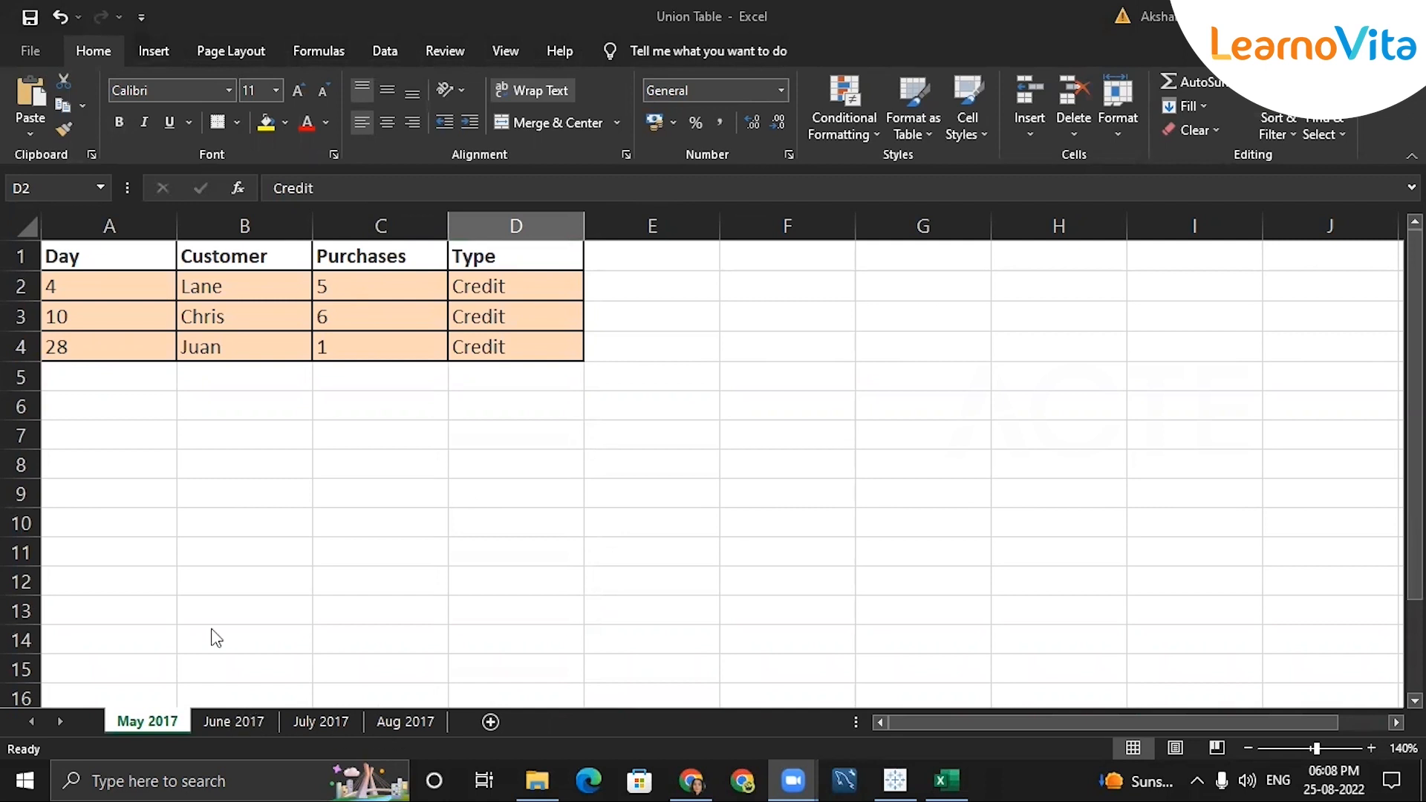
{"action": "left_click", "coordinate": [223, 721]}
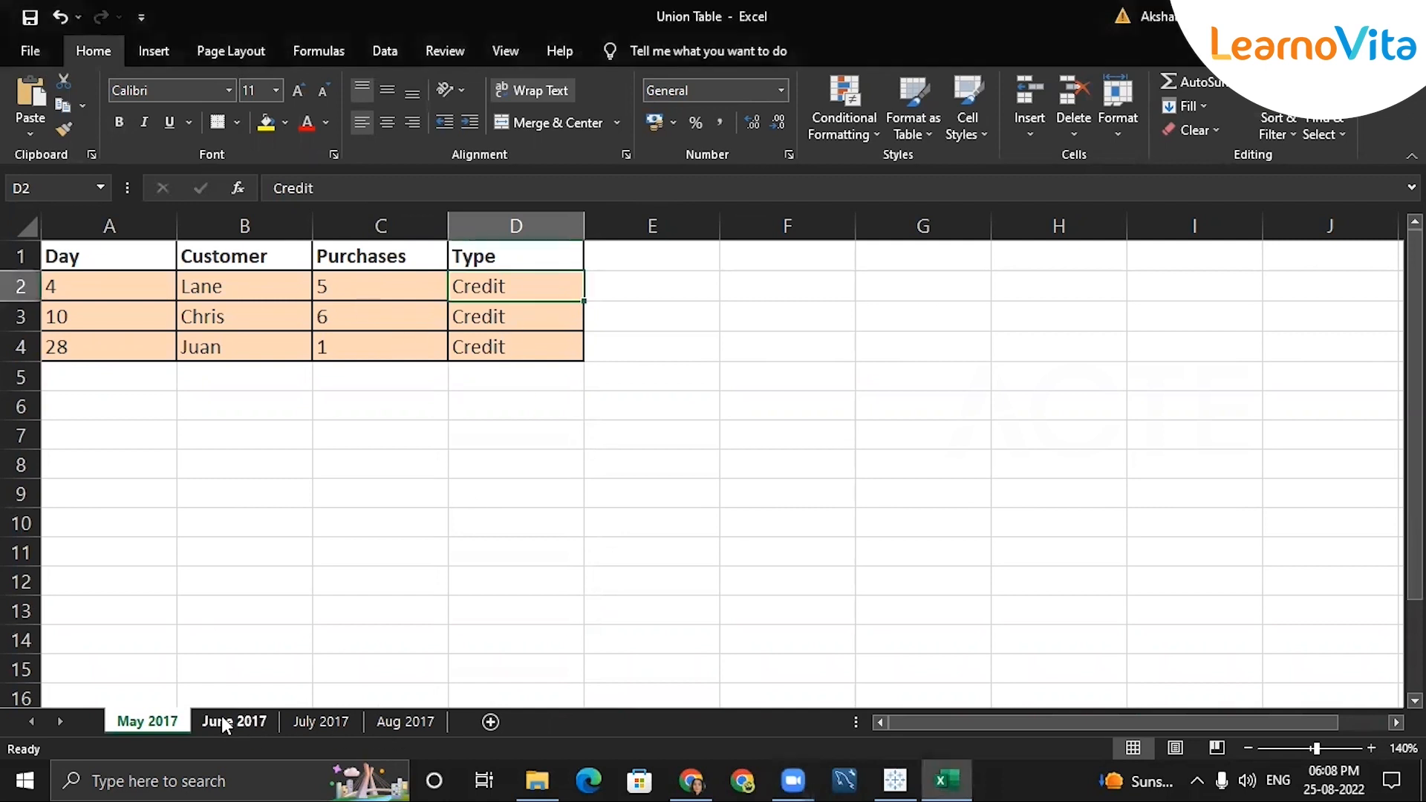
{"action": "left_click", "coordinate": [320, 721]}
{"action": "left_click", "coordinate": [257, 722]}
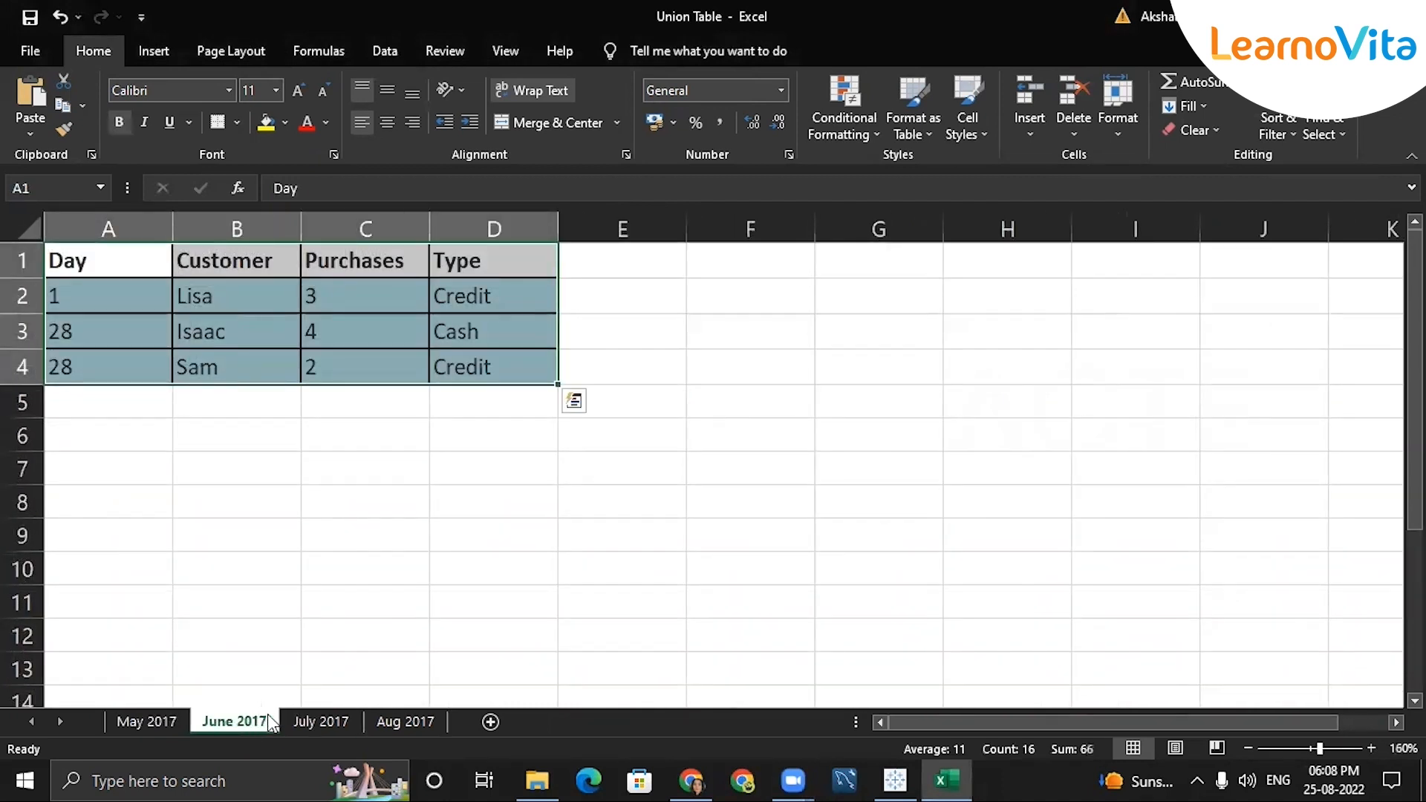
{"action": "left_click", "coordinate": [338, 719]}
Widen the Customer column on the Aug 2017 sheet to about 11.14, and return to the May 2017 sheet.
{"action": "left_click", "coordinate": [420, 721]}
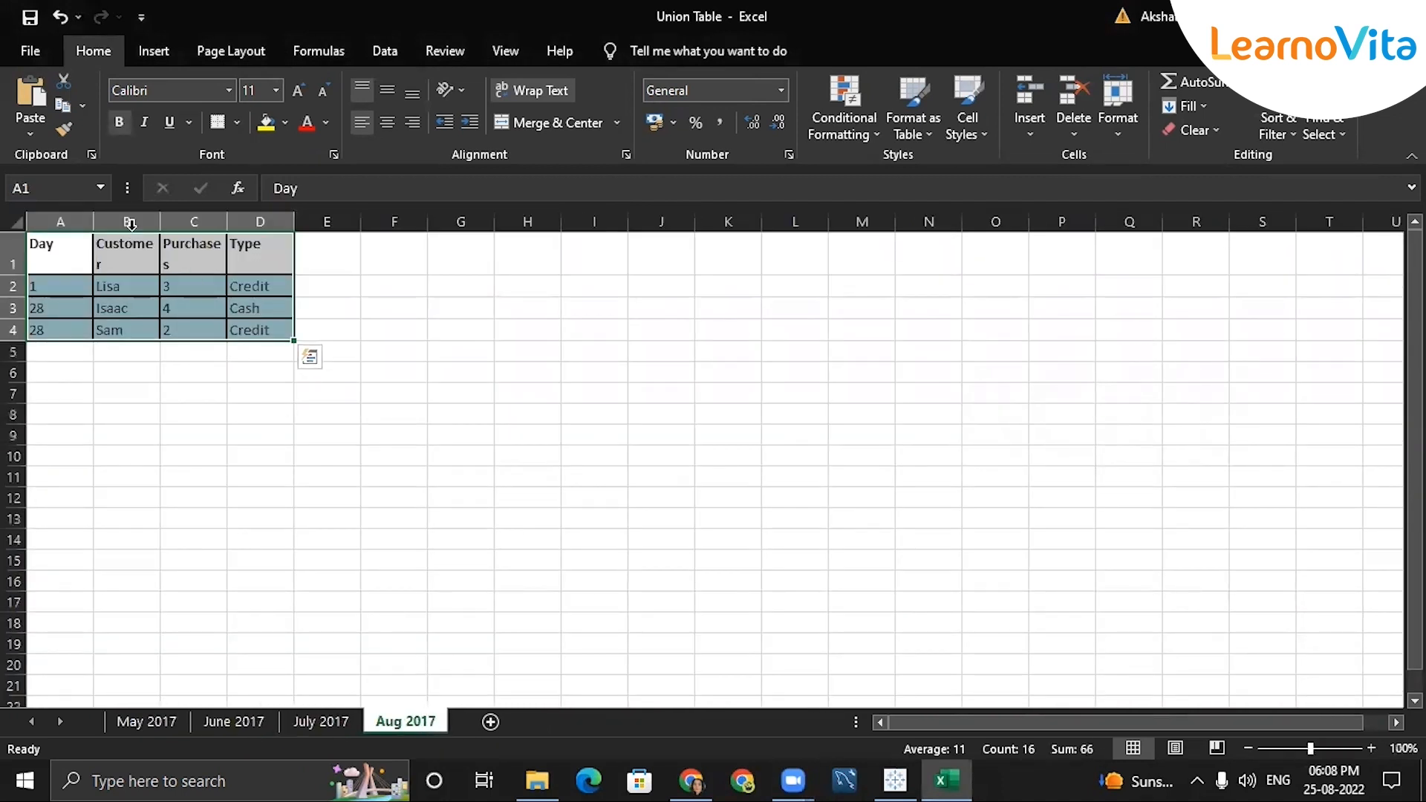
{"action": "left_click_drag", "start_coordinate": [160, 220], "coordinate": [158, 220]}
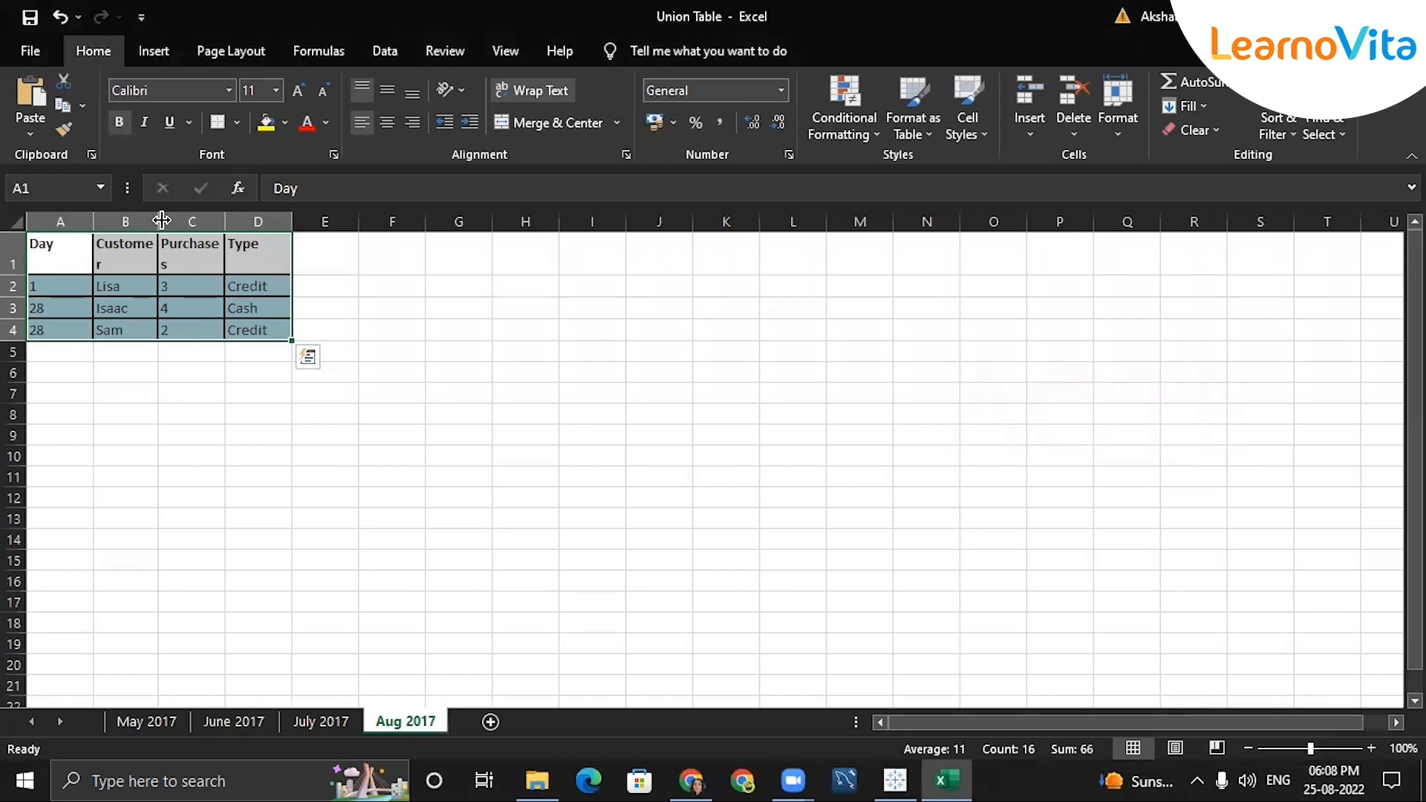
{"action": "left_click_drag", "start_coordinate": [159, 219], "coordinate": [174, 220]}
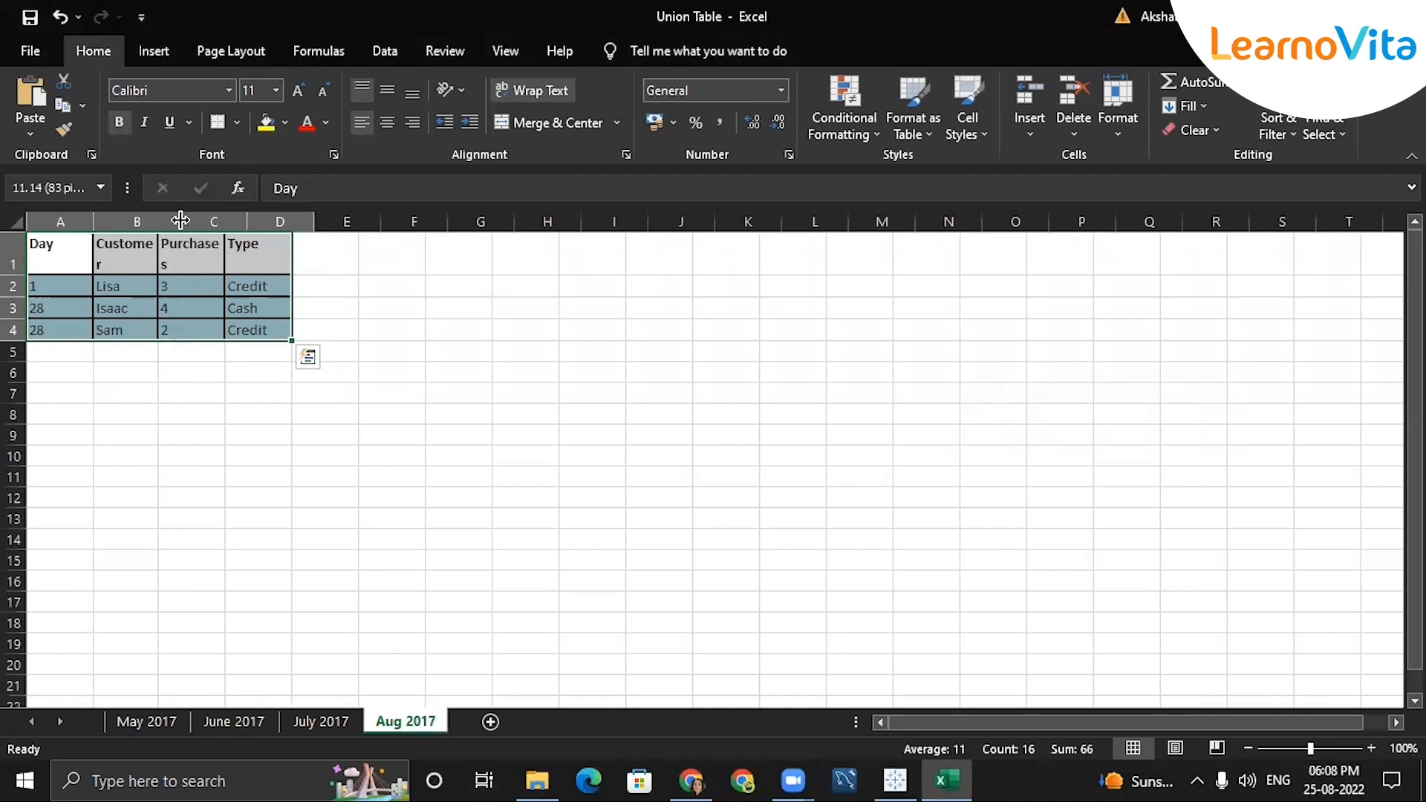
{"action": "left_click", "coordinate": [347, 455]}
{"action": "left_click", "coordinate": [149, 725]}
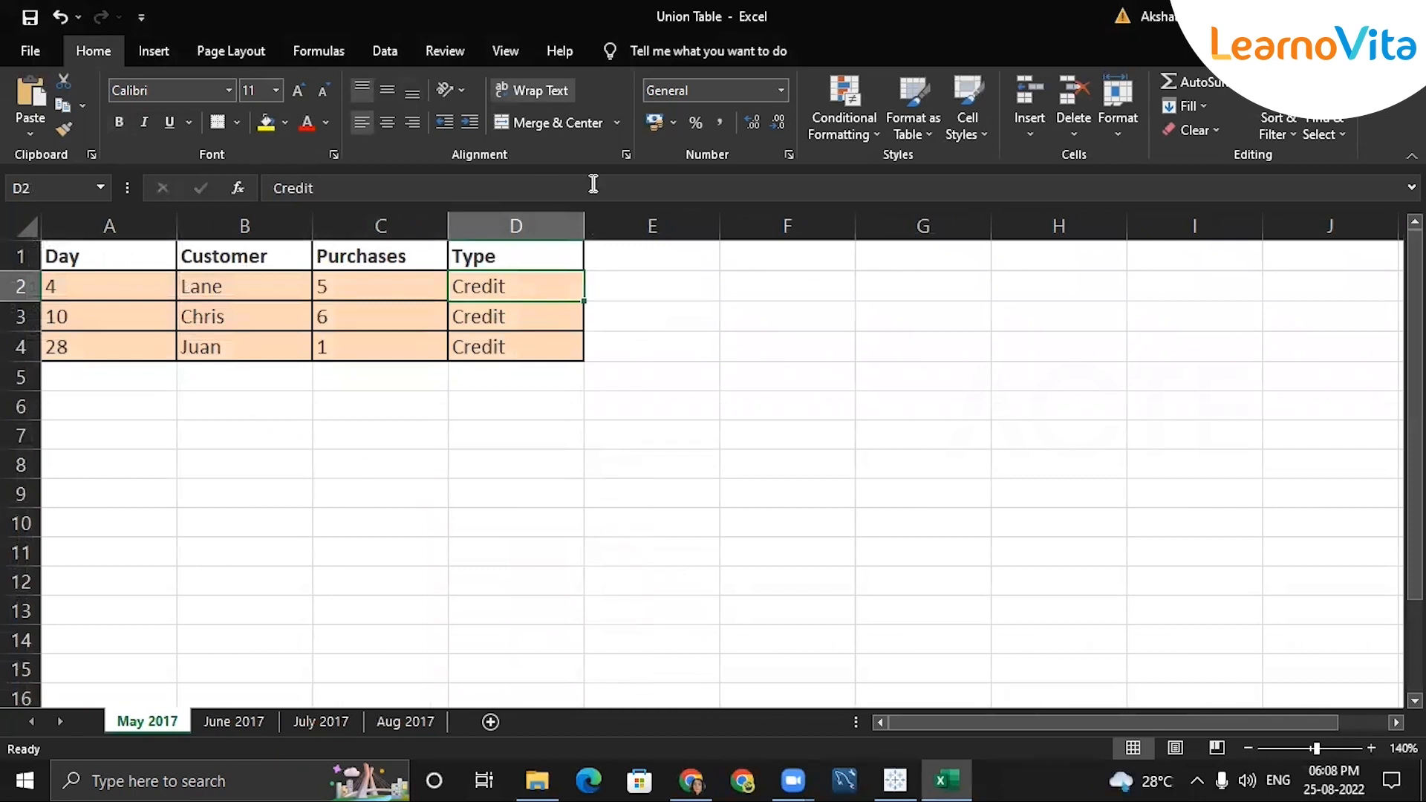
Mark the May table with a circled 1 and sketch a second table beside it with PID and Purchases headings.
{"action": "mouse_move", "coordinate": [726, 259]}
{"action": "left_mouse_down"}
{"action": "mouse_move", "coordinate": [737, 319]}
{"action": "mouse_move", "coordinate": [791, 244]}
{"action": "mouse_move", "coordinate": [1004, 301]}
{"action": "mouse_move", "coordinate": [754, 313]}
{"action": "left_mouse_up"}
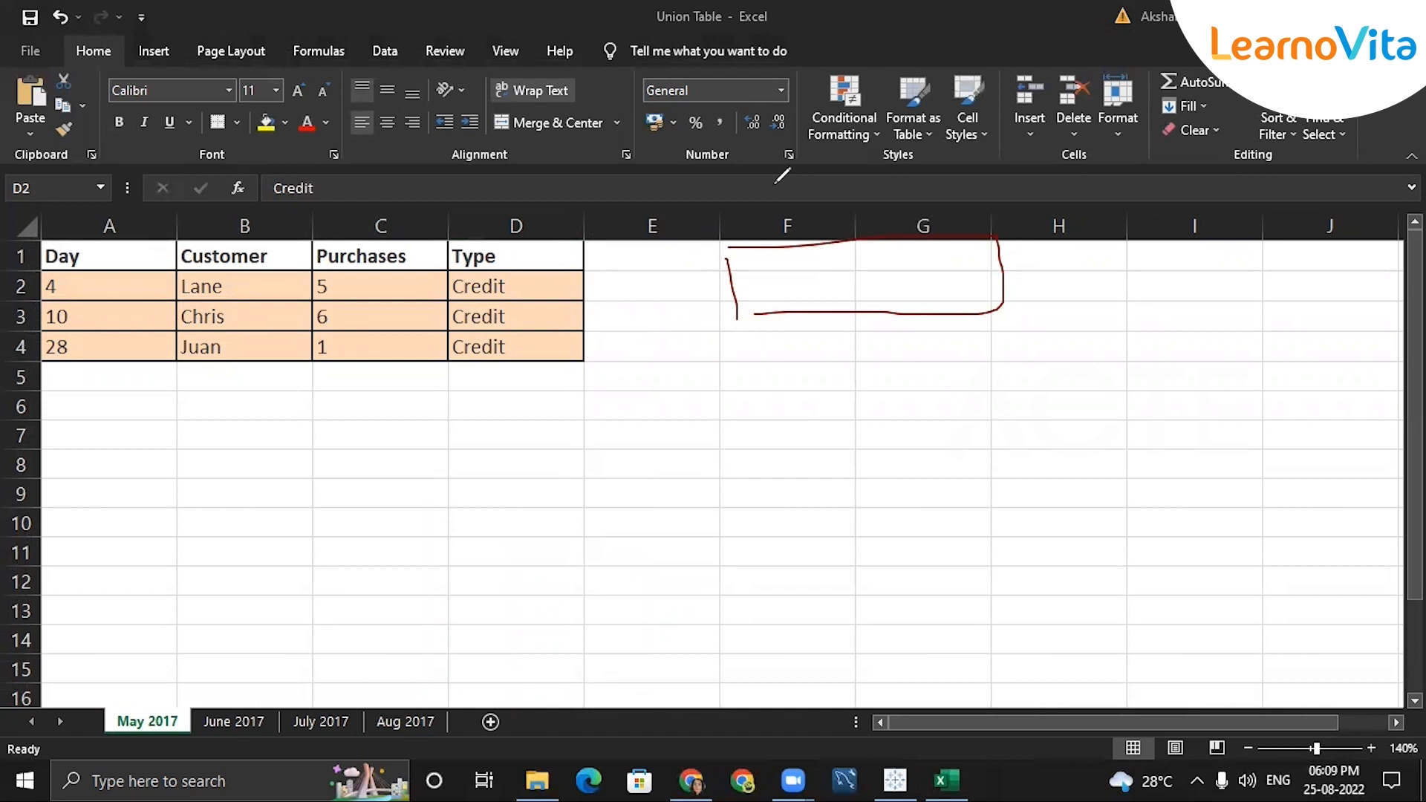
{"action": "left_click_drag", "start_coordinate": [732, 324], "coordinate": [732, 380]}
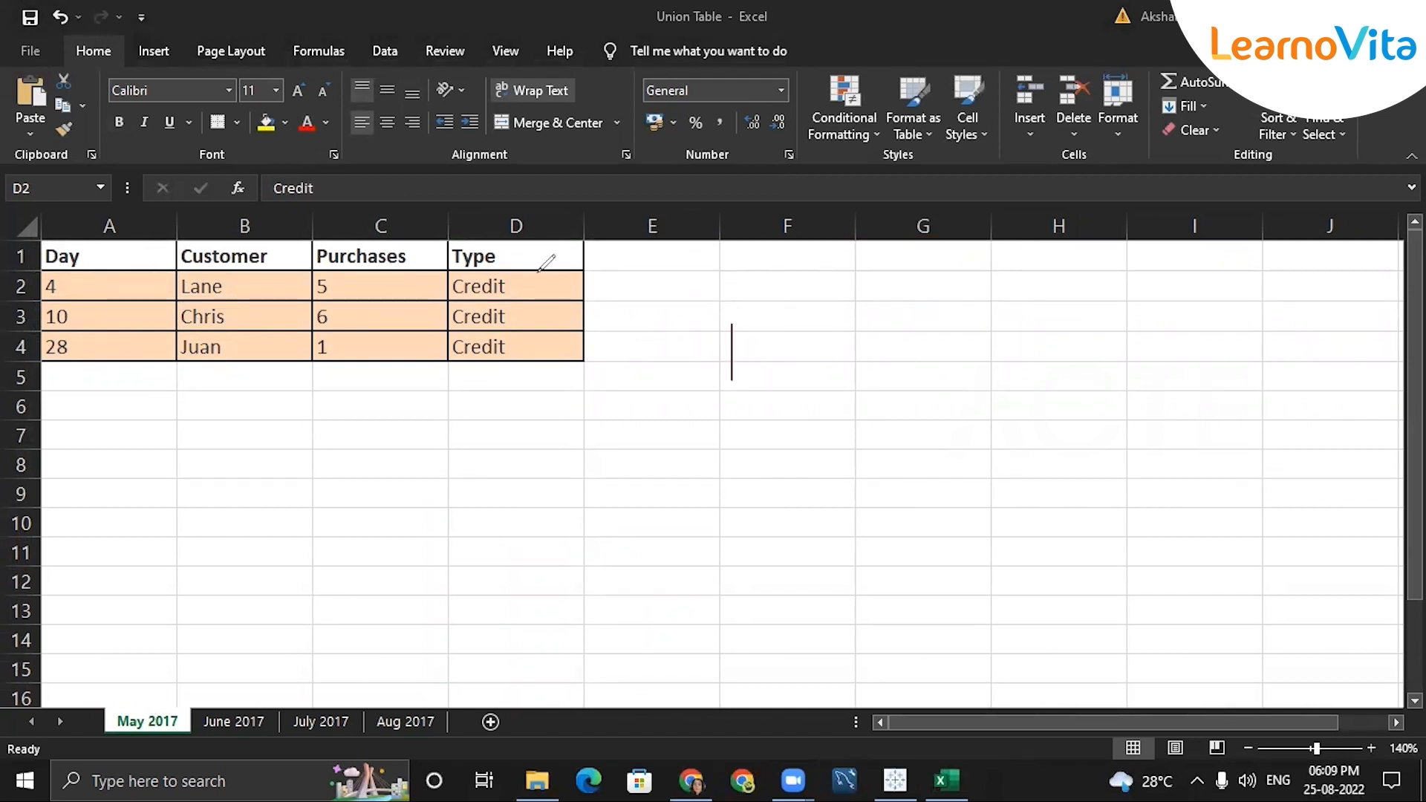
{"action": "mouse_move", "coordinate": [389, 392]}
{"action": "left_mouse_down"}
{"action": "mouse_move", "coordinate": [401, 434]}
{"action": "mouse_move", "coordinate": [392, 379]}
{"action": "left_mouse_up"}
{"action": "mouse_move", "coordinate": [731, 325]}
{"action": "left_mouse_down"}
{"action": "mouse_move", "coordinate": [749, 305]}
{"action": "mouse_move", "coordinate": [918, 296]}
{"action": "mouse_move", "coordinate": [1117, 368]}
{"action": "mouse_move", "coordinate": [669, 417]}
{"action": "left_mouse_up"}
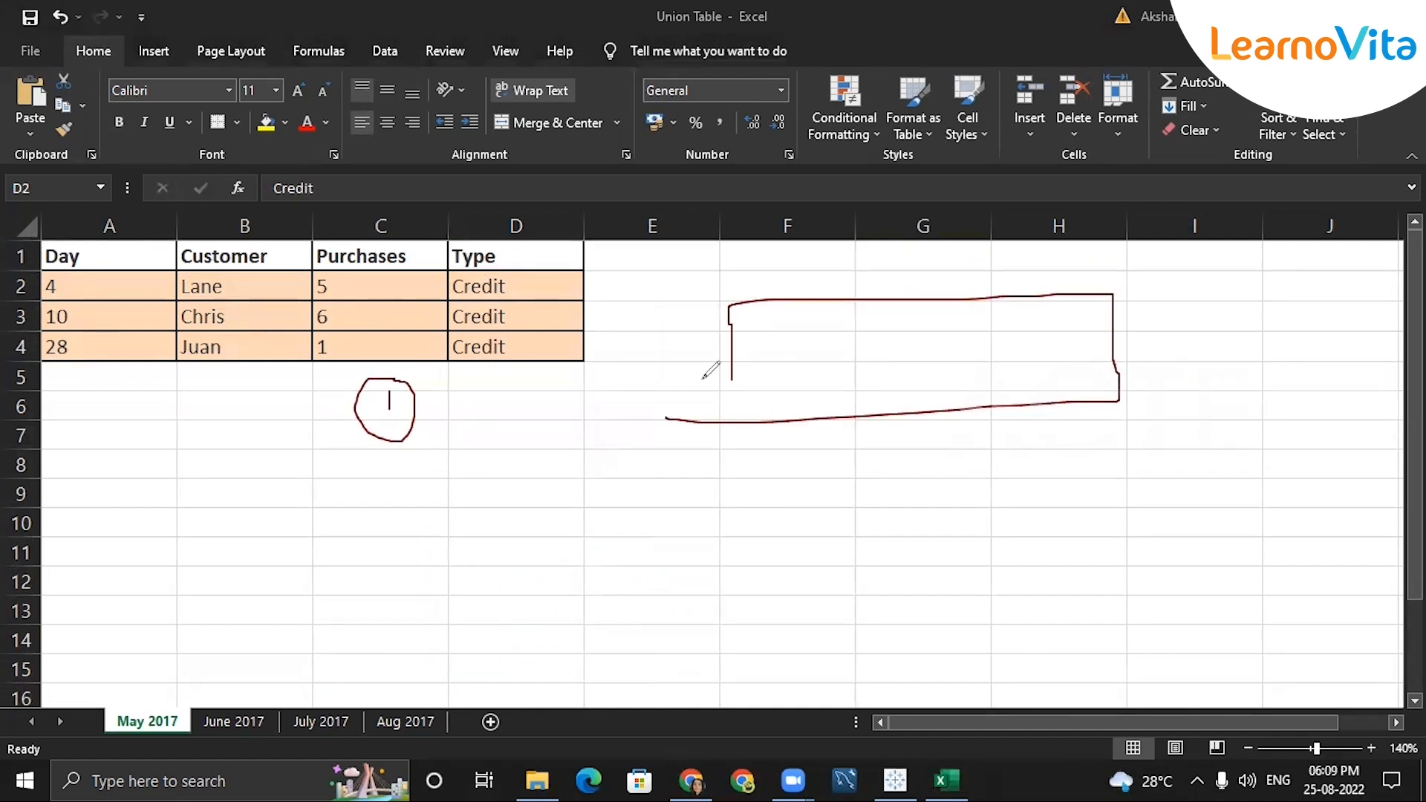
{"action": "mouse_move", "coordinate": [769, 325]}
{"action": "left_mouse_down"}
{"action": "mouse_move", "coordinate": [777, 306]}
{"action": "mouse_move", "coordinate": [794, 327]}
{"action": "mouse_move", "coordinate": [821, 314]}
{"action": "mouse_move", "coordinate": [830, 327]}
{"action": "left_mouse_up"}
{"action": "left_click_drag", "start_coordinate": [891, 363], "coordinate": [899, 422]}
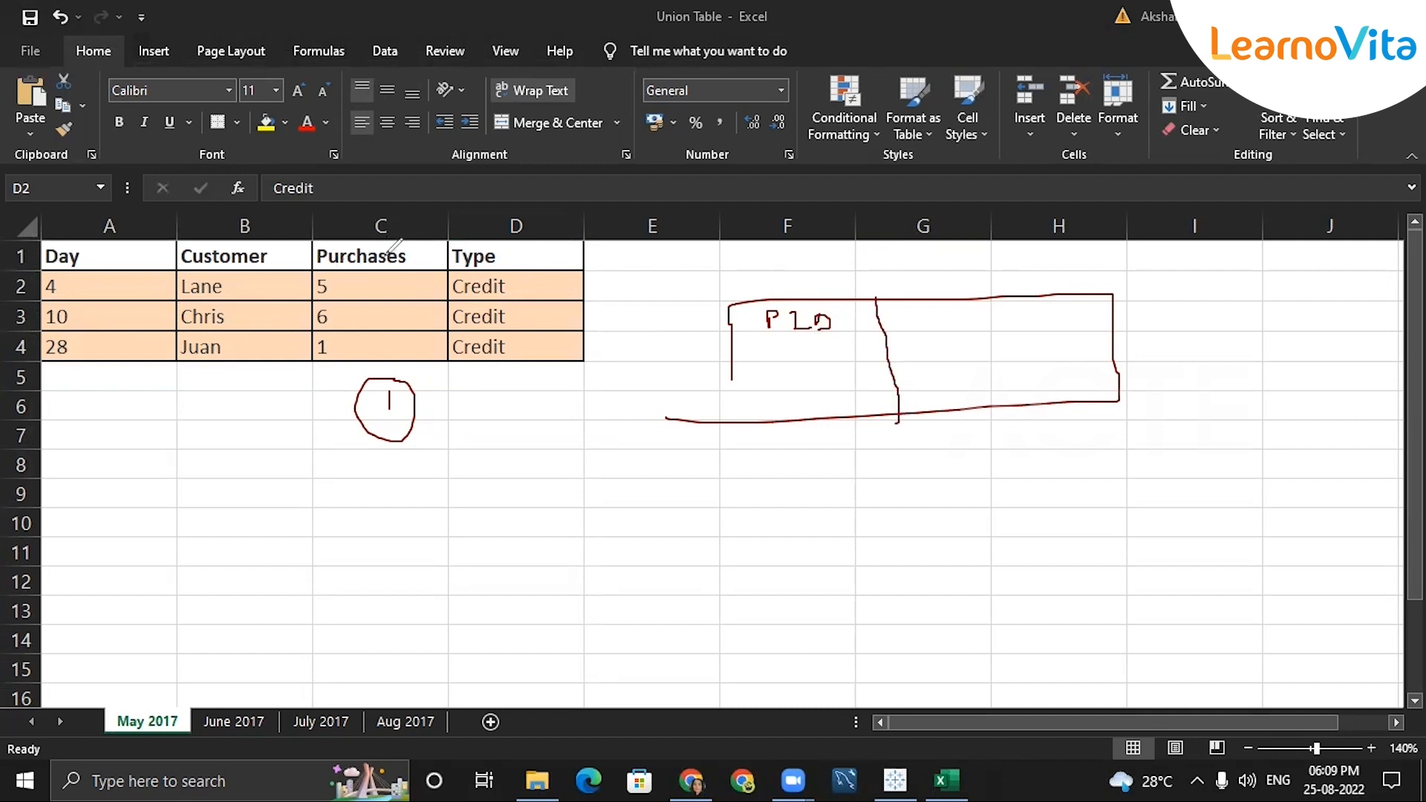
{"action": "mouse_move", "coordinate": [893, 312]}
{"action": "left_mouse_down"}
{"action": "mouse_move", "coordinate": [896, 327]}
{"action": "mouse_move", "coordinate": [930, 302]}
{"action": "mouse_move", "coordinate": [988, 325]}
{"action": "mouse_move", "coordinate": [1021, 312]}
{"action": "left_mouse_up"}
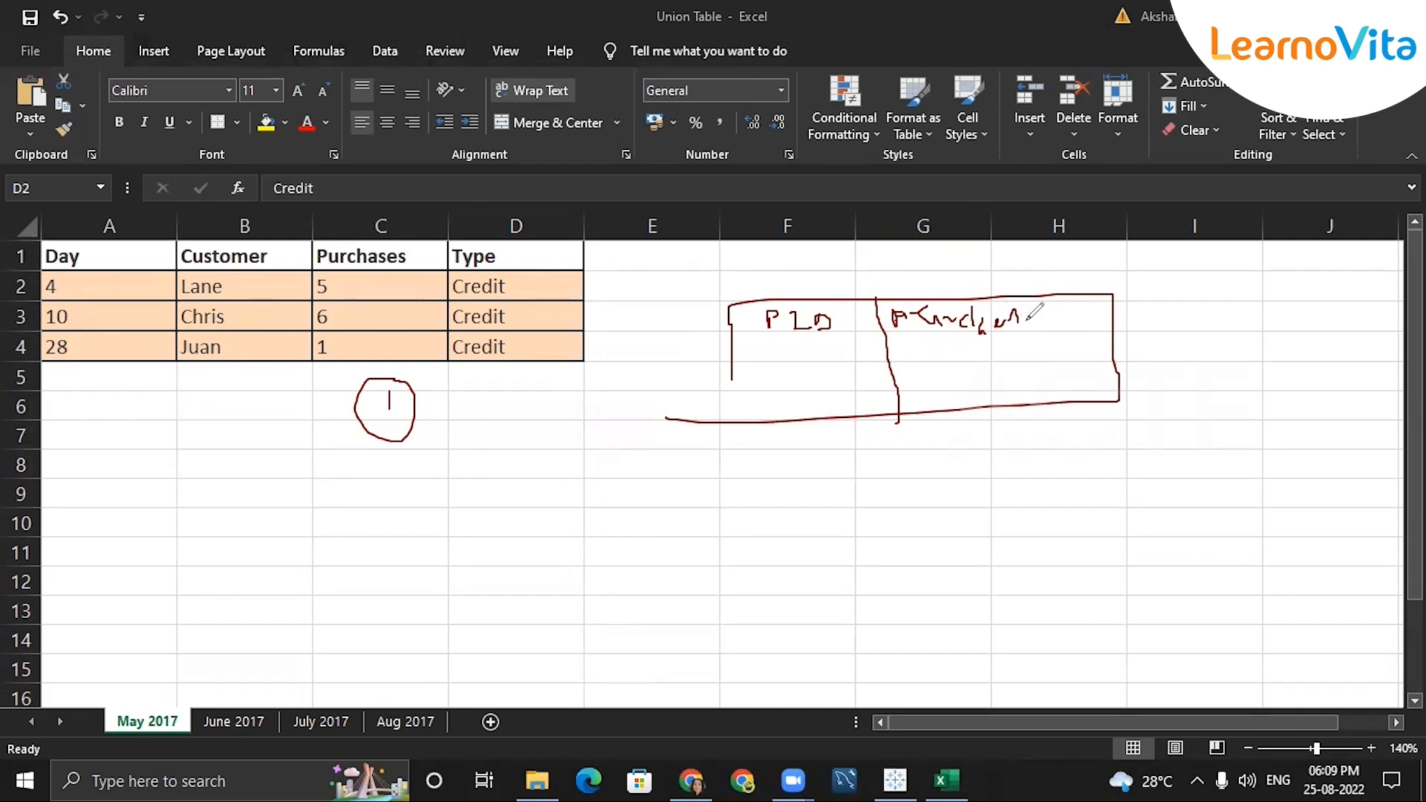
Complete the sketched table's column and header lines, label it with a circled 2, and point an arrow at its Purchases column.
{"action": "left_click_drag", "start_coordinate": [1037, 301], "coordinate": [1044, 455]}
{"action": "mouse_move", "coordinate": [724, 342]}
{"action": "left_mouse_down"}
{"action": "mouse_move", "coordinate": [1074, 341]}
{"action": "mouse_move", "coordinate": [1112, 323]}
{"action": "mouse_move", "coordinate": [1106, 338]}
{"action": "left_mouse_up"}
{"action": "mouse_move", "coordinate": [1044, 459]}
{"action": "left_mouse_down"}
{"action": "mouse_move", "coordinate": [1050, 483]}
{"action": "mouse_move", "coordinate": [1045, 454]}
{"action": "left_mouse_up"}
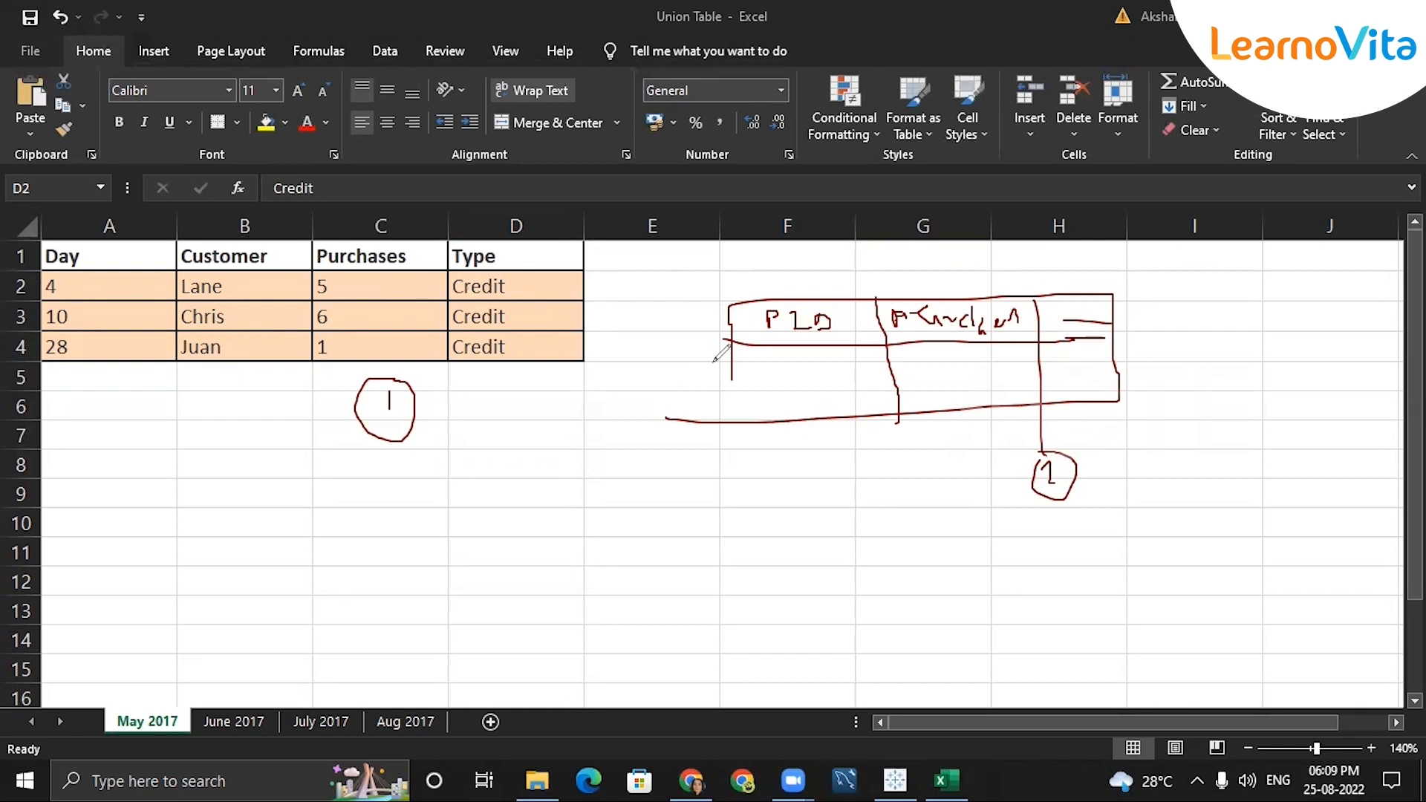
{"action": "left_click_drag", "start_coordinate": [734, 363], "coordinate": [737, 421]}
{"action": "mouse_move", "coordinate": [943, 297]}
{"action": "left_mouse_down"}
{"action": "mouse_move", "coordinate": [953, 277]}
{"action": "mouse_move", "coordinate": [947, 297]}
{"action": "left_mouse_up"}
{"action": "left_click_drag", "start_coordinate": [938, 286], "coordinate": [963, 286]}
{"action": "left_click_drag", "start_coordinate": [353, 366], "coordinate": [333, 415]}
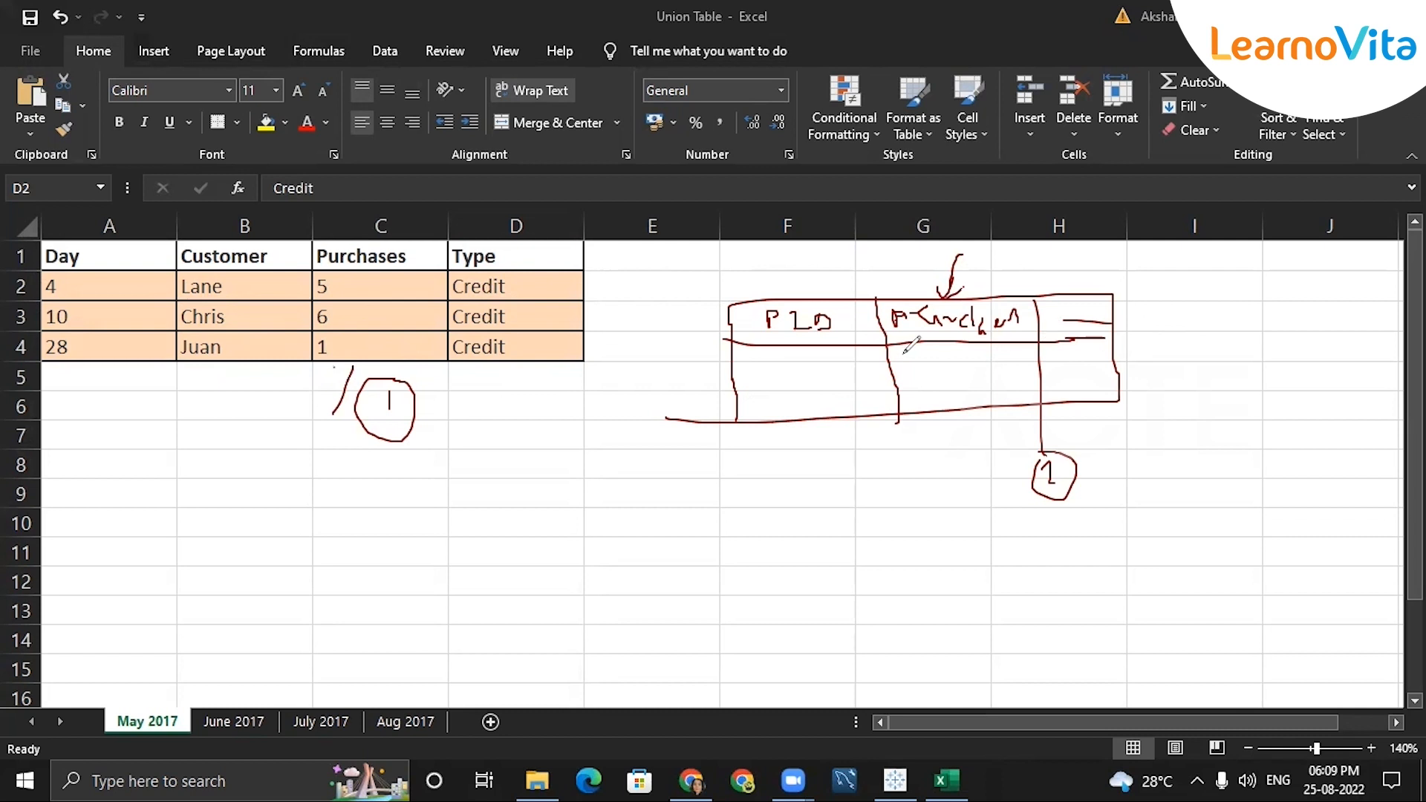
Sketch an arrow and two adjoining boxes numbered 1 and 2 below the May table, with arrows pointing at box 2.
{"action": "mouse_move", "coordinate": [529, 441]}
{"action": "left_mouse_down"}
{"action": "mouse_move", "coordinate": [621, 450]}
{"action": "mouse_move", "coordinate": [568, 459]}
{"action": "mouse_move", "coordinate": [554, 445]}
{"action": "mouse_move", "coordinate": [598, 437]}
{"action": "left_mouse_up"}
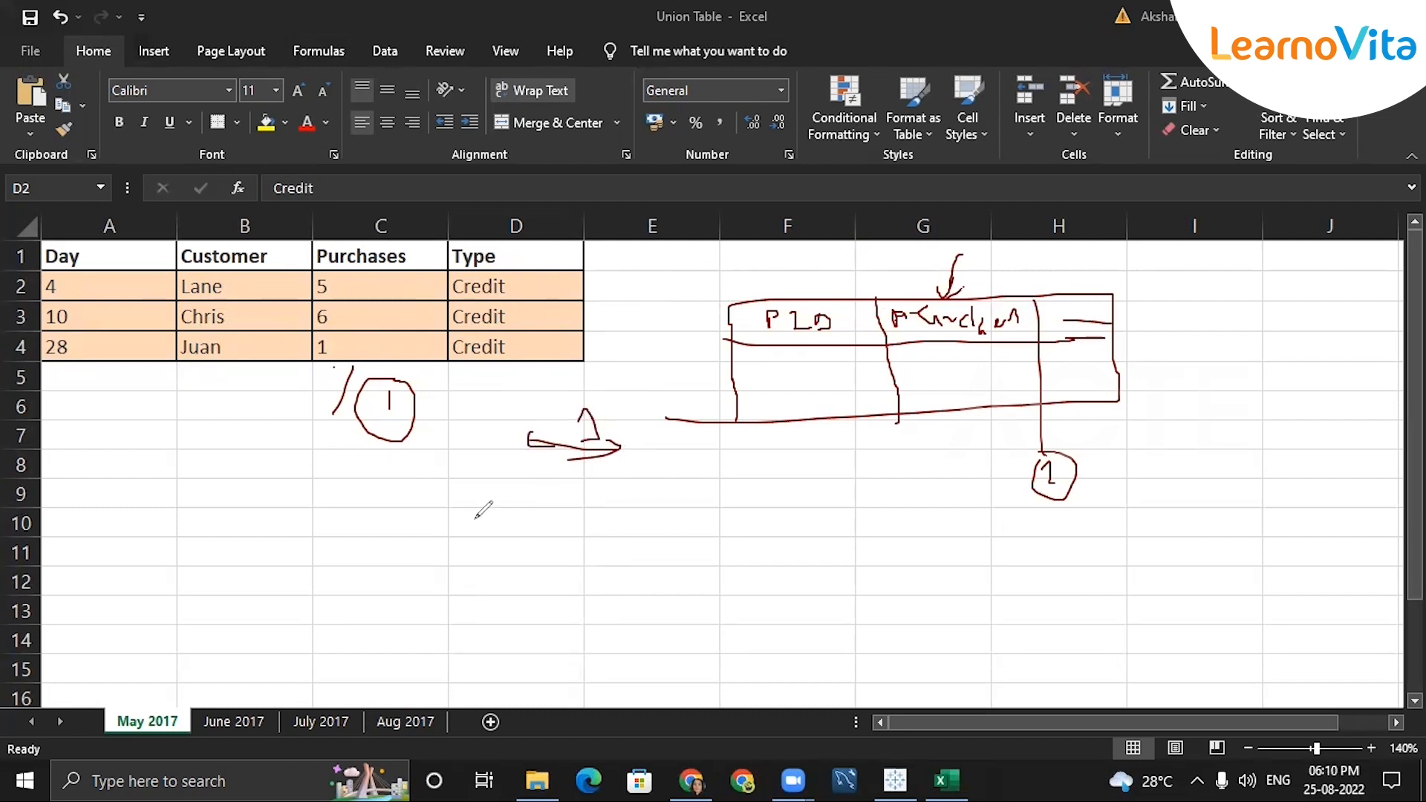
{"action": "mouse_move", "coordinate": [462, 508]}
{"action": "left_mouse_down"}
{"action": "mouse_move", "coordinate": [454, 566]}
{"action": "mouse_move", "coordinate": [639, 559]}
{"action": "mouse_move", "coordinate": [548, 493]}
{"action": "mouse_move", "coordinate": [447, 503]}
{"action": "left_mouse_up"}
{"action": "left_click_drag", "start_coordinate": [557, 509], "coordinate": [557, 535]}
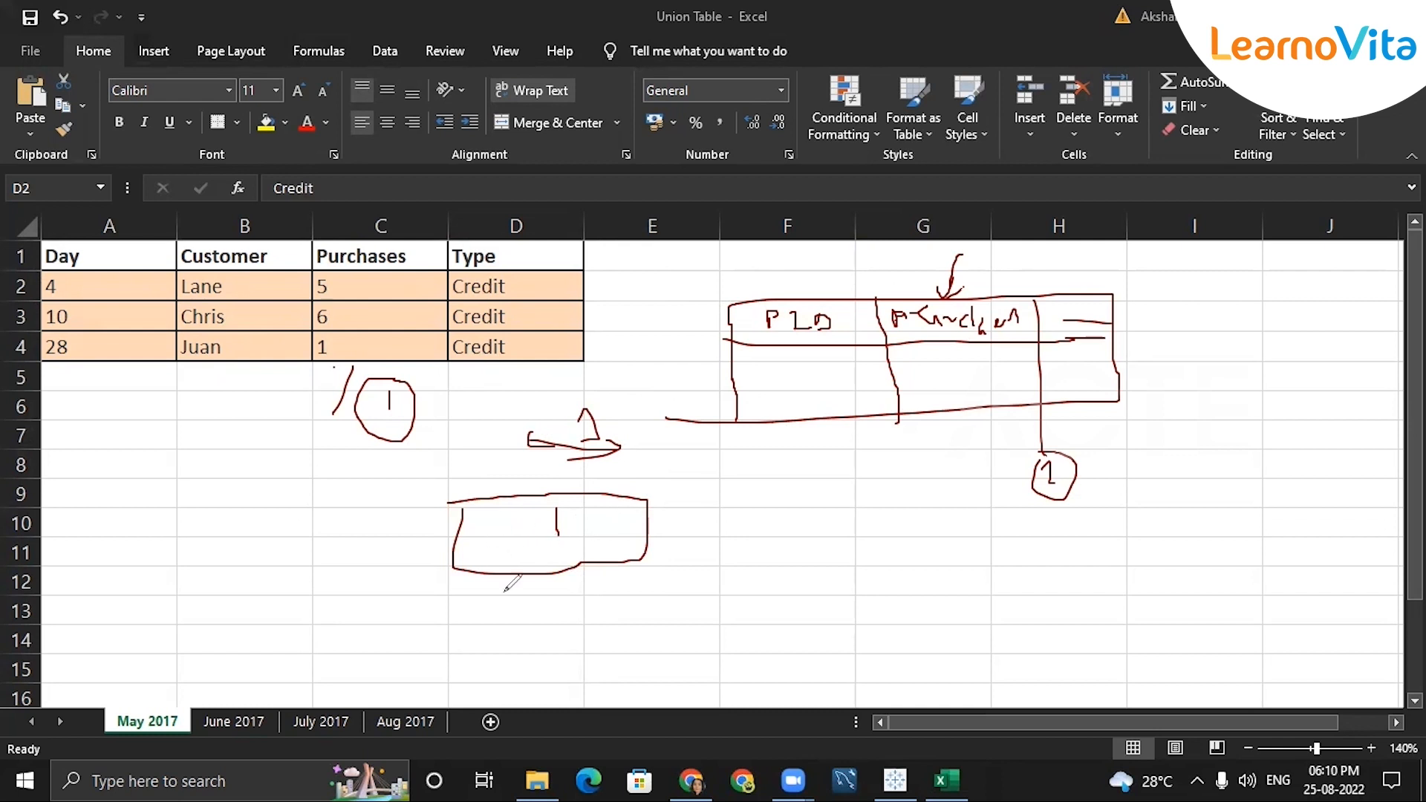
{"action": "mouse_move", "coordinate": [647, 501]}
{"action": "left_mouse_down"}
{"action": "mouse_move", "coordinate": [808, 534]}
{"action": "mouse_move", "coordinate": [621, 545]}
{"action": "mouse_move", "coordinate": [741, 528]}
{"action": "left_mouse_up"}
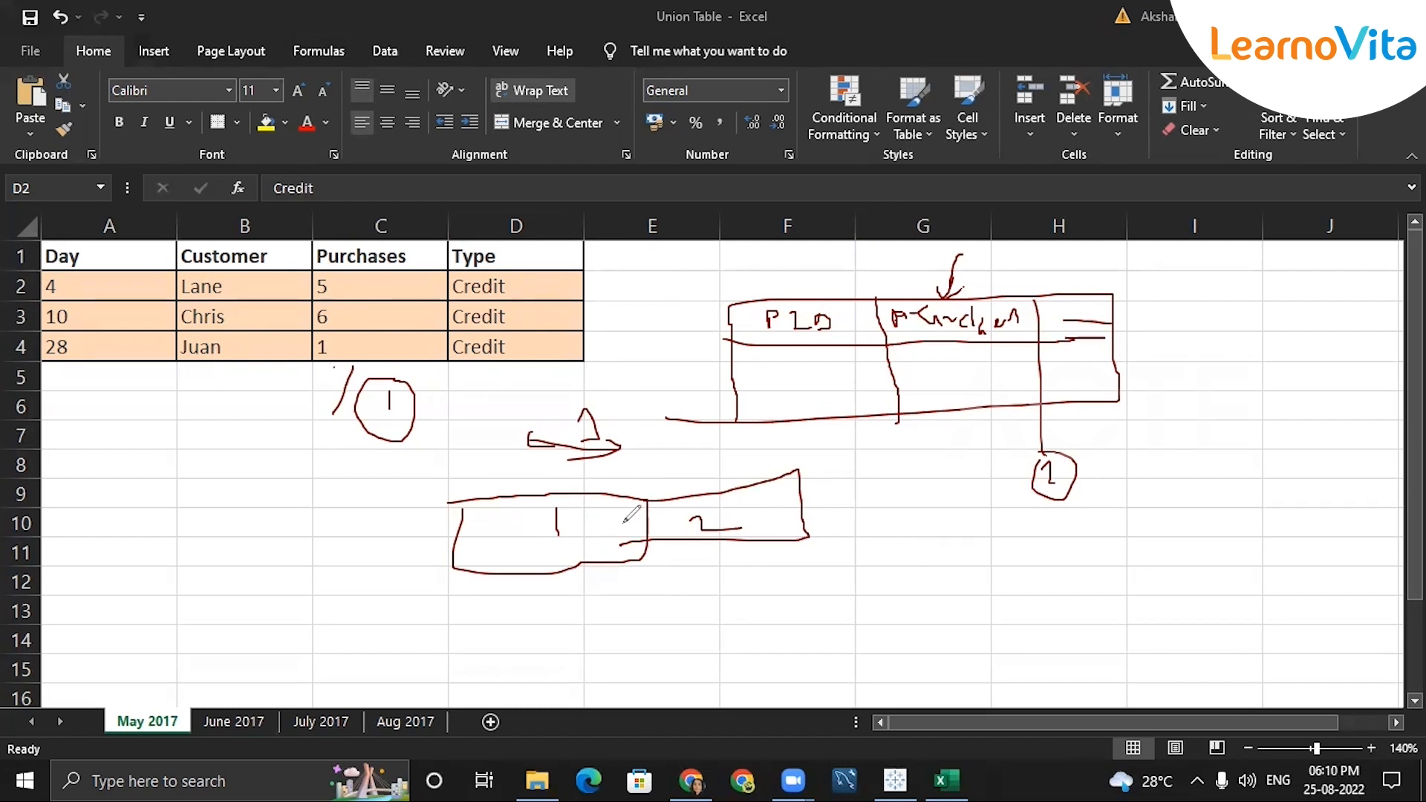
{"action": "left_click_drag", "start_coordinate": [677, 503], "coordinate": [677, 544]}
{"action": "left_click_drag", "start_coordinate": [715, 464], "coordinate": [708, 496]}
{"action": "mouse_move", "coordinate": [777, 450]}
{"action": "left_mouse_down"}
{"action": "mouse_move", "coordinate": [772, 483]}
{"action": "mouse_move", "coordinate": [789, 470]}
{"action": "left_mouse_up"}
Sketch a small two-cell box beside the second table, and clear all annotations from the May 2017 sheet.
{"action": "mouse_move", "coordinate": [1187, 454]}
{"action": "left_mouse_down"}
{"action": "mouse_move", "coordinate": [1179, 404]}
{"action": "mouse_move", "coordinate": [1328, 403]}
{"action": "mouse_move", "coordinate": [1167, 452]}
{"action": "left_mouse_up"}
{"action": "left_click_drag", "start_coordinate": [1250, 405], "coordinate": [1251, 449]}
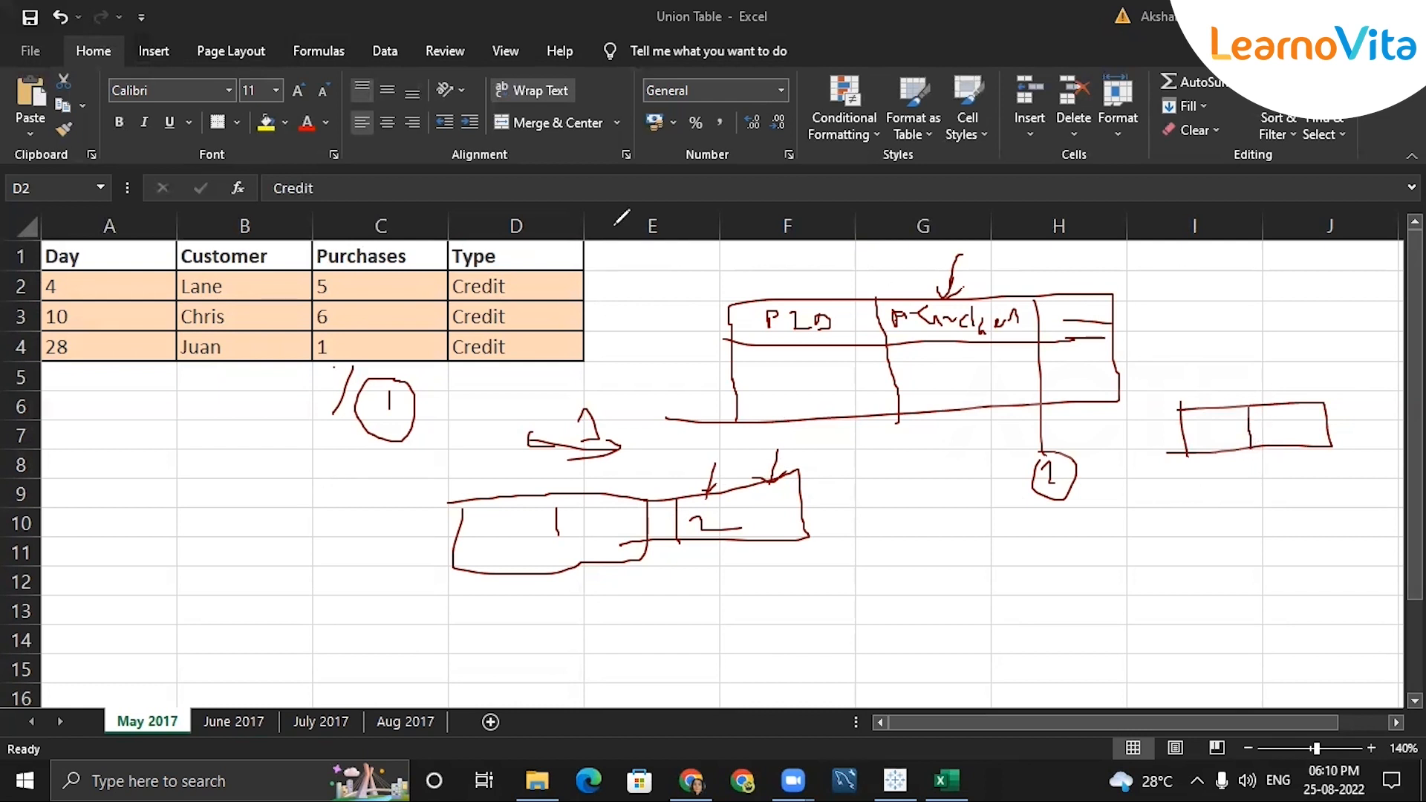
{"action": "key", "text": "e"}
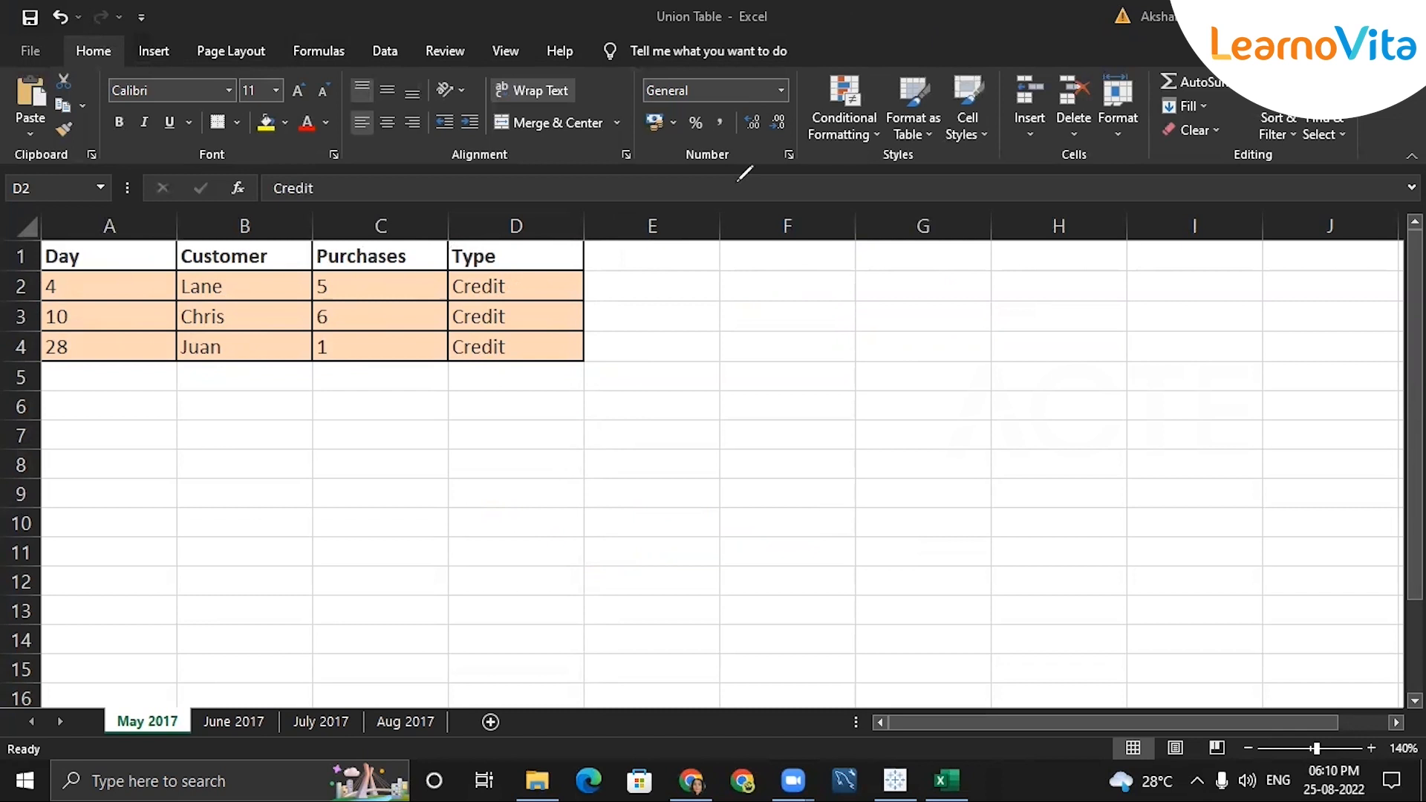
Look through the June, July and Aug 2017 sheets, and return to the May 2017 sheet.
{"action": "left_click", "coordinate": [237, 719]}
{"action": "left_click", "coordinate": [343, 720]}
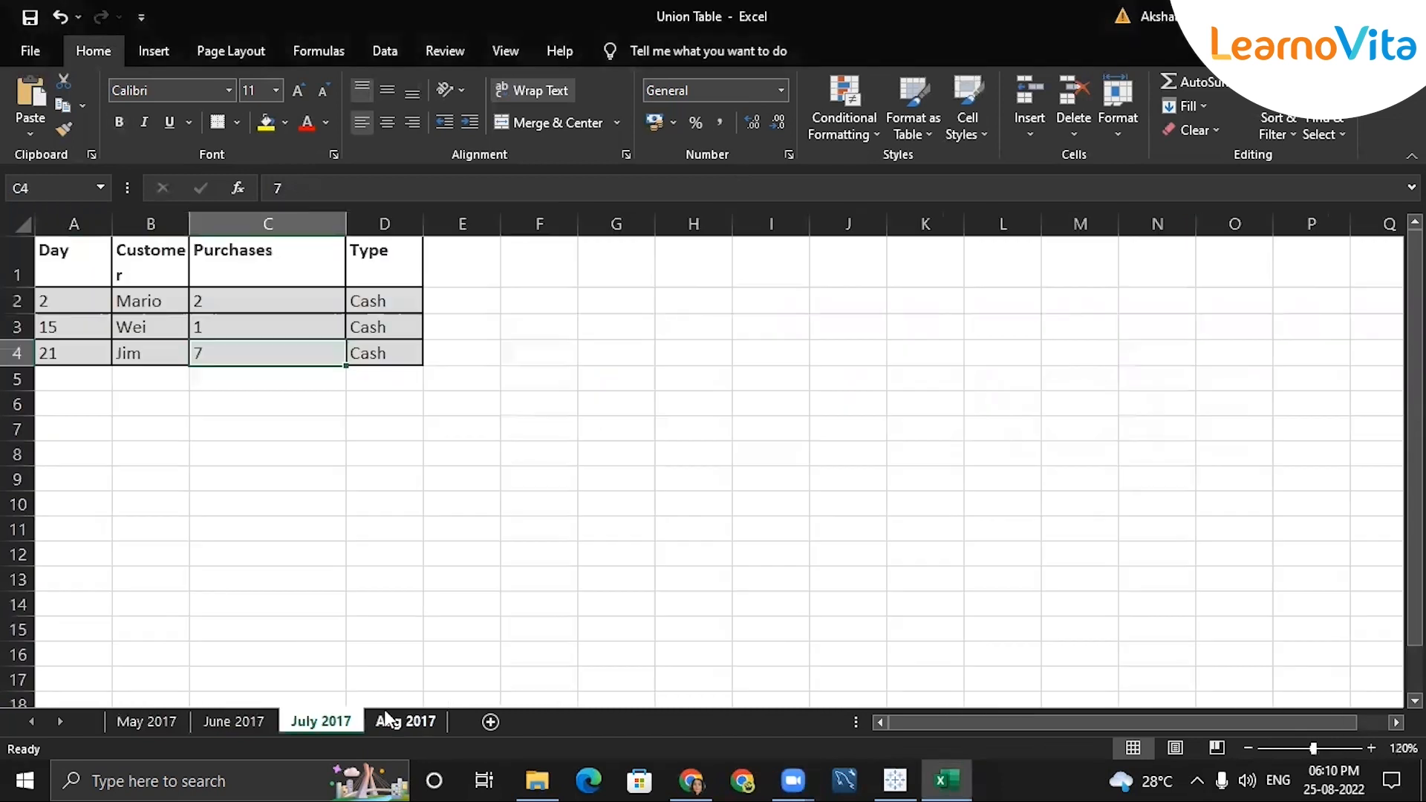
{"action": "left_click", "coordinate": [386, 719]}
{"action": "left_click", "coordinate": [149, 721]}
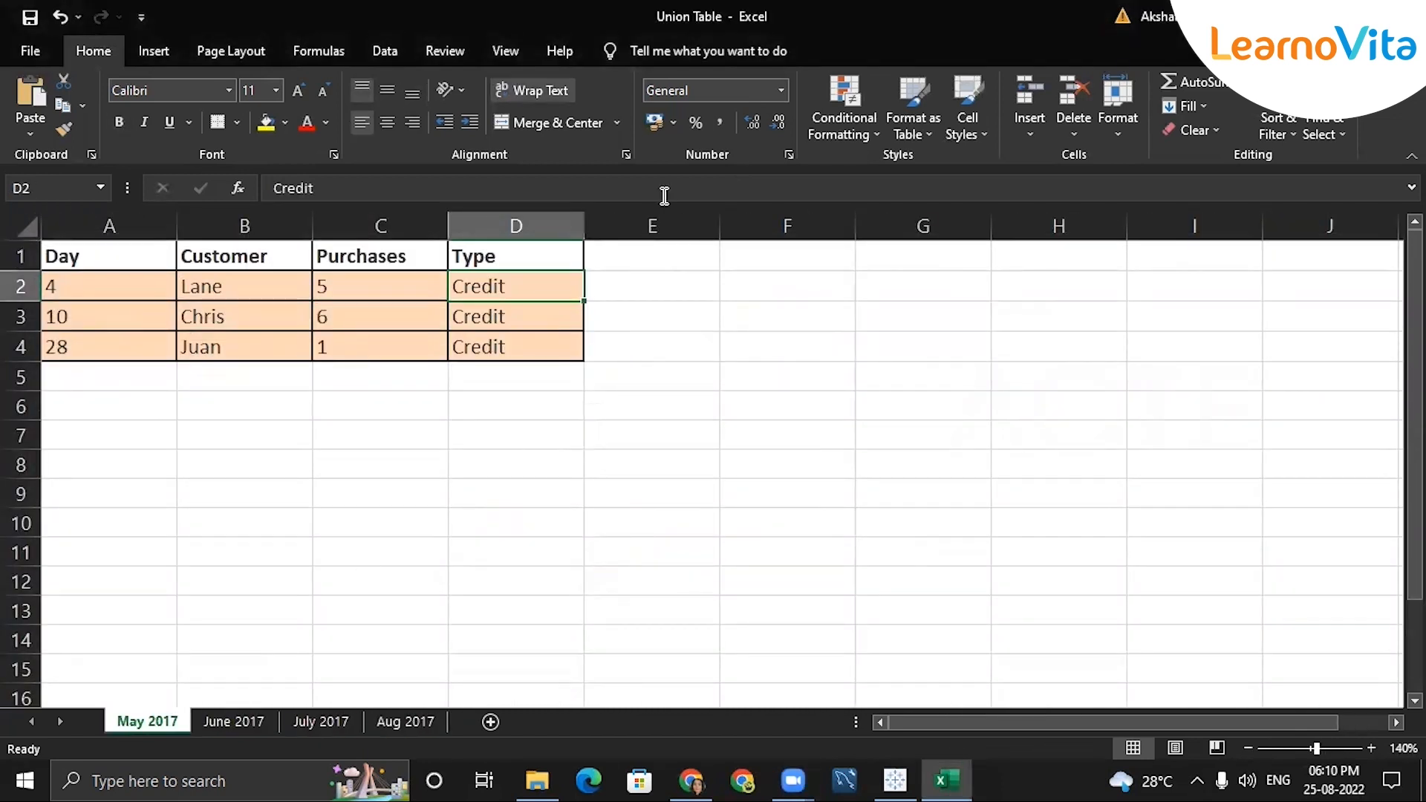
Sketch two adjoining boxes side by side next to the May 2017 table, and a vertical stack of three boxes below them.
{"action": "mouse_move", "coordinate": [739, 304]}
{"action": "left_mouse_down"}
{"action": "mouse_move", "coordinate": [743, 388]}
{"action": "mouse_move", "coordinate": [837, 315]}
{"action": "mouse_move", "coordinate": [741, 385]}
{"action": "left_mouse_up"}
{"action": "mouse_move", "coordinate": [860, 318]}
{"action": "left_mouse_down"}
{"action": "mouse_move", "coordinate": [1066, 360]}
{"action": "mouse_move", "coordinate": [862, 372]}
{"action": "left_mouse_up"}
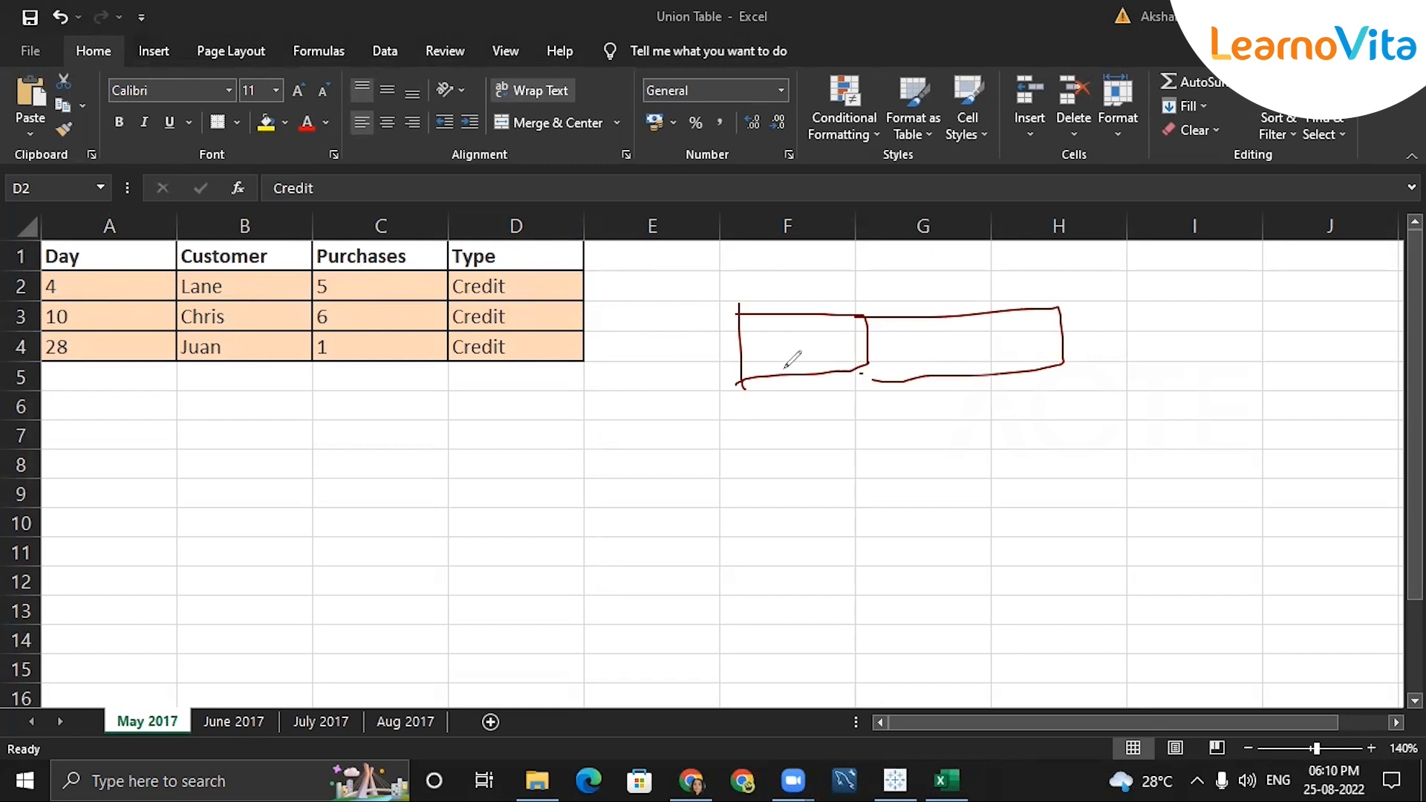
{"action": "mouse_move", "coordinate": [824, 465]}
{"action": "left_mouse_down"}
{"action": "mouse_move", "coordinate": [944, 522]}
{"action": "mouse_move", "coordinate": [838, 470]}
{"action": "left_mouse_up"}
{"action": "mouse_move", "coordinate": [839, 540]}
{"action": "left_mouse_down"}
{"action": "mouse_move", "coordinate": [842, 576]}
{"action": "mouse_move", "coordinate": [961, 517]}
{"action": "left_mouse_up"}
{"action": "mouse_move", "coordinate": [841, 583]}
{"action": "left_mouse_down"}
{"action": "mouse_move", "coordinate": [1010, 627]}
{"action": "mouse_move", "coordinate": [996, 559]}
{"action": "left_mouse_up"}
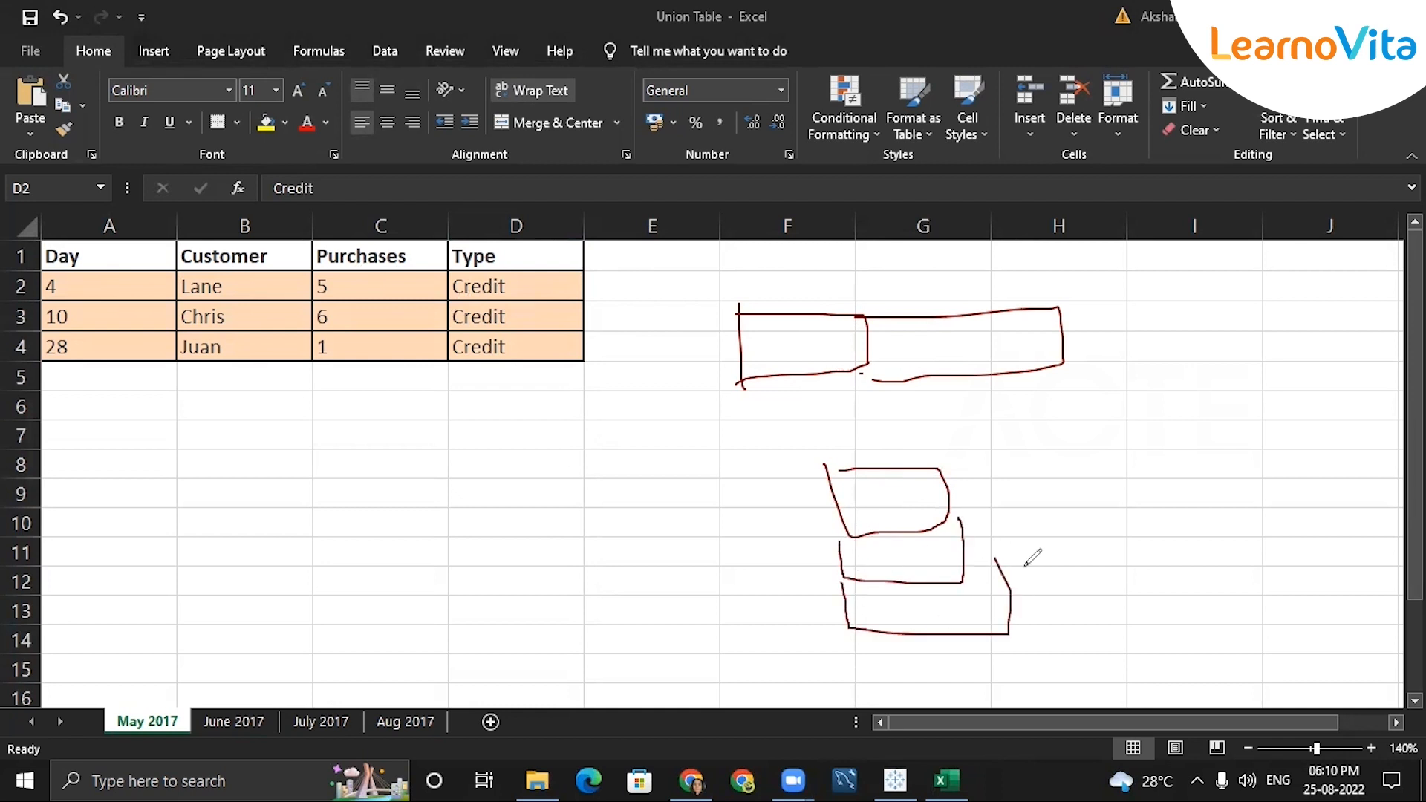
Sketch another vertical stack of three boxes over column I, and clear all annotations from the May 2017 sheet.
{"action": "mouse_move", "coordinate": [1169, 345]}
{"action": "left_mouse_down"}
{"action": "mouse_move", "coordinate": [1236, 341]}
{"action": "mouse_move", "coordinate": [1170, 345]}
{"action": "left_mouse_up"}
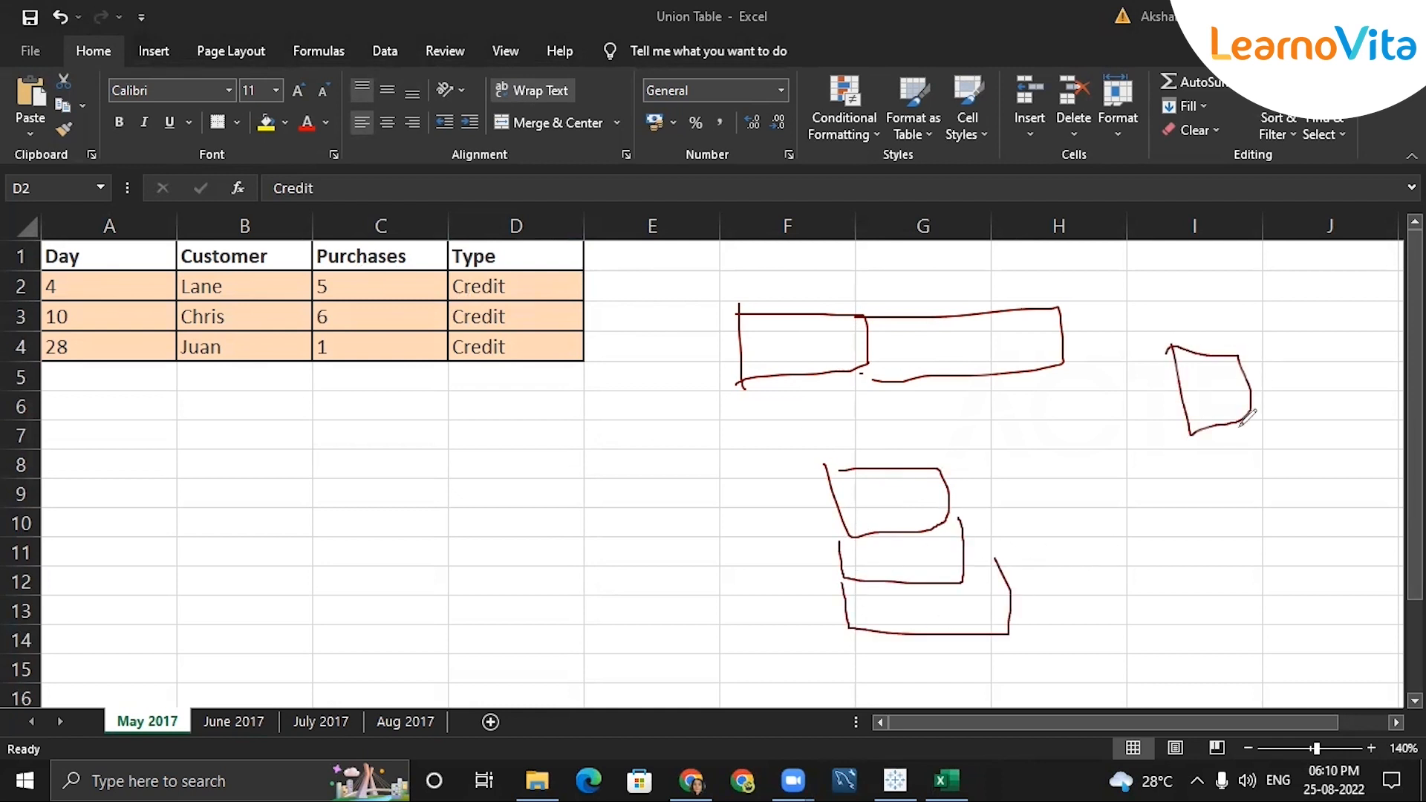
{"action": "left_click_drag", "start_coordinate": [1192, 432], "coordinate": [1249, 401]}
{"action": "mouse_move", "coordinate": [1203, 483]}
{"action": "left_mouse_down"}
{"action": "mouse_move", "coordinate": [1211, 520]}
{"action": "mouse_move", "coordinate": [1262, 455]}
{"action": "left_mouse_up"}
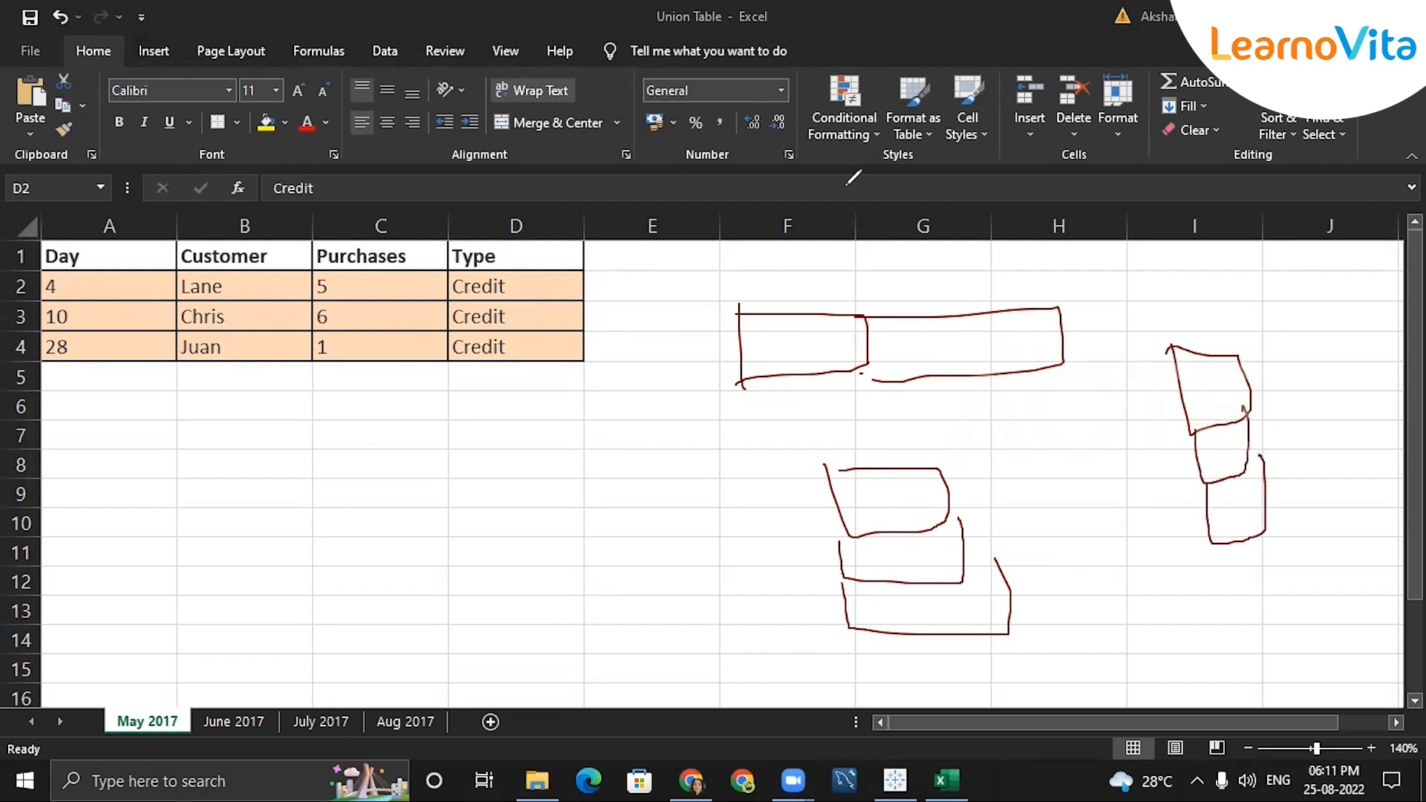
{"action": "left_click", "coordinate": [846, 185]}
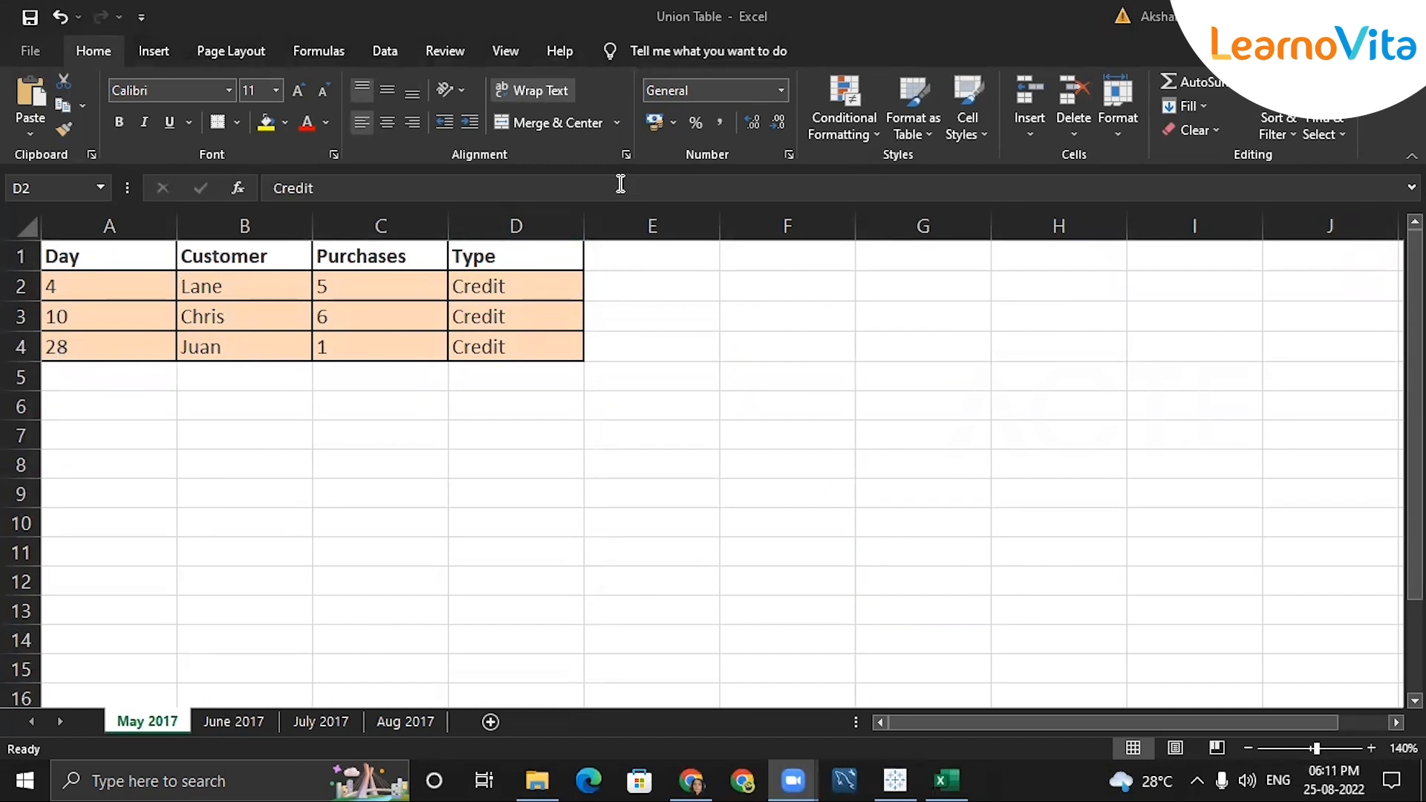
Sketch two stacked boxes over column G and two side-by-side boxes over column H, with an arrow leading from the smaller box to a 1.
{"action": "mouse_move", "coordinate": [914, 311]}
{"action": "left_mouse_down"}
{"action": "mouse_move", "coordinate": [990, 371]}
{"action": "mouse_move", "coordinate": [923, 326]}
{"action": "mouse_move", "coordinate": [914, 414]}
{"action": "mouse_move", "coordinate": [982, 368]}
{"action": "left_mouse_up"}
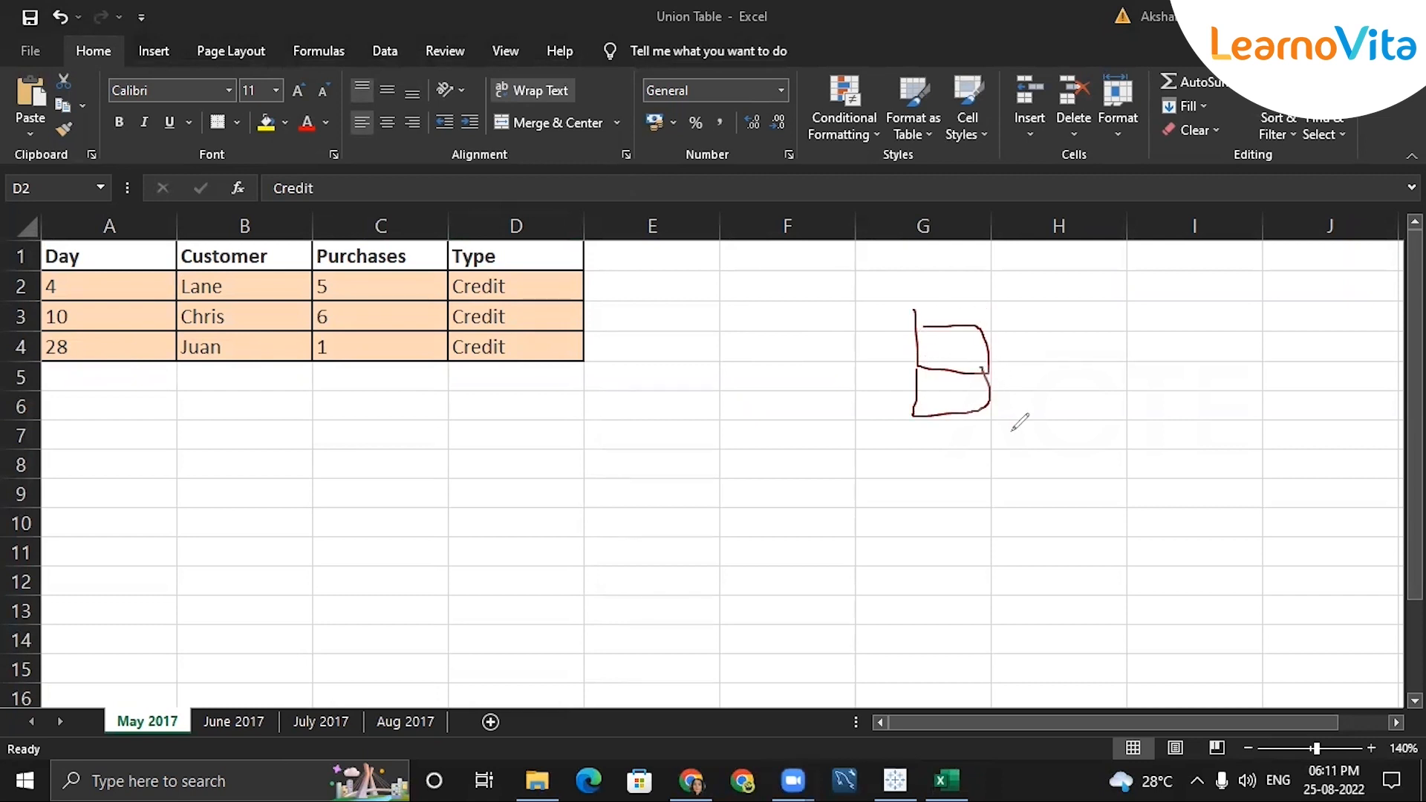
{"action": "mouse_move", "coordinate": [1031, 274]}
{"action": "left_mouse_down"}
{"action": "mouse_move", "coordinate": [1033, 328]}
{"action": "mouse_move", "coordinate": [1107, 285]}
{"action": "mouse_move", "coordinate": [1033, 328]}
{"action": "left_mouse_up"}
{"action": "mouse_move", "coordinate": [1109, 277]}
{"action": "left_mouse_down"}
{"action": "mouse_move", "coordinate": [1153, 288]}
{"action": "mouse_move", "coordinate": [1088, 325]}
{"action": "left_mouse_up"}
{"action": "mouse_move", "coordinate": [1127, 306]}
{"action": "left_mouse_down"}
{"action": "mouse_move", "coordinate": [1286, 260]}
{"action": "mouse_move", "coordinate": [1275, 290]}
{"action": "left_mouse_up"}
{"action": "left_click_drag", "start_coordinate": [1311, 243], "coordinate": [1313, 272]}
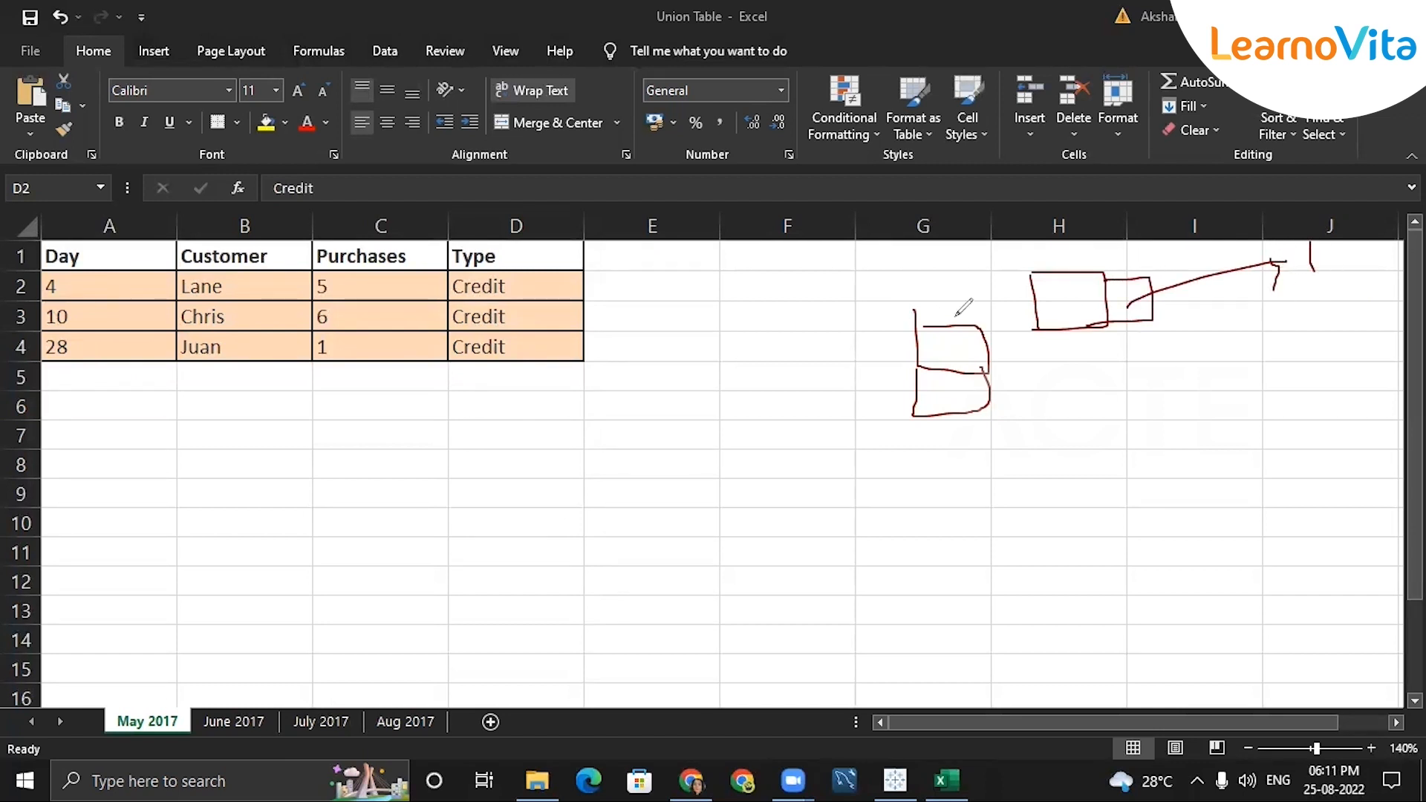
Point arrows at the two stacked boxes from above and below, and clear all annotations.
{"action": "left_click_drag", "start_coordinate": [934, 223], "coordinate": [944, 293]}
{"action": "mouse_move", "coordinate": [935, 281]}
{"action": "left_mouse_down"}
{"action": "mouse_move", "coordinate": [941, 294]}
{"action": "mouse_move", "coordinate": [959, 272]}
{"action": "left_mouse_up"}
{"action": "mouse_move", "coordinate": [950, 435]}
{"action": "left_mouse_down"}
{"action": "mouse_move", "coordinate": [967, 480]}
{"action": "mouse_move", "coordinate": [979, 456]}
{"action": "left_mouse_up"}
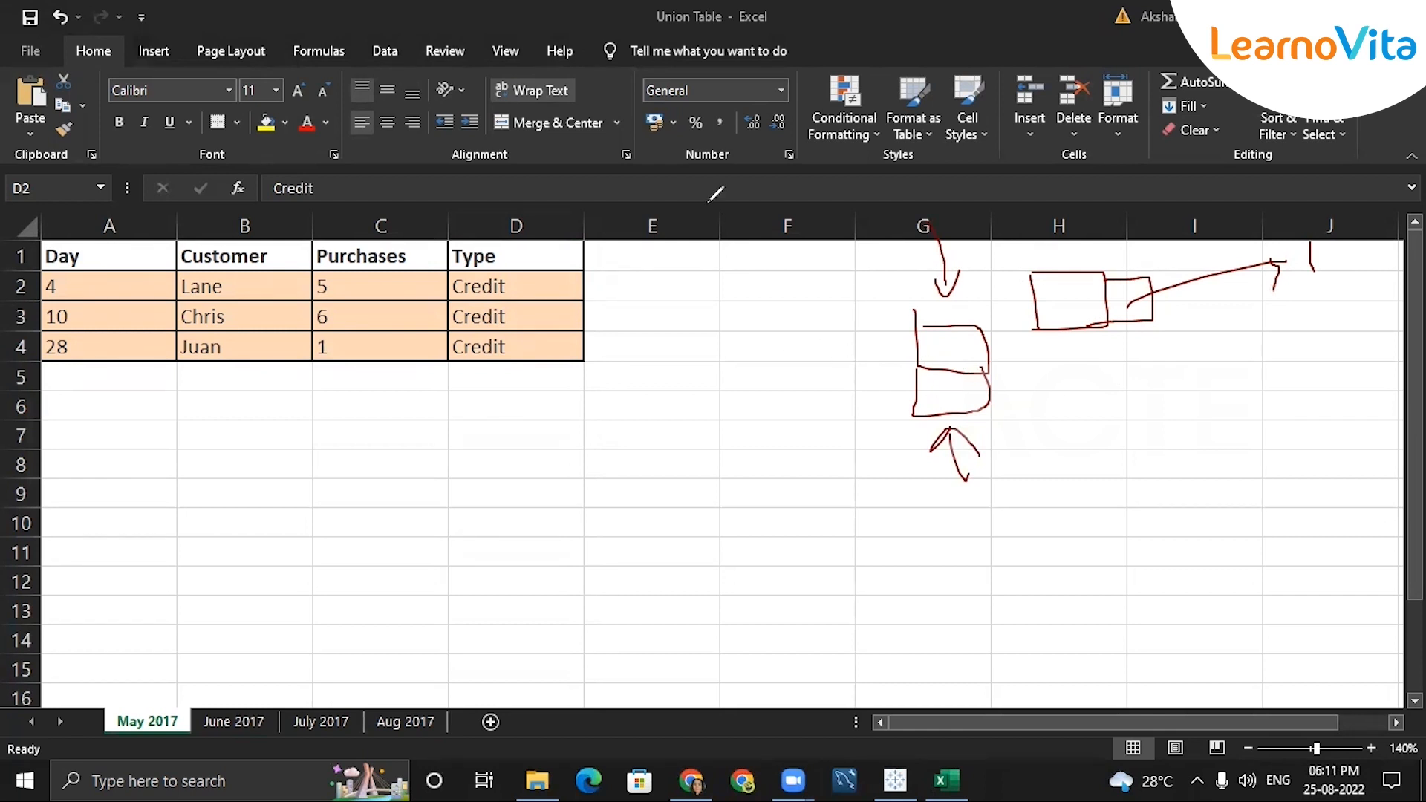
{"action": "key", "text": "e"}
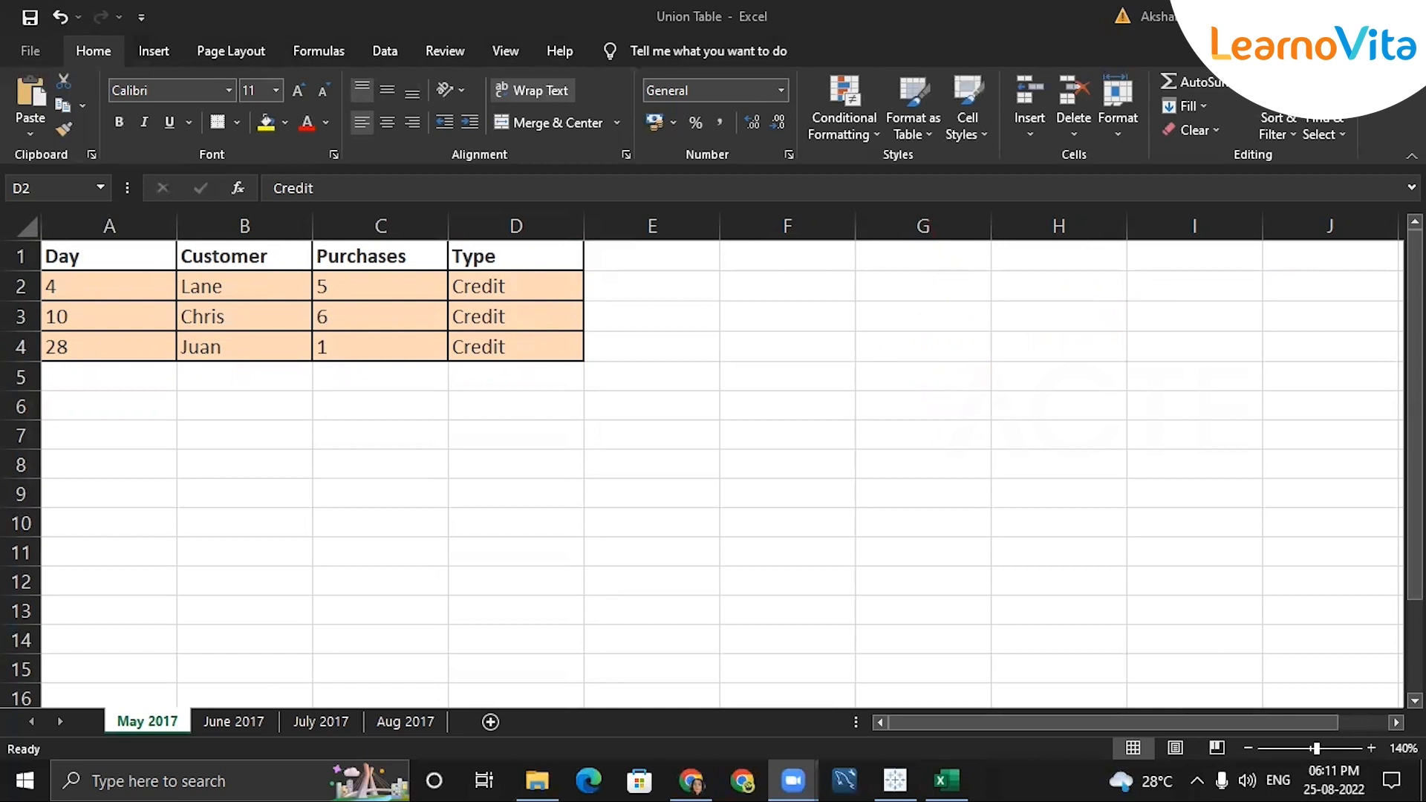
Close the Union Table workbook without saving the changes, and open the Union Table file from the Dataset folder in Zoom's file dialog.
{"action": "key", "text": "alt+F4"}
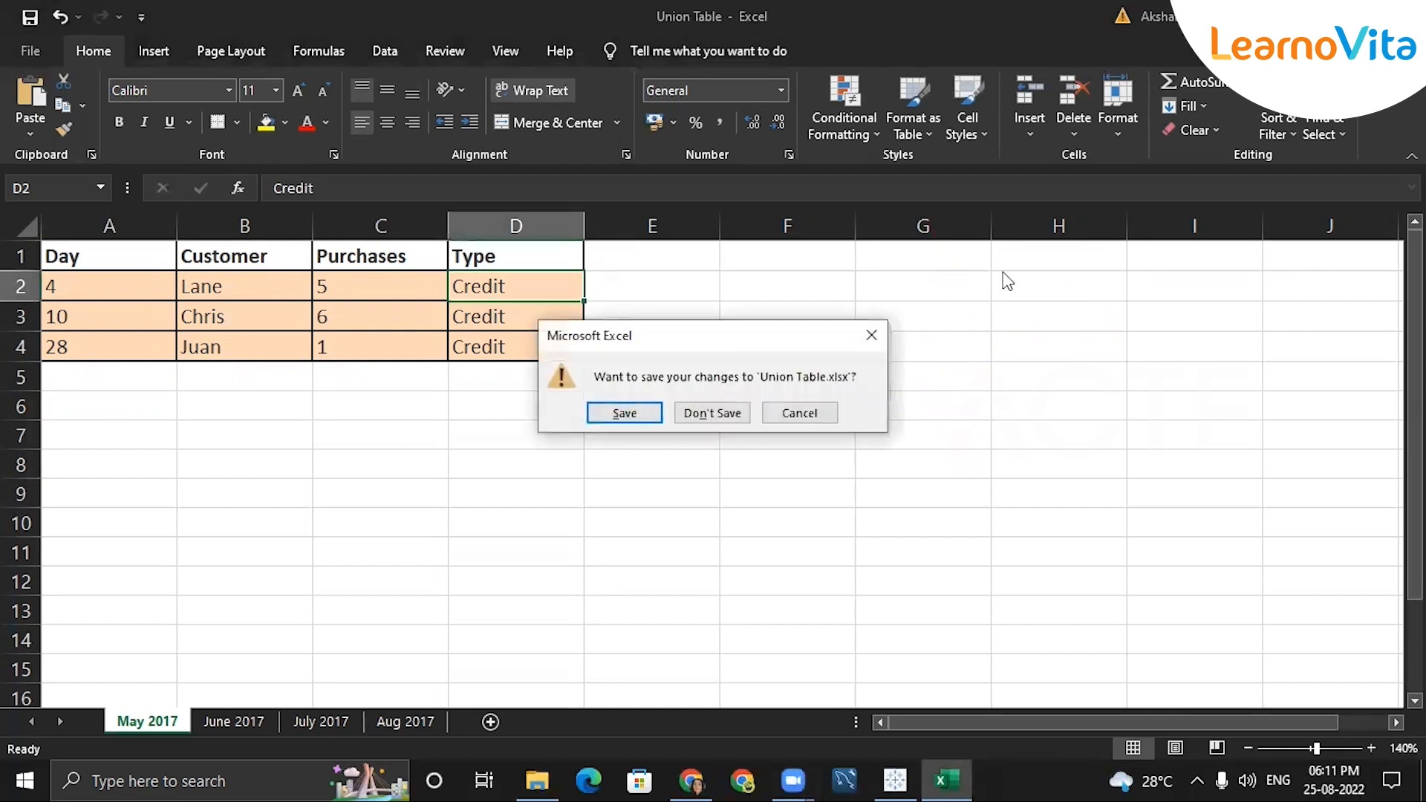
{"action": "left_click", "coordinate": [693, 415]}
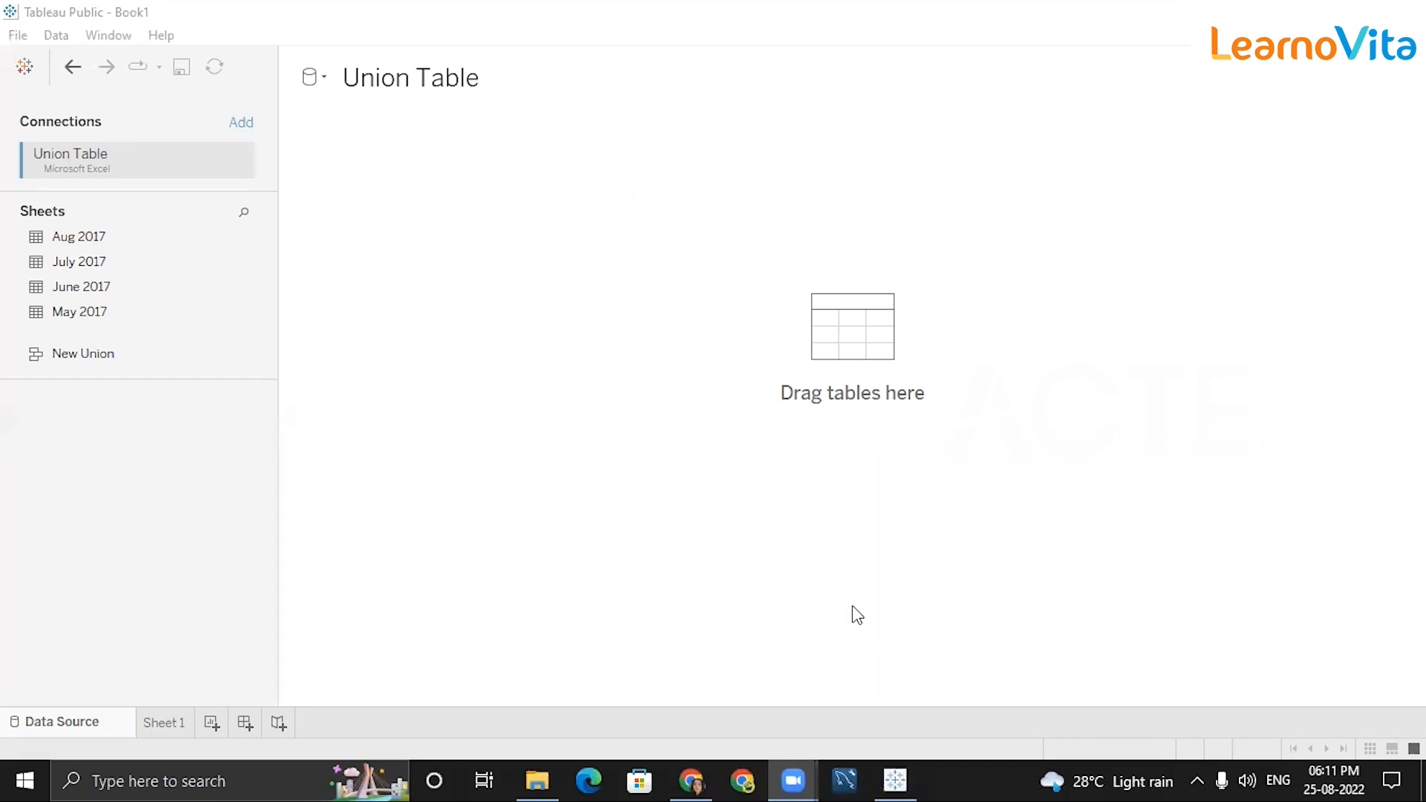
{"action": "left_click", "coordinate": [713, 389]}
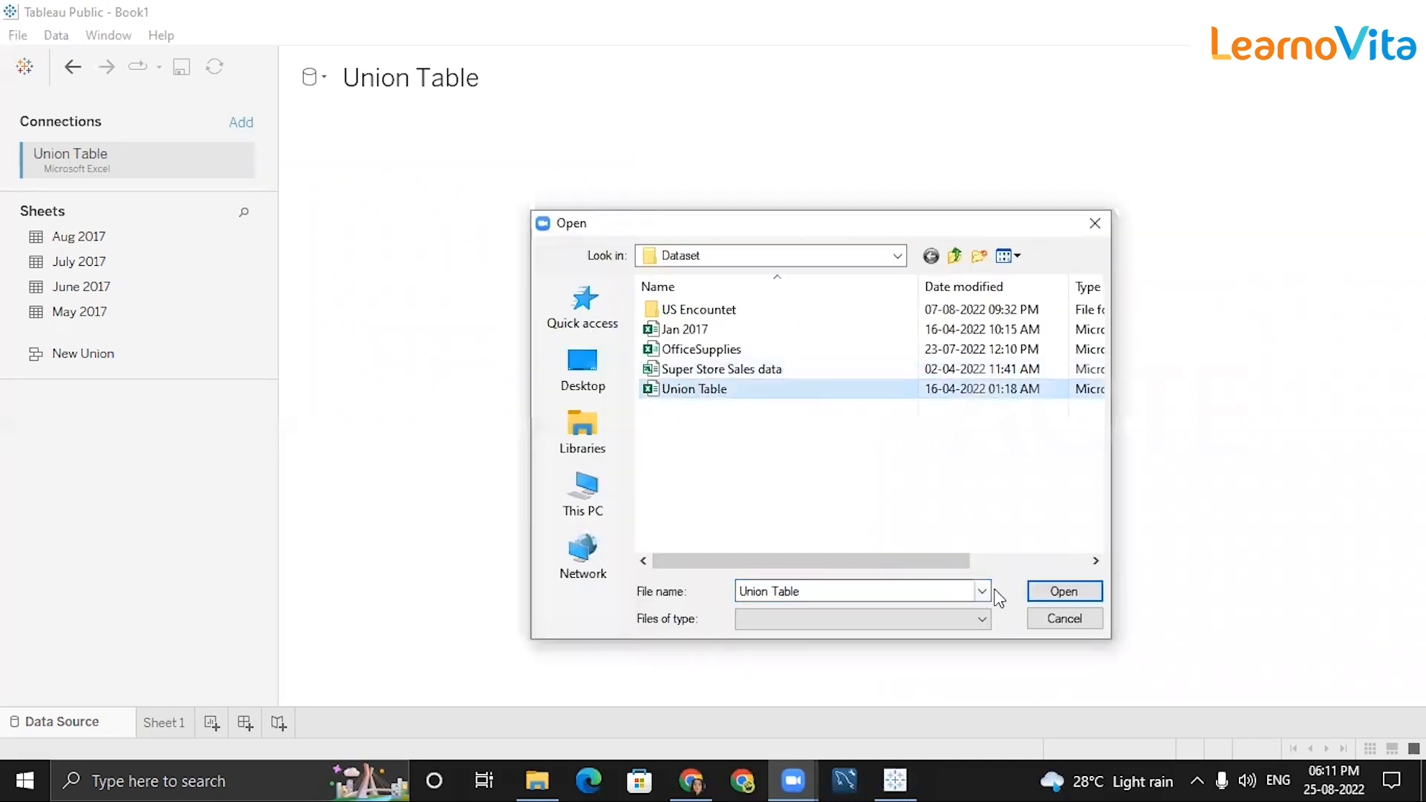
{"action": "left_click", "coordinate": [1055, 592]}
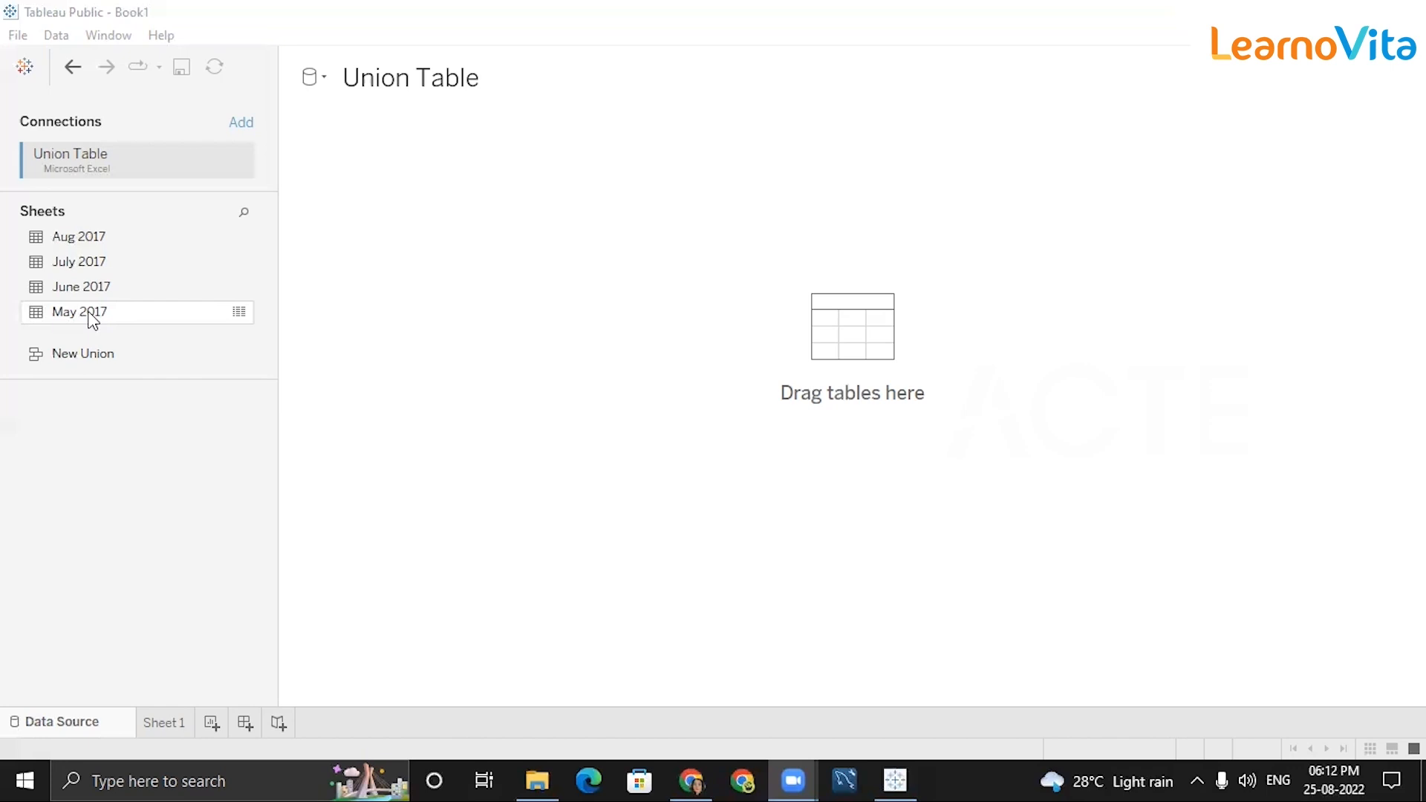
Start a new union in Tableau Public, look at its wildcard option, and return to the specific (manual) mode.
{"action": "left_click", "coordinate": [79, 361]}
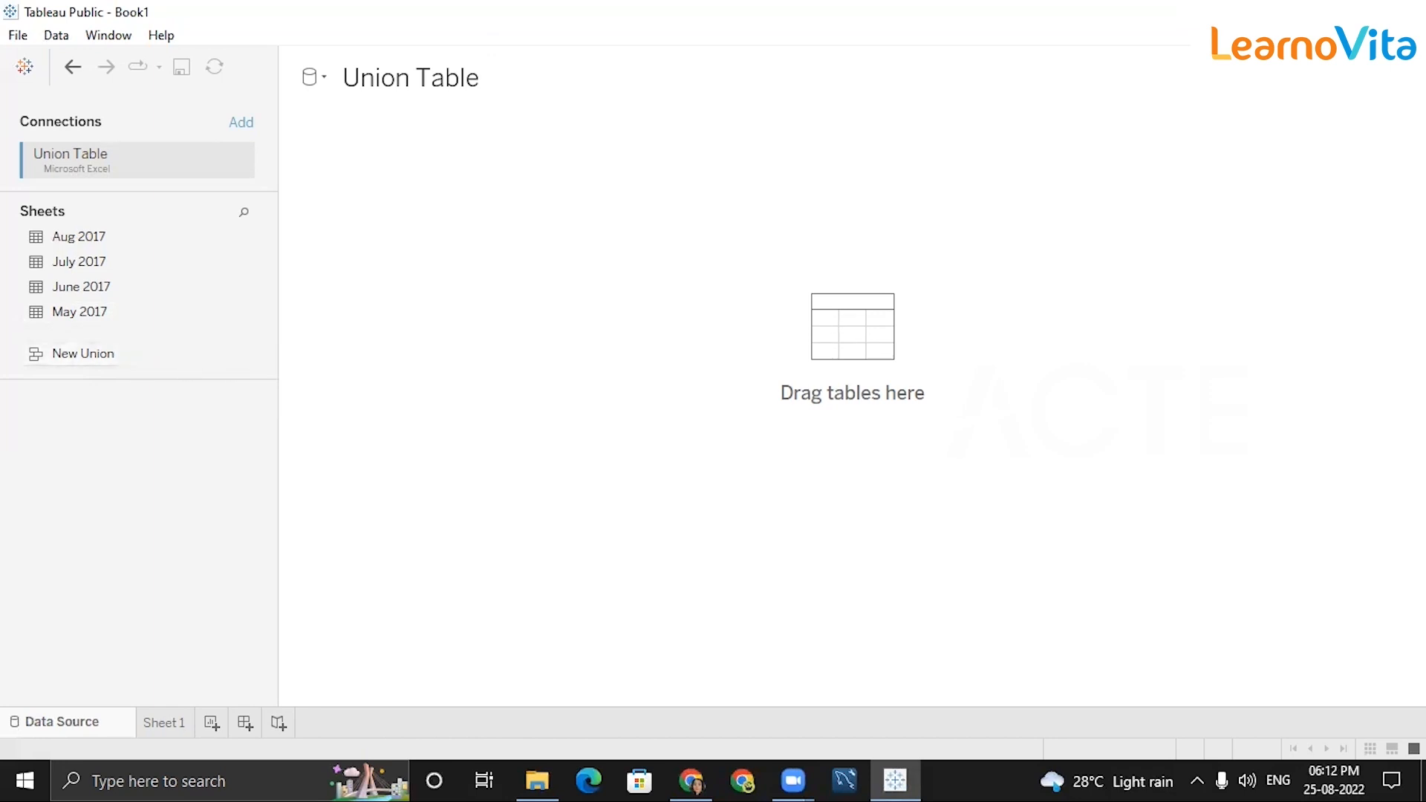
{"action": "double_click", "coordinate": [83, 353]}
{"action": "left_click_drag", "start_coordinate": [750, 155], "coordinate": [642, 131]}
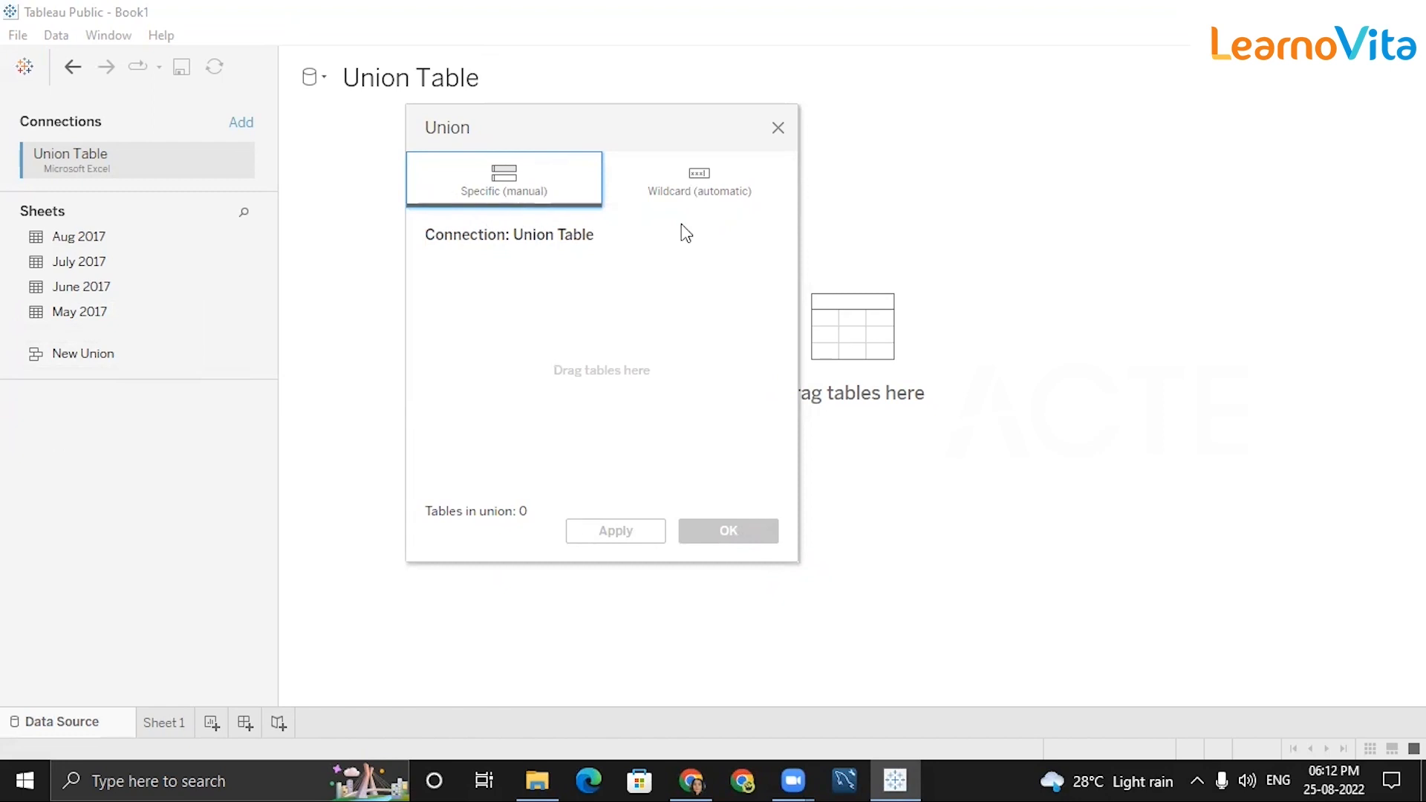
{"action": "left_click", "coordinate": [697, 195]}
{"action": "left_click", "coordinate": [541, 191]}
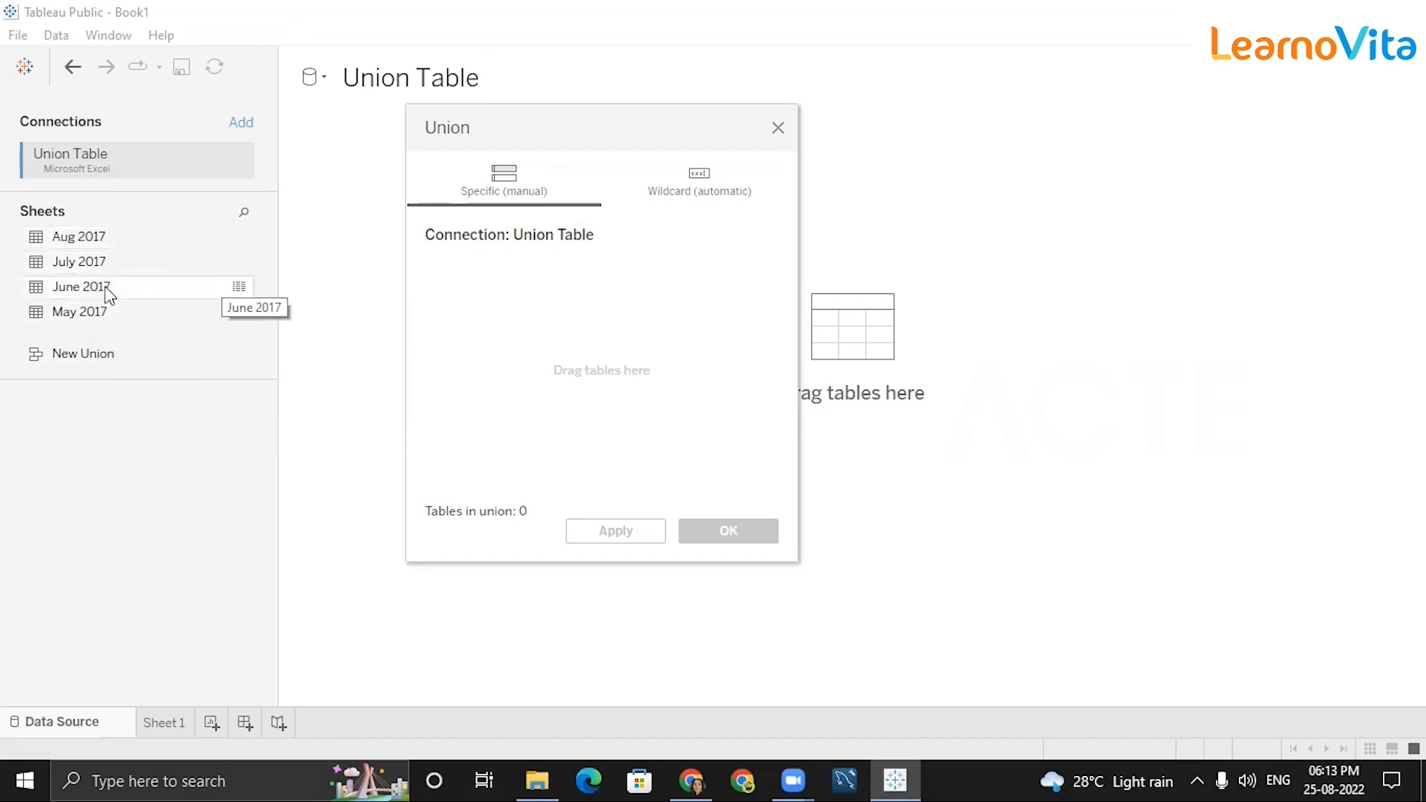
Add the May, June, July and Aug 2017 sheets to the union and apply it, dismissing the error message.
{"action": "left_click_drag", "start_coordinate": [101, 311], "coordinate": [446, 275]}
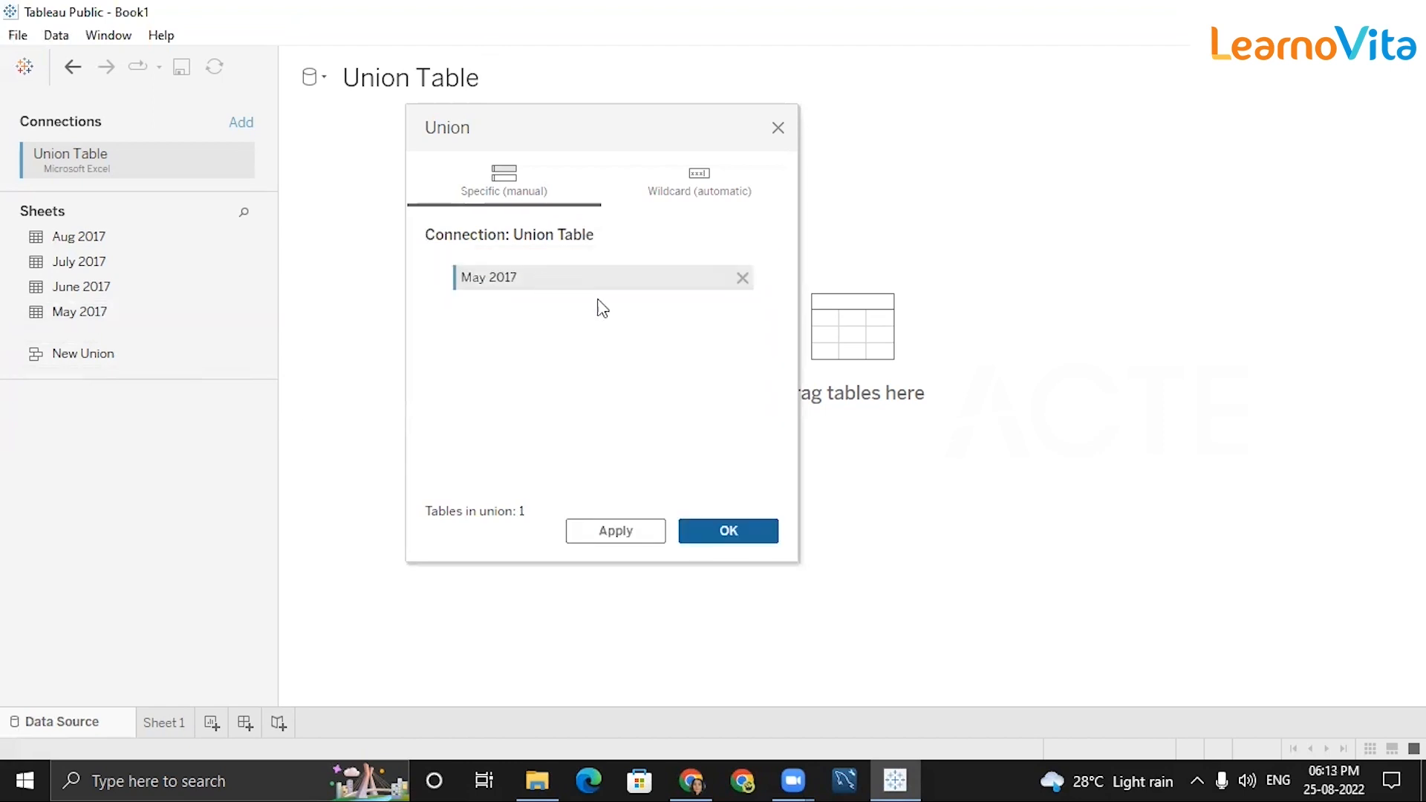
{"action": "left_click_drag", "start_coordinate": [164, 296], "coordinate": [470, 304]}
{"action": "left_click_drag", "start_coordinate": [81, 264], "coordinate": [475, 334]}
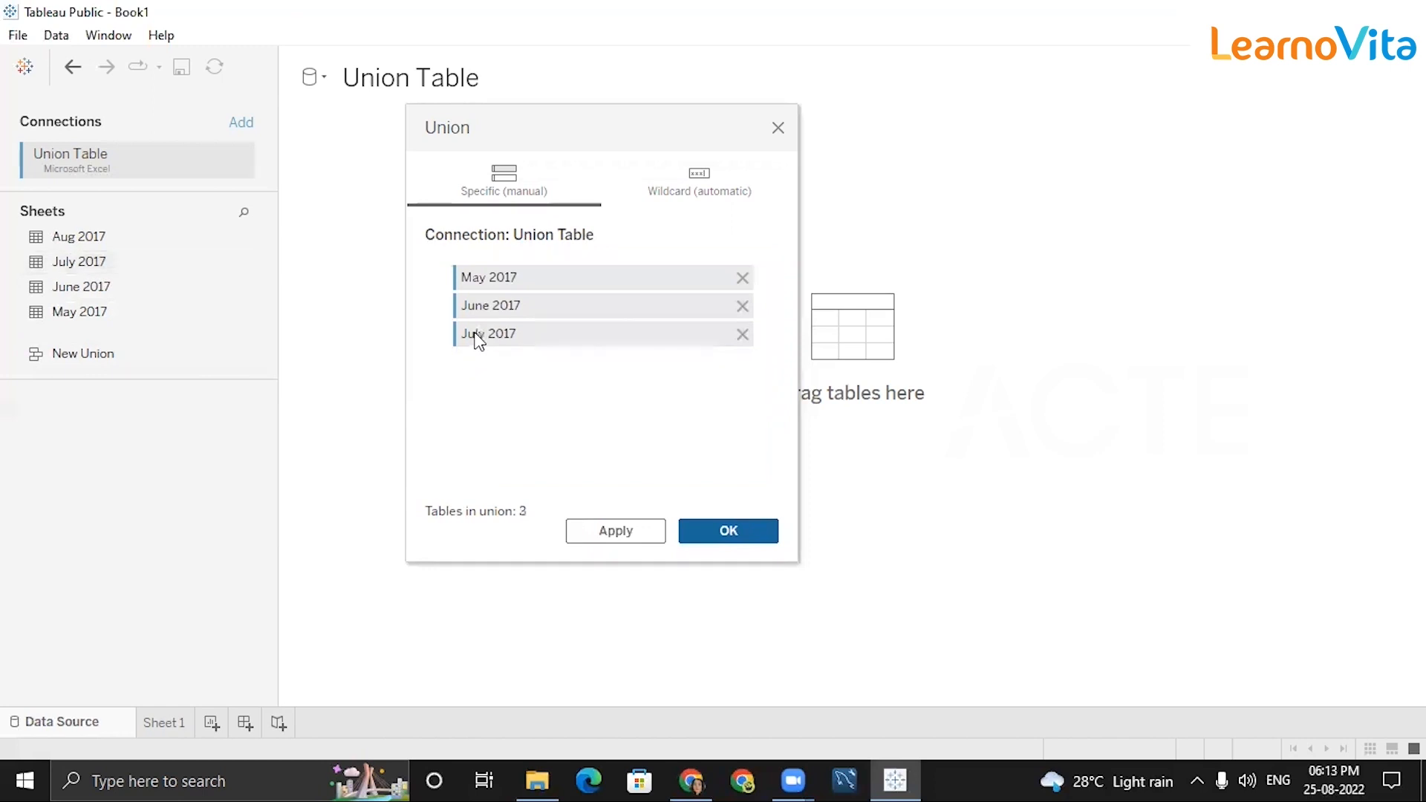
{"action": "left_click_drag", "start_coordinate": [223, 236], "coordinate": [481, 366]}
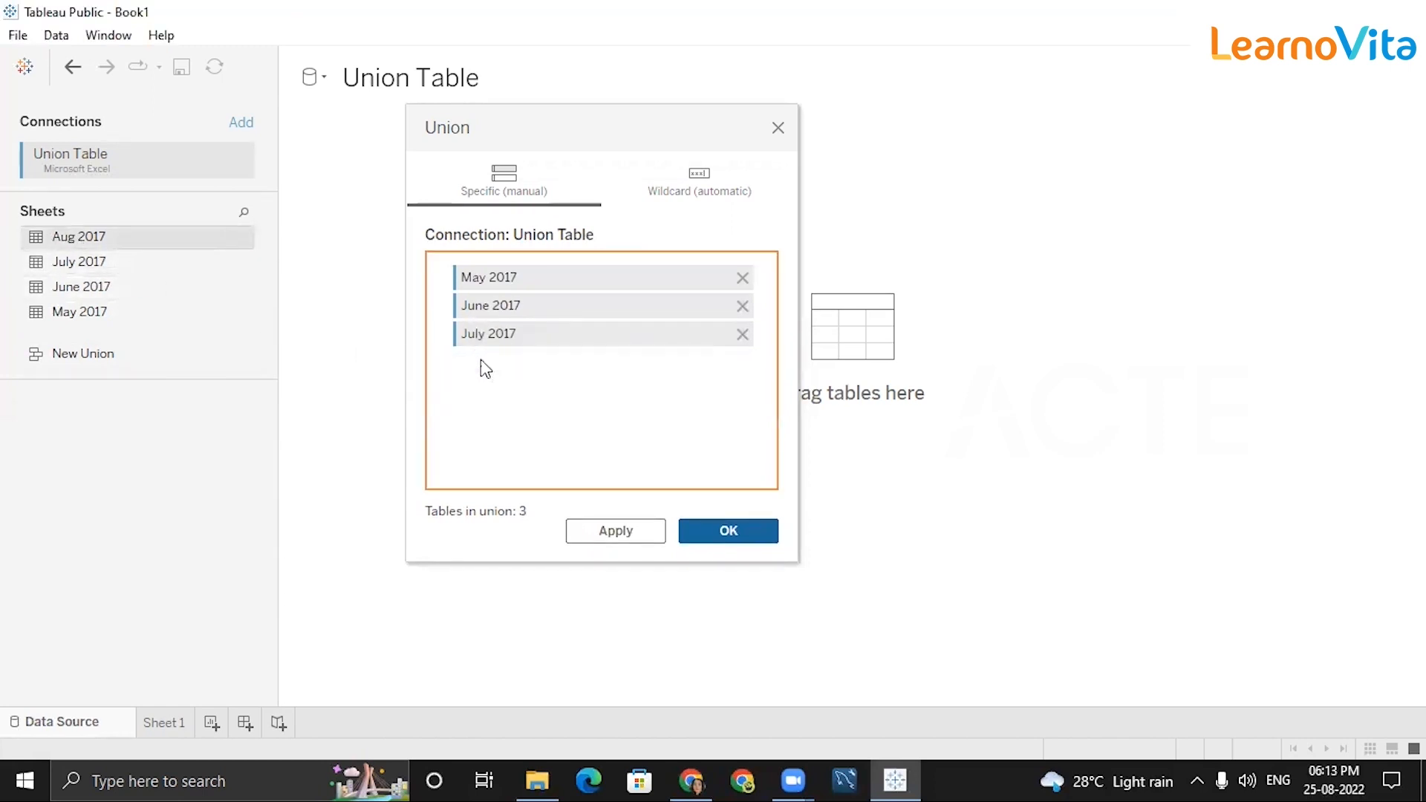
{"action": "left_click", "coordinate": [621, 532]}
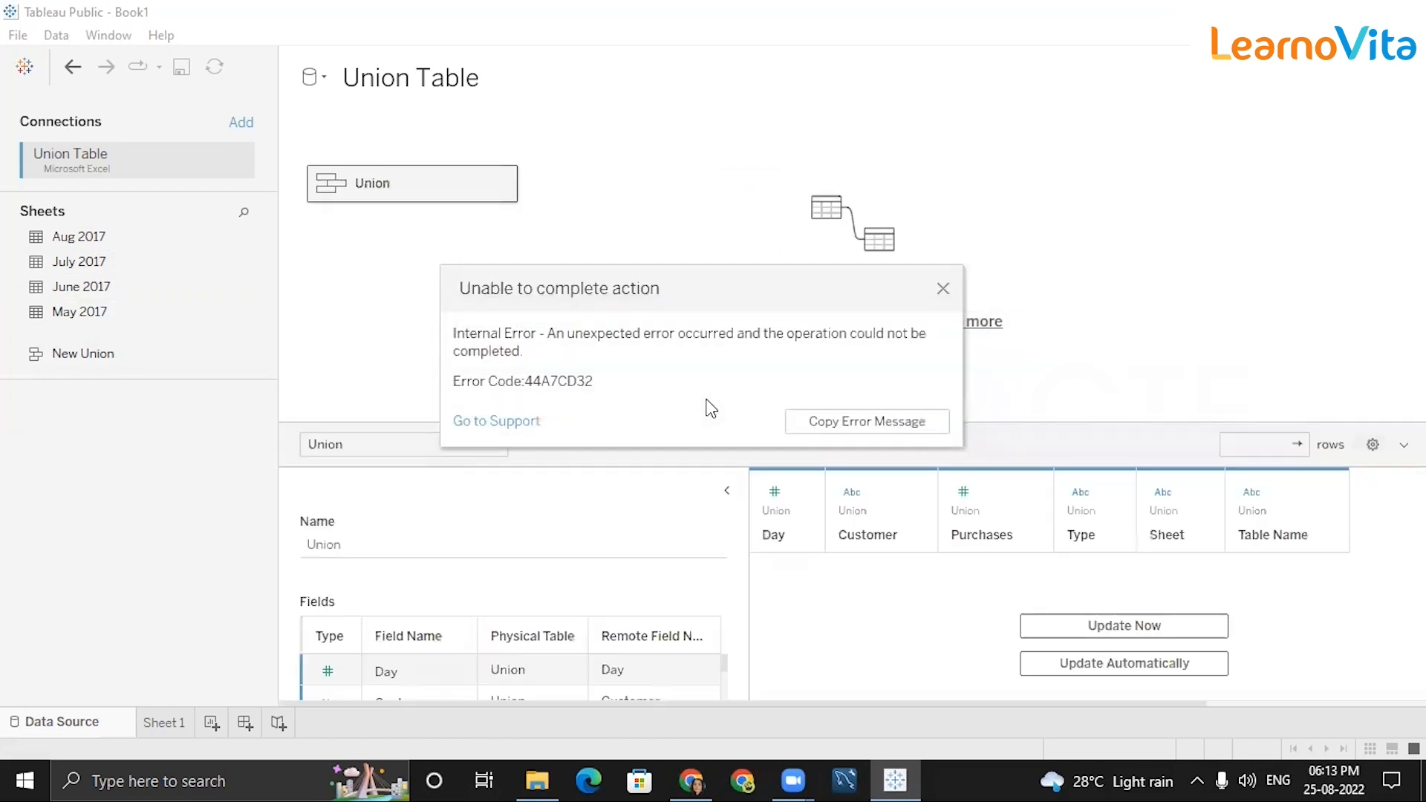
{"action": "left_click", "coordinate": [940, 289]}
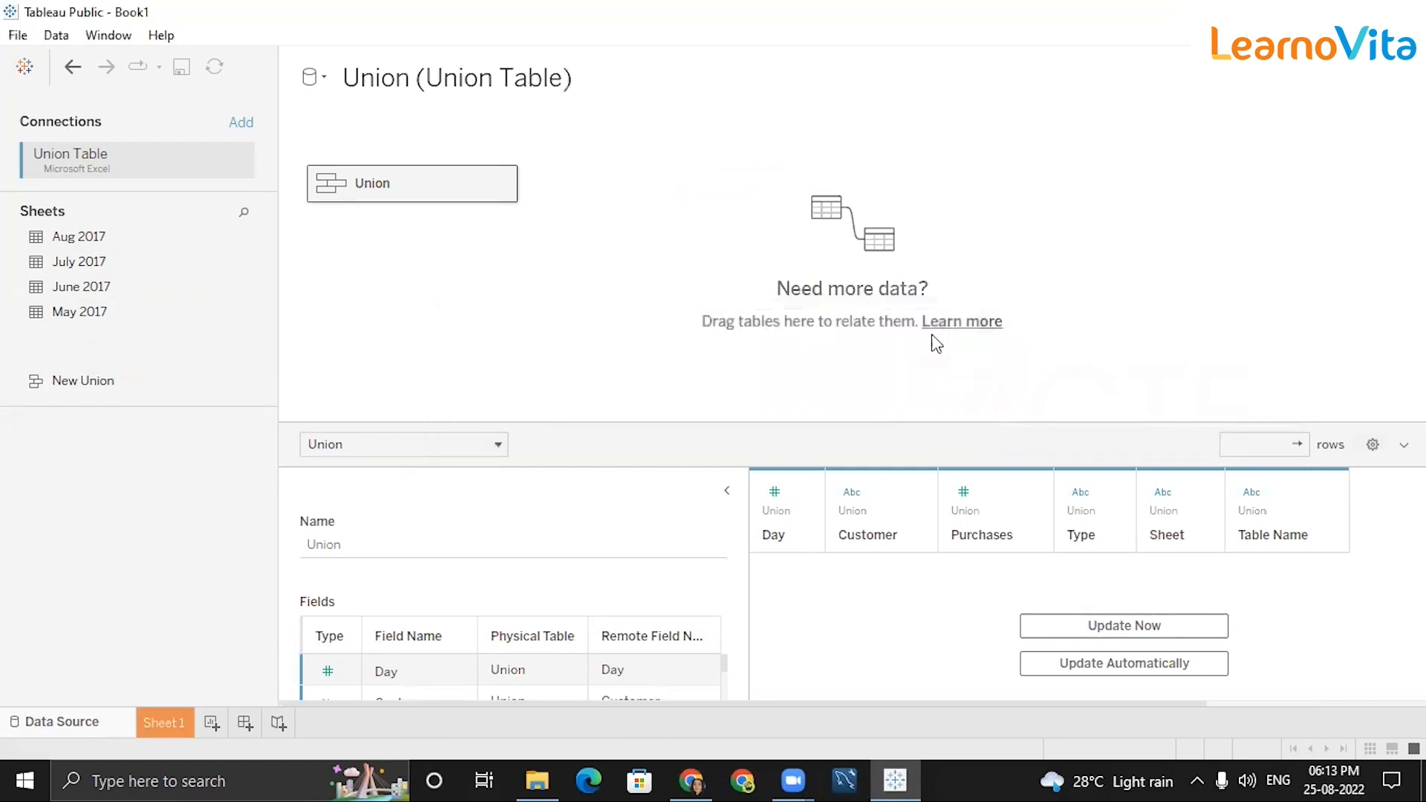
Collapse the union's table details and update the data preview to load its rows.
{"action": "left_click", "coordinate": [729, 492]}
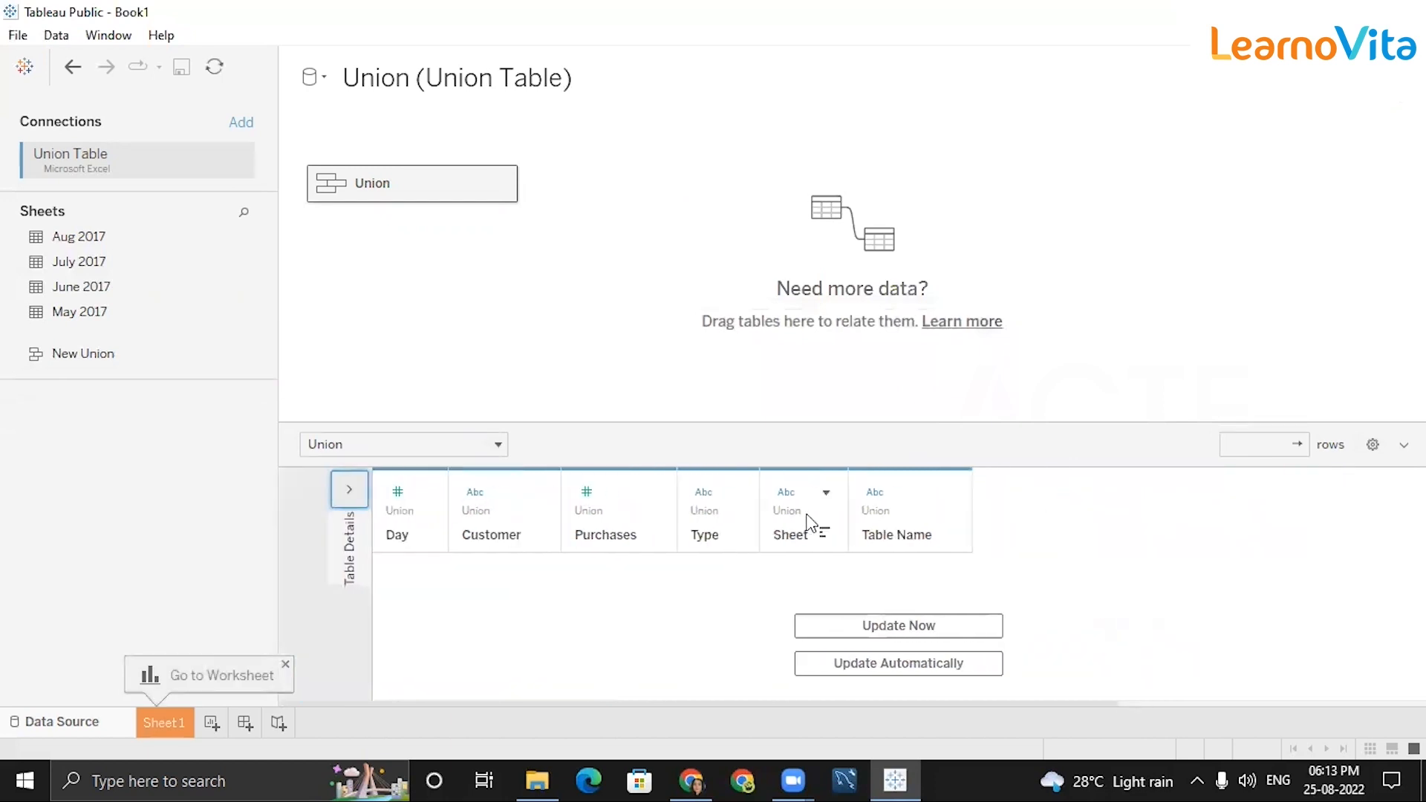
{"action": "left_click", "coordinate": [892, 627]}
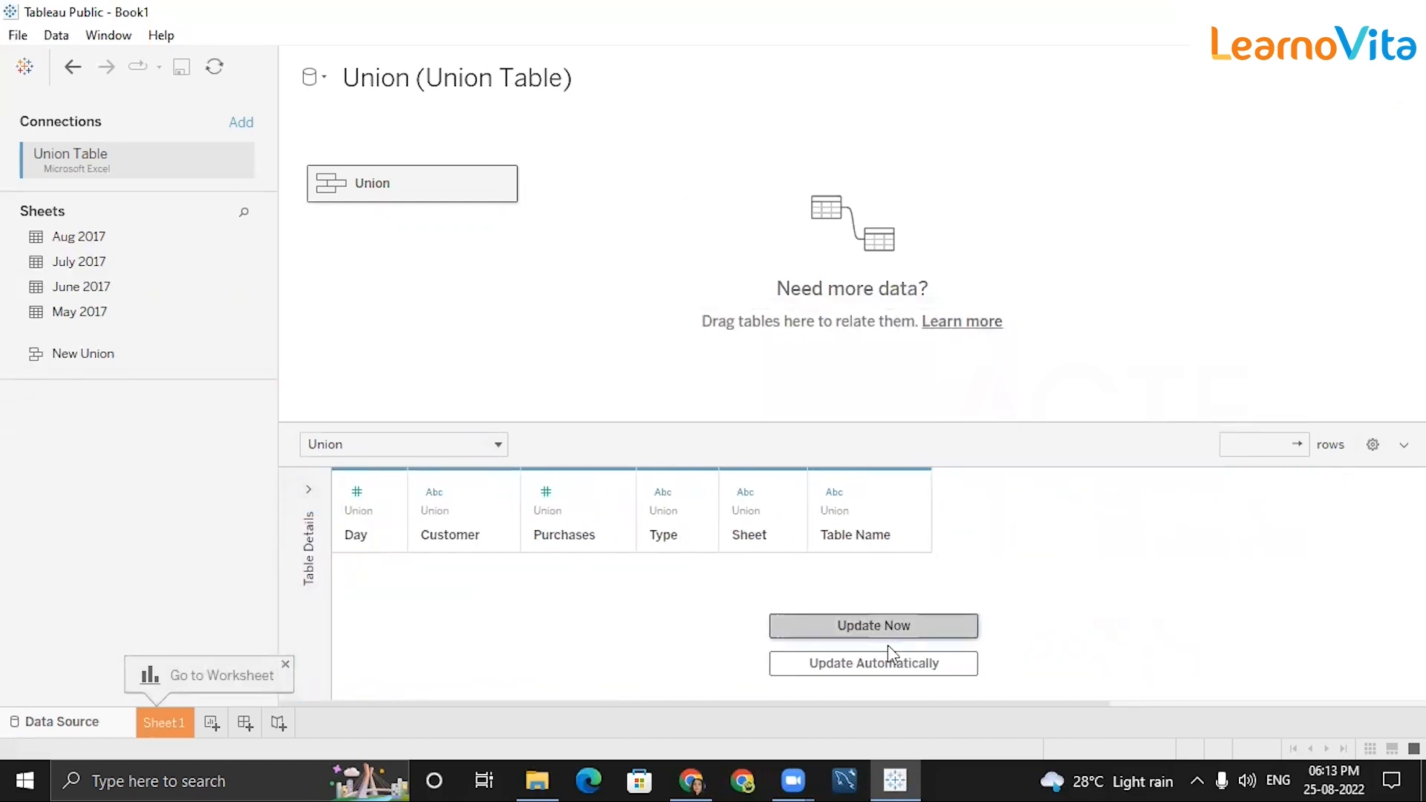
{"action": "scroll", "coordinate": [586, 617], "scroll_direction": "up", "scroll_amount": 3}
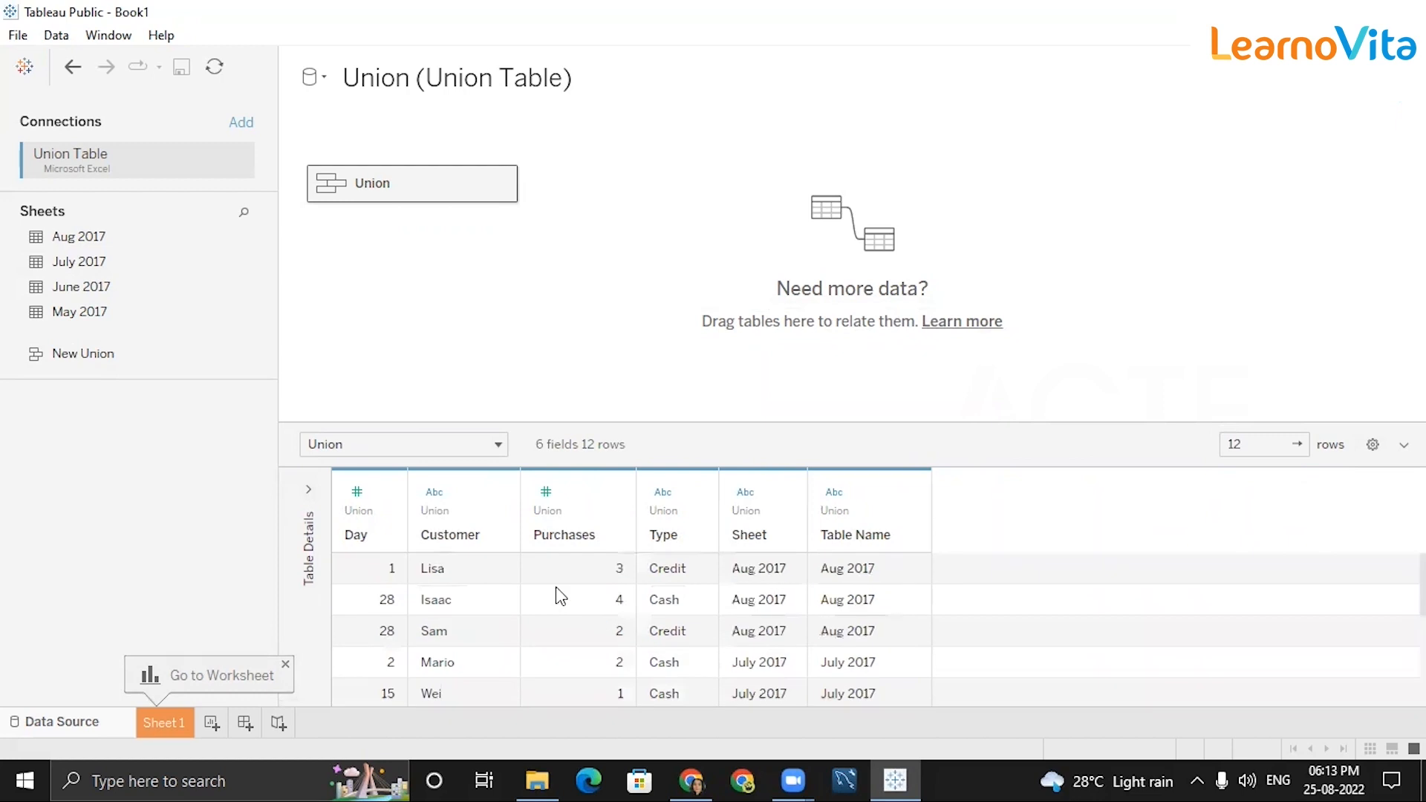
Check the union's table details, and temporarily enlarge the data preview to examine the combined rows and their Sheet and Table Name columns.
{"action": "left_click", "coordinate": [306, 493]}
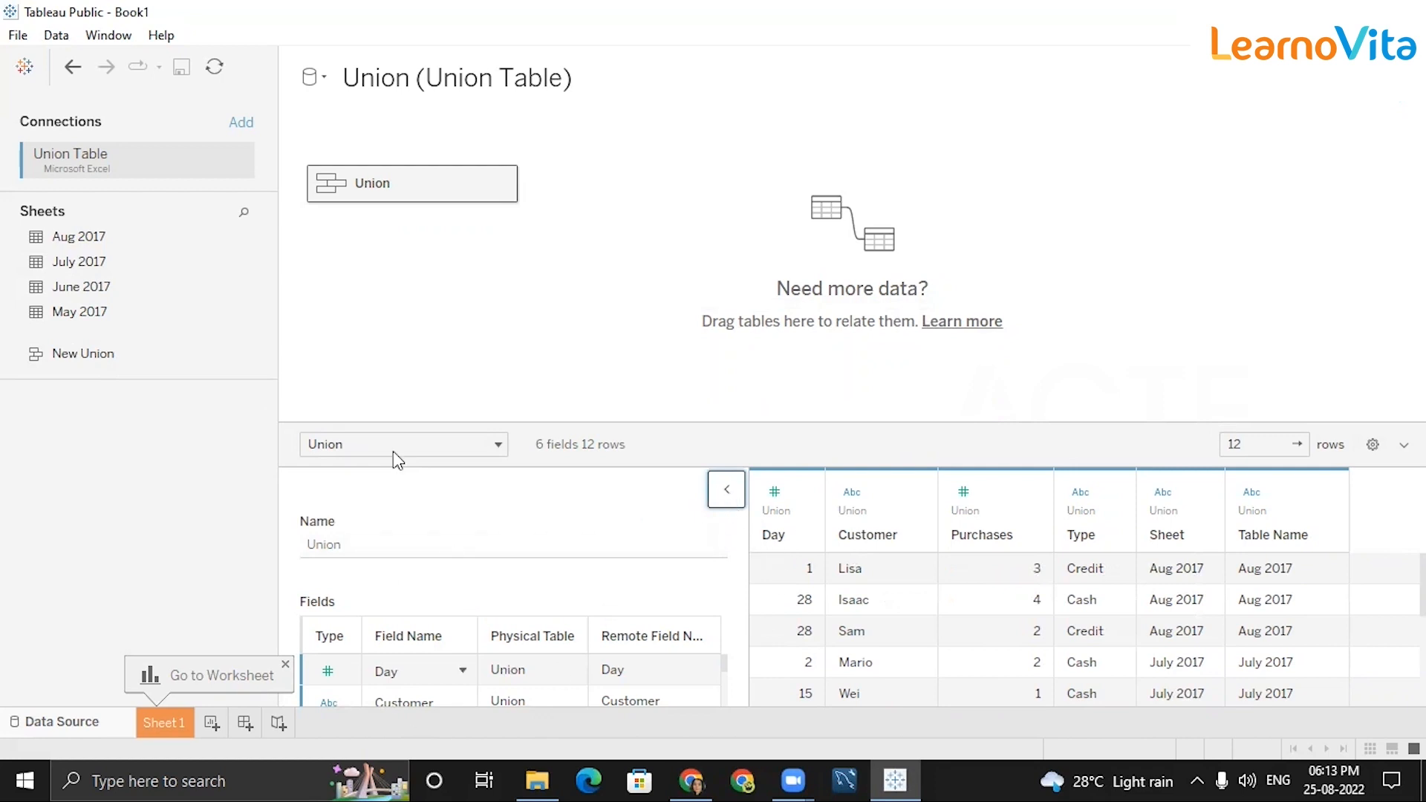
{"action": "left_click", "coordinate": [727, 490]}
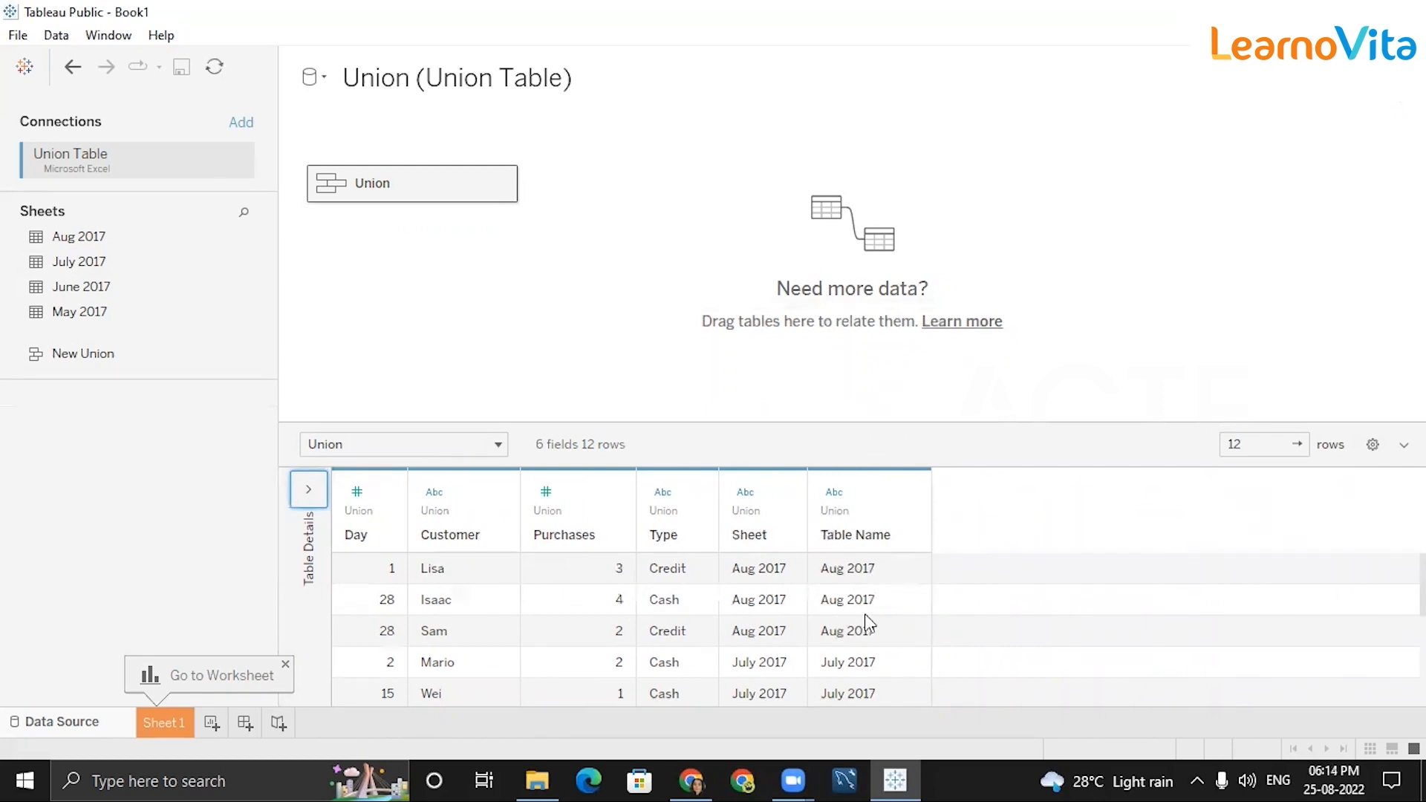
{"action": "left_click_drag", "start_coordinate": [813, 420], "coordinate": [818, 137]}
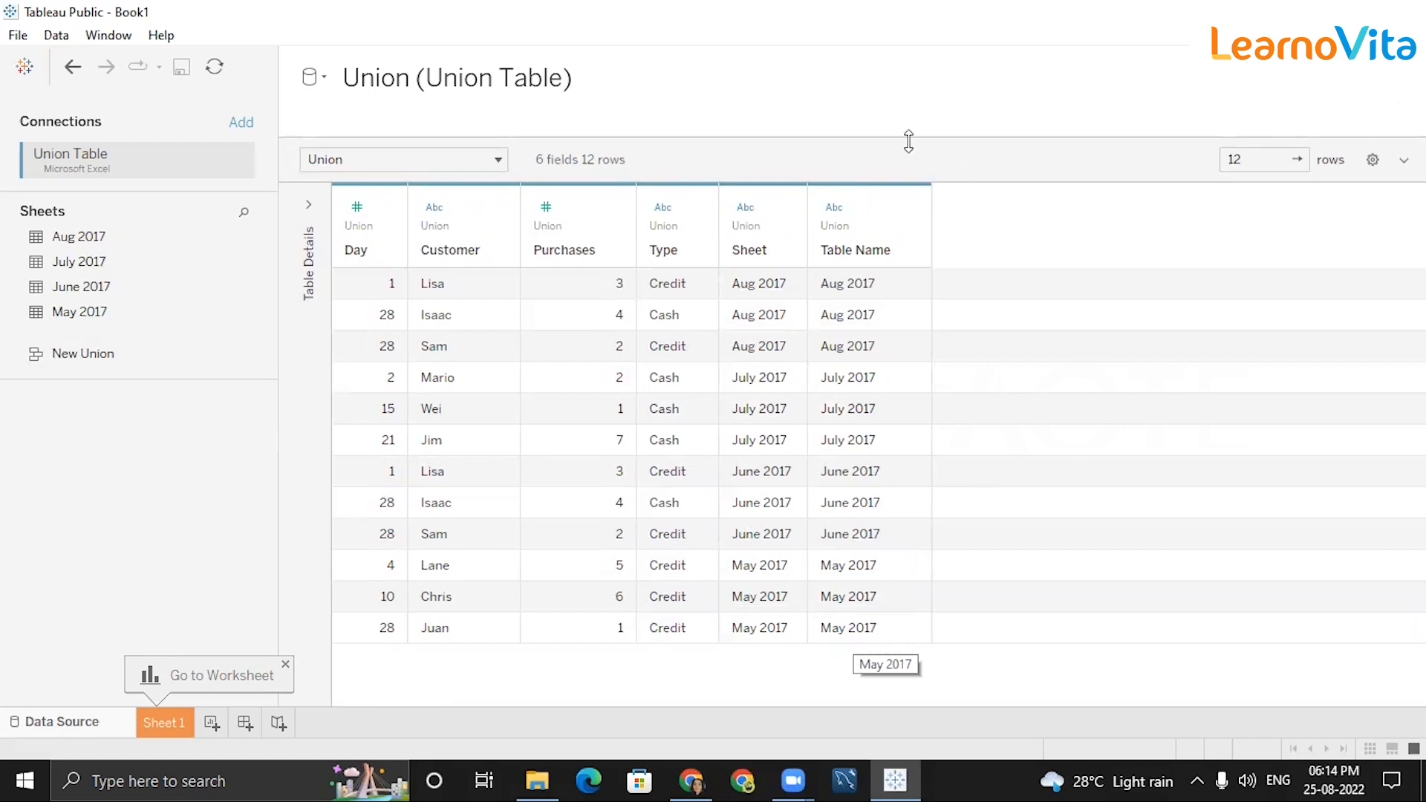
{"action": "left_click_drag", "start_coordinate": [908, 141], "coordinate": [921, 408]}
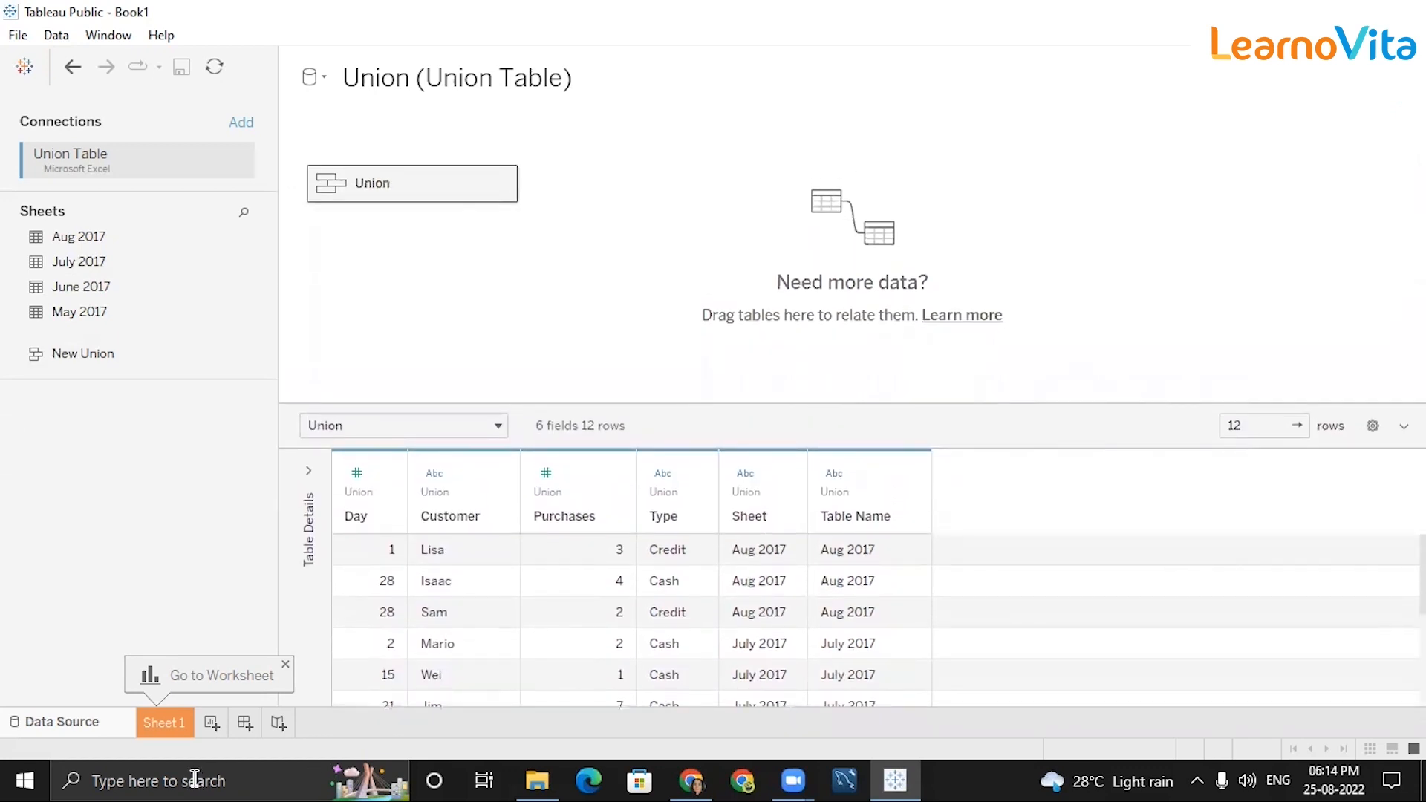
On Sheet 1, place Customer on Rows as a Count (Distinct) measure and turn on mark labels.
{"action": "left_click", "coordinate": [167, 719]}
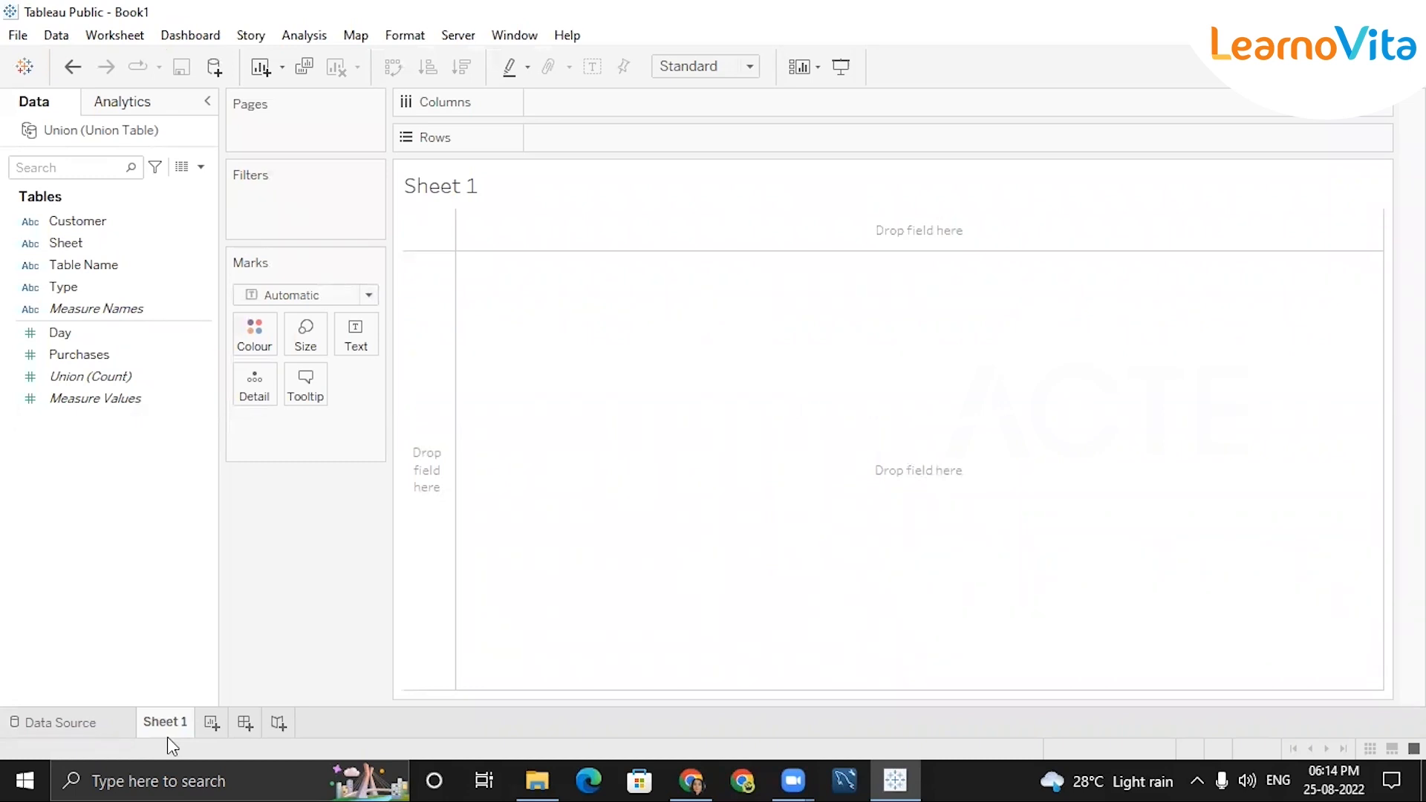
{"action": "left_click", "coordinate": [117, 227]}
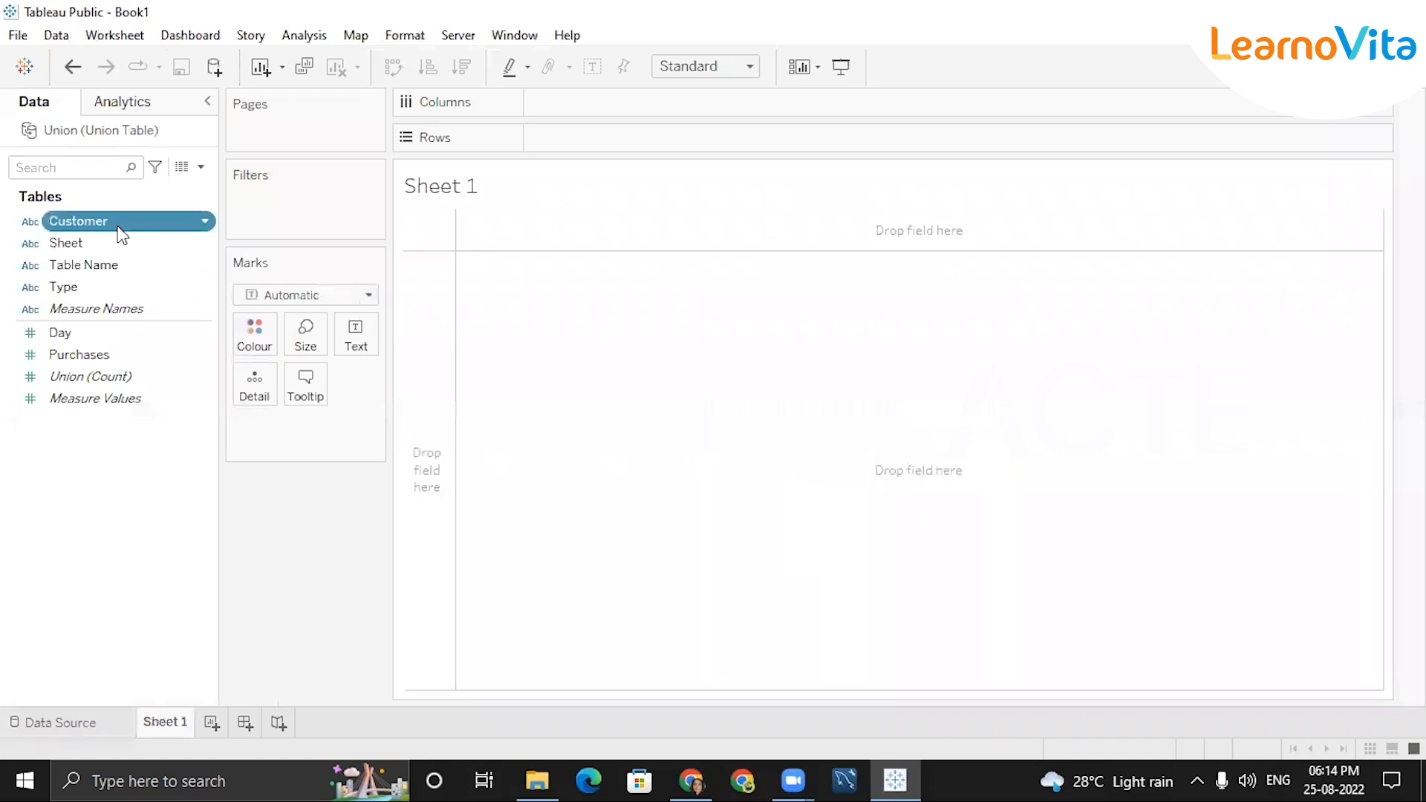
{"action": "double_click", "coordinate": [118, 223]}
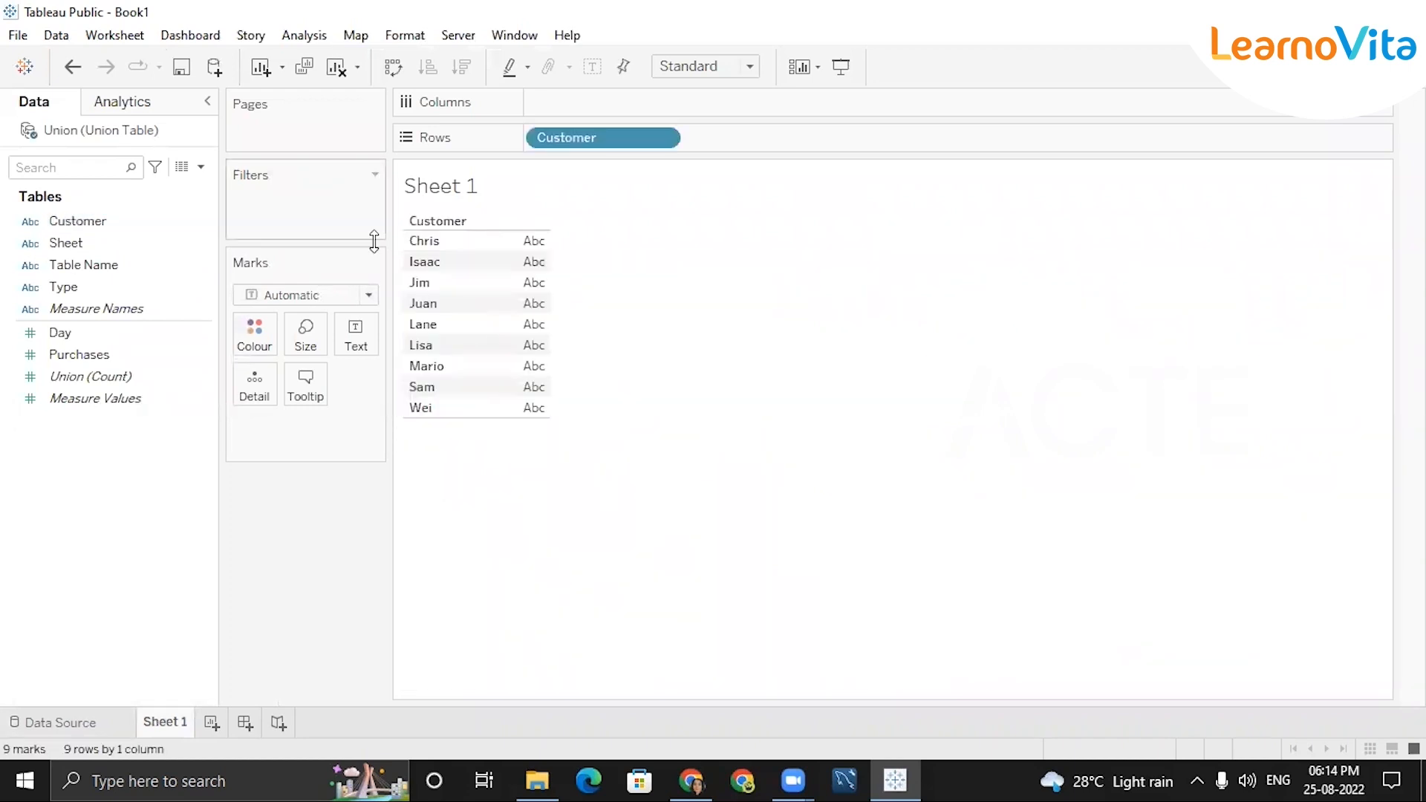
{"action": "left_click", "coordinate": [663, 141]}
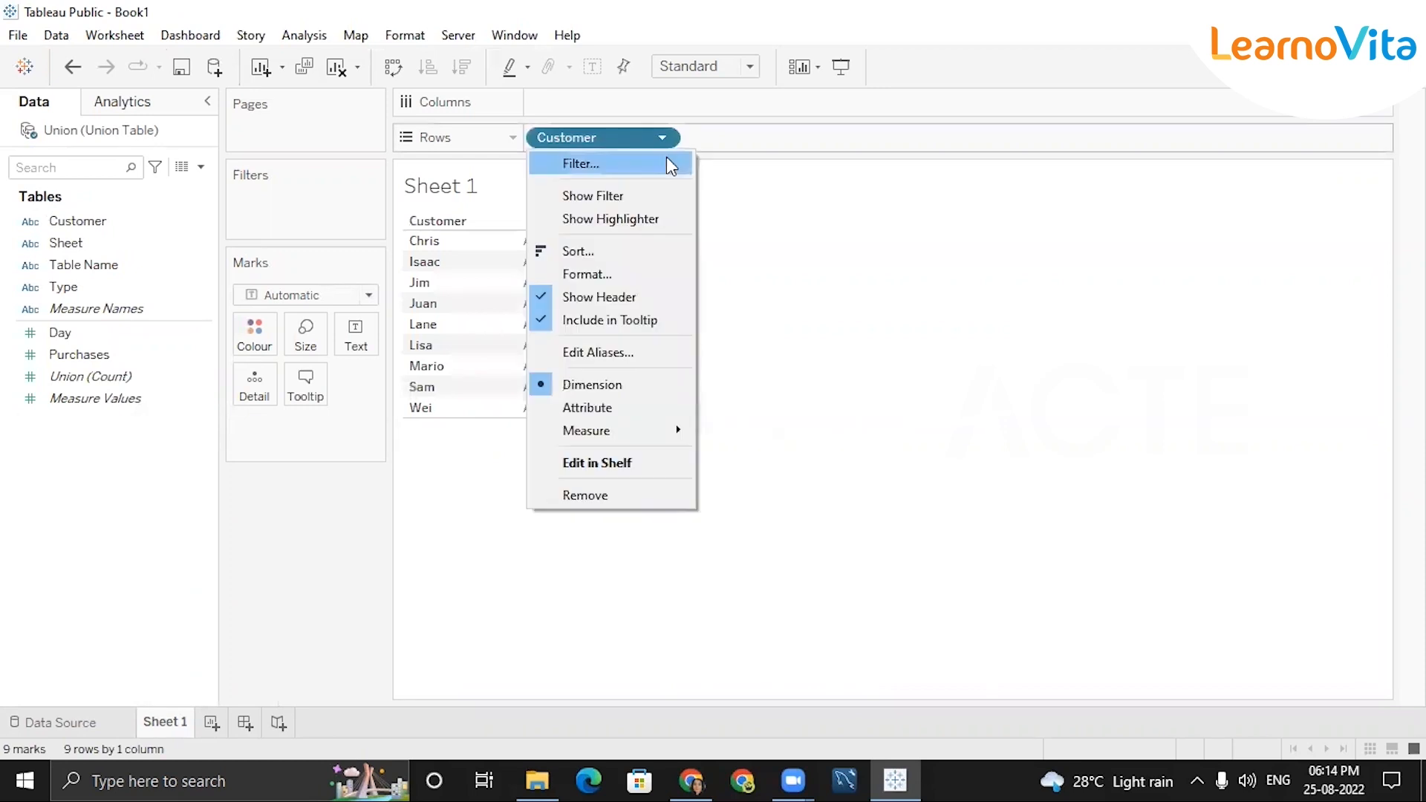
{"action": "mouse_move", "coordinate": [656, 433]}
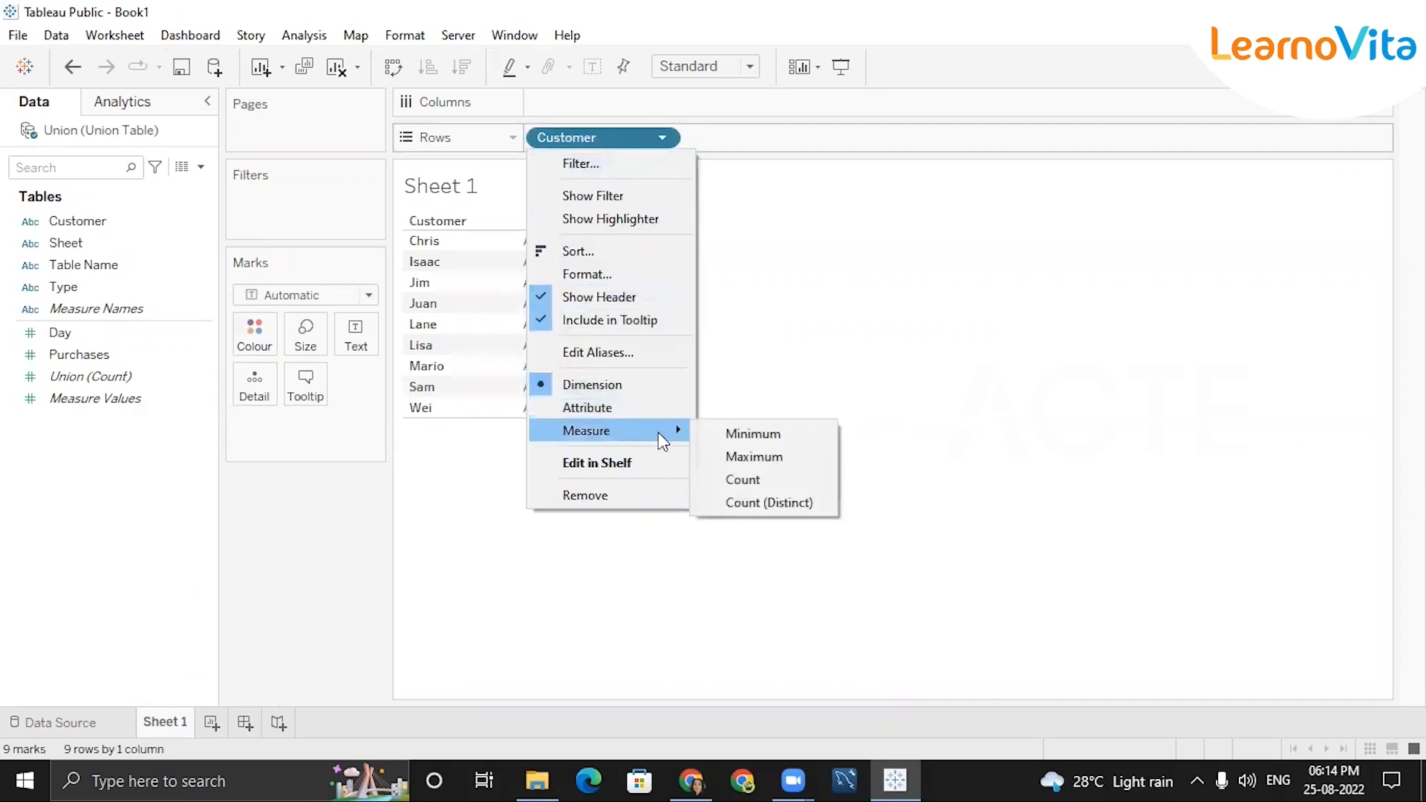
{"action": "left_click", "coordinate": [752, 499]}
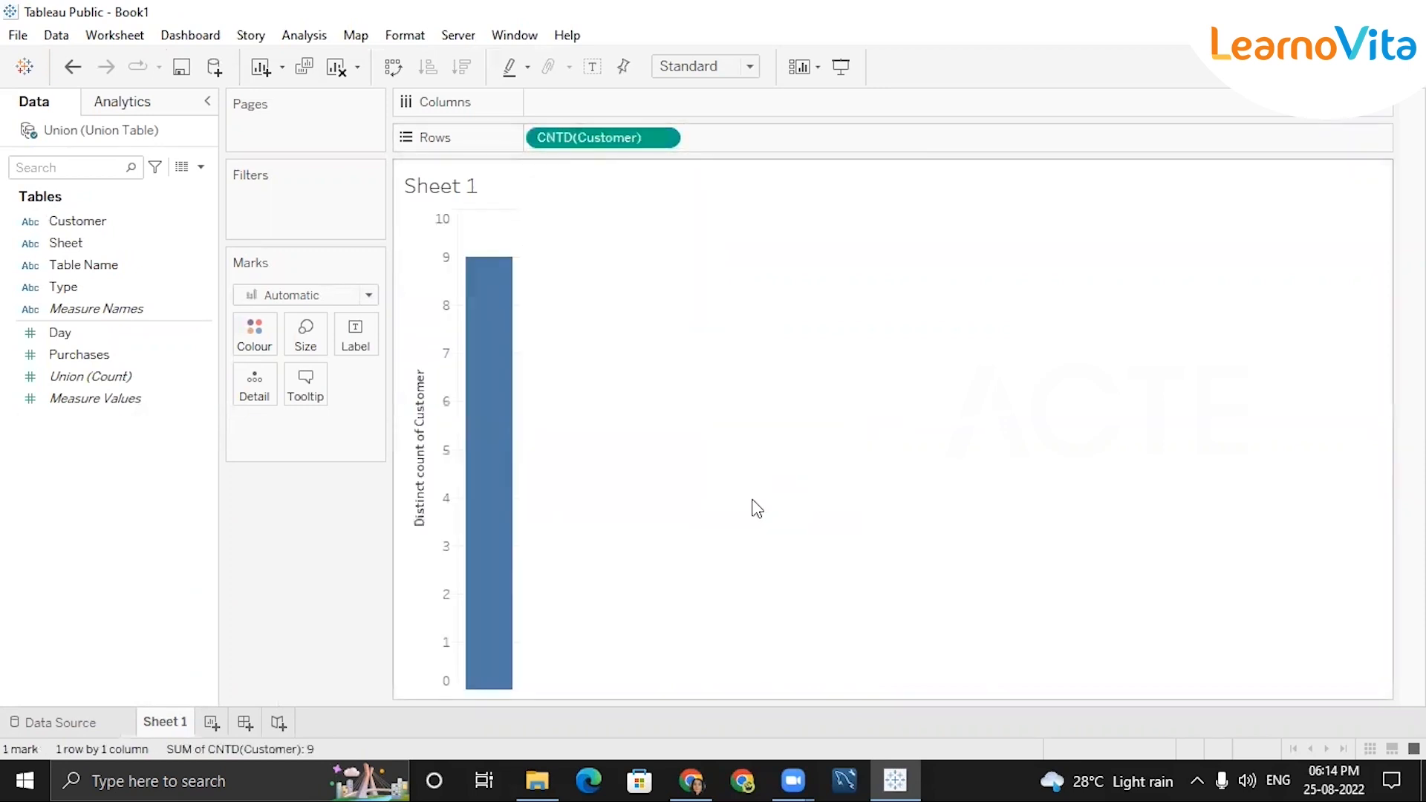
{"action": "left_click", "coordinate": [592, 67]}
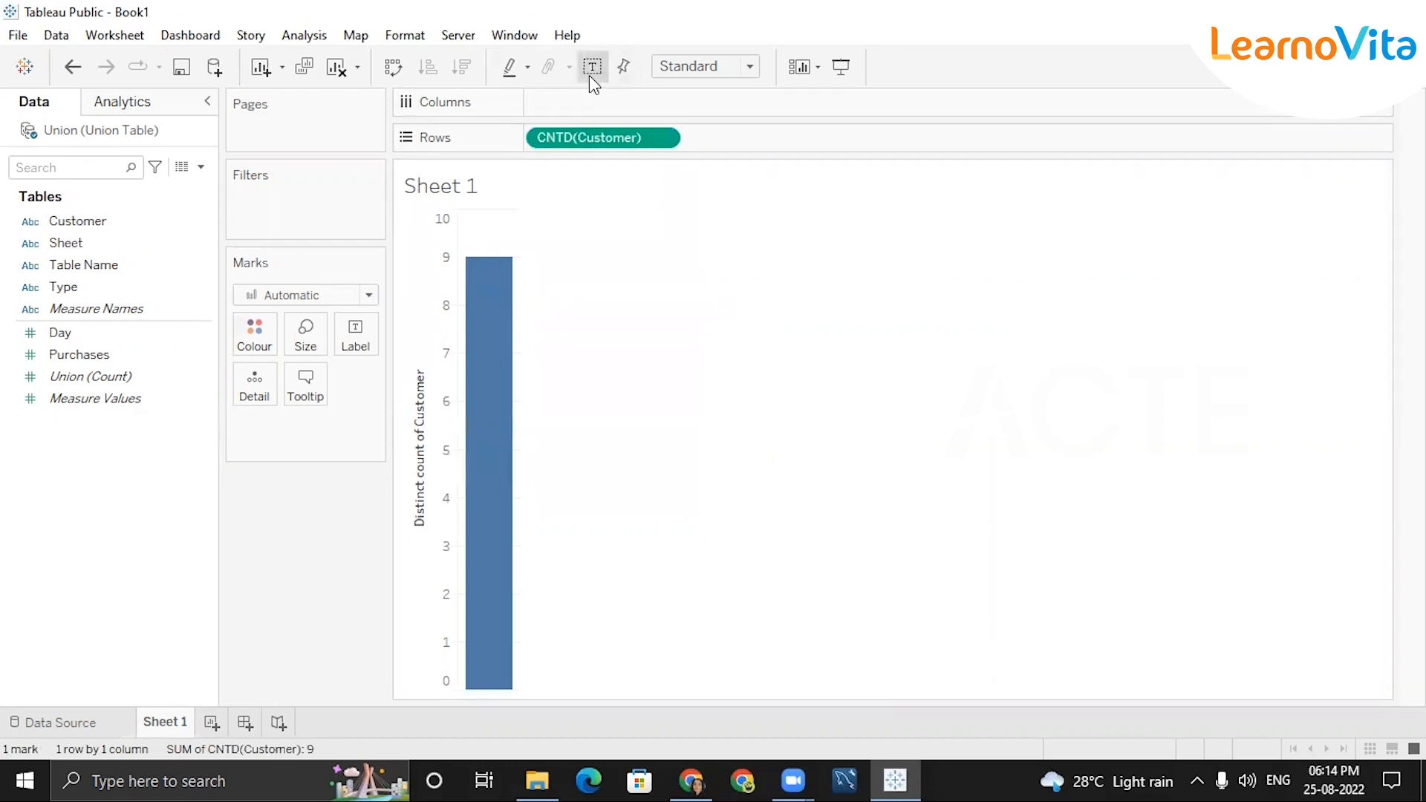
On a new worksheet, place Type on both Columns and Rows, and convert the Rows field to a Count measure.
{"action": "mouse_move", "coordinate": [485, 266]}
{"action": "left_click", "coordinate": [211, 722]}
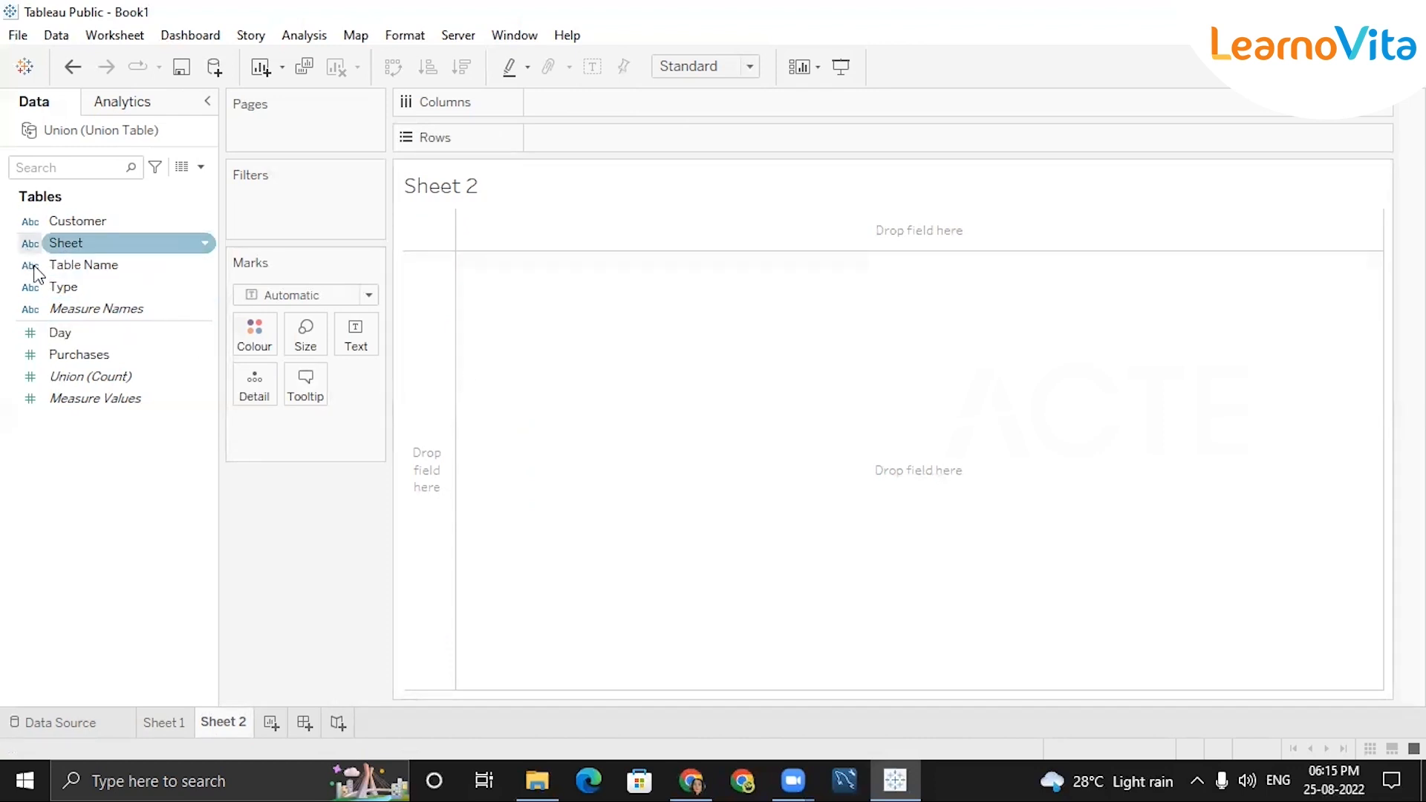
{"action": "double_click", "coordinate": [64, 288]}
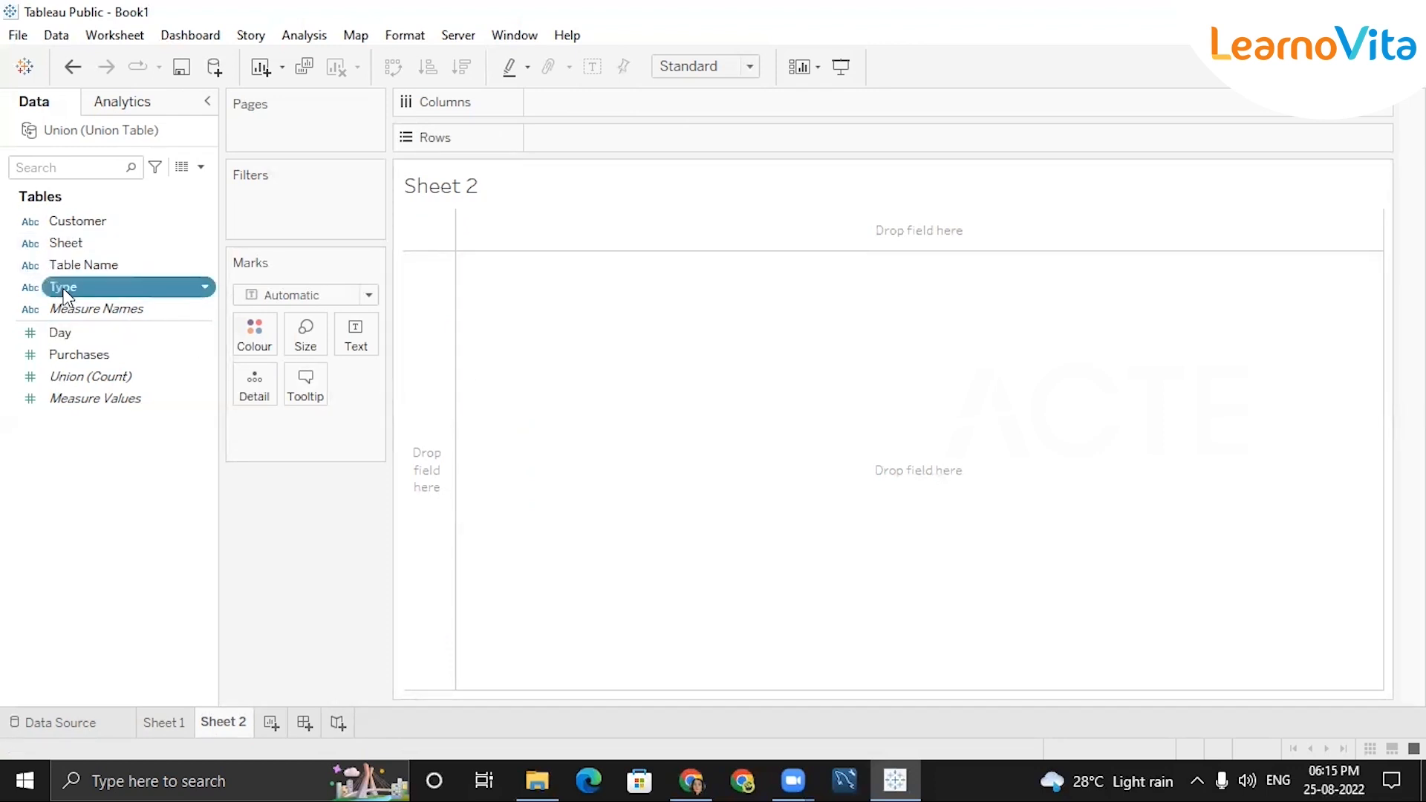
{"action": "double_click", "coordinate": [63, 288]}
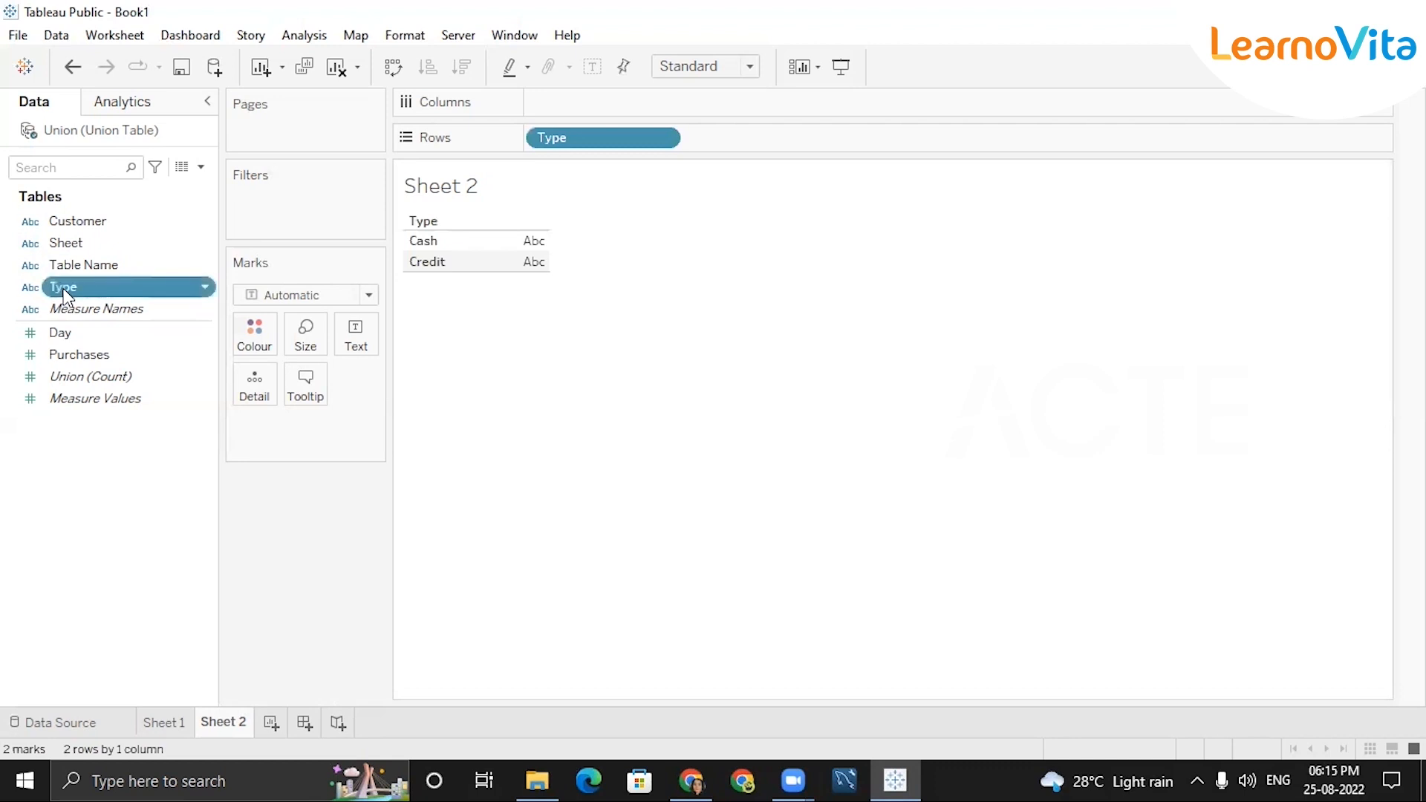
{"action": "left_click", "coordinate": [663, 138]}
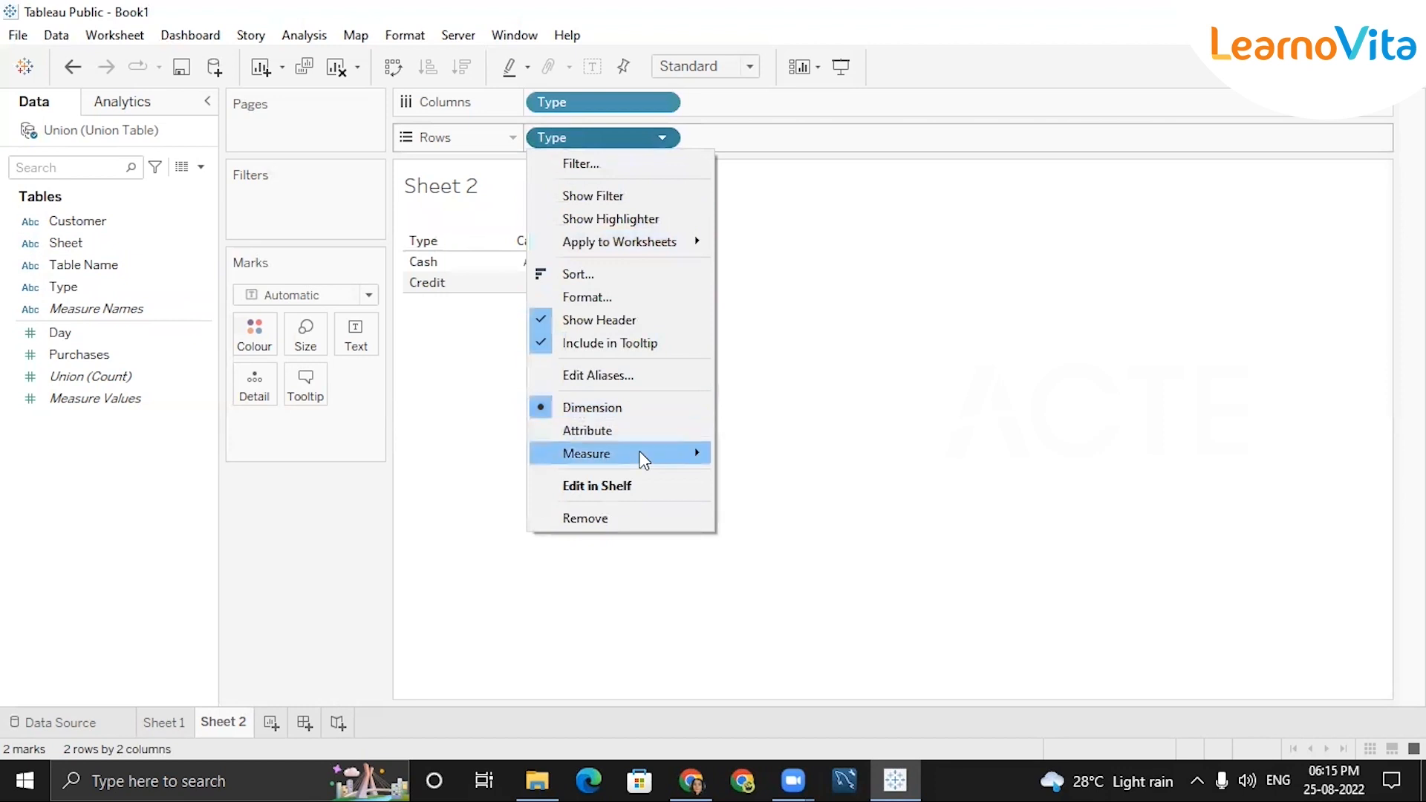
{"action": "mouse_move", "coordinate": [639, 457]}
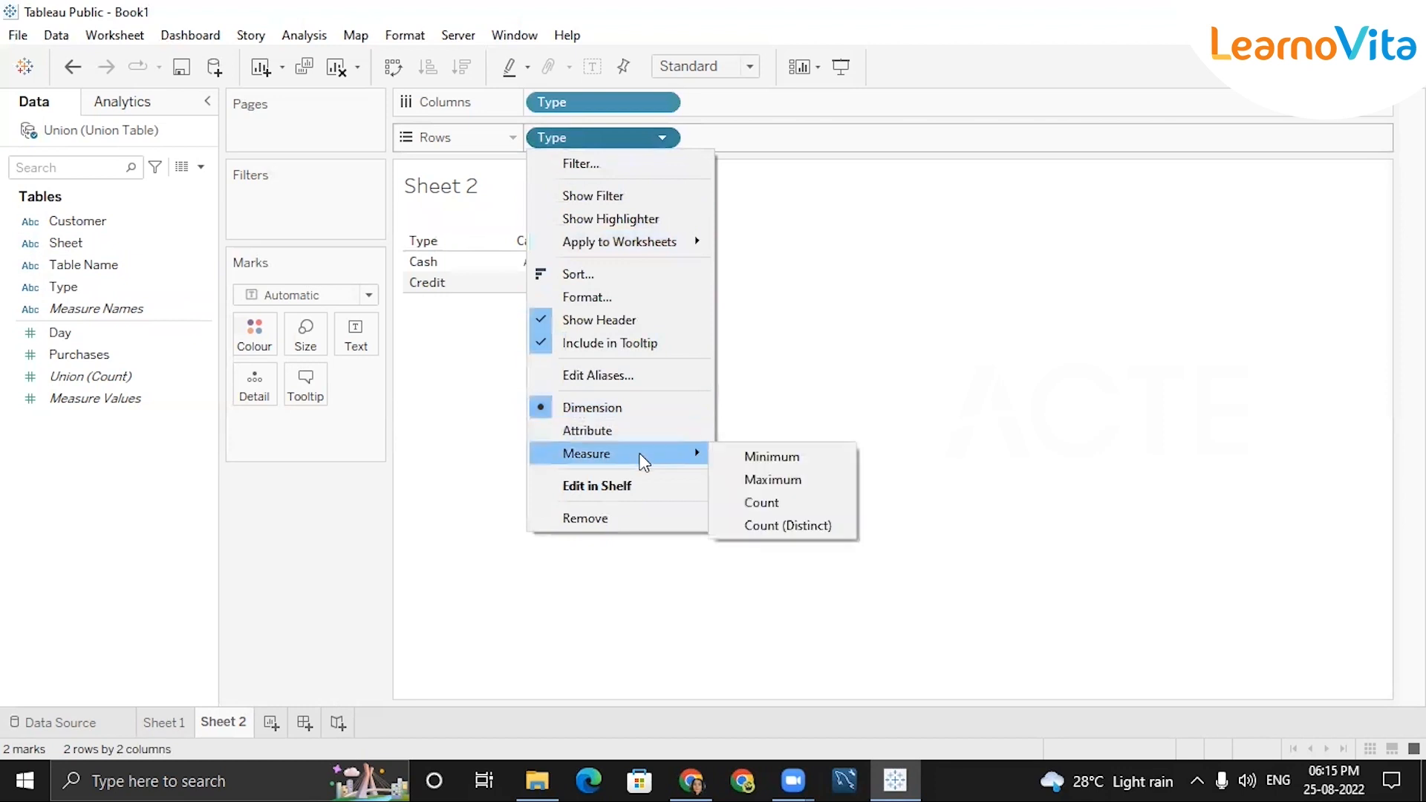
{"action": "left_click", "coordinate": [763, 507]}
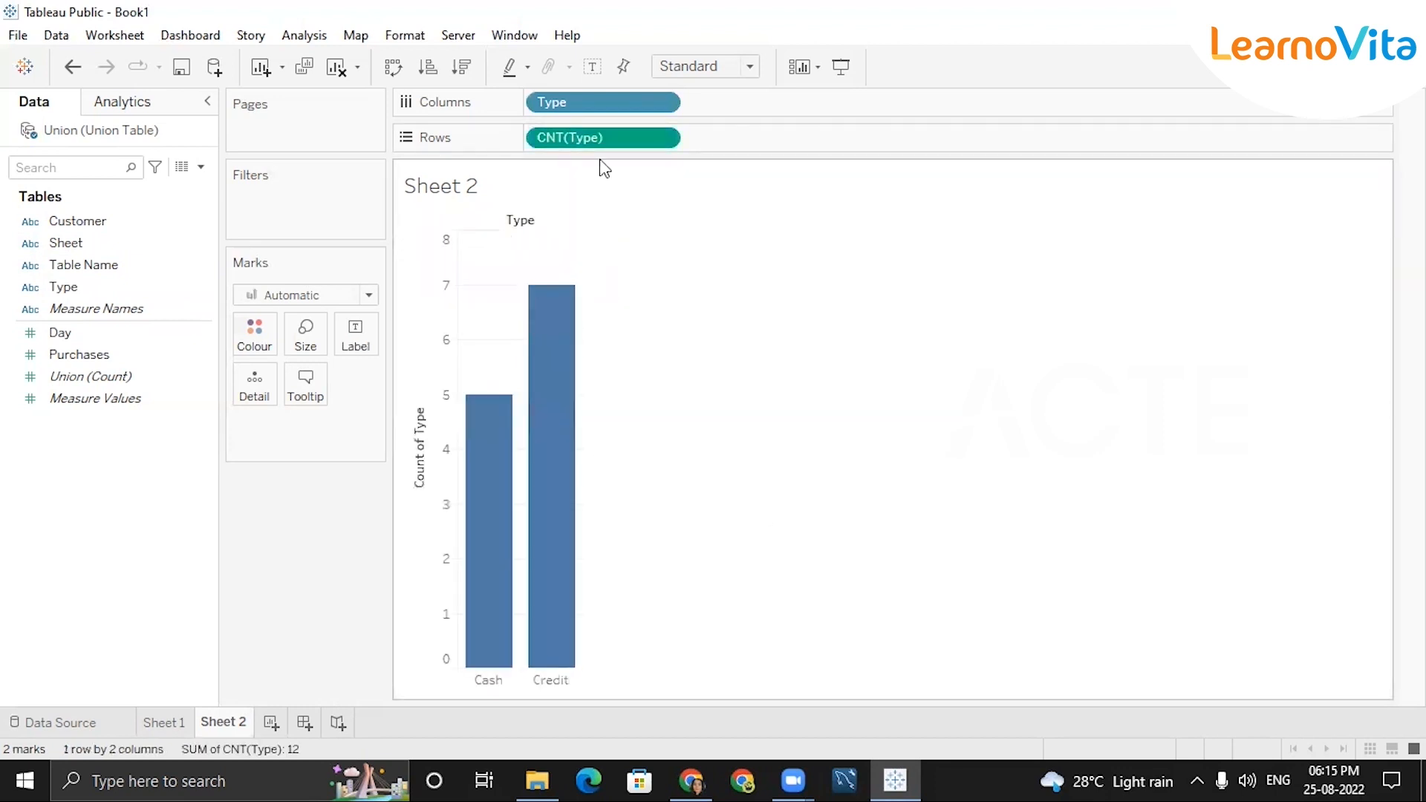
Turn on mark labels for the Type count chart and swap its rows and columns.
{"action": "left_click", "coordinate": [592, 66]}
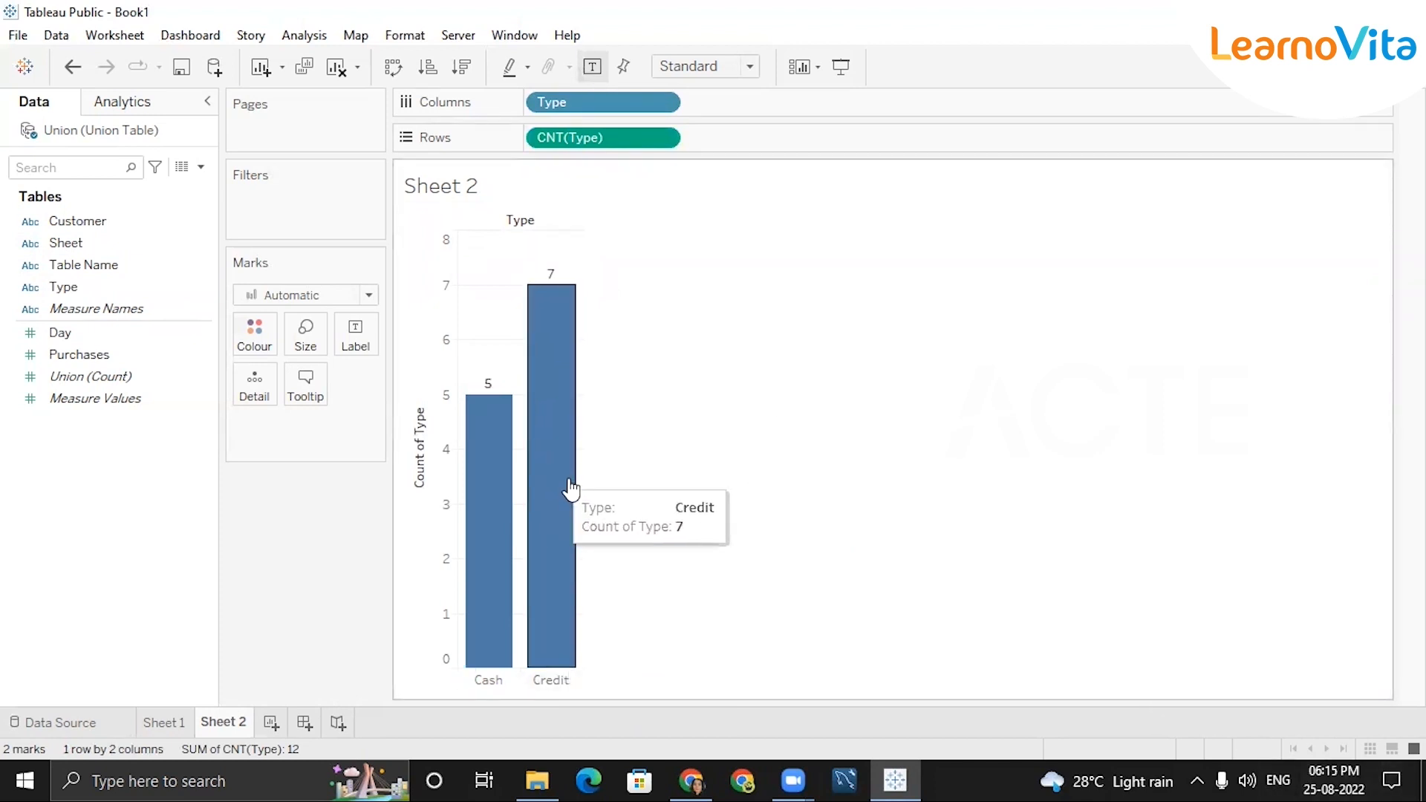
{"action": "left_click", "coordinate": [390, 66]}
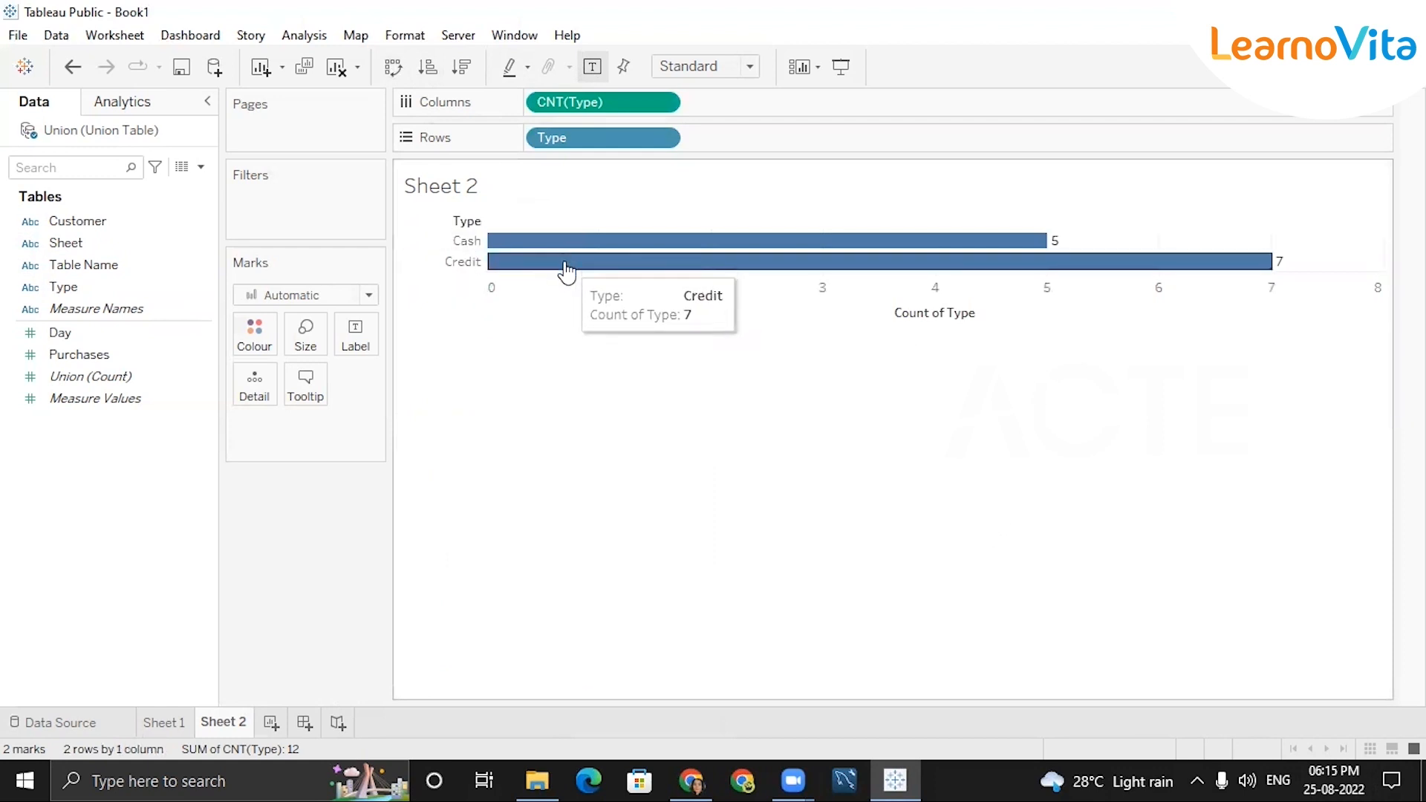
{"action": "mouse_move", "coordinate": [754, 244]}
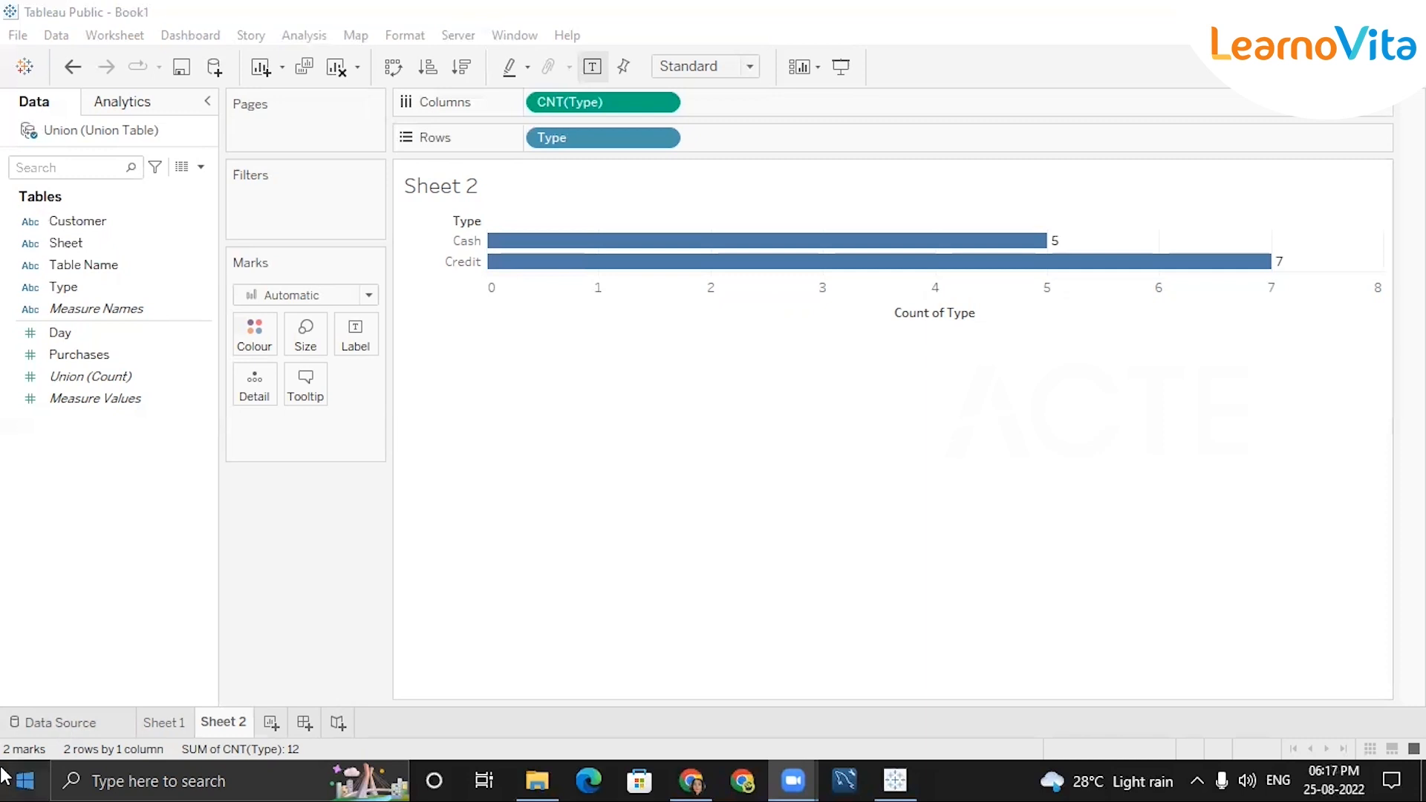
In the data source, remove the existing union from the canvas and start a new union.
{"action": "left_click", "coordinate": [82, 724]}
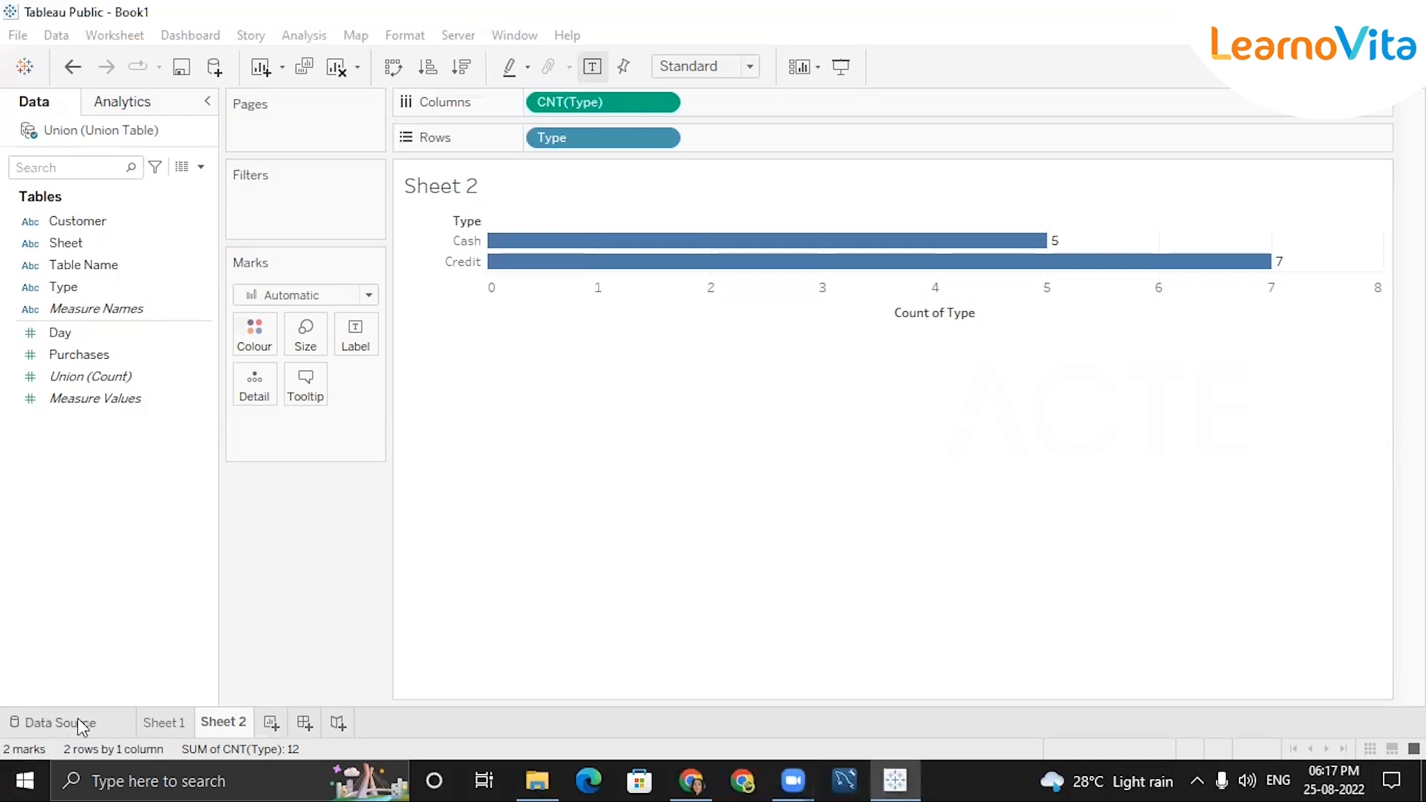
{"action": "left_click", "coordinate": [81, 724]}
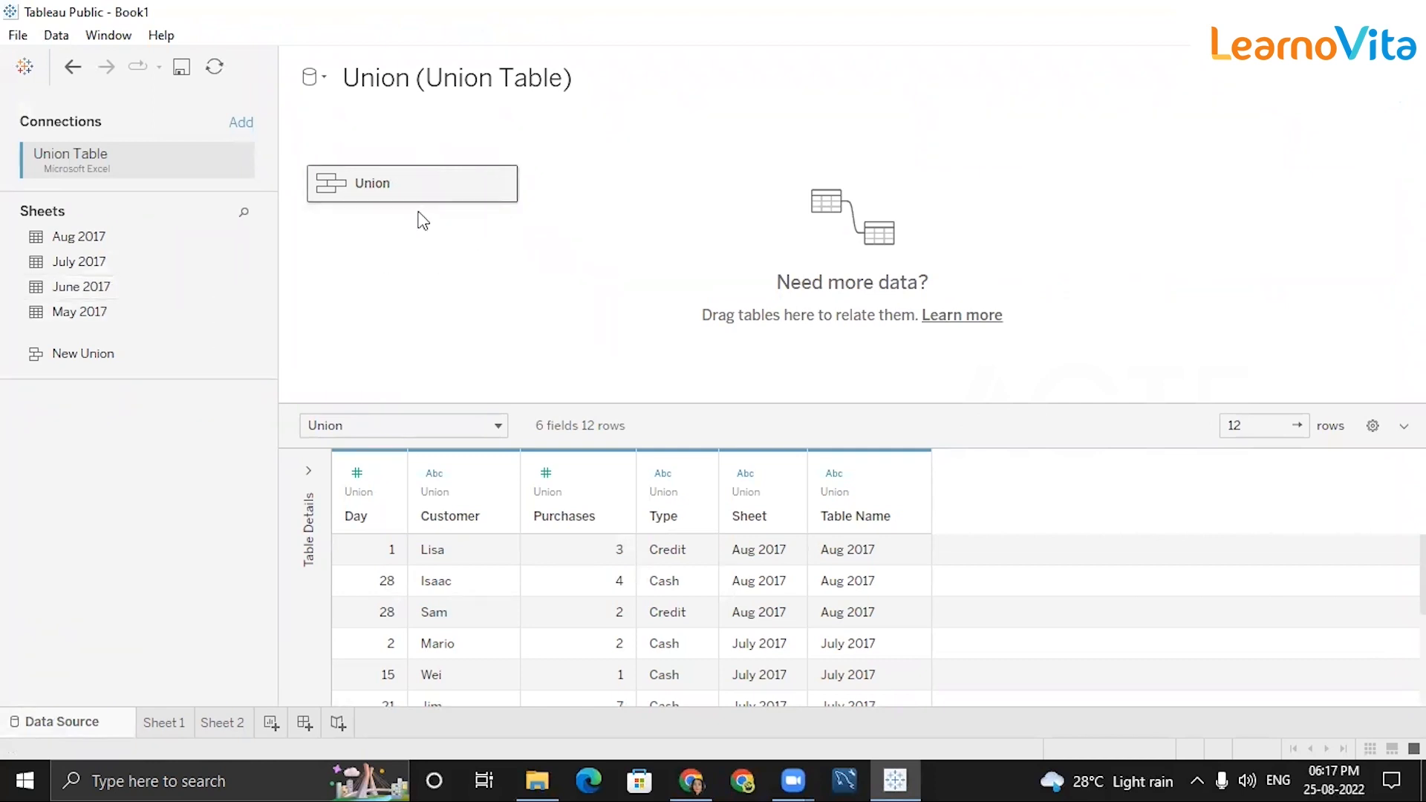
{"action": "left_click", "coordinate": [502, 186]}
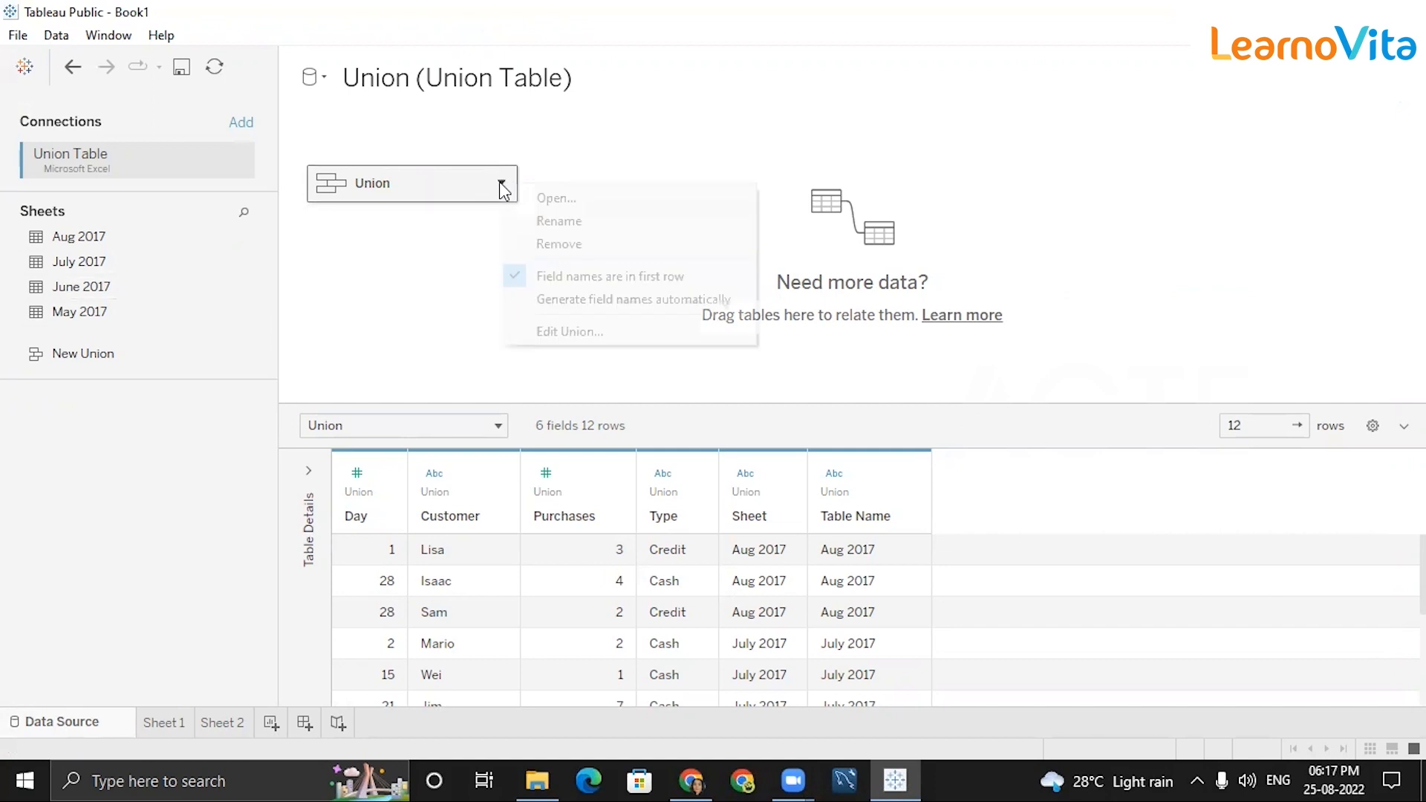
{"action": "key", "text": "Escape"}
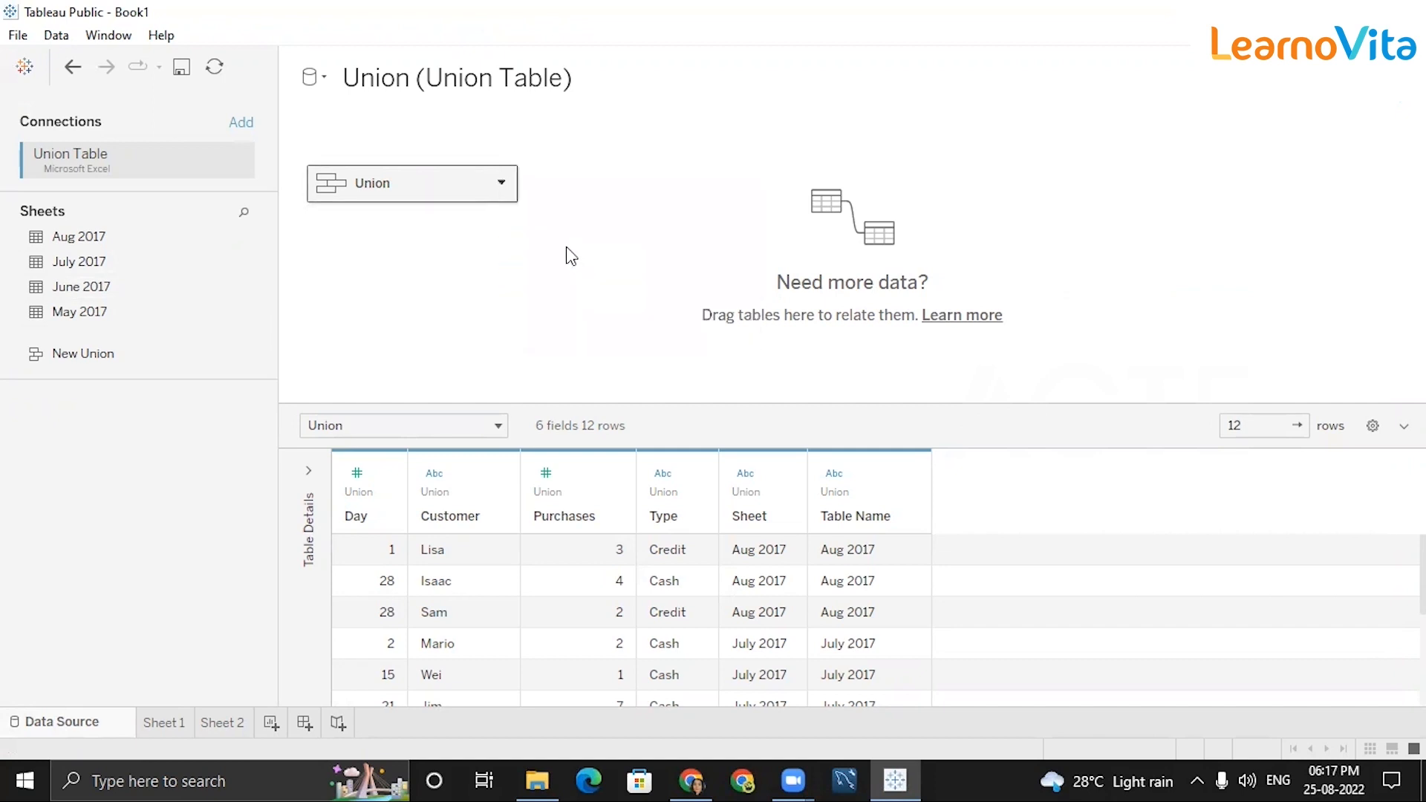
{"action": "double_click", "coordinate": [124, 356]}
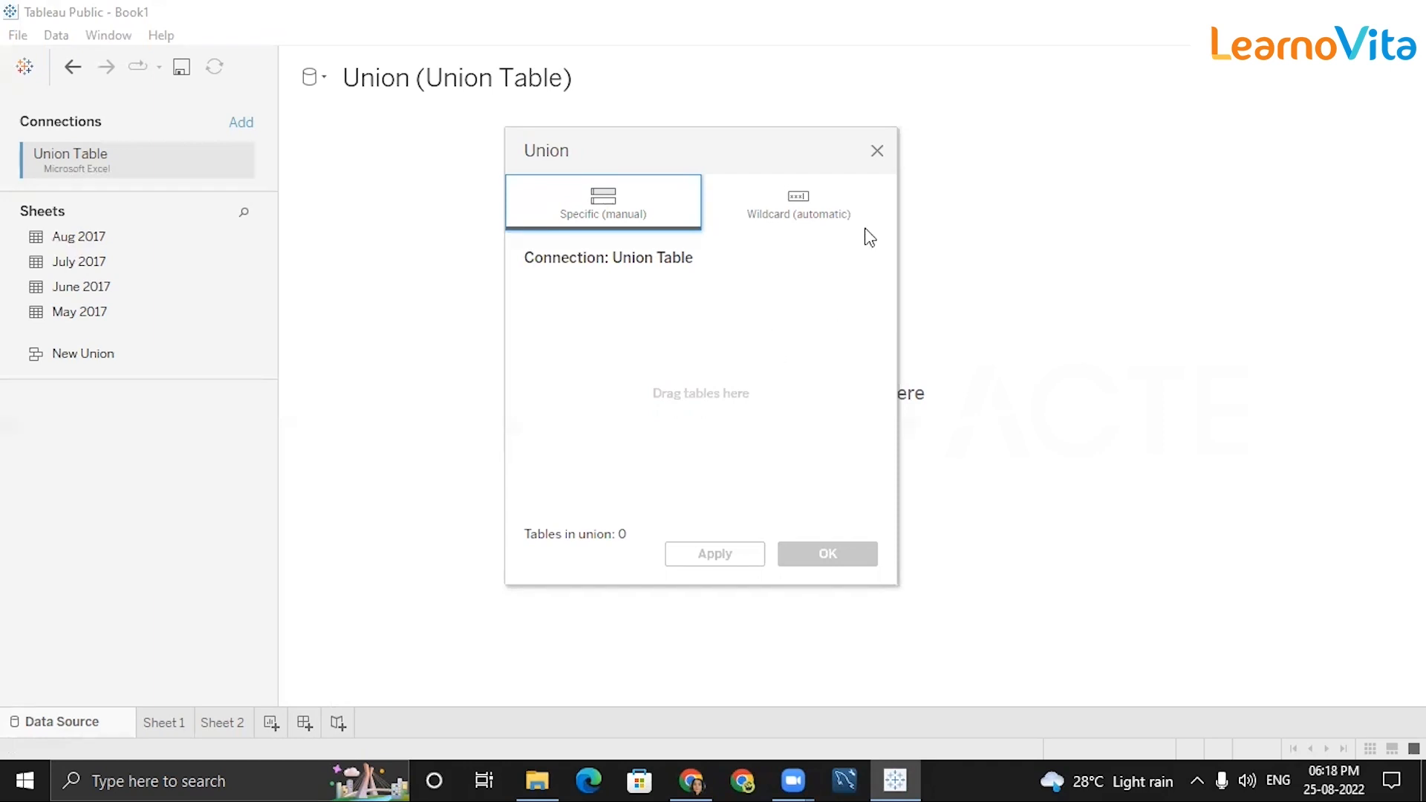
Define the union as Wildcard (automatic), including sheets that match J* in Union Table.xlsx, and apply it.
{"action": "left_click", "coordinate": [781, 214]}
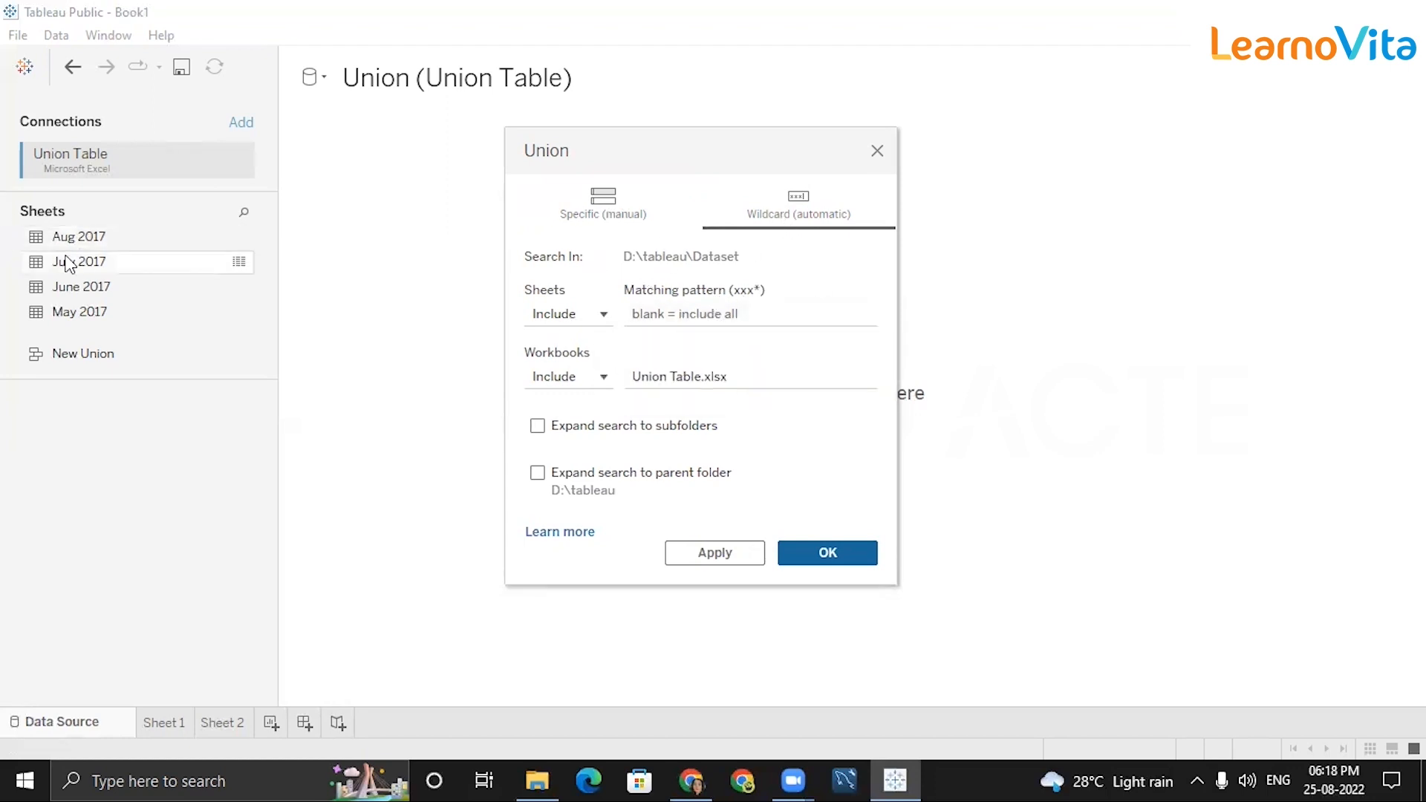
{"action": "left_click", "coordinate": [653, 306]}
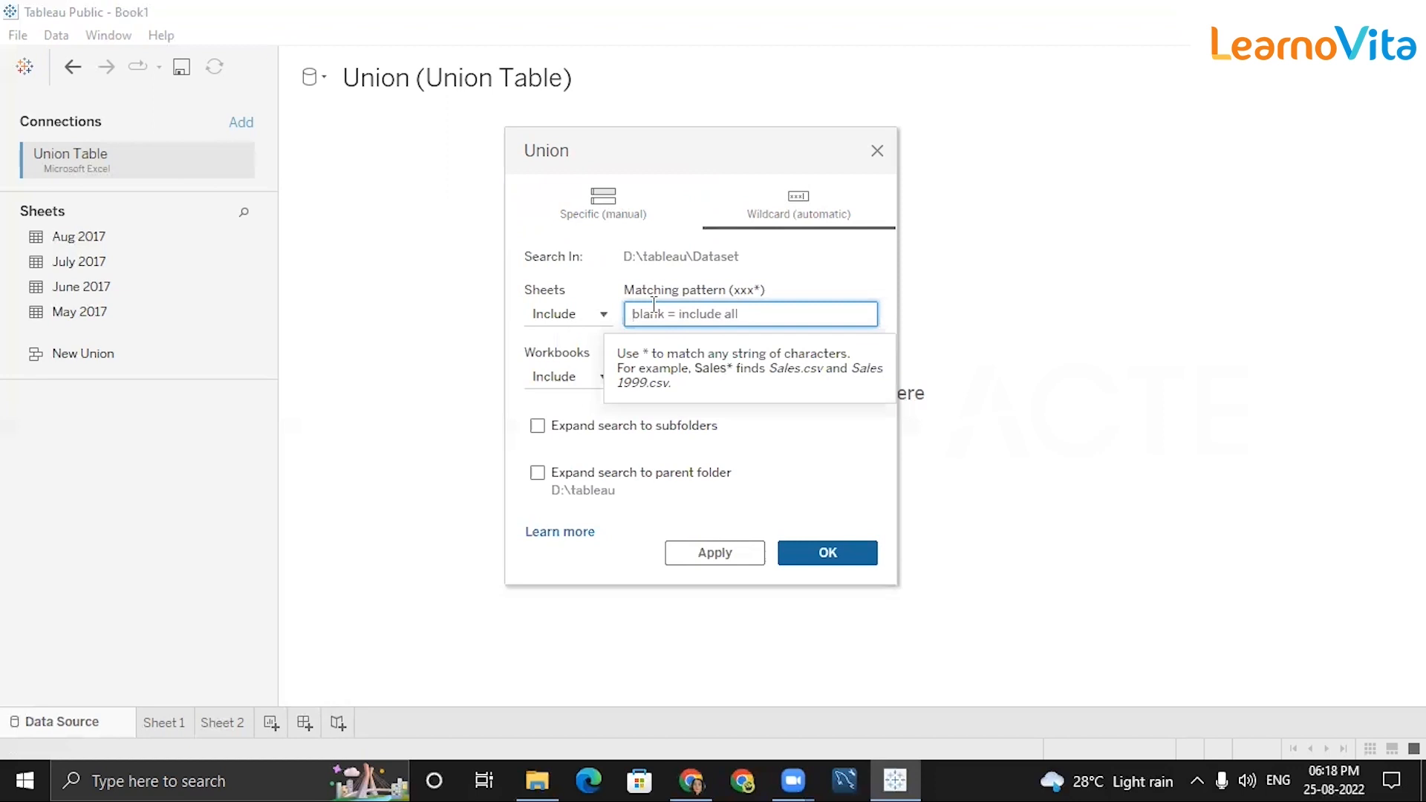
{"action": "type", "text": "J*"}
{"action": "left_click", "coordinate": [739, 553]}
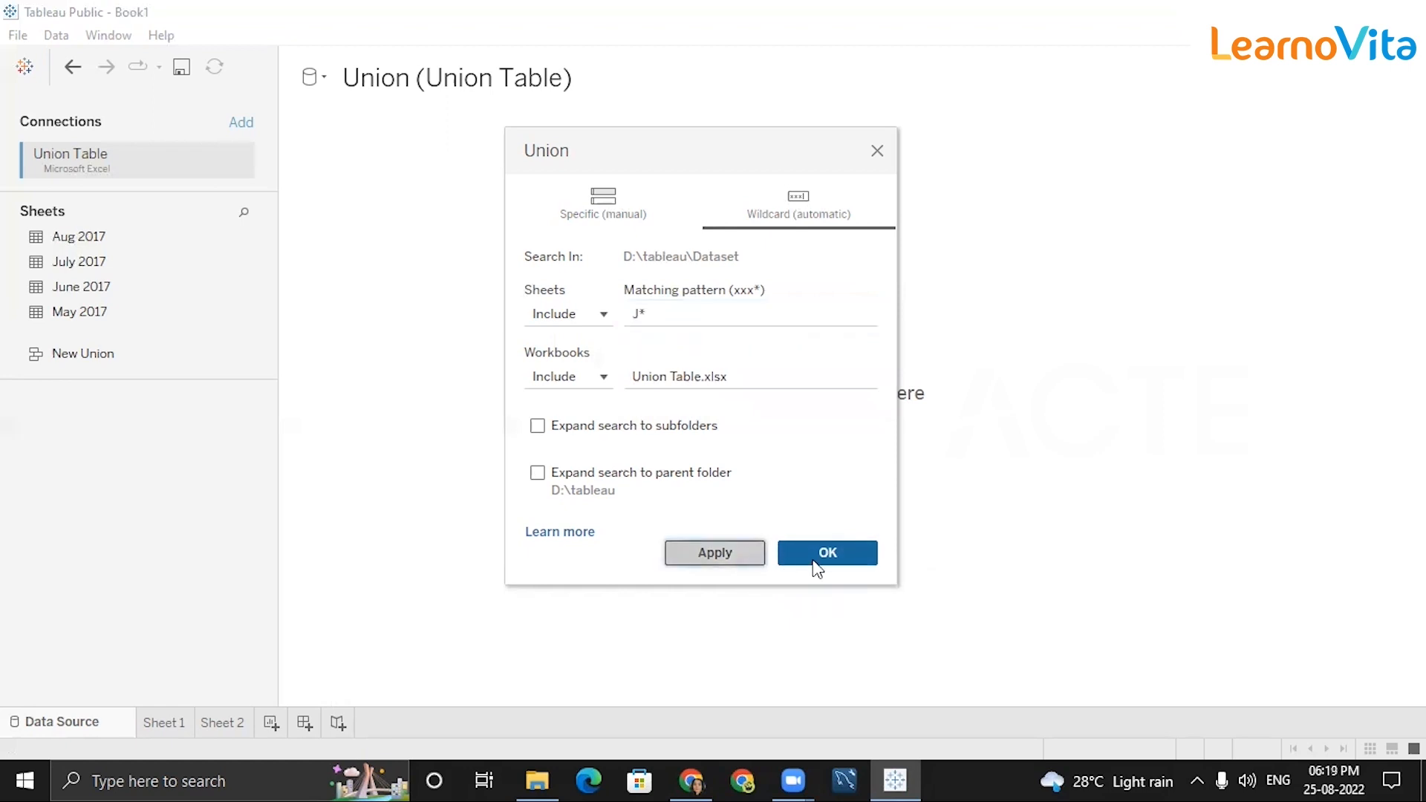
{"action": "left_click", "coordinate": [866, 558]}
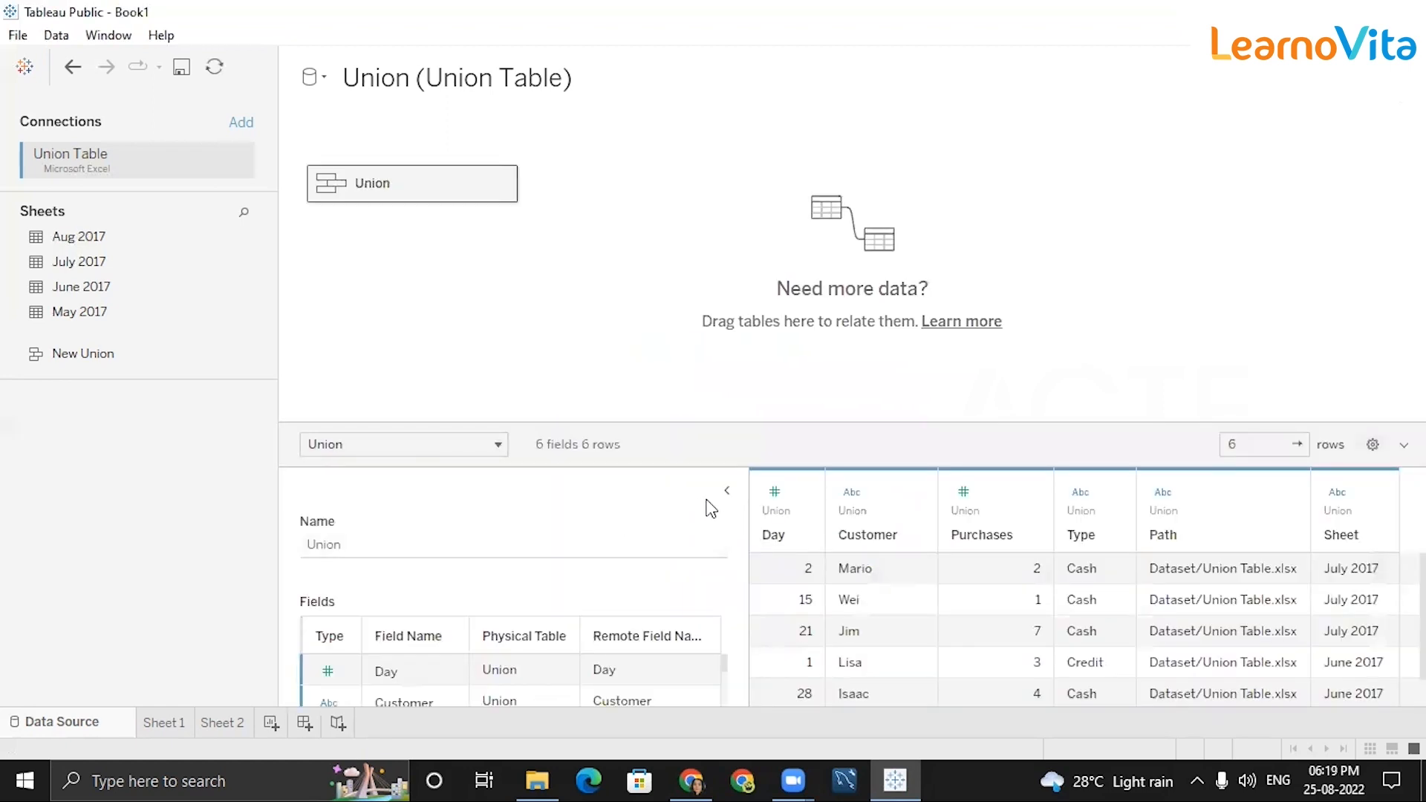
Collapse the union's table details and enlarge the data preview to examine the combined rows.
{"action": "left_click", "coordinate": [726, 491]}
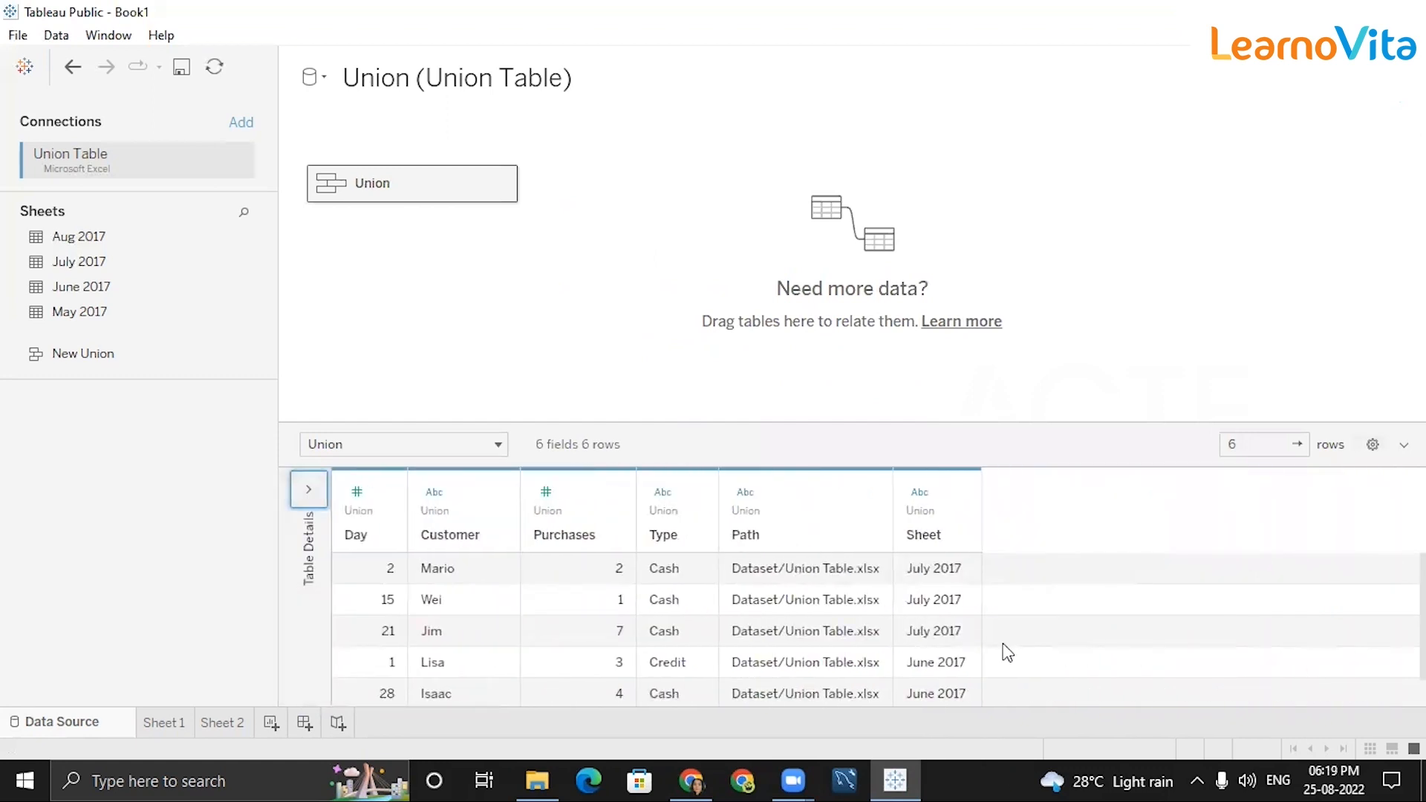
{"action": "scroll", "coordinate": [1007, 652], "scroll_direction": "down", "scroll_amount": 1}
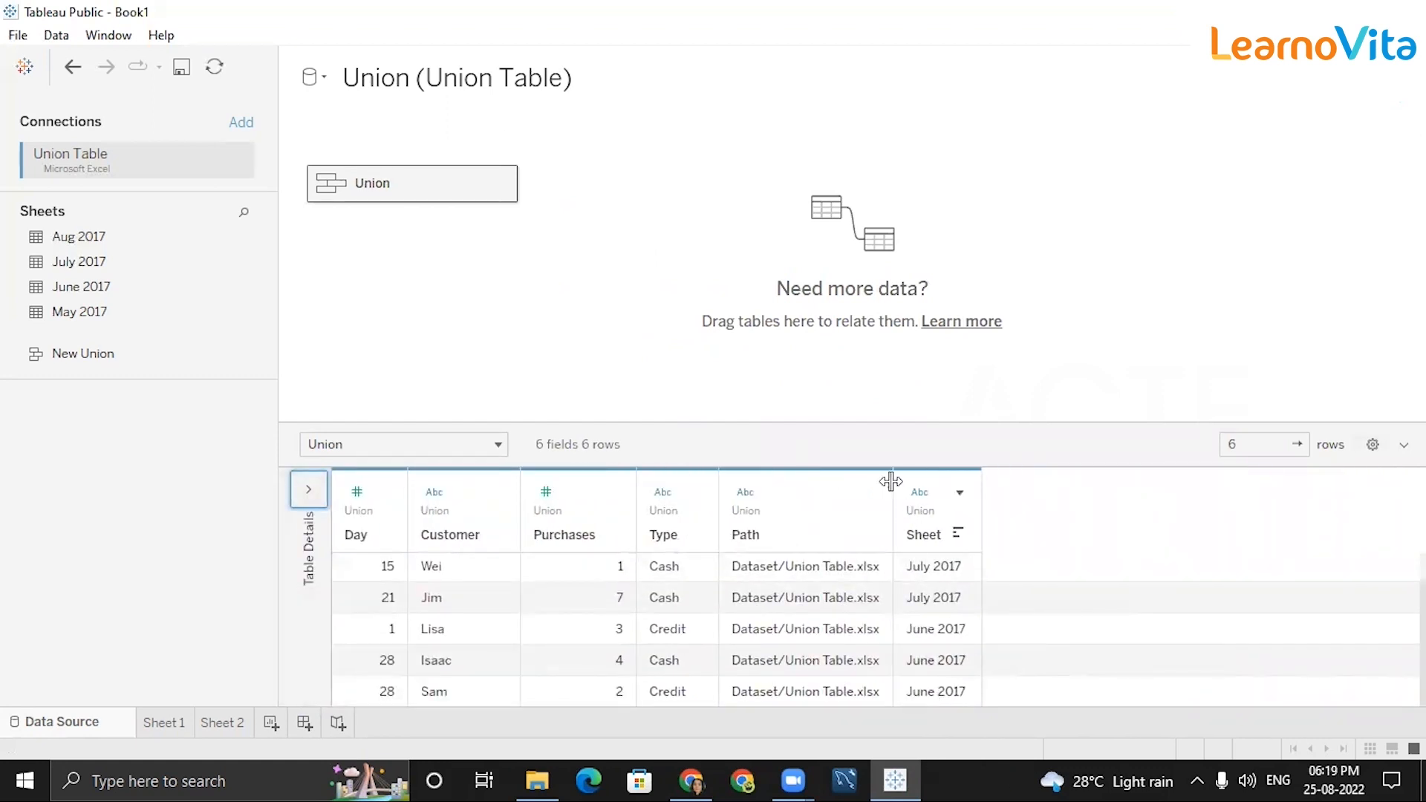
{"action": "left_click_drag", "start_coordinate": [872, 427], "coordinate": [883, 289]}
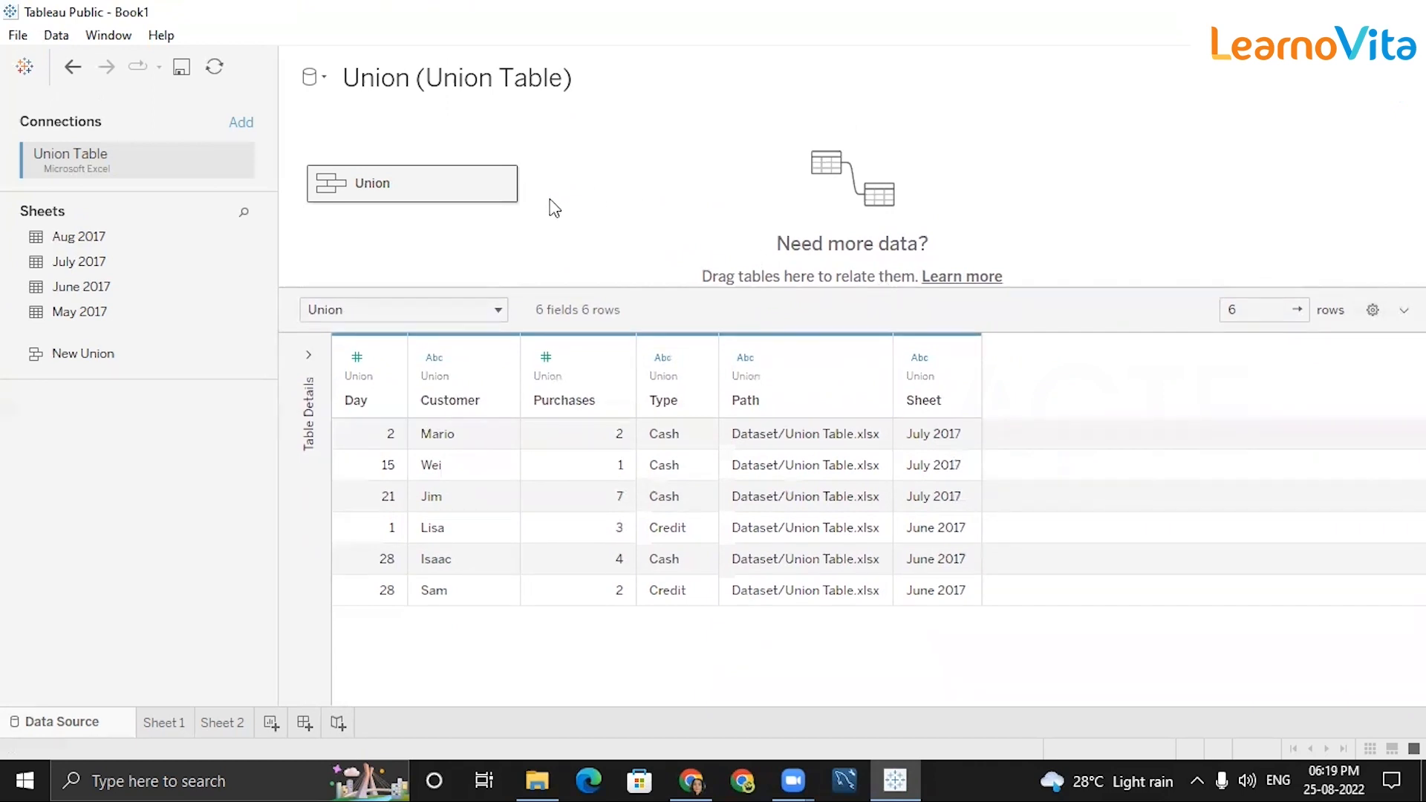
Edit the union to clear the sheet matching pattern so that all sheets are included, and check the combined rows.
{"action": "left_click", "coordinate": [501, 182]}
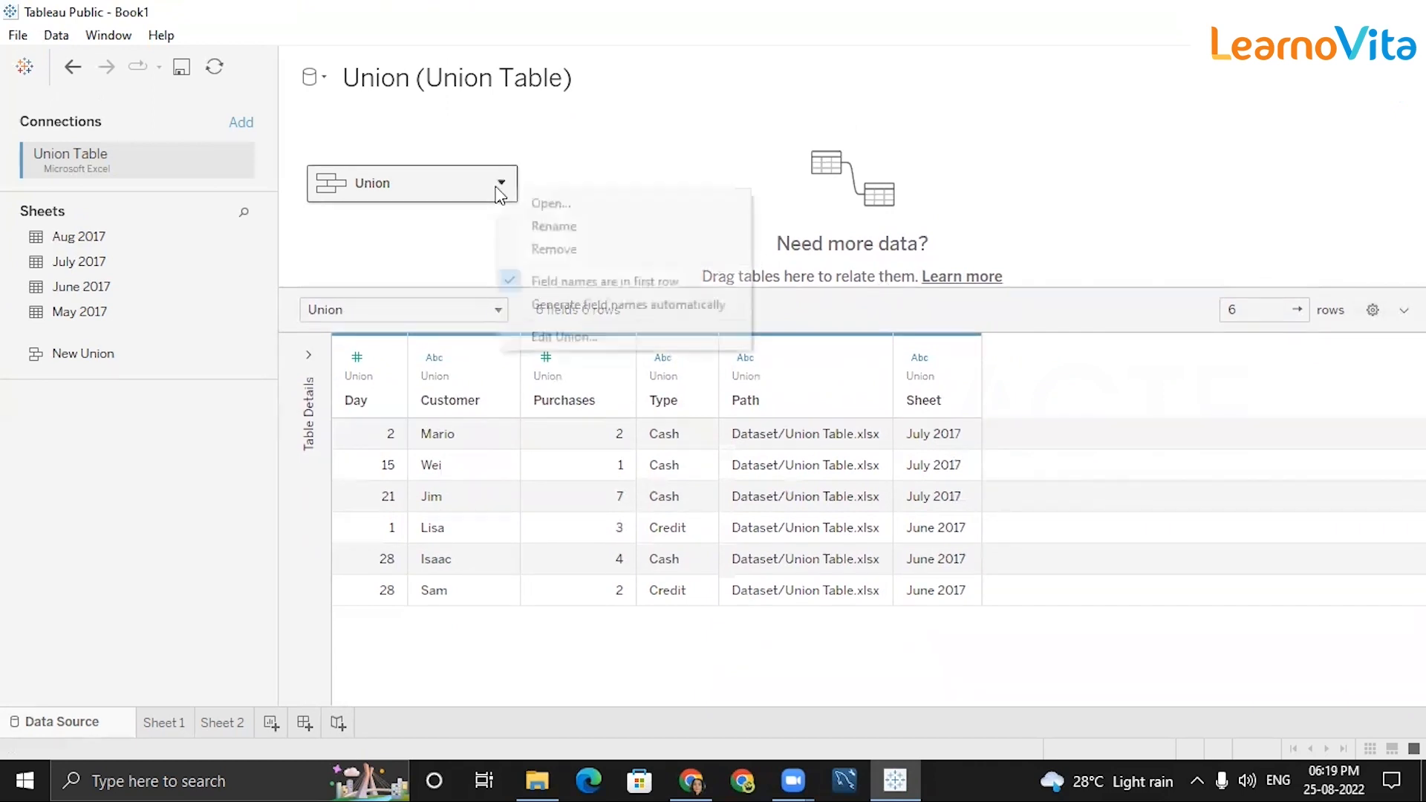
{"action": "left_click", "coordinate": [545, 340]}
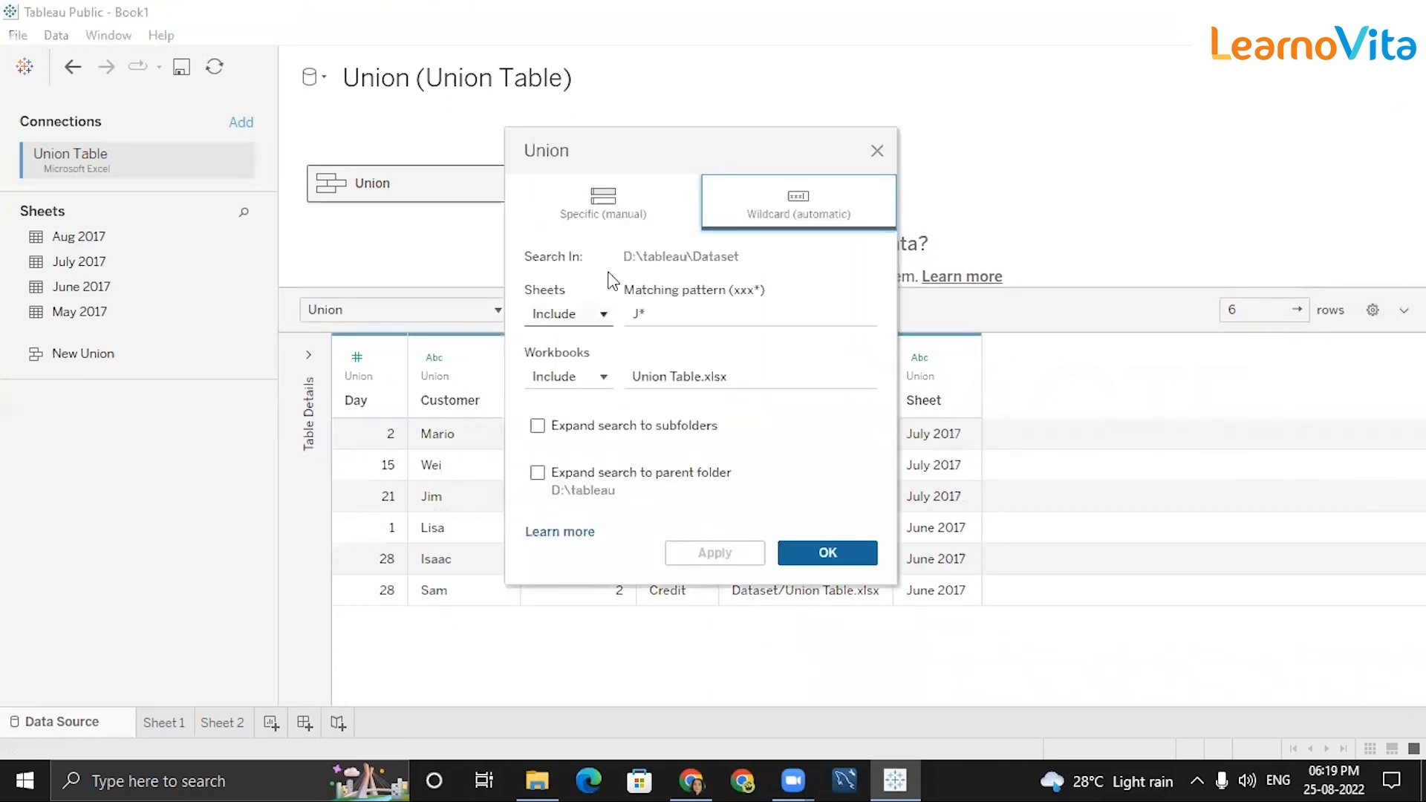
{"action": "left_click", "coordinate": [689, 319]}
{"action": "key", "text": "BackSpace"}
{"action": "key", "text": "BackSpace"}
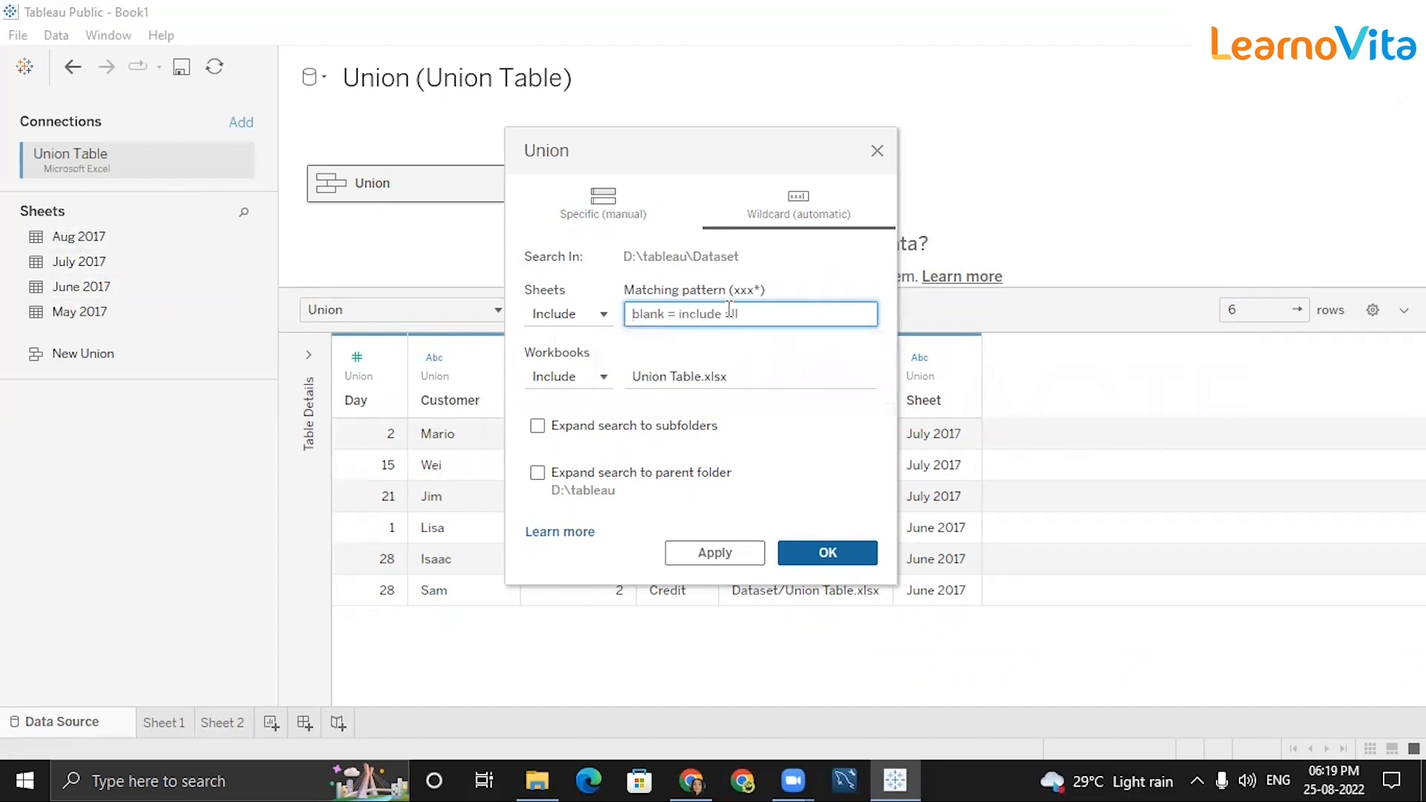
{"action": "left_click", "coordinate": [812, 561]}
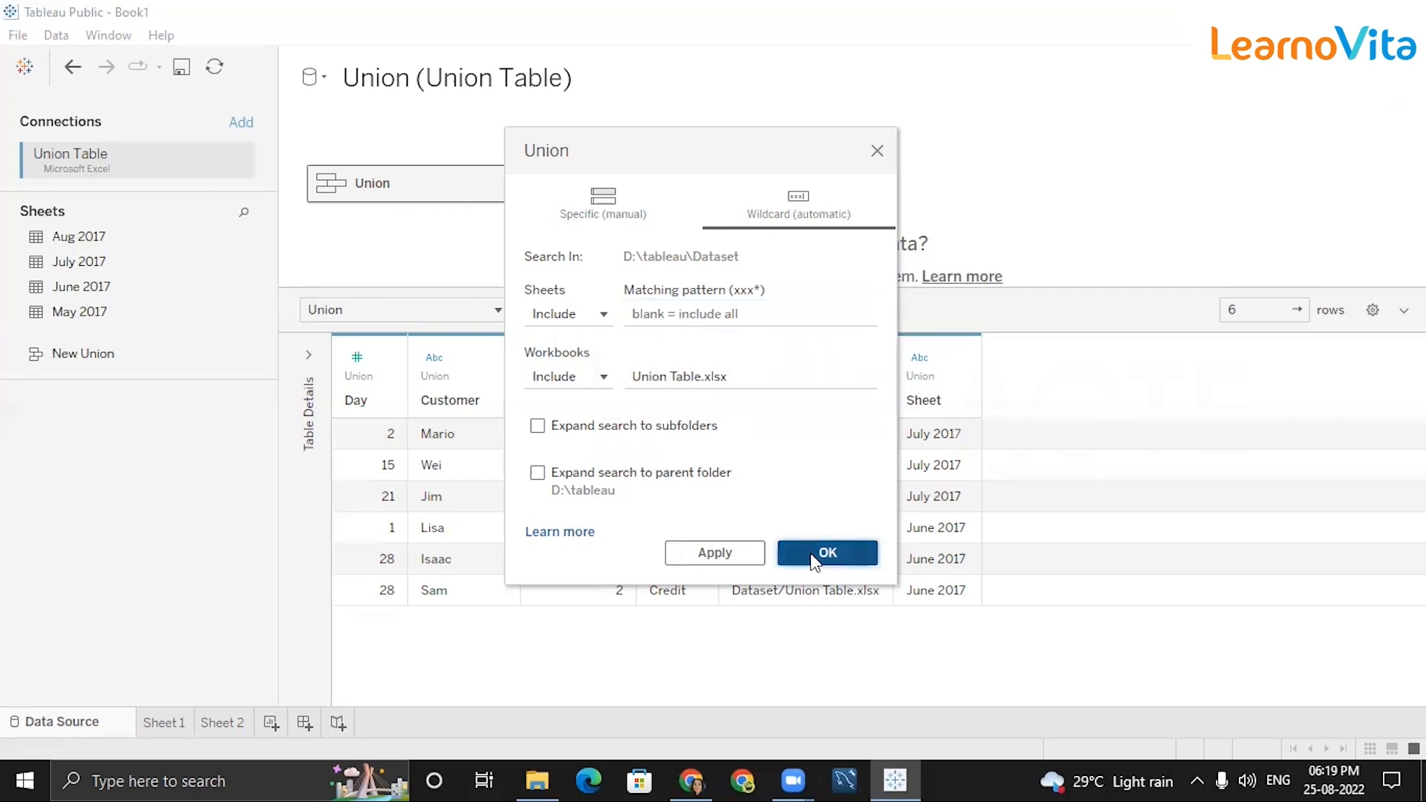
{"action": "scroll", "coordinate": [943, 595], "scroll_direction": "up", "scroll_amount": 2}
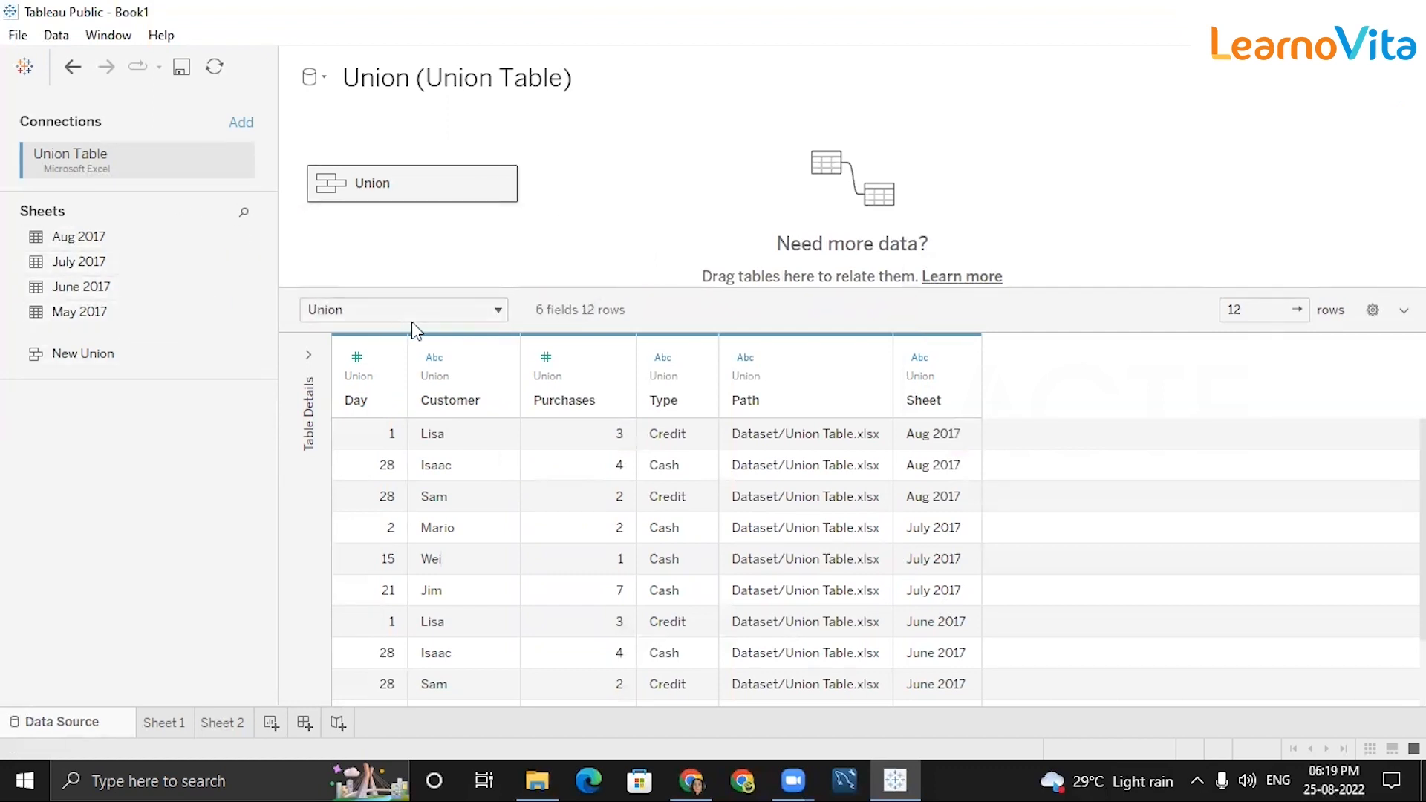
{"action": "scroll", "coordinate": [1010, 557], "scroll_direction": "down", "scroll_amount": 1}
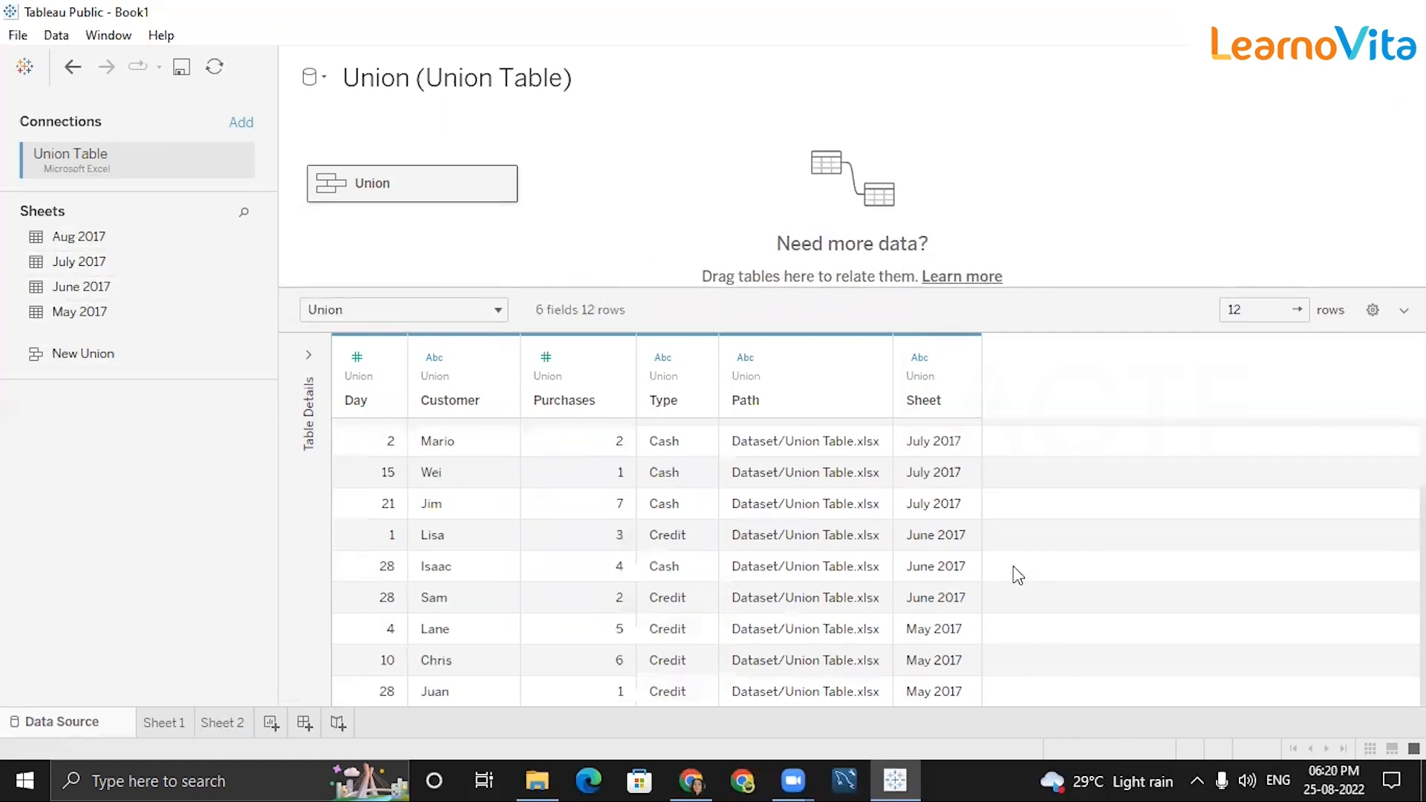
Edit the union again and set the sheet matching pattern to *2017.
{"action": "left_click", "coordinate": [504, 183]}
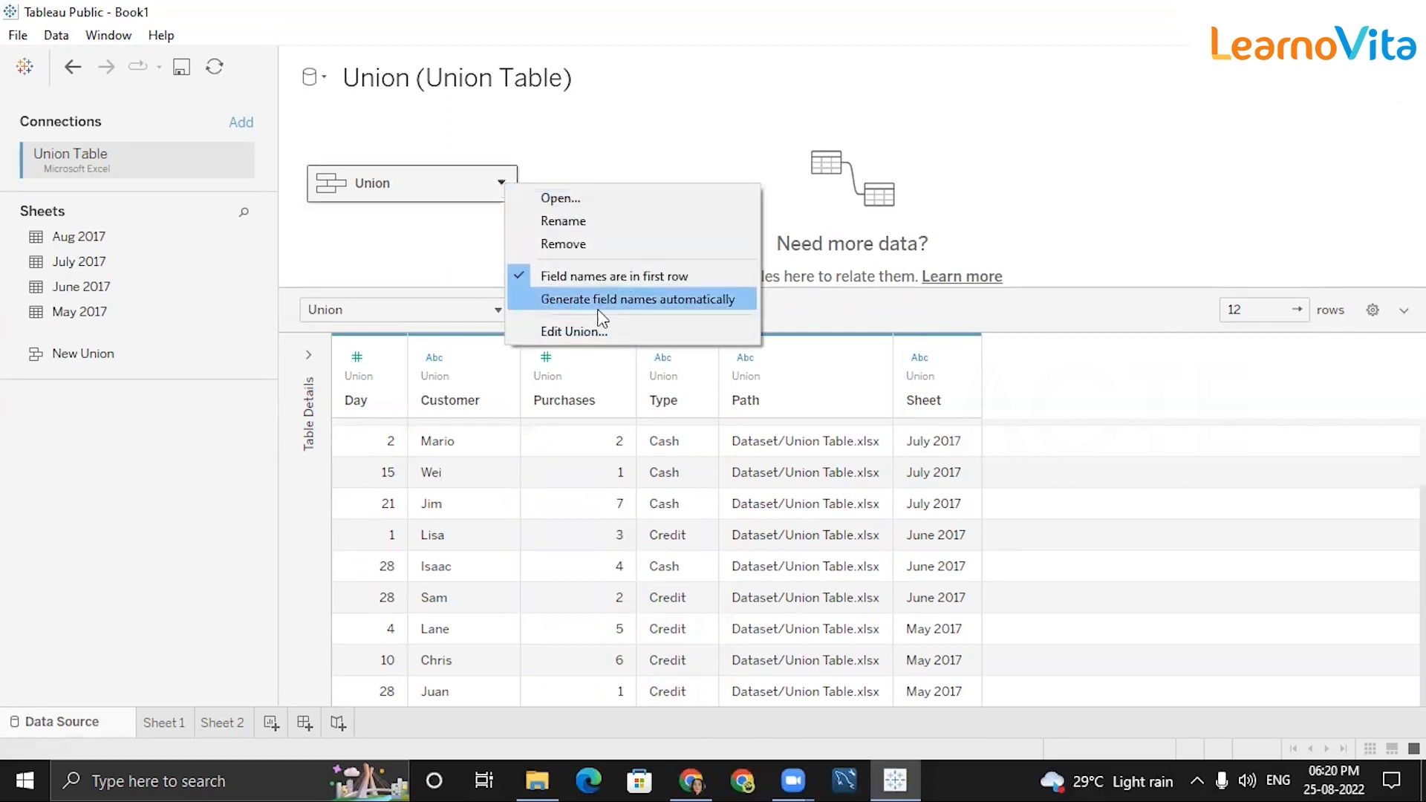
{"action": "left_click", "coordinate": [595, 331]}
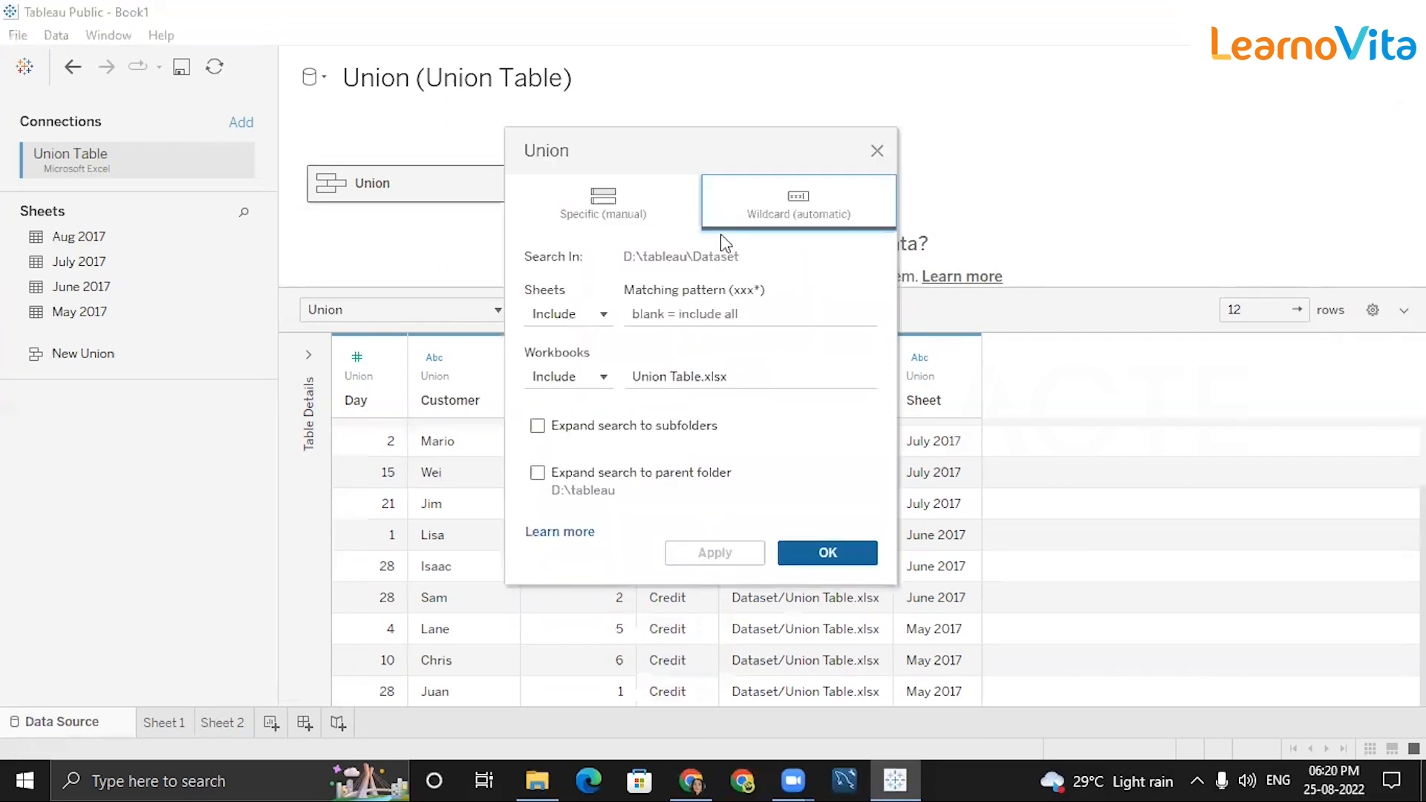
{"action": "left_click", "coordinate": [704, 316]}
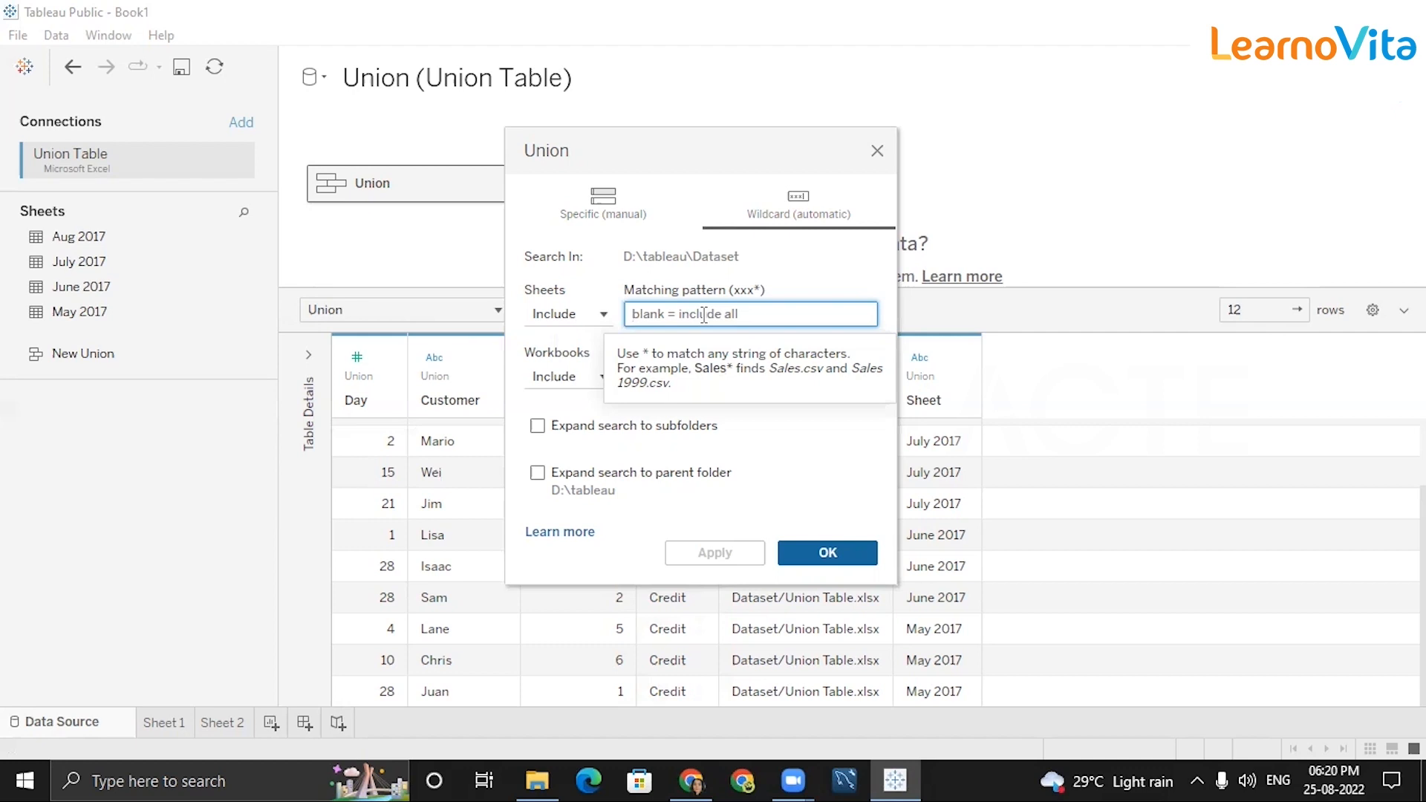
{"action": "type", "text": "*"}
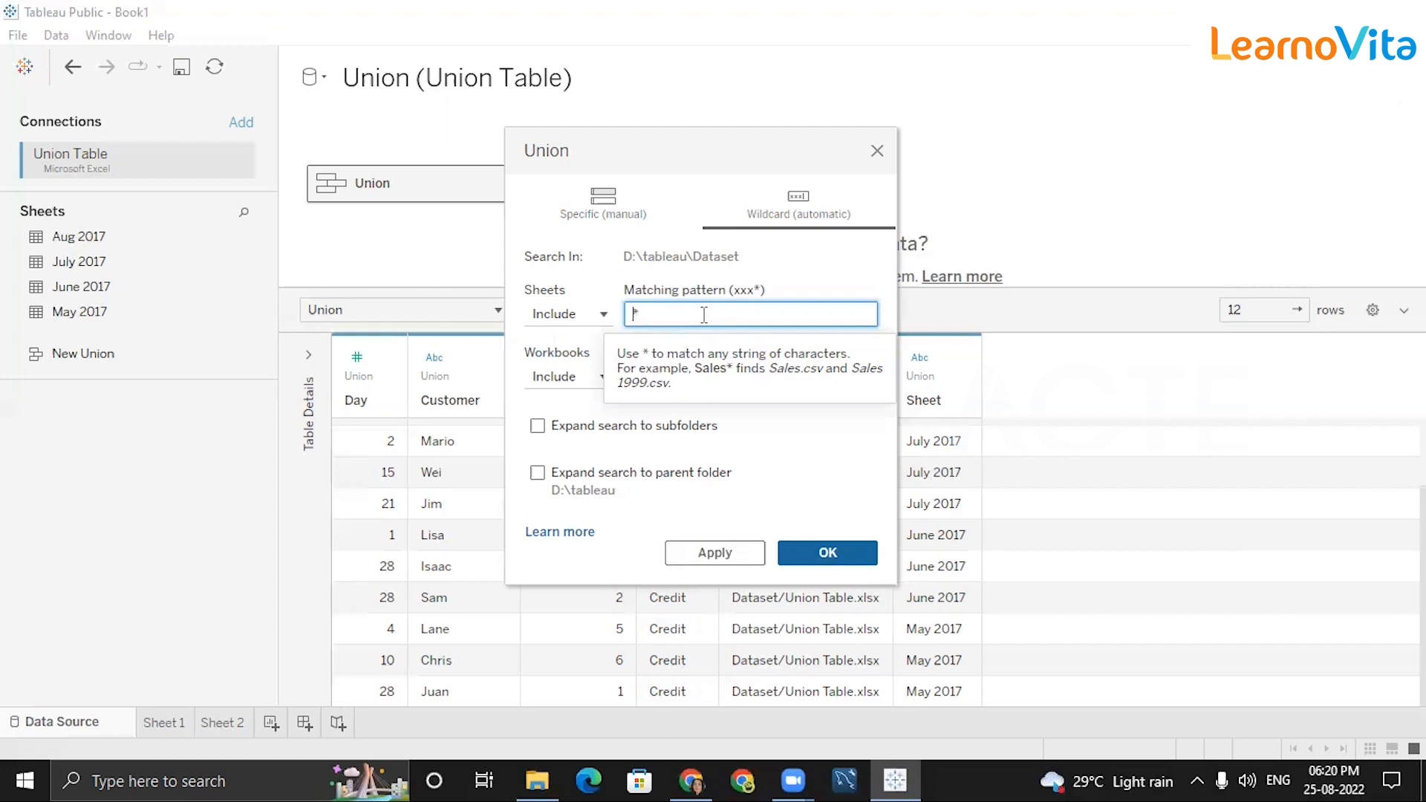
{"action": "type", "text": "2017"}
{"action": "left_click", "coordinate": [823, 554]}
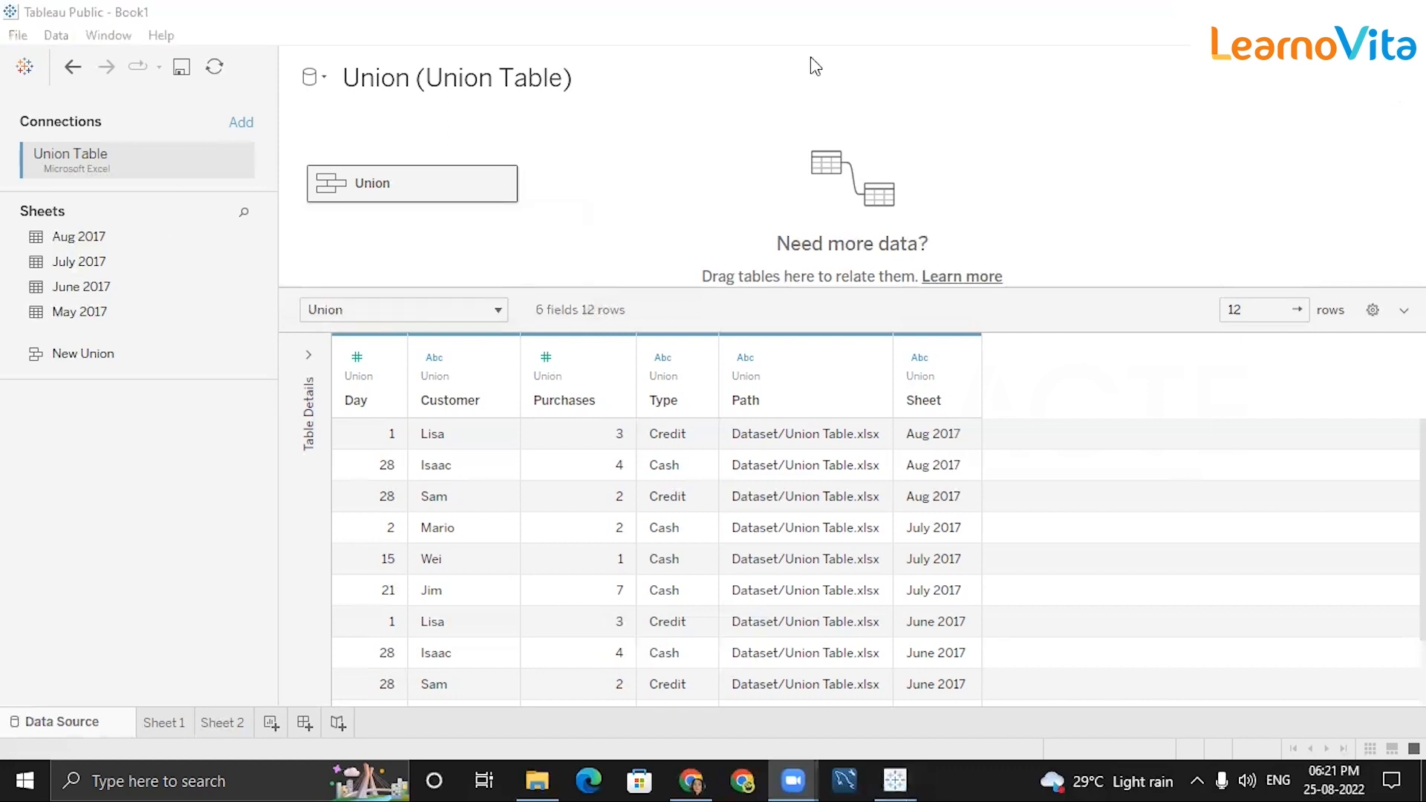
Reopen the union's settings to compare the Specific (manual) and Wildcard (automatic) modes.
{"action": "right_click", "coordinate": [499, 180]}
{"action": "left_click", "coordinate": [555, 329]}
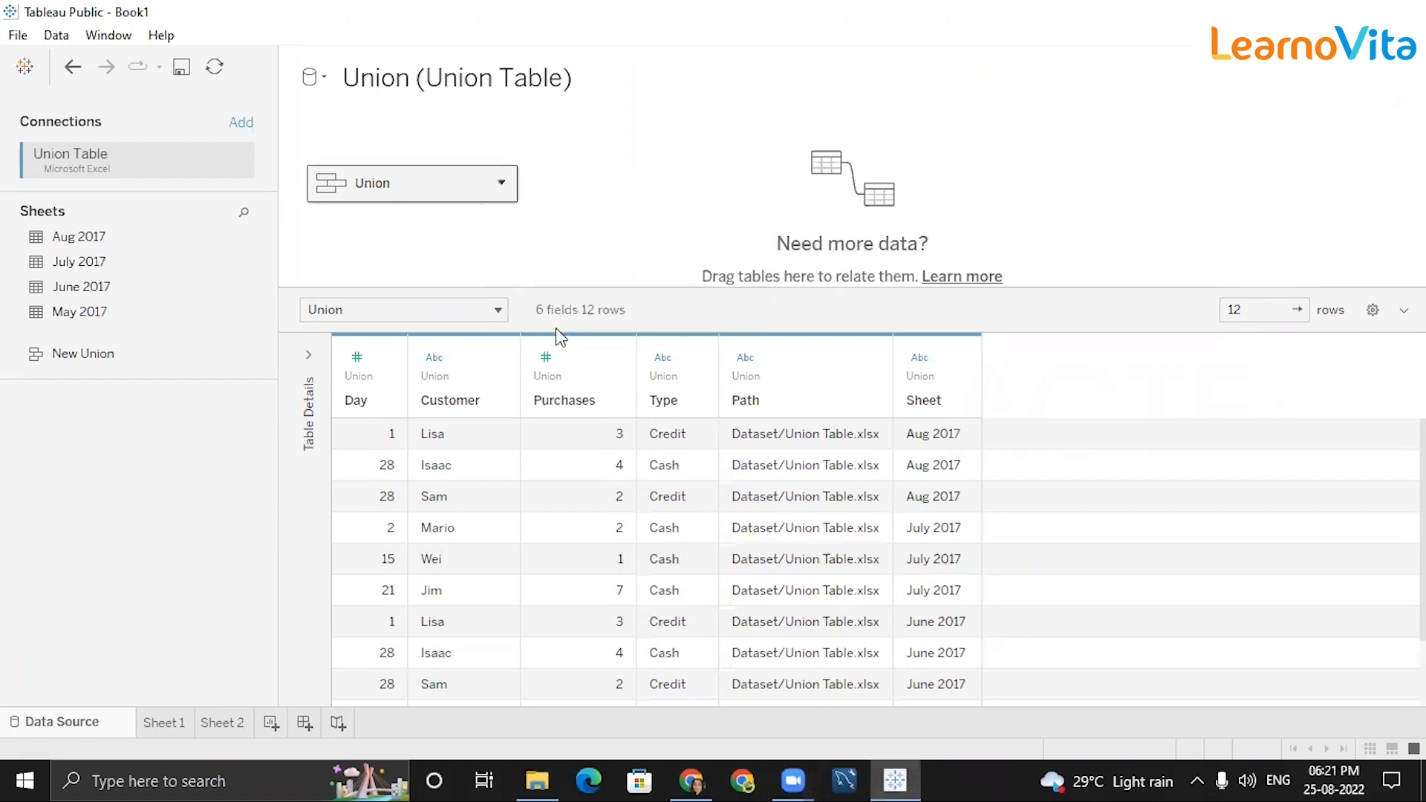
{"action": "left_click", "coordinate": [603, 204]}
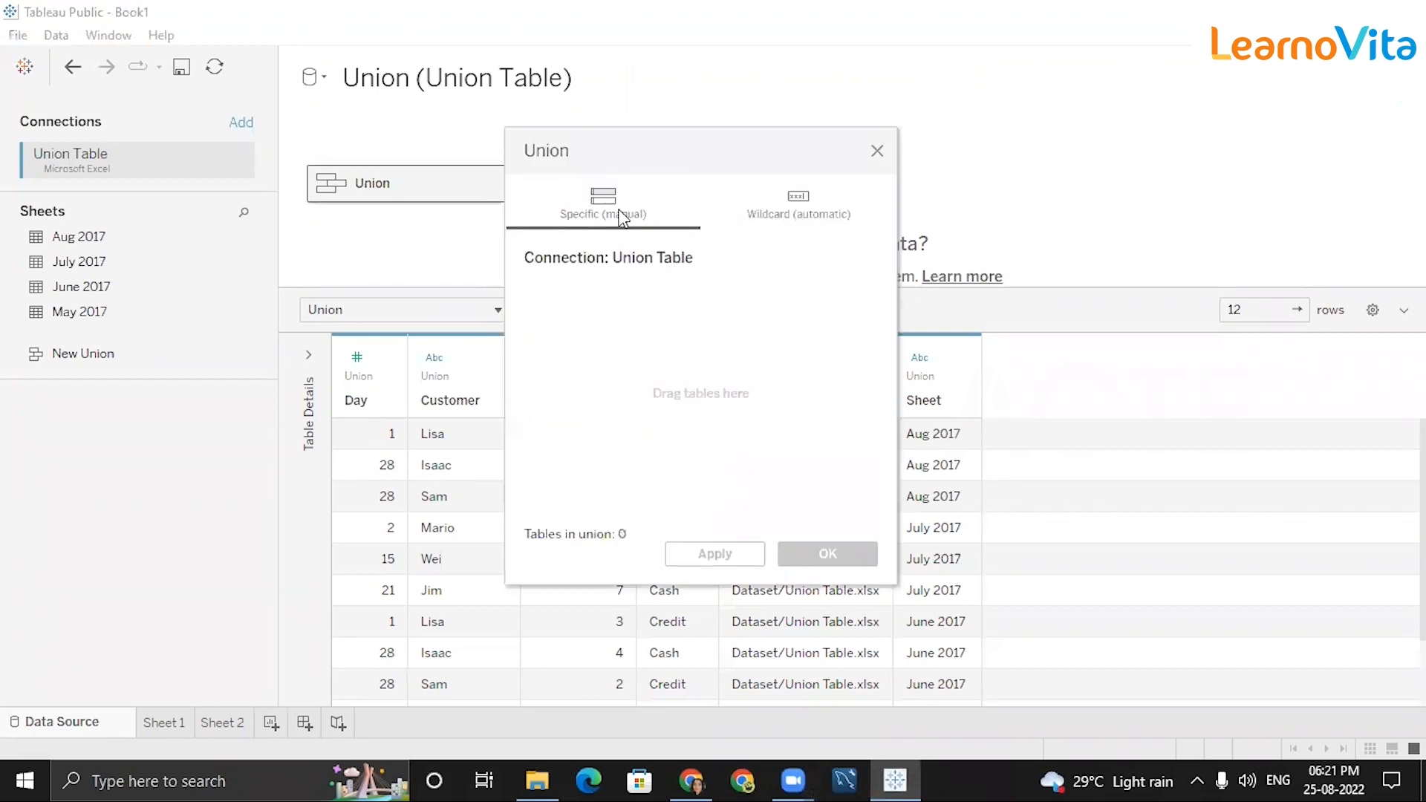
{"action": "left_click", "coordinate": [796, 209]}
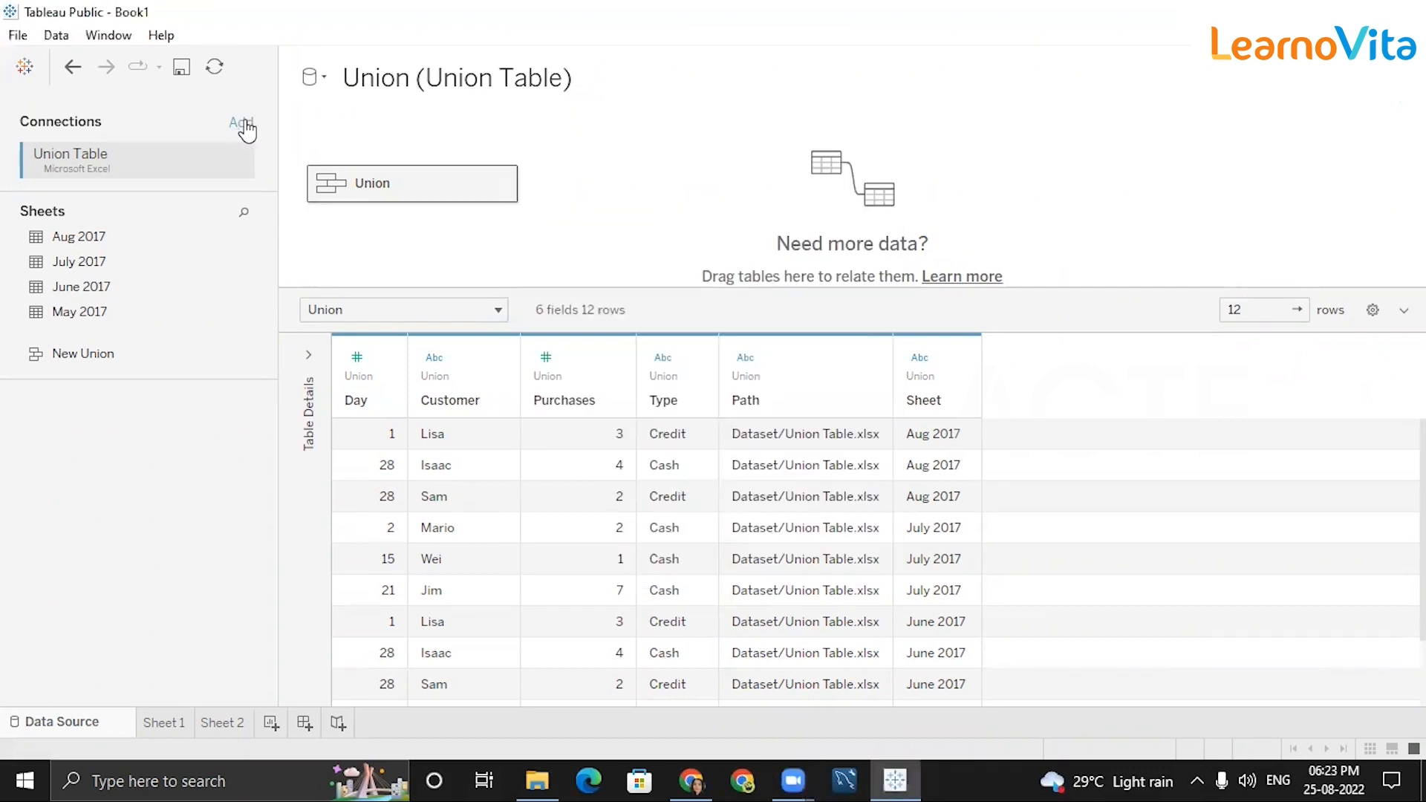
Add a connection to the Super Store Sales data Excel workbook and replace the Union on the canvas with its Orders table.
{"action": "left_click", "coordinate": [243, 126]}
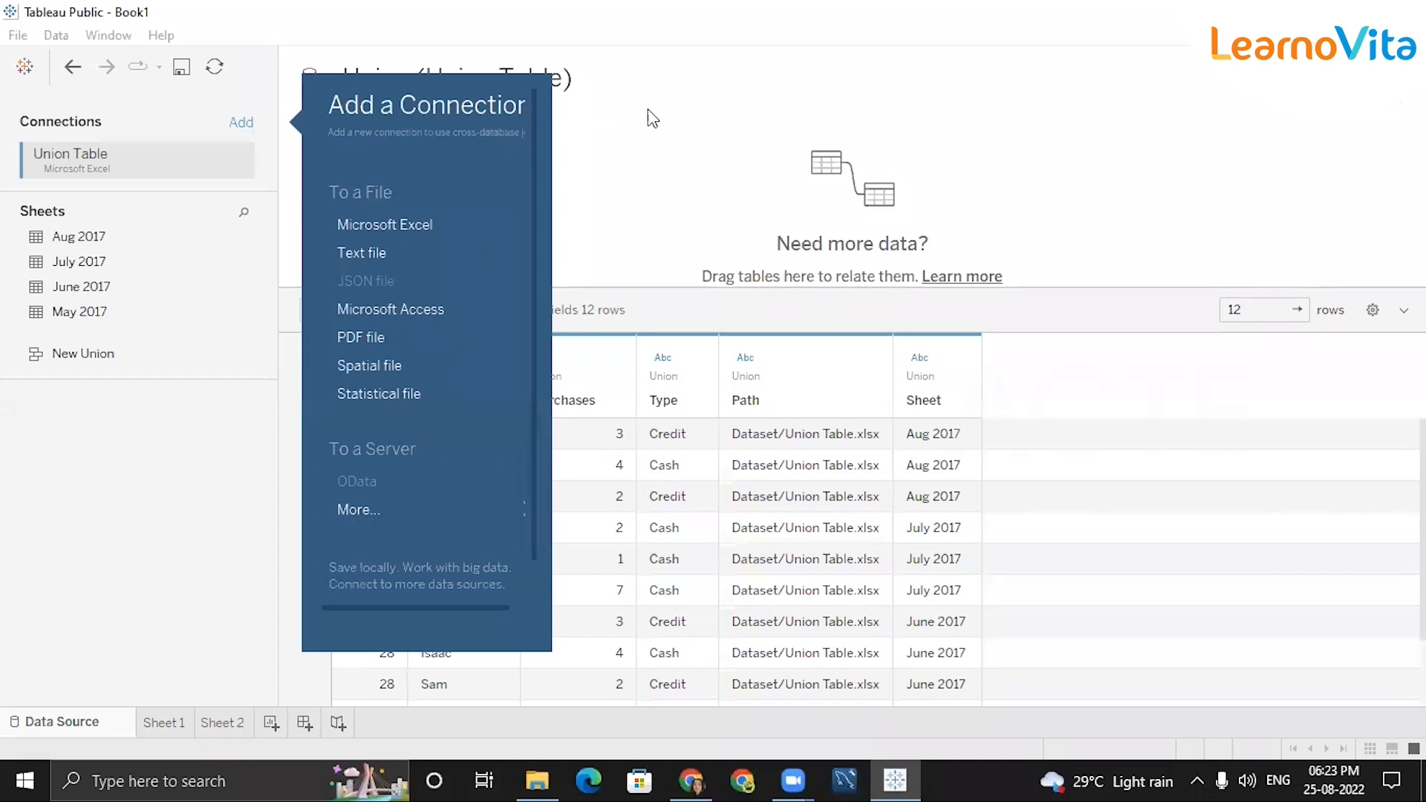
{"action": "double_click", "coordinate": [158, 300]}
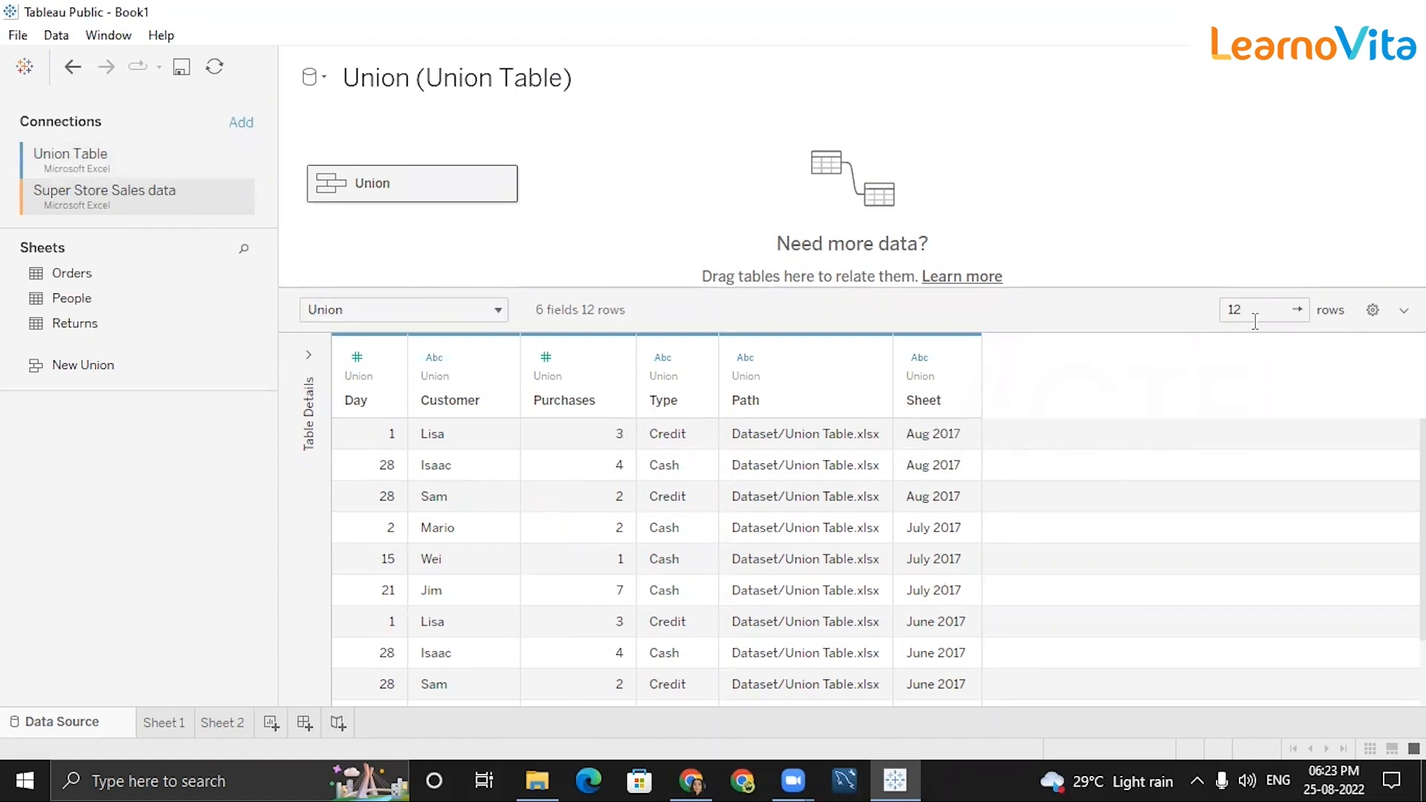
{"action": "left_click", "coordinate": [502, 184]}
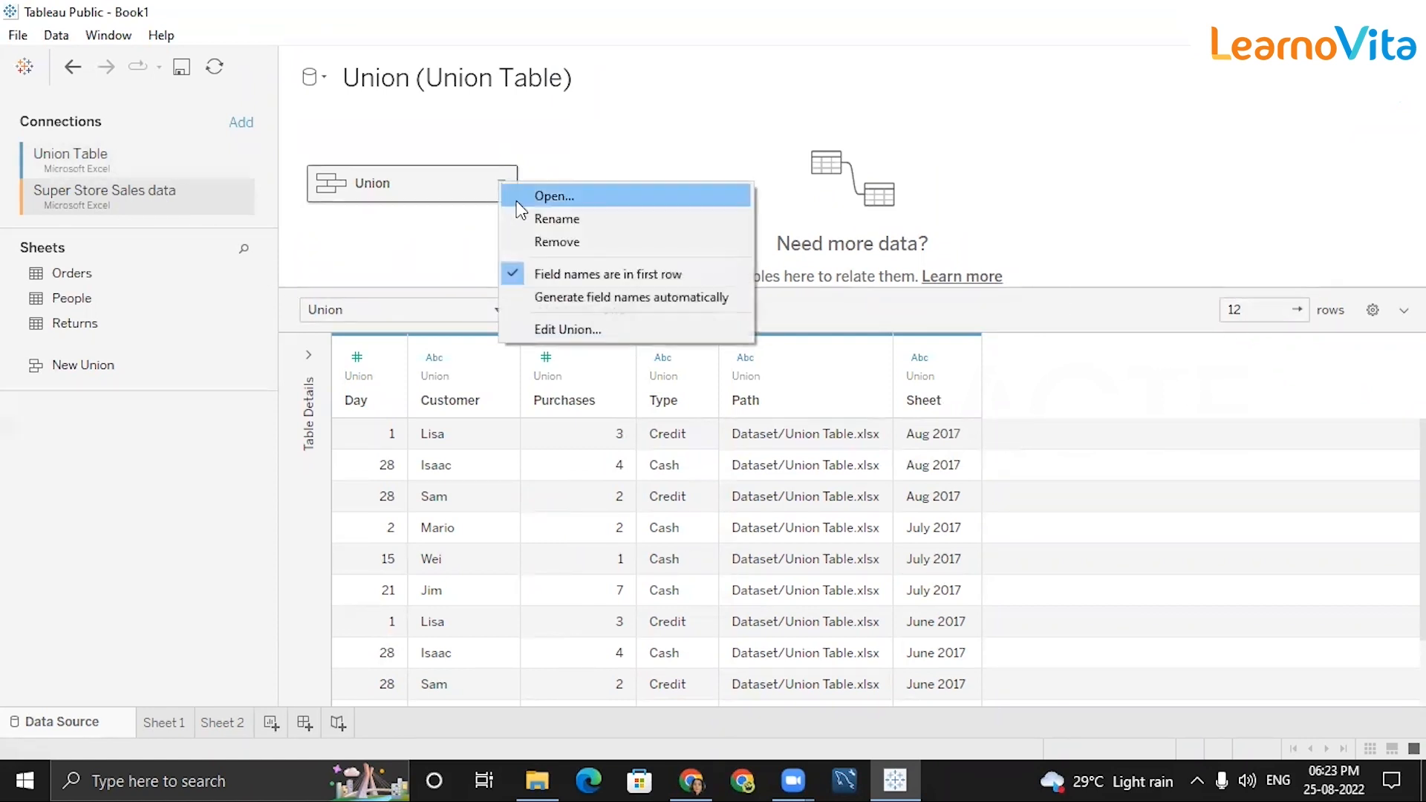
{"action": "left_click", "coordinate": [546, 242]}
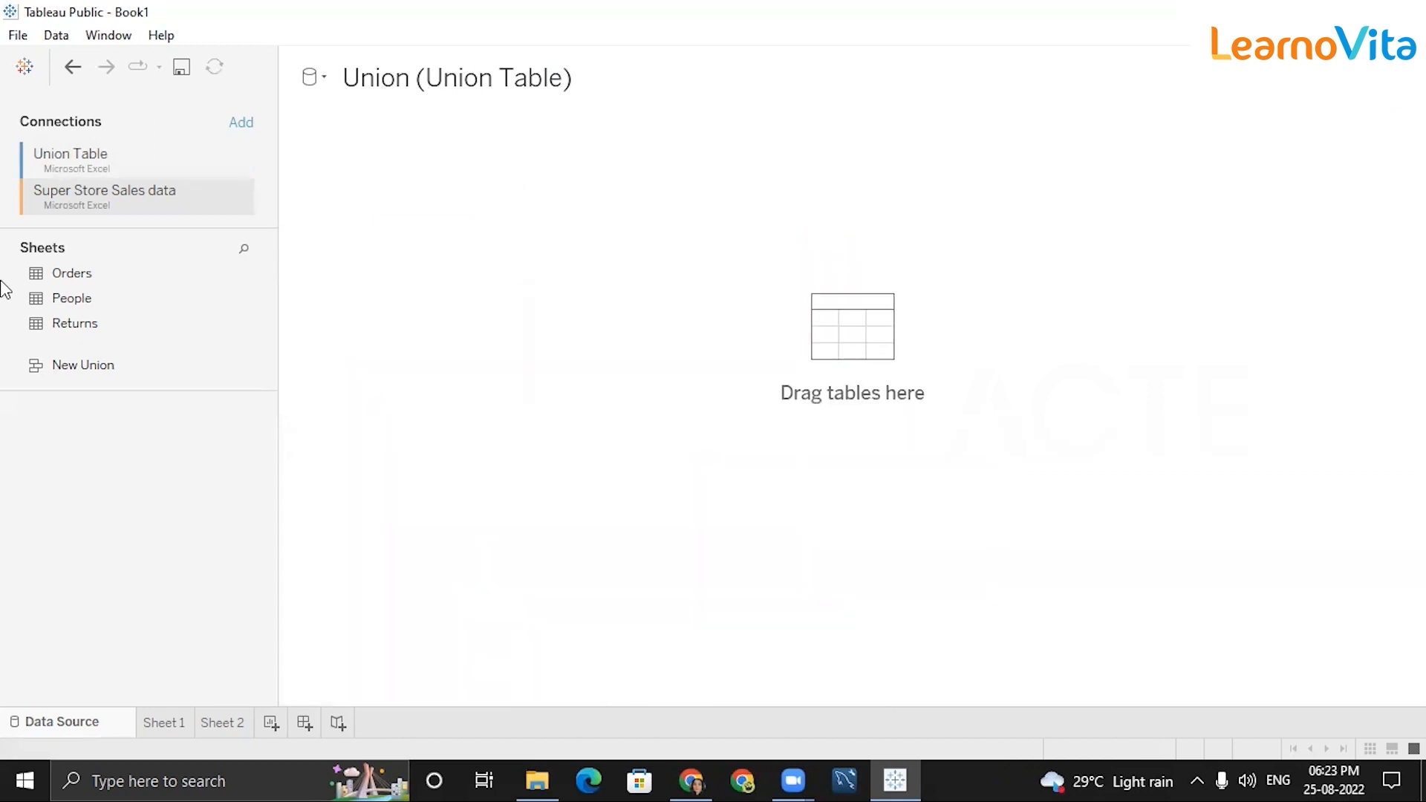
{"action": "left_click_drag", "start_coordinate": [74, 275], "coordinate": [435, 321]}
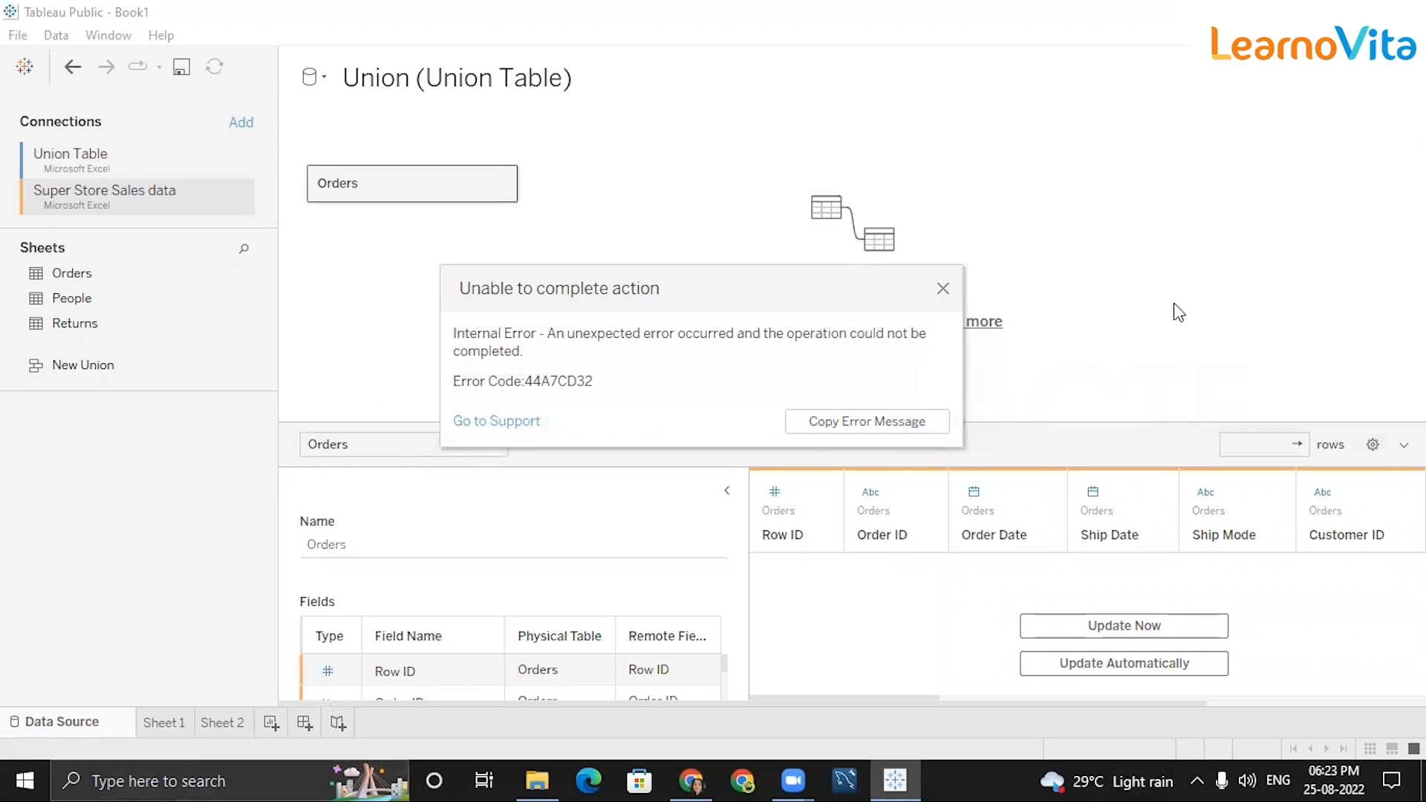
{"action": "left_click", "coordinate": [943, 290]}
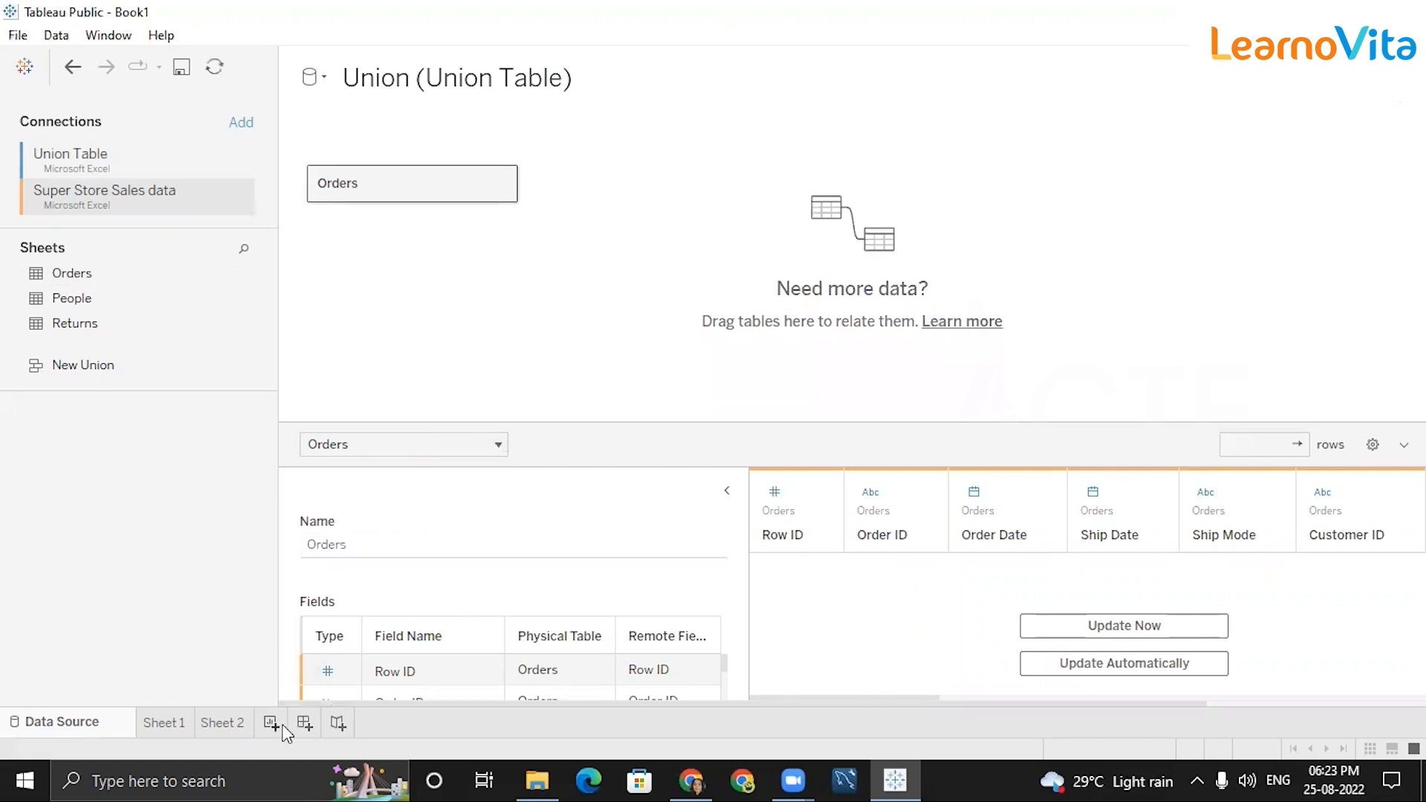
Remove the distinct count of Customer from the rows of Sheet 1.
{"action": "left_click", "coordinate": [164, 723]}
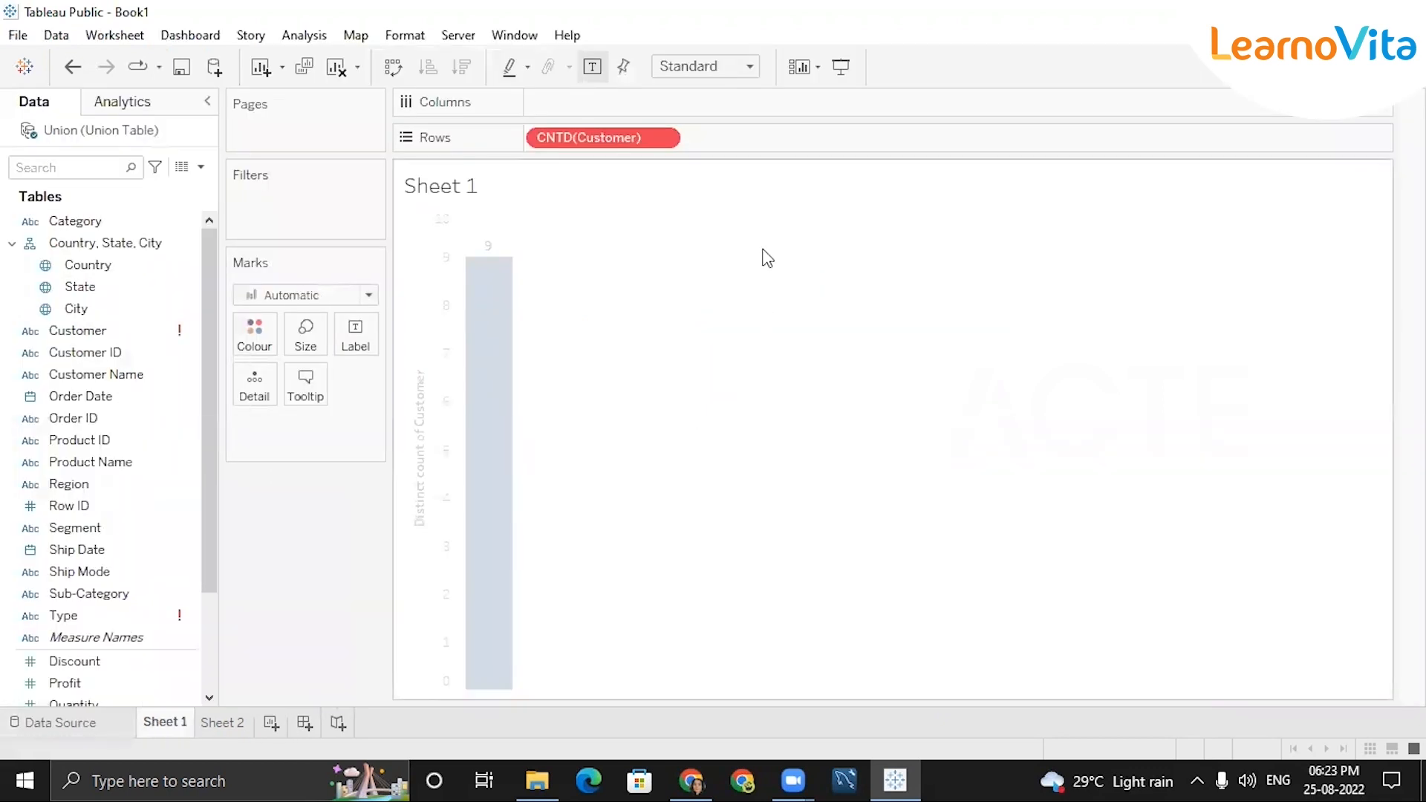
{"action": "left_click", "coordinate": [661, 138]}
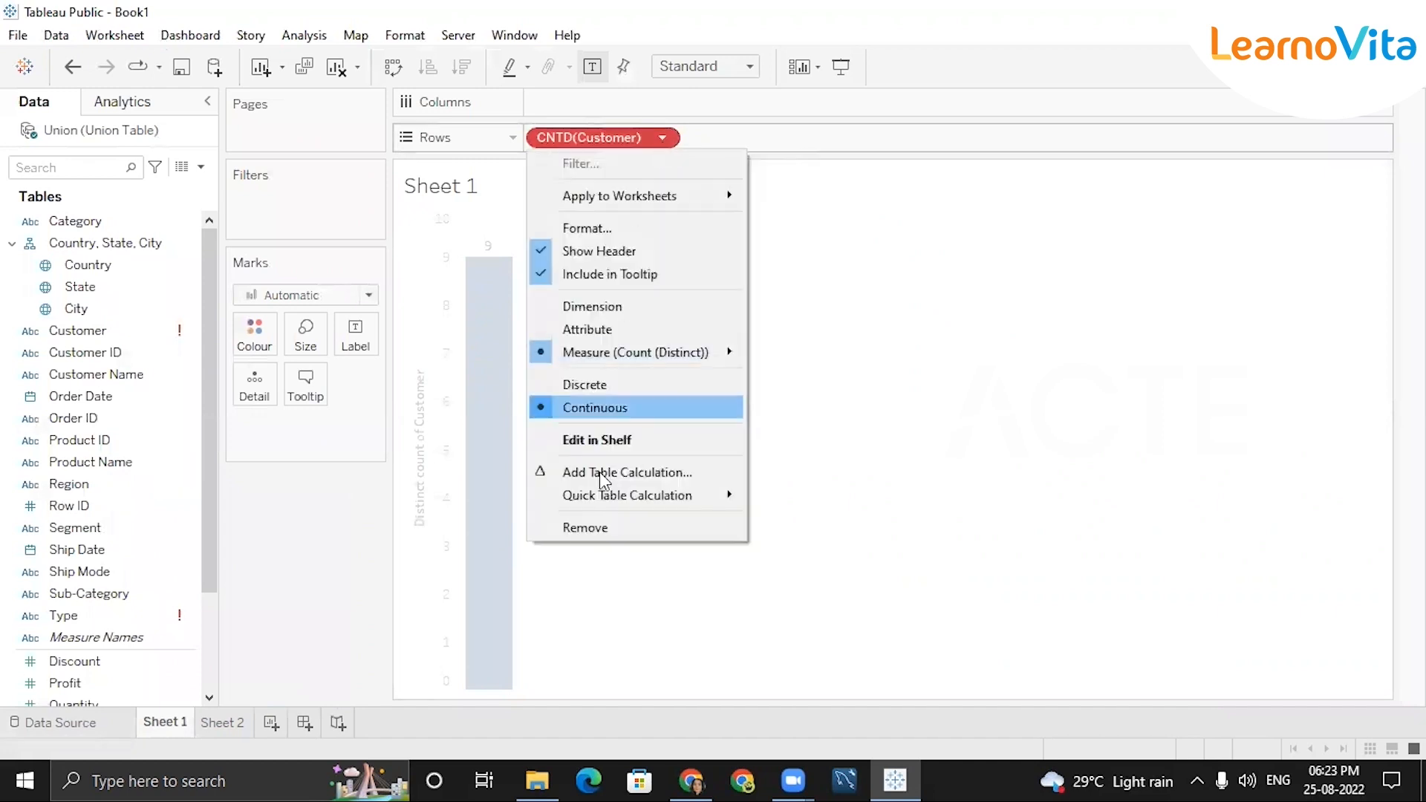
{"action": "left_click", "coordinate": [594, 528]}
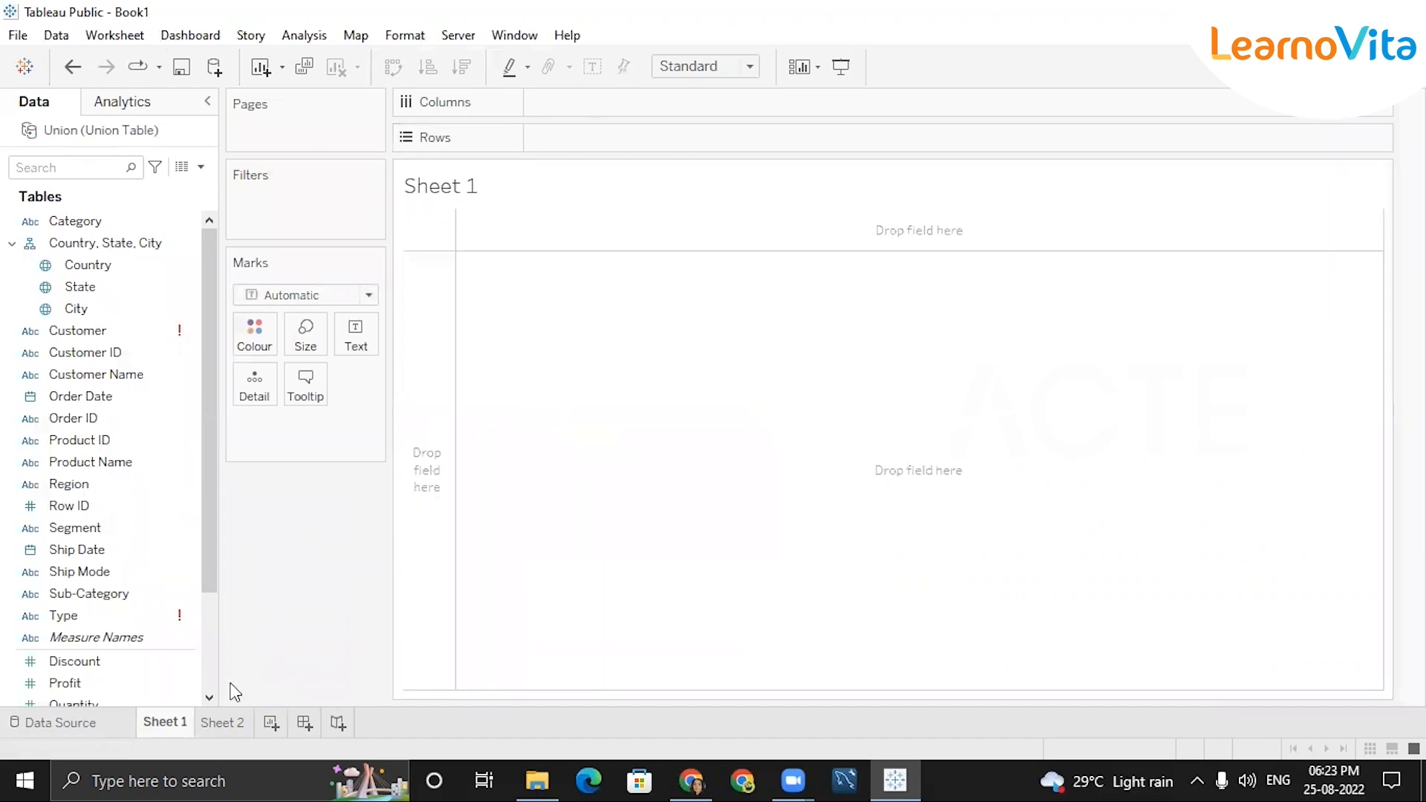
Clear Sheet 2 by removing the count of Type from the columns and Type from the rows.
{"action": "left_click", "coordinate": [238, 719]}
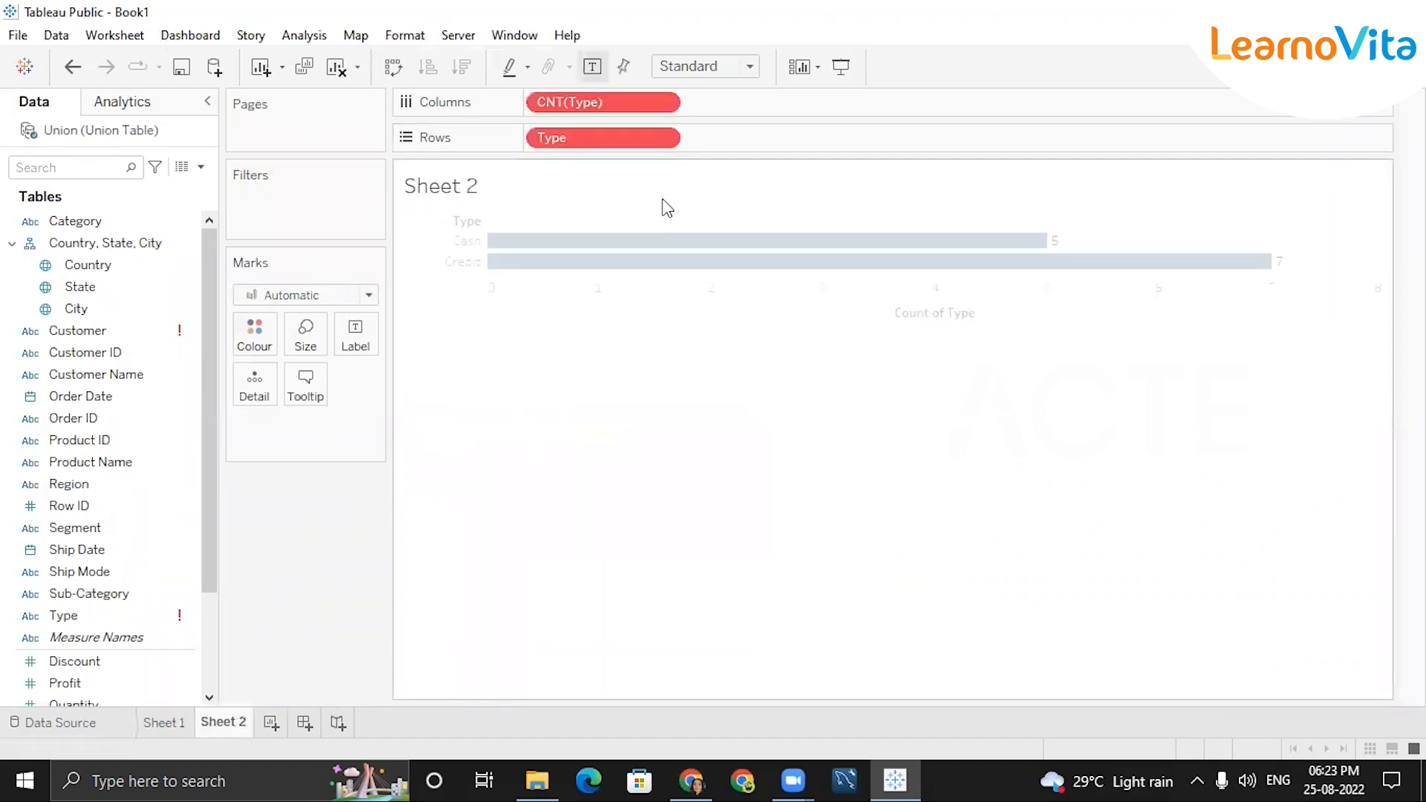
{"action": "left_click", "coordinate": [661, 103]}
{"action": "left_click", "coordinate": [576, 461]}
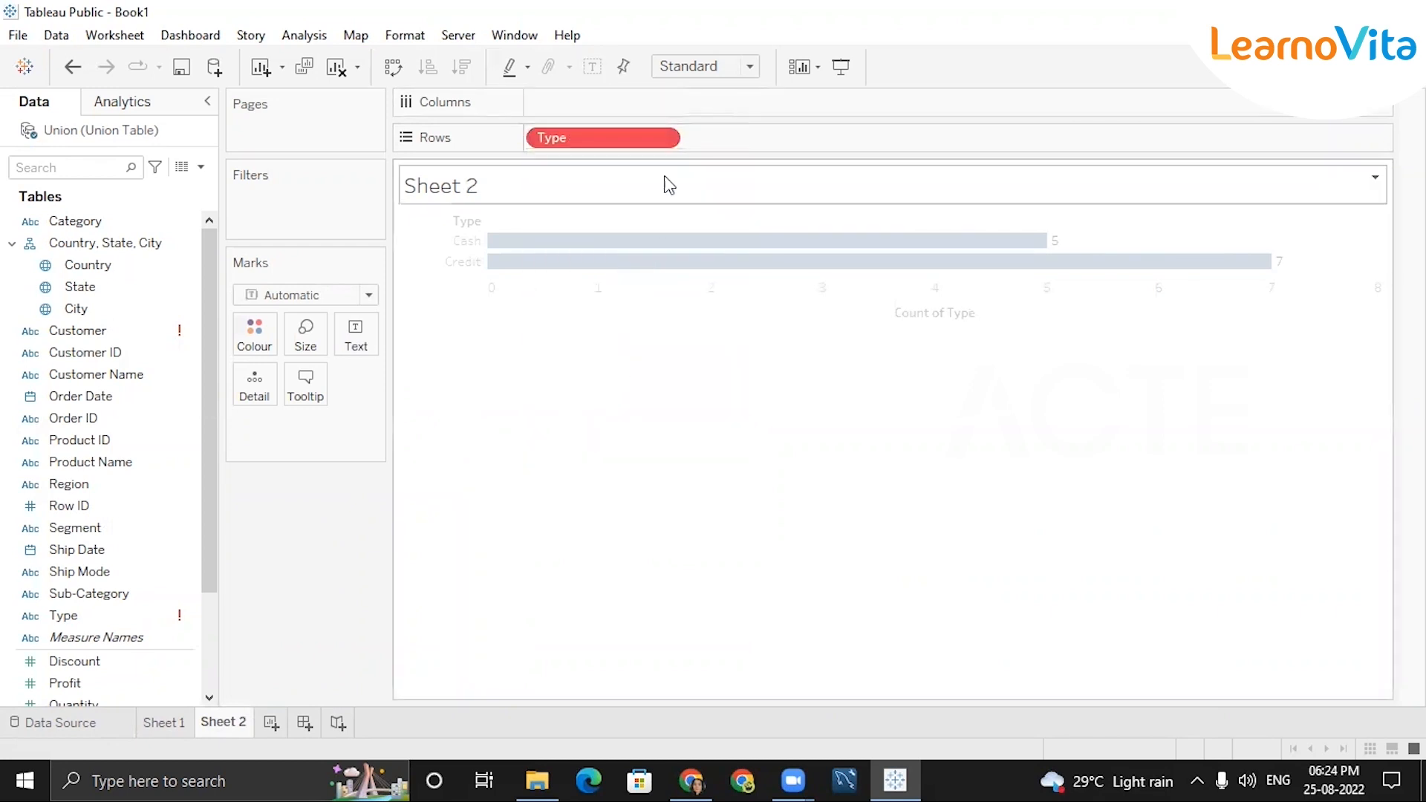
{"action": "left_click", "coordinate": [661, 138]}
{"action": "left_click", "coordinate": [615, 472]}
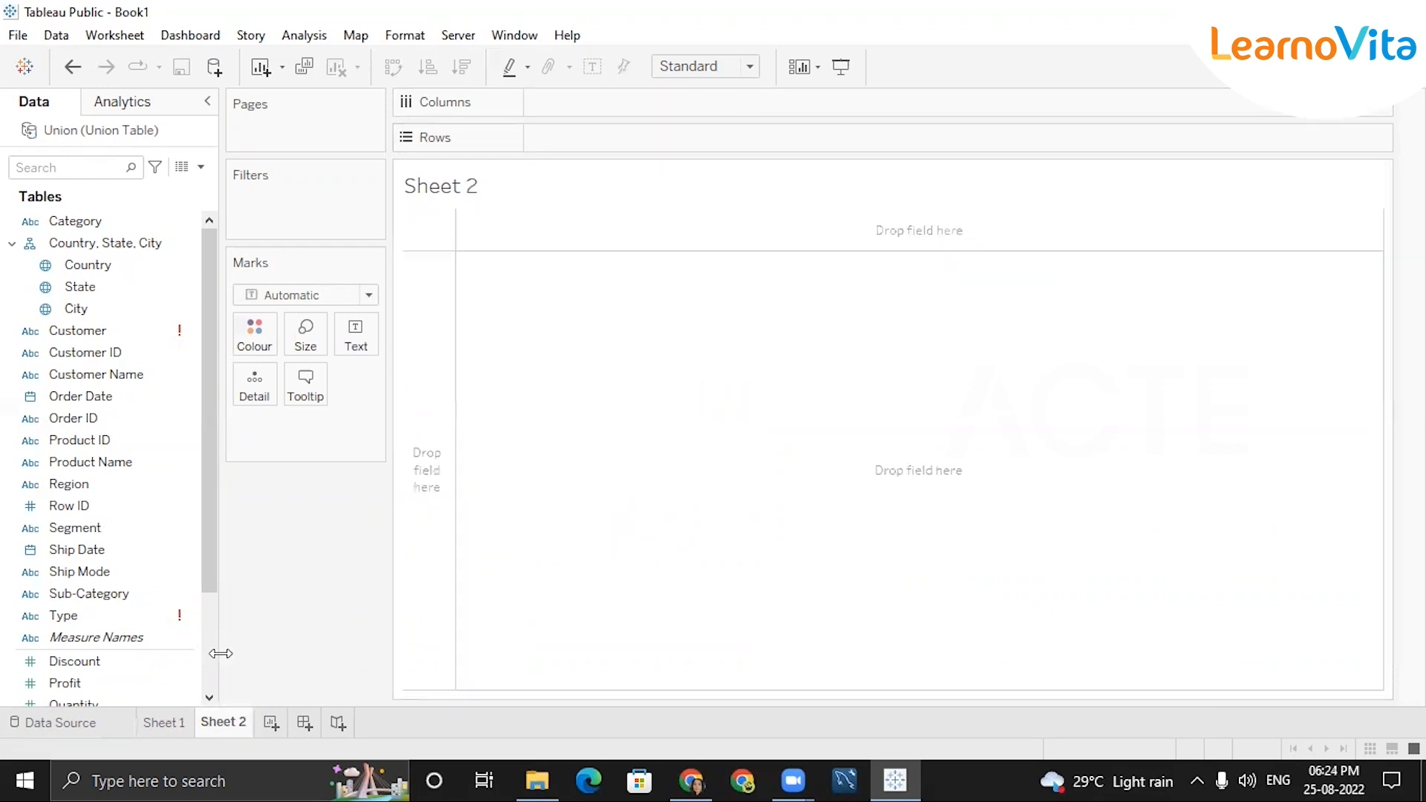
Inspect the flagged Customer field on Sheet 1 and the Orders rows in the data source with the table details collapsed.
{"action": "left_click", "coordinate": [184, 724]}
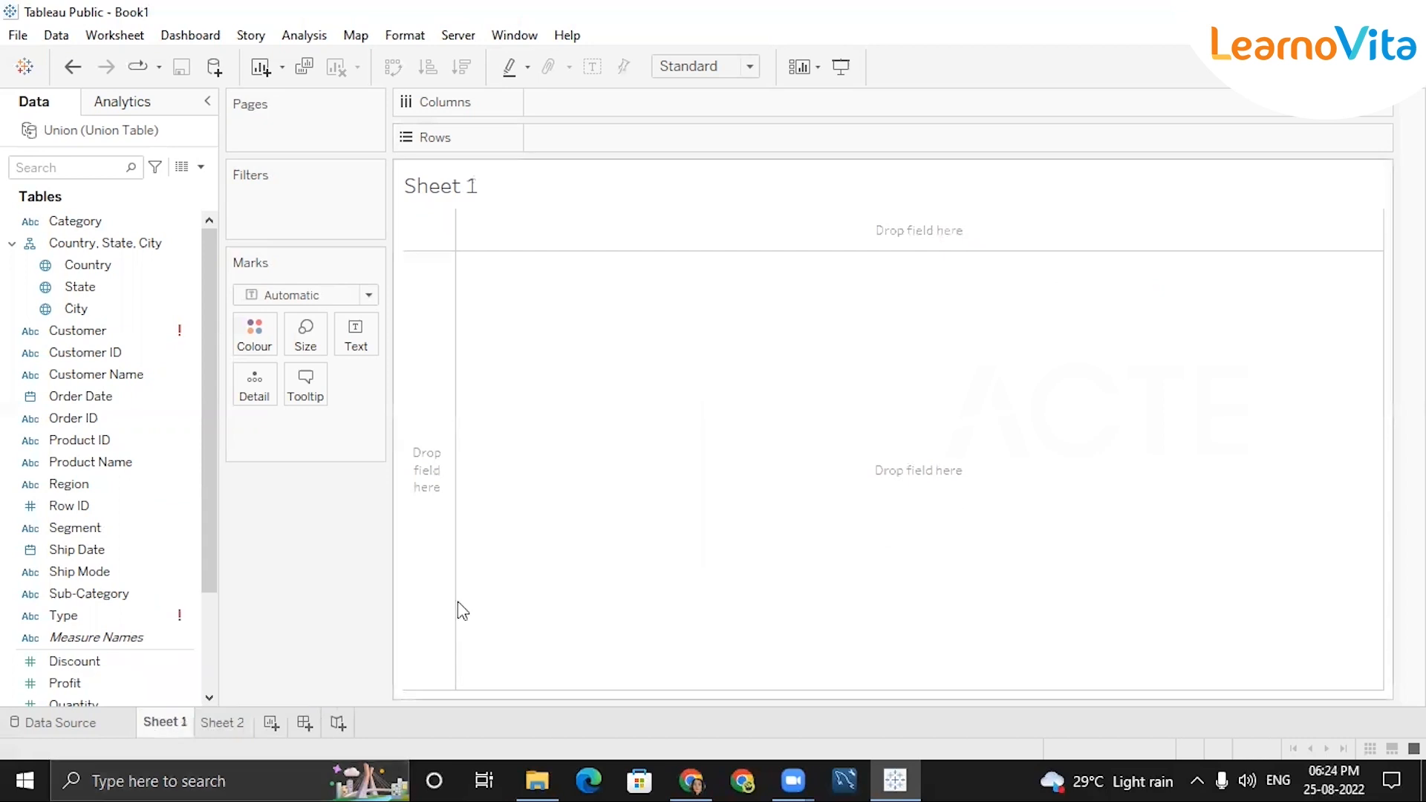
{"action": "left_click", "coordinate": [189, 338]}
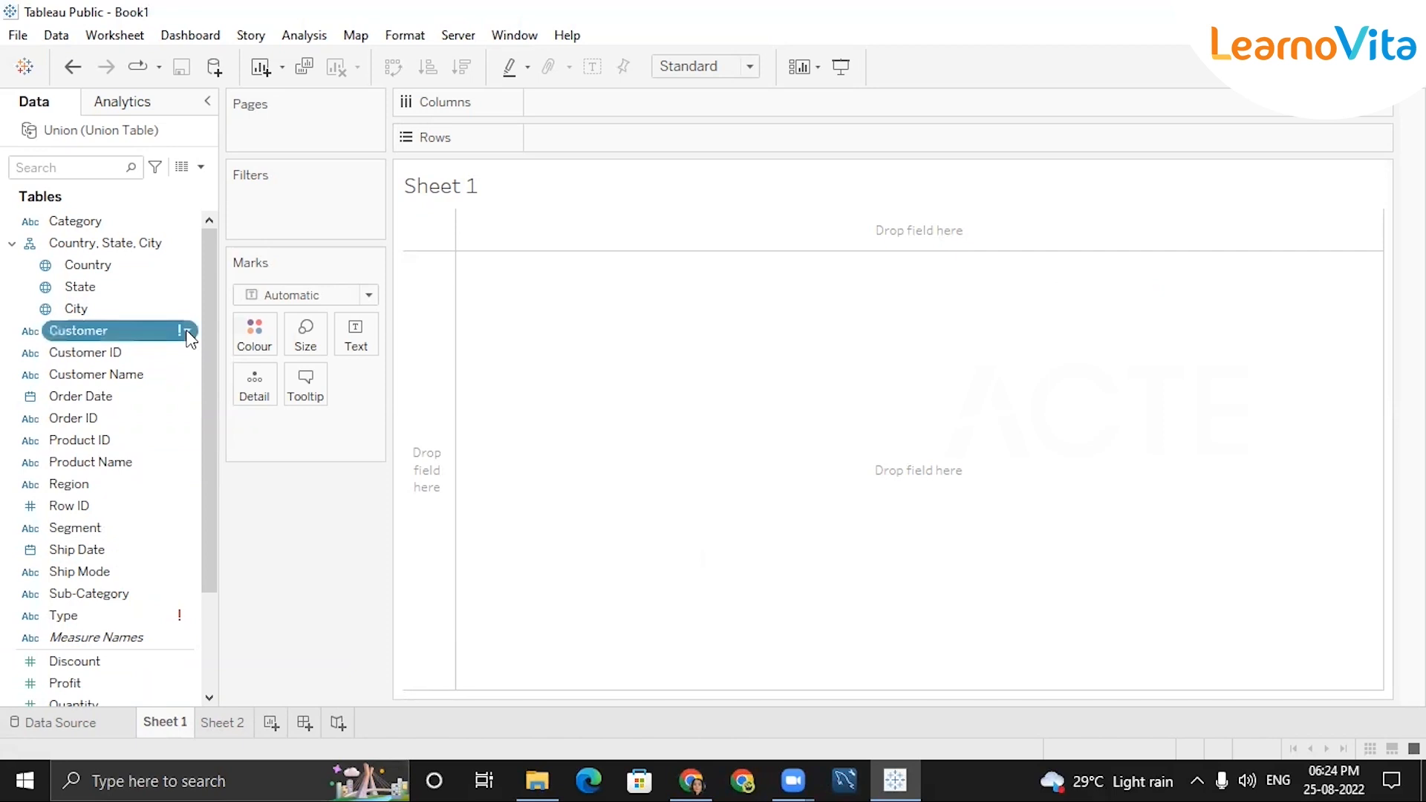
{"action": "left_click", "coordinate": [187, 332]}
{"action": "left_click", "coordinate": [579, 395]}
{"action": "left_click", "coordinate": [61, 719]}
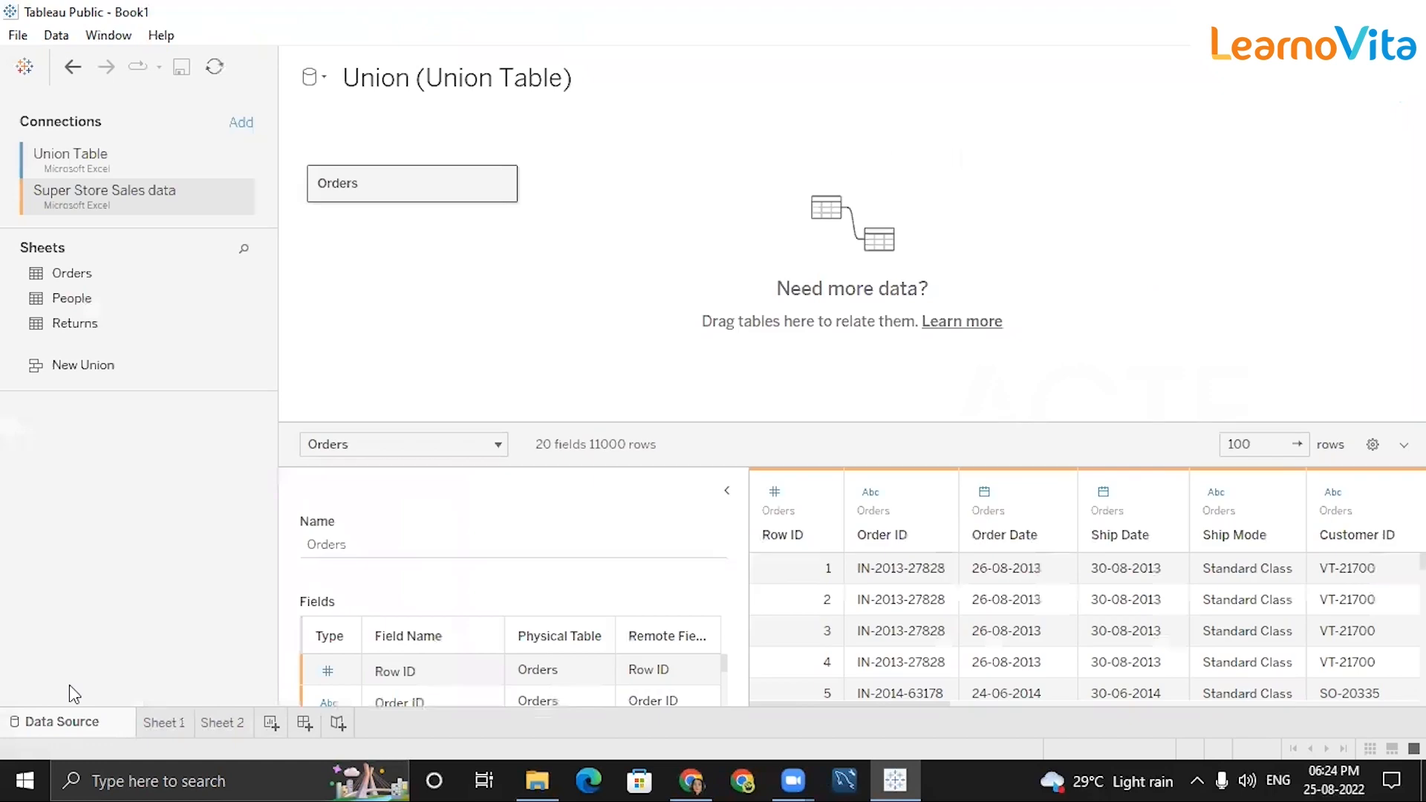
{"action": "left_click", "coordinate": [727, 492]}
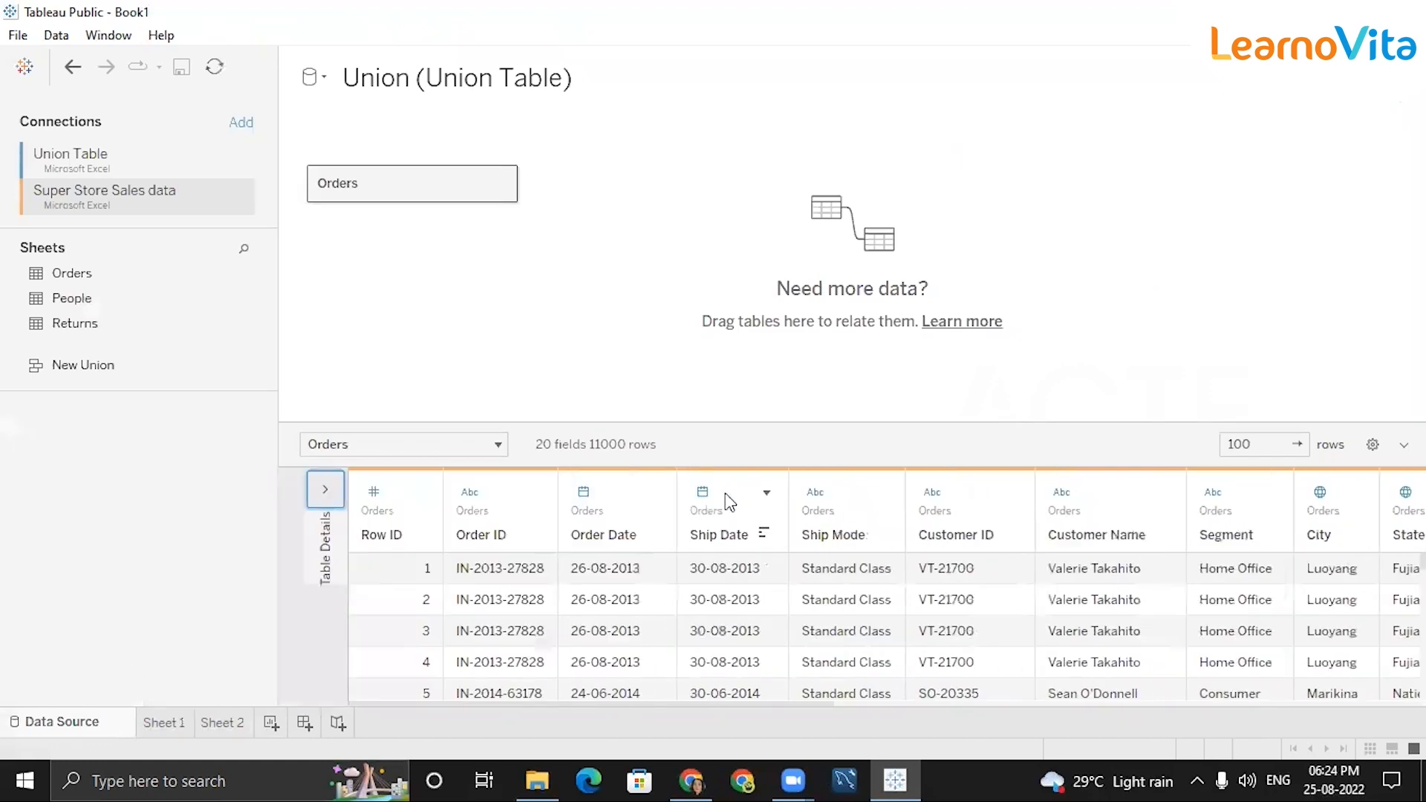
Plot Country as a map on Sheet 1 and add Profit to size the country symbols.
{"action": "left_click", "coordinate": [162, 722]}
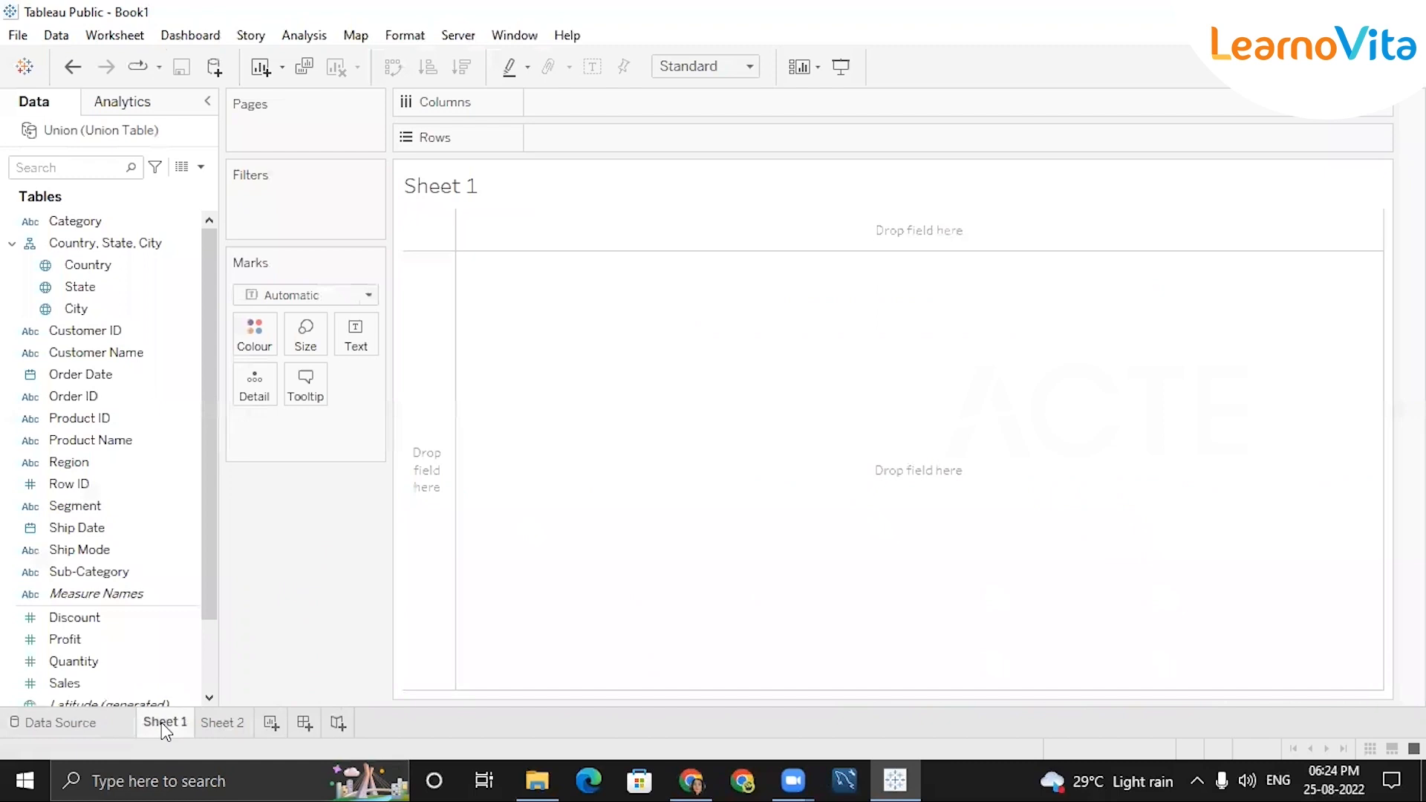
{"action": "left_click", "coordinate": [152, 397]}
{"action": "left_click", "coordinate": [9, 530]}
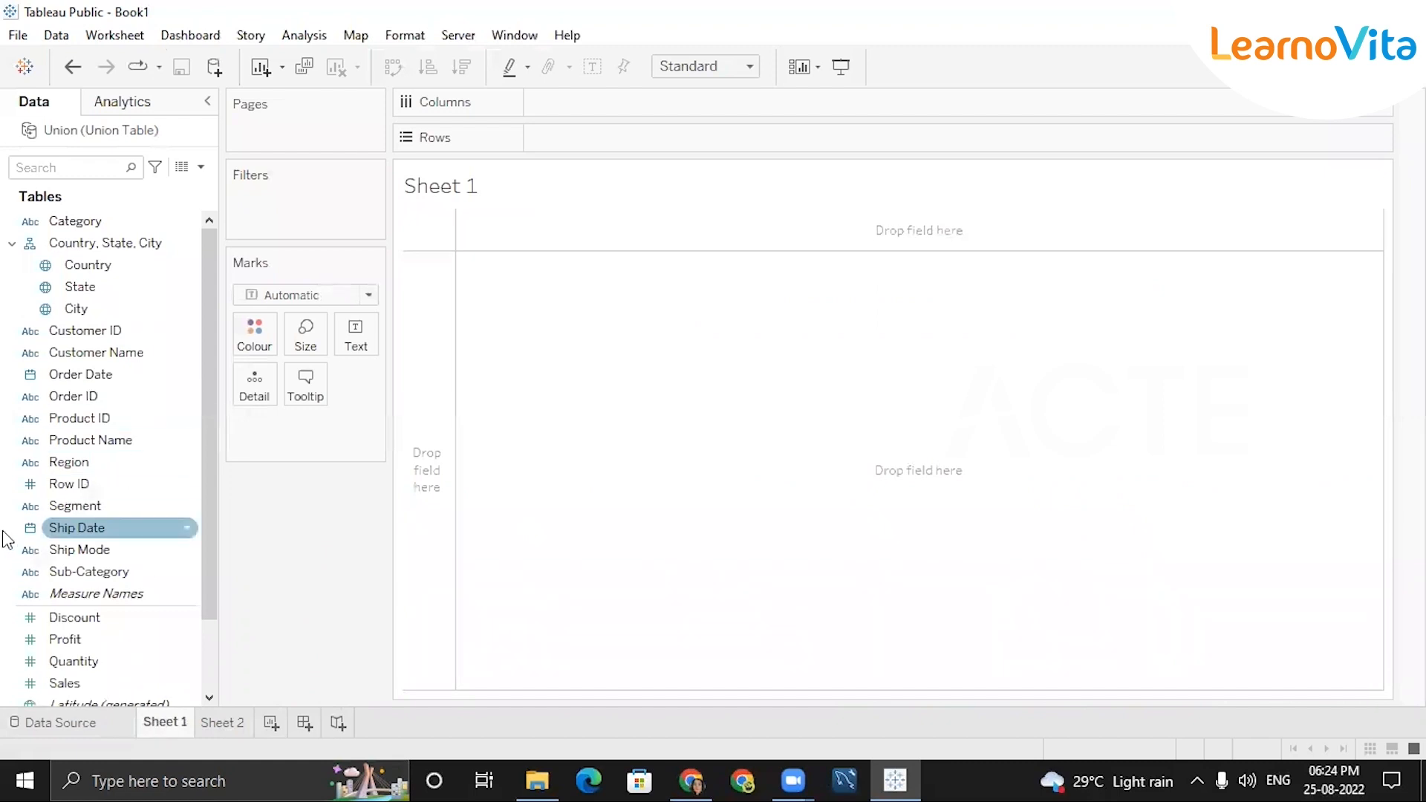
{"action": "left_click", "coordinate": [13, 514]}
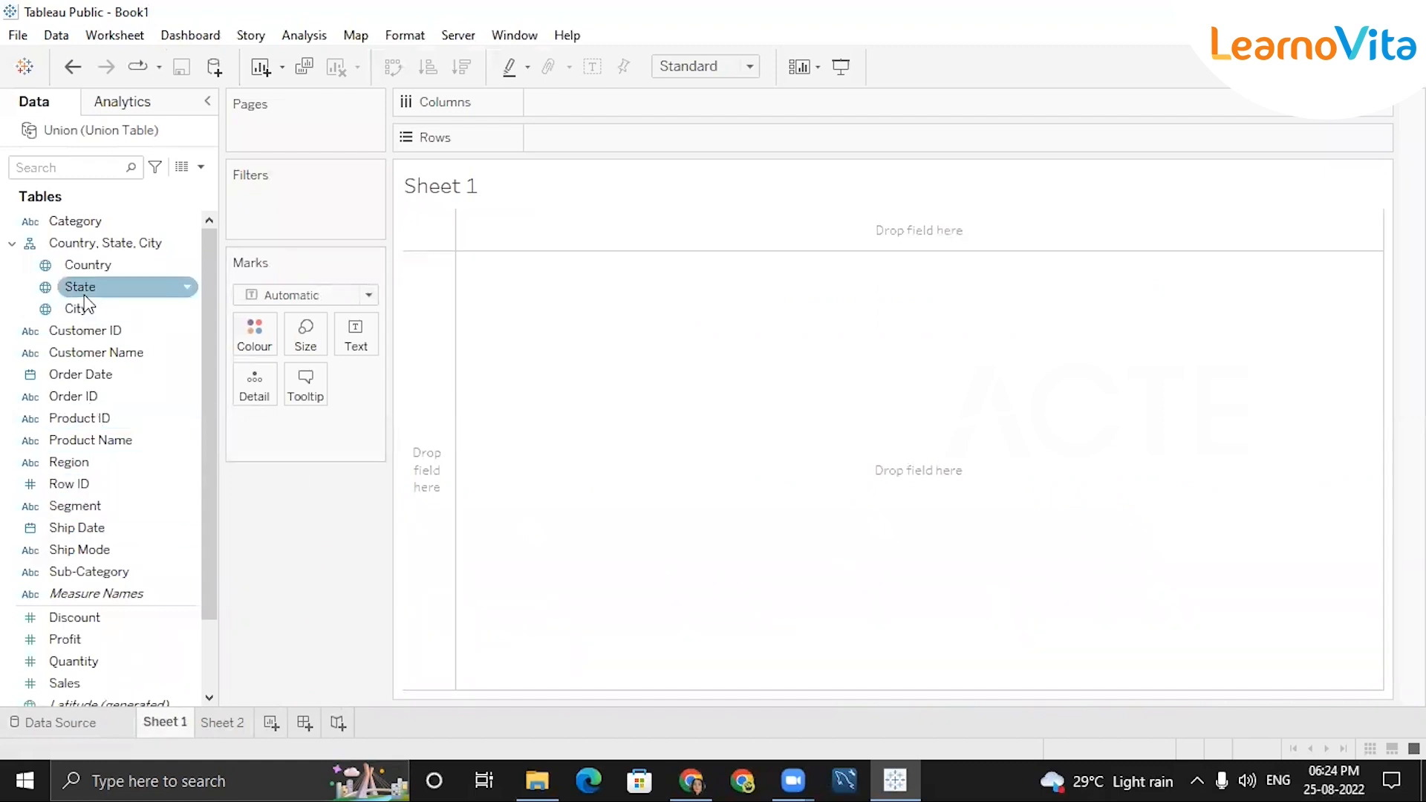
{"action": "left_click", "coordinate": [107, 271]}
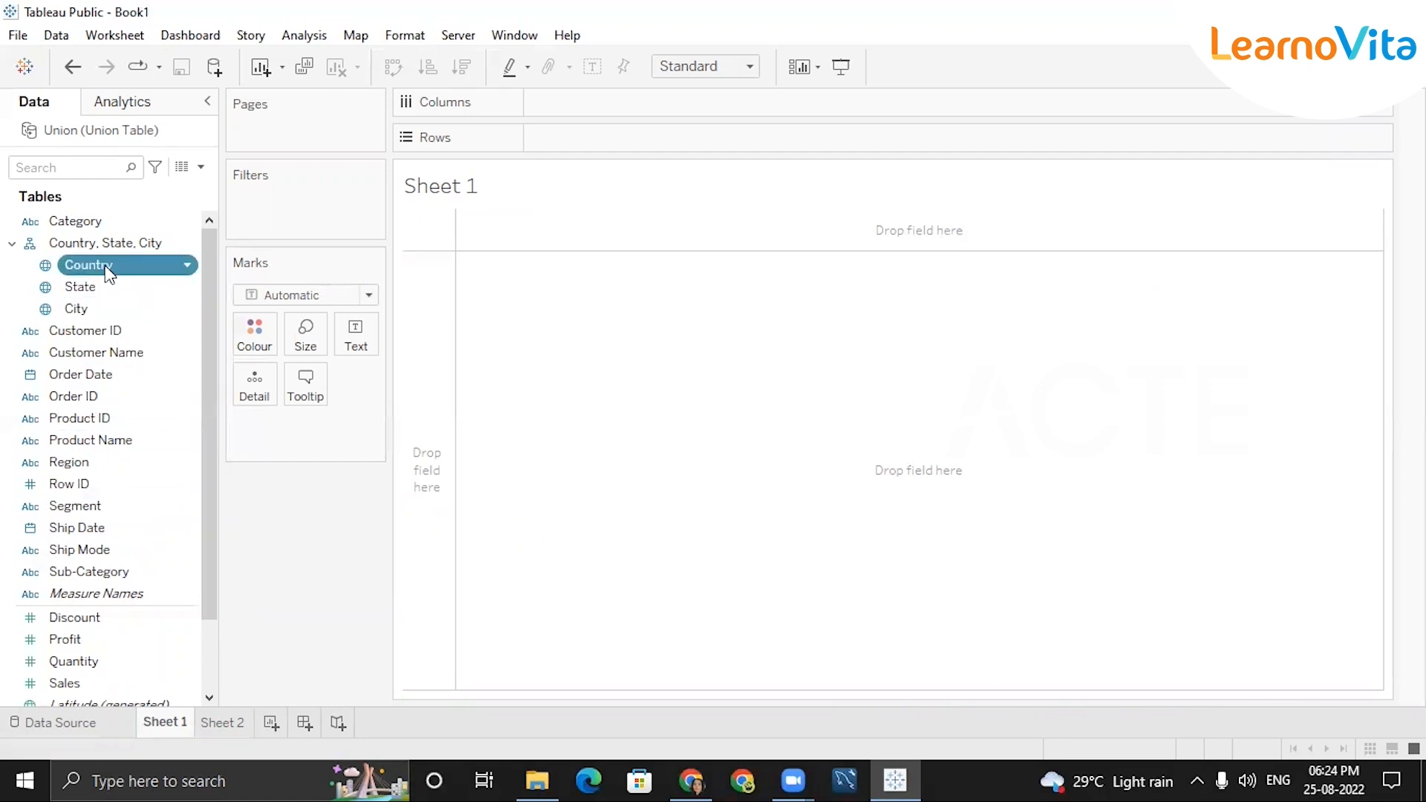
{"action": "left_click_drag", "start_coordinate": [100, 269], "coordinate": [574, 513]}
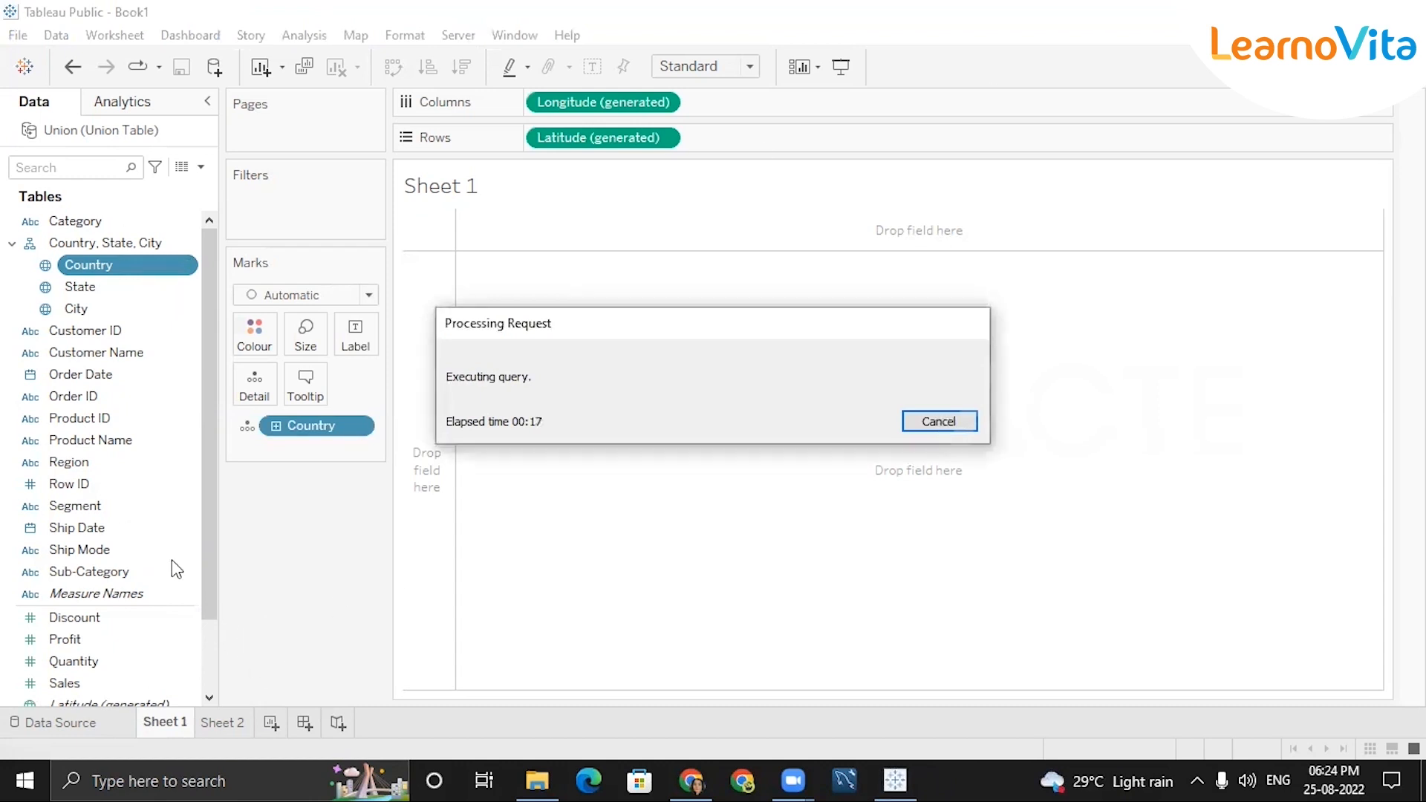
{"action": "left_click", "coordinate": [113, 646]}
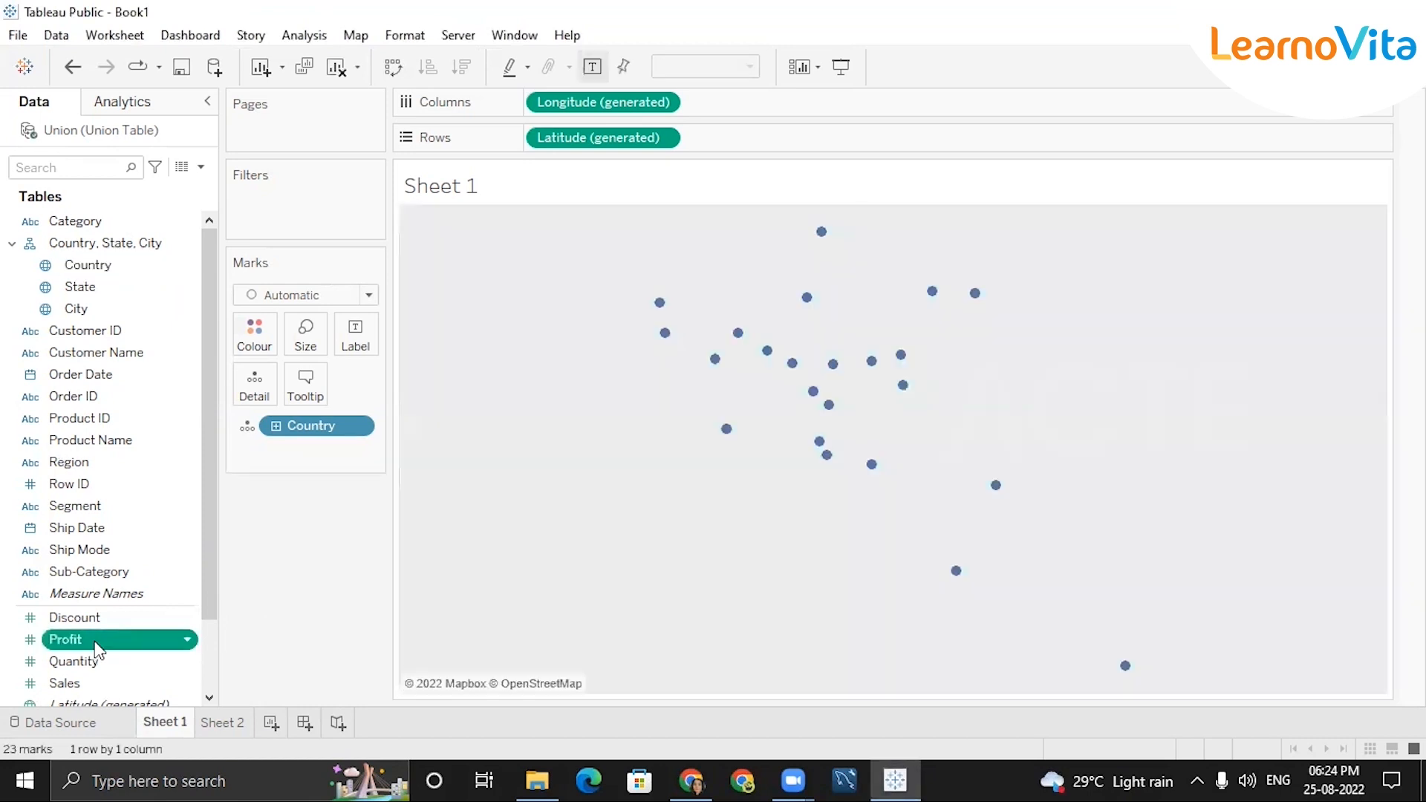
{"action": "double_click", "coordinate": [95, 641]}
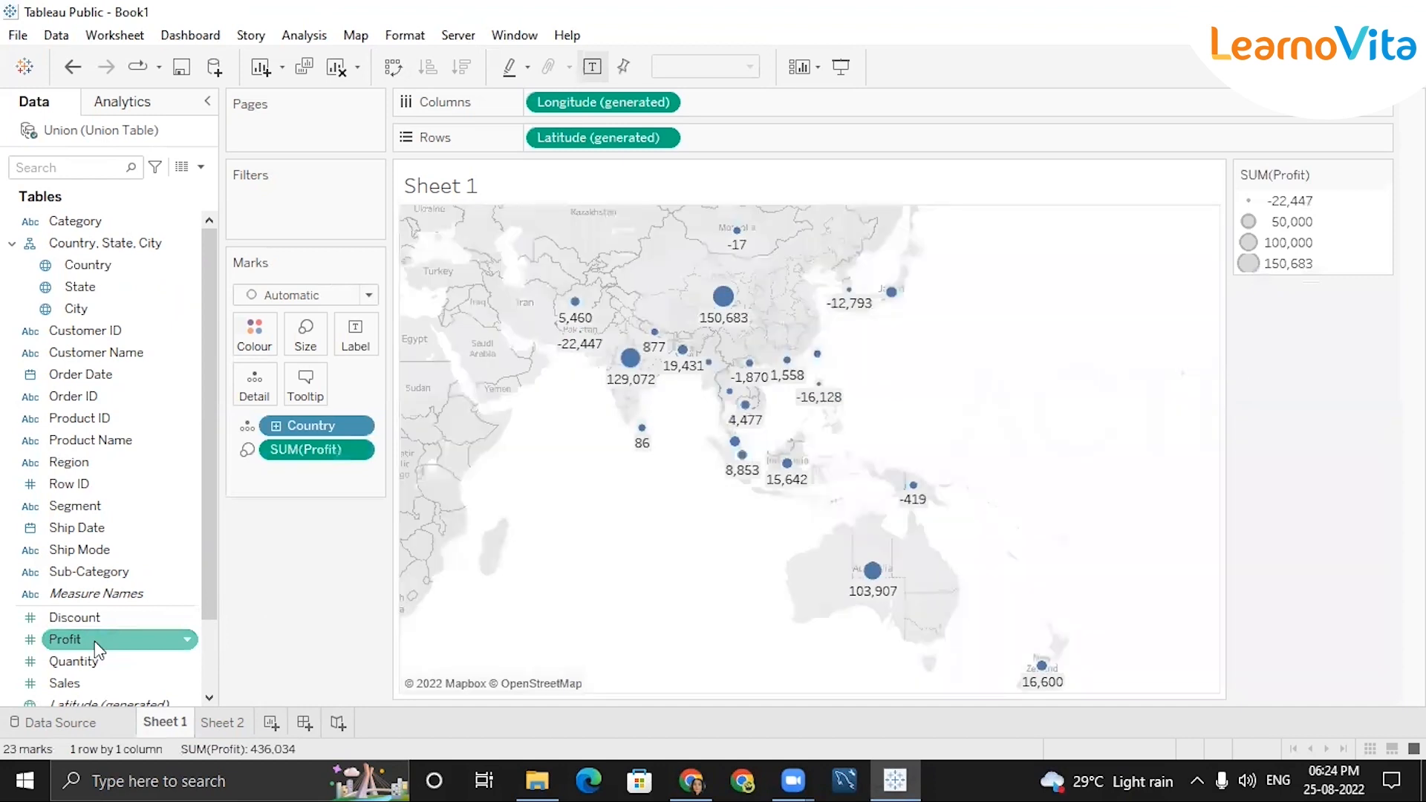
Remove Country from the marks and the generated Longitude and Latitude fields from the columns and rows of Sheet 1.
{"action": "left_click", "coordinate": [360, 427]}
{"action": "left_click", "coordinate": [319, 757]}
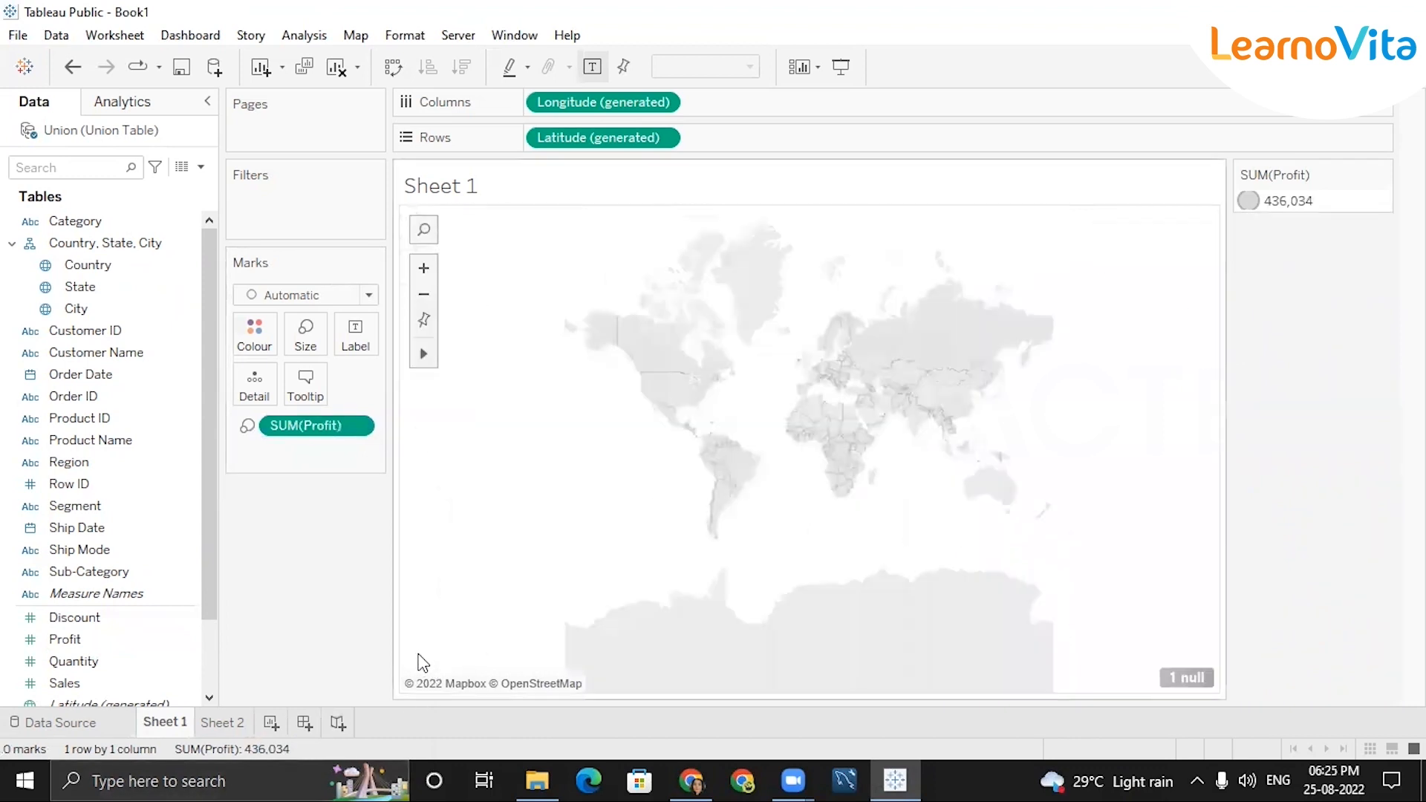
{"action": "left_click", "coordinate": [663, 102]}
{"action": "left_click", "coordinate": [587, 278]}
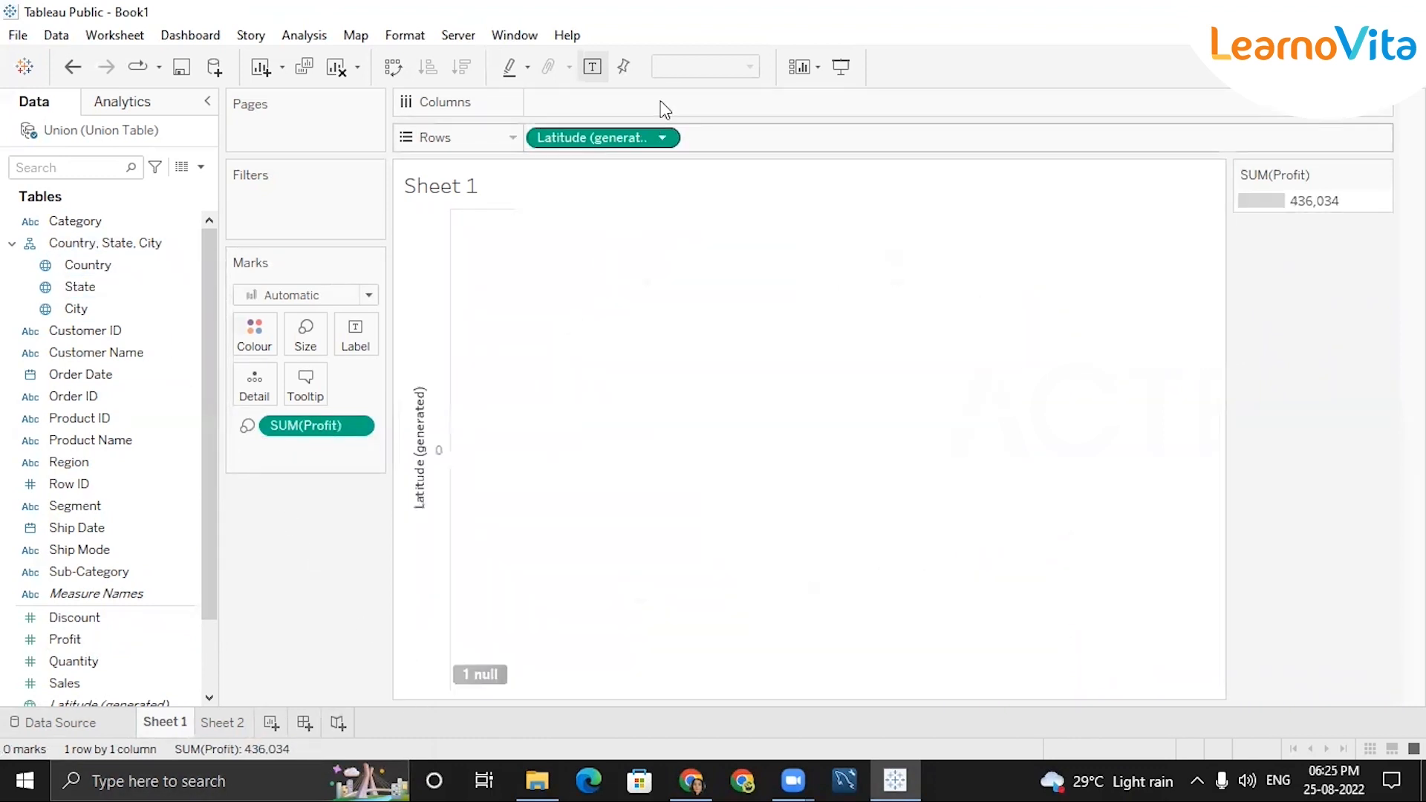
{"action": "left_click", "coordinate": [662, 138]}
{"action": "left_click", "coordinate": [587, 331]}
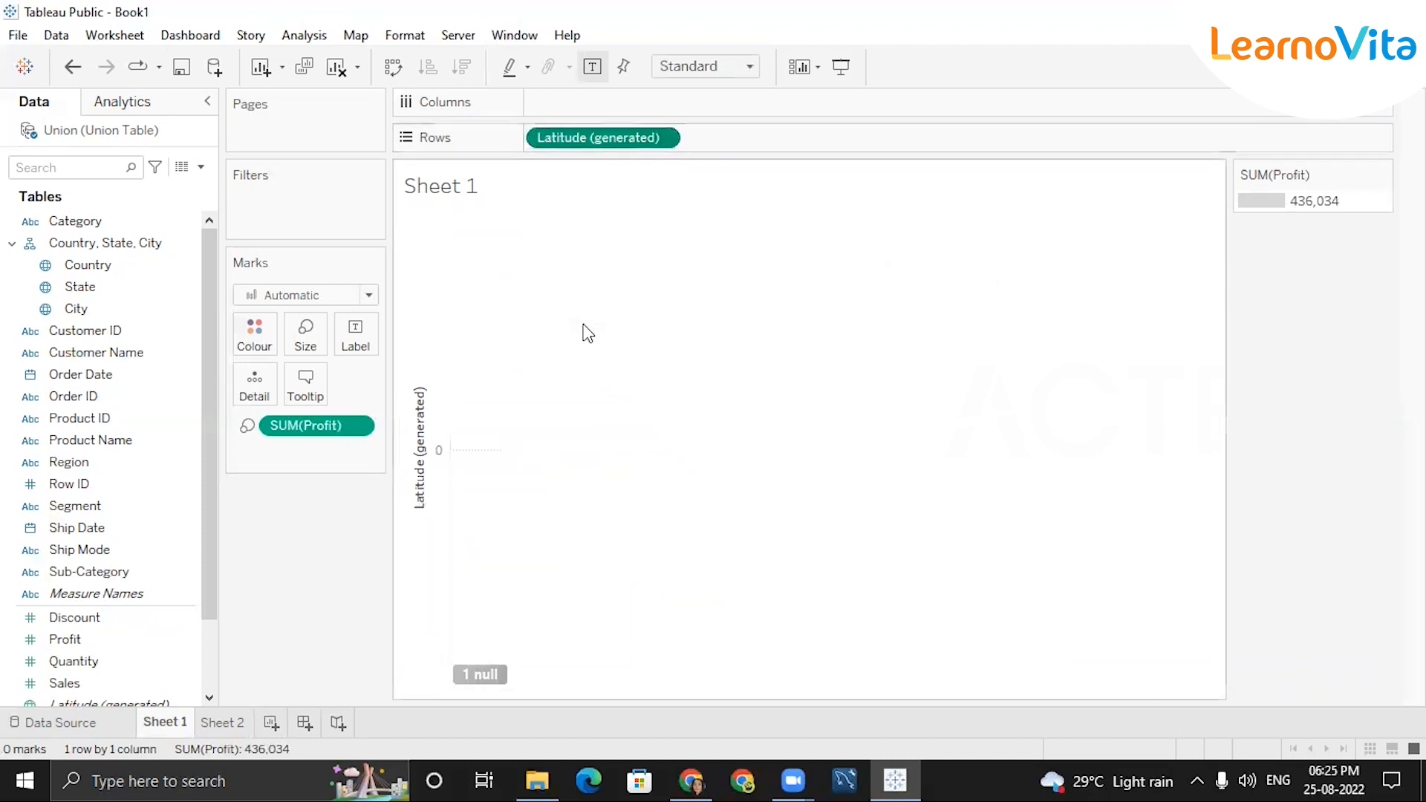
{"action": "left_click", "coordinate": [662, 138]}
{"action": "left_click", "coordinate": [619, 332]}
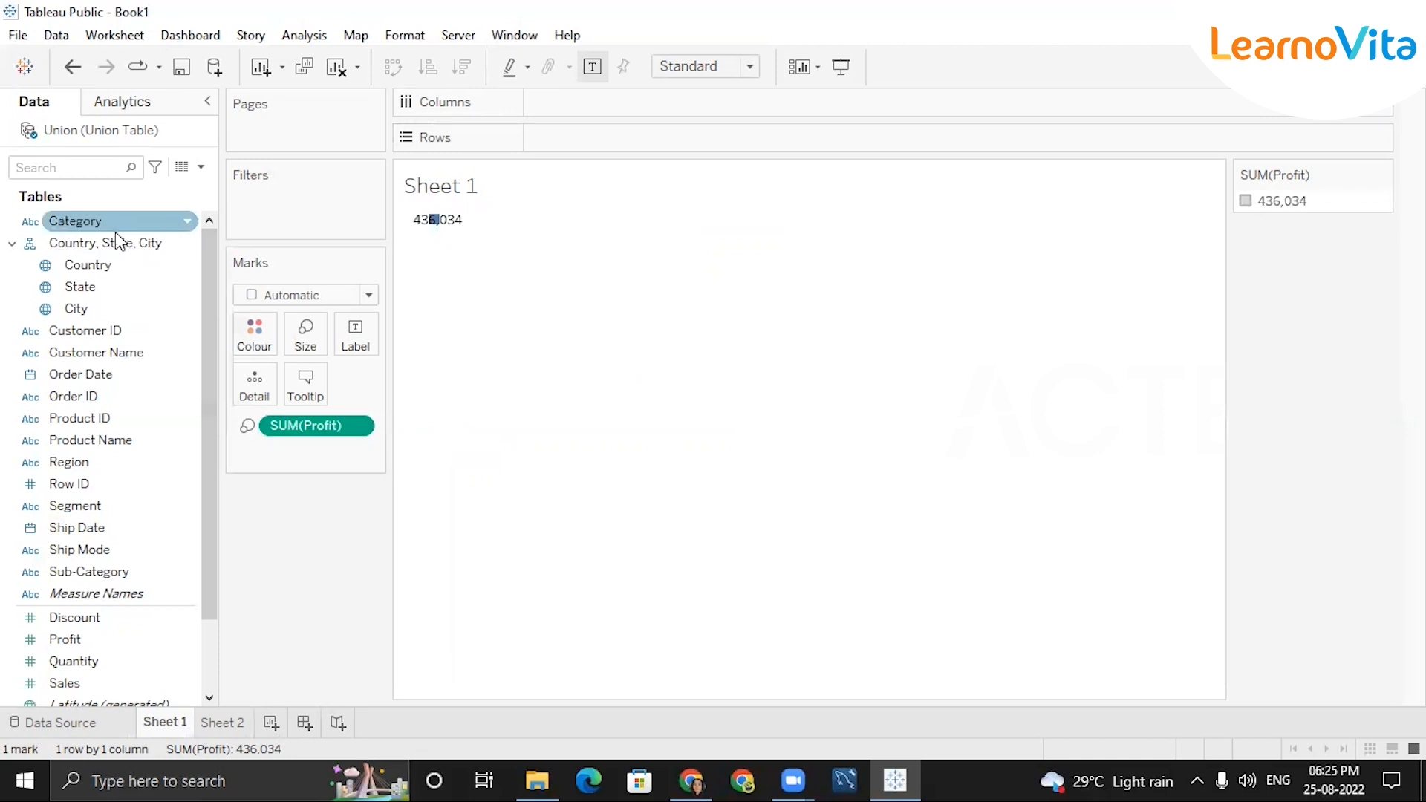
Add Country to the Profit view again and change the chart to a filled map coloured by Profit.
{"action": "double_click", "coordinate": [102, 265]}
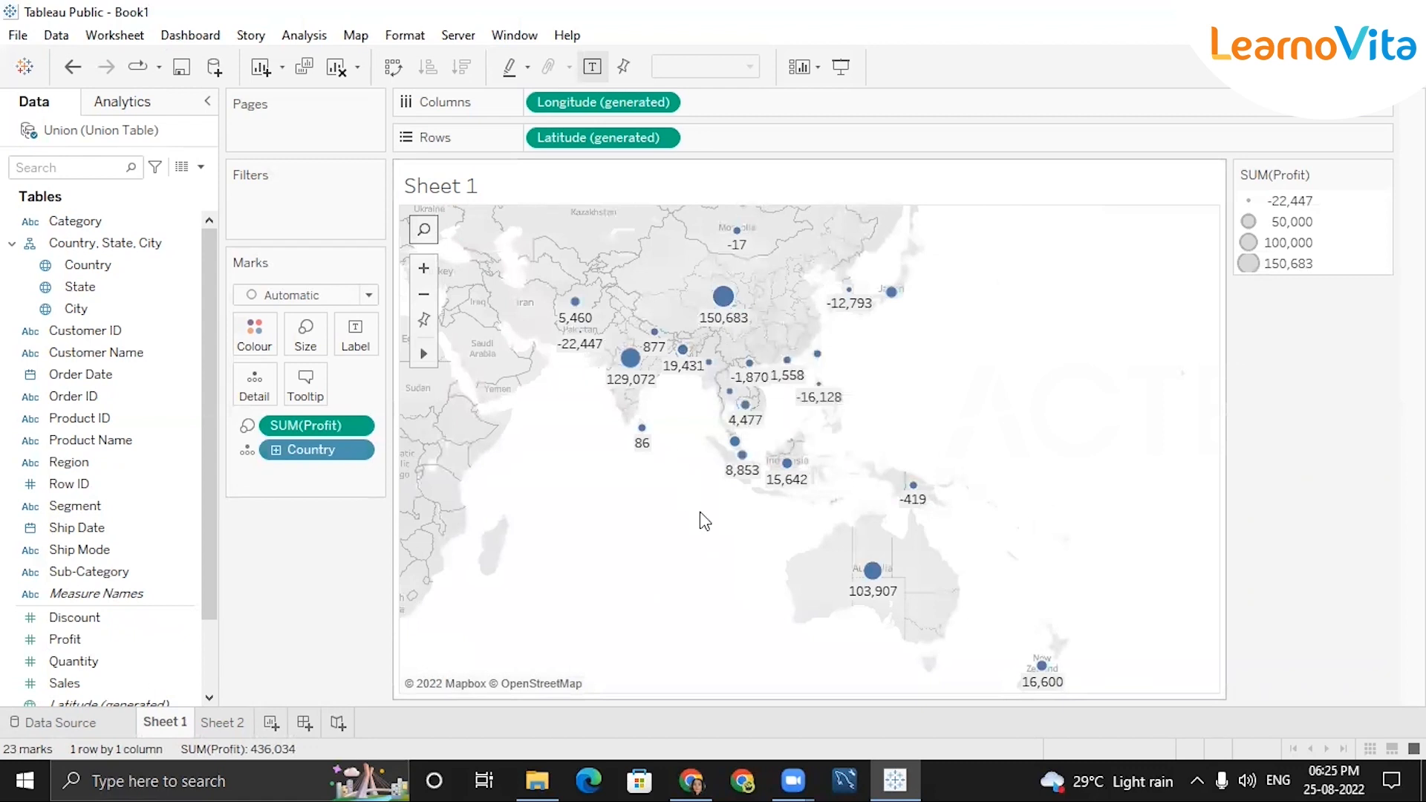
{"action": "left_click", "coordinate": [1381, 67]}
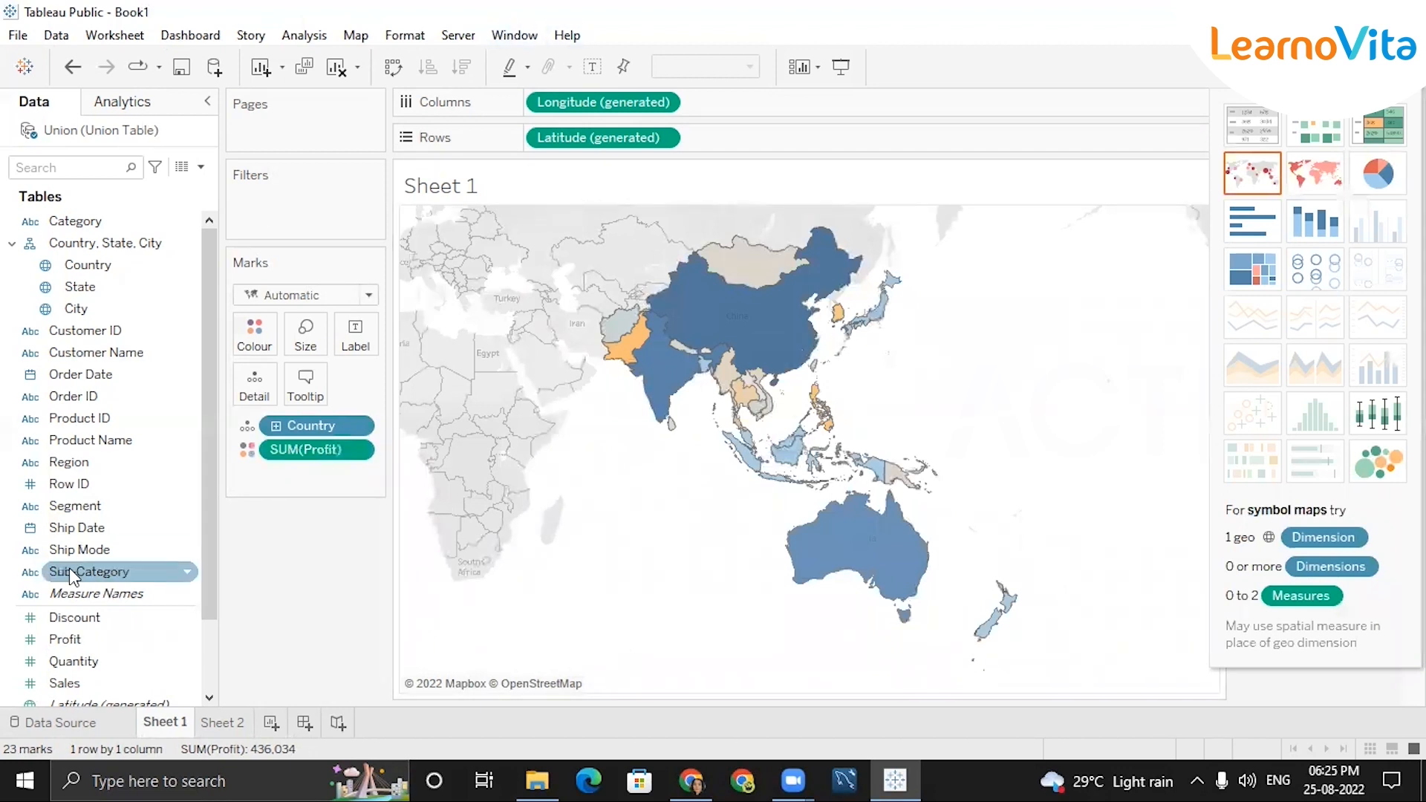
{"action": "left_click_drag", "start_coordinate": [100, 502], "coordinate": [697, 188]}
{"action": "left_click_drag", "start_coordinate": [1374, 66], "coordinate": [194, 302]}
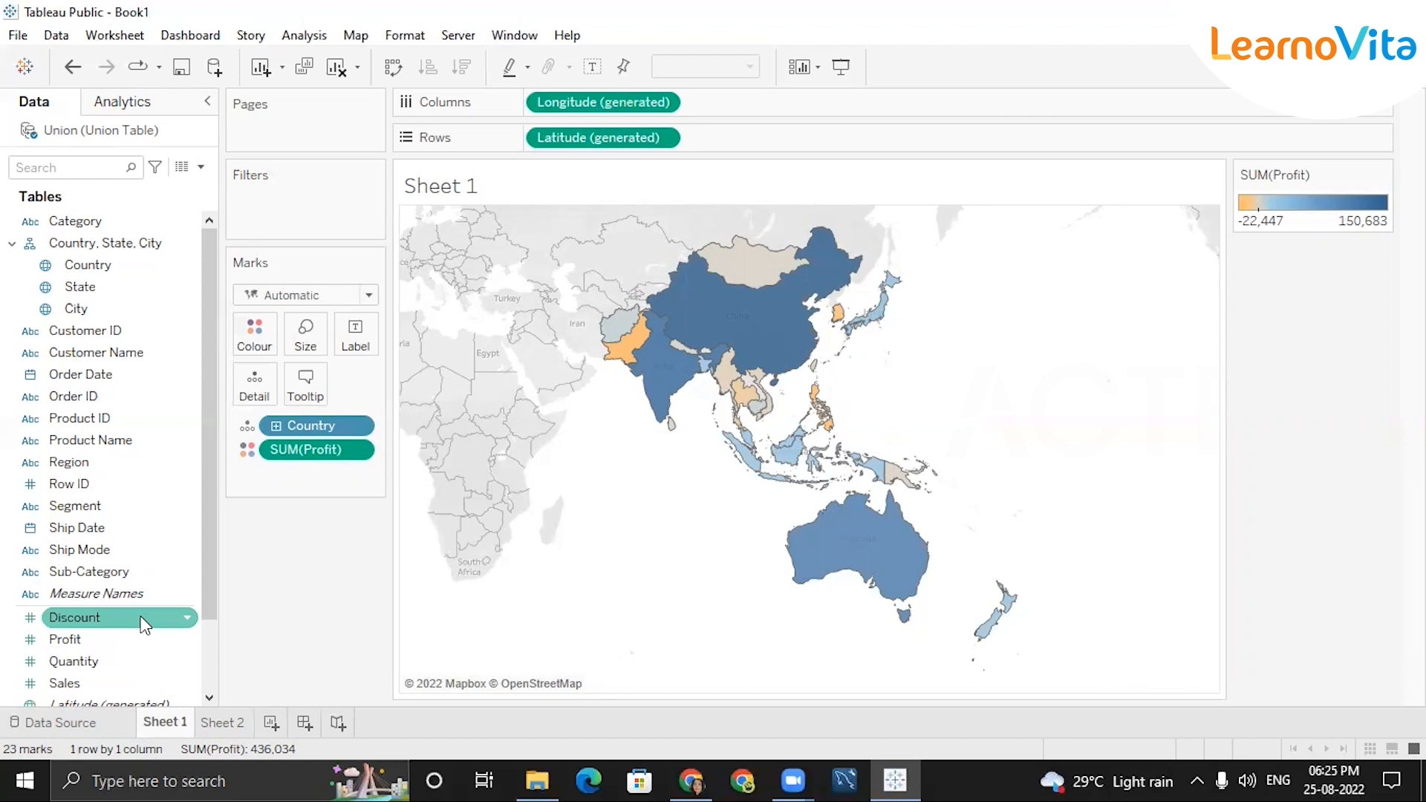
Filter the map by Segment with all values selected, and show the Segment filter beside the map.
{"action": "left_click_drag", "start_coordinate": [89, 506], "coordinate": [279, 201]}
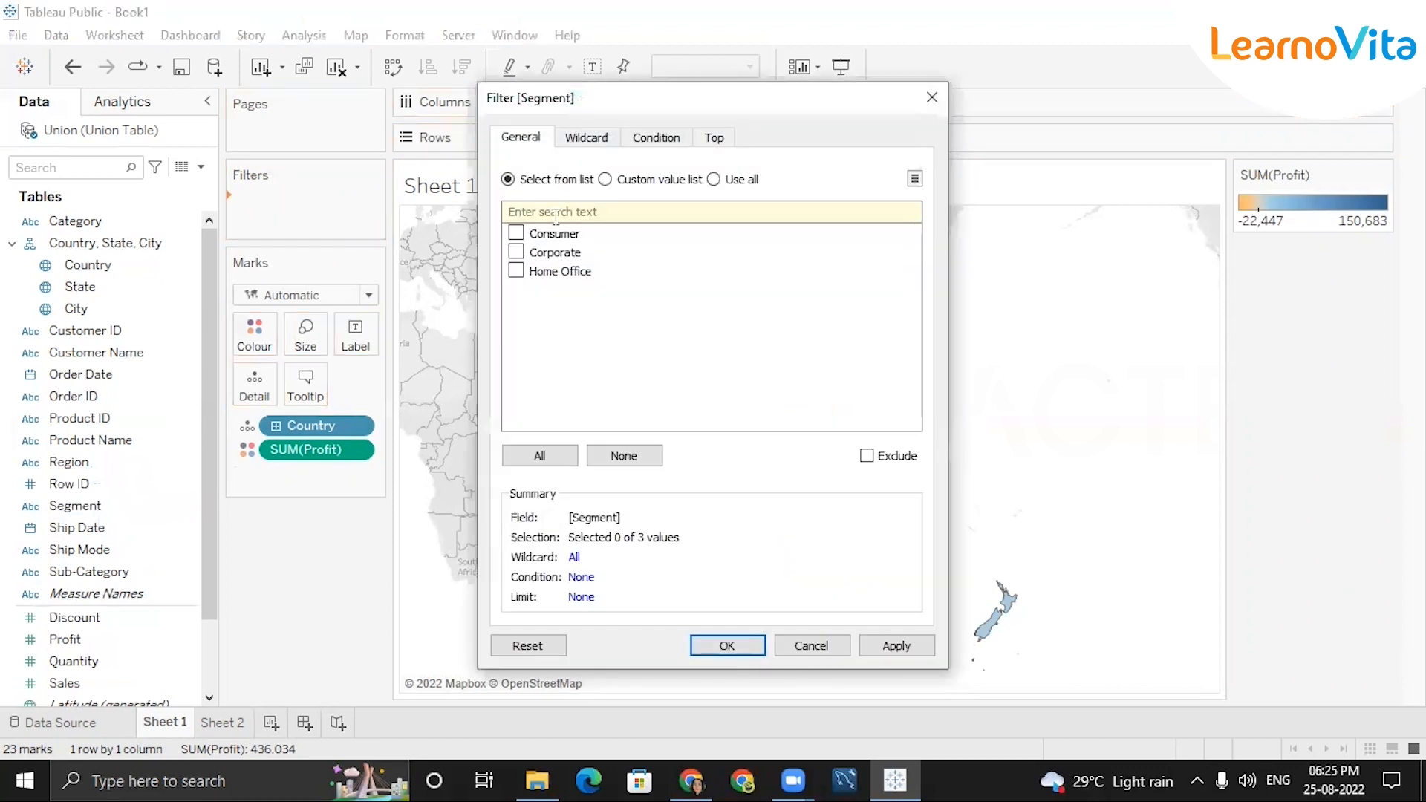
{"action": "left_click", "coordinate": [541, 458]}
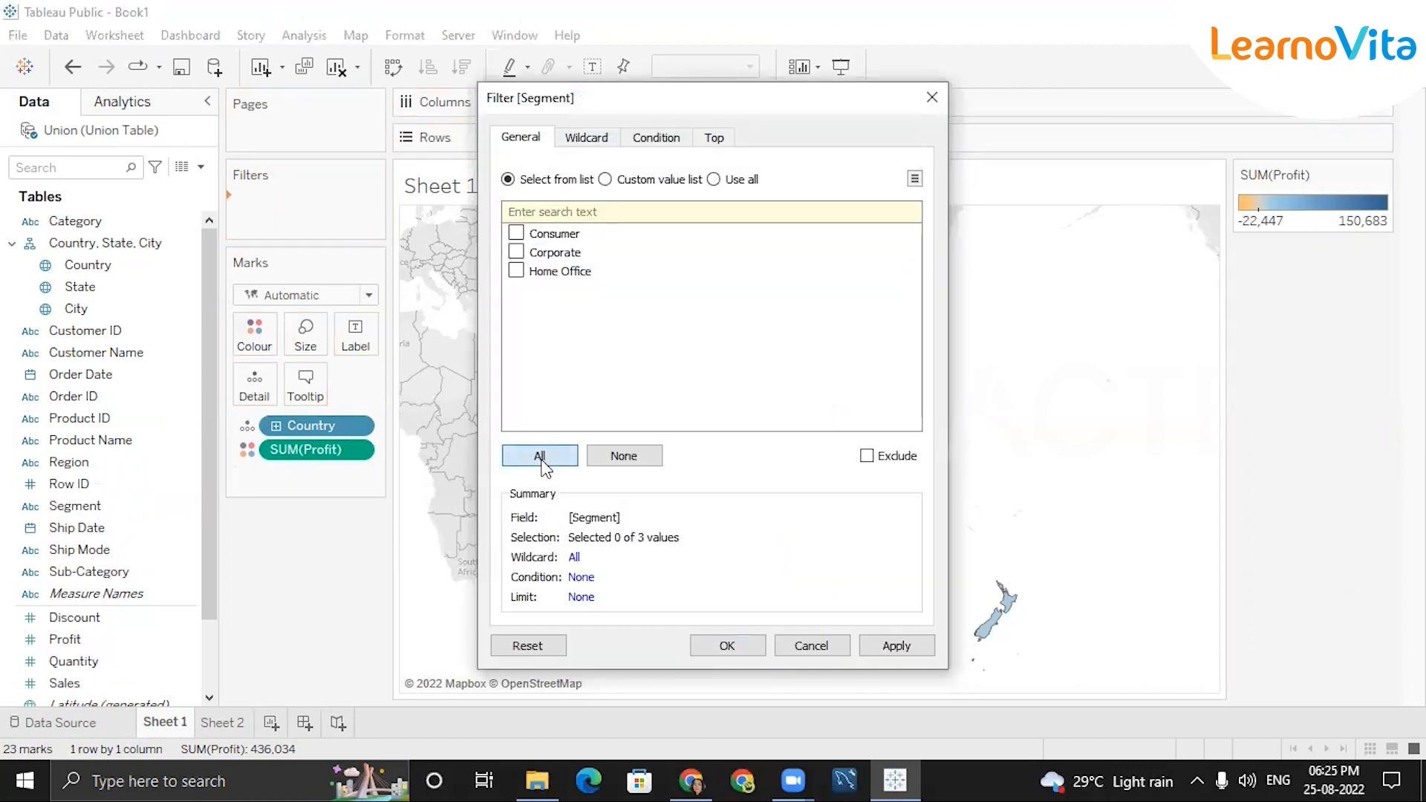
{"action": "left_click", "coordinate": [726, 647]}
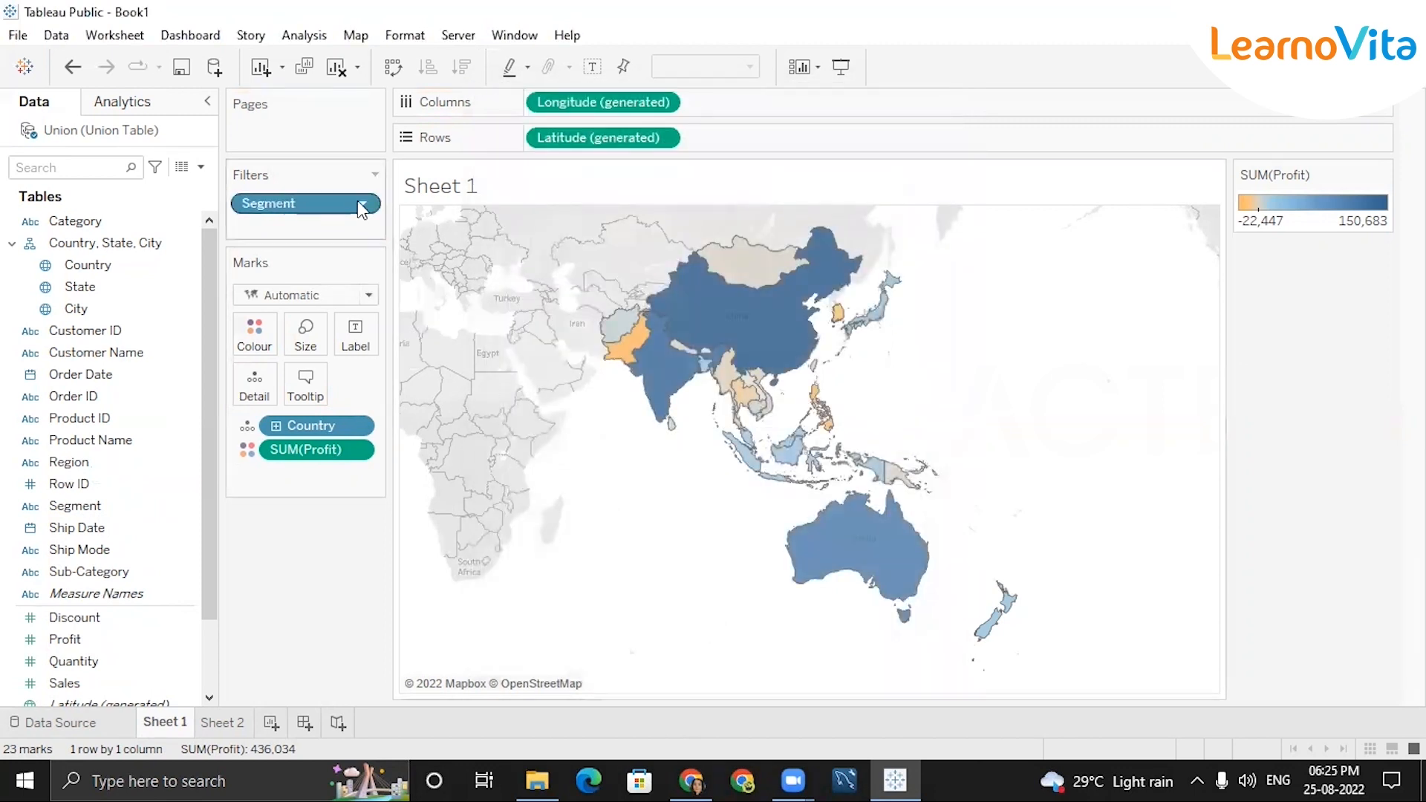
{"action": "left_click", "coordinate": [367, 205]}
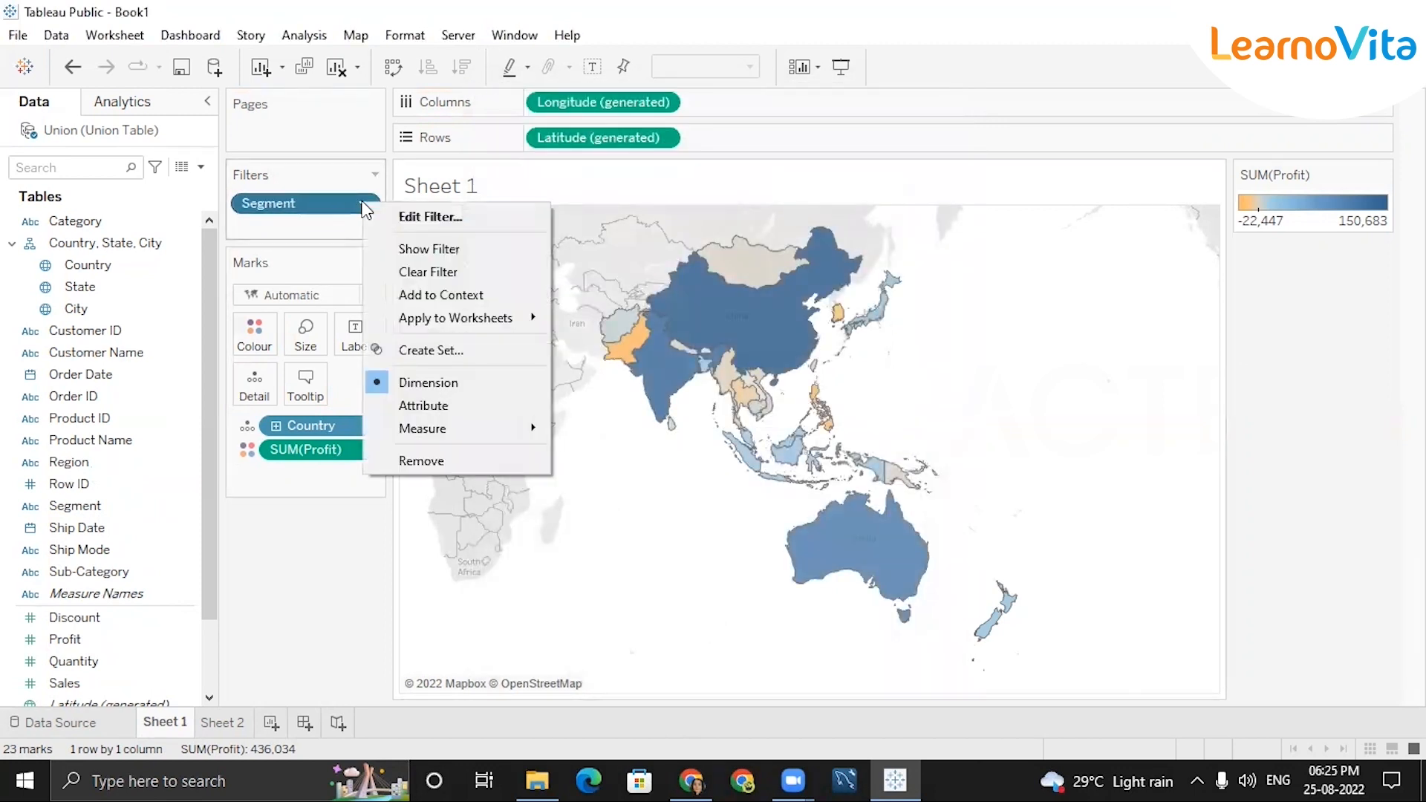
{"action": "left_click", "coordinate": [411, 249]}
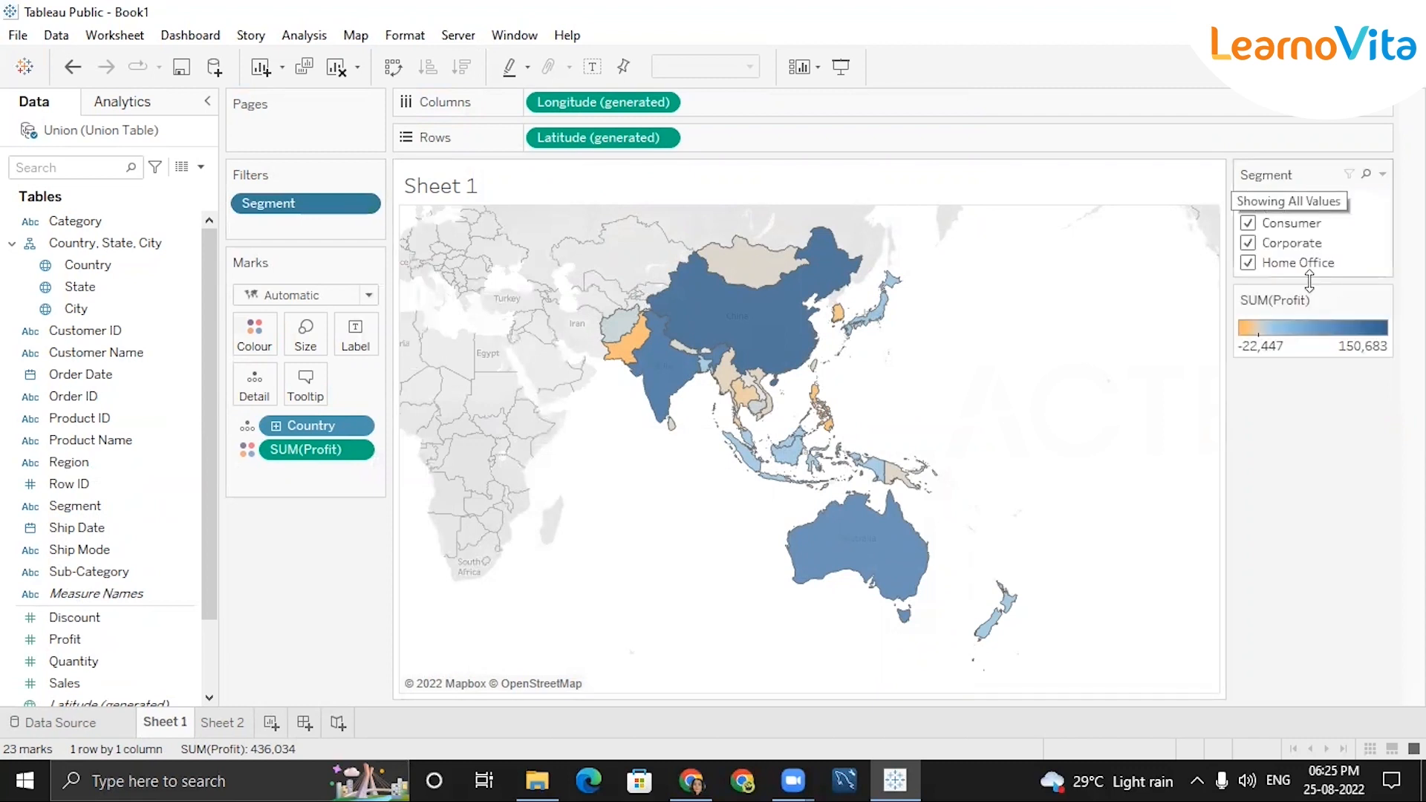
Change the Segment filter beside the map to a single-value list.
{"action": "left_click", "coordinate": [1383, 177]}
{"action": "left_click", "coordinate": [1383, 177]}
{"action": "left_click", "coordinate": [1383, 176]}
{"action": "left_click", "coordinate": [1383, 176]}
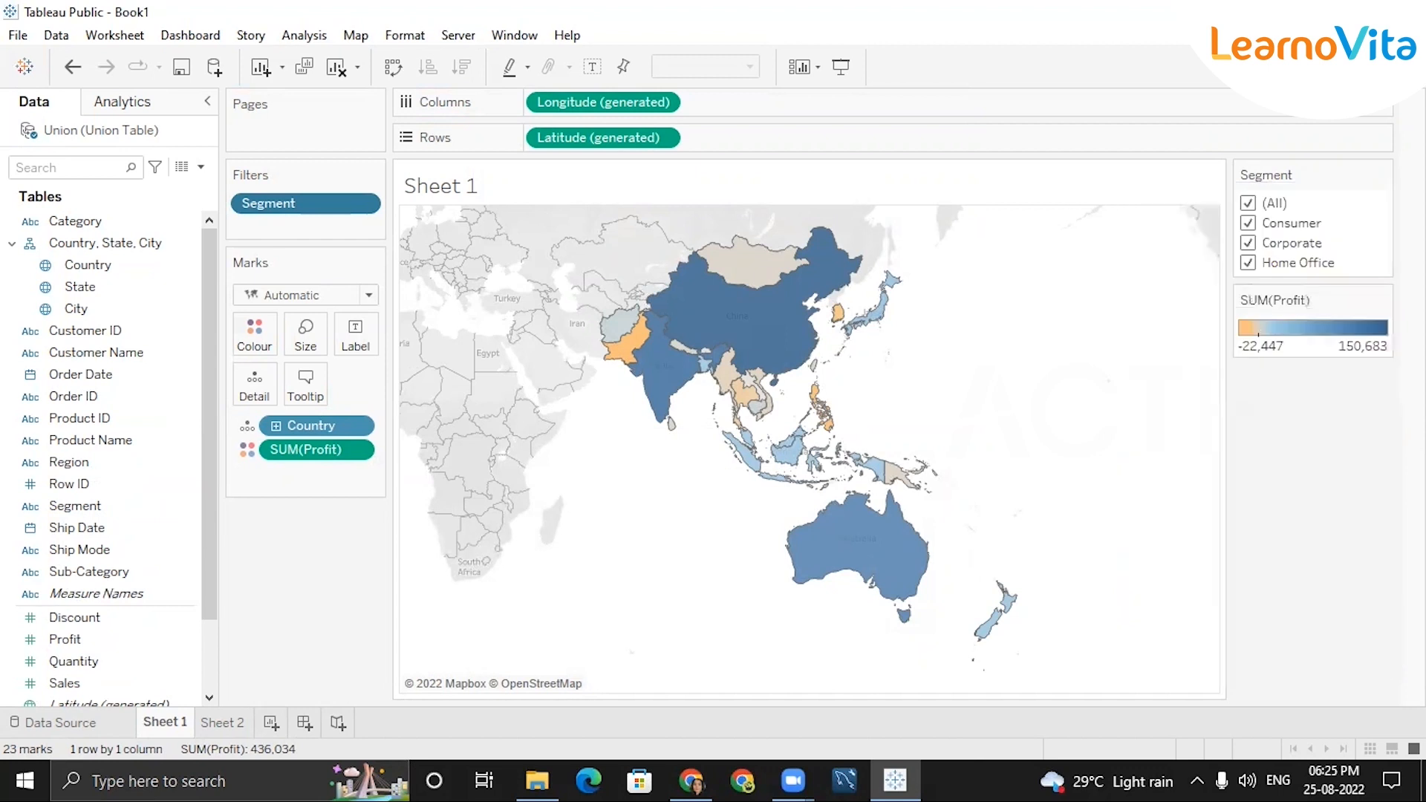
{"action": "left_click", "coordinate": [1382, 175]}
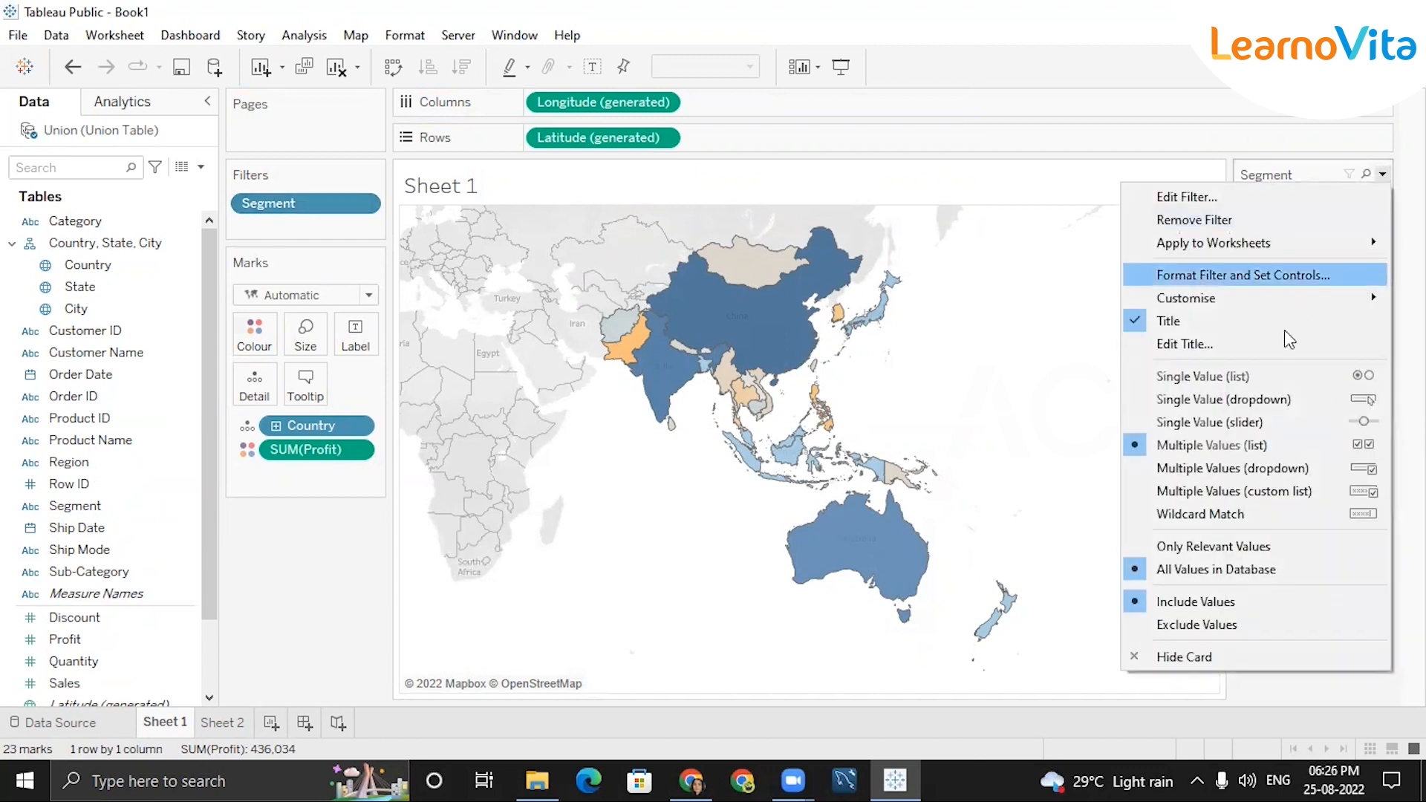
{"action": "left_click", "coordinate": [1206, 383]}
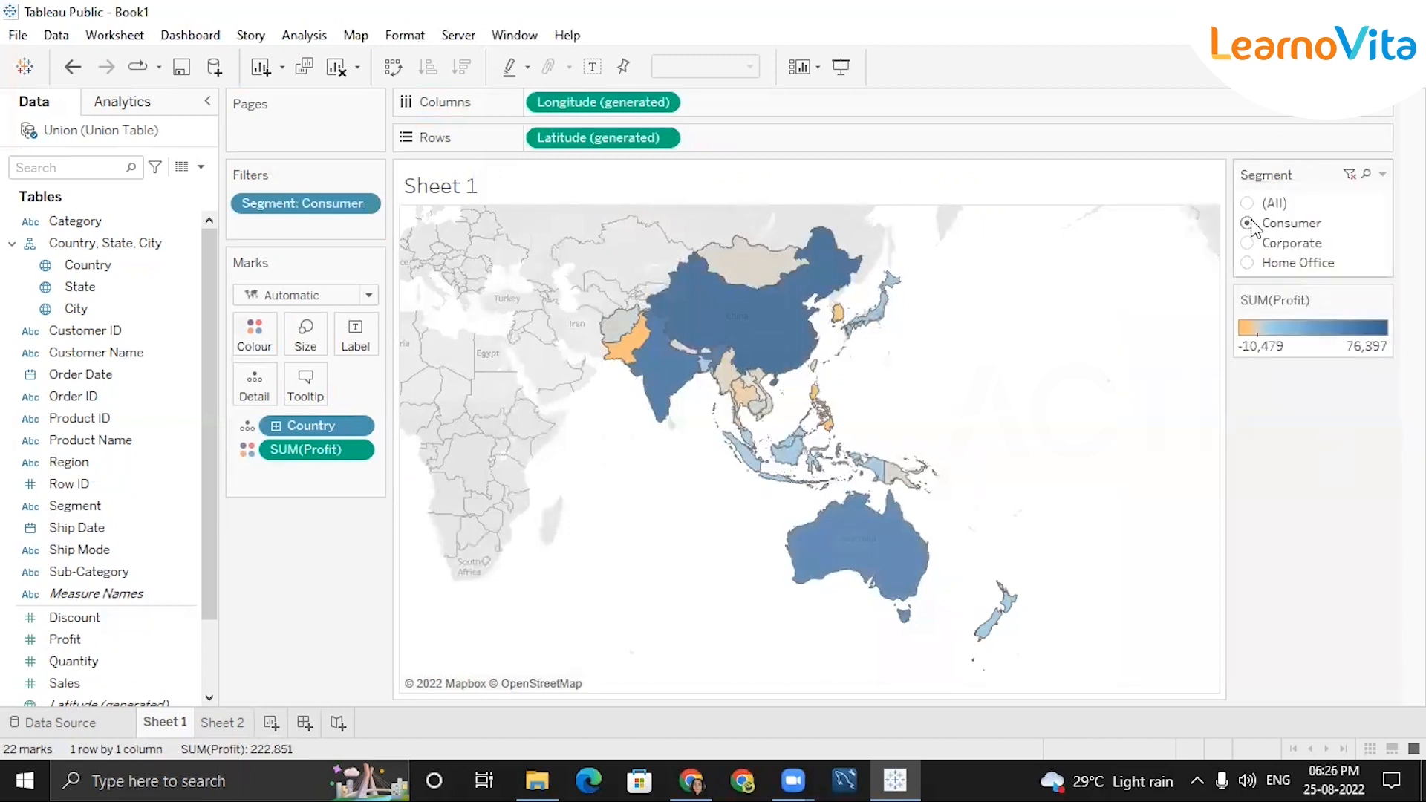
Try the Corporate and Home Office segments in the Segment filter, and finish with all segments selected.
{"action": "left_click", "coordinate": [1249, 243]}
{"action": "left_click", "coordinate": [1249, 262]}
{"action": "key", "text": "ctrl+z"}
{"action": "left_click", "coordinate": [1248, 203]}
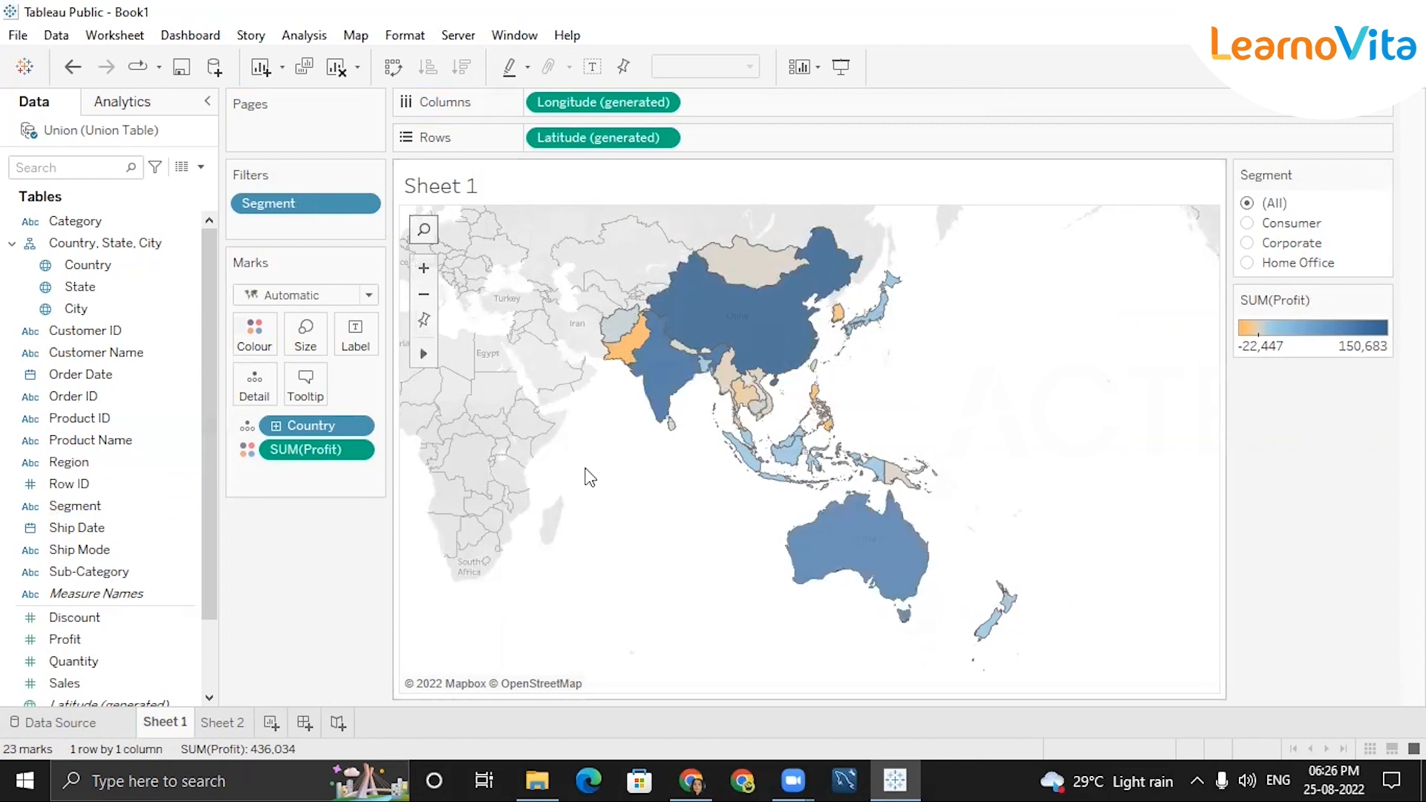
Label the countries on the profit map with their names, using the Country field instead of profit values.
{"action": "left_click", "coordinate": [608, 72]}
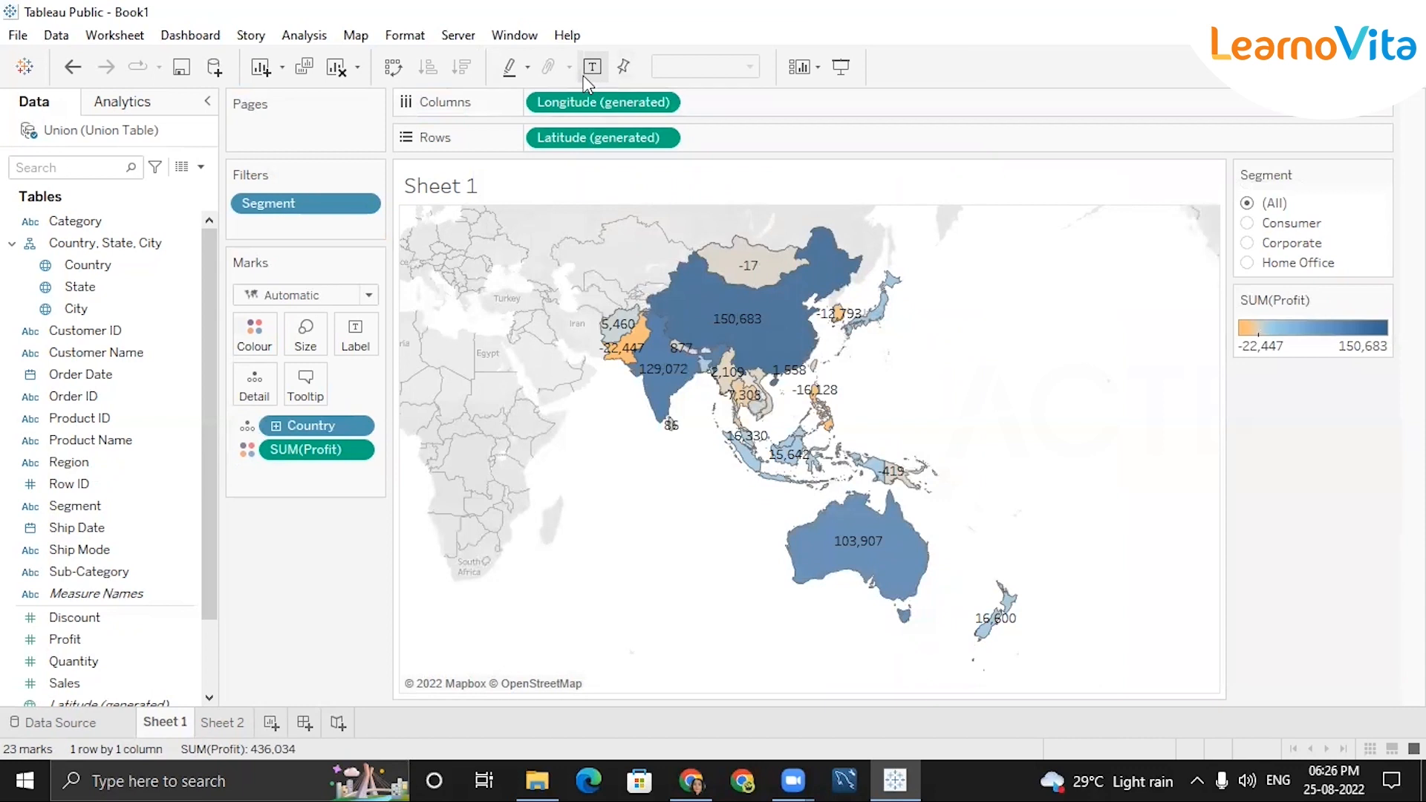
{"action": "left_click", "coordinate": [592, 71]}
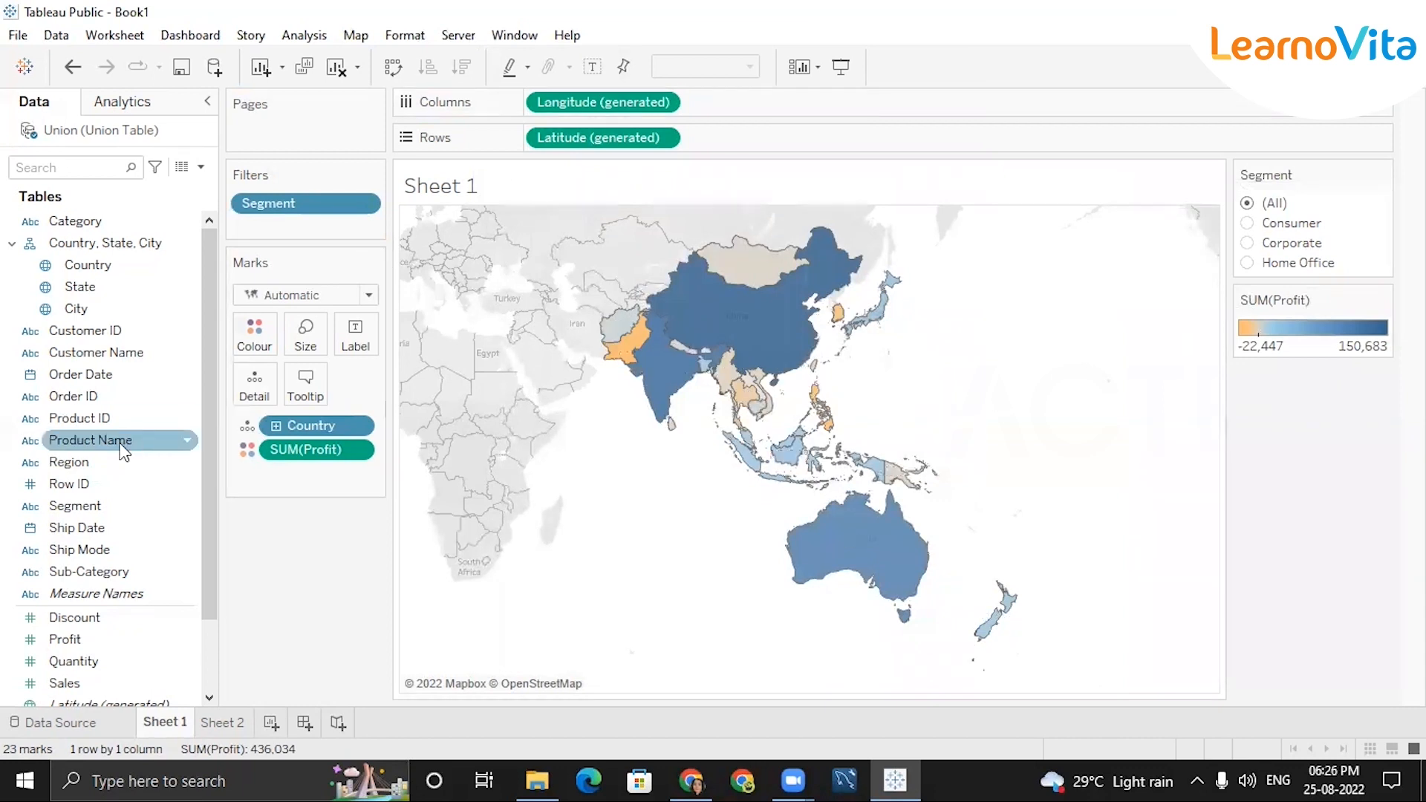
{"action": "left_click_drag", "start_coordinate": [134, 279], "coordinate": [358, 338]}
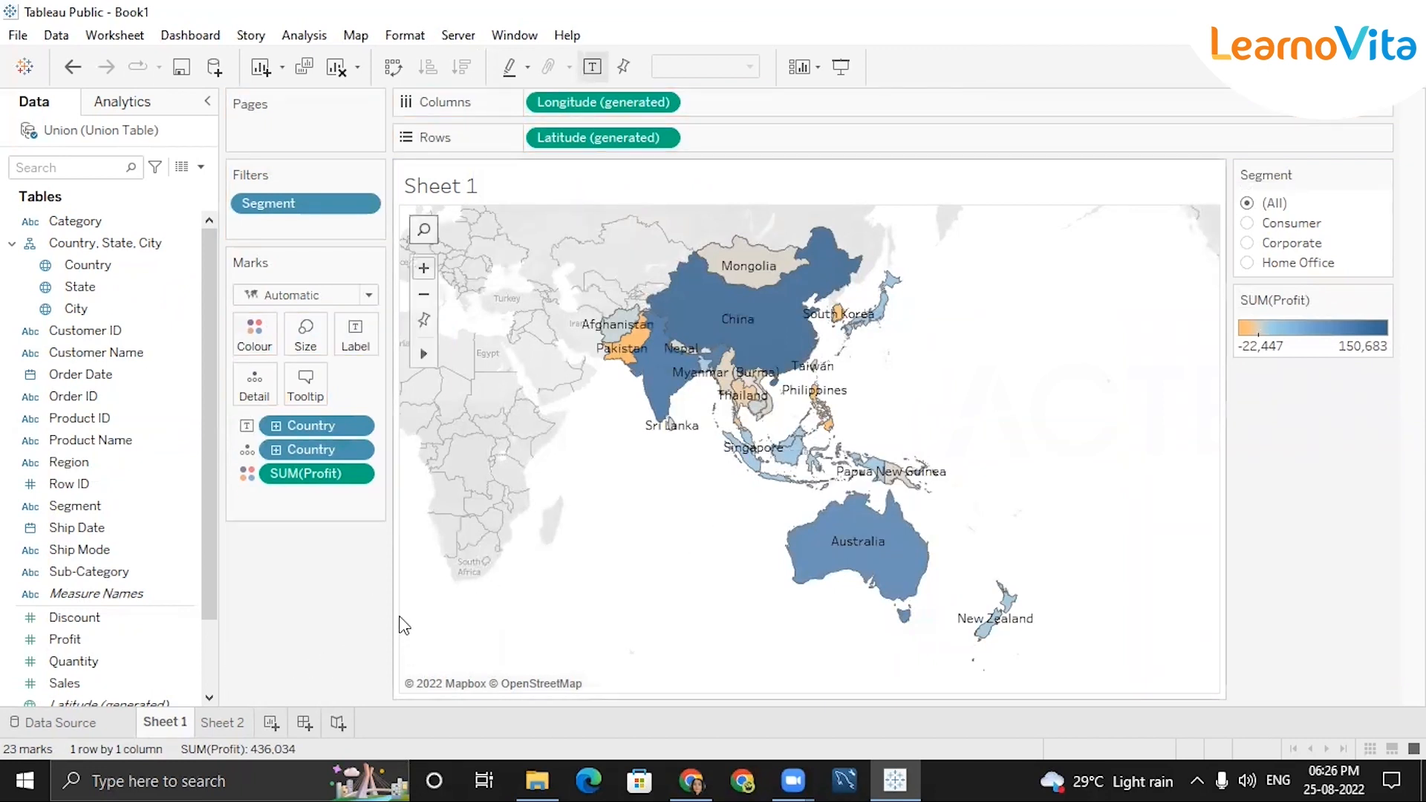
Rename Sheet 1 as "Country Profit".
{"action": "double_click", "coordinate": [169, 723]}
{"action": "type", "text": "Country "}
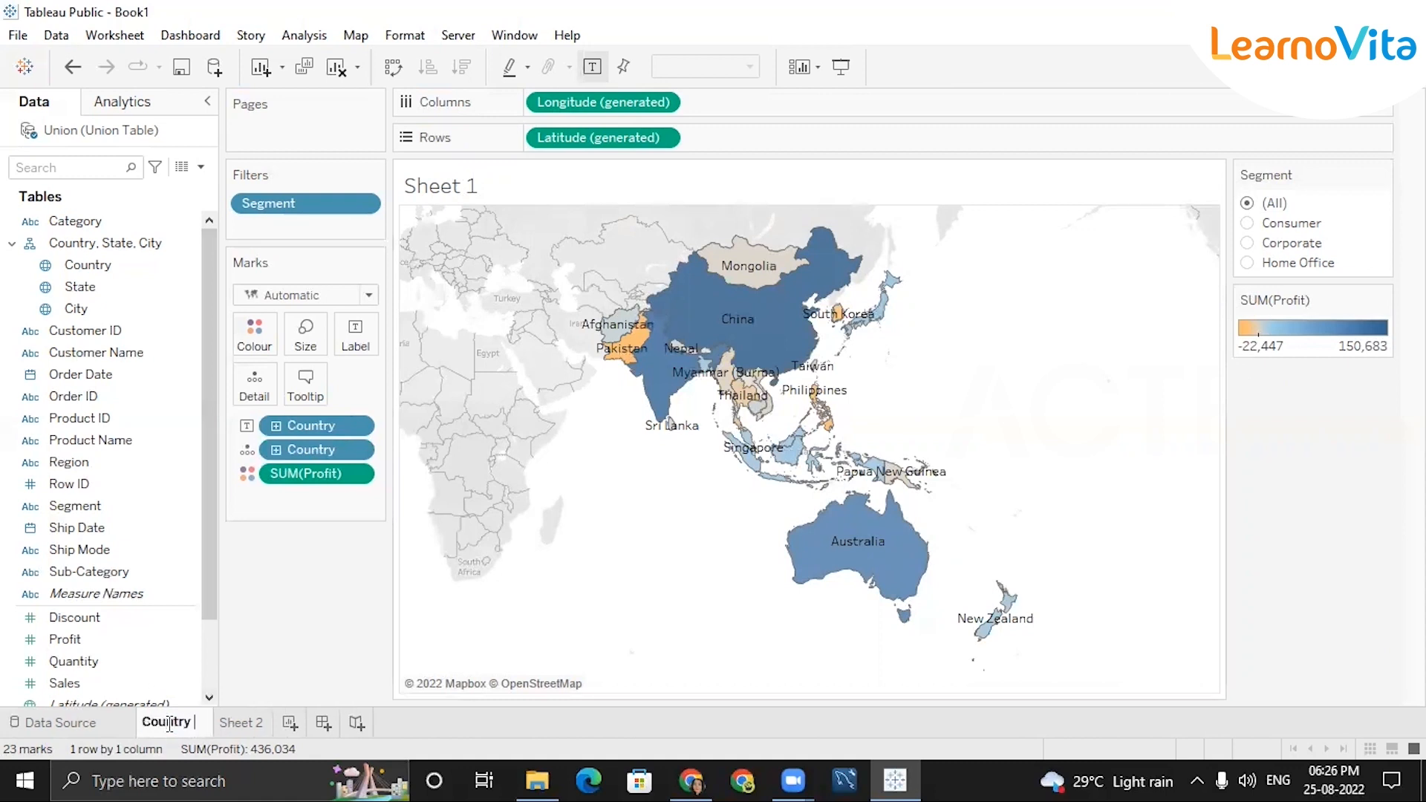
{"action": "type", "text": "Profit"}
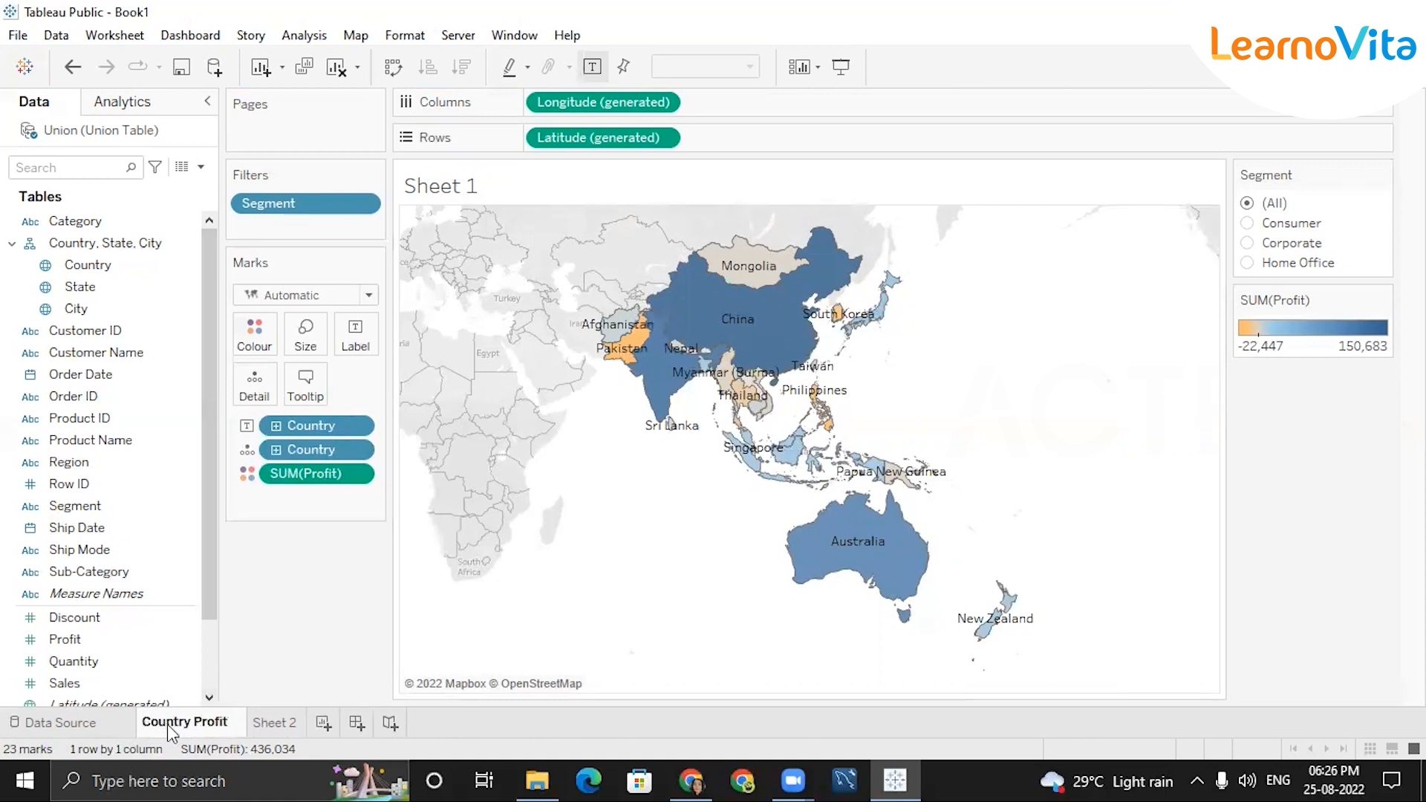
{"action": "key", "text": "Return"}
Build a horizontal bar chart of Profit by Sub-Category on Sheet 2, sorted descending by Profit.
{"action": "left_click", "coordinate": [264, 723]}
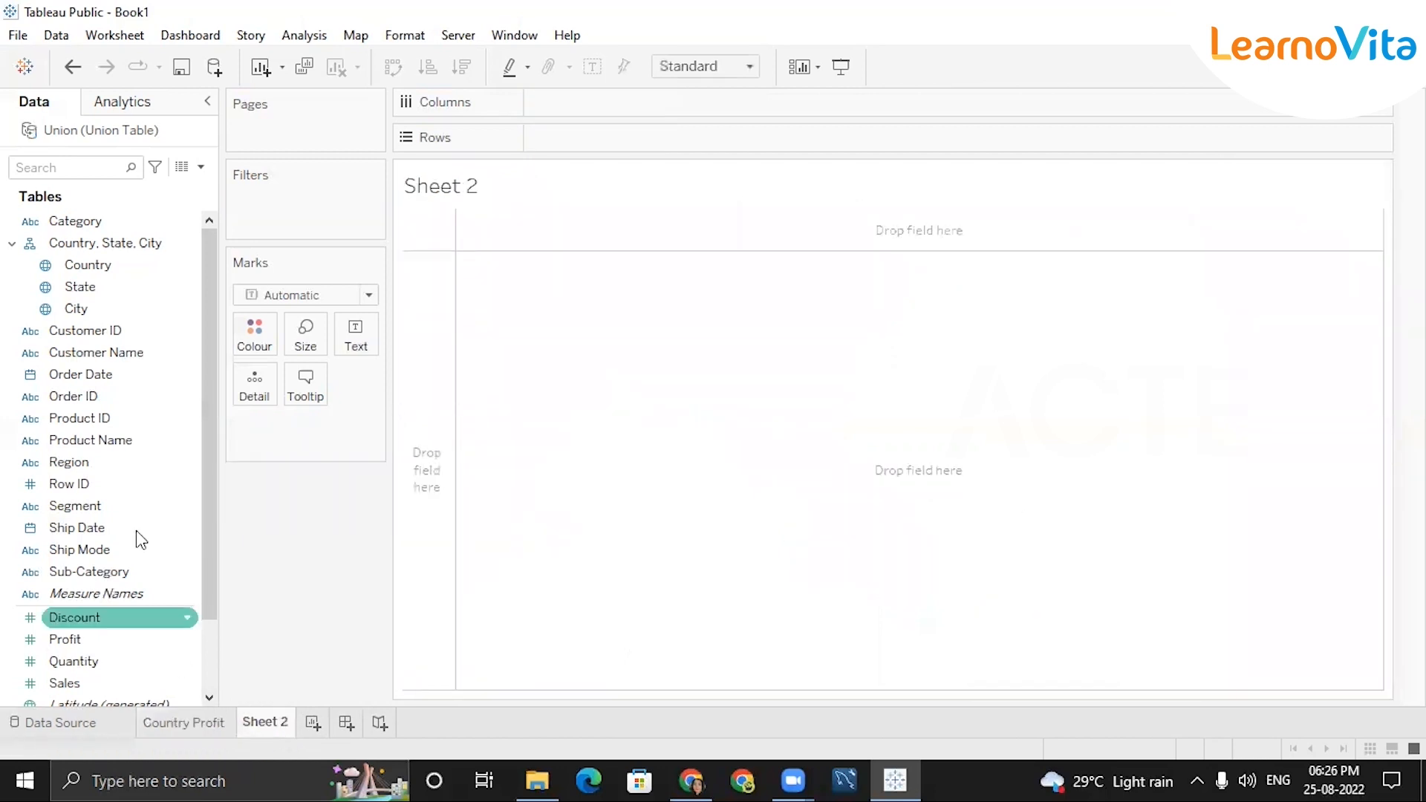
{"action": "double_click", "coordinate": [105, 575]}
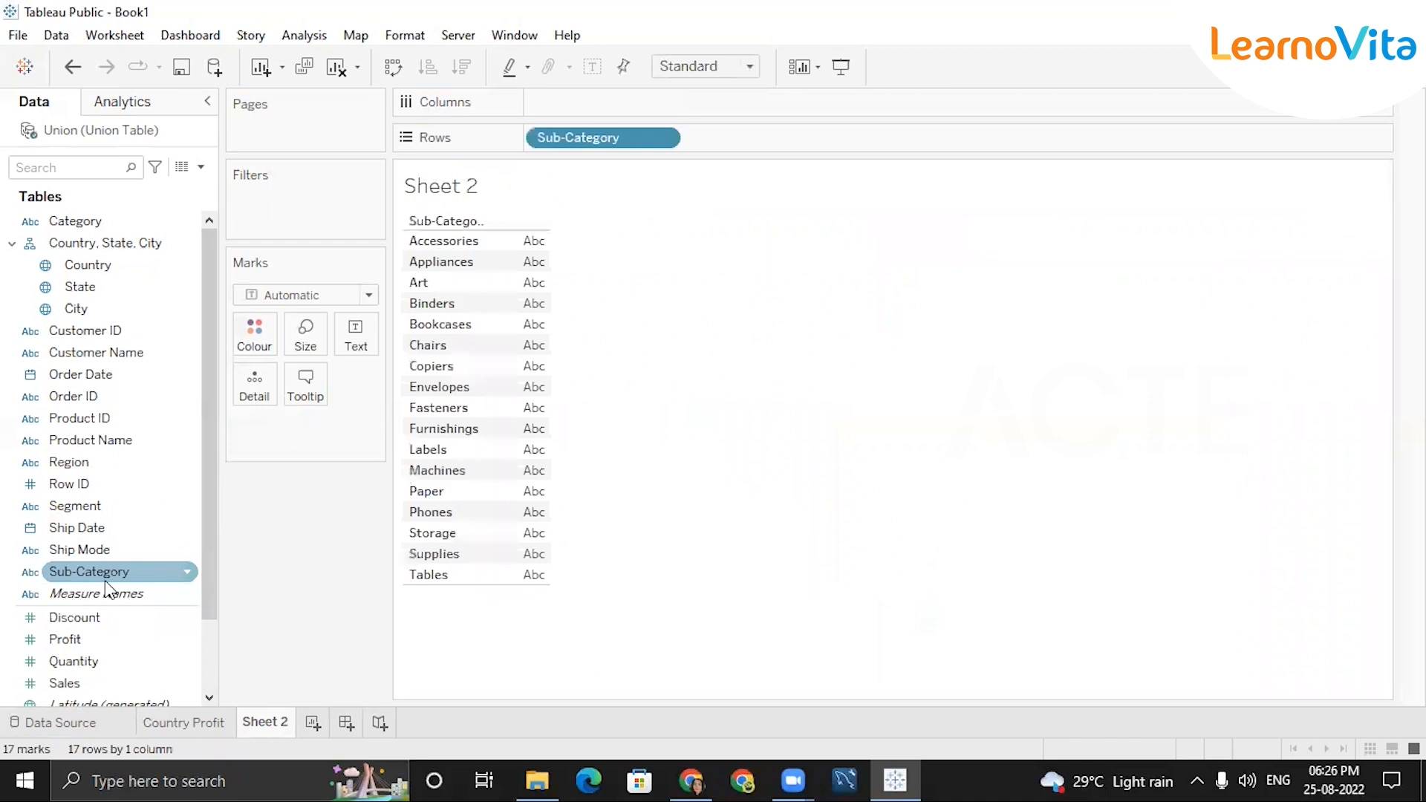
{"action": "double_click", "coordinate": [82, 638]}
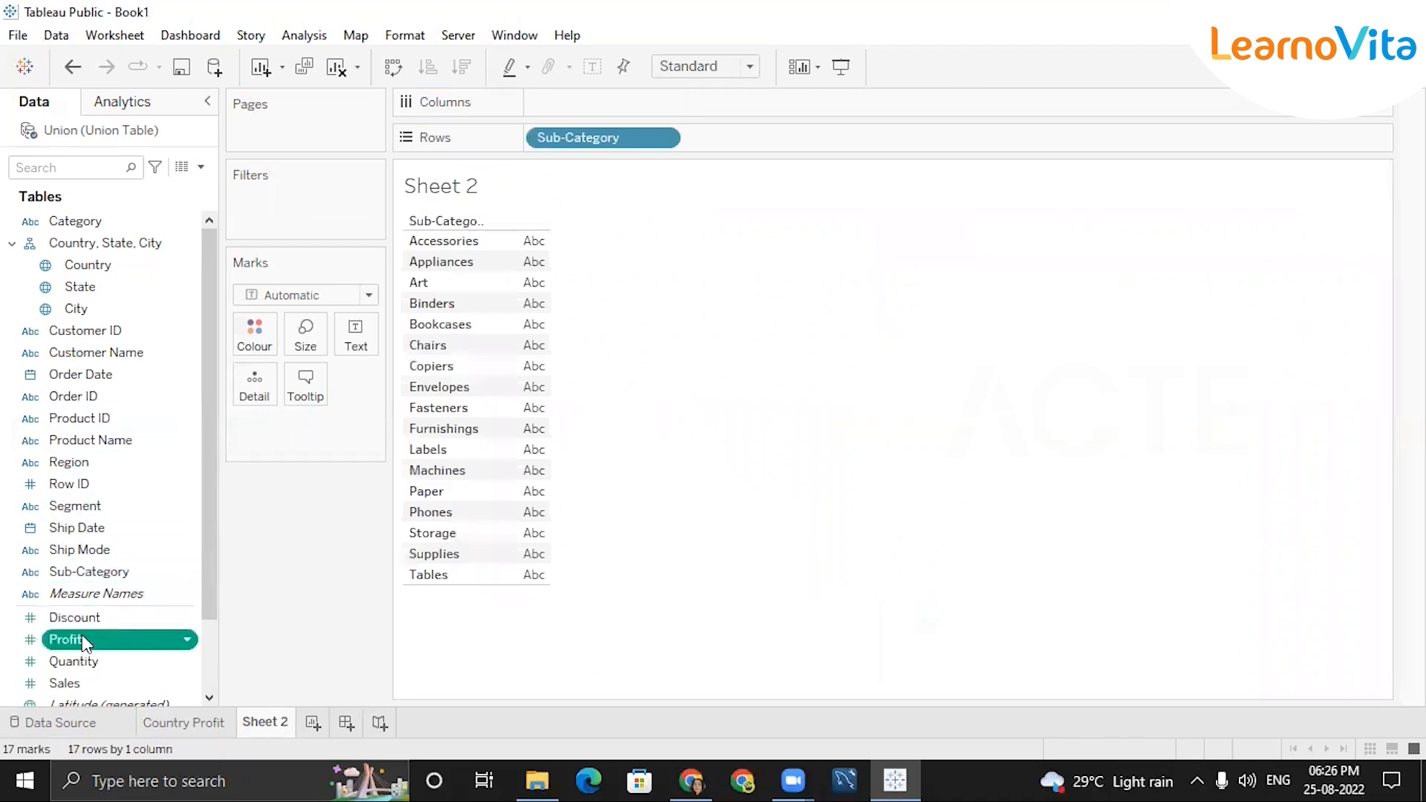
{"action": "left_click", "coordinate": [1381, 66]}
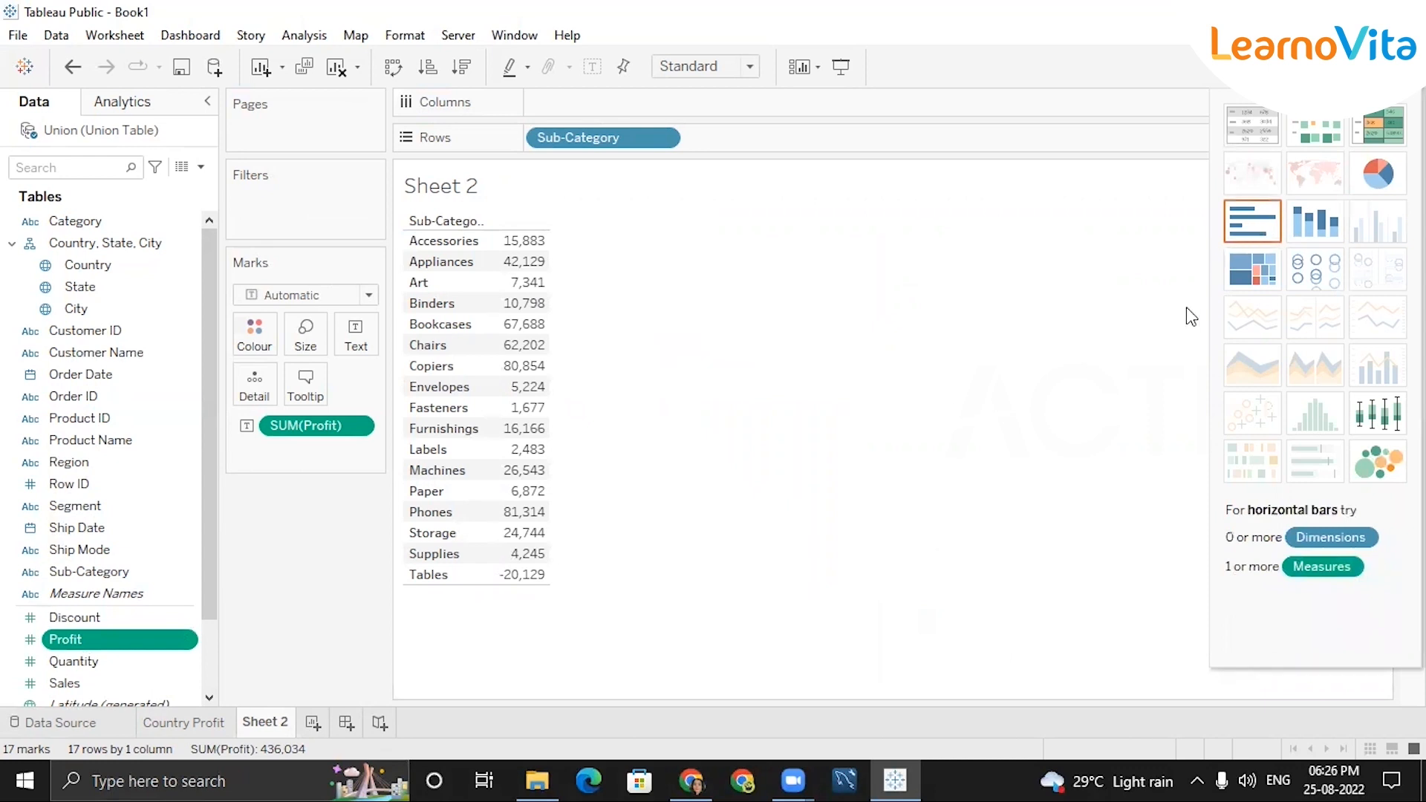
{"action": "left_click", "coordinate": [963, 626]}
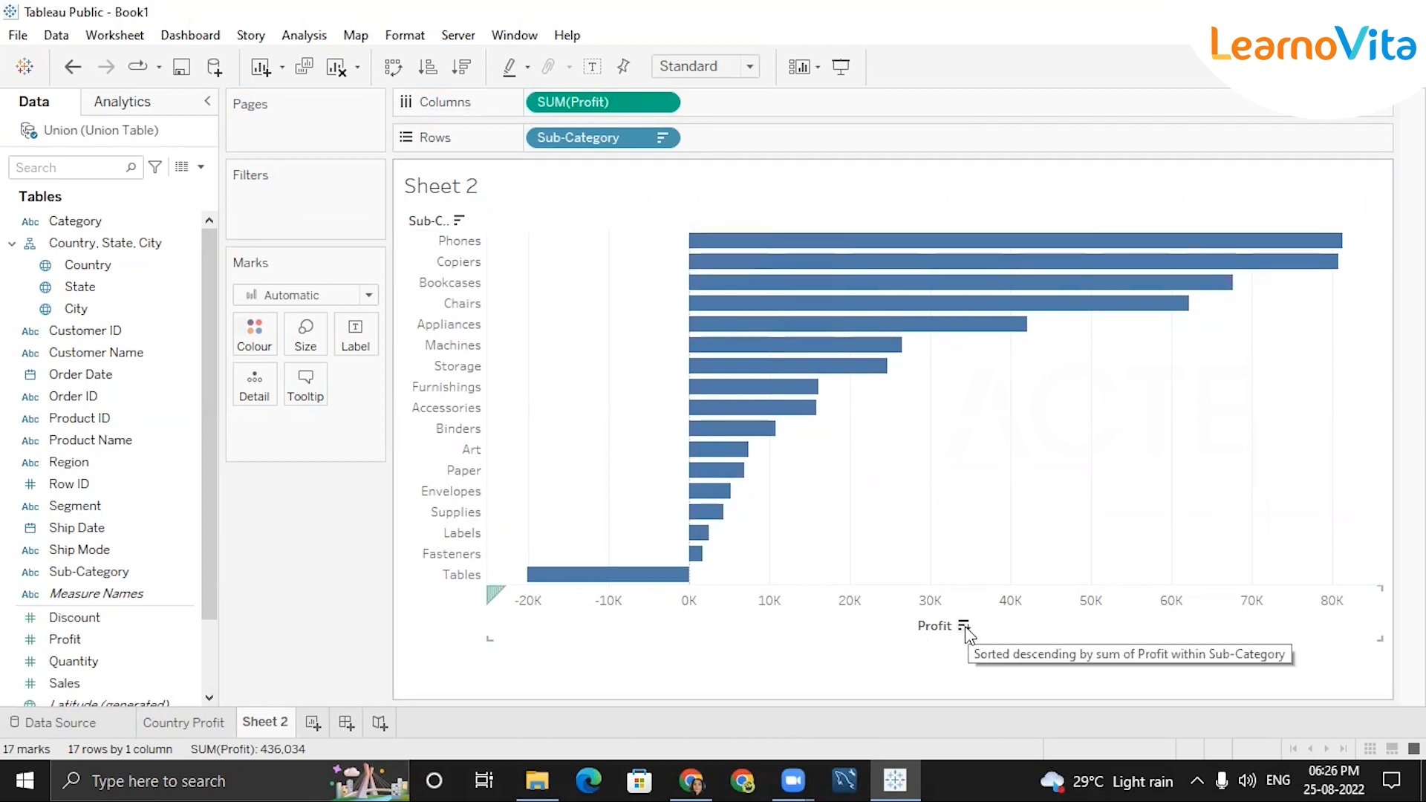
Rename Sheet 2 as "Subcat profit".
{"action": "double_click", "coordinate": [260, 723]}
{"action": "key", "text": "BackSpace"}
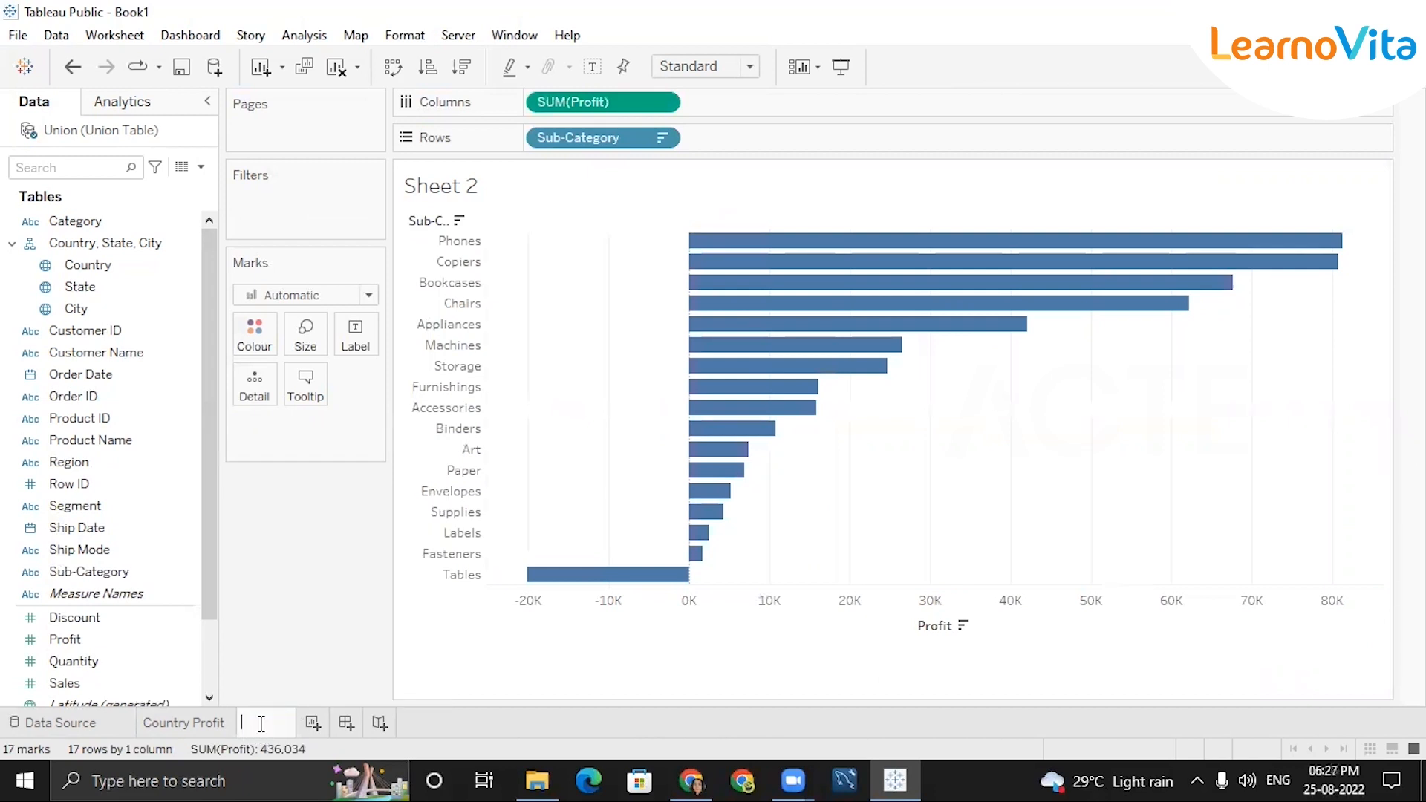
{"action": "type", "text": "Subcat profit"}
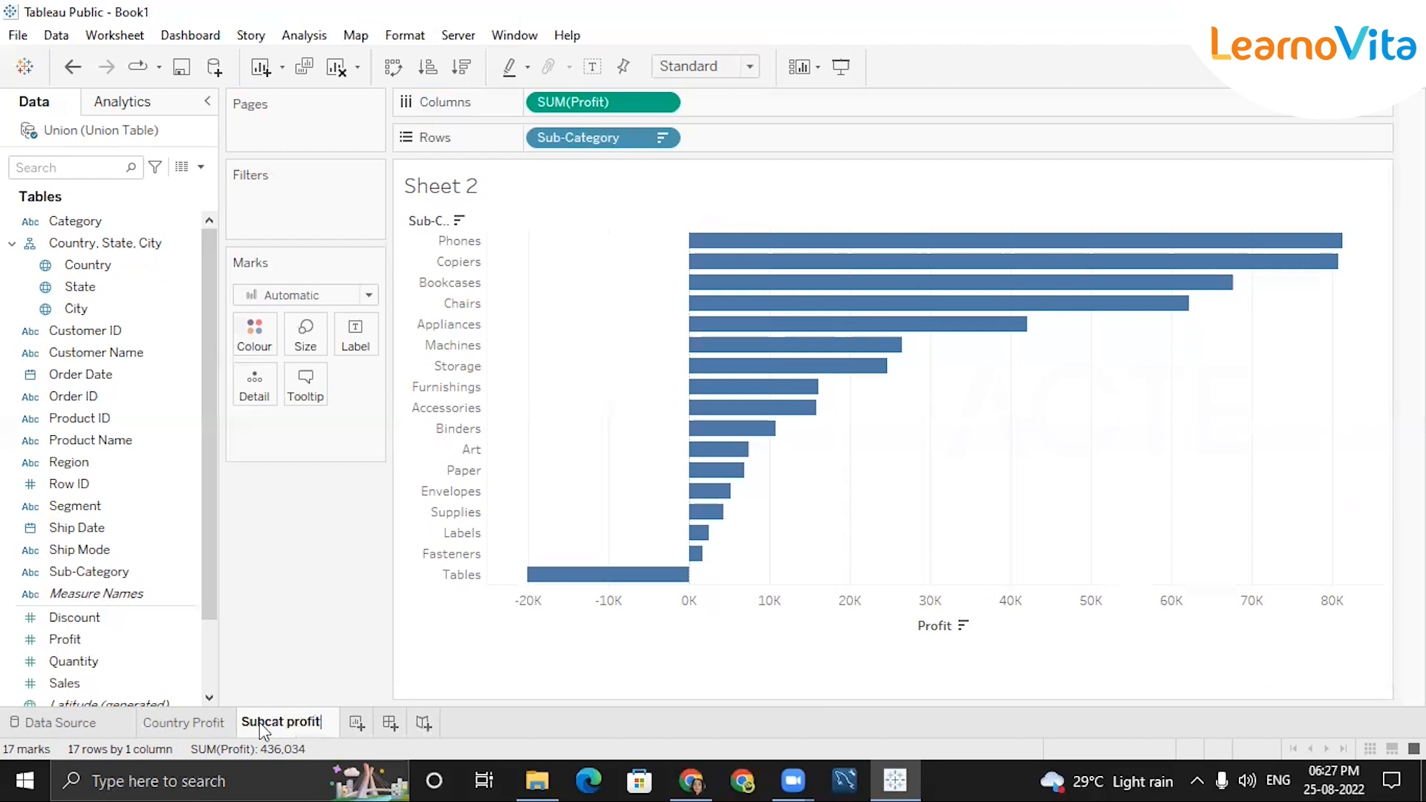
{"action": "key", "text": "Return"}
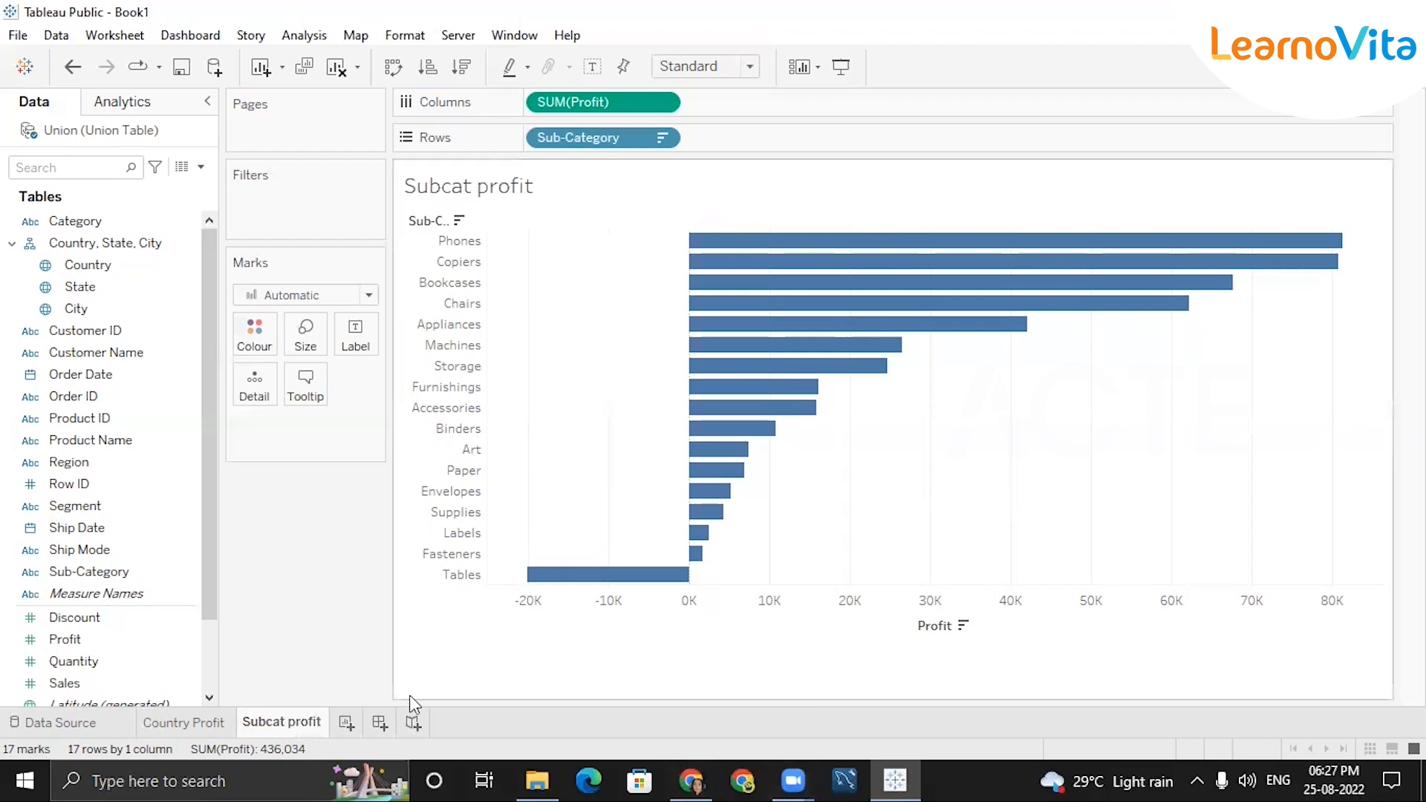
Add a new worksheet and plot Profit by Order Date as a continuous area chart.
{"action": "left_click", "coordinate": [345, 724]}
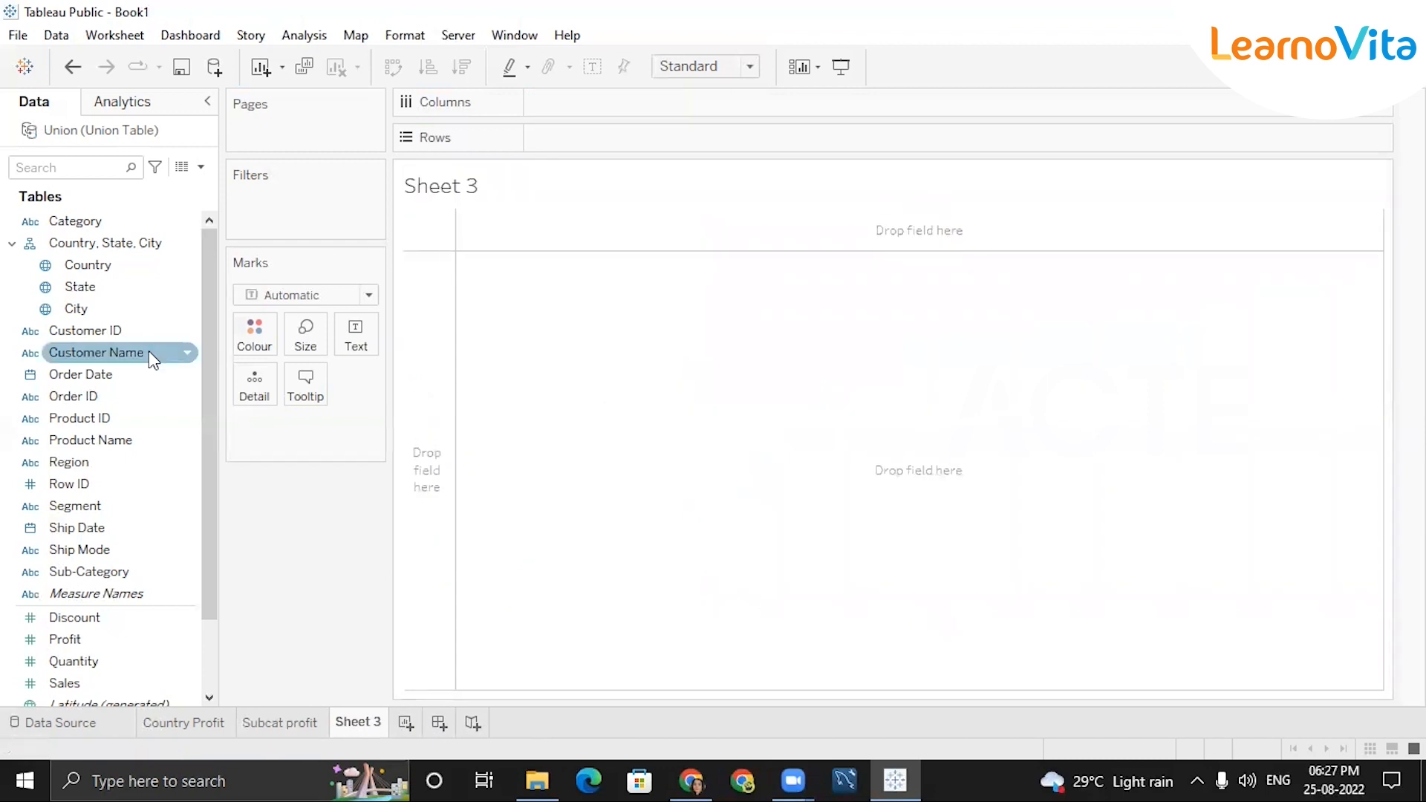
{"action": "double_click", "coordinate": [122, 374]}
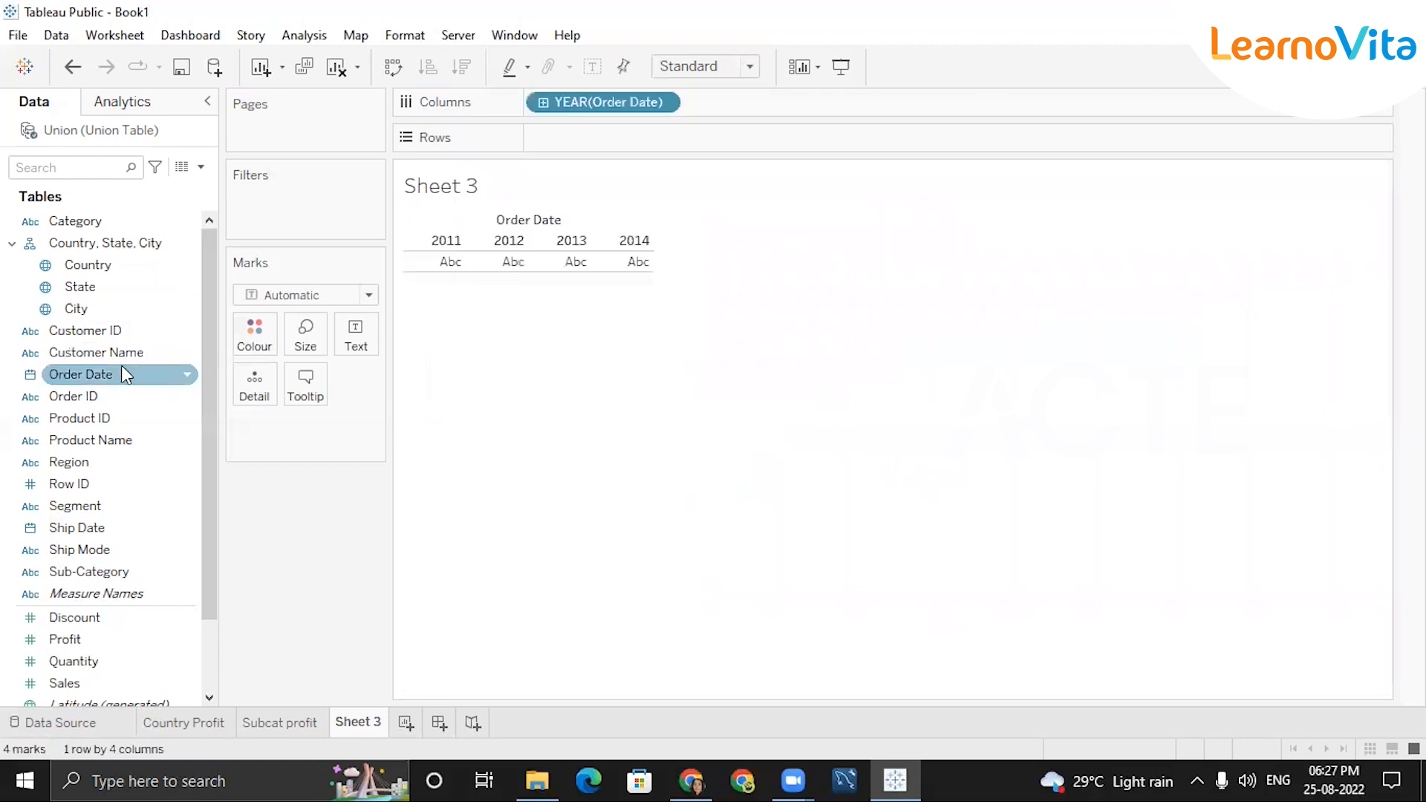
{"action": "double_click", "coordinate": [100, 641]}
{"action": "left_click", "coordinate": [1371, 68]}
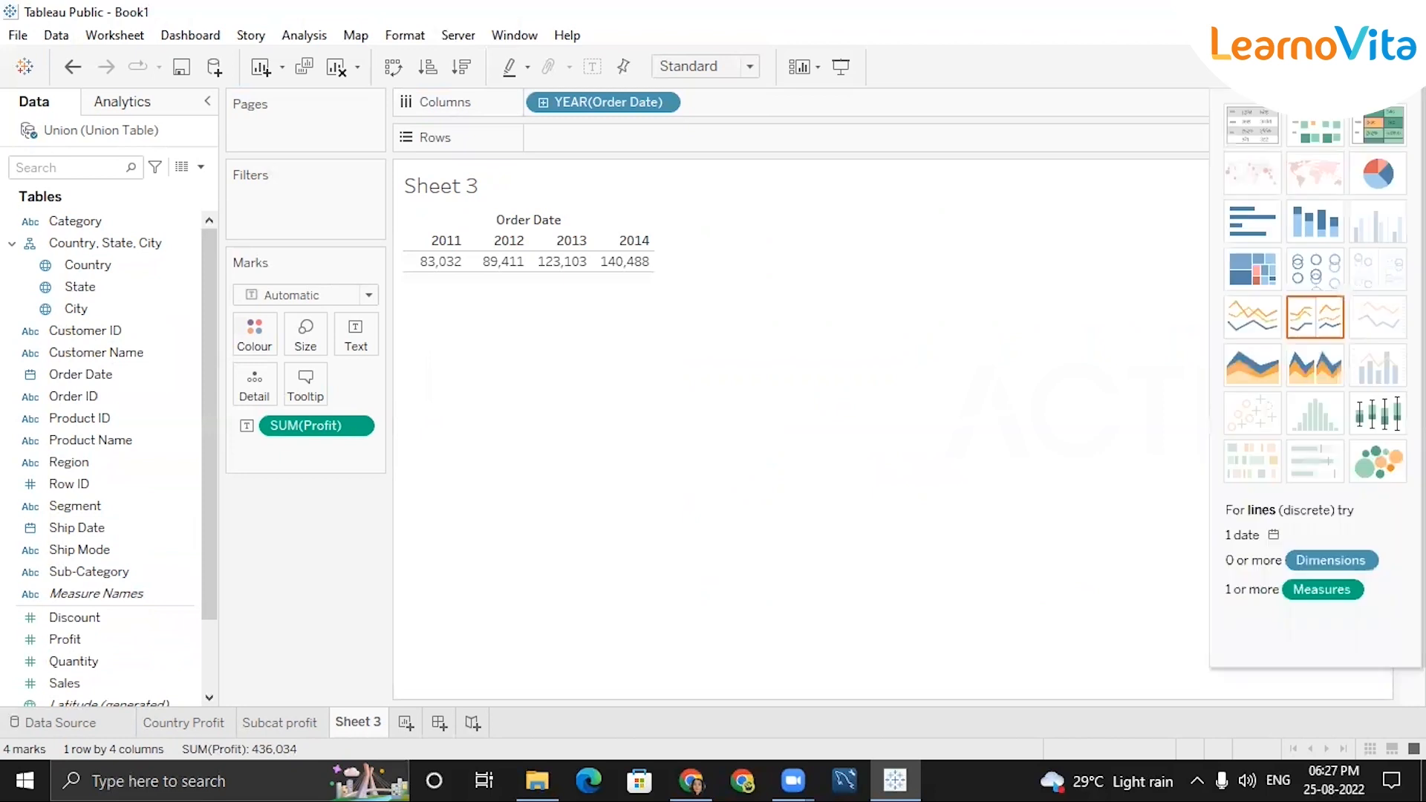
{"action": "left_click", "coordinate": [1245, 361]}
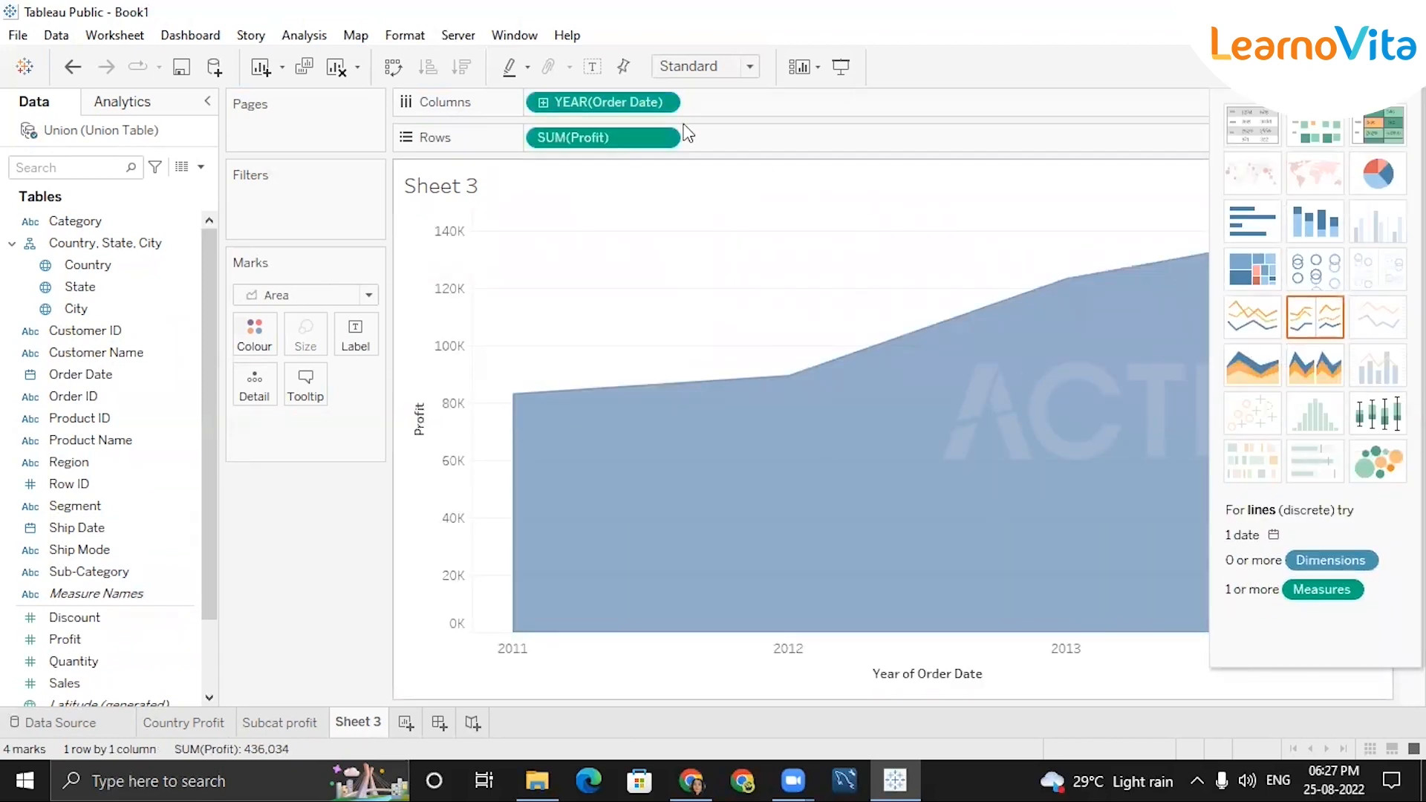
Change the Order Date level of the area chart to continuous Month and hide the chart type suggestions.
{"action": "left_click", "coordinate": [667, 103]}
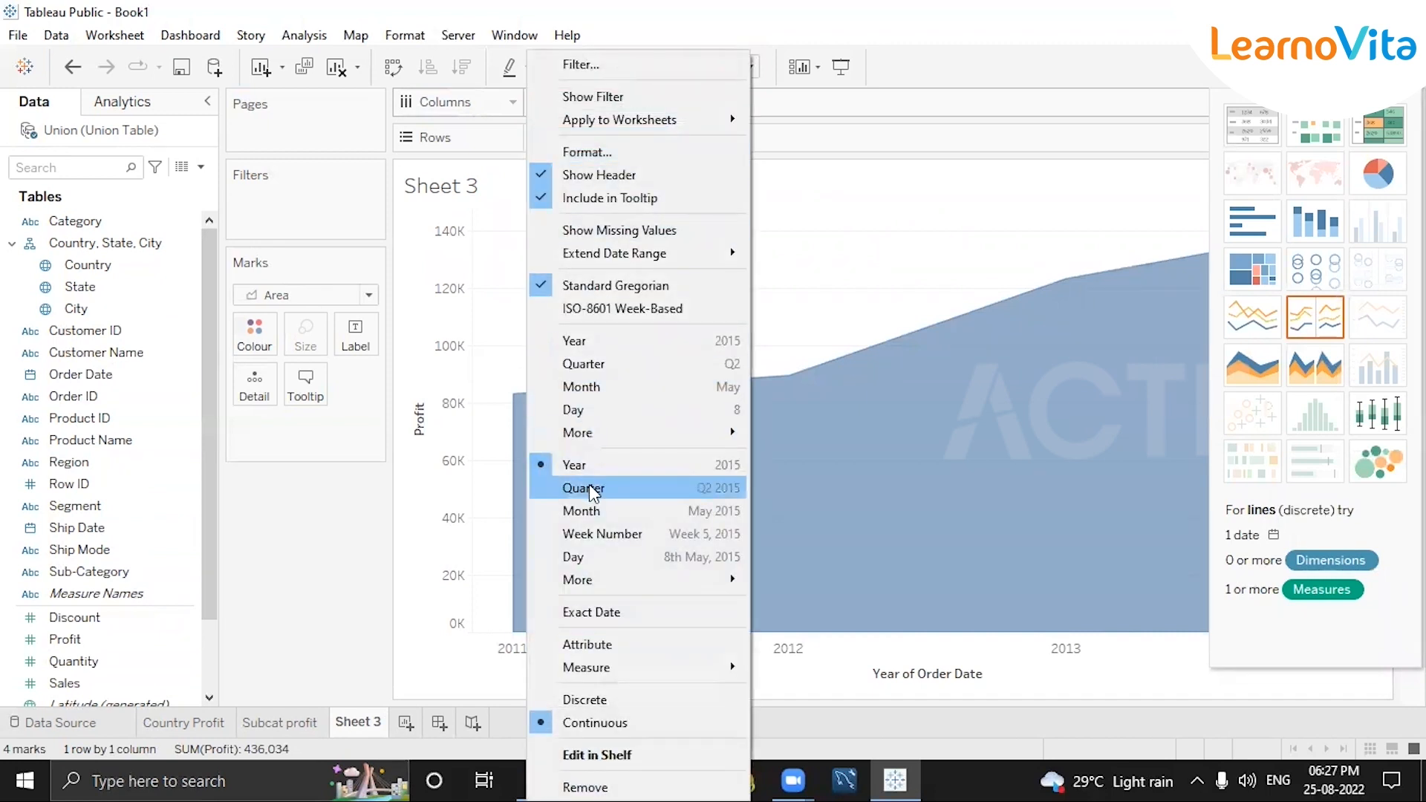
{"action": "left_click", "coordinate": [586, 510]}
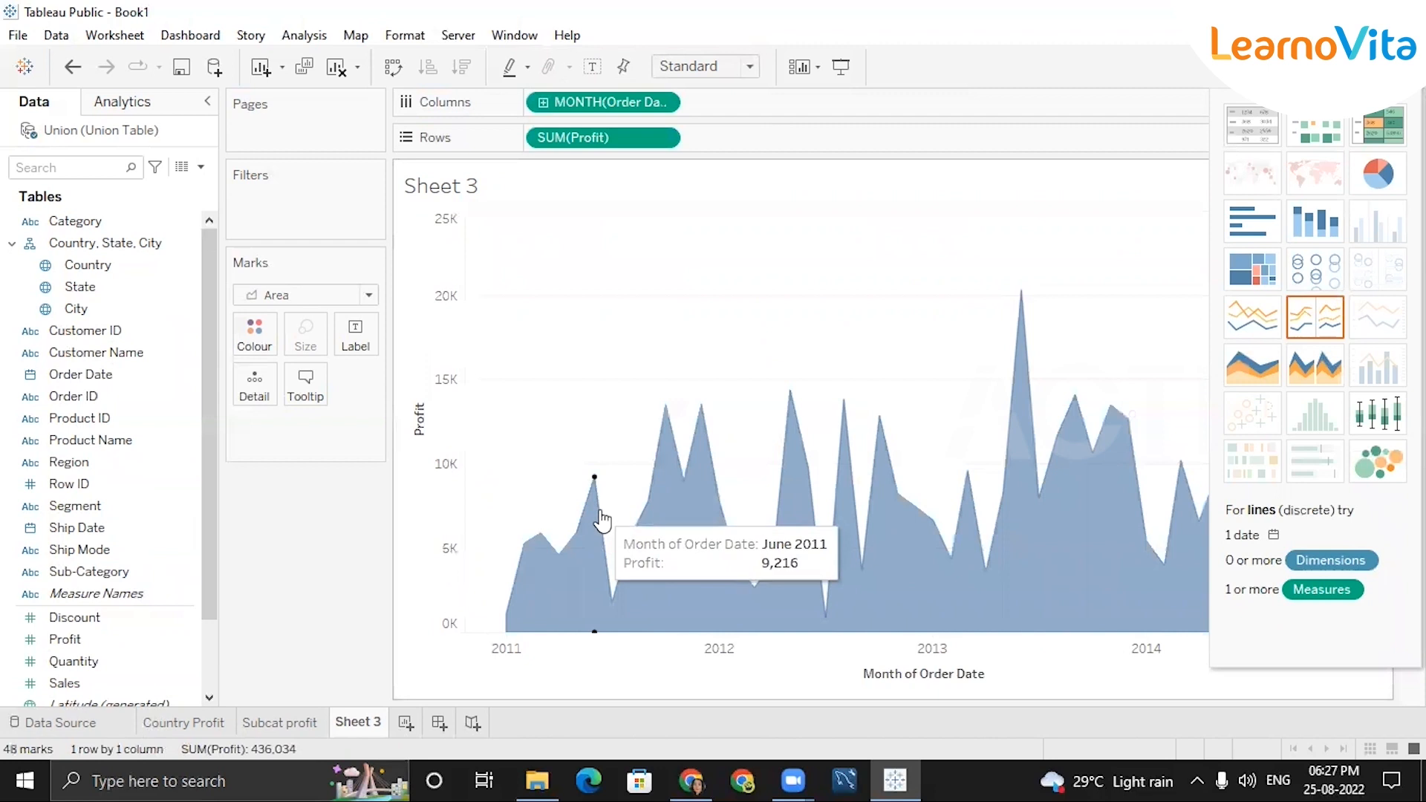
{"action": "left_click", "coordinate": [1376, 67]}
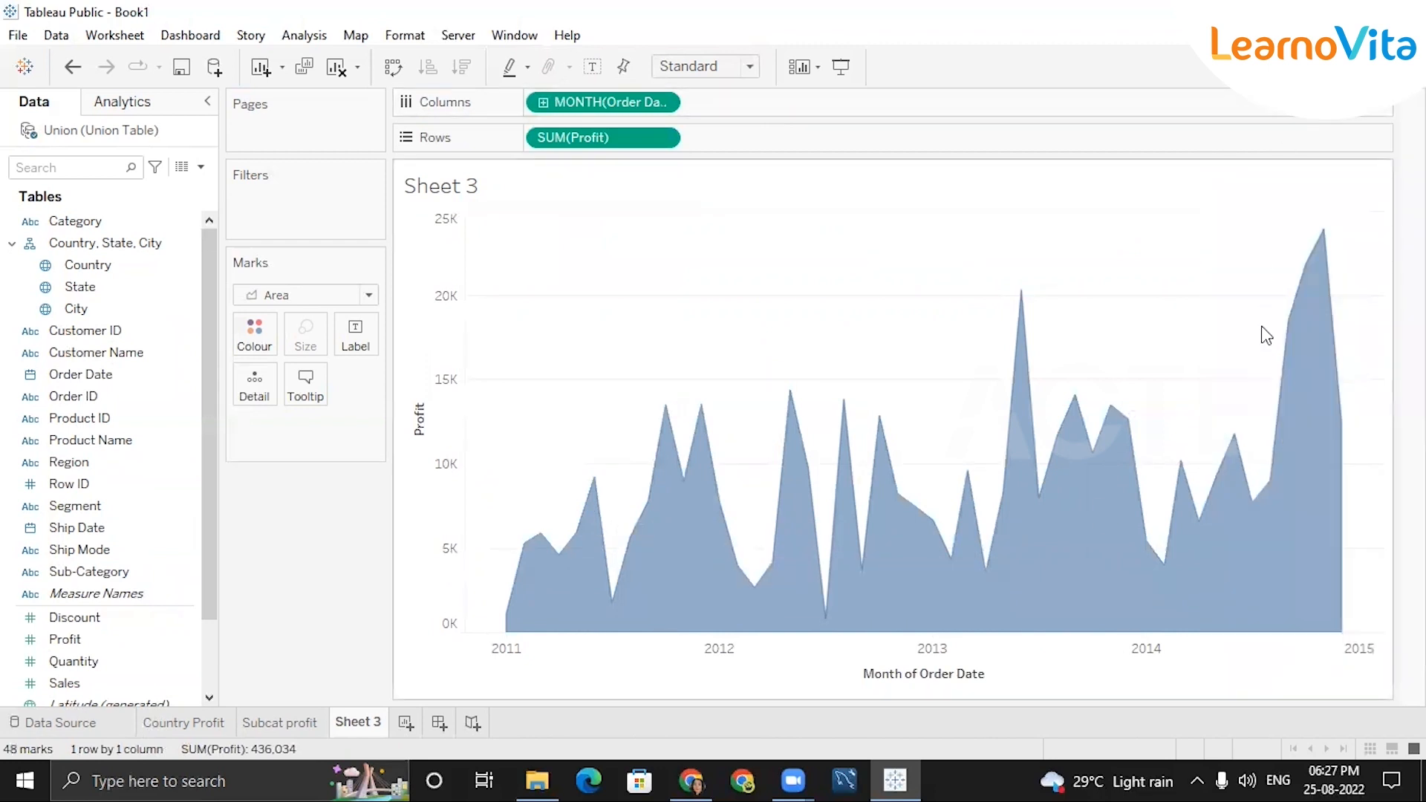
Rename Sheet 3 as "Profit Trends", leaving the title editor without changes.
{"action": "double_click", "coordinate": [444, 195]}
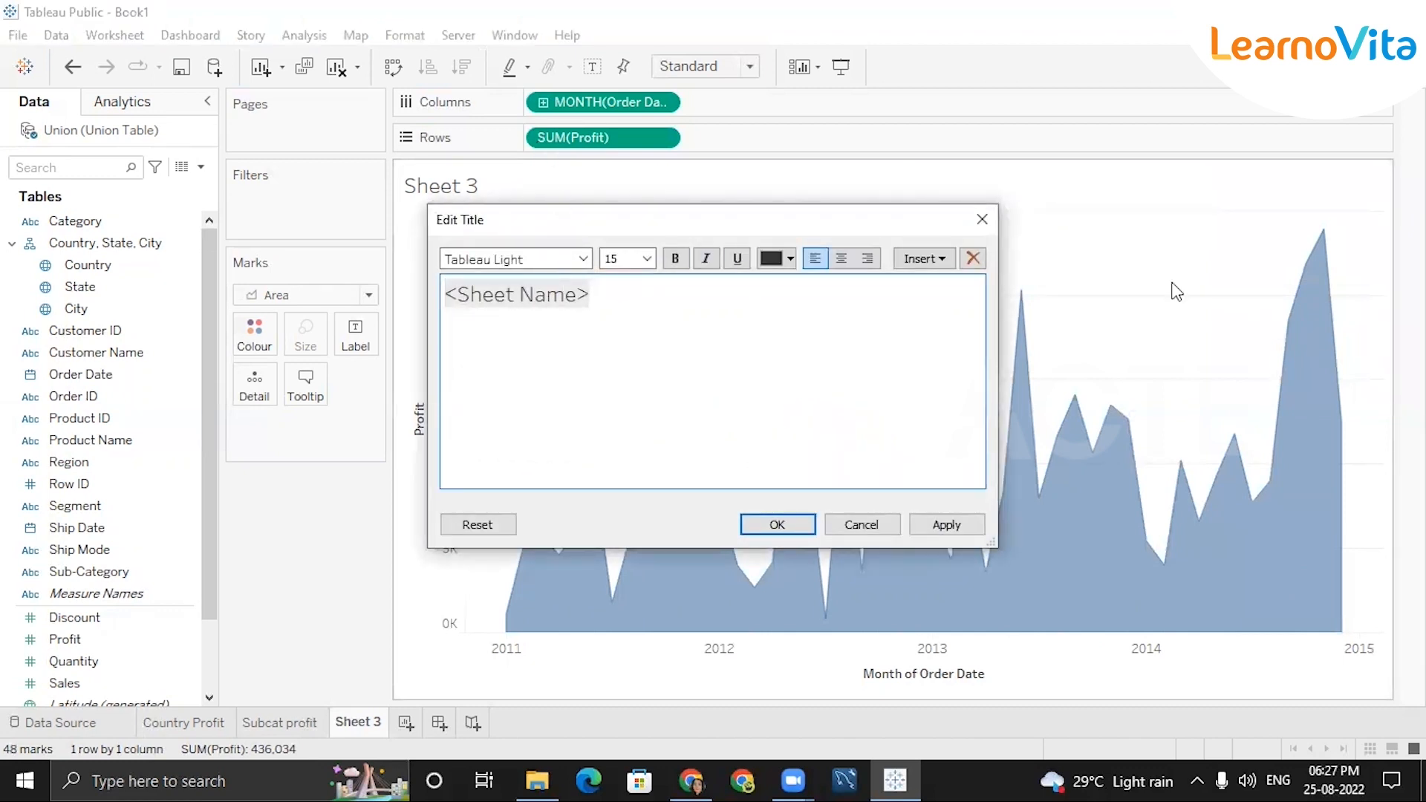
{"action": "left_click", "coordinate": [982, 220]}
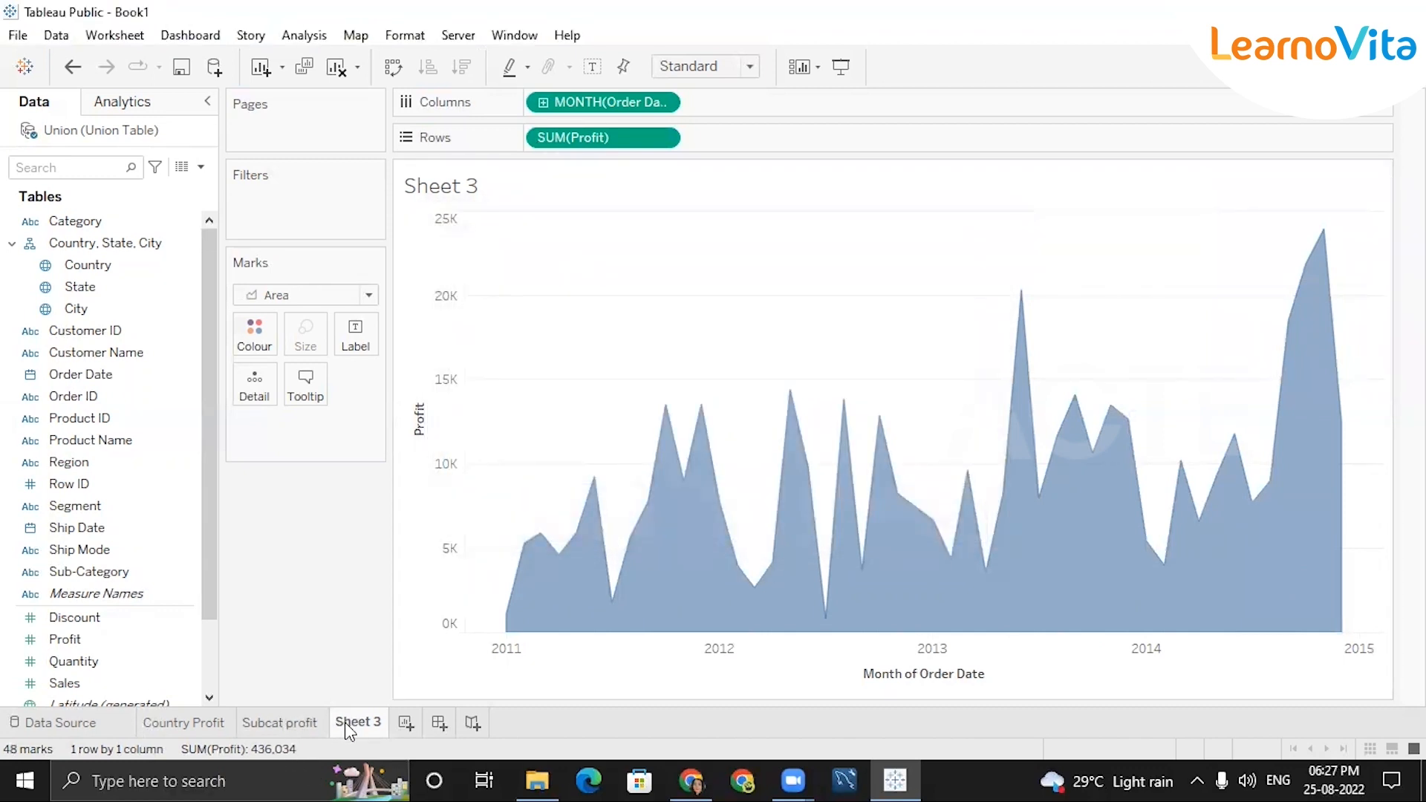
{"action": "type", "text": "Profit Trends"}
{"action": "key", "text": "Return"}
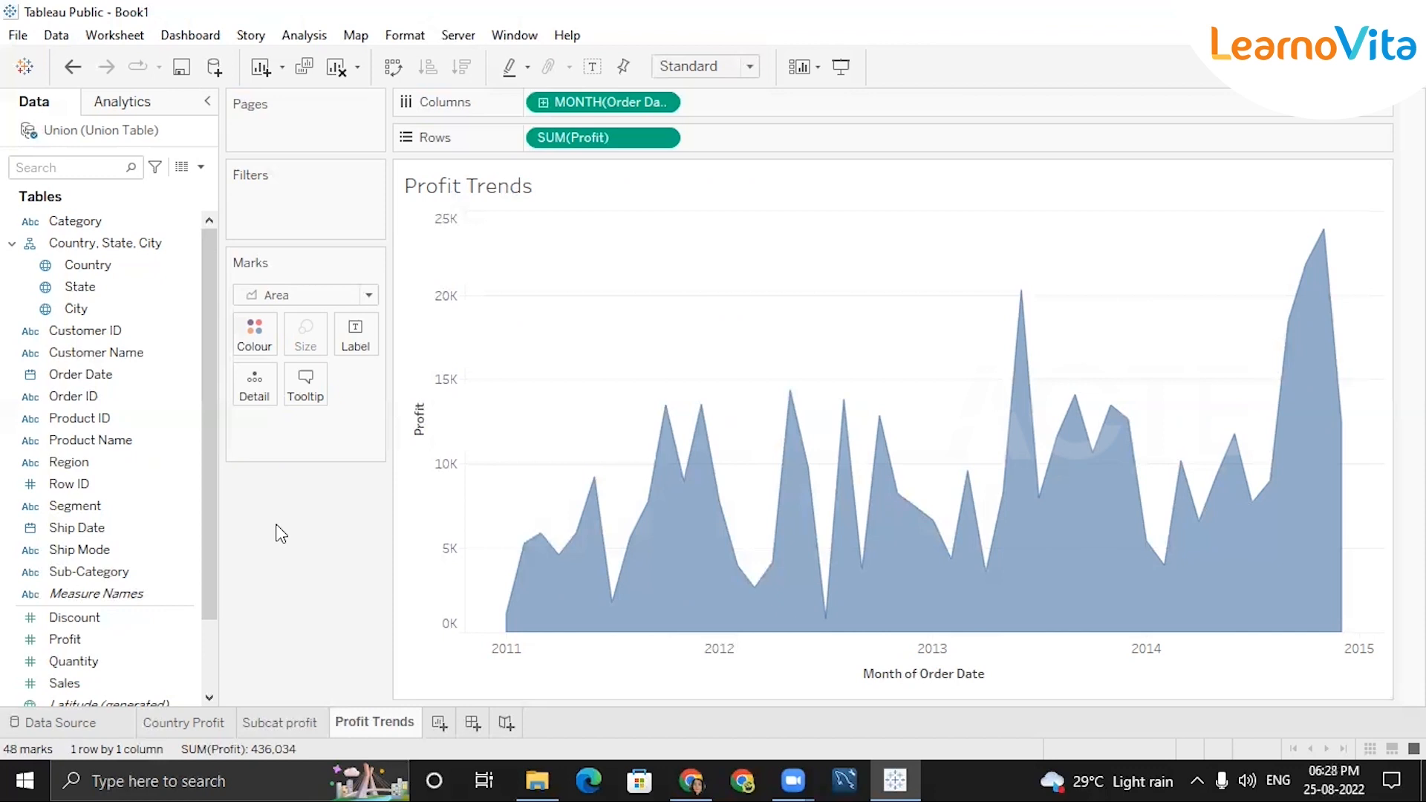
{"action": "left_click", "coordinate": [80, 287]}
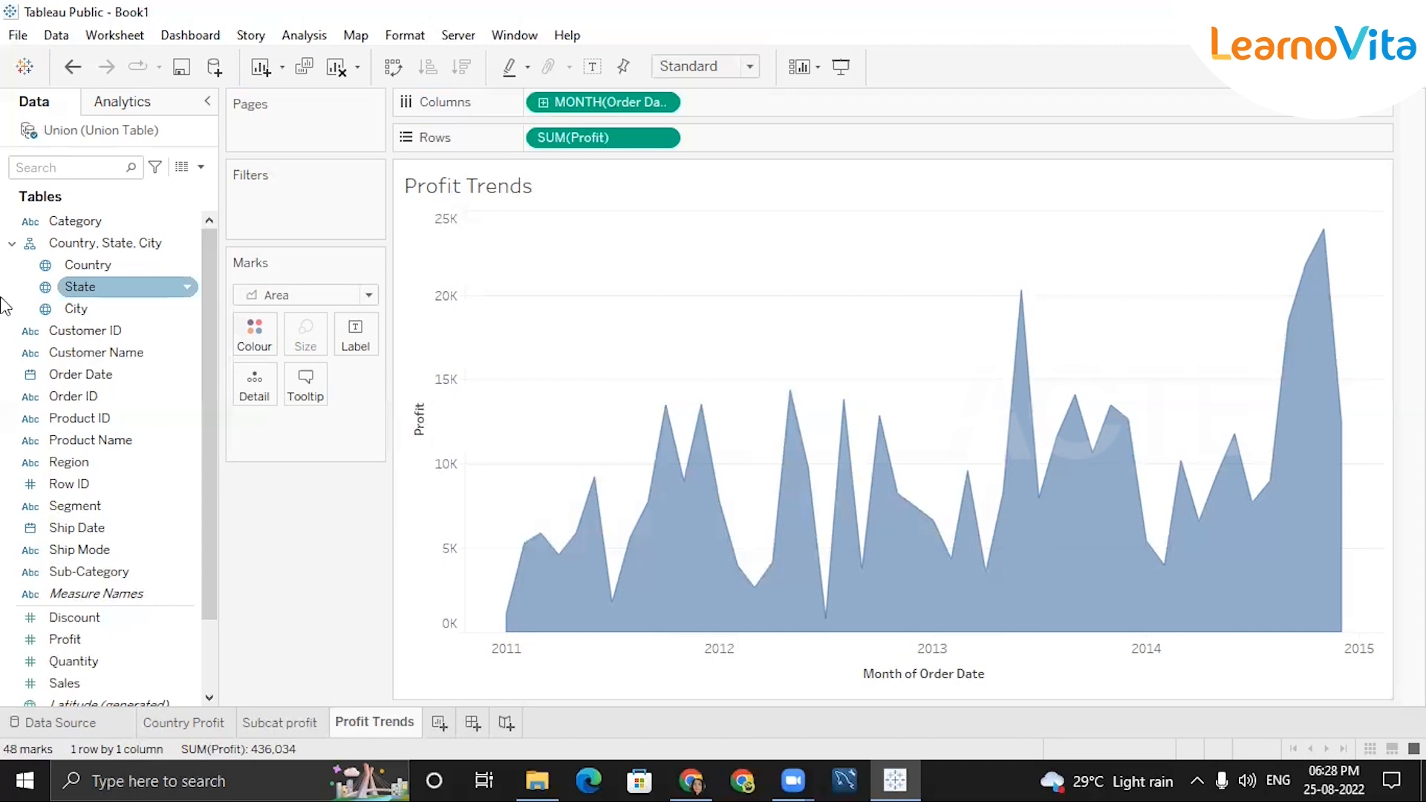
{"action": "left_click", "coordinate": [3, 252]}
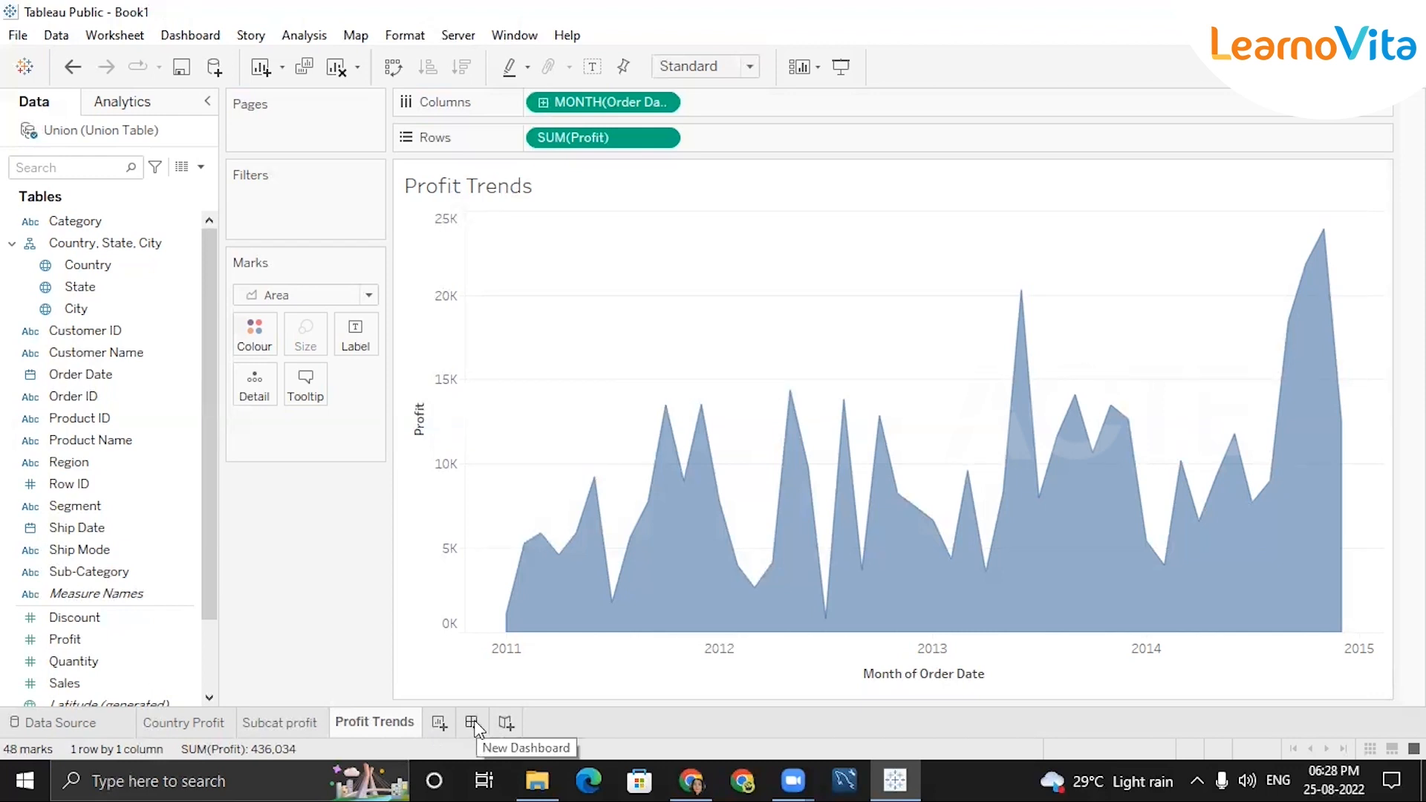
Create a new dashboard and increase the minimum width of its size range to 920 px.
{"action": "left_click", "coordinate": [473, 723]}
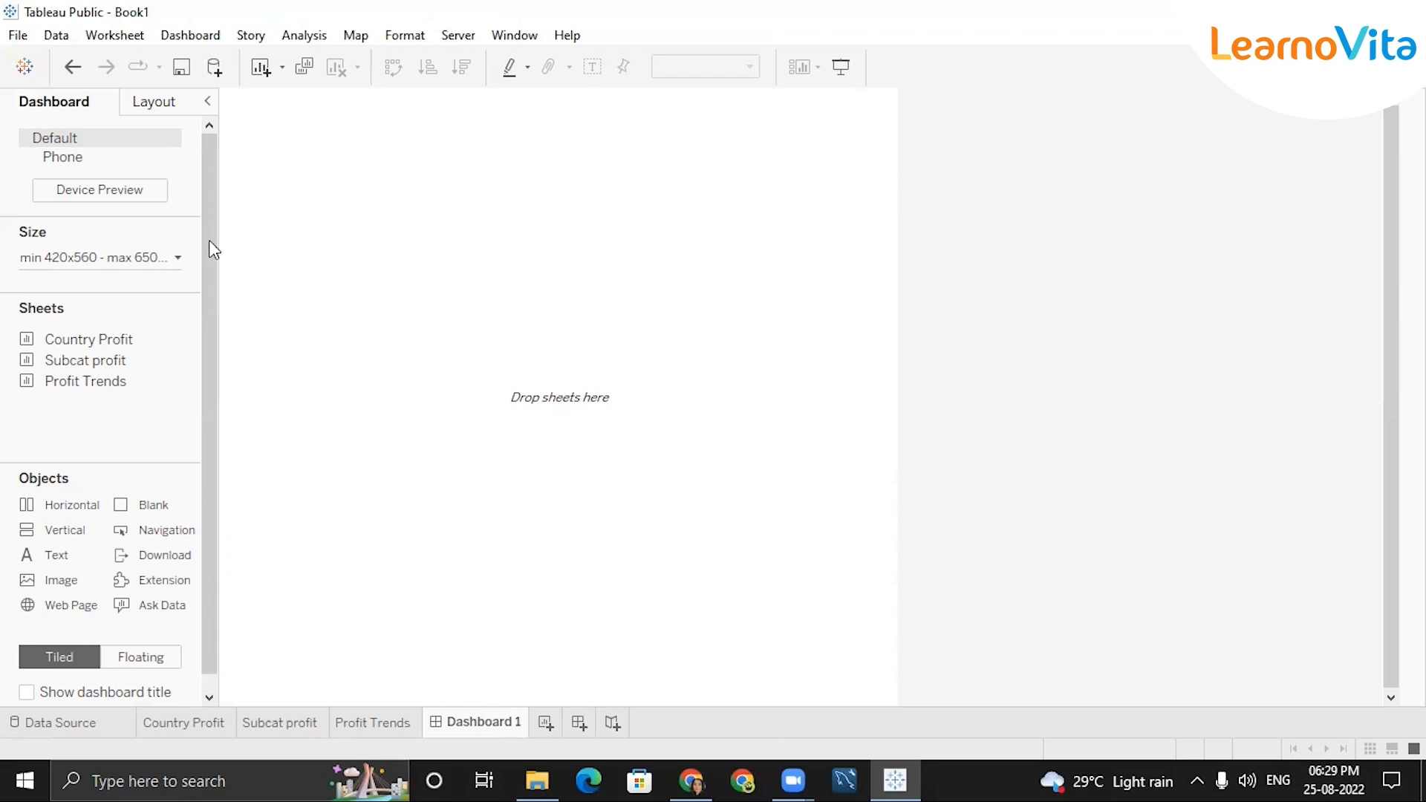
{"action": "left_click", "coordinate": [177, 260]}
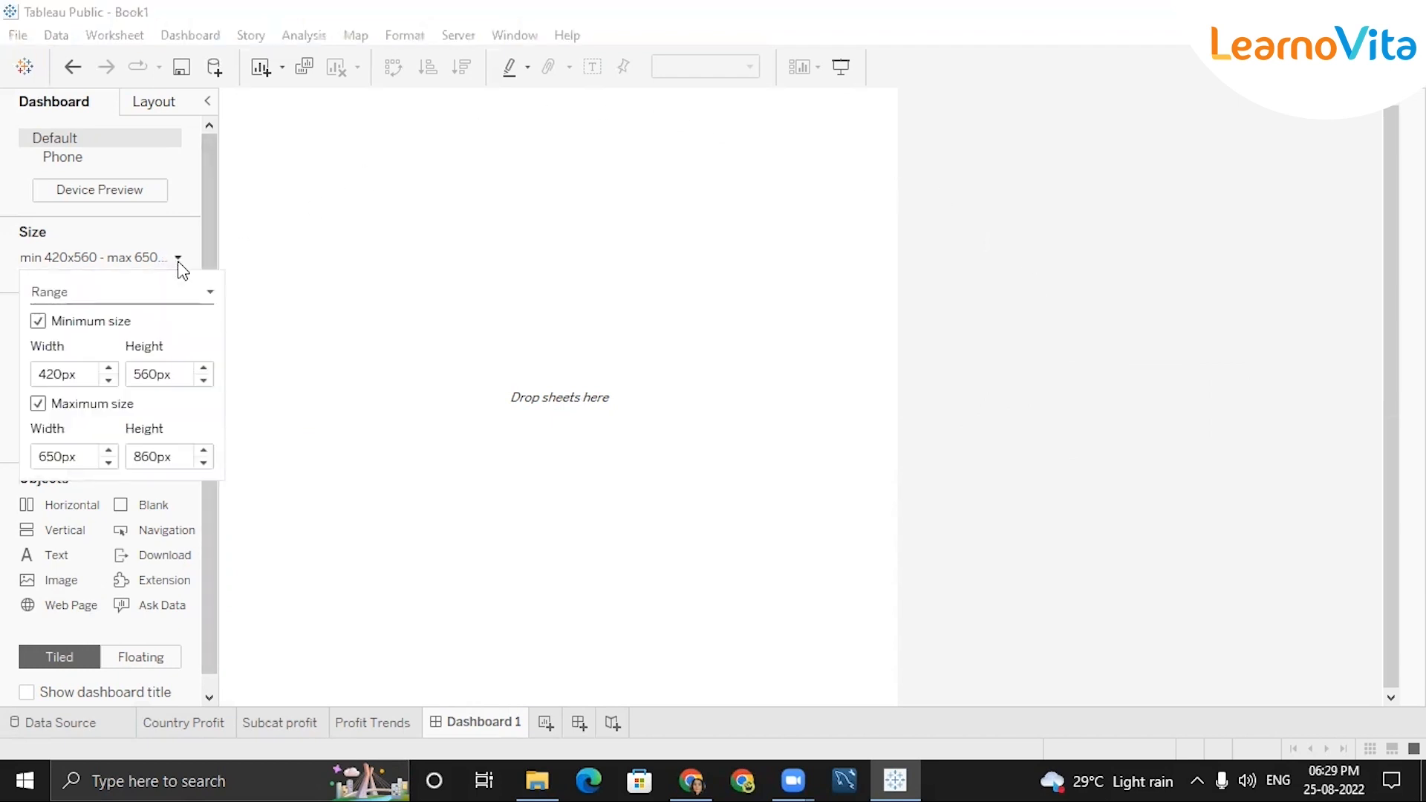
{"action": "left_click", "coordinate": [109, 369]}
{"action": "left_click", "coordinate": [109, 369]}
{"action": "left_click", "coordinate": [108, 369]}
{"action": "left_click", "coordinate": [706, 356]}
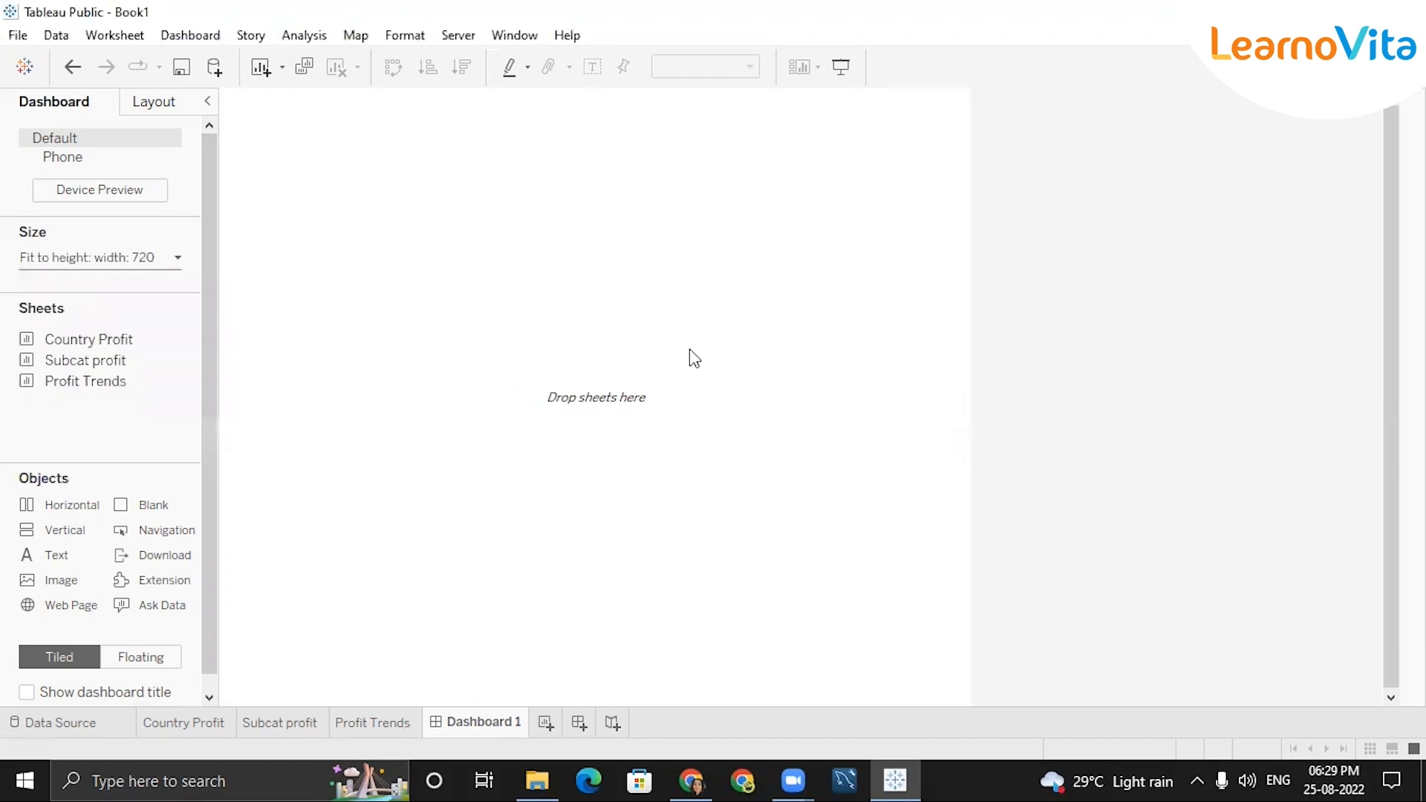
{"action": "left_click", "coordinate": [179, 271]}
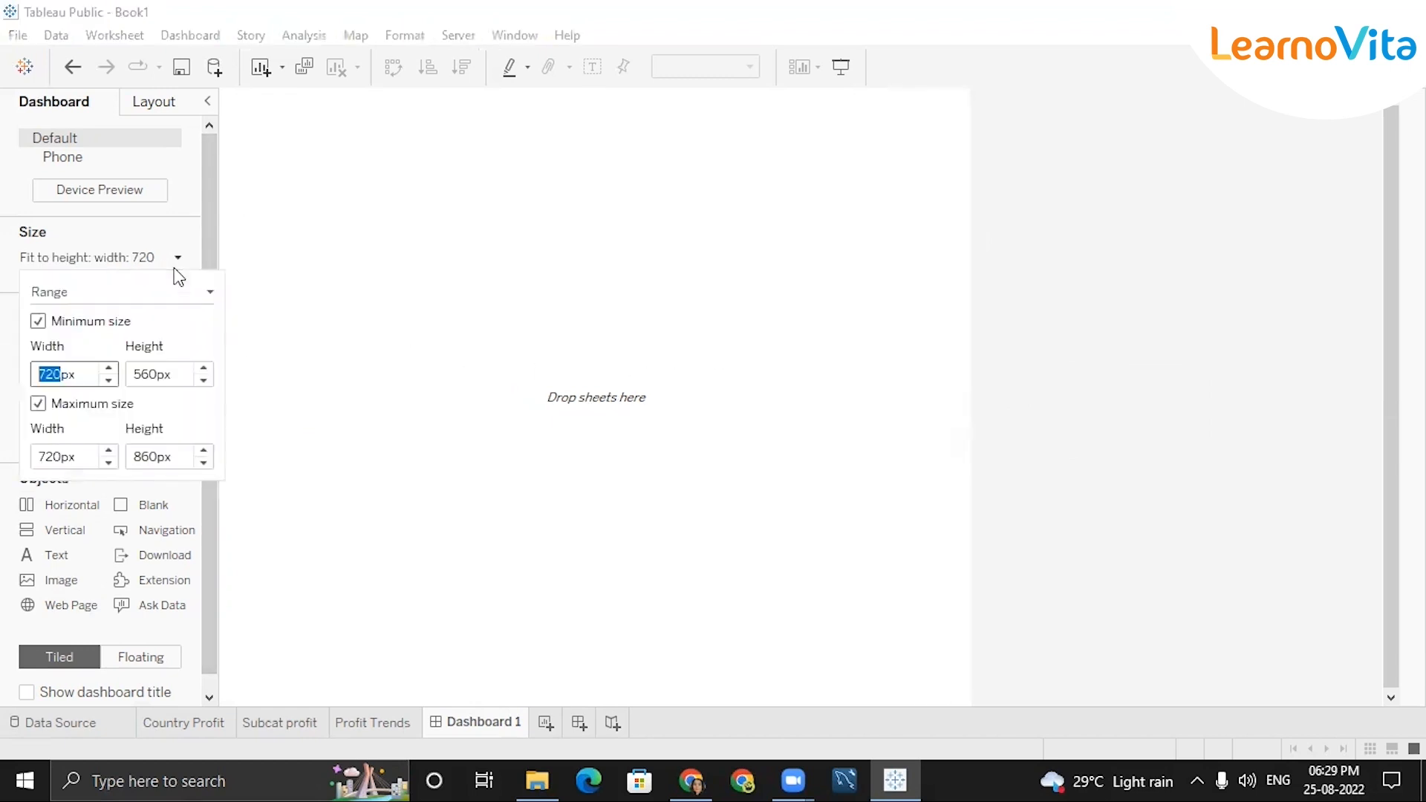
{"action": "left_click", "coordinate": [109, 370]}
{"action": "left_click", "coordinate": [109, 369]}
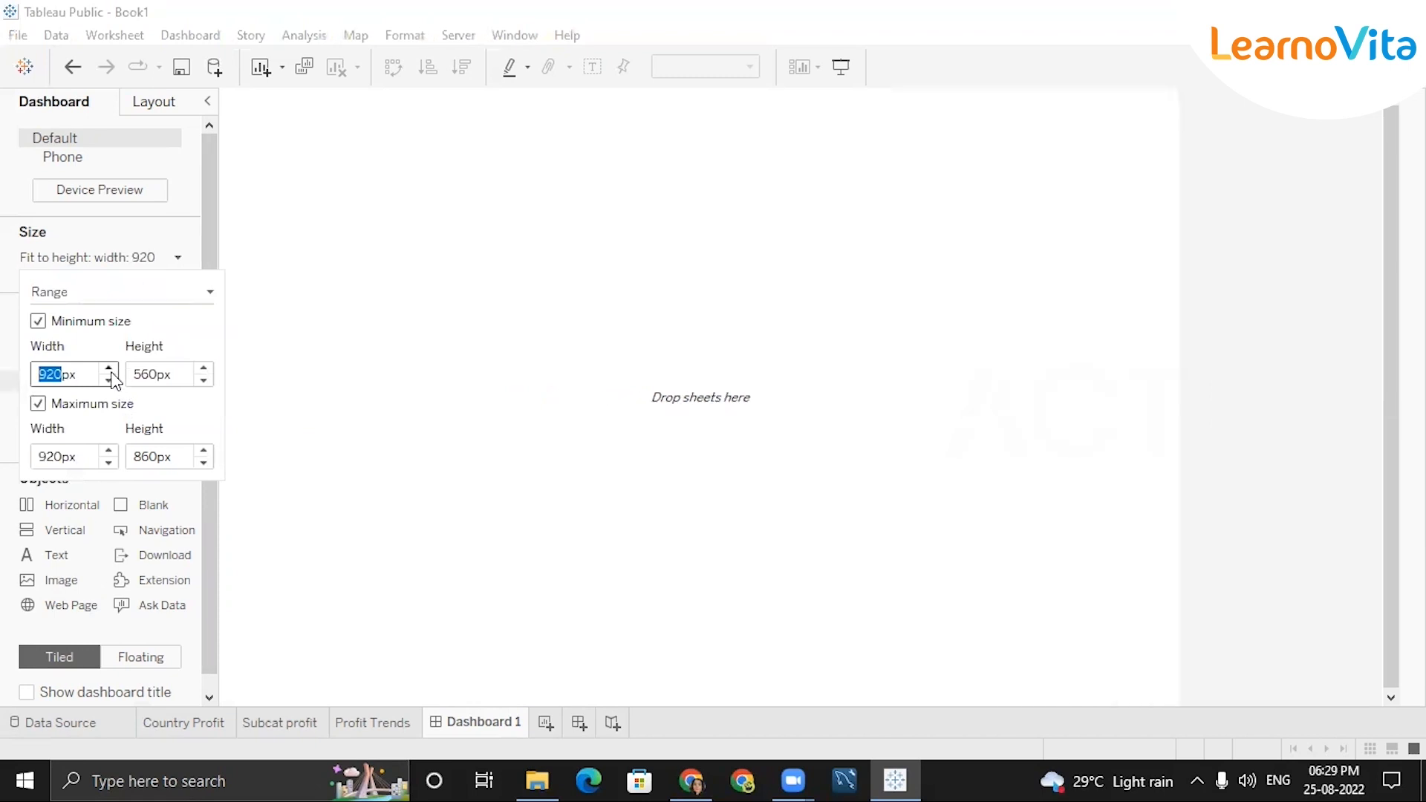
{"action": "left_click", "coordinate": [1307, 423]}
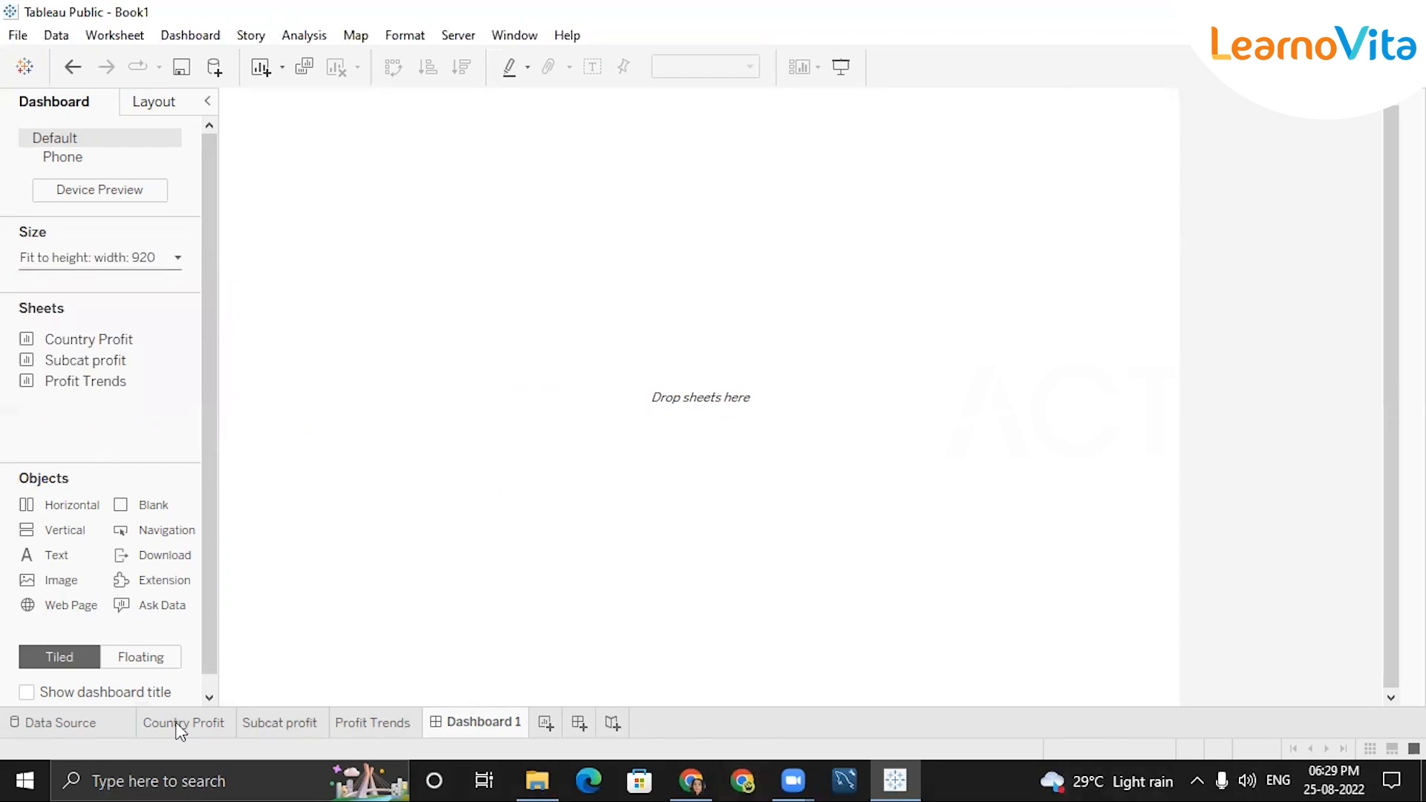
Review the Country Profit, Subcat profit and Profit Trends sheets, then return to Dashboard 1 and preview its available sheets.
{"action": "left_click", "coordinate": [198, 722]}
{"action": "left_click", "coordinate": [291, 724]}
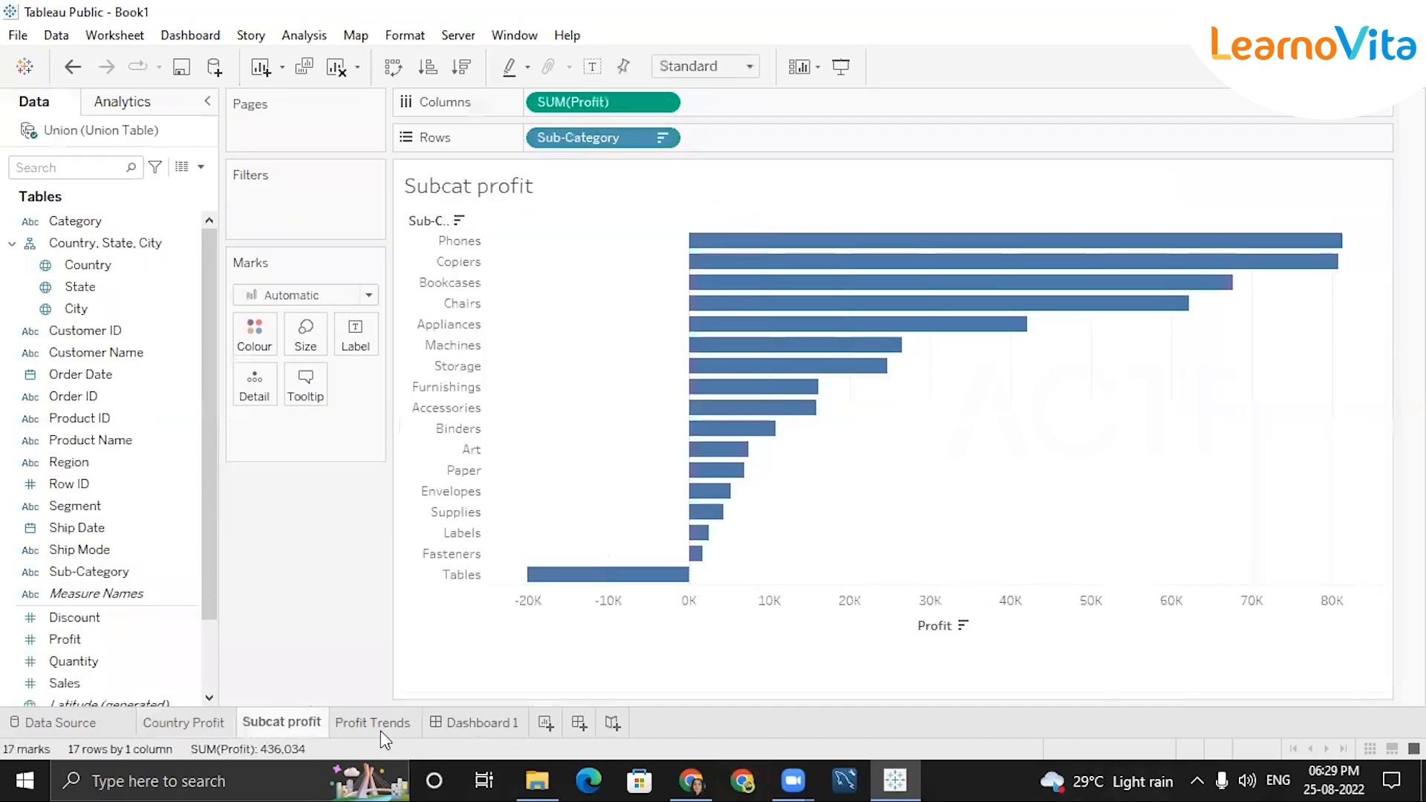
{"action": "left_click", "coordinate": [381, 730]}
{"action": "left_click", "coordinate": [499, 719]}
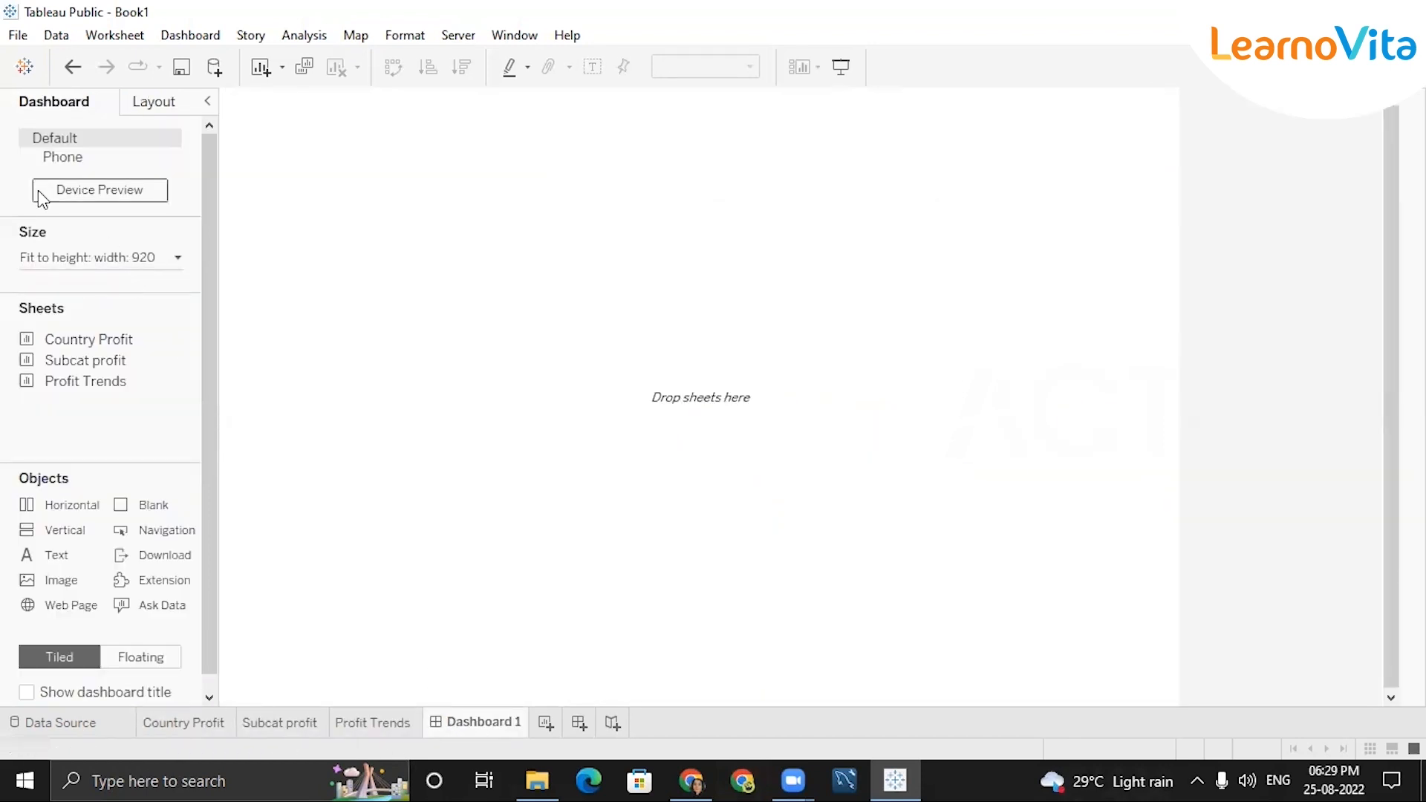
{"action": "mouse_move", "coordinate": [83, 387]}
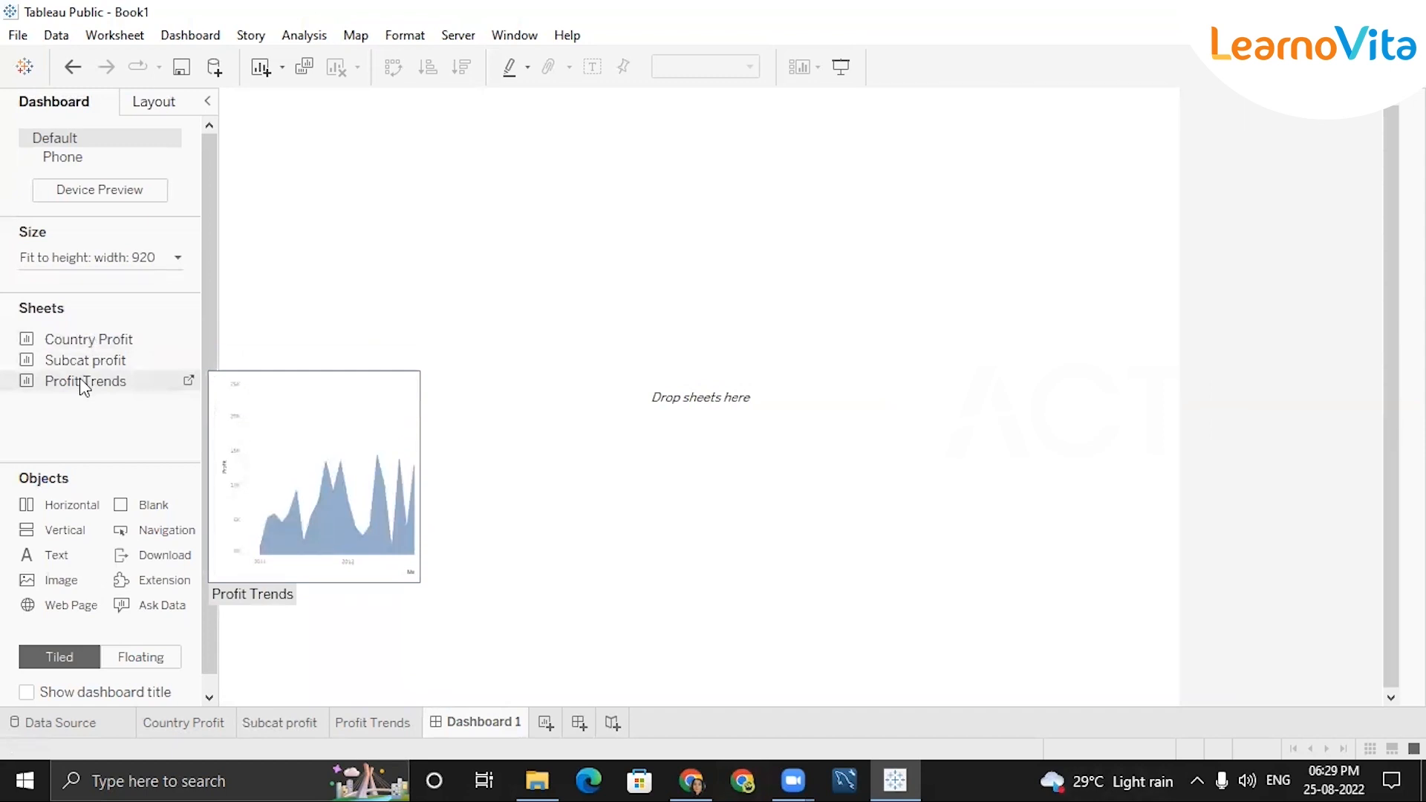
{"action": "mouse_move", "coordinate": [22, 366]}
{"action": "mouse_move", "coordinate": [79, 331]}
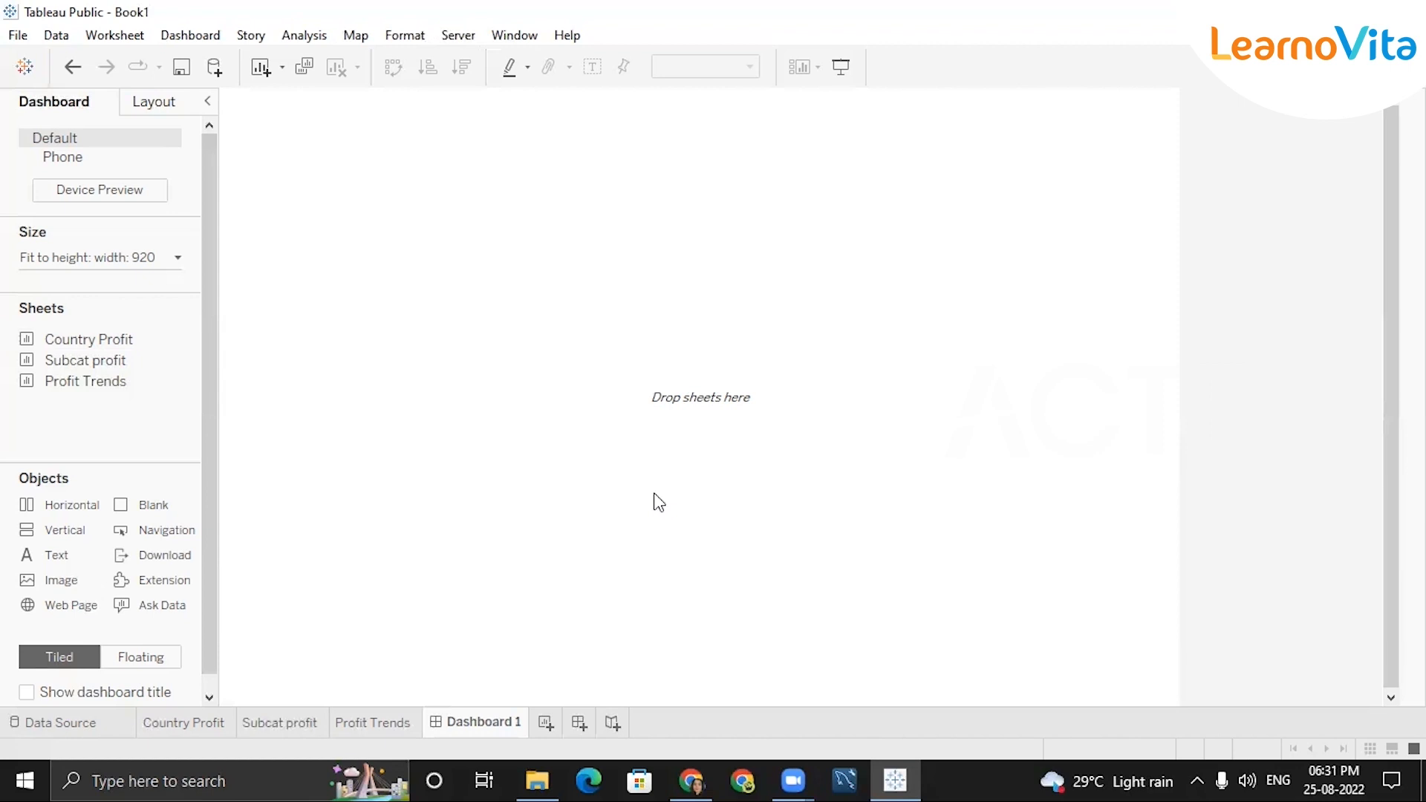
Place the Country Profit sheet on the empty dashboard as a tiled view, including its Segment filter and Profit legend.
{"action": "left_click_drag", "start_coordinate": [86, 359], "coordinate": [360, 224]}
{"action": "mouse_move", "coordinate": [111, 348]}
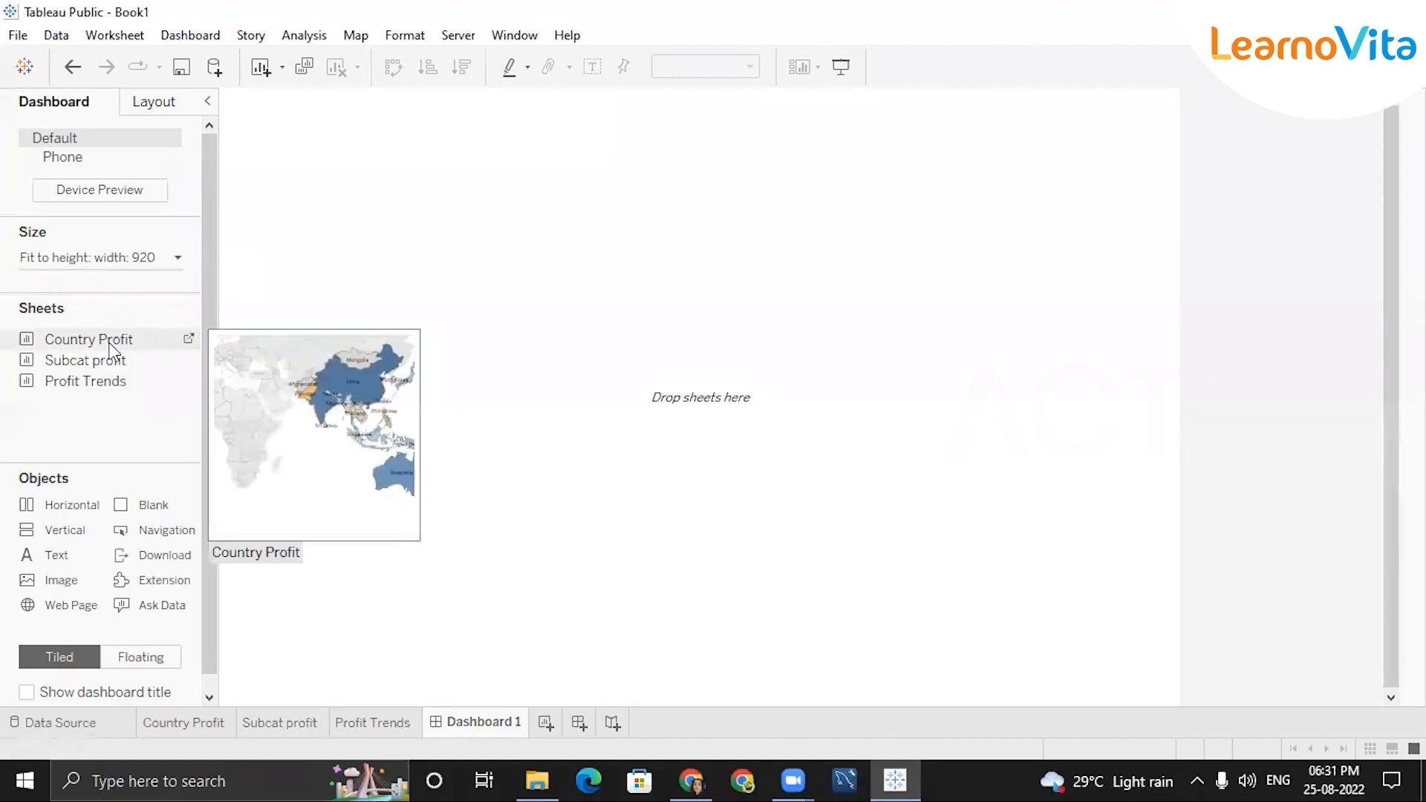
{"action": "left_click_drag", "start_coordinate": [112, 352], "coordinate": [566, 373]}
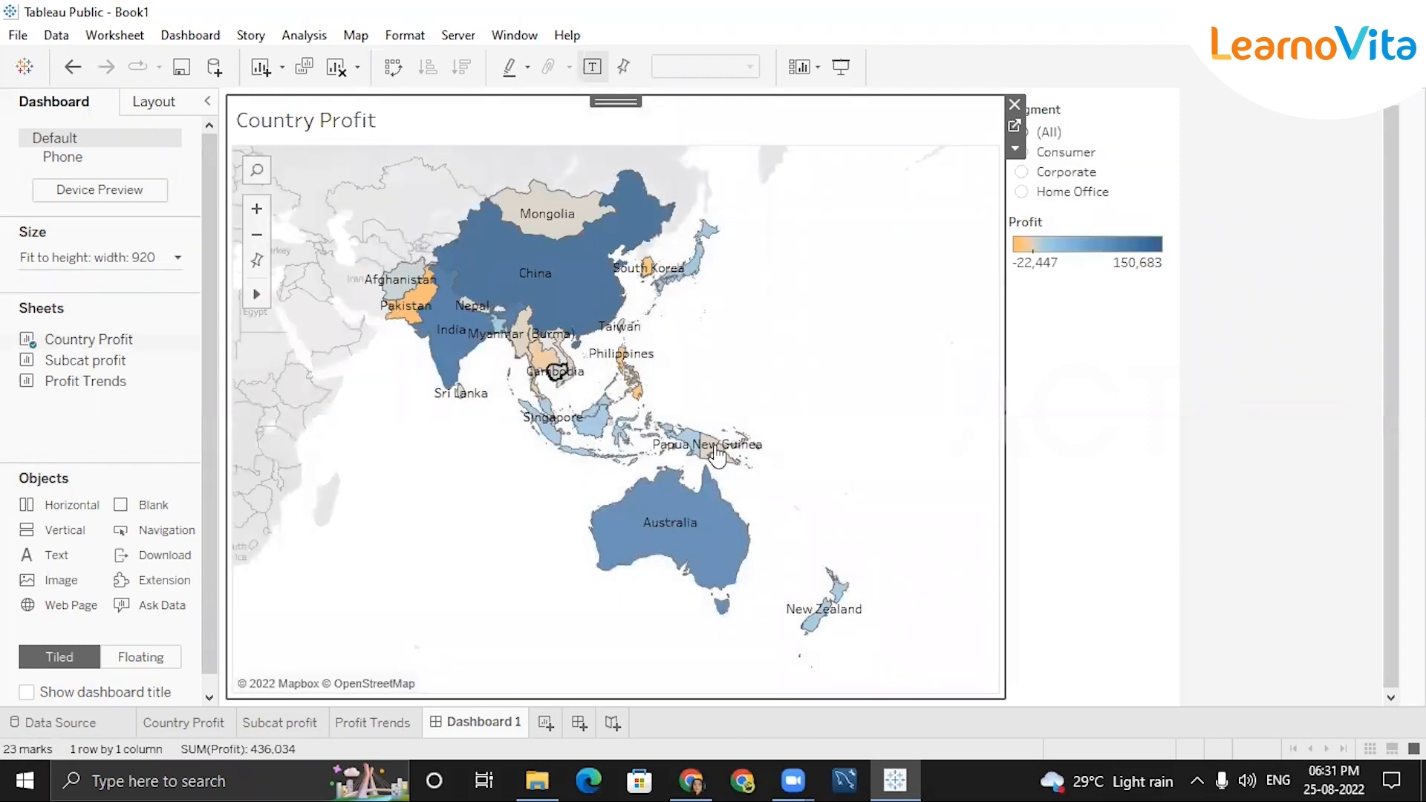
{"action": "left_click", "coordinate": [1082, 356]}
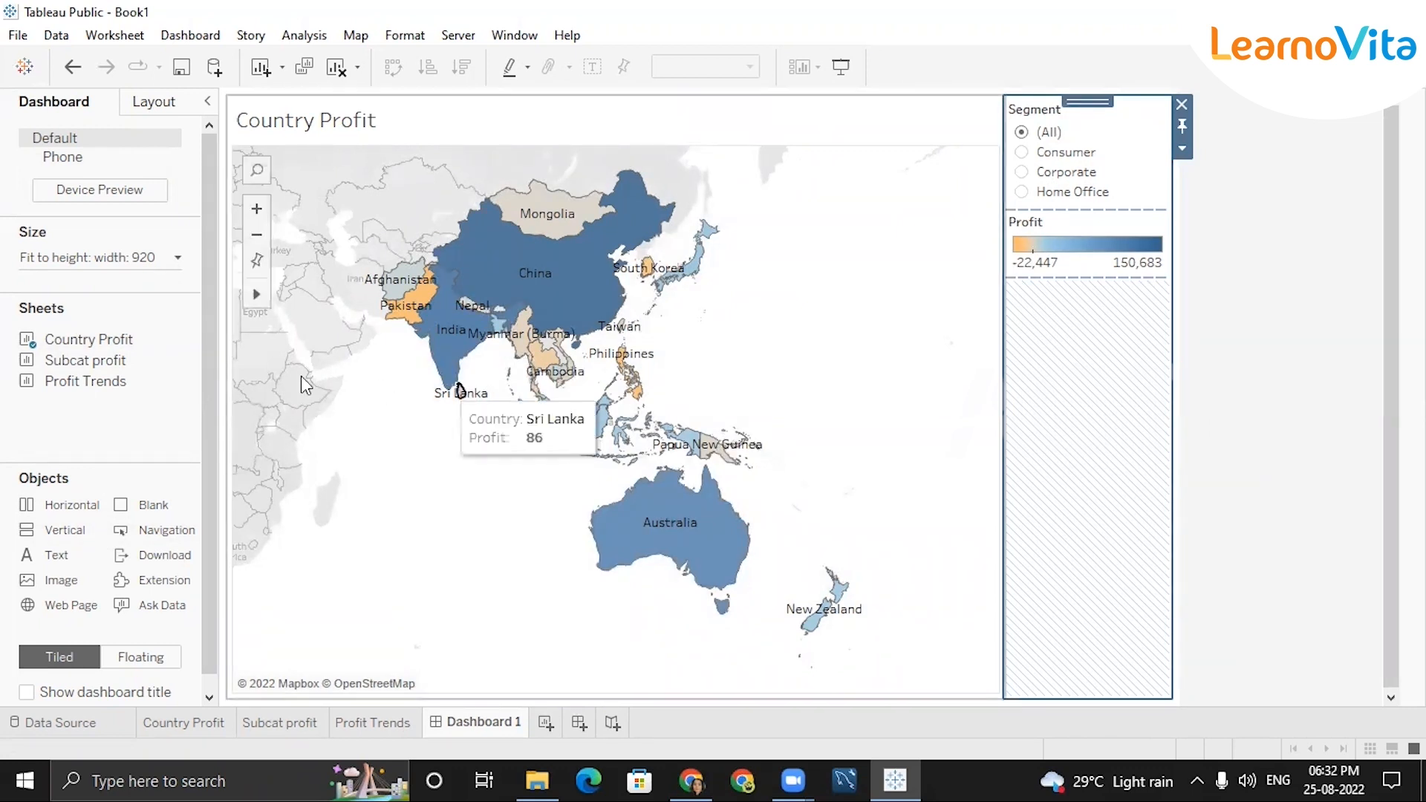
Add Subcat profit as a tiled view to the right of the Country Profit map, with Profit Trends beneath it.
{"action": "mouse_move", "coordinate": [123, 369]}
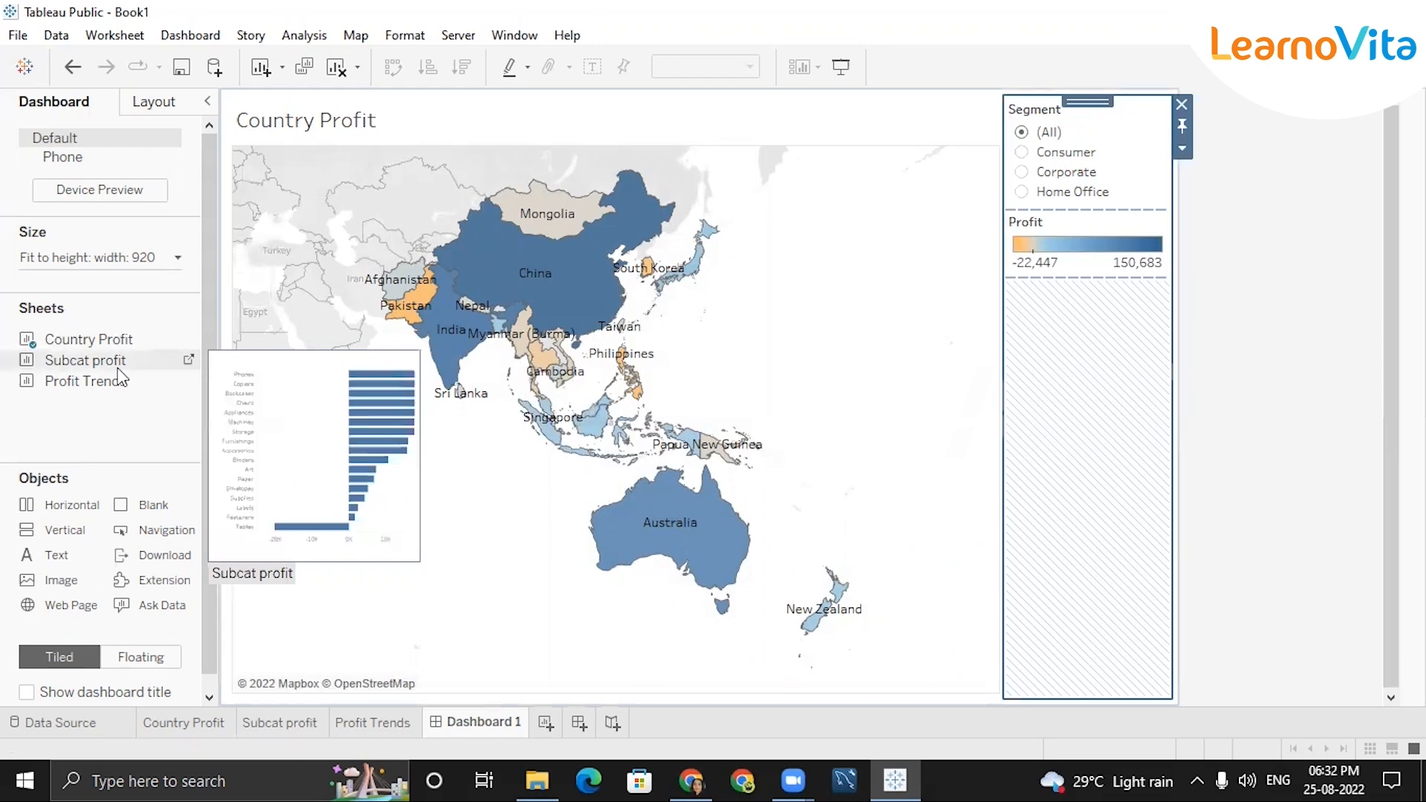
{"action": "left_click_drag", "start_coordinate": [123, 379], "coordinate": [396, 379]}
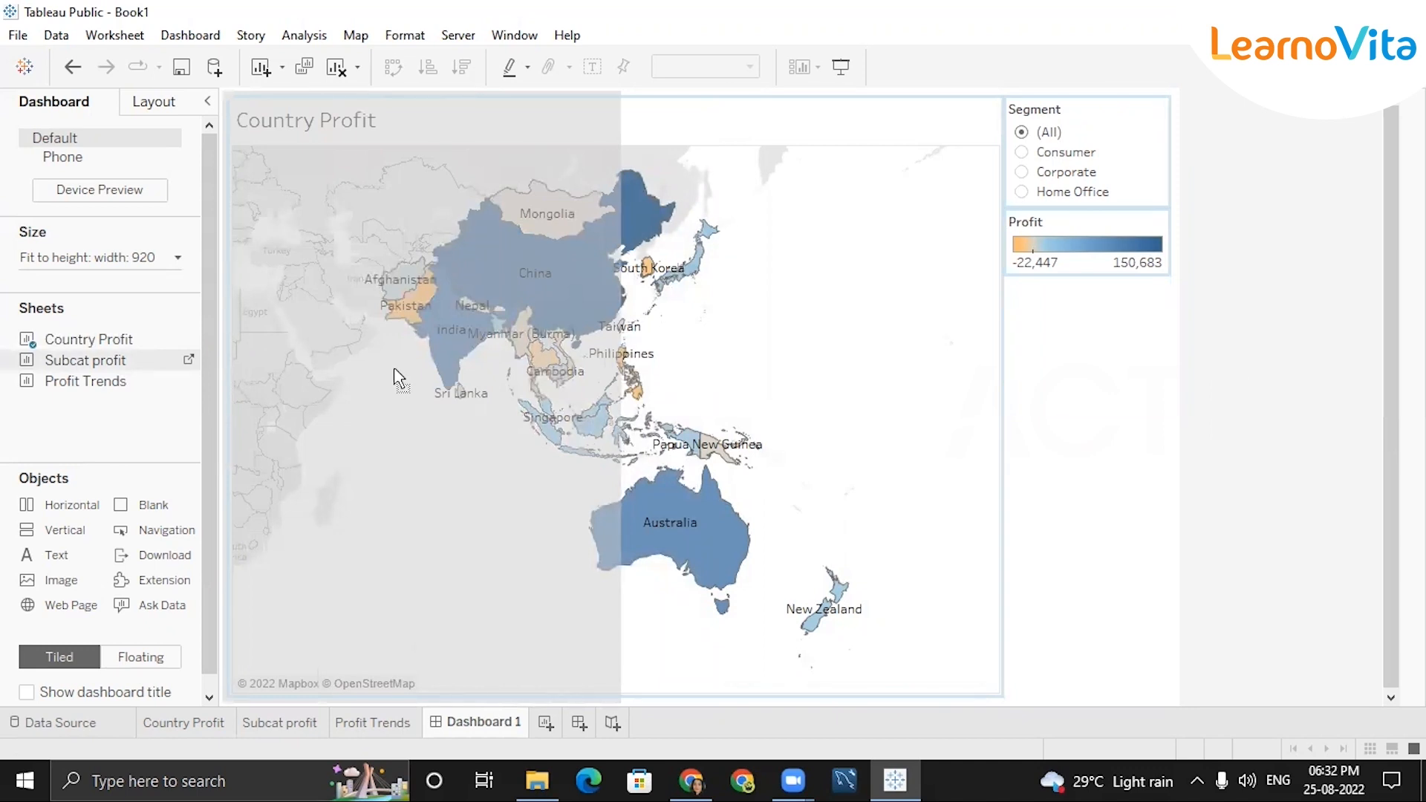
{"action": "mouse_move", "coordinate": [395, 379]}
{"action": "left_mouse_down"}
{"action": "mouse_move", "coordinate": [604, 350]}
{"action": "mouse_move", "coordinate": [856, 388]}
{"action": "left_mouse_up"}
{"action": "mouse_move", "coordinate": [503, 397]}
{"action": "left_mouse_down"}
{"action": "mouse_move", "coordinate": [563, 159]}
{"action": "mouse_move", "coordinate": [566, 526]}
{"action": "mouse_move", "coordinate": [569, 279]}
{"action": "mouse_move", "coordinate": [595, 507]}
{"action": "mouse_move", "coordinate": [702, 430]}
{"action": "mouse_move", "coordinate": [637, 315]}
{"action": "mouse_move", "coordinate": [457, 312]}
{"action": "mouse_move", "coordinate": [671, 318]}
{"action": "mouse_move", "coordinate": [728, 470]}
{"action": "mouse_move", "coordinate": [521, 269]}
{"action": "mouse_move", "coordinate": [500, 496]}
{"action": "mouse_move", "coordinate": [770, 372]}
{"action": "mouse_move", "coordinate": [409, 309]}
{"action": "mouse_move", "coordinate": [732, 341]}
{"action": "mouse_move", "coordinate": [601, 425]}
{"action": "mouse_move", "coordinate": [707, 303]}
{"action": "mouse_move", "coordinate": [367, 232]}
{"action": "mouse_move", "coordinate": [665, 271]}
{"action": "mouse_move", "coordinate": [409, 437]}
{"action": "mouse_move", "coordinate": [754, 350]}
{"action": "mouse_move", "coordinate": [756, 321]}
{"action": "left_mouse_up"}
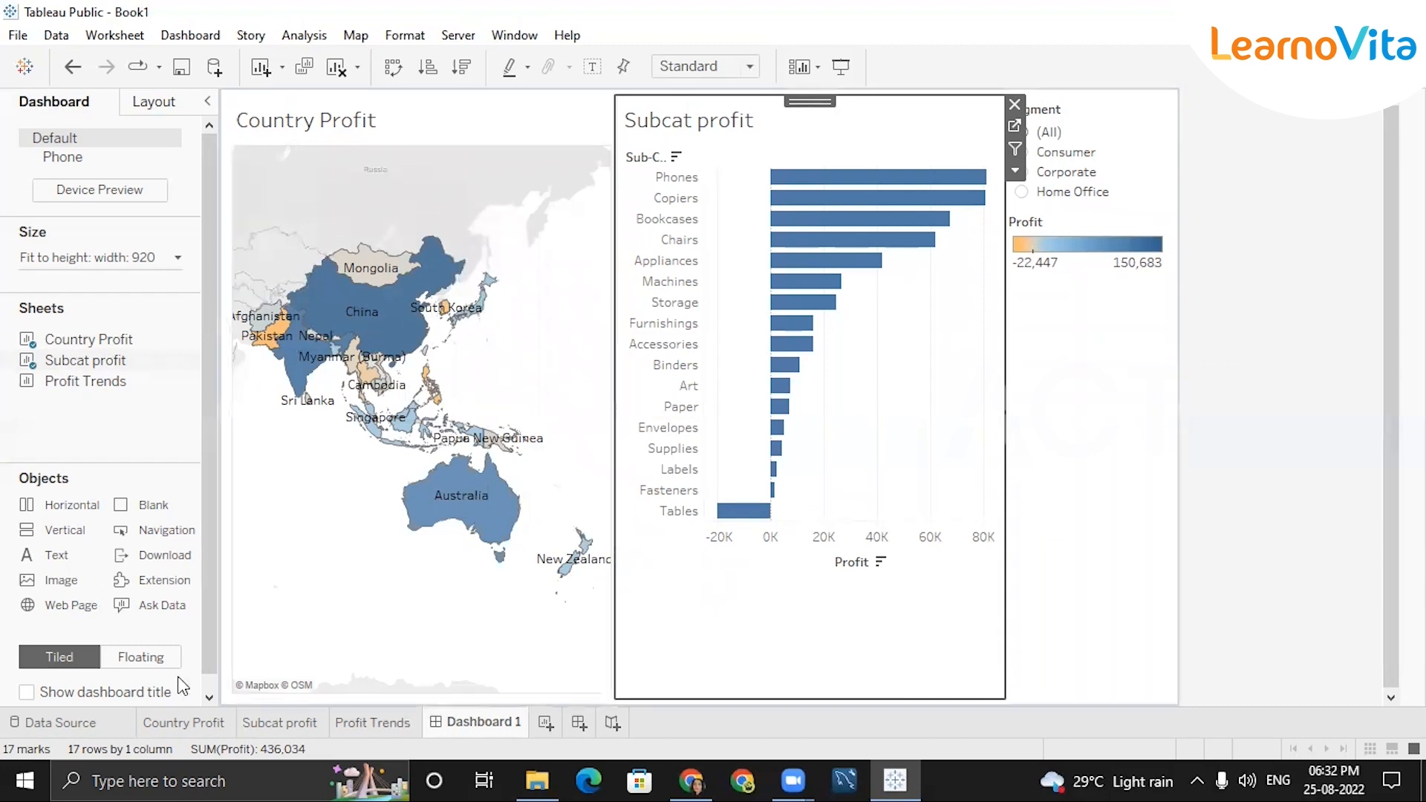
{"action": "mouse_move", "coordinate": [69, 381]}
{"action": "left_mouse_down"}
{"action": "mouse_move", "coordinate": [456, 234]}
{"action": "mouse_move", "coordinate": [752, 221]}
{"action": "mouse_move", "coordinate": [357, 484]}
{"action": "mouse_move", "coordinate": [317, 486]}
{"action": "mouse_move", "coordinate": [261, 460]}
{"action": "mouse_move", "coordinate": [362, 453]}
{"action": "mouse_move", "coordinate": [471, 327]}
{"action": "mouse_move", "coordinate": [480, 462]}
{"action": "mouse_move", "coordinate": [687, 343]}
{"action": "mouse_move", "coordinate": [834, 300]}
{"action": "mouse_move", "coordinate": [864, 539]}
{"action": "left_mouse_up"}
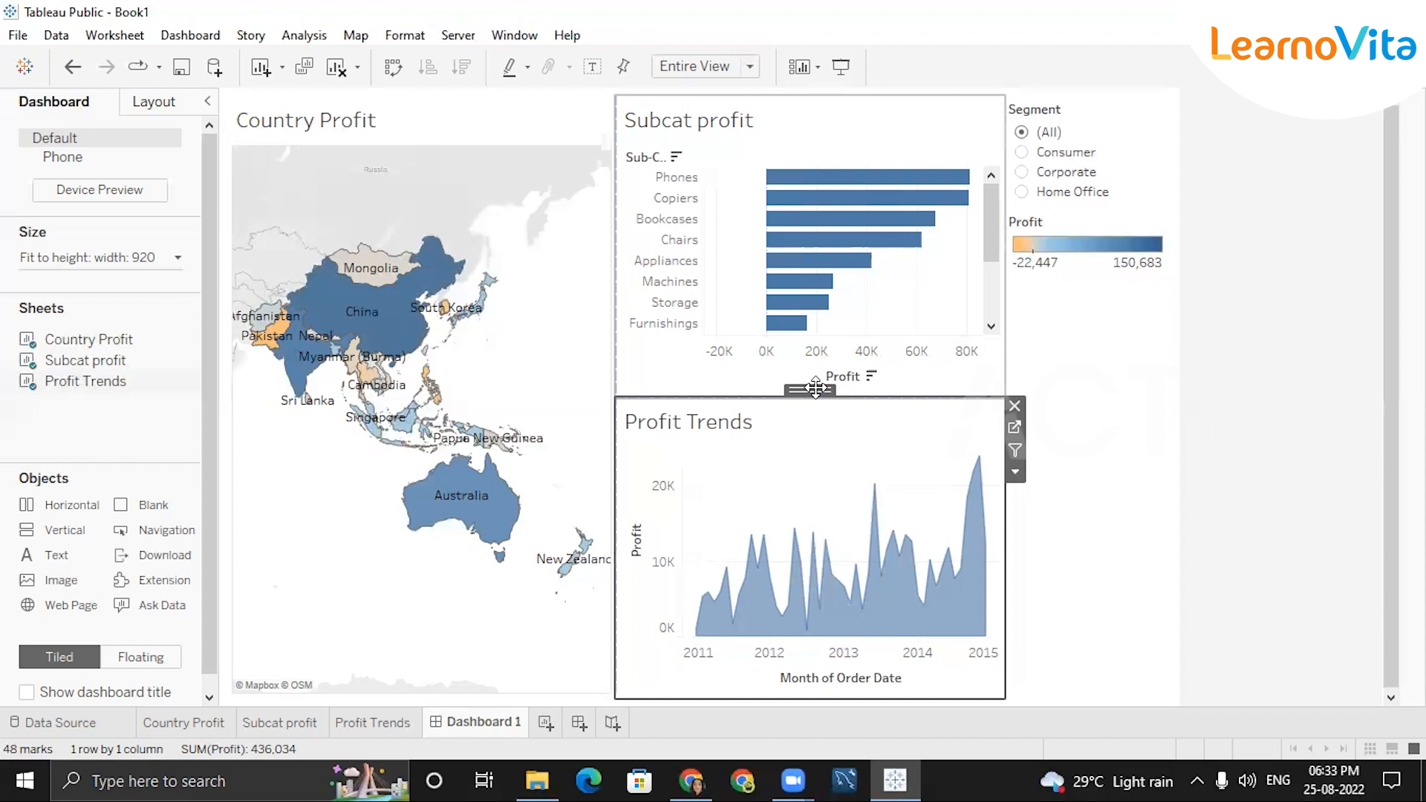
Resize the tiled layout so Subcat profit is taller than Profit Trends and the Country Profit map is slightly narrower.
{"action": "mouse_move", "coordinate": [782, 215]}
{"action": "mouse_move", "coordinate": [957, 300]}
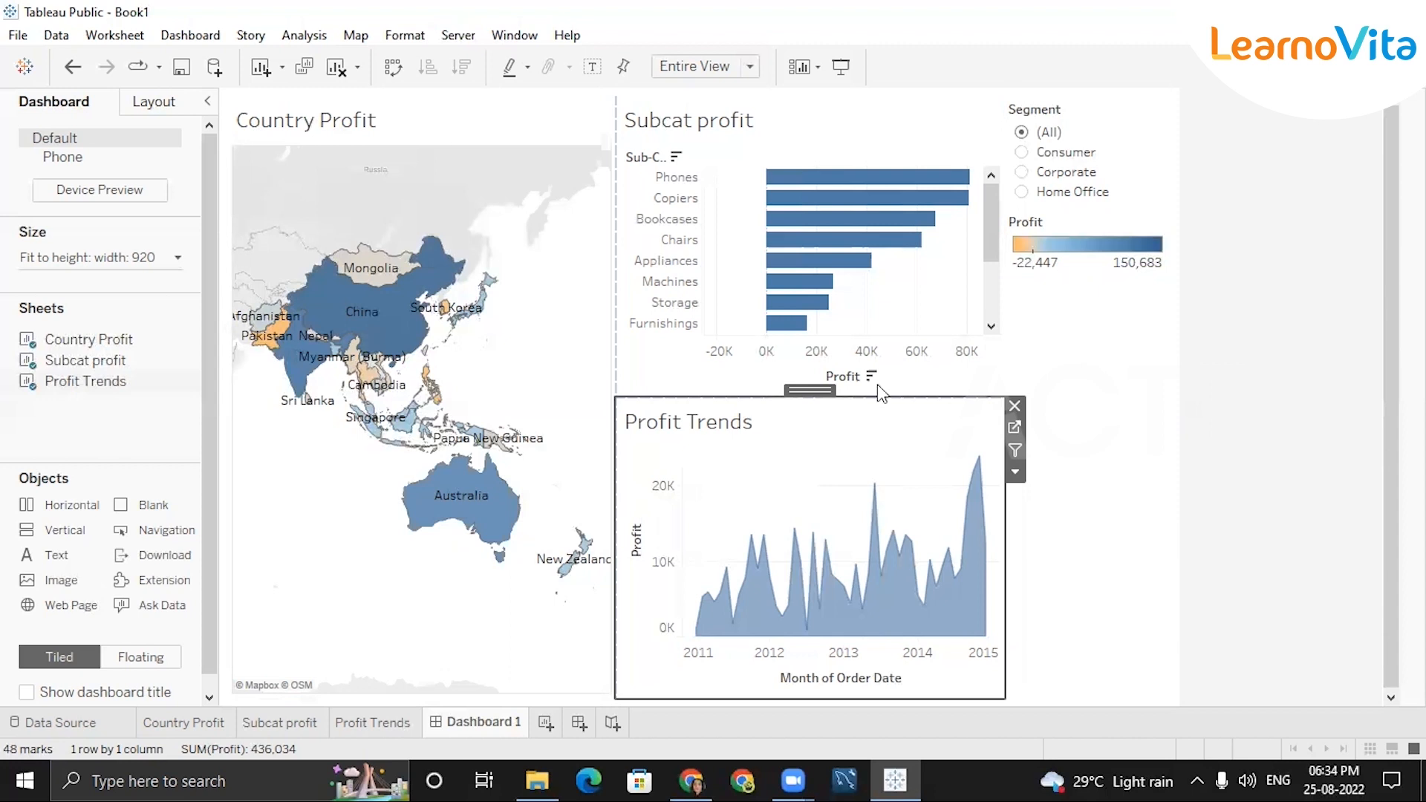
{"action": "left_click", "coordinate": [479, 199]}
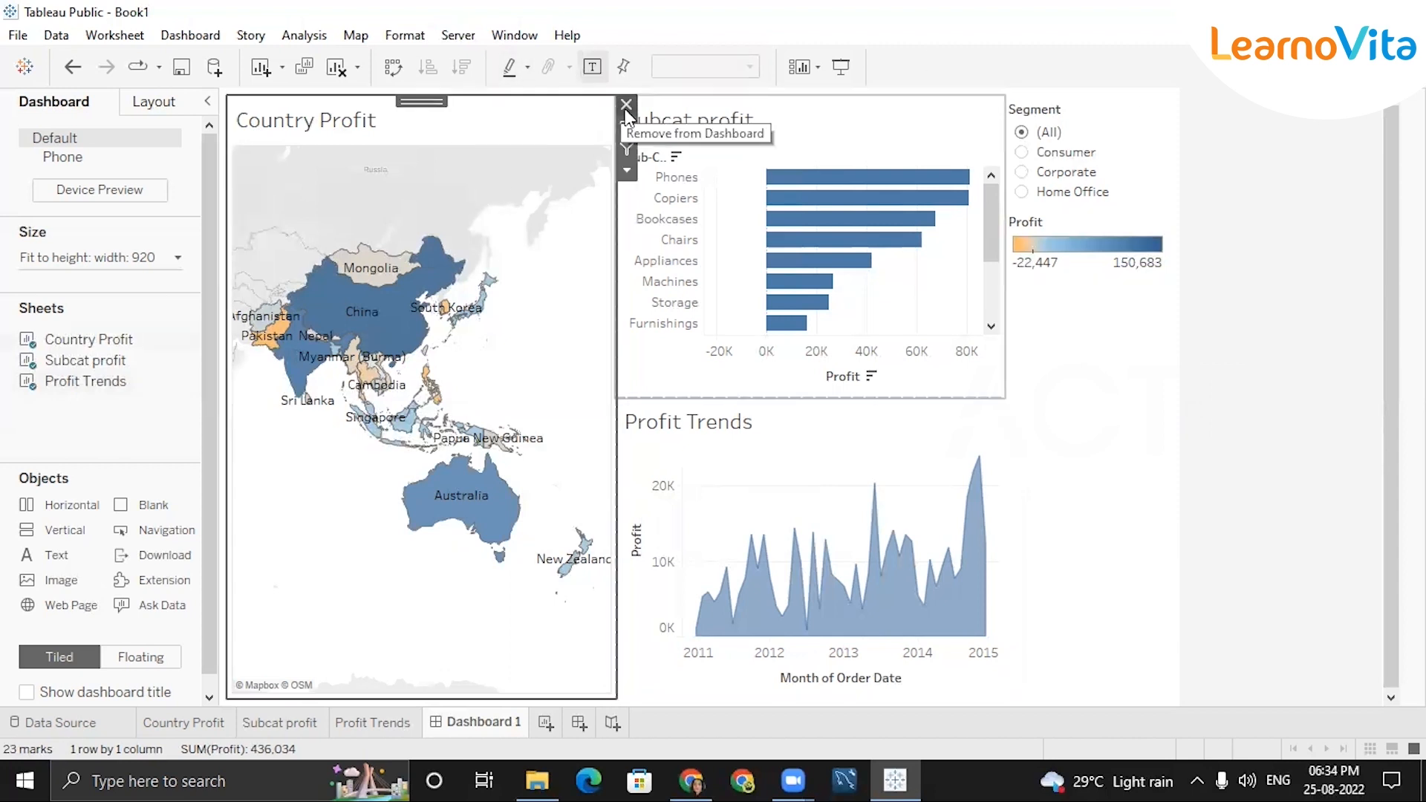
{"action": "left_click", "coordinate": [1042, 507]}
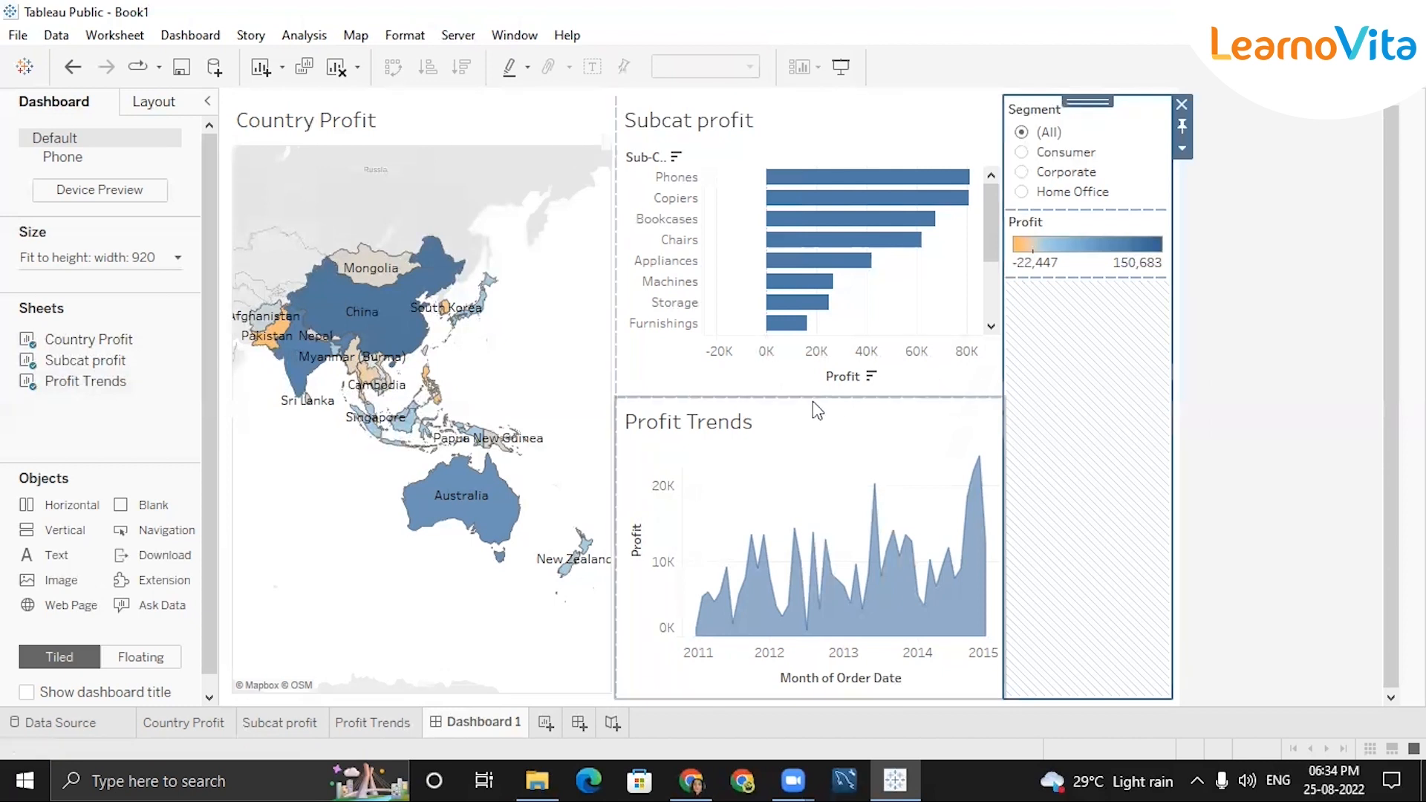
{"action": "left_click_drag", "start_coordinate": [821, 400], "coordinate": [899, 456]}
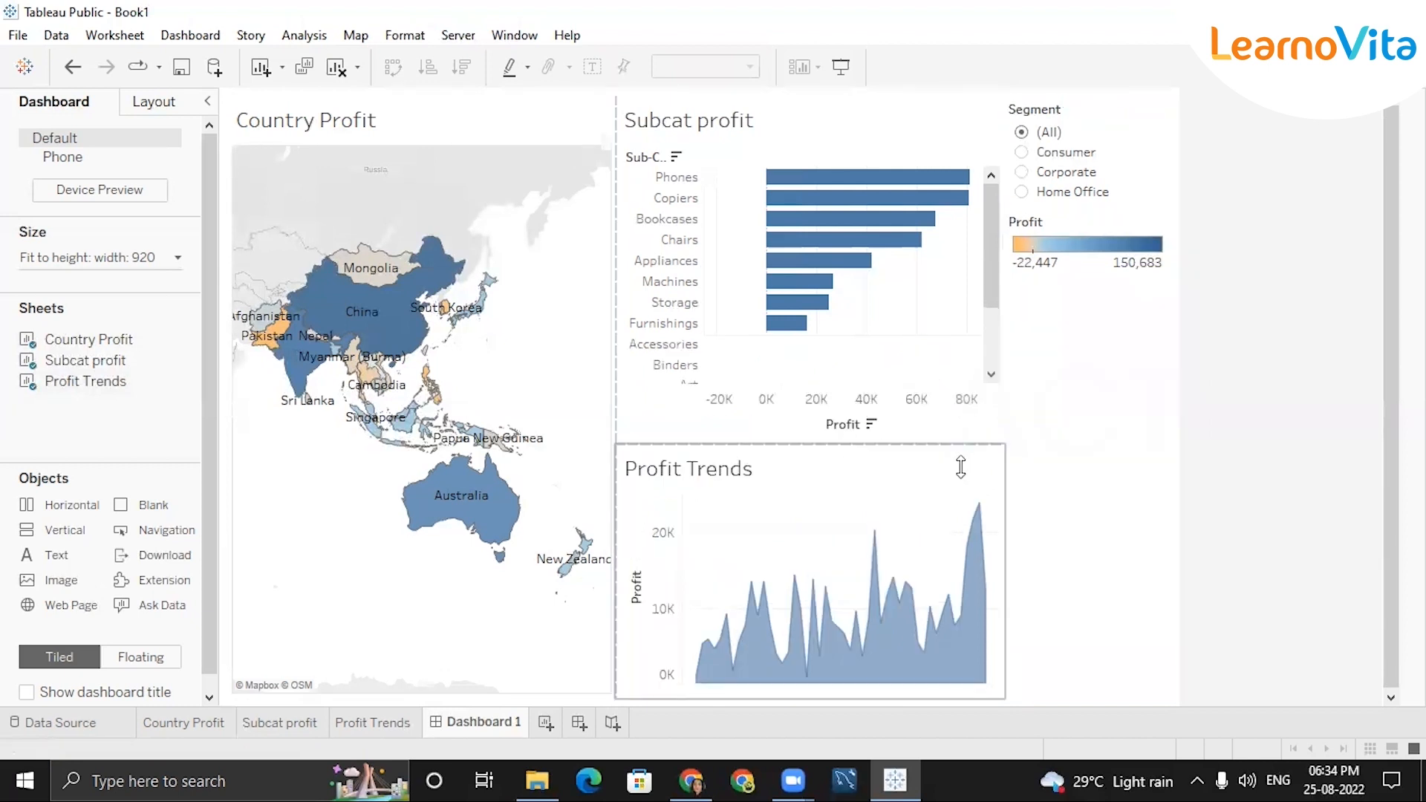
{"action": "left_click", "coordinate": [623, 118]}
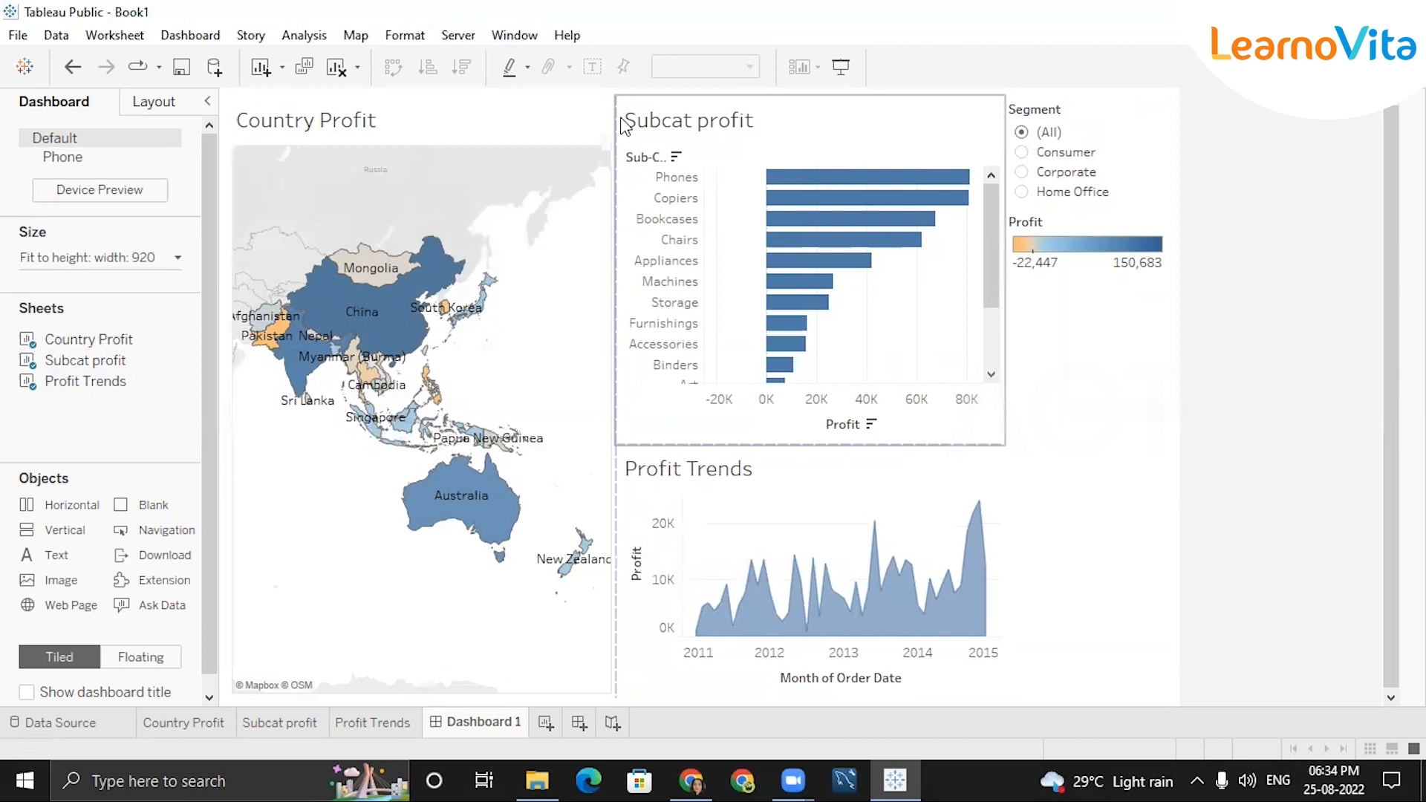
{"action": "left_click_drag", "start_coordinate": [613, 119], "coordinate": [576, 118]}
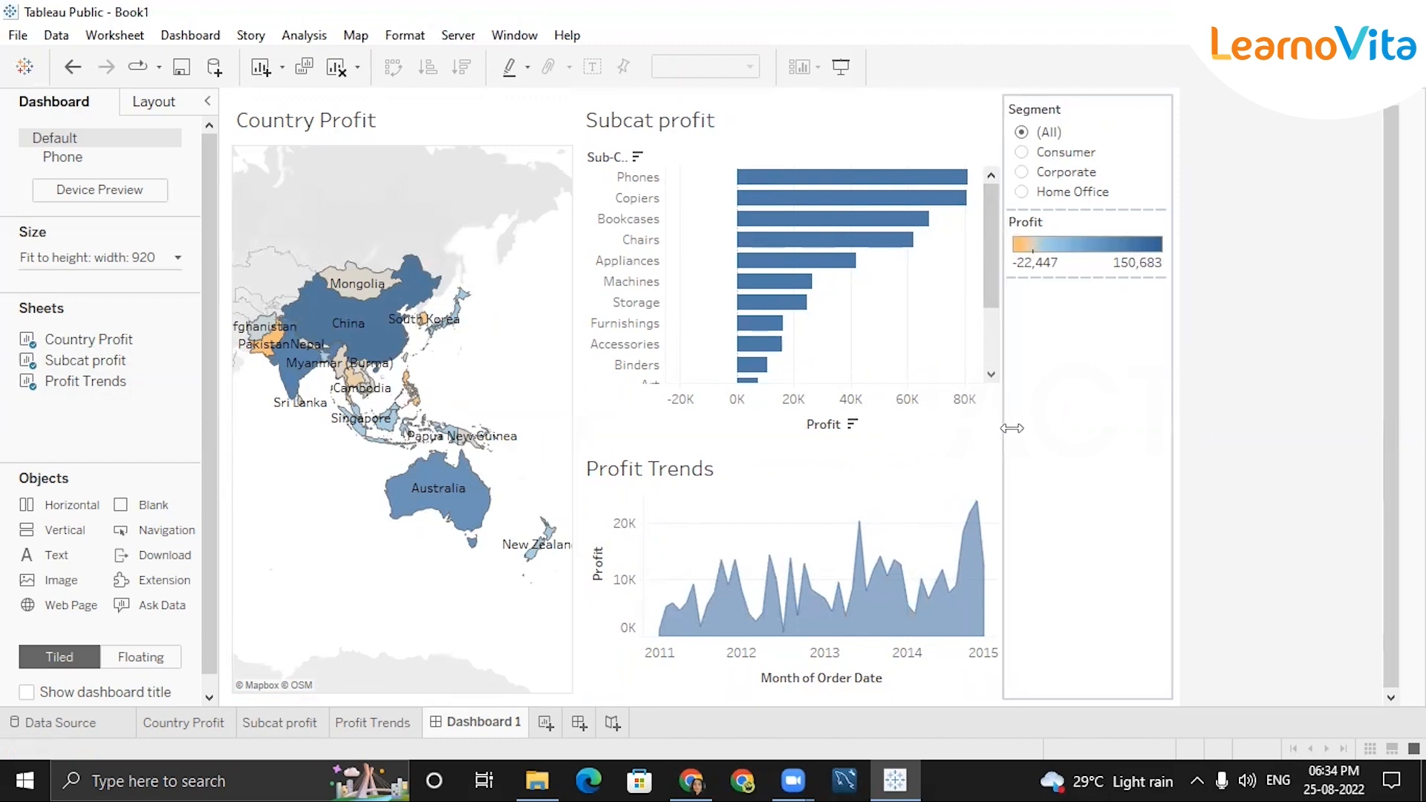
{"action": "left_click", "coordinate": [1074, 437]}
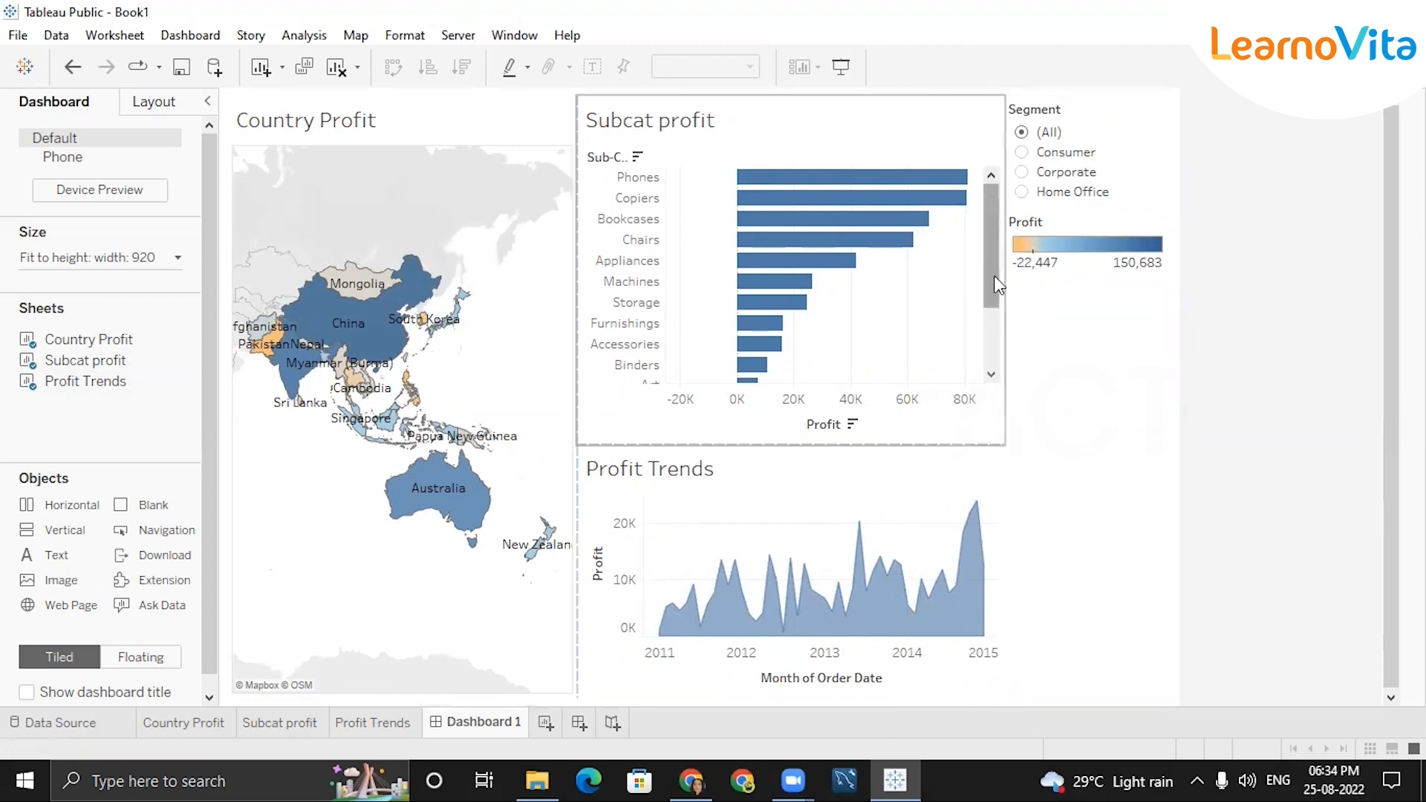
{"action": "left_click", "coordinate": [995, 315]}
{"action": "scroll", "coordinate": [996, 315], "scroll_direction": "up", "scroll_amount": 5}
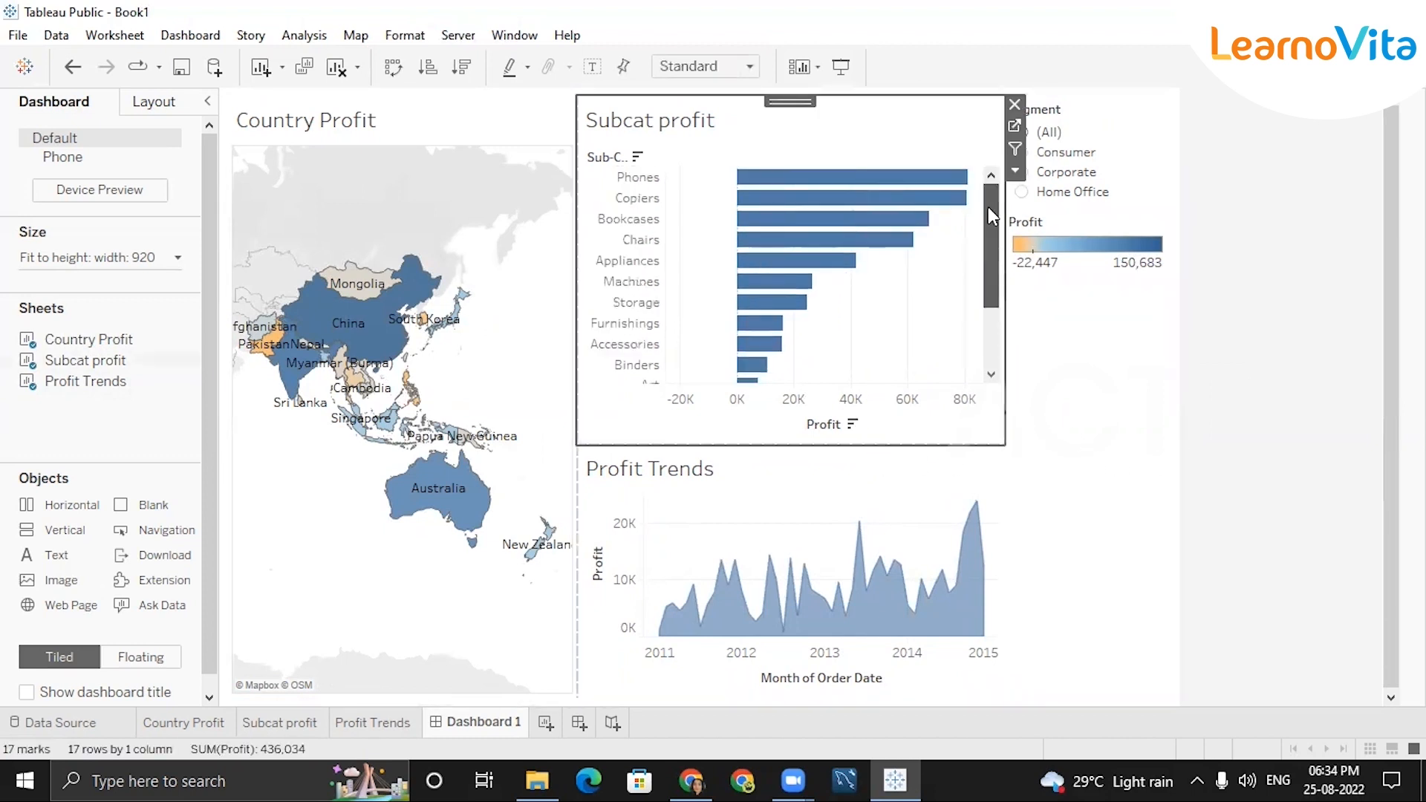
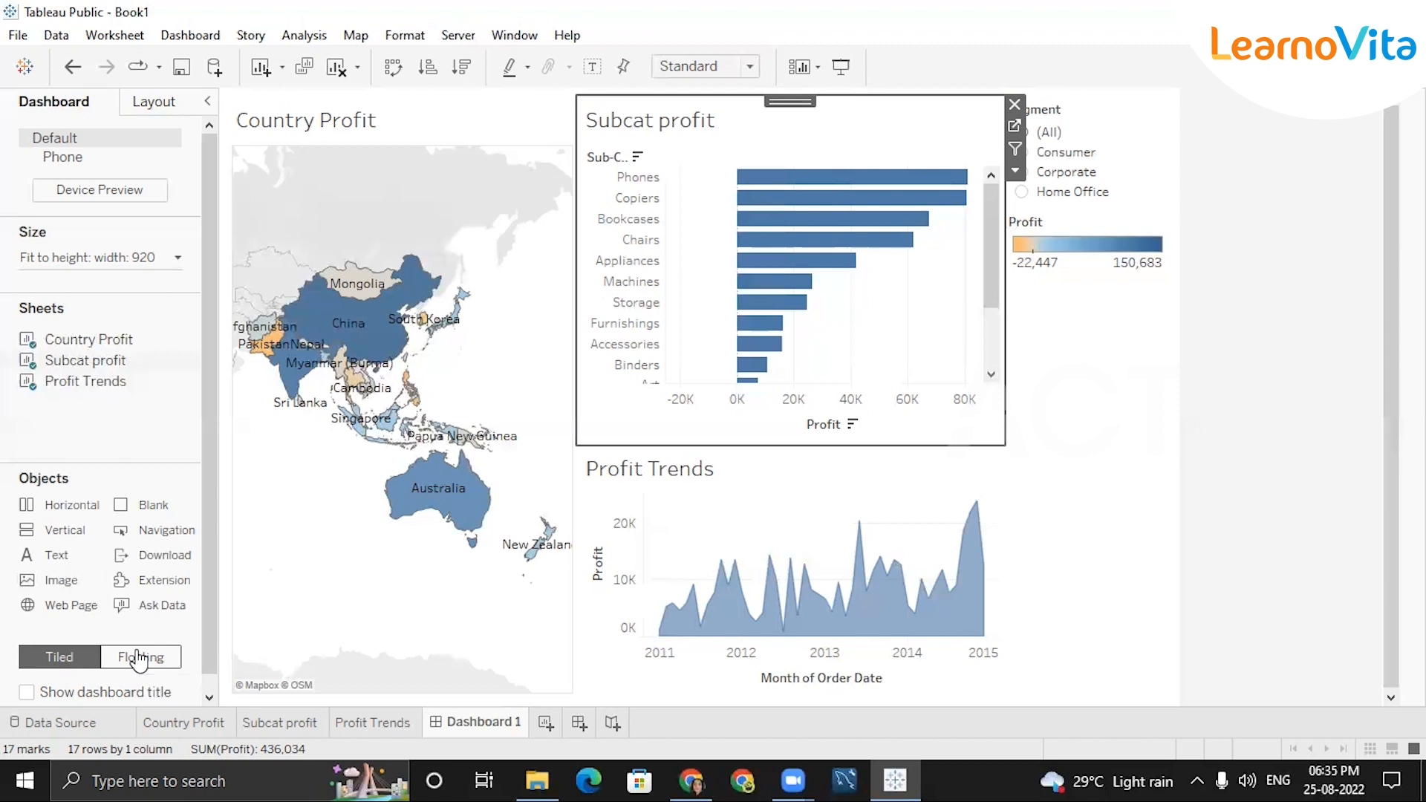
Remove the tiled Country Profit, Subcat profit and Profit Trends views from the dashboard.
{"action": "left_click", "coordinate": [357, 282]}
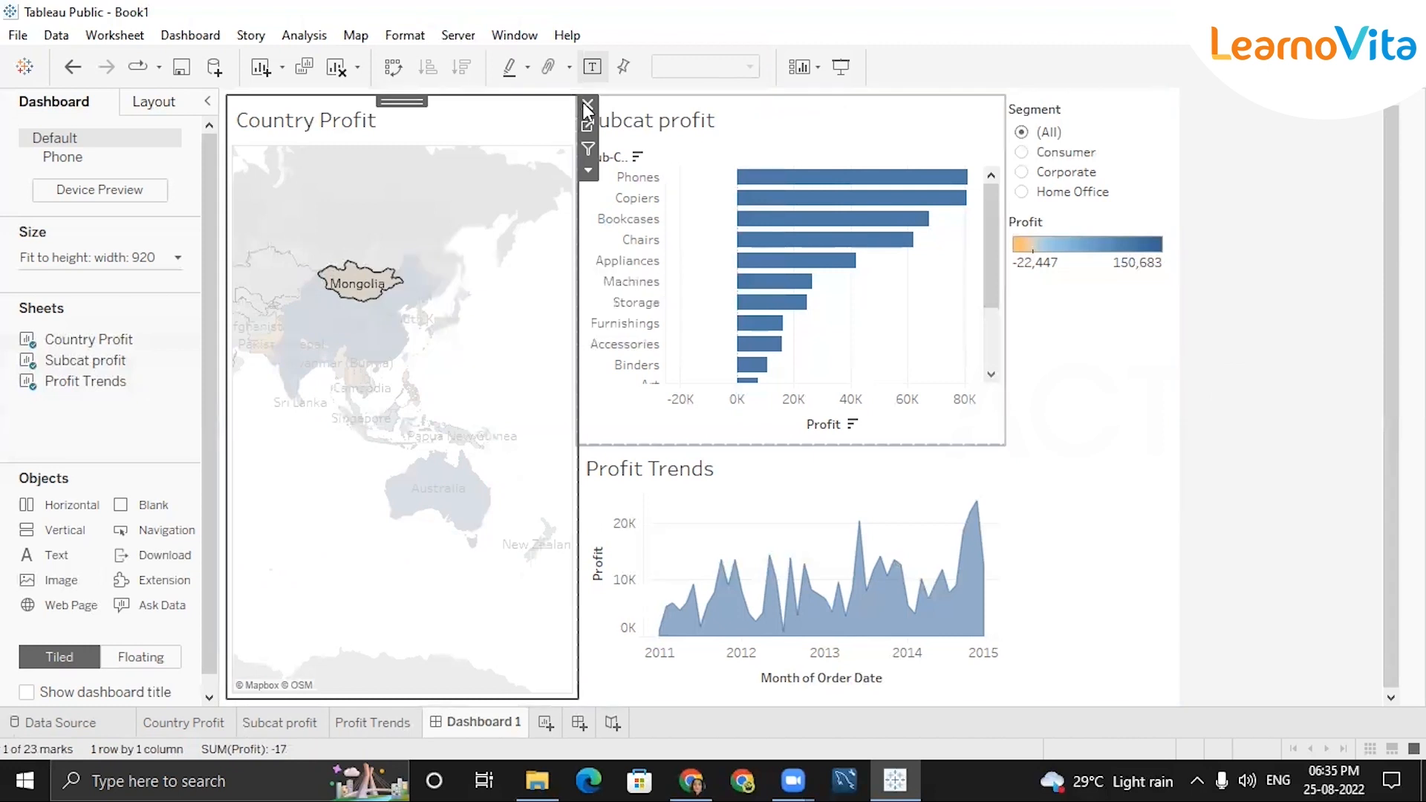
{"action": "left_click", "coordinate": [587, 106]}
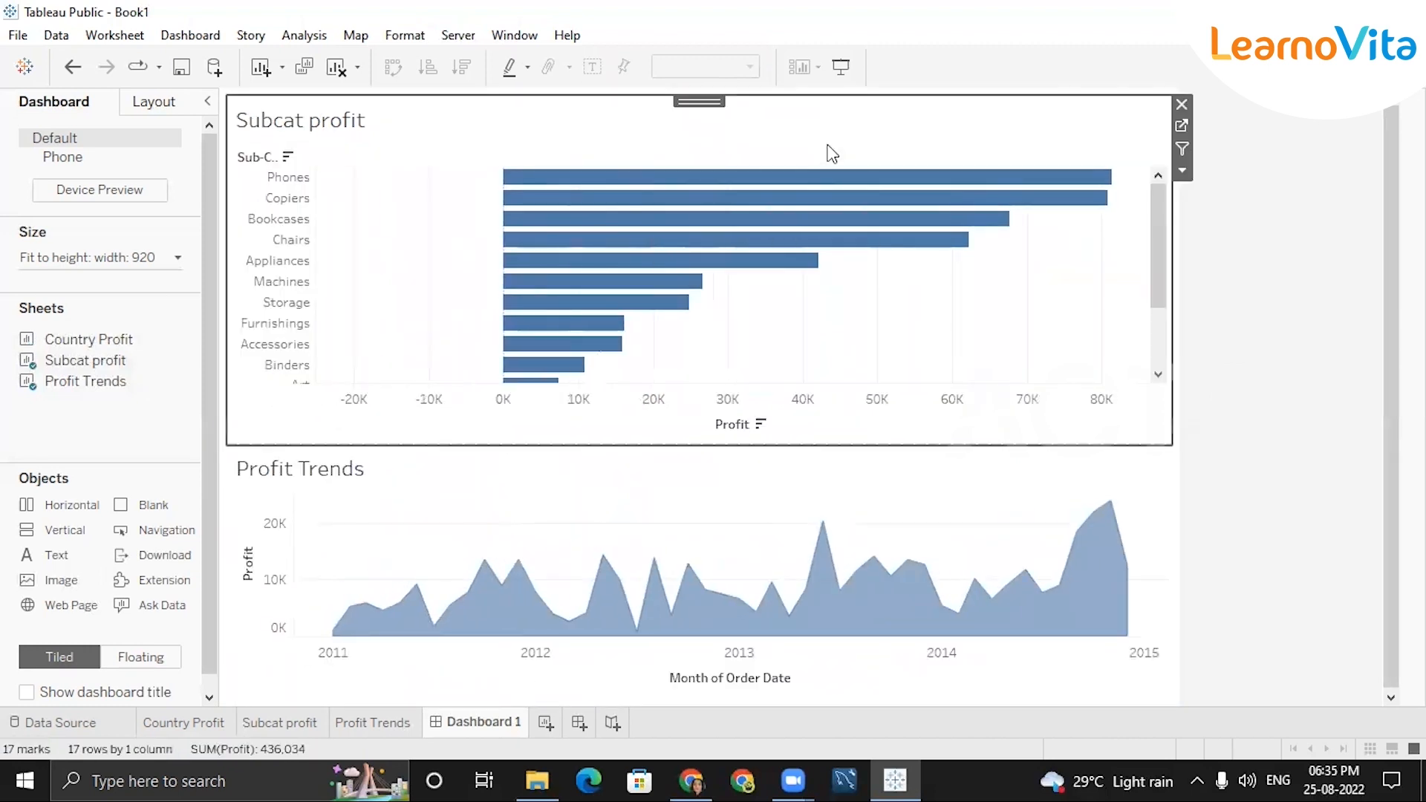
{"action": "left_click", "coordinate": [1182, 104]}
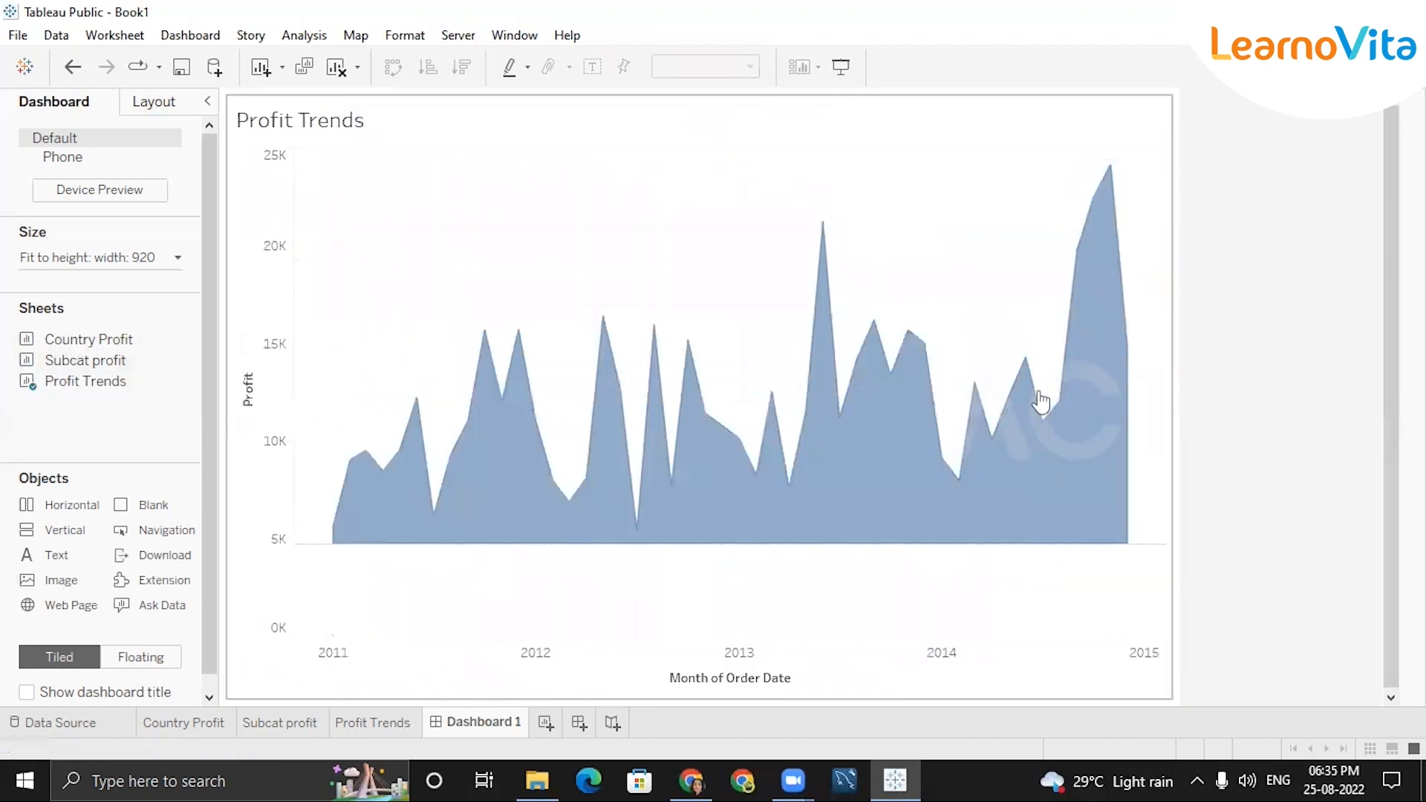
{"action": "left_click", "coordinate": [1050, 190]}
{"action": "left_click", "coordinate": [1187, 106]}
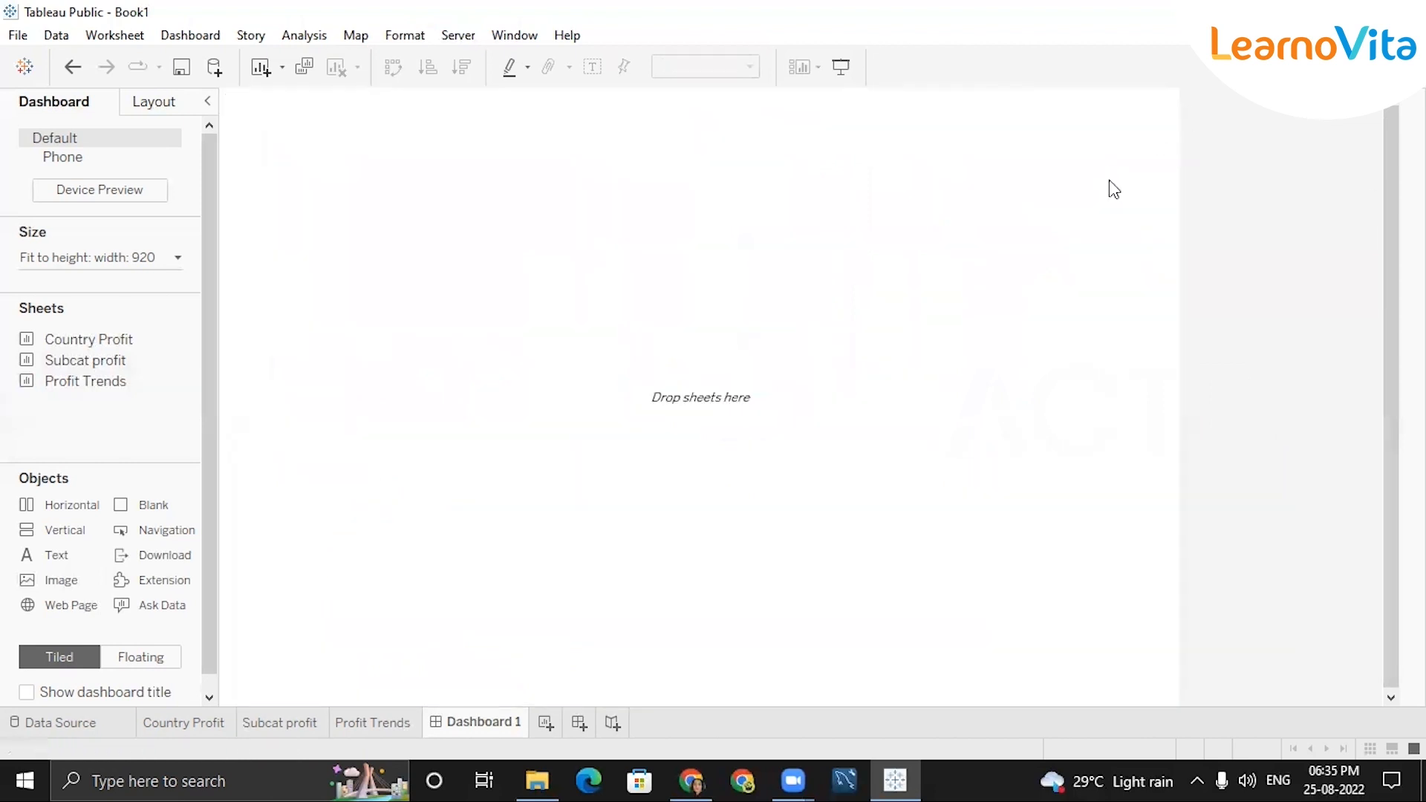
Add Country Profit to the dashboard as a floating view, enlarge it and place it in the dashboard's upper-left corner.
{"action": "left_click", "coordinate": [130, 663]}
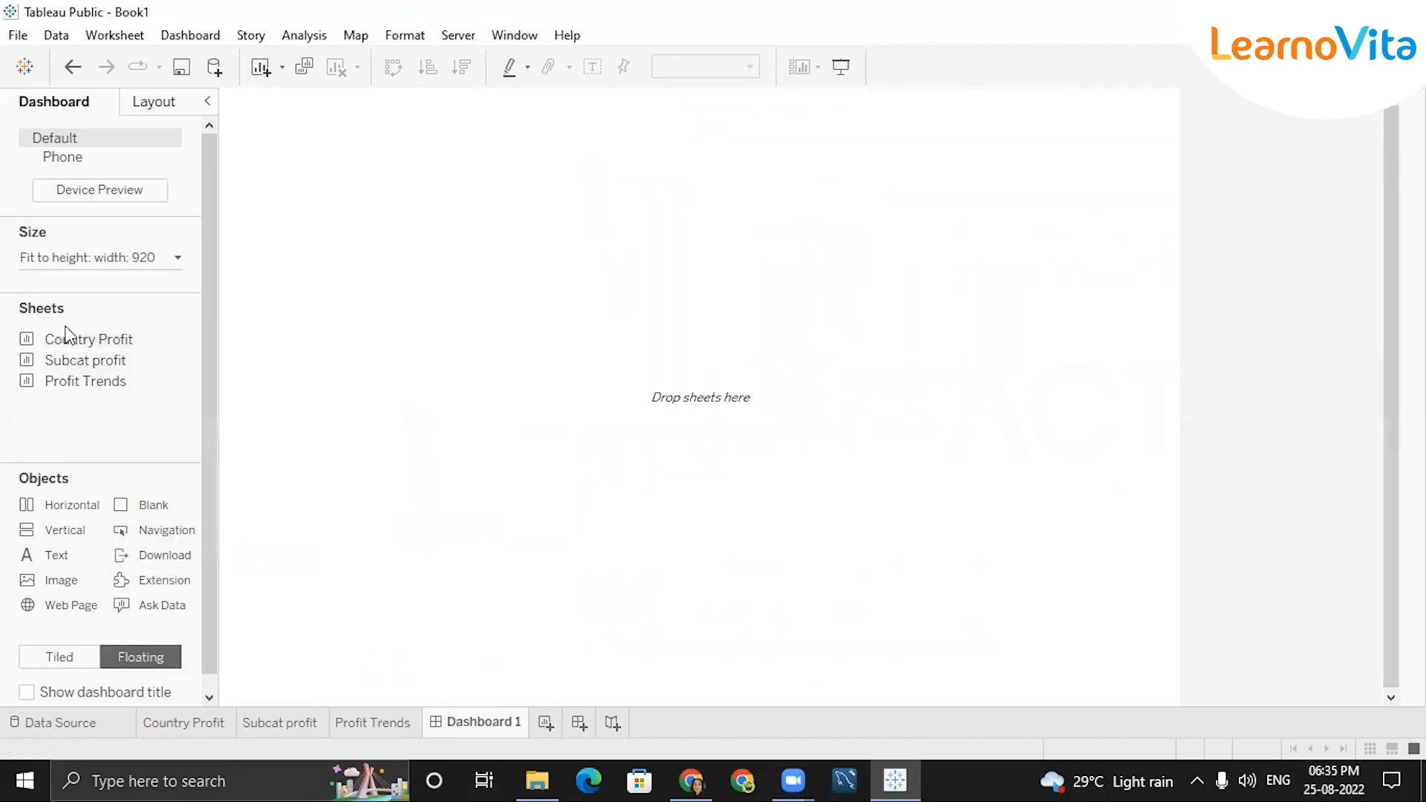
{"action": "left_click_drag", "start_coordinate": [69, 338], "coordinate": [471, 194]}
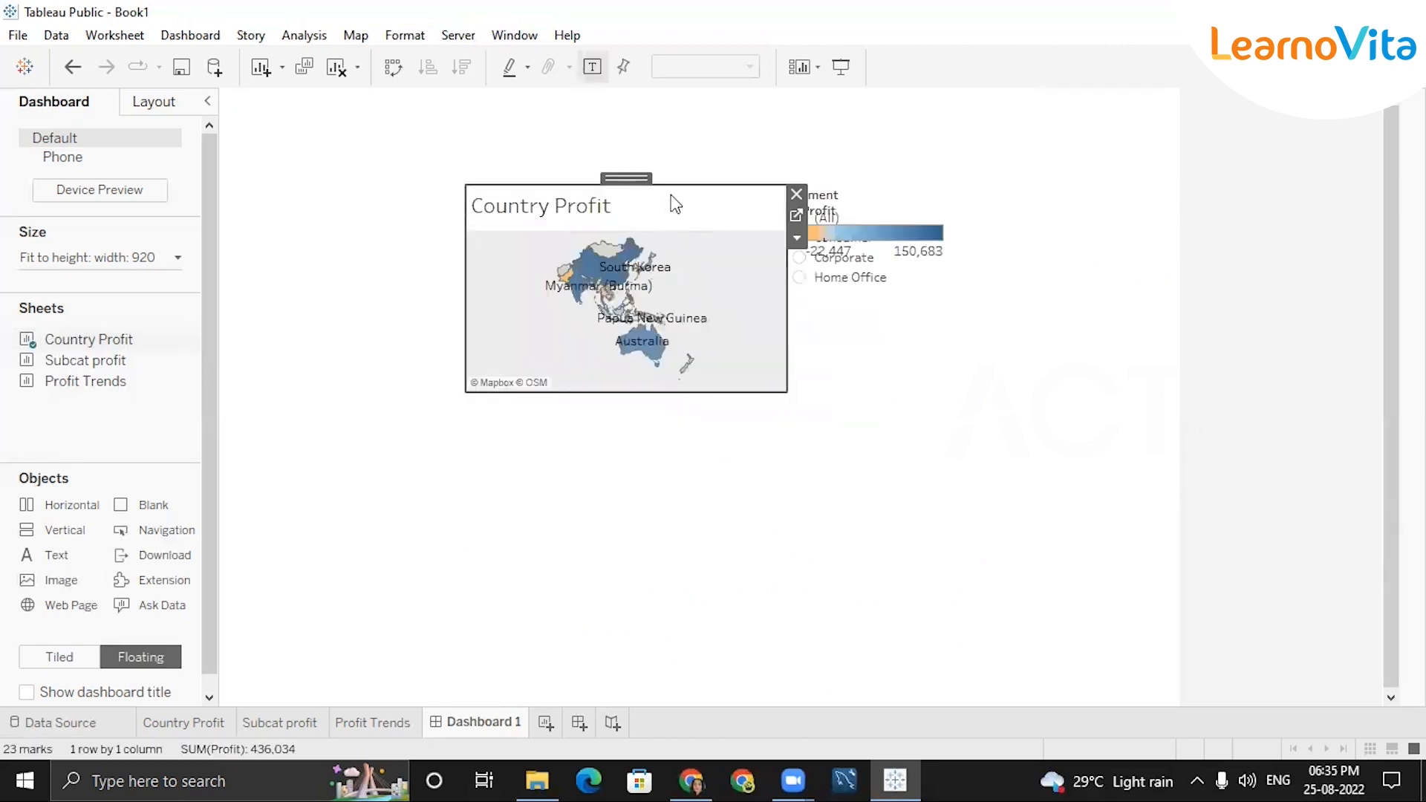
{"action": "left_click_drag", "start_coordinate": [700, 204], "coordinate": [535, 158]}
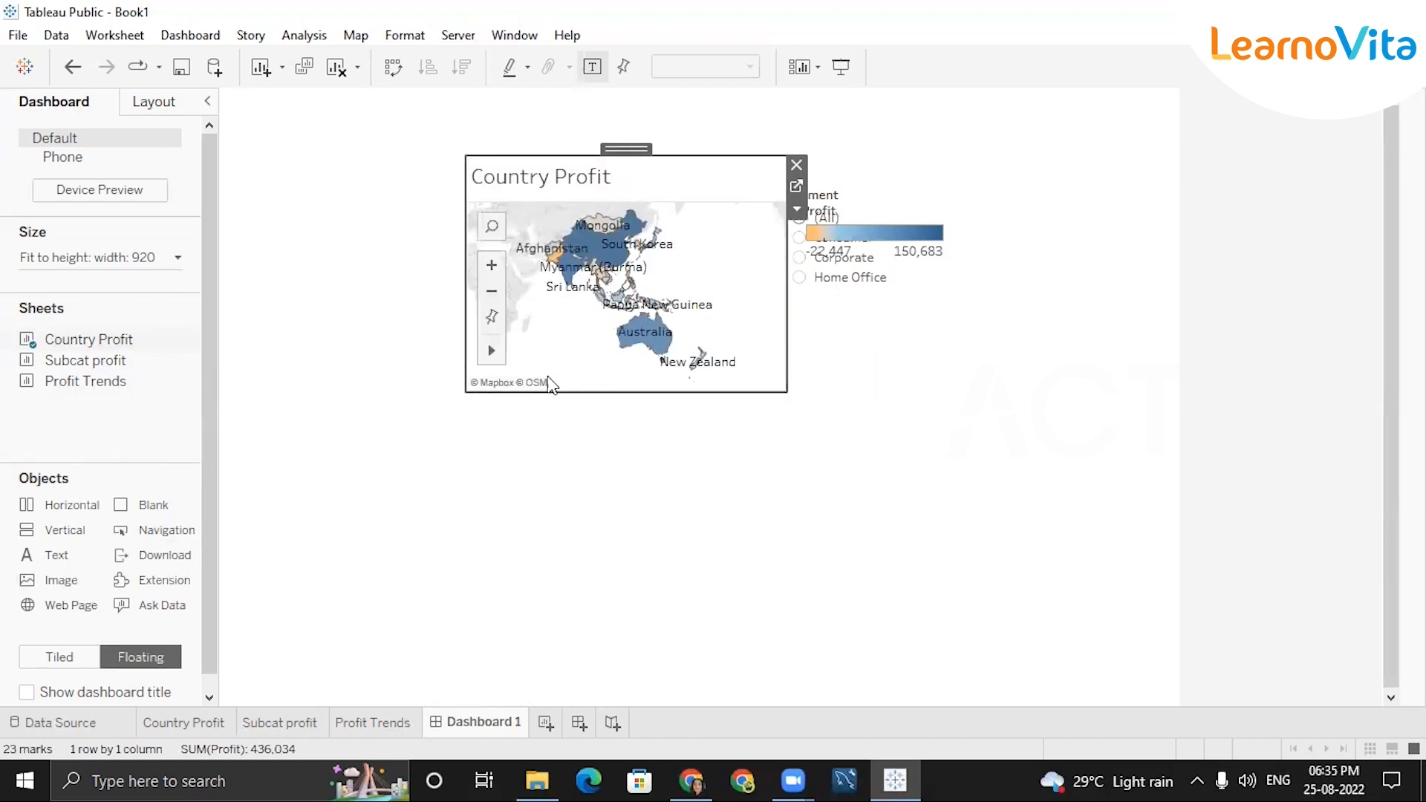
{"action": "left_click_drag", "start_coordinate": [782, 384], "coordinate": [934, 462]}
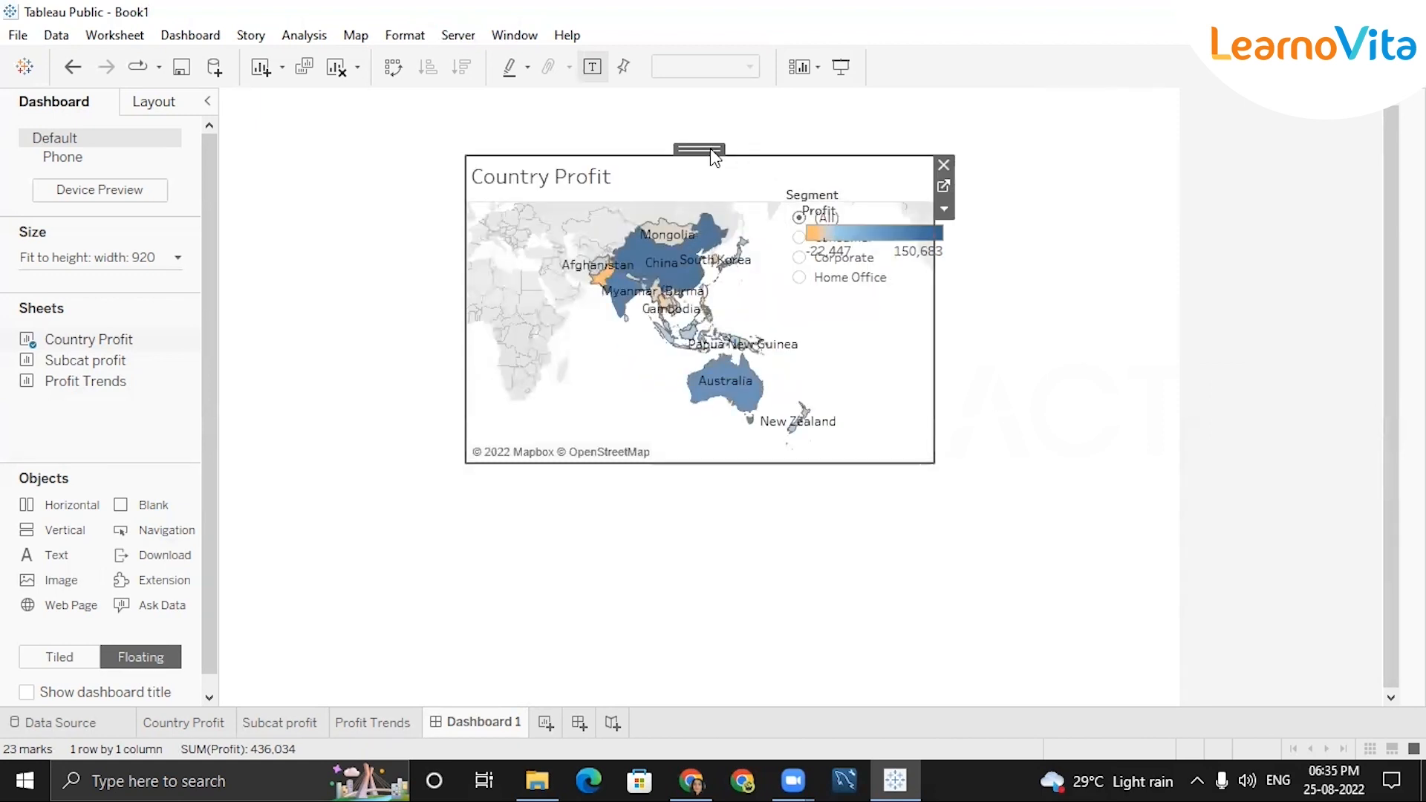
{"action": "left_click_drag", "start_coordinate": [719, 147], "coordinate": [465, 117]}
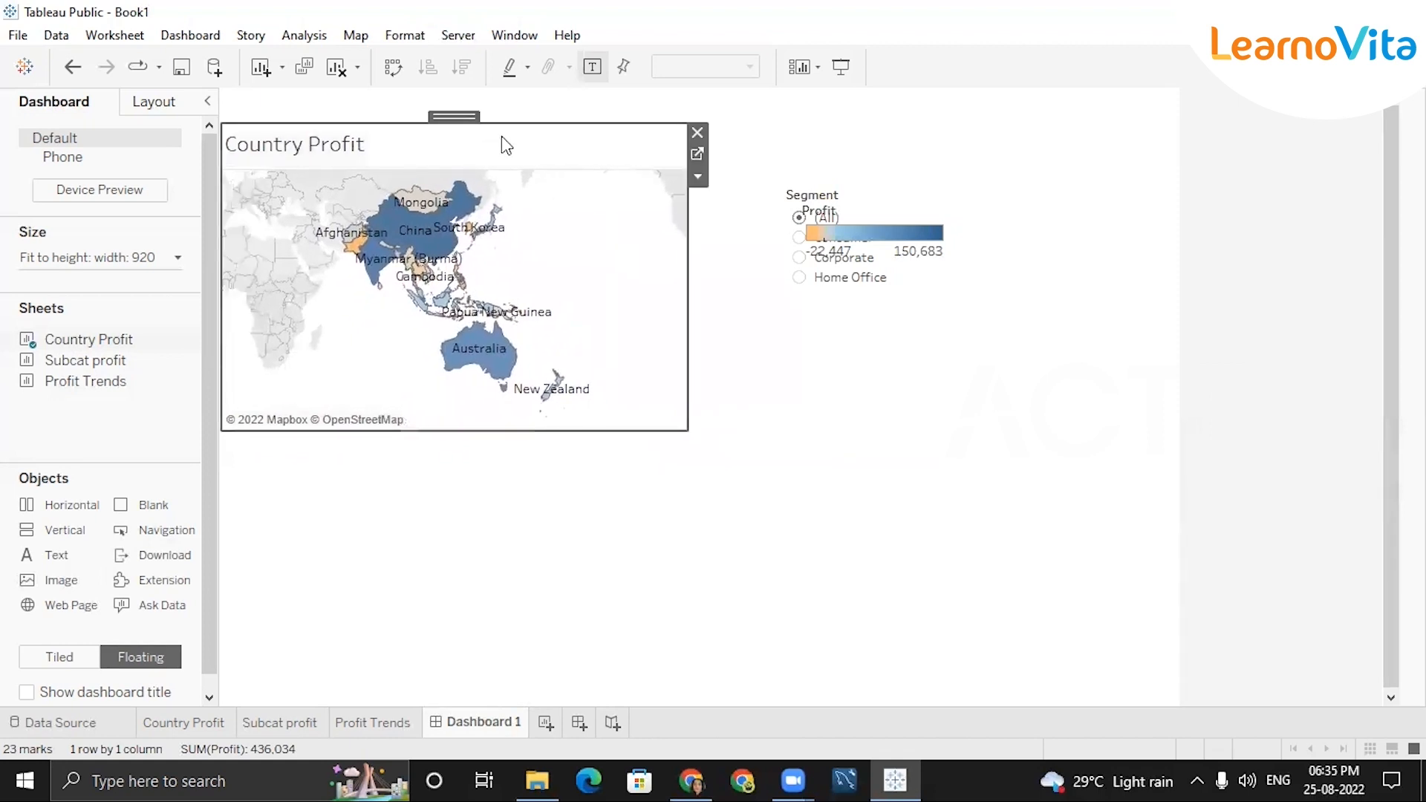
Move the floating Profit colour legend onto the lower-left part of the Country Profit map and make it smaller.
{"action": "left_click", "coordinate": [867, 239]}
{"action": "left_click_drag", "start_coordinate": [879, 196], "coordinate": [353, 349]}
{"action": "left_click_drag", "start_coordinate": [402, 416], "coordinate": [383, 389]}
{"action": "left_click_drag", "start_coordinate": [326, 334], "coordinate": [361, 347]}
{"action": "left_click", "coordinate": [818, 454]}
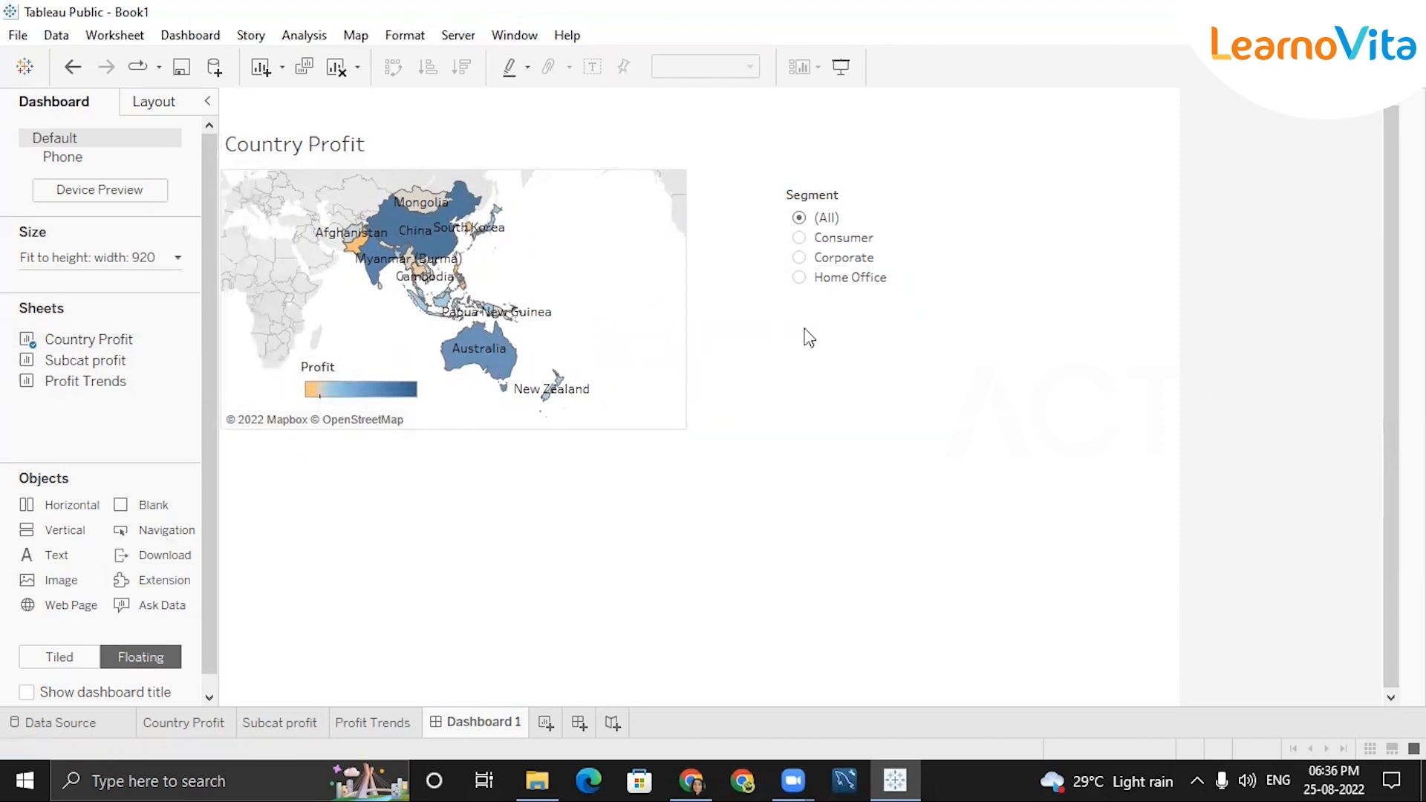
Move the floating Segment filter to the upper-right corner of the dashboard.
{"action": "left_click", "coordinate": [870, 199]}
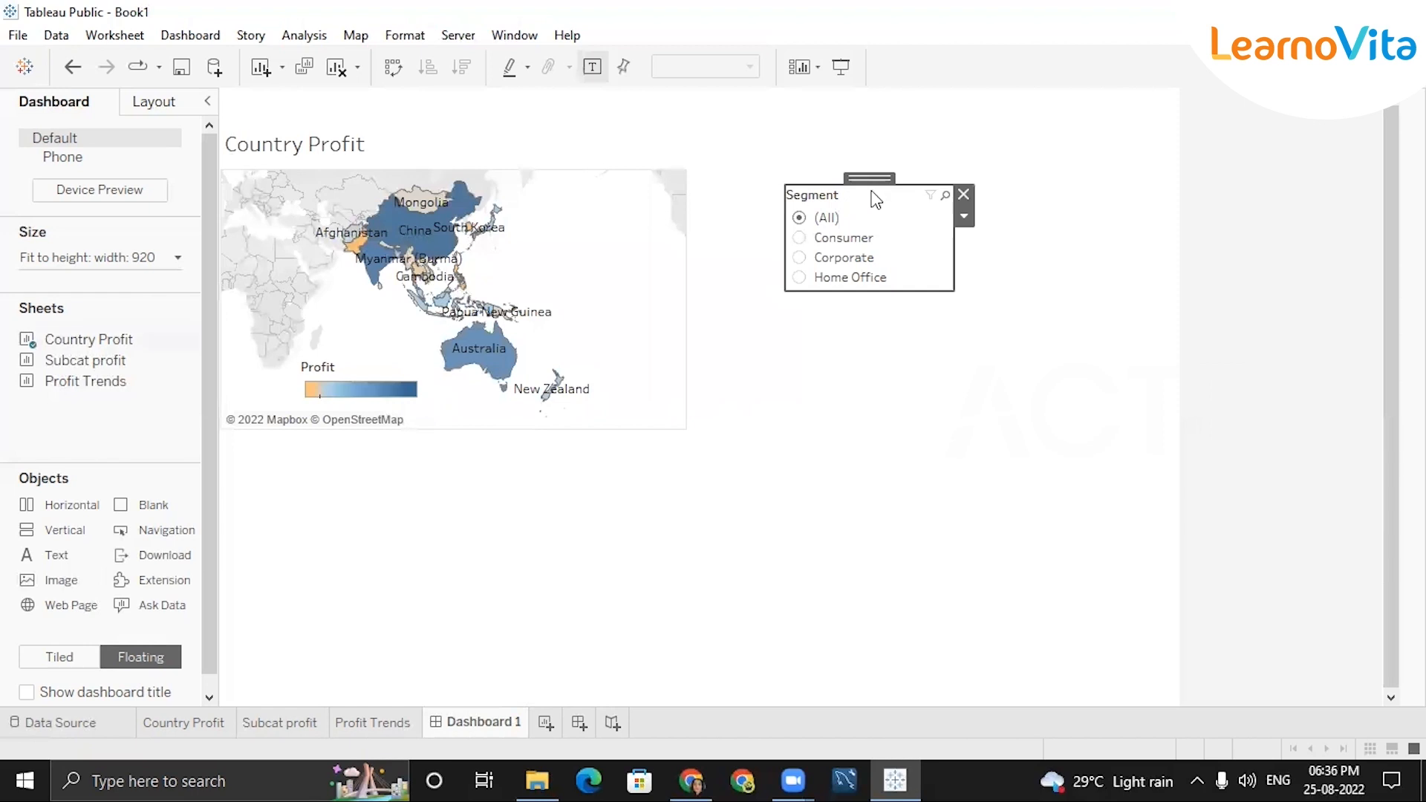
{"action": "left_click_drag", "start_coordinate": [872, 178], "coordinate": [1087, 99]}
{"action": "left_click", "coordinate": [897, 304]}
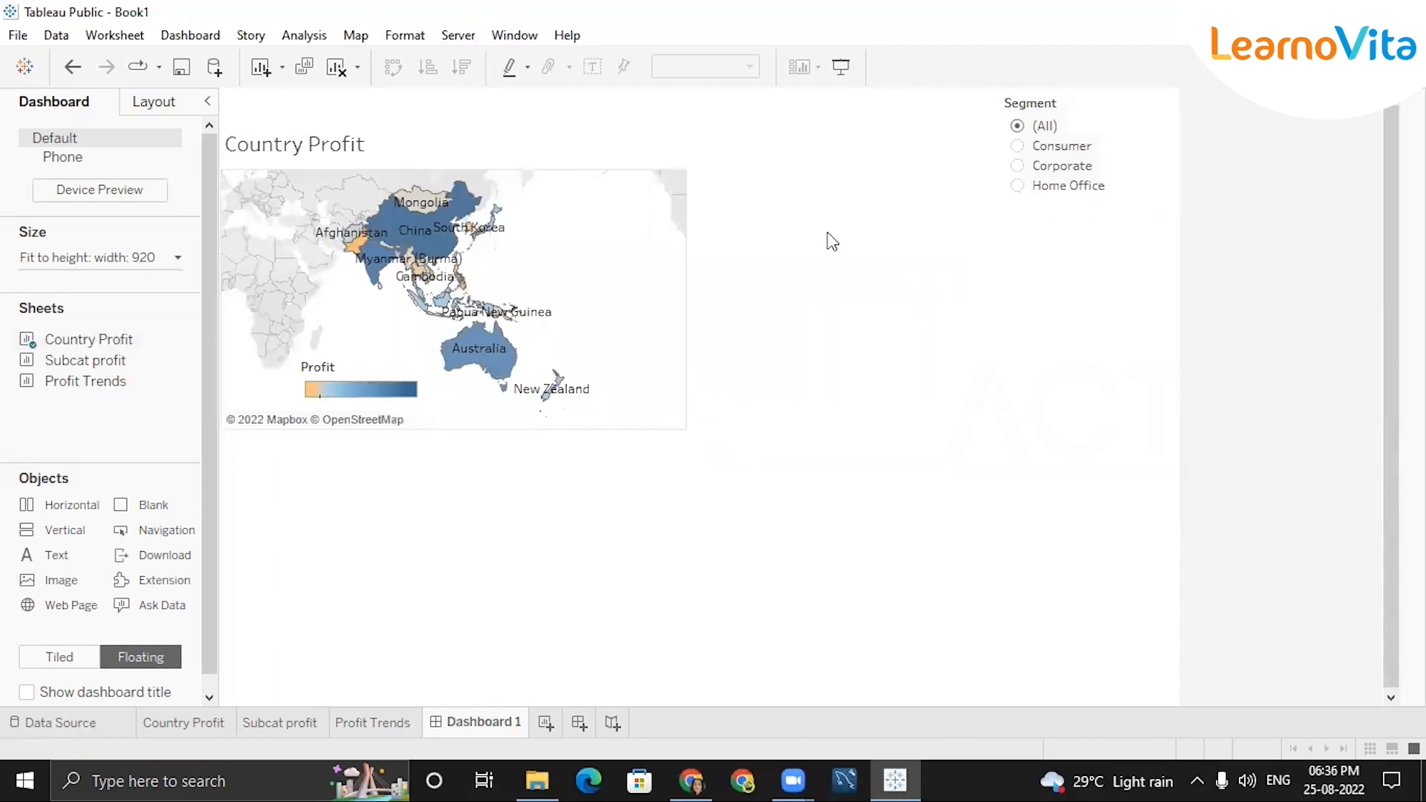
Enlarge the floating Country Profit map slightly in width and height from its lower-right corner.
{"action": "left_click", "coordinate": [1011, 164]}
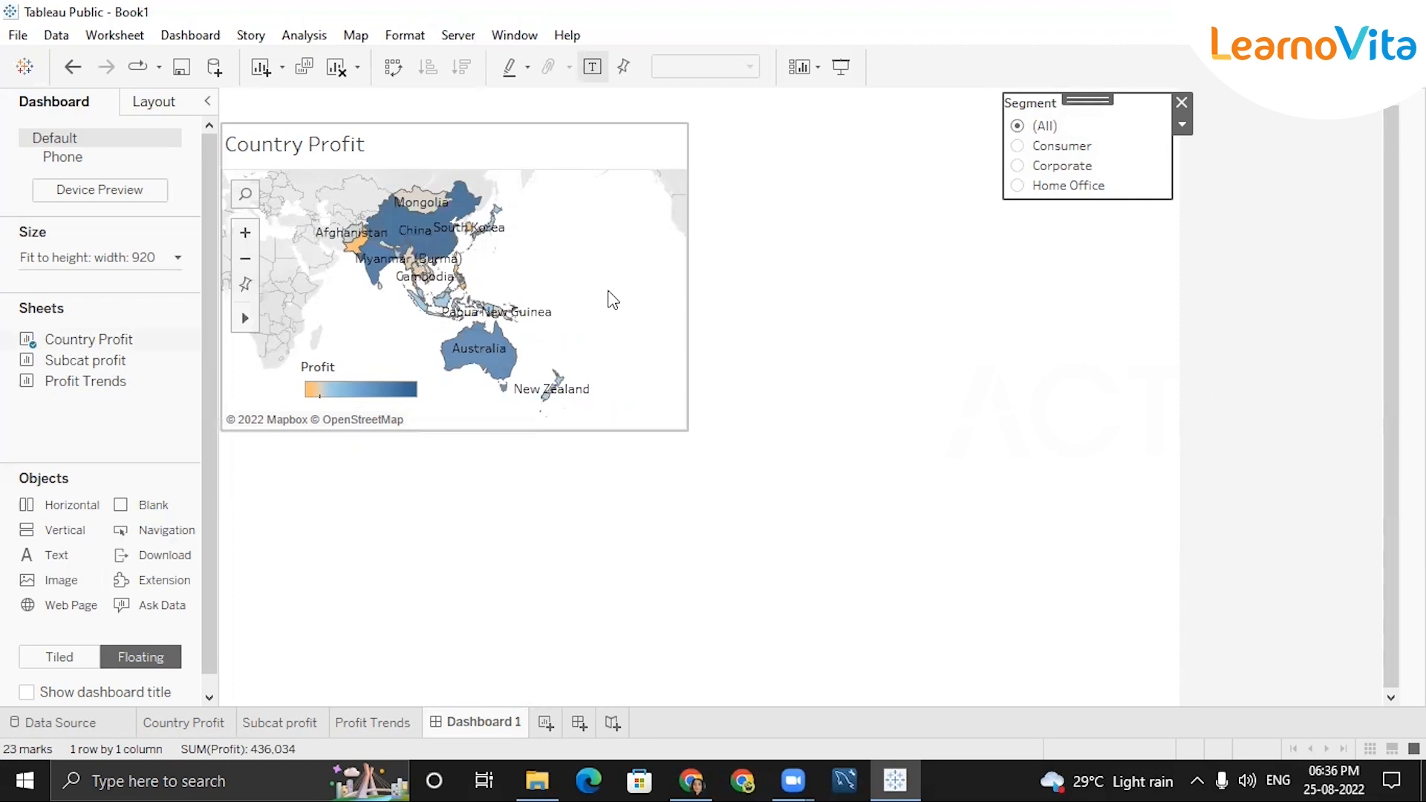
{"action": "left_click", "coordinate": [614, 427]}
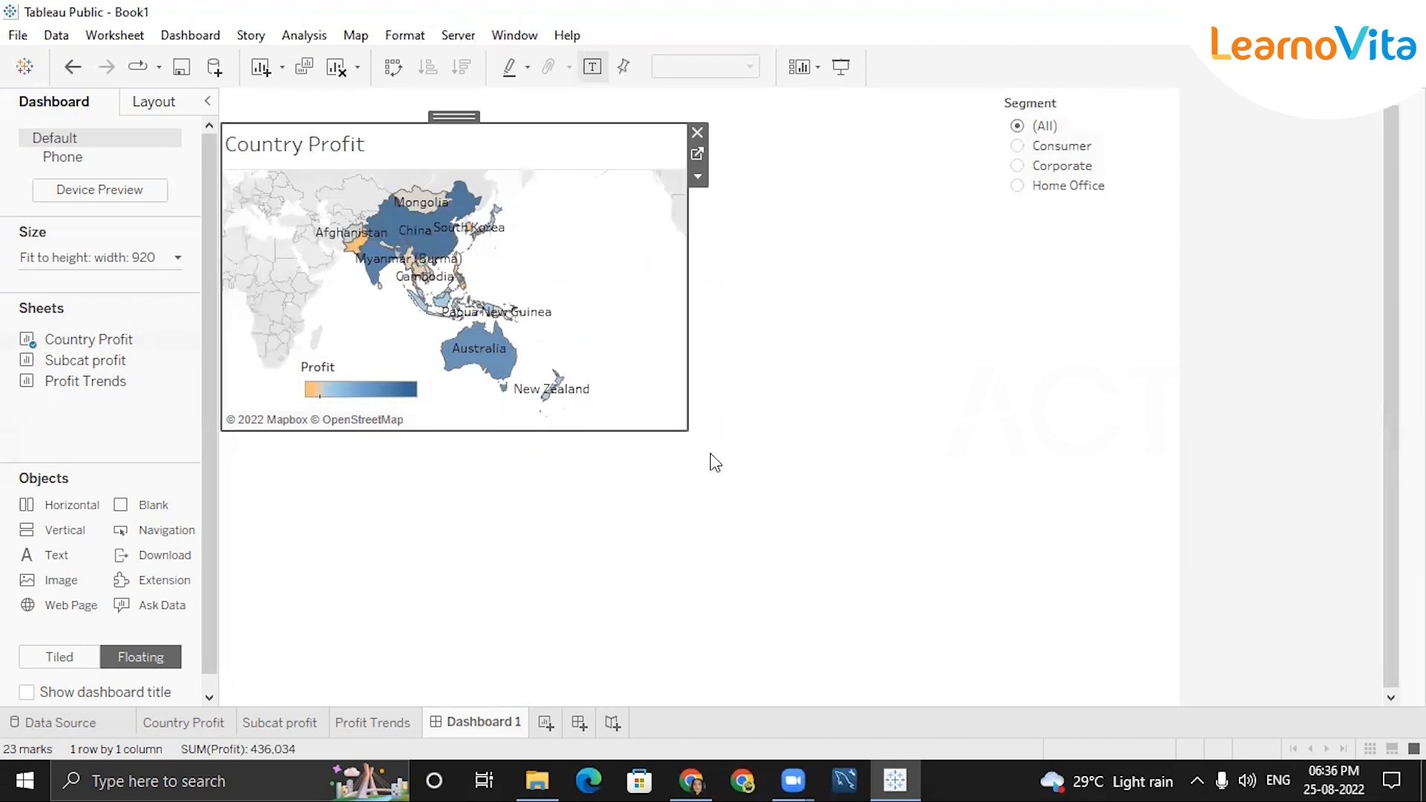
{"action": "left_click_drag", "start_coordinate": [685, 431], "coordinate": [715, 454]}
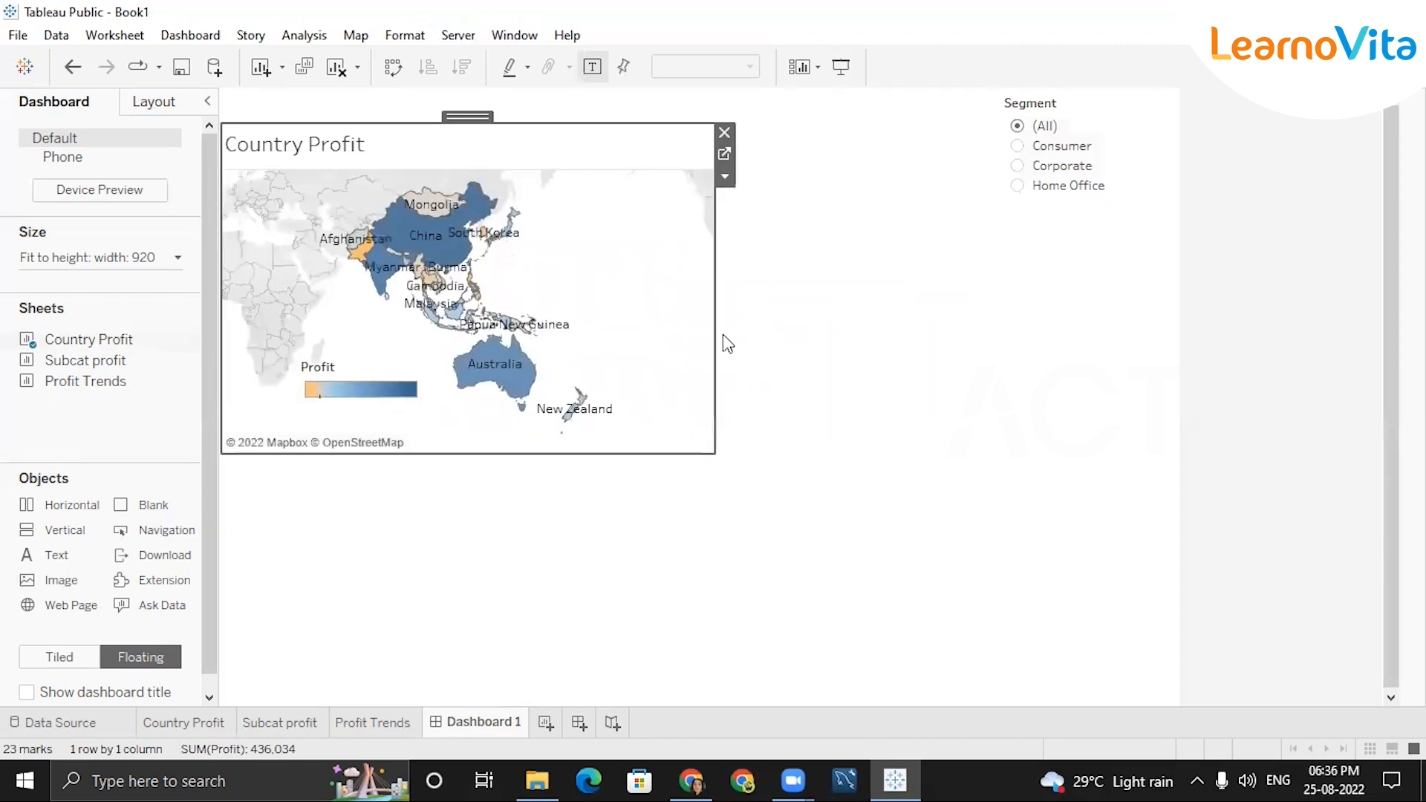
Narrow the floating Country Profit map, extend its lower-right corner slightly, and move the Profit legend down towards its lower-left part.
{"action": "left_click_drag", "start_coordinate": [713, 319], "coordinate": [603, 322]}
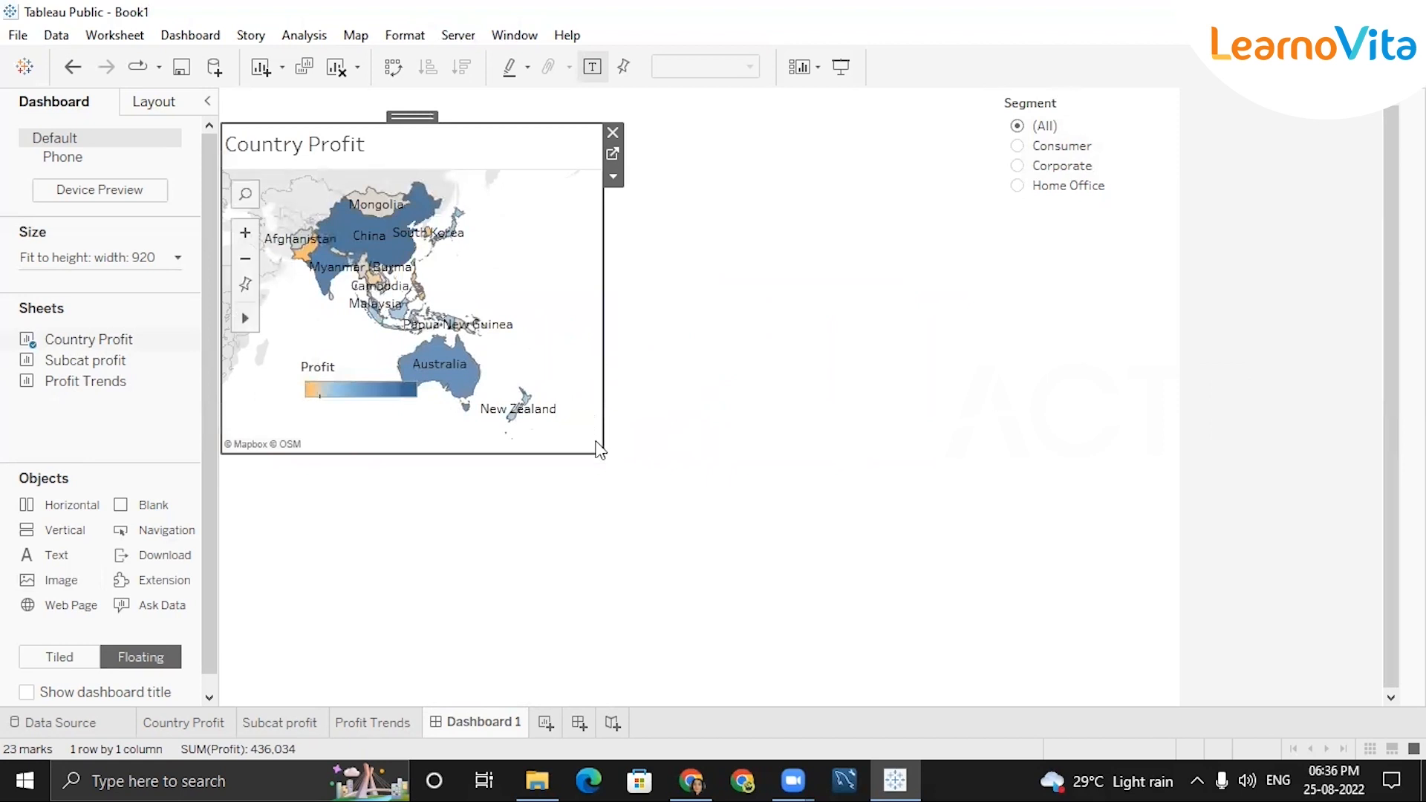
{"action": "left_click_drag", "start_coordinate": [601, 450], "coordinate": [621, 469]}
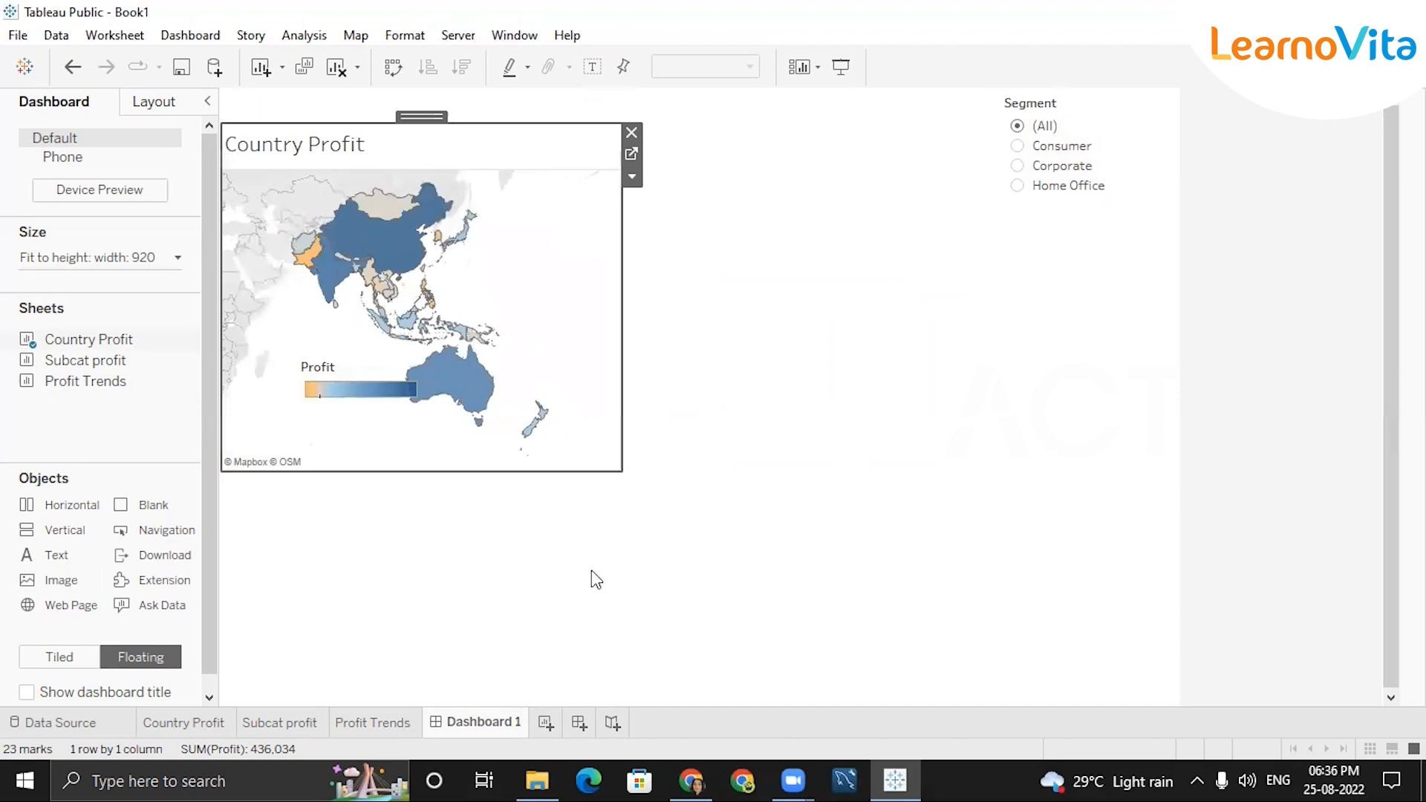
{"action": "left_click", "coordinate": [355, 375]}
{"action": "left_click_drag", "start_coordinate": [355, 375], "coordinate": [340, 404]}
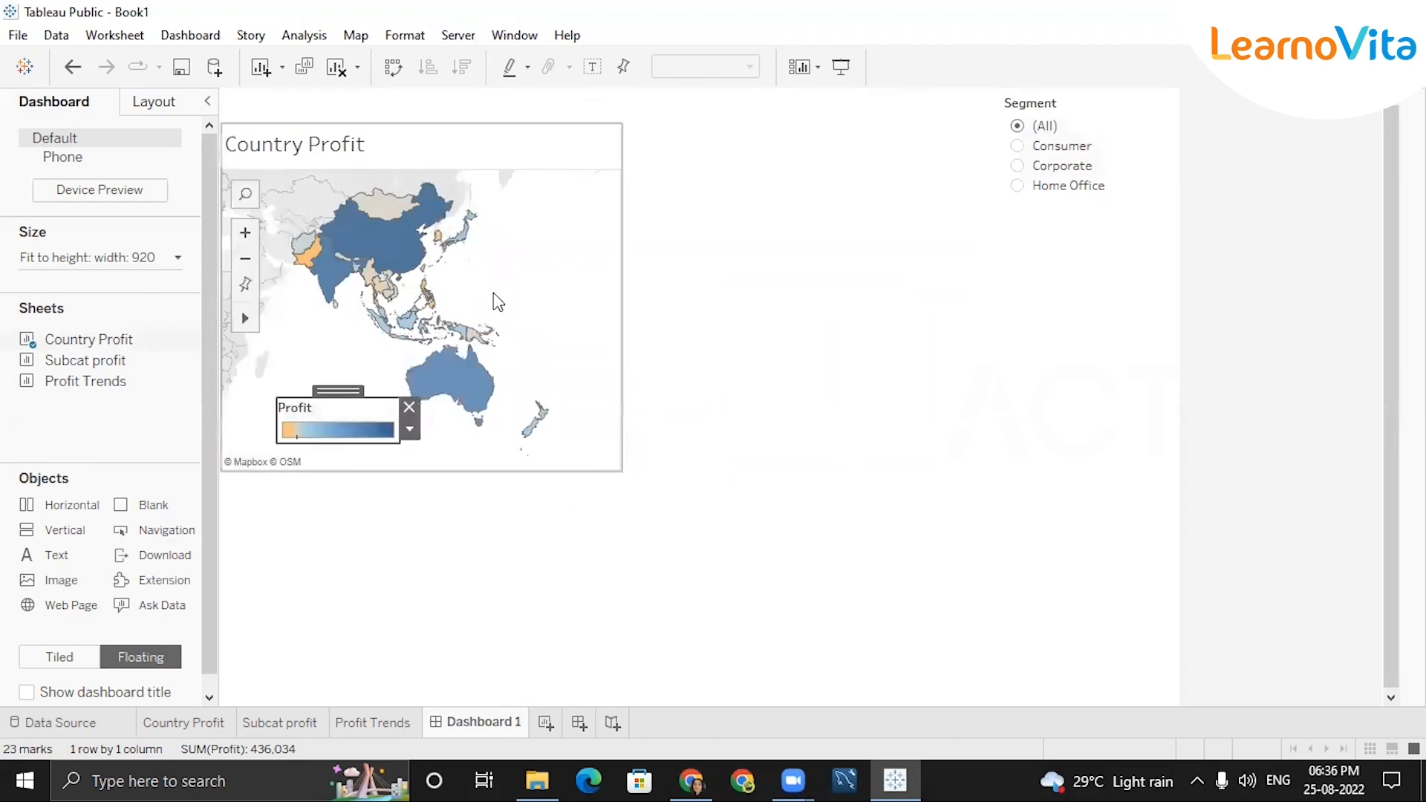
{"action": "left_click", "coordinate": [245, 233]}
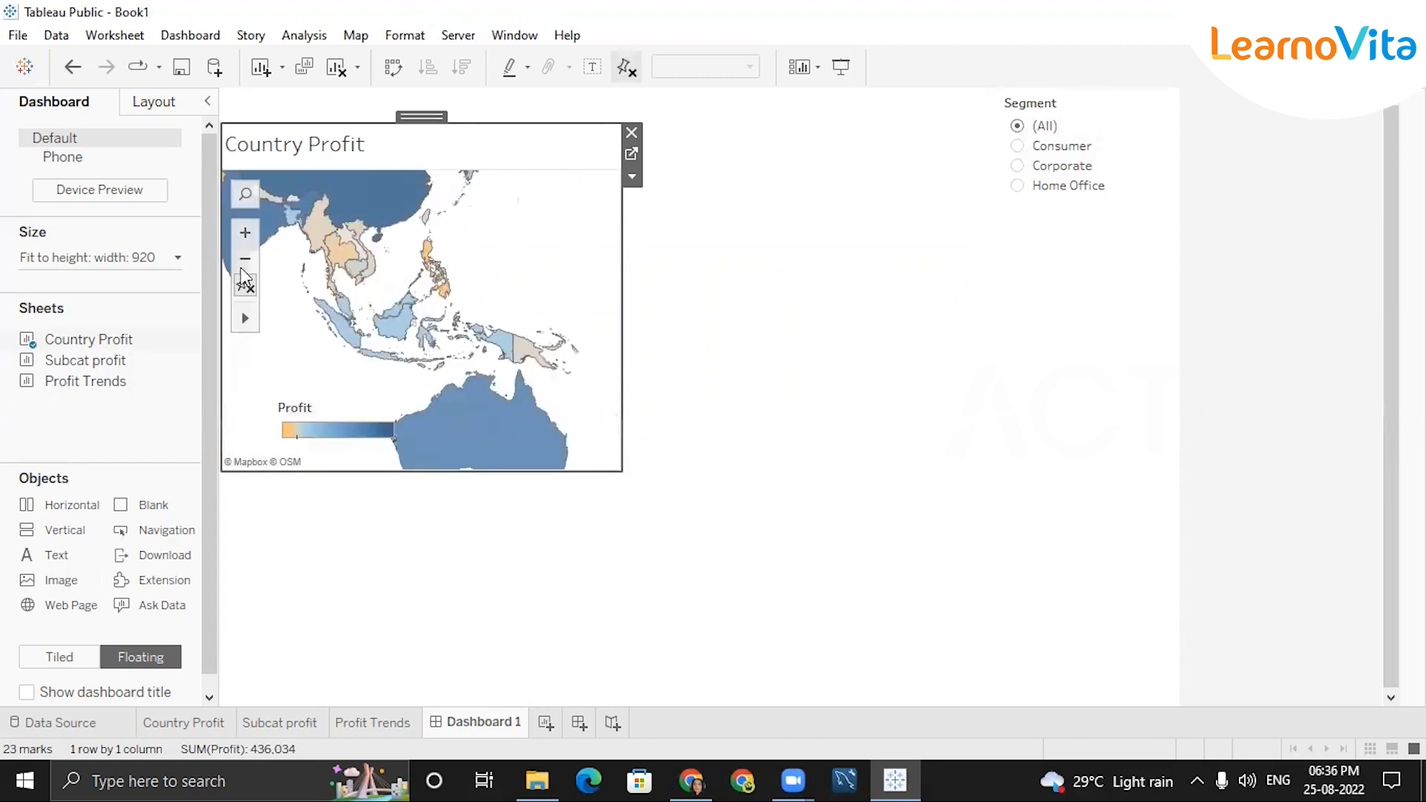
{"action": "scroll", "coordinate": [386, 355], "scroll_direction": "down", "scroll_amount": 2}
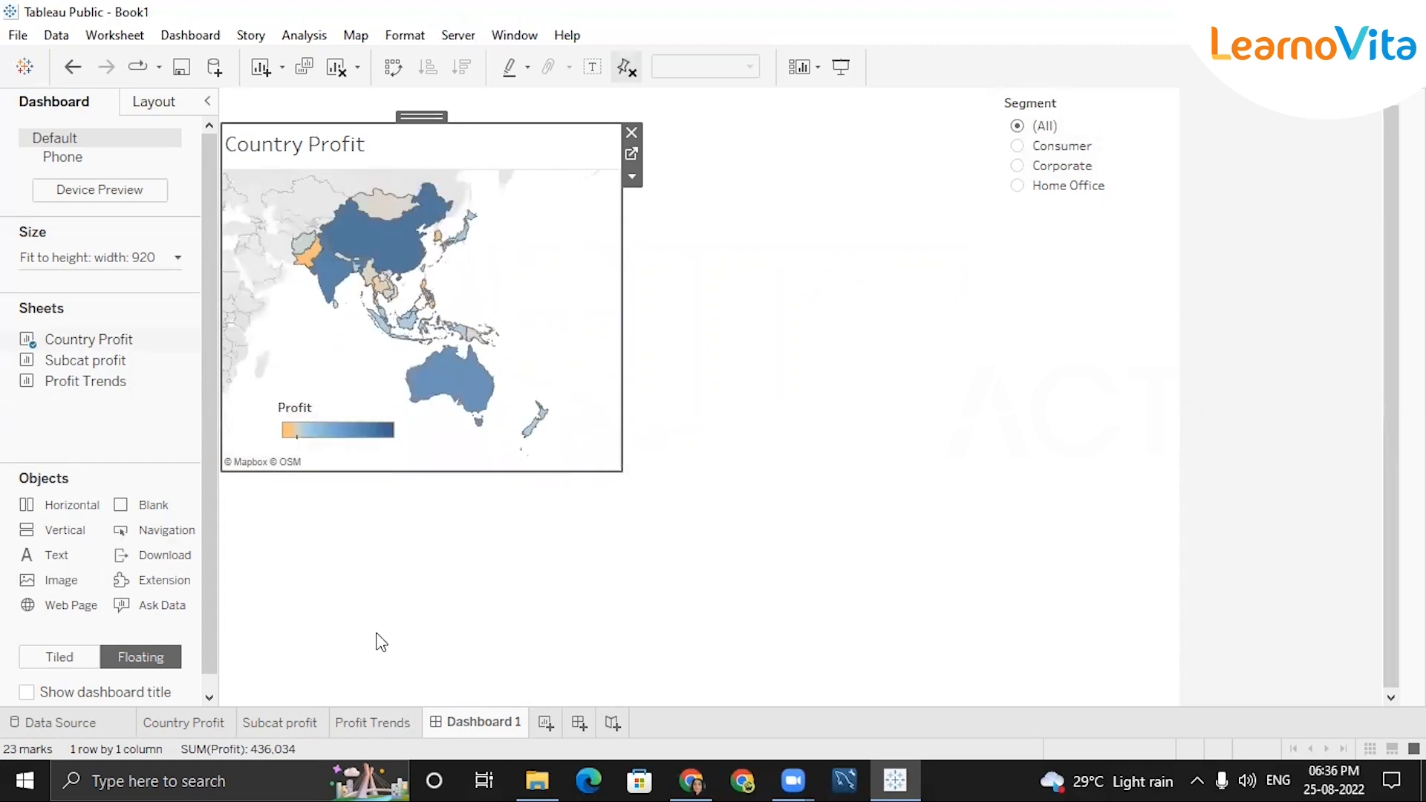
{"action": "left_click", "coordinate": [444, 594]}
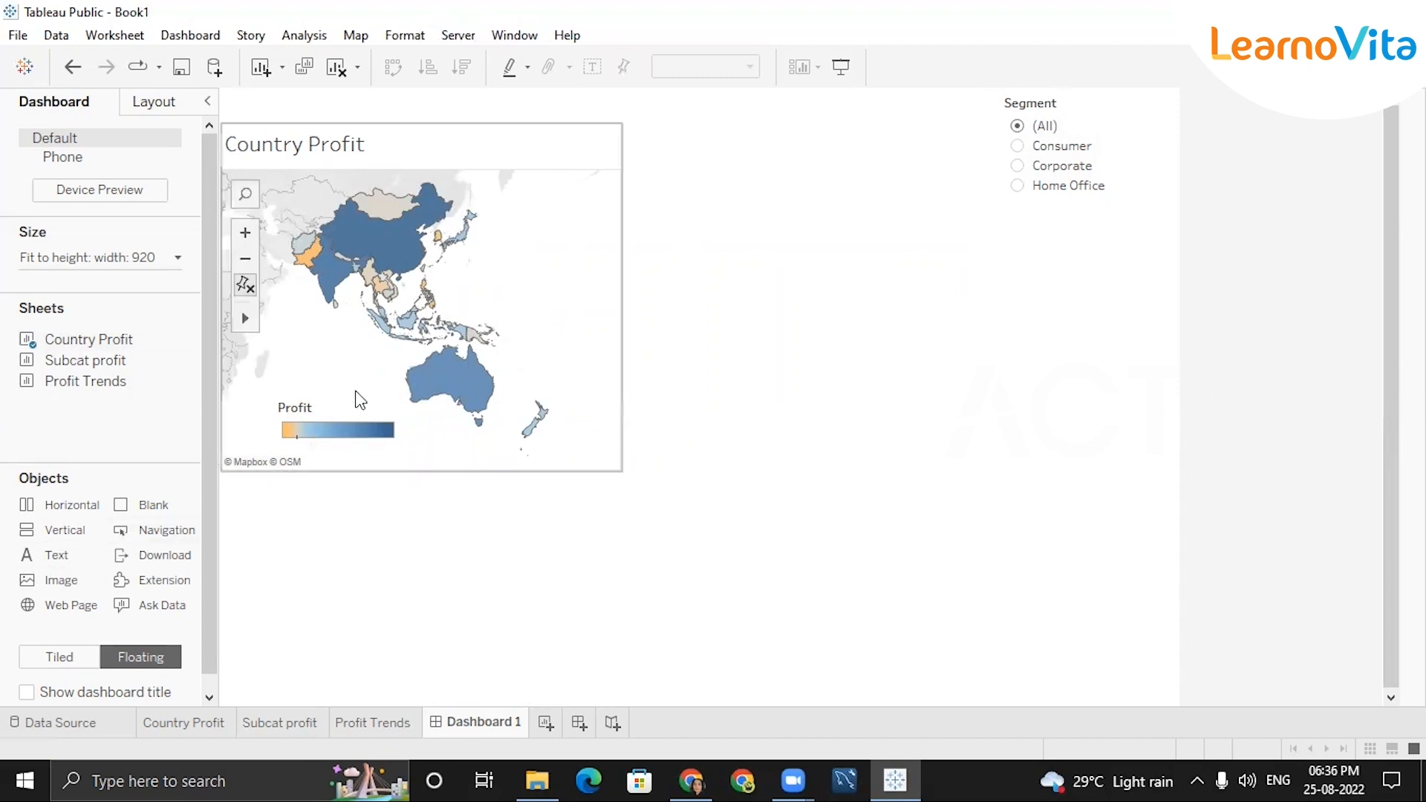
Add Subcat profit as a floating view beside the Country Profit map, enlarge it and scroll through its sub-categories.
{"action": "mouse_move", "coordinate": [82, 368]}
{"action": "left_click_drag", "start_coordinate": [82, 368], "coordinate": [632, 181]}
{"action": "left_click_drag", "start_coordinate": [900, 335], "coordinate": [969, 473]}
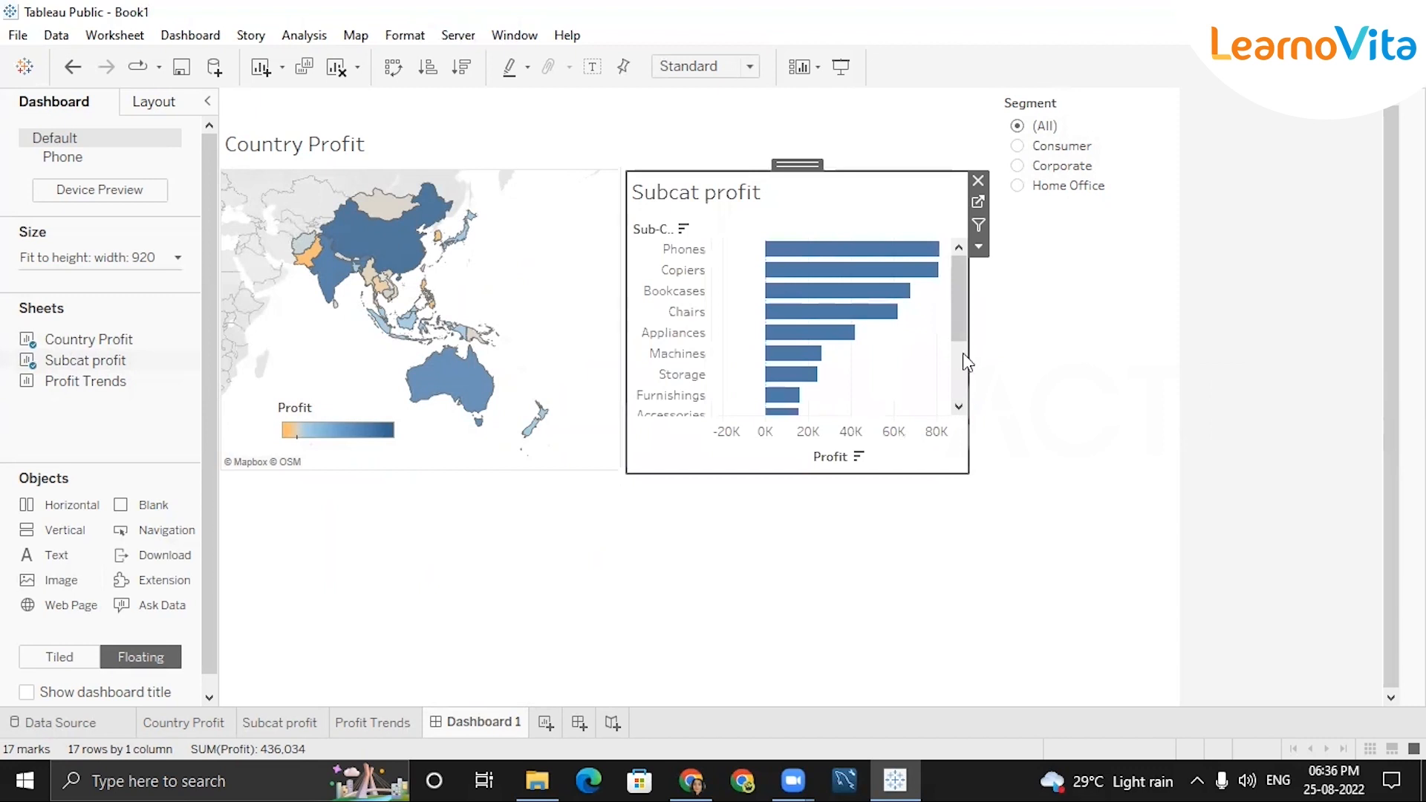
{"action": "left_click_drag", "start_coordinate": [955, 315], "coordinate": [970, 370]}
{"action": "scroll", "coordinate": [953, 373], "scroll_direction": "up", "scroll_amount": 3}
{"action": "scroll", "coordinate": [954, 375], "scroll_direction": "down", "scroll_amount": 4}
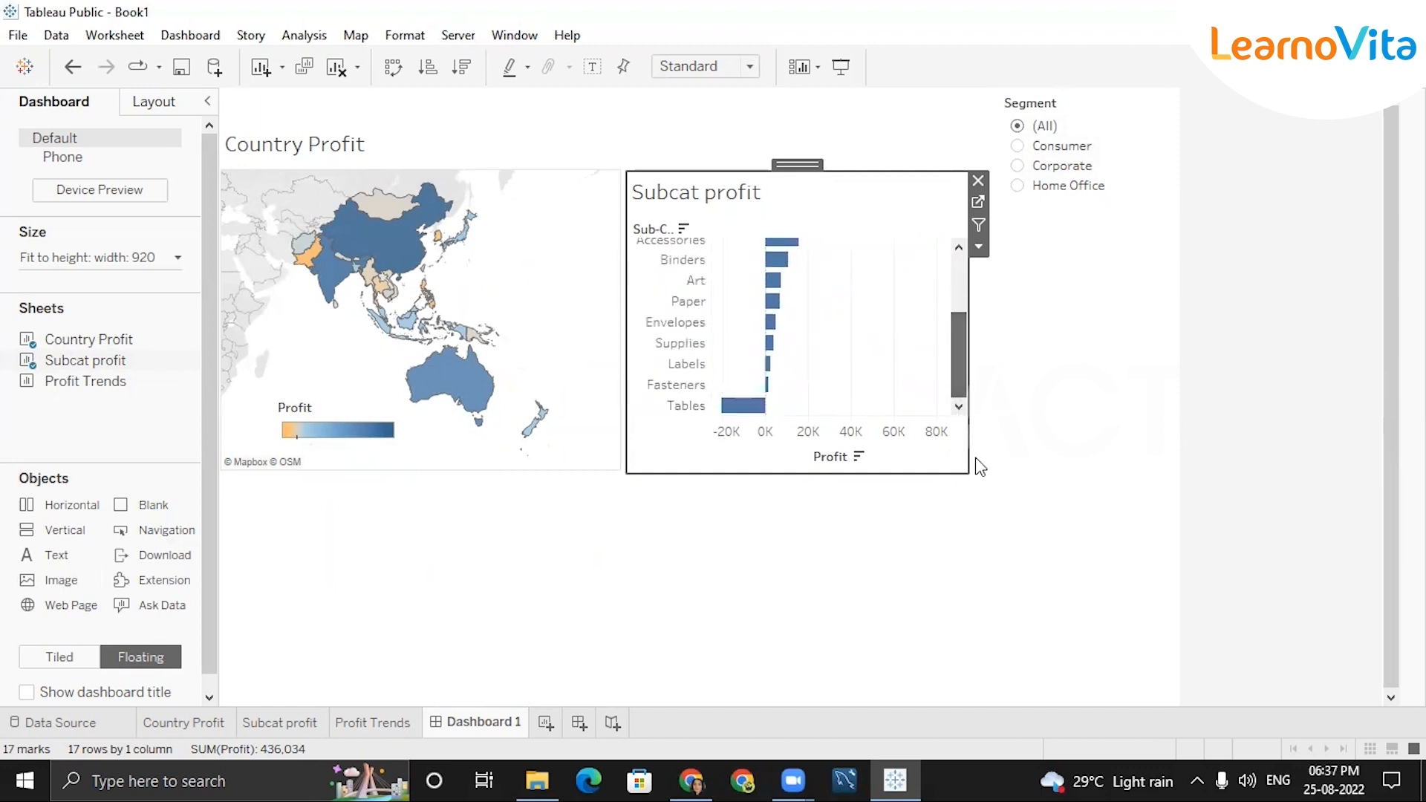
Raise and enlarge the floating Subcat profit chart until all sub-categories fit, keeping its width clear of the Segment filter options.
{"action": "left_click_drag", "start_coordinate": [959, 470], "coordinate": [1031, 539]}
{"action": "left_click_drag", "start_coordinate": [875, 170], "coordinate": [867, 132]}
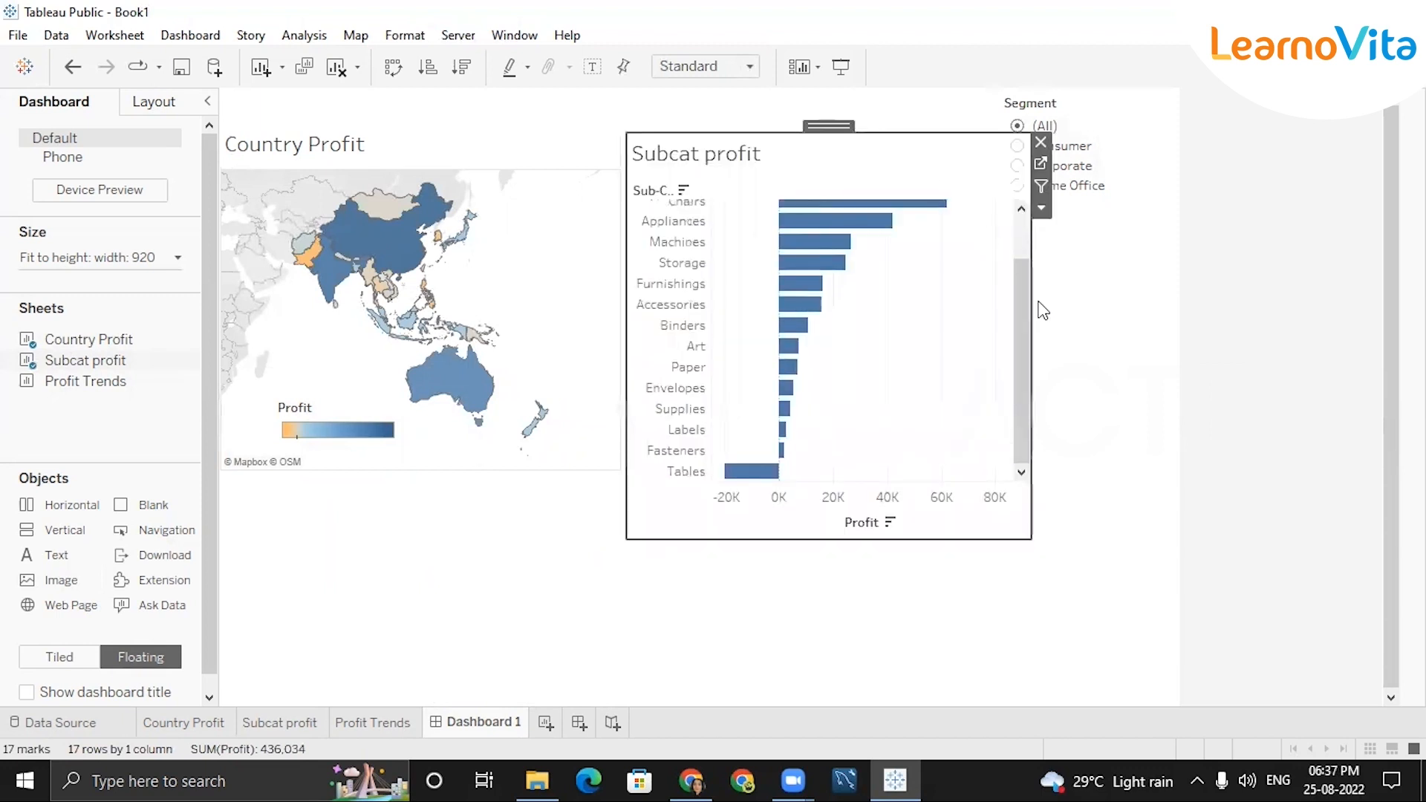
{"action": "left_click_drag", "start_coordinate": [909, 540], "coordinate": [911, 631]}
{"action": "mouse_move", "coordinate": [1030, 393]}
{"action": "left_mouse_down"}
{"action": "mouse_move", "coordinate": [996, 401]}
{"action": "mouse_move", "coordinate": [1006, 392]}
{"action": "left_mouse_up"}
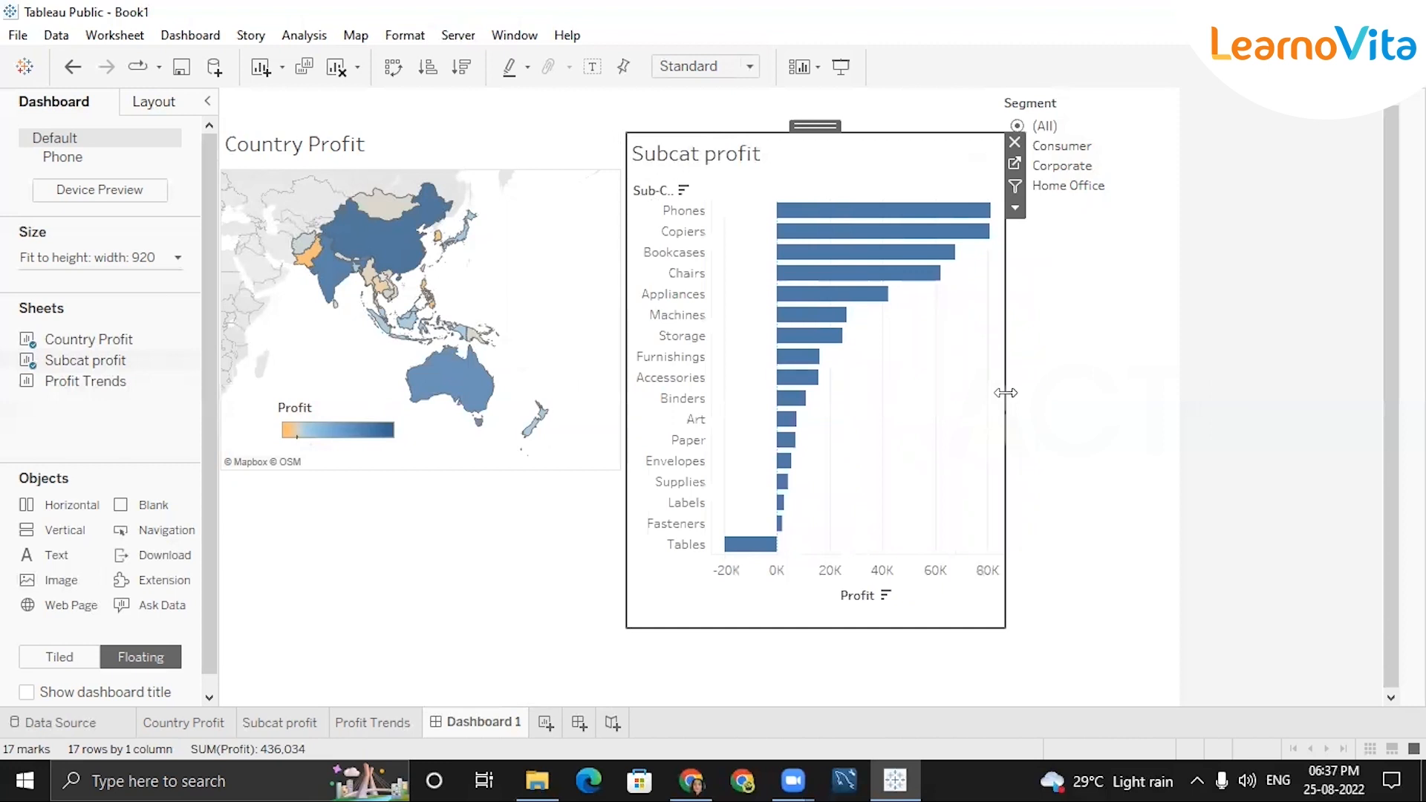
{"action": "left_click", "coordinate": [1065, 396]}
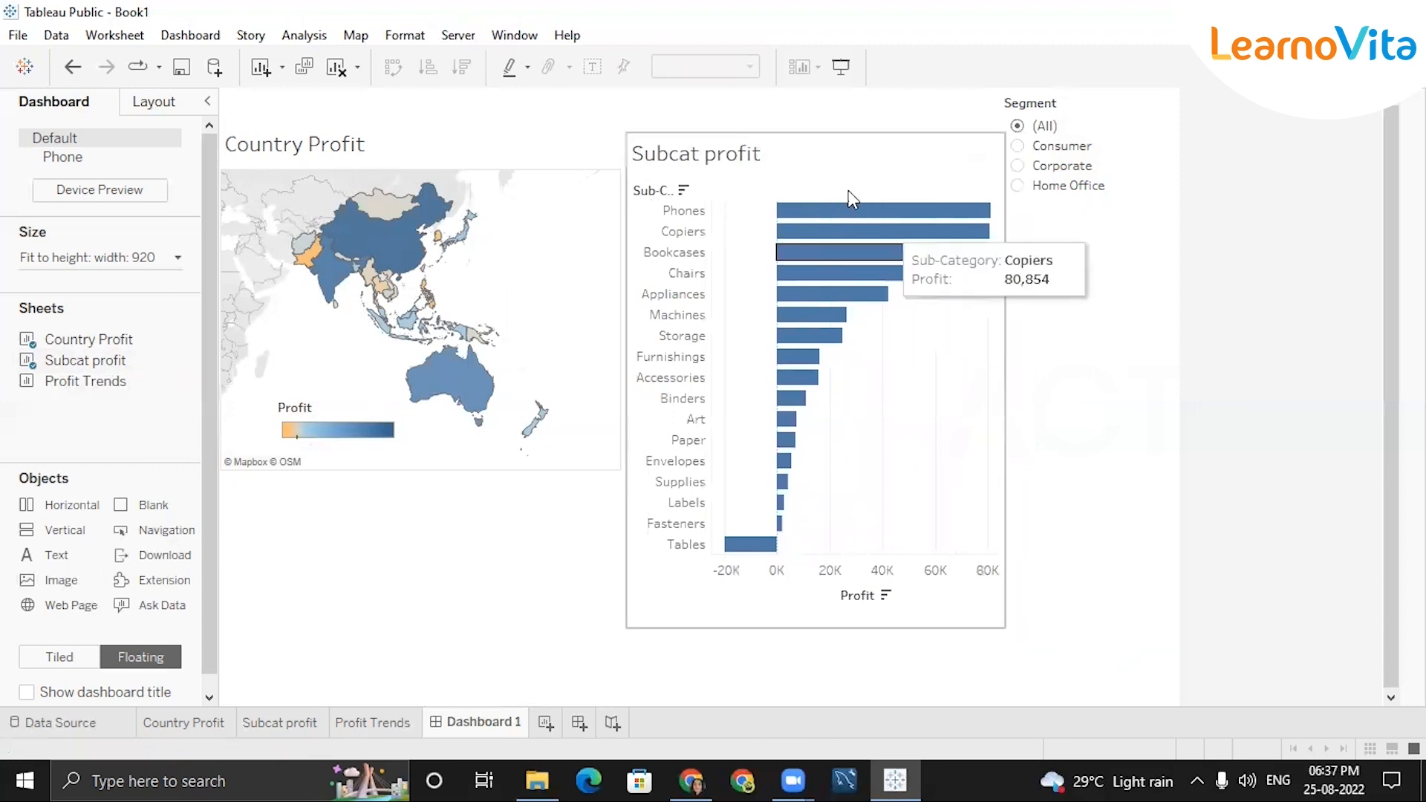
Reposition the floating Subcat profit chart slightly higher beside the Country Profit map, near the dashboard's upper edge.
{"action": "left_click", "coordinate": [837, 138]}
{"action": "left_click", "coordinate": [1089, 300]}
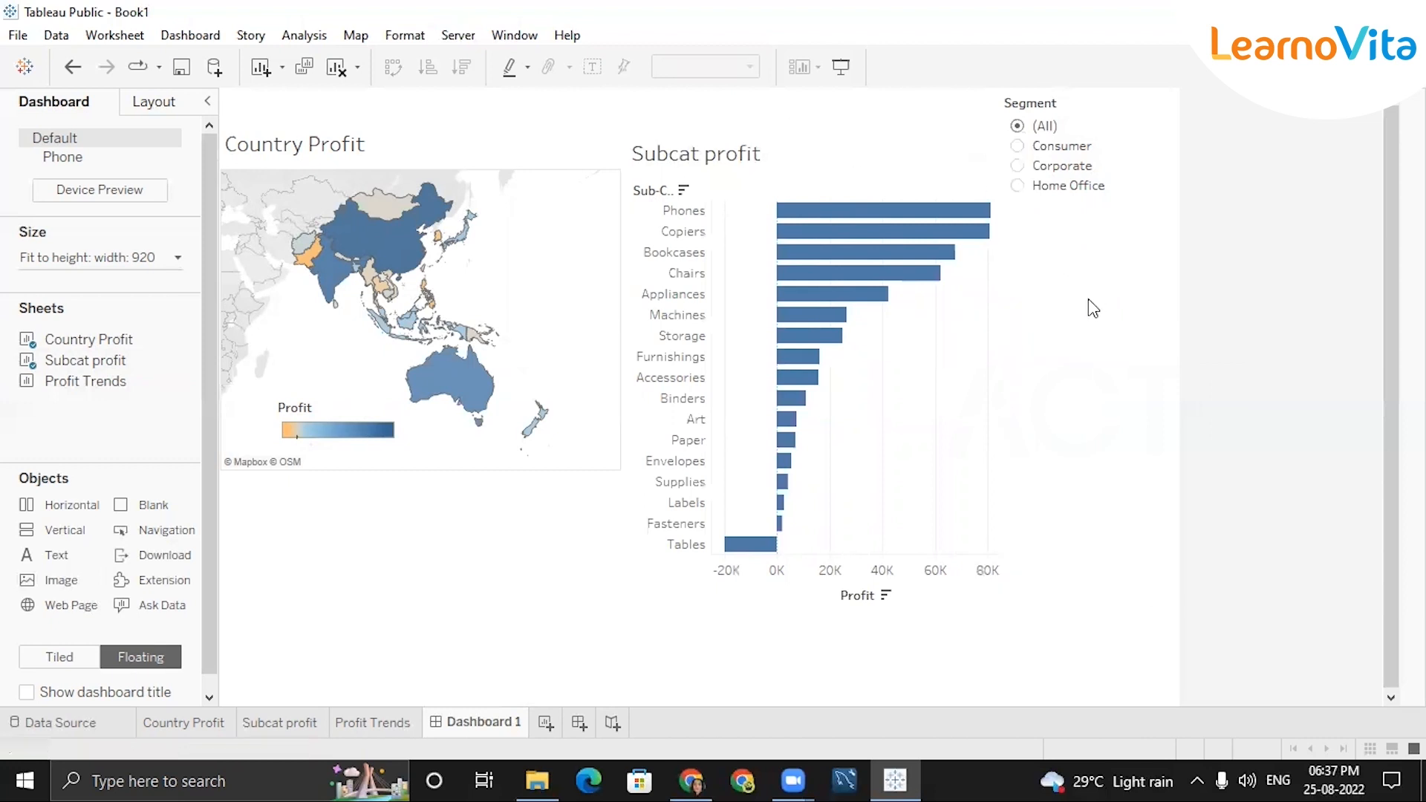
{"action": "left_click", "coordinate": [839, 135]}
{"action": "left_click_drag", "start_coordinate": [814, 126], "coordinate": [822, 163]}
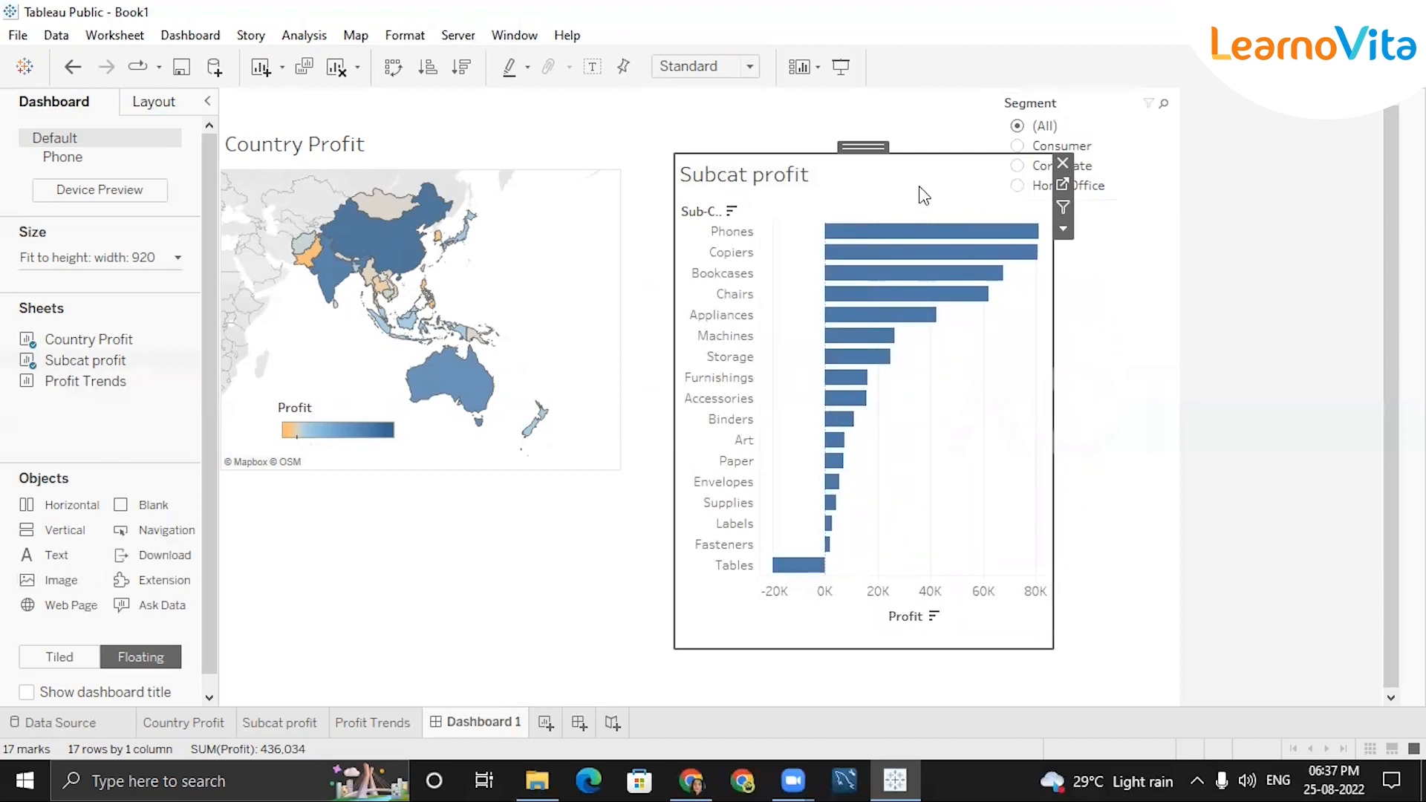
{"action": "left_click", "coordinate": [1127, 398]}
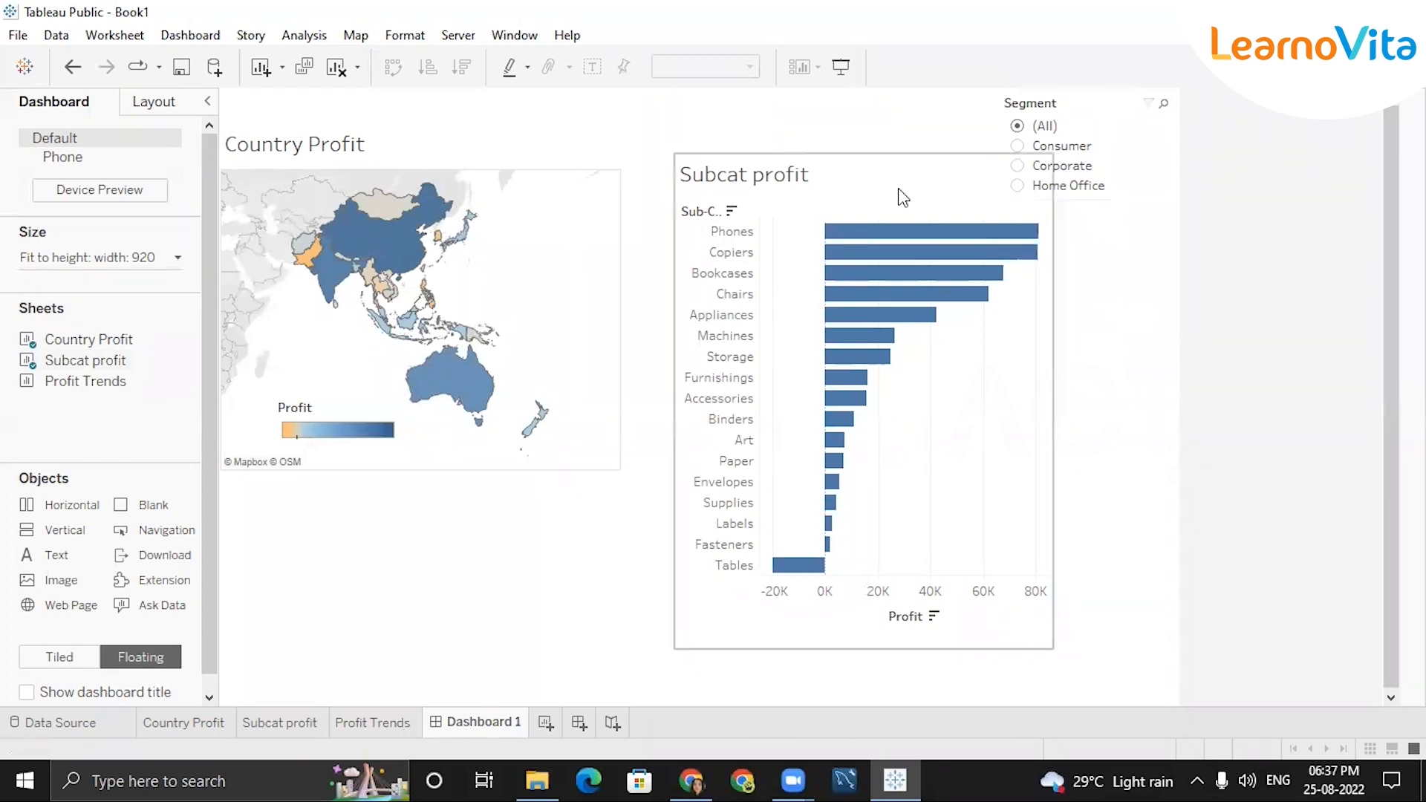
{"action": "left_click", "coordinate": [911, 157]}
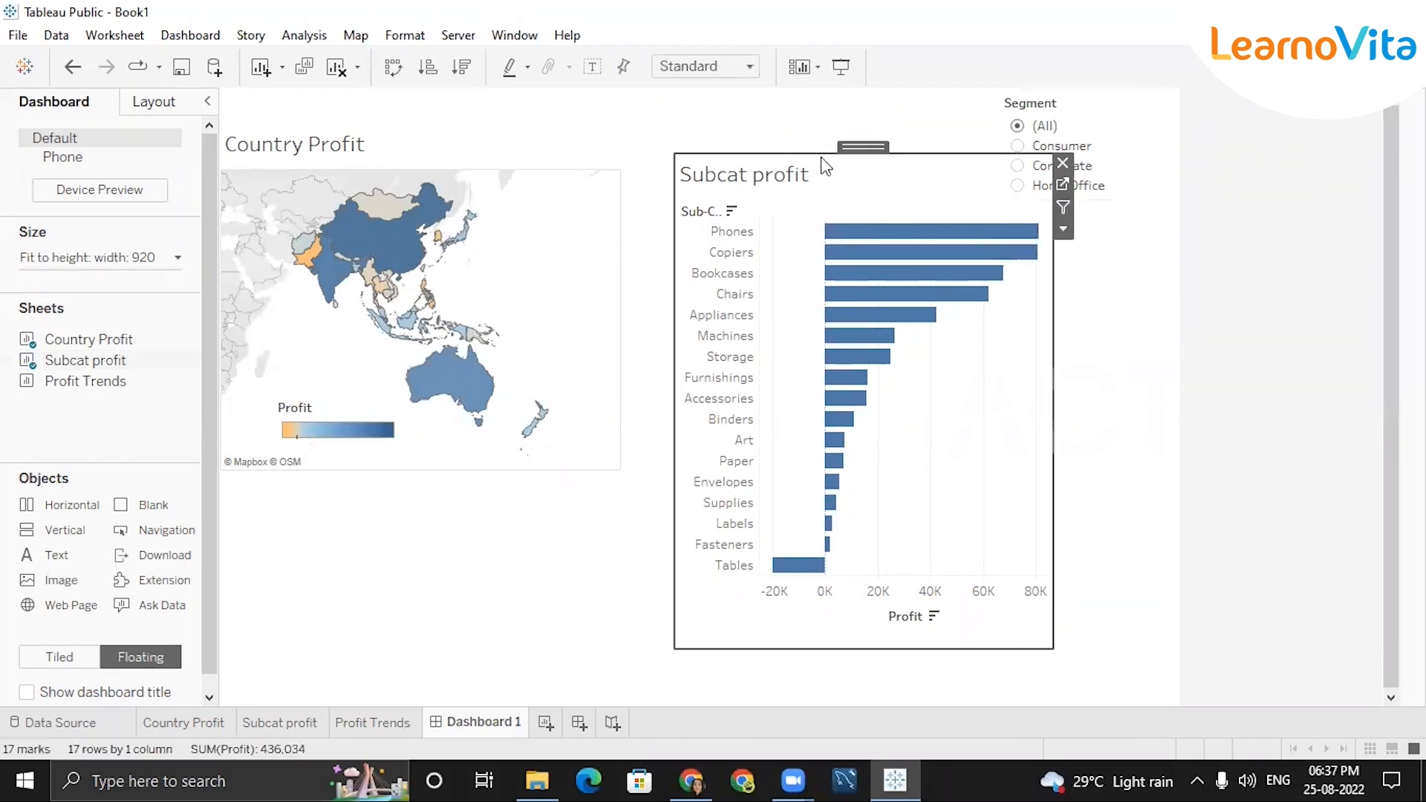
{"action": "left_click_drag", "start_coordinate": [854, 149], "coordinate": [804, 145]}
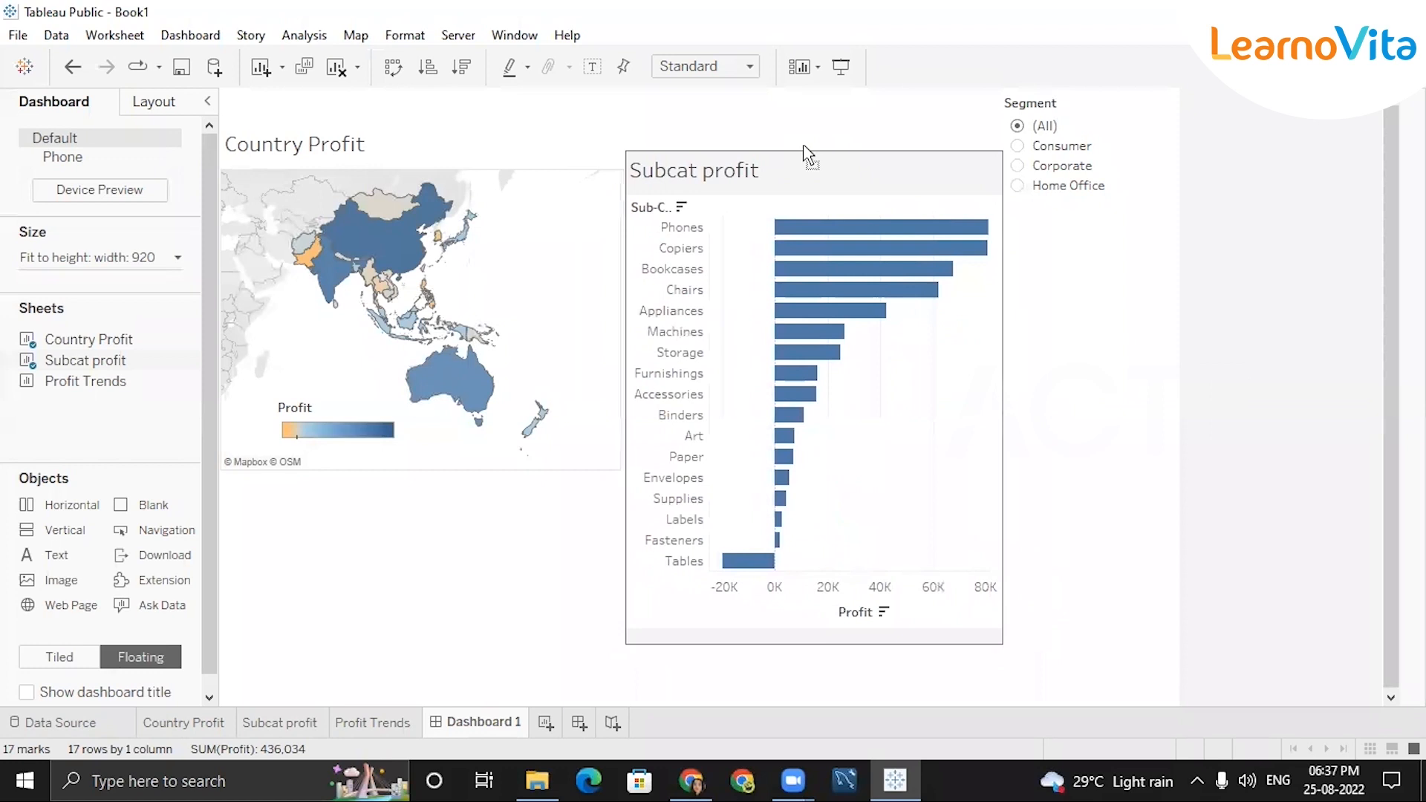
{"action": "left_click", "coordinate": [1184, 356]}
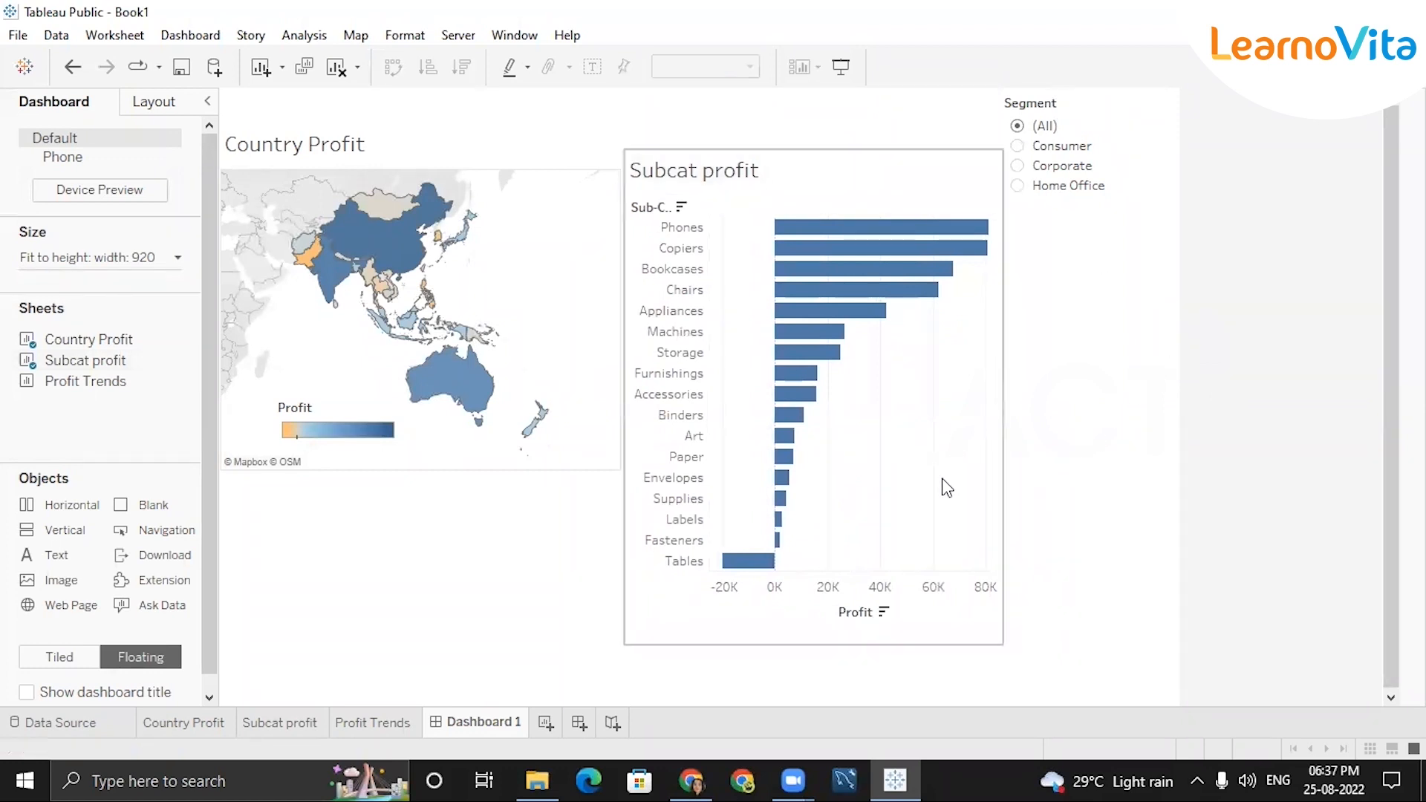
{"action": "left_click", "coordinate": [778, 162]}
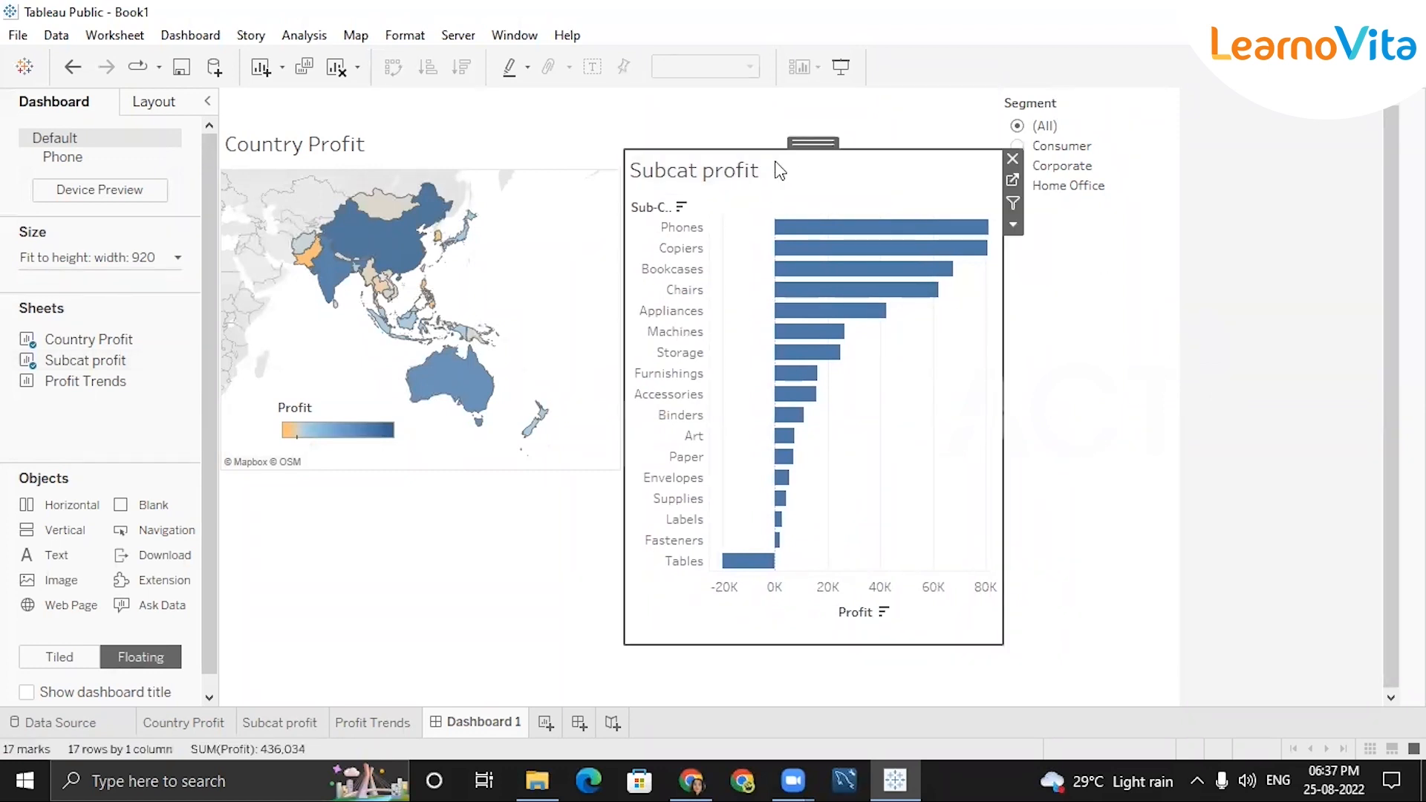
{"action": "left_click_drag", "start_coordinate": [809, 145], "coordinate": [822, 117]}
{"action": "left_click", "coordinate": [1057, 296]}
Shift the floating Country Profit map slightly to the right so it adjoins the Subcat profit chart.
{"action": "left_click", "coordinate": [471, 165]}
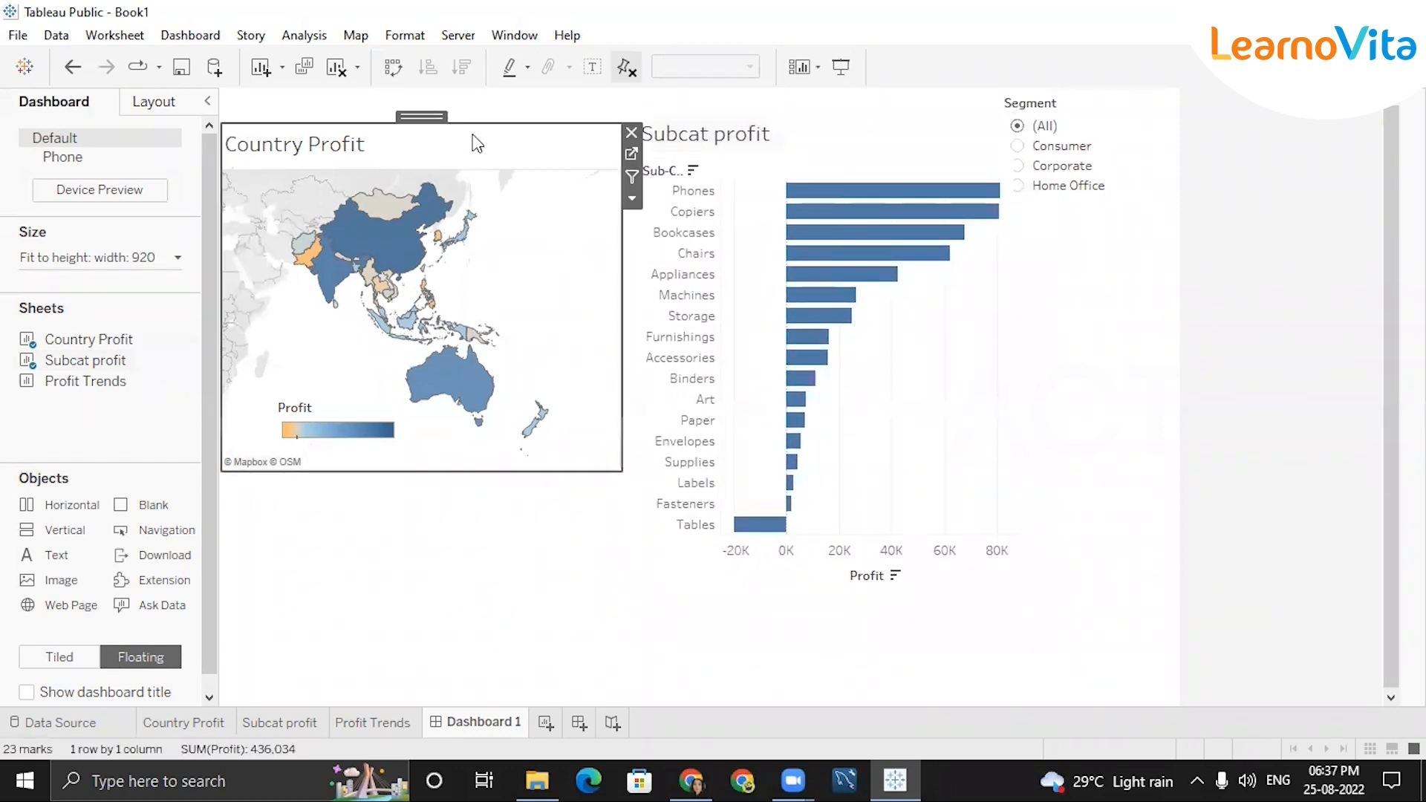
{"action": "mouse_move", "coordinate": [422, 117]}
{"action": "left_mouse_down"}
{"action": "mouse_move", "coordinate": [453, 118]}
{"action": "mouse_move", "coordinate": [444, 128]}
{"action": "left_mouse_up"}
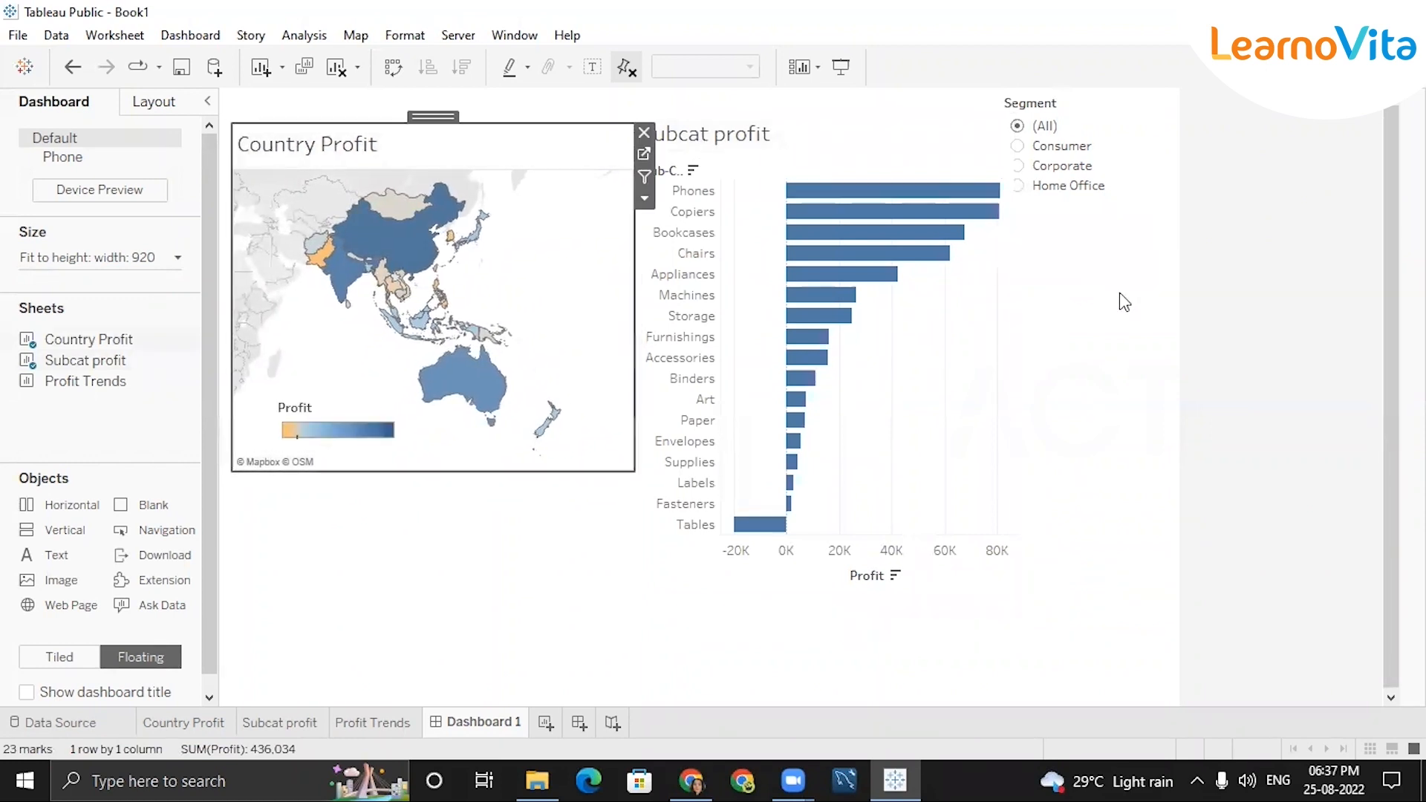
{"action": "left_click", "coordinate": [1044, 319]}
{"action": "left_click", "coordinate": [995, 304]}
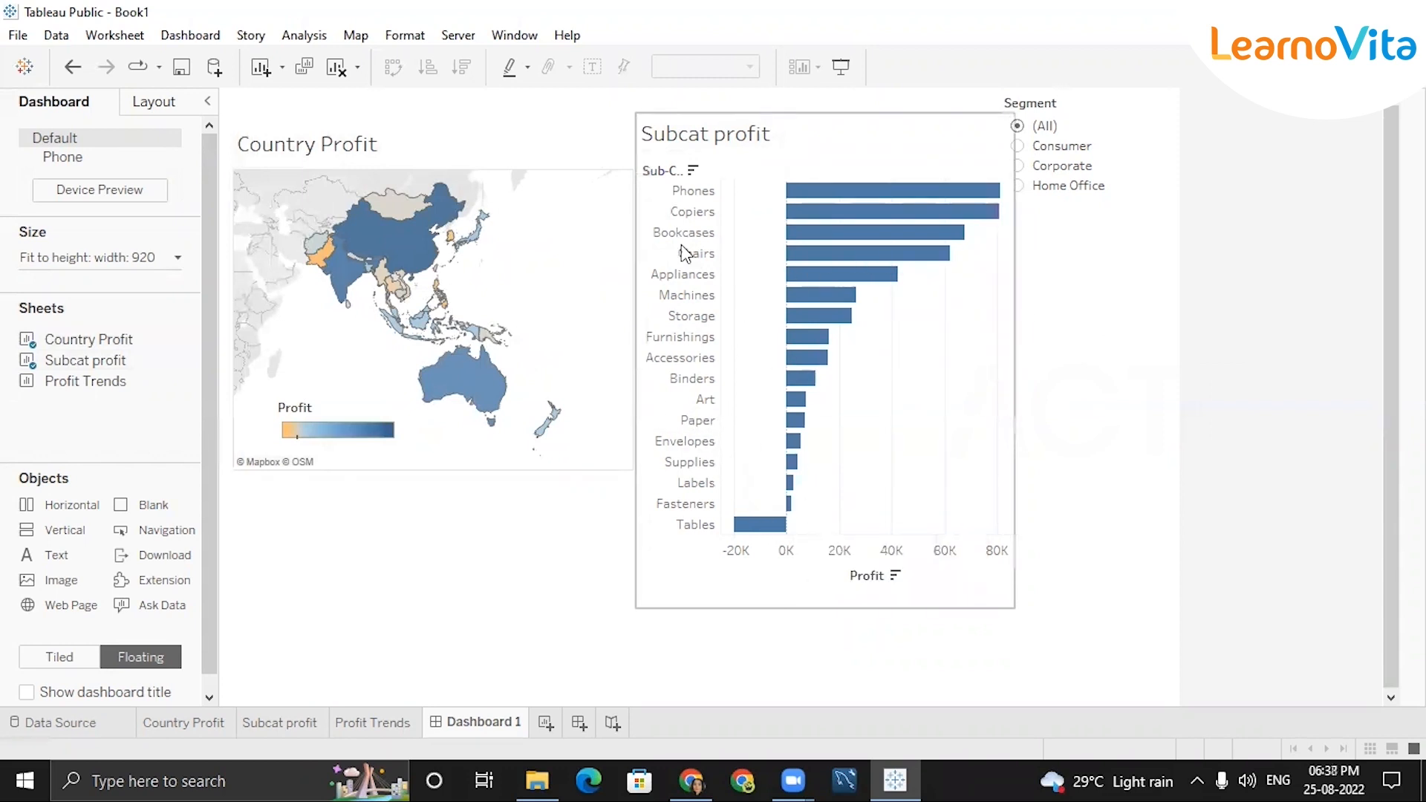
Set the Subcat profit title's font size to 12 and adjust the chart's height while keeping all sub-categories in view.
{"action": "left_click", "coordinate": [708, 139]}
{"action": "double_click", "coordinate": [707, 139]}
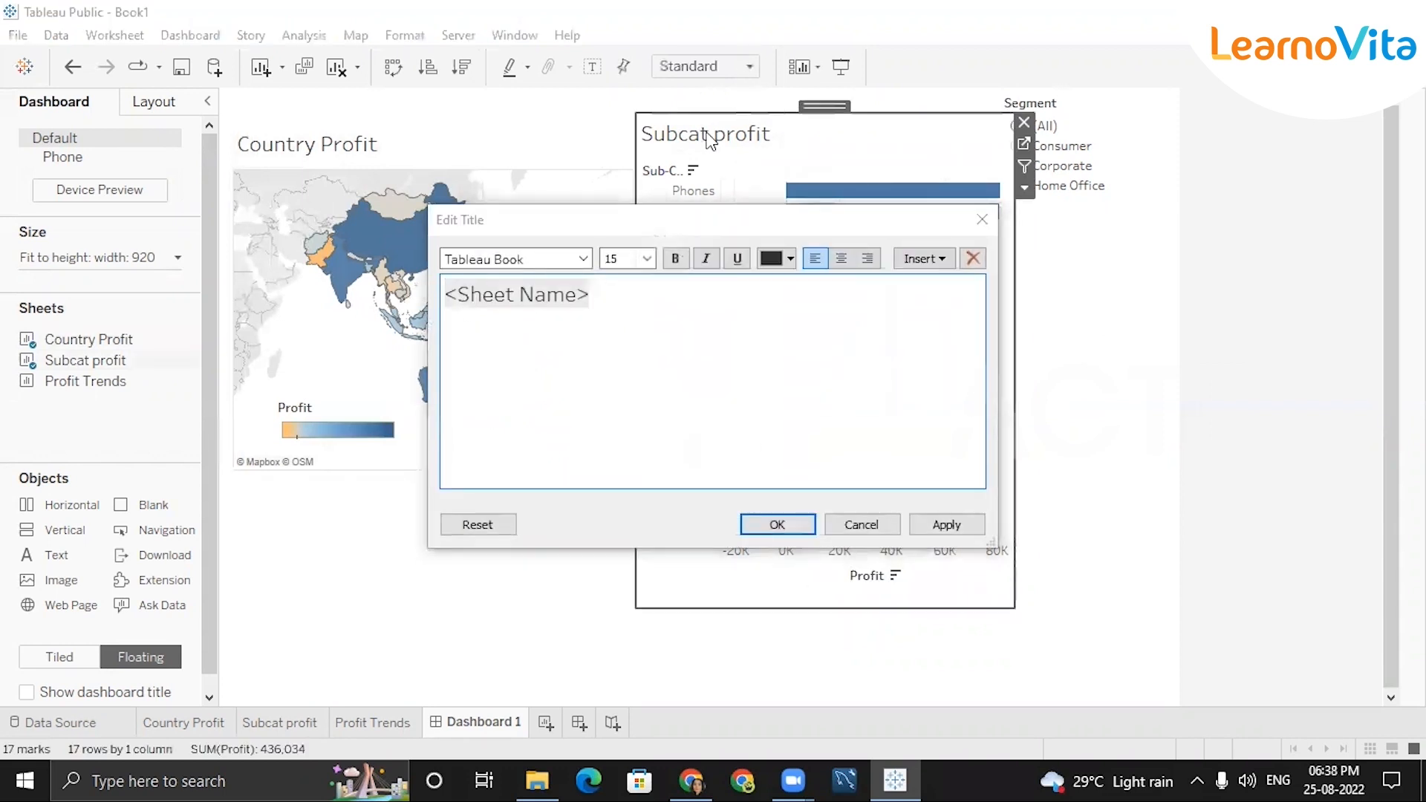
{"action": "triple_click", "coordinate": [562, 289]}
{"action": "double_click", "coordinate": [558, 289]}
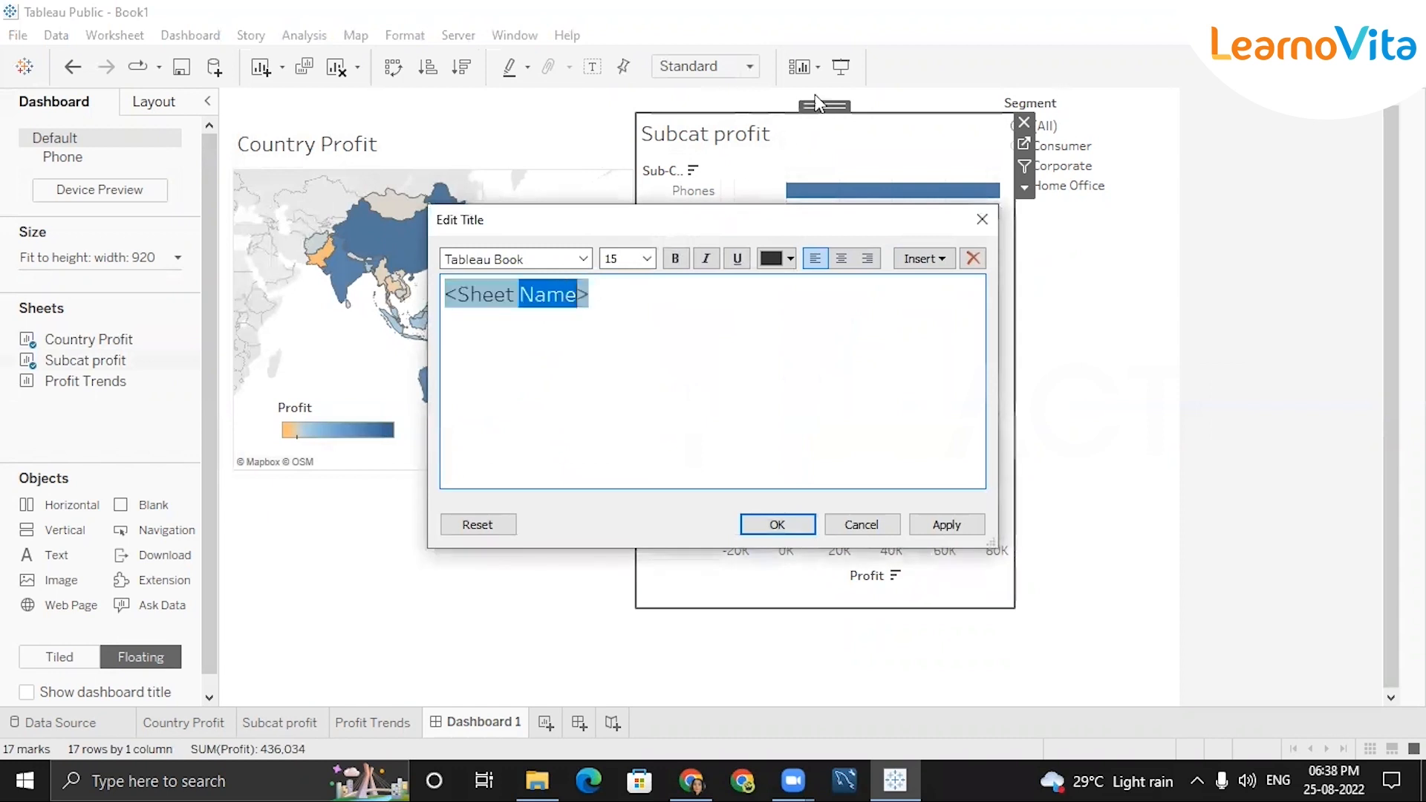
{"action": "triple_click", "coordinate": [552, 292]}
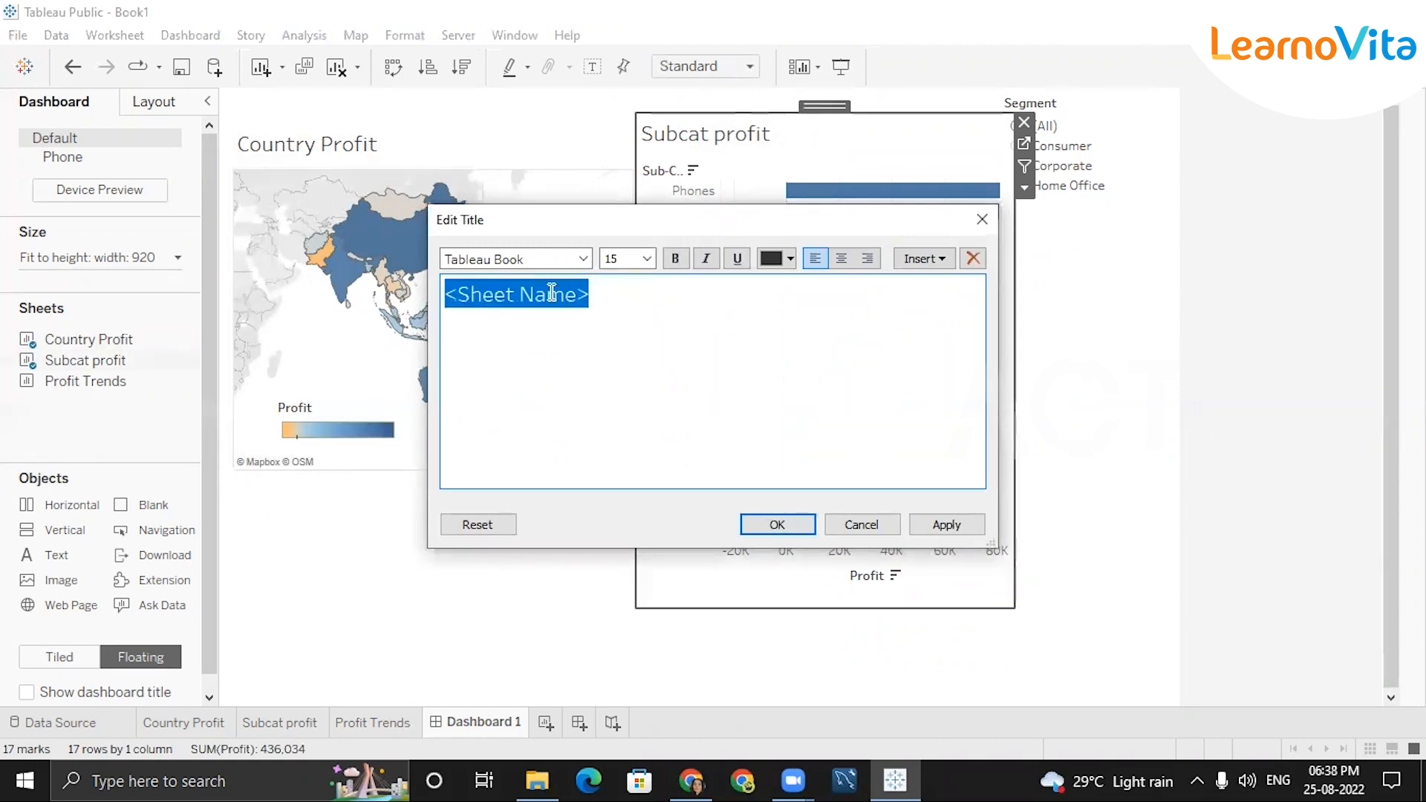
{"action": "left_click", "coordinate": [648, 259]}
{"action": "left_click", "coordinate": [631, 338]}
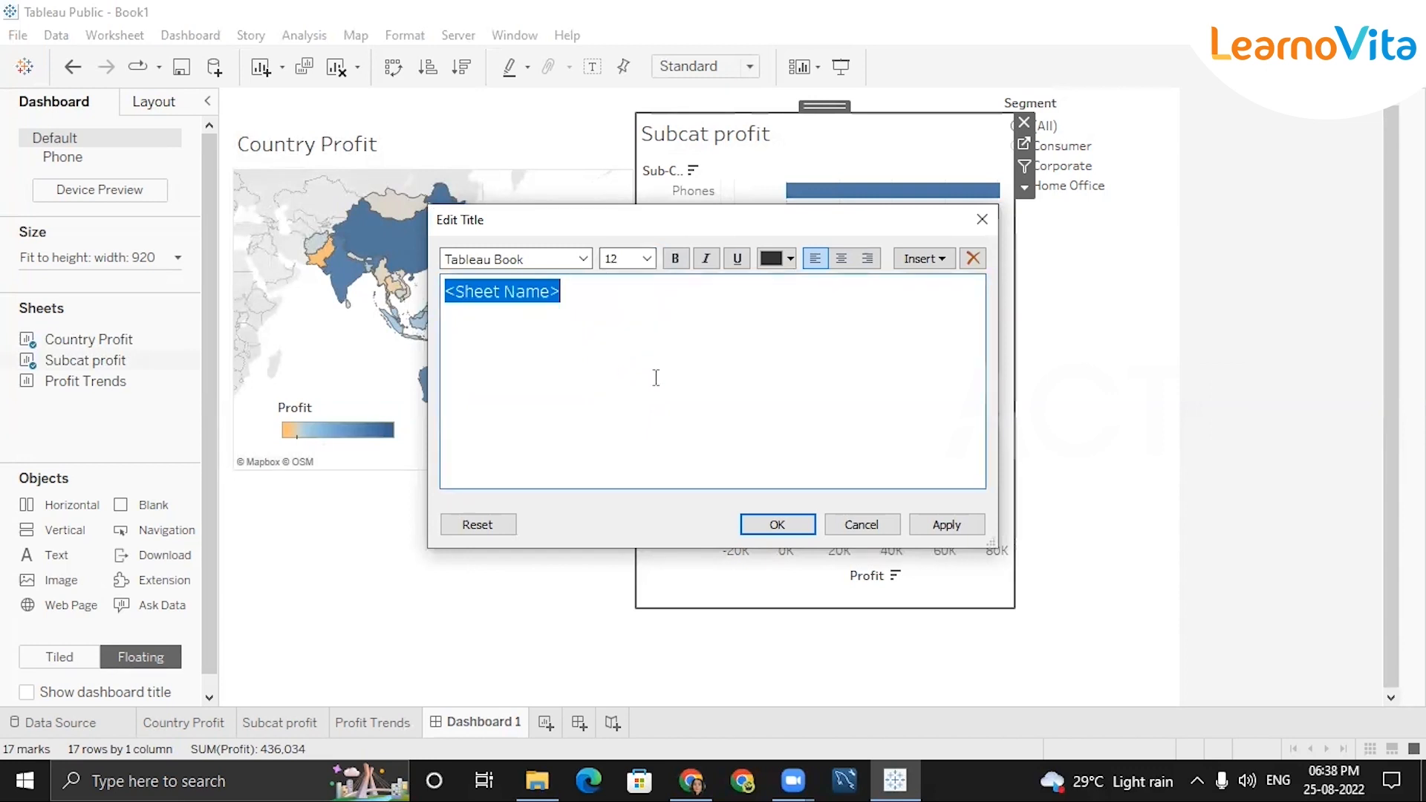
{"action": "left_click", "coordinate": [774, 529]}
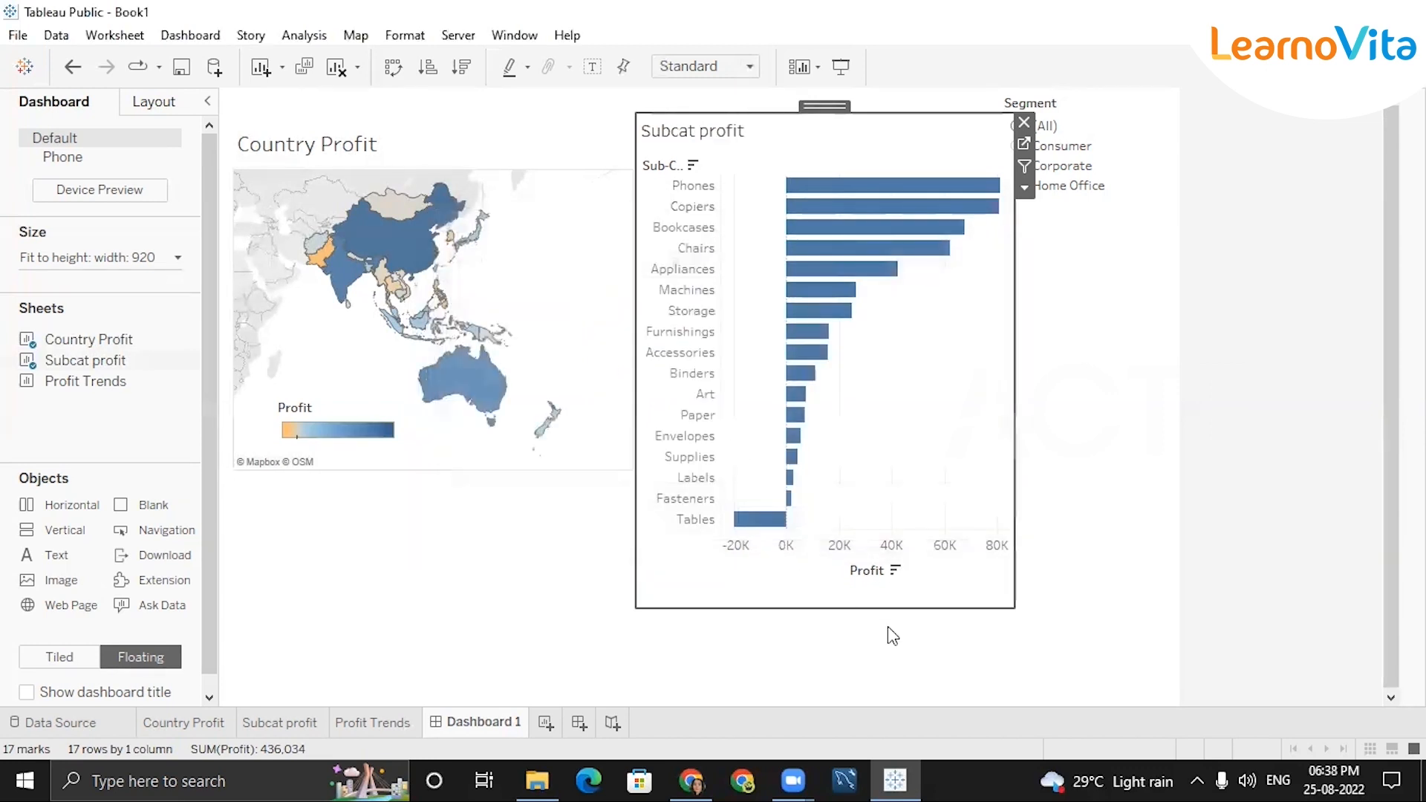
{"action": "mouse_move", "coordinate": [877, 607]}
{"action": "left_mouse_down"}
{"action": "mouse_move", "coordinate": [884, 575]}
{"action": "mouse_move", "coordinate": [868, 583]}
{"action": "left_mouse_up"}
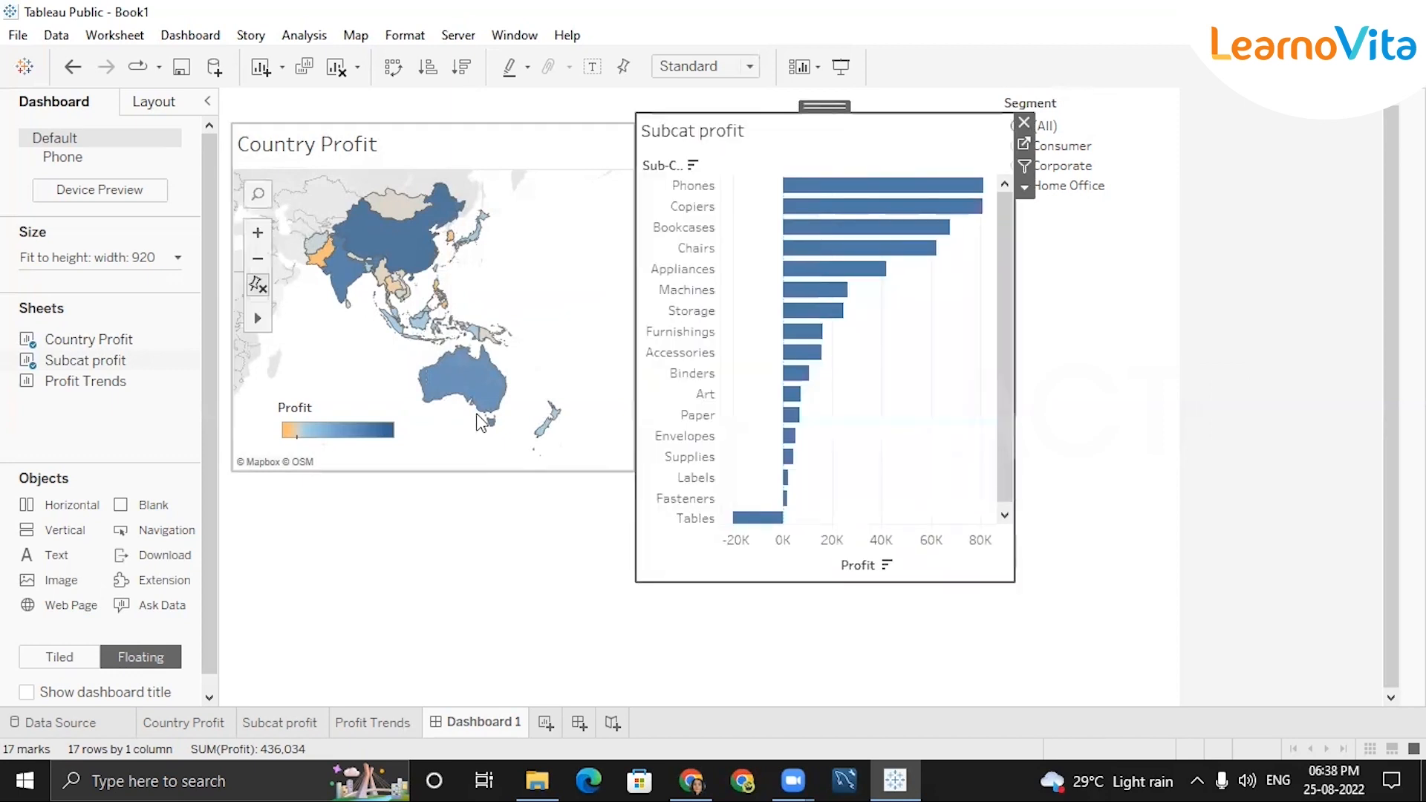
{"action": "left_click_drag", "start_coordinate": [946, 586], "coordinate": [941, 622]}
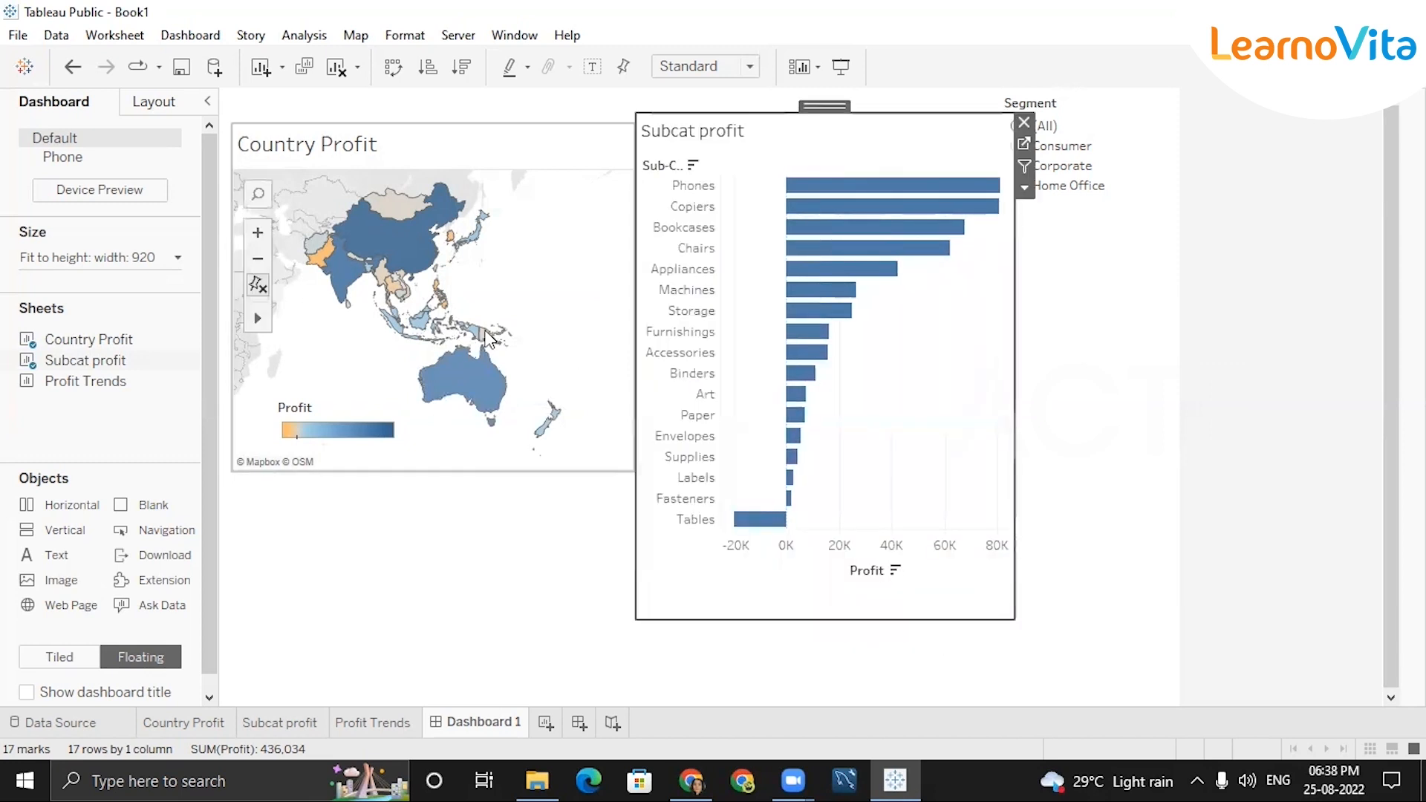
Reduce the height of the floating Country Profit map and move the Profit legend up to stay inside it.
{"action": "left_click", "coordinate": [520, 394]}
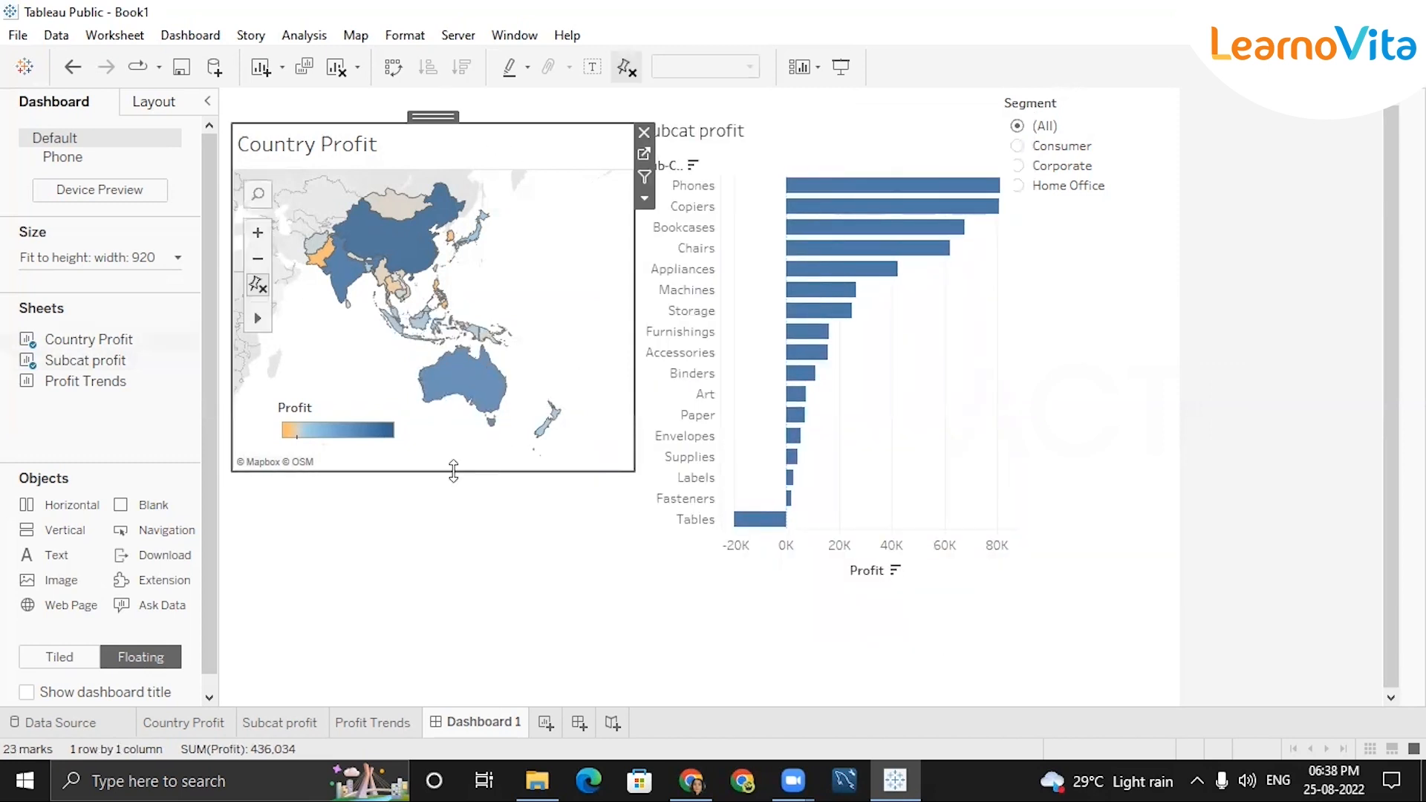
{"action": "left_click_drag", "start_coordinate": [452, 471], "coordinate": [460, 448]}
{"action": "left_click", "coordinate": [347, 429]}
{"action": "mouse_move", "coordinate": [342, 382]}
{"action": "left_mouse_down"}
{"action": "mouse_move", "coordinate": [348, 397]}
{"action": "mouse_move", "coordinate": [355, 367]}
{"action": "left_mouse_up"}
{"action": "left_click", "coordinate": [355, 349]}
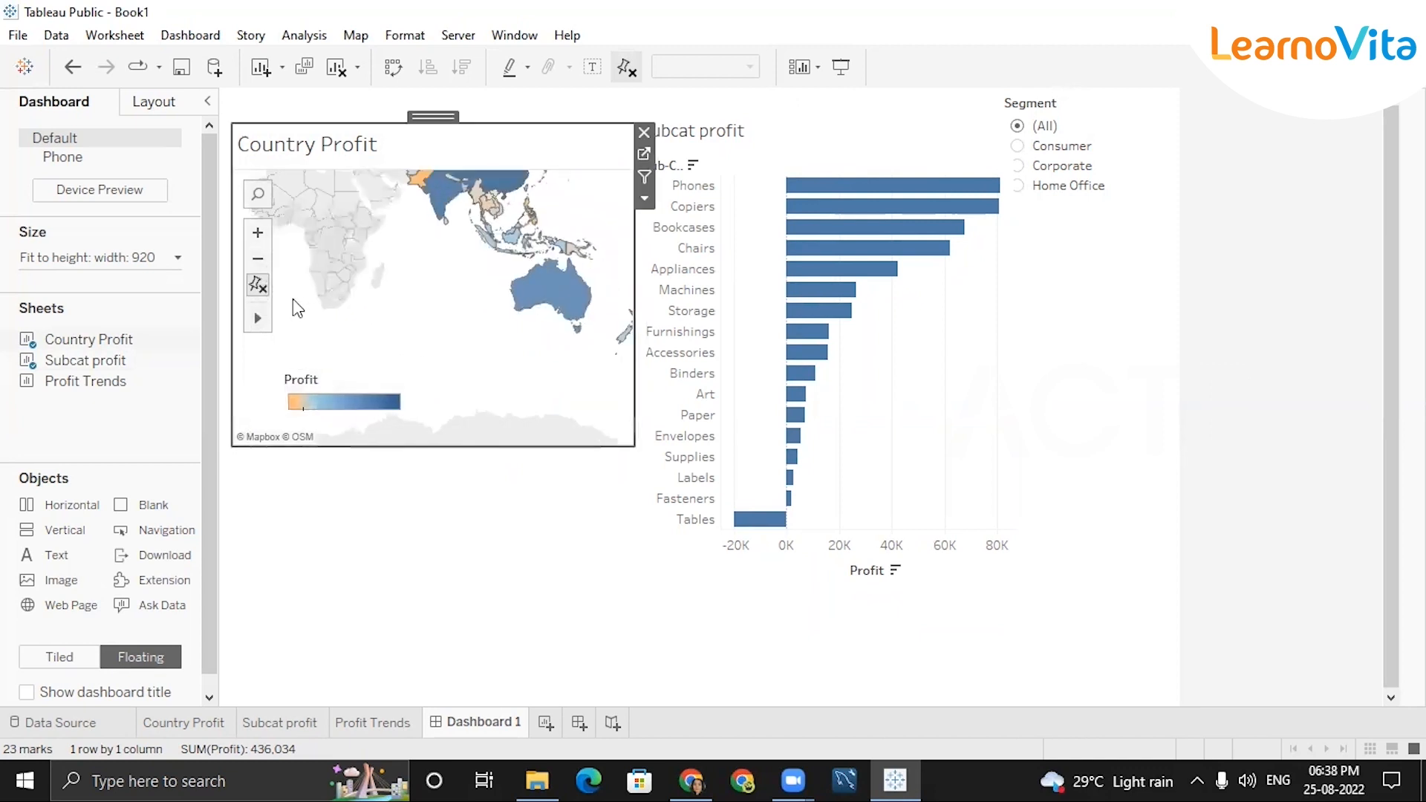
Try to bring all the coloured countries into view in the Country Profit map by panning and zooming it.
{"action": "left_click_drag", "start_coordinate": [375, 241], "coordinate": [418, 357]}
{"action": "scroll", "coordinate": [491, 360], "scroll_direction": "down", "scroll_amount": 1}
{"action": "scroll", "coordinate": [490, 366], "scroll_direction": "down", "scroll_amount": 2}
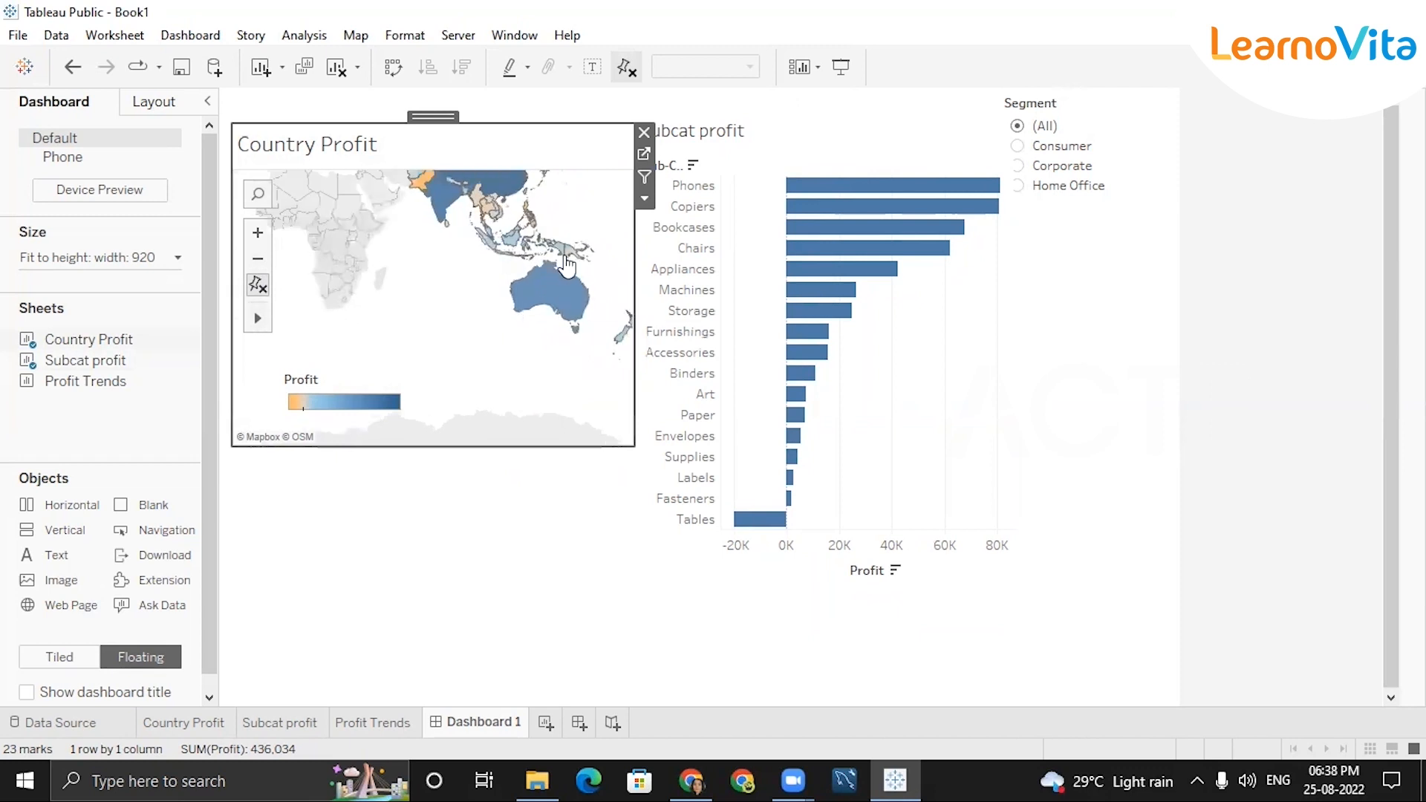
{"action": "scroll", "coordinate": [578, 221], "scroll_direction": "down", "scroll_amount": 2}
{"action": "scroll", "coordinate": [577, 221], "scroll_direction": "up", "scroll_amount": 3}
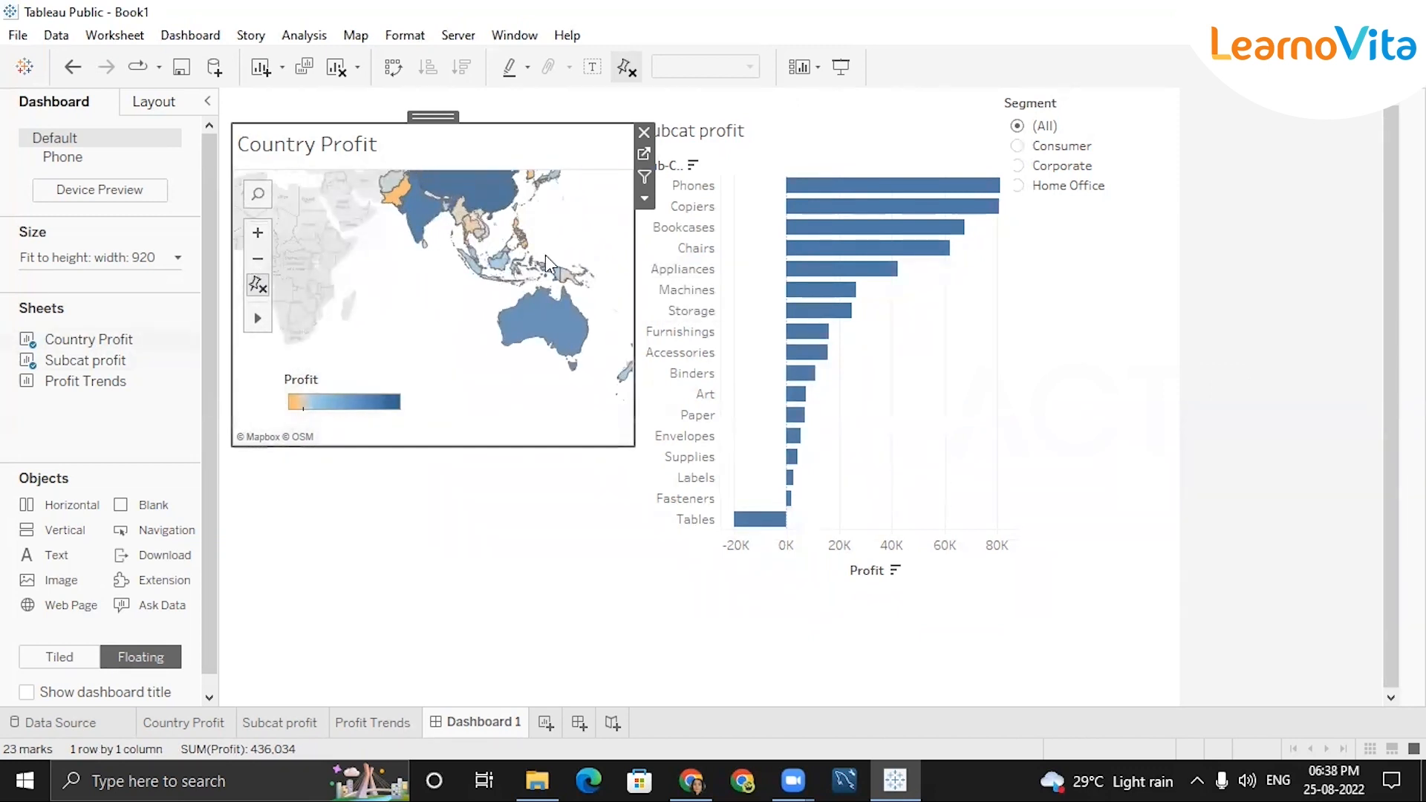
{"action": "scroll", "coordinate": [546, 256], "scroll_direction": "up", "scroll_amount": 1}
{"action": "scroll", "coordinate": [559, 232], "scroll_direction": "down", "scroll_amount": 1}
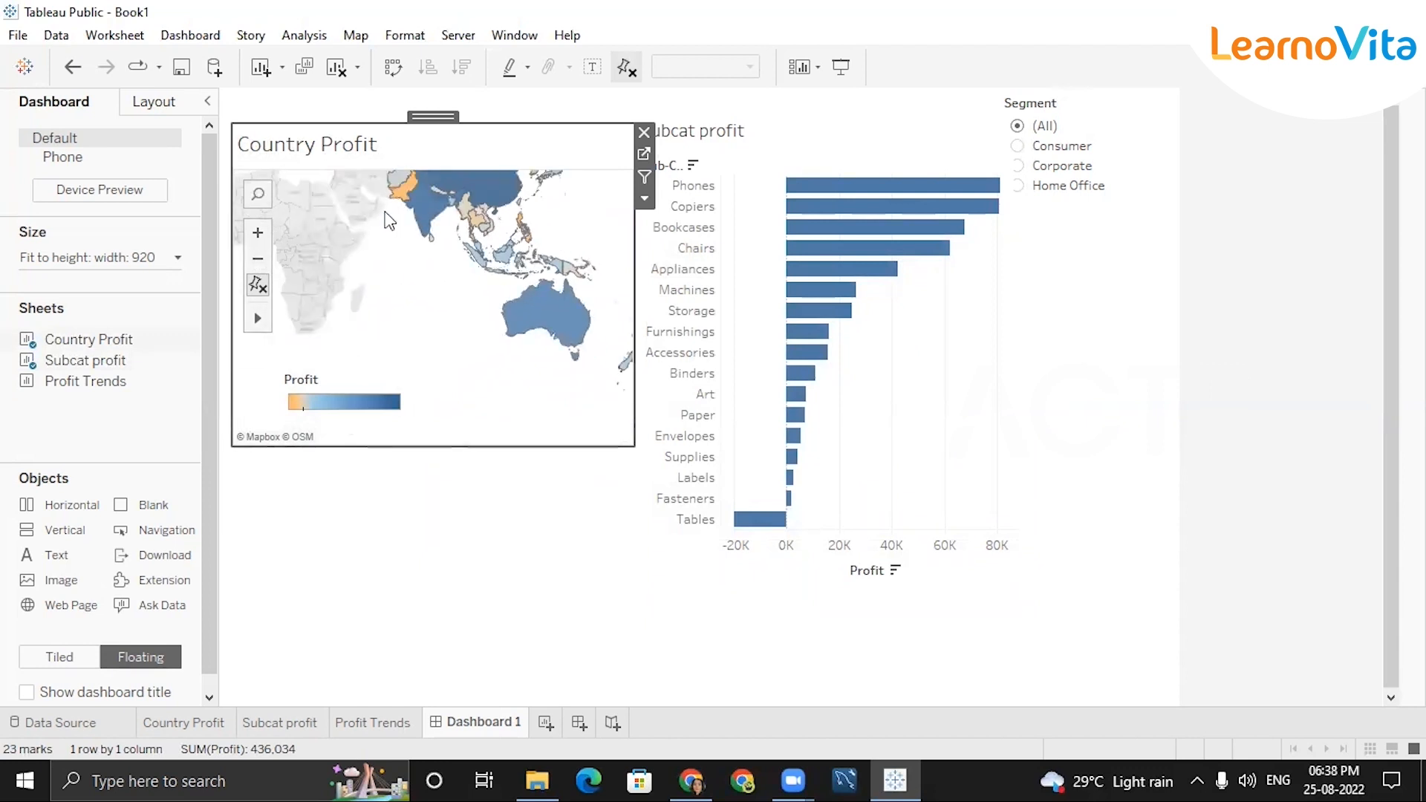
{"action": "mouse_move", "coordinate": [260, 324]}
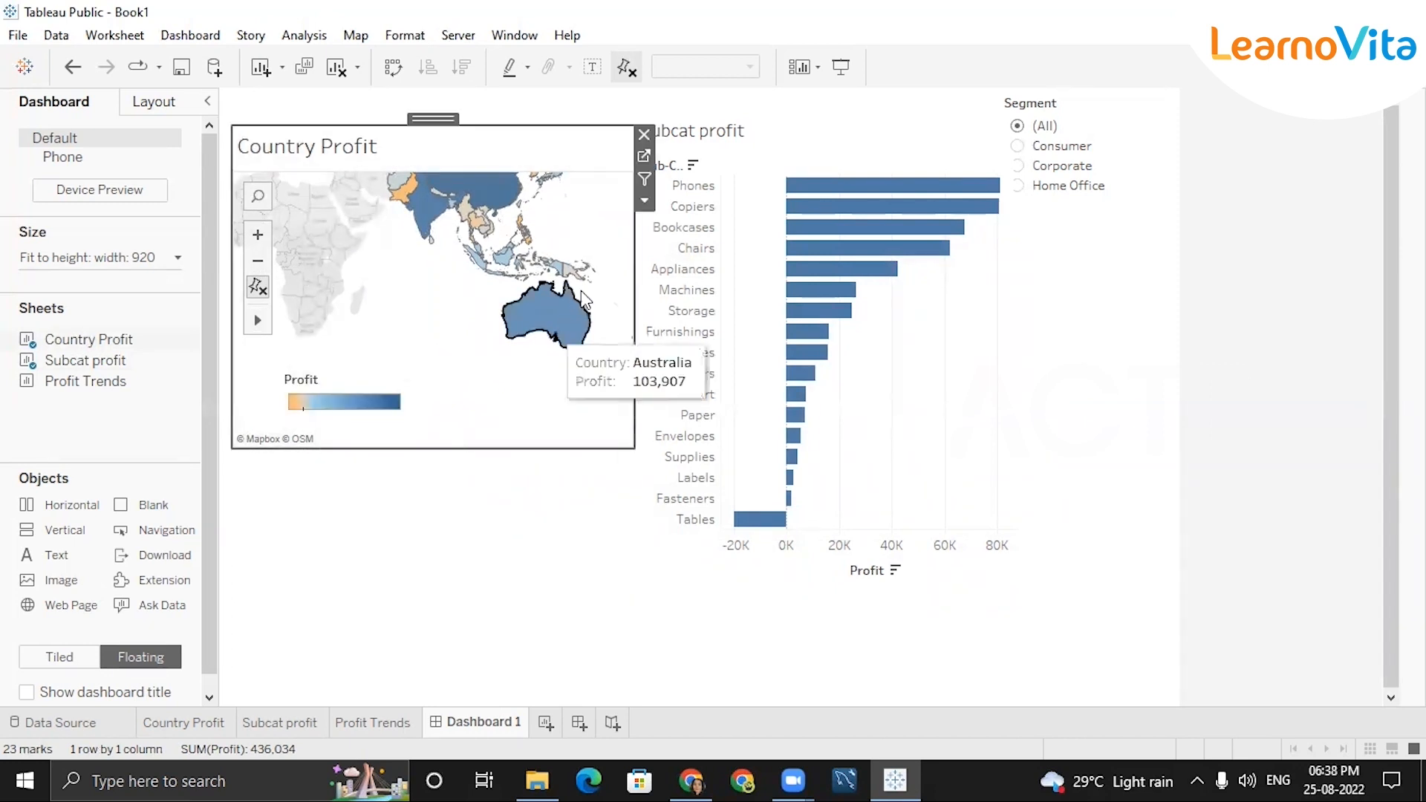
{"action": "scroll", "coordinate": [547, 303], "scroll_direction": "up", "scroll_amount": 1}
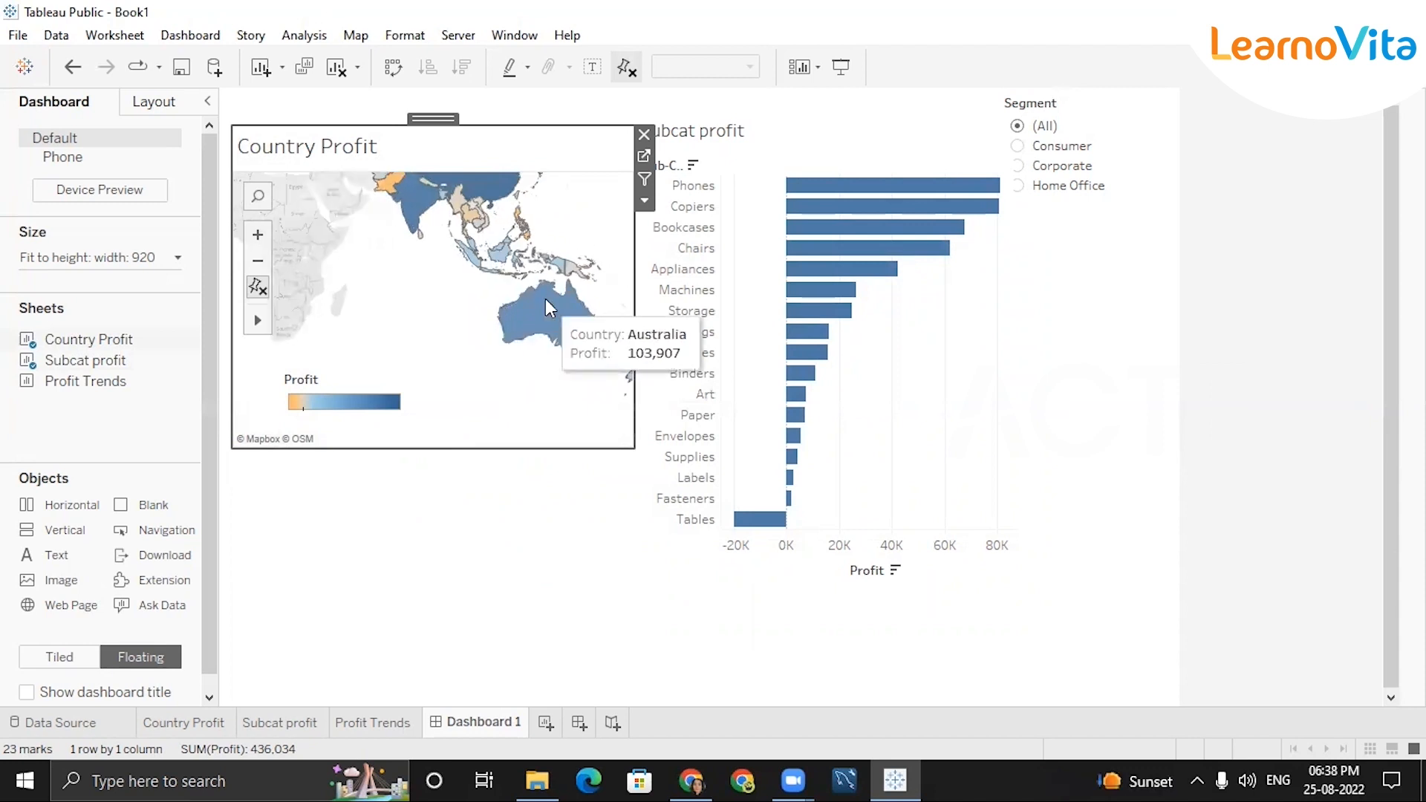
{"action": "scroll", "coordinate": [545, 299], "scroll_direction": "down", "scroll_amount": 2}
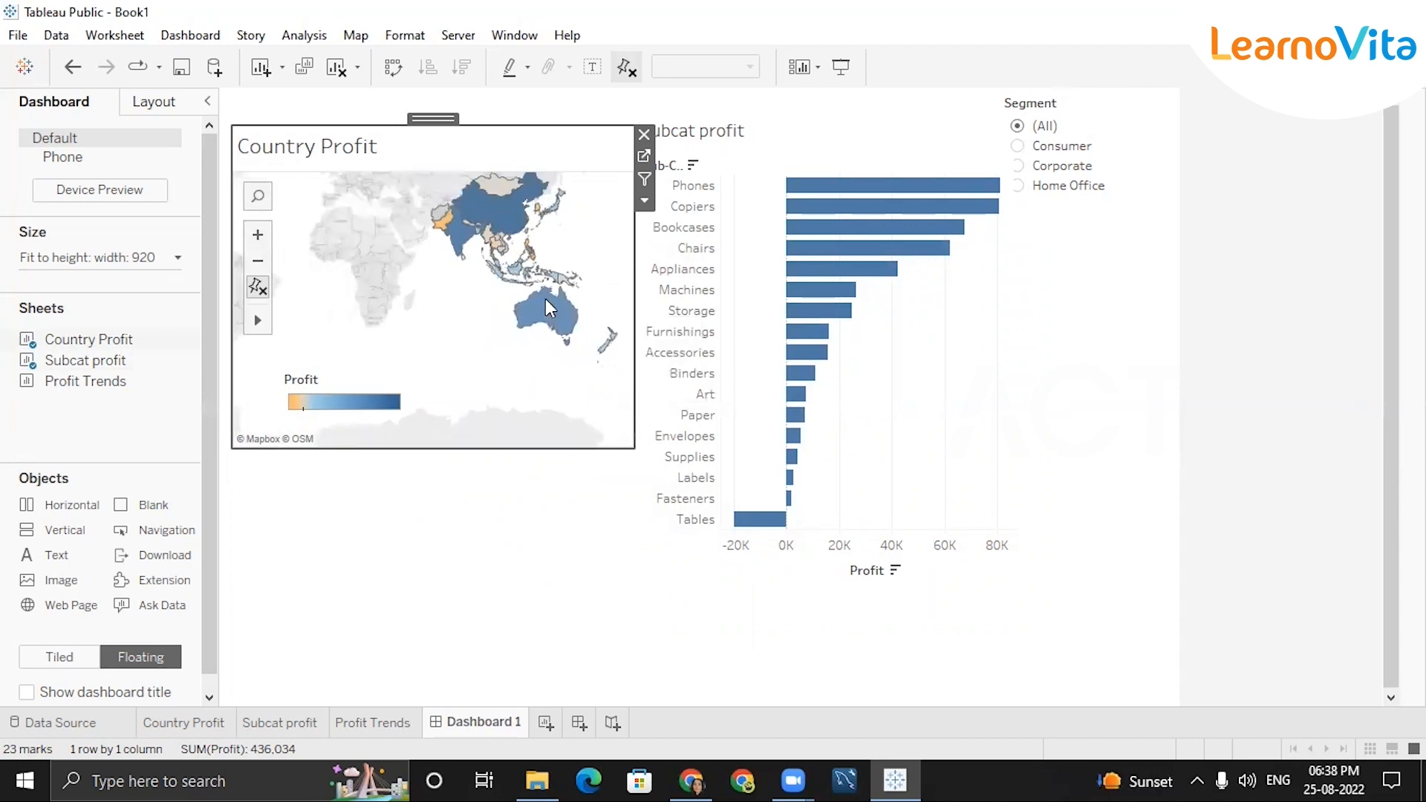
{"action": "scroll", "coordinate": [546, 299], "scroll_direction": "up", "scroll_amount": 1}
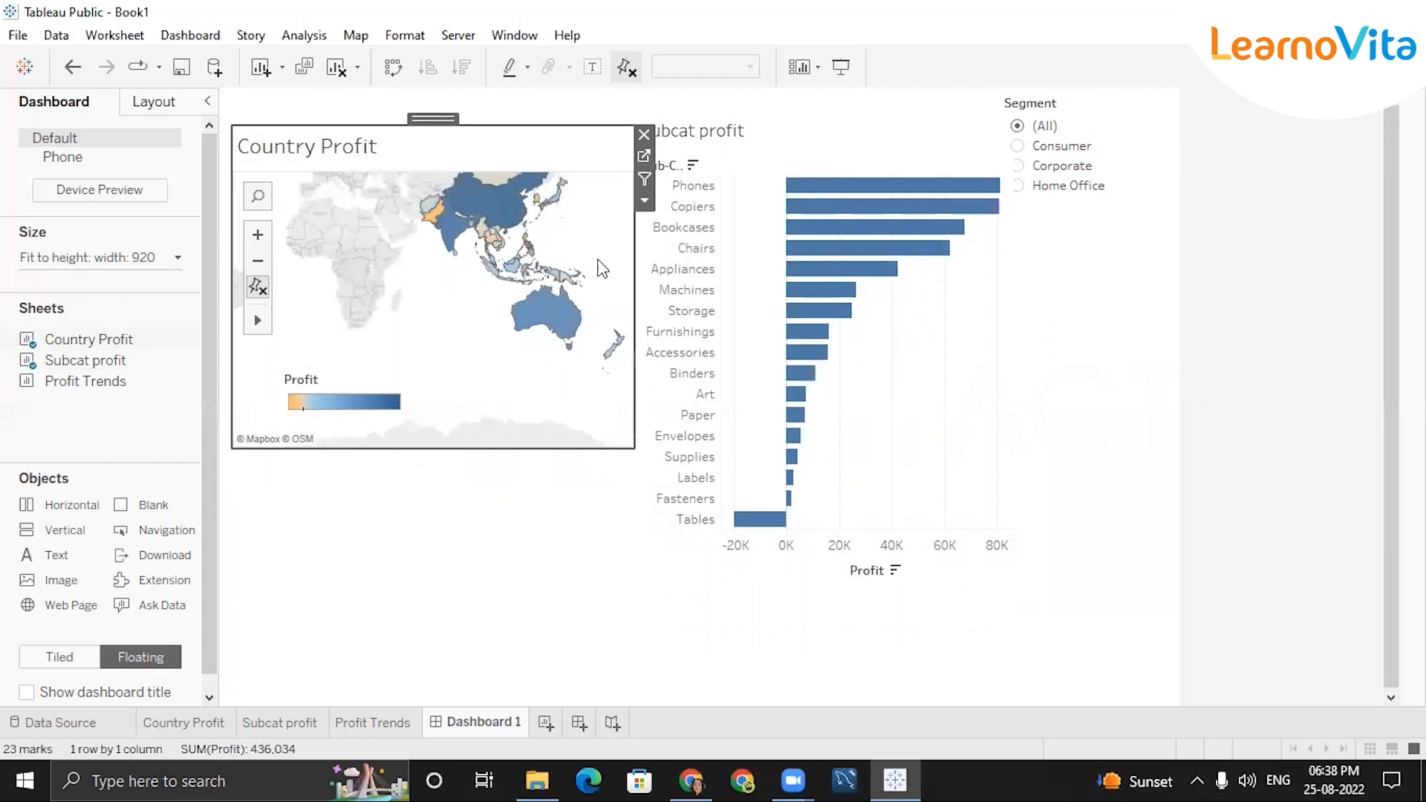
Replace the floating Country Profit map with a fresh, enlarged floating copy and move its Profit legend over the map's lower-left corner.
{"action": "left_click", "coordinate": [644, 135]}
{"action": "mouse_move", "coordinate": [82, 345]}
{"action": "left_click_drag", "start_coordinate": [79, 342], "coordinate": [253, 173]}
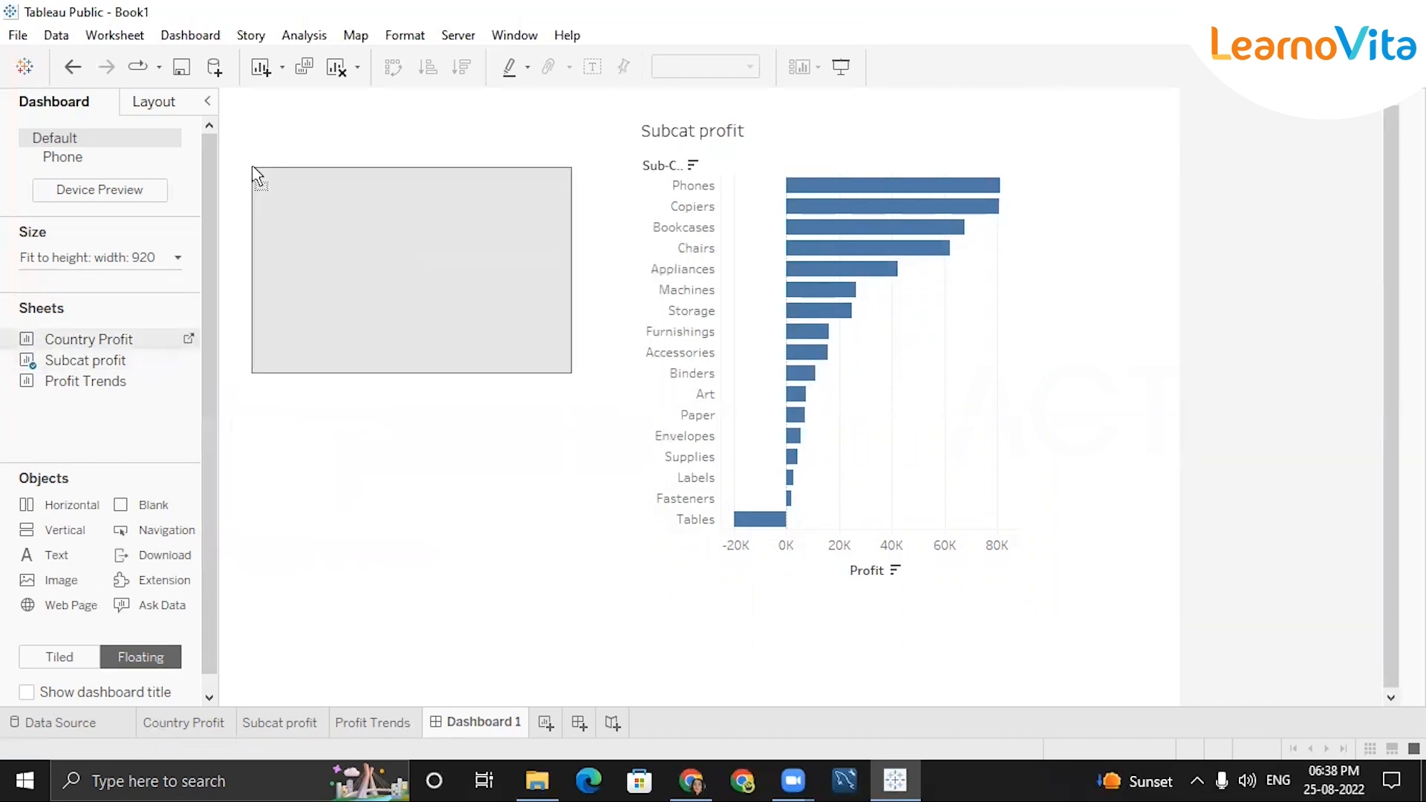
{"action": "left_click_drag", "start_coordinate": [524, 378], "coordinate": [590, 460]}
{"action": "left_click_drag", "start_coordinate": [673, 225], "coordinate": [251, 407]}
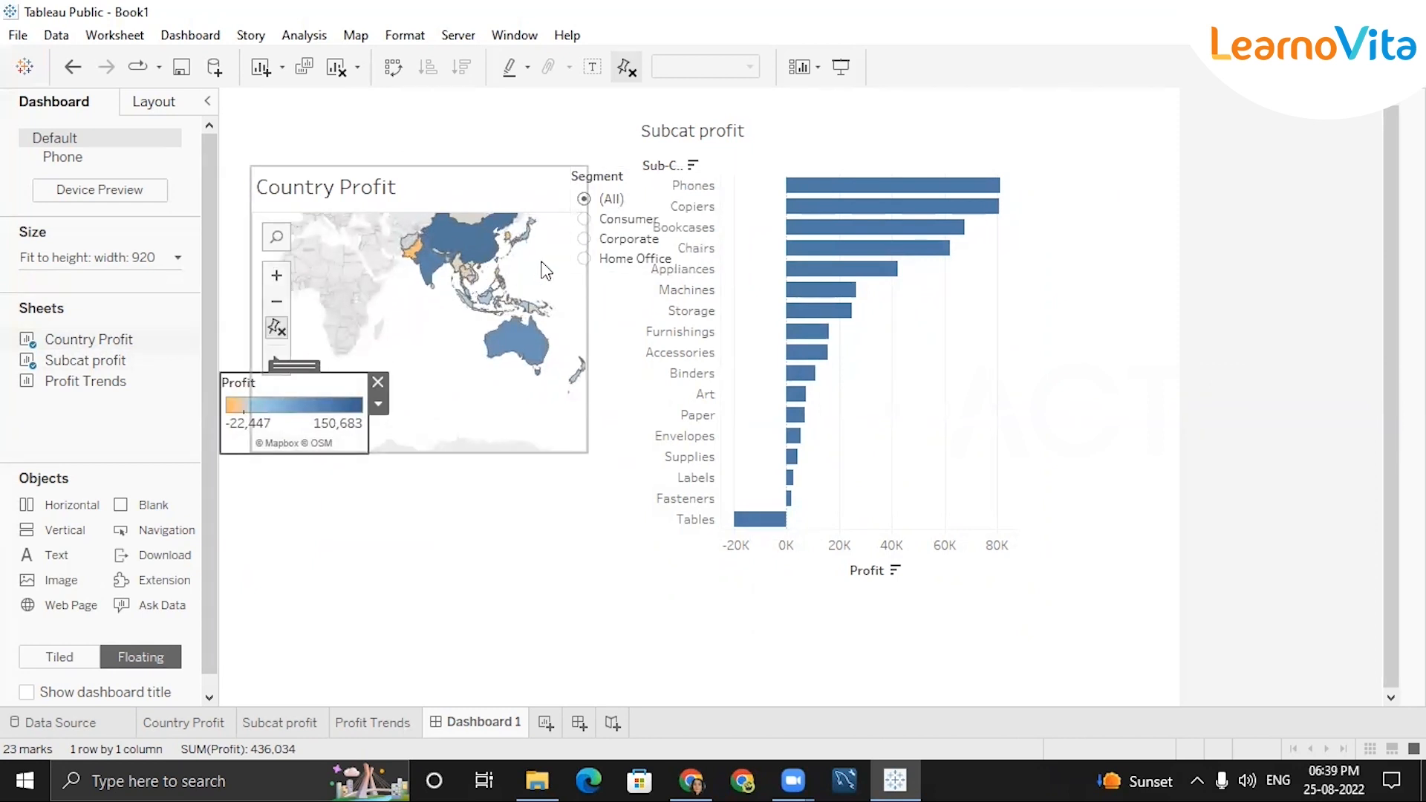
Try to enlarge the coloured countries within the re-added Country Profit map by zooming it.
{"action": "left_click", "coordinate": [539, 307]}
{"action": "left_click_drag", "start_coordinate": [539, 307], "coordinate": [541, 309]}
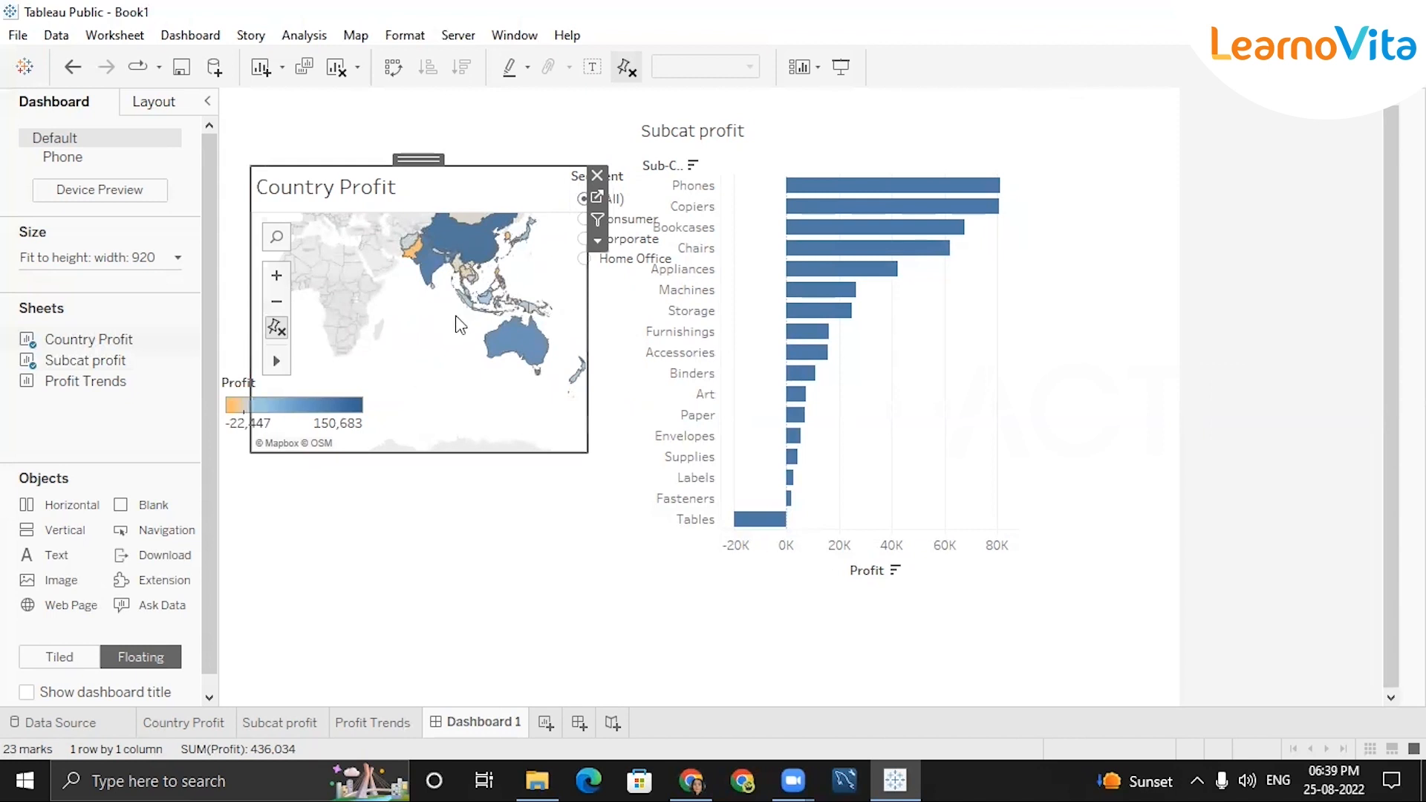
{"action": "scroll", "coordinate": [461, 325], "scroll_direction": "up", "scroll_amount": 1}
{"action": "scroll", "coordinate": [468, 321], "scroll_direction": "down", "scroll_amount": 1}
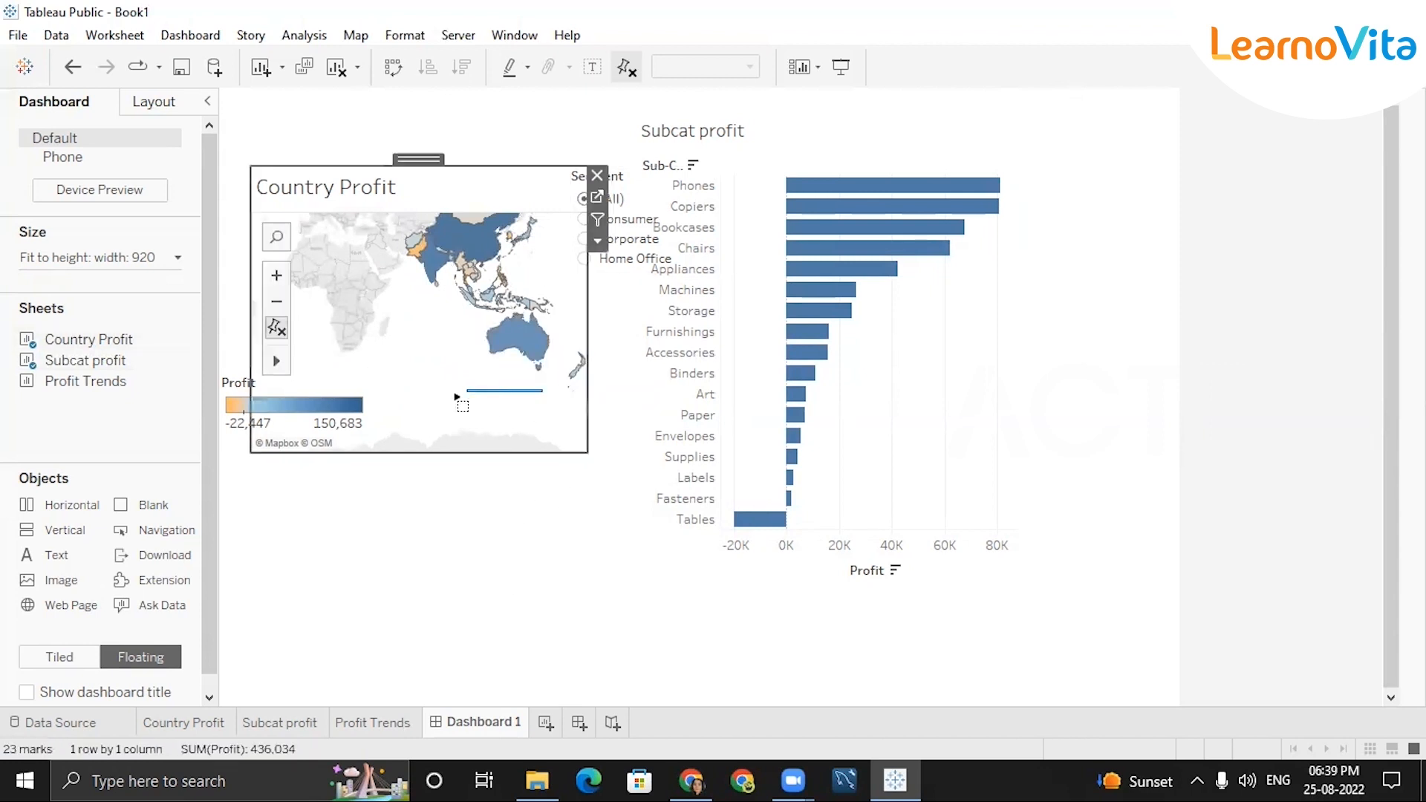
{"action": "scroll", "coordinate": [520, 334], "scroll_direction": "up", "scroll_amount": 1}
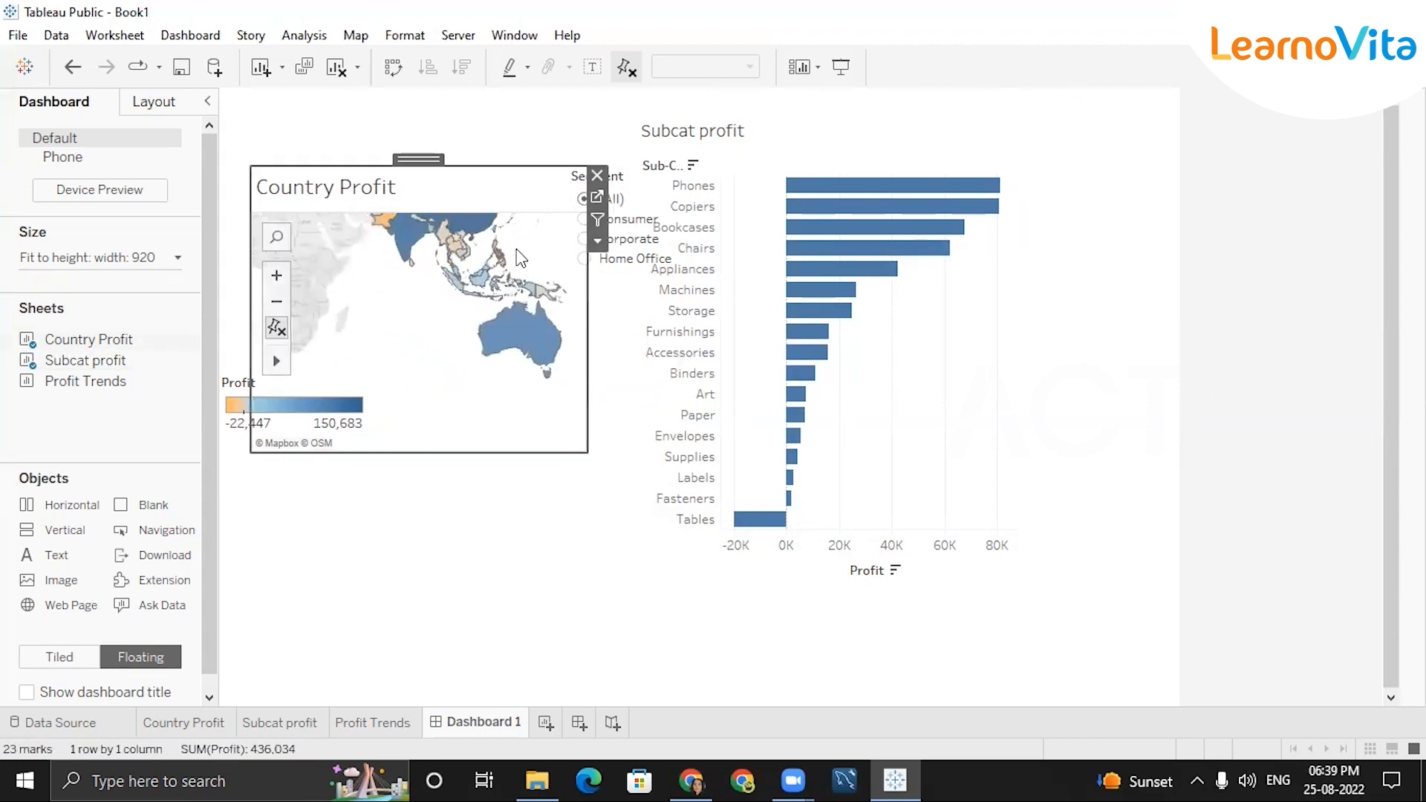
{"action": "scroll", "coordinate": [502, 231], "scroll_direction": "up", "scroll_amount": 1}
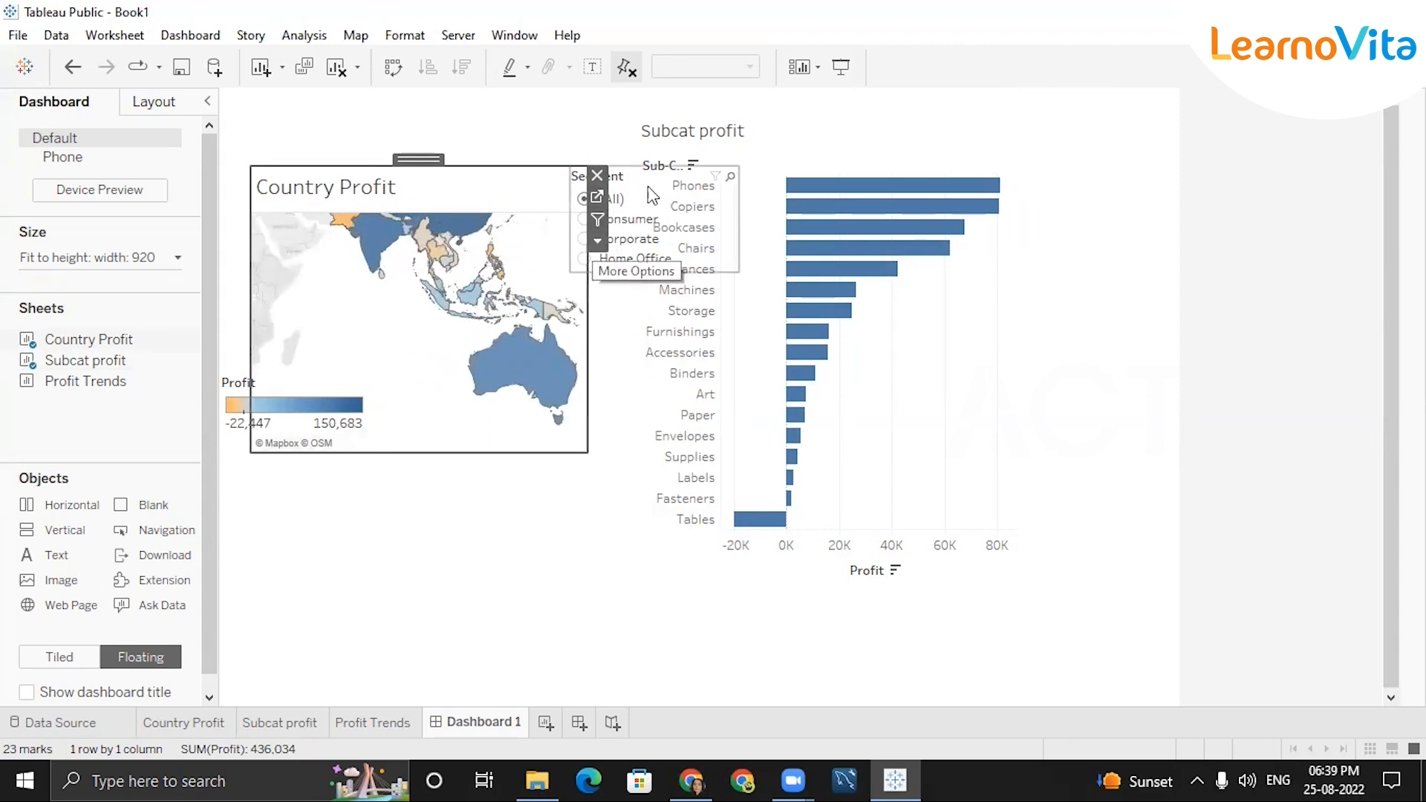
Move the Segment filter to the right of the Subcat profit chart and the Profit legend fully inside the Country Profit map.
{"action": "left_click_drag", "start_coordinate": [666, 155], "coordinate": [1088, 94]}
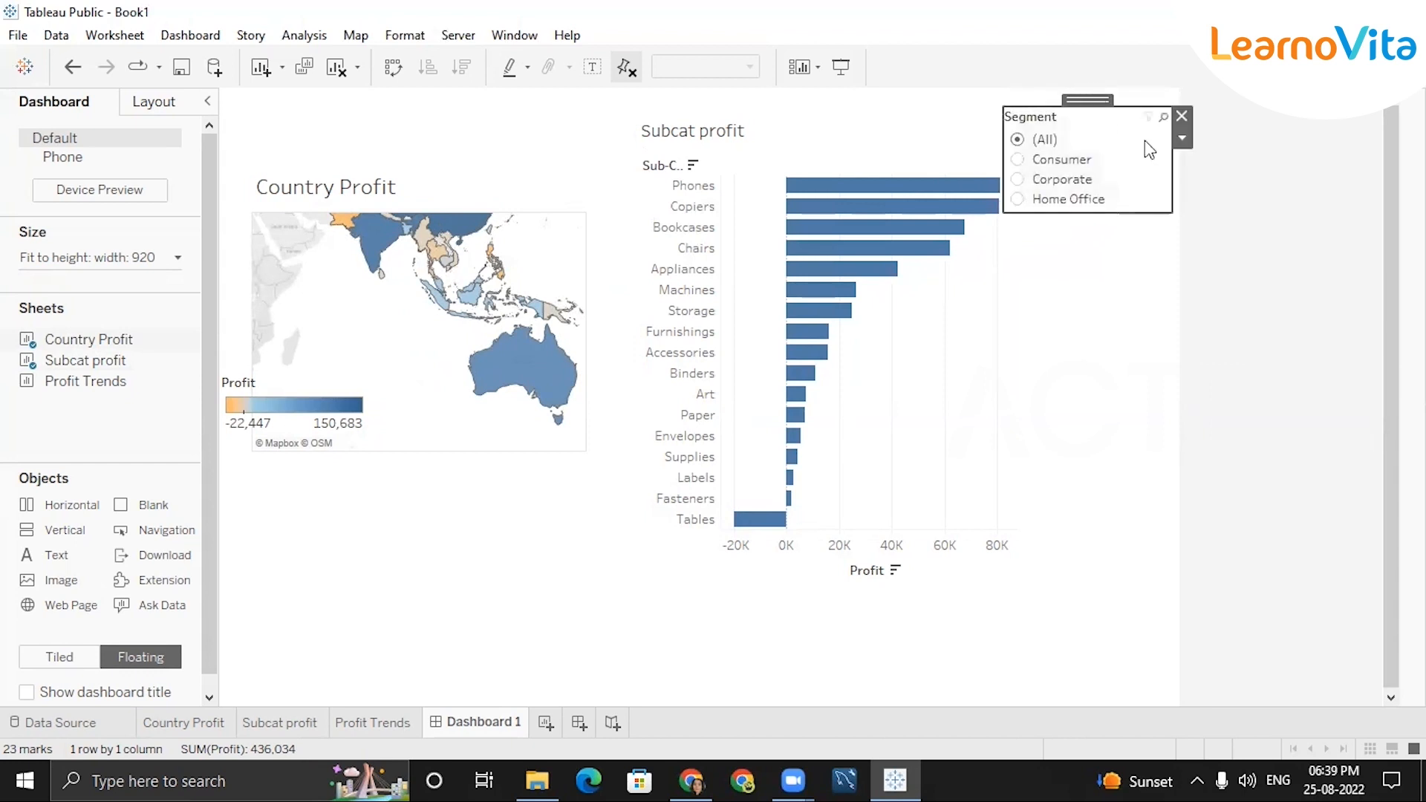
{"action": "left_click", "coordinate": [305, 394]}
{"action": "left_click_drag", "start_coordinate": [321, 378], "coordinate": [351, 364]}
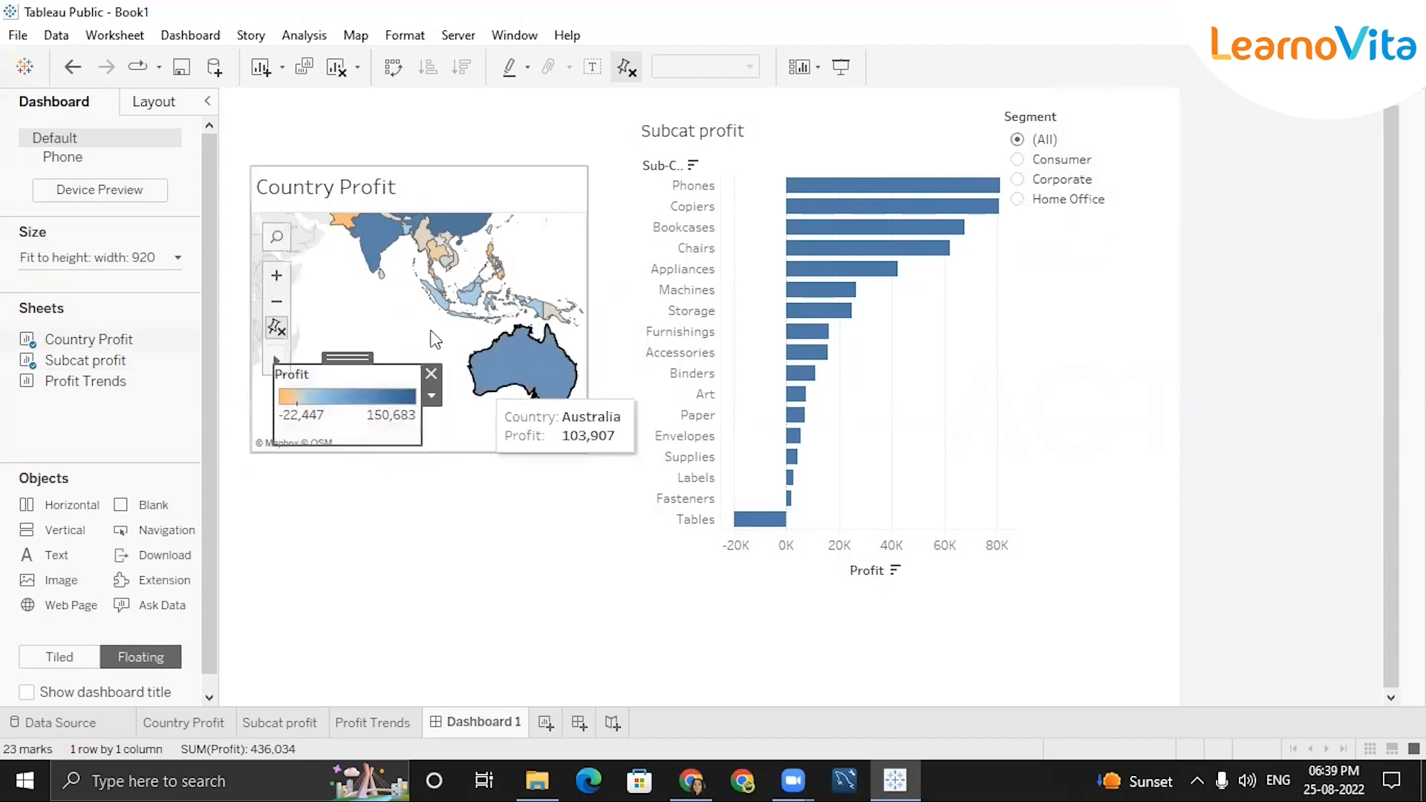
Reset the Country Profit map's zoom and position so it automatically fits all its countries.
{"action": "scroll", "coordinate": [497, 247], "scroll_direction": "down", "scroll_amount": 1}
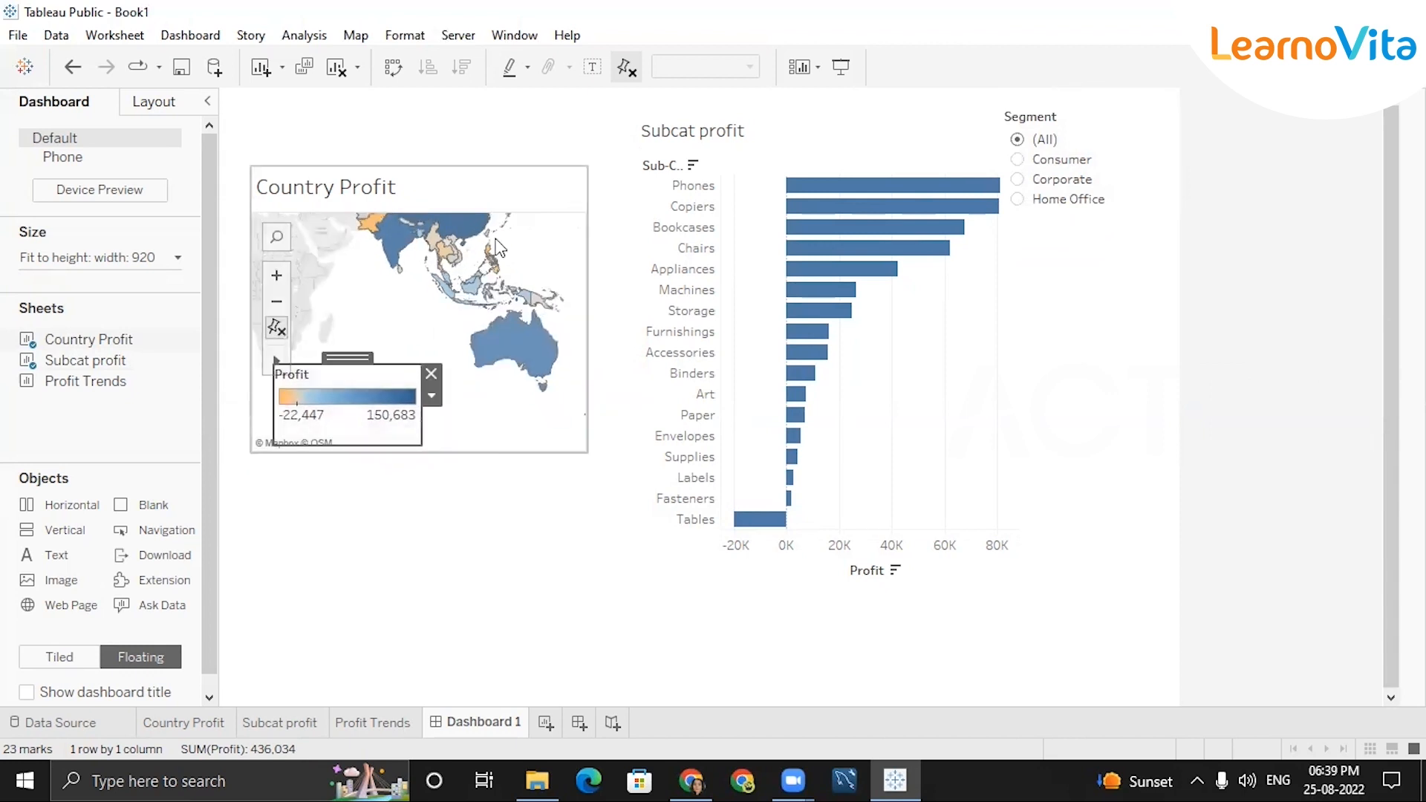
{"action": "left_click", "coordinate": [542, 247]}
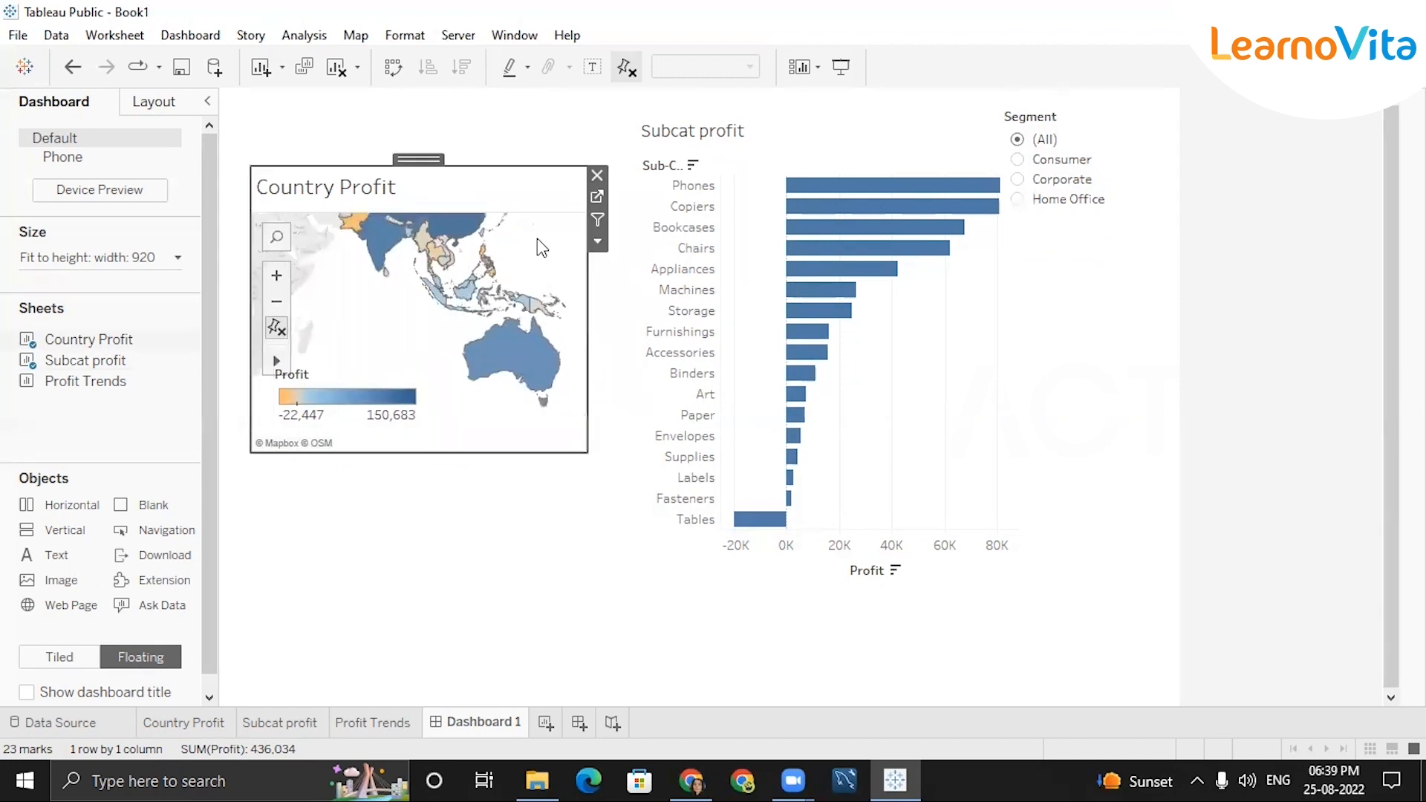
{"action": "left_click", "coordinate": [276, 300]}
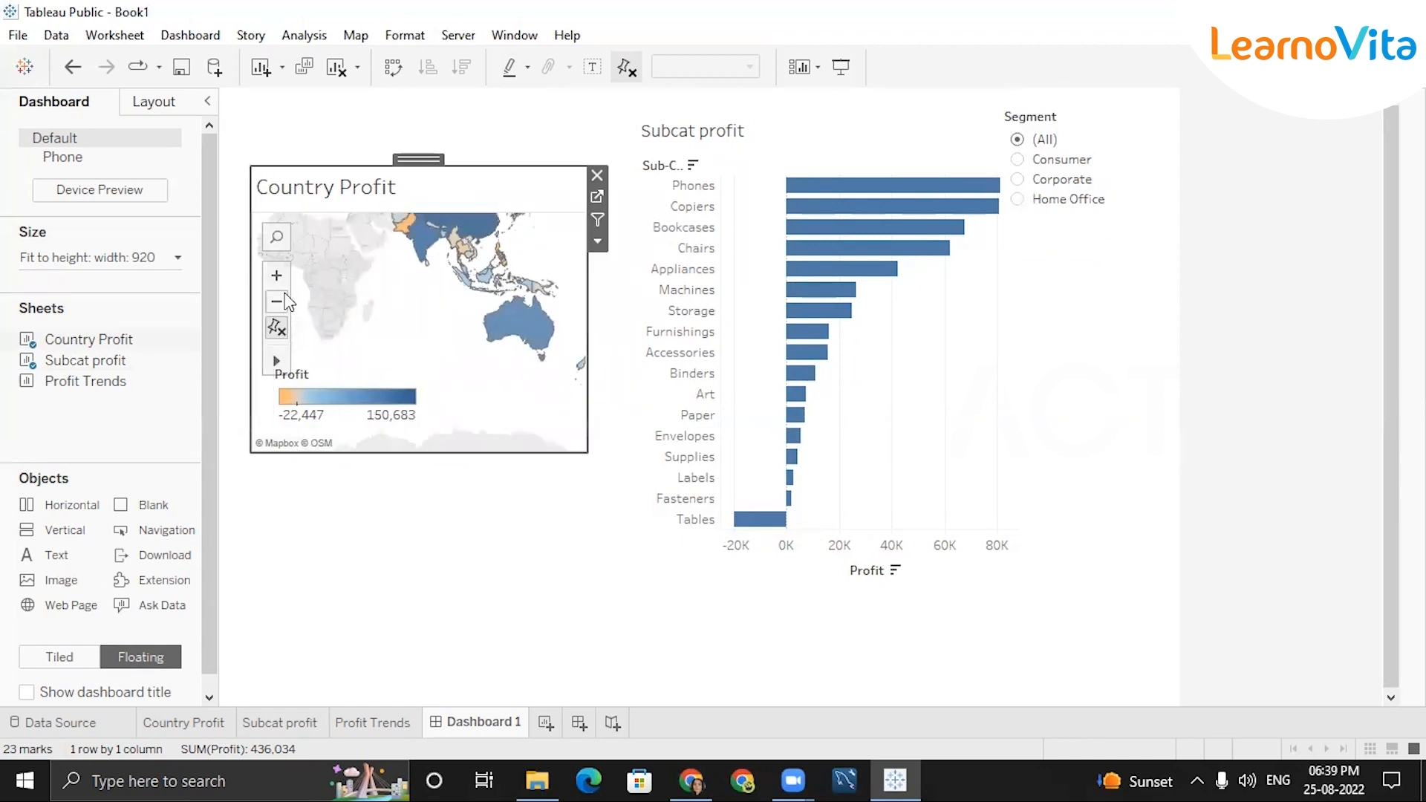
{"action": "left_click", "coordinate": [276, 326]}
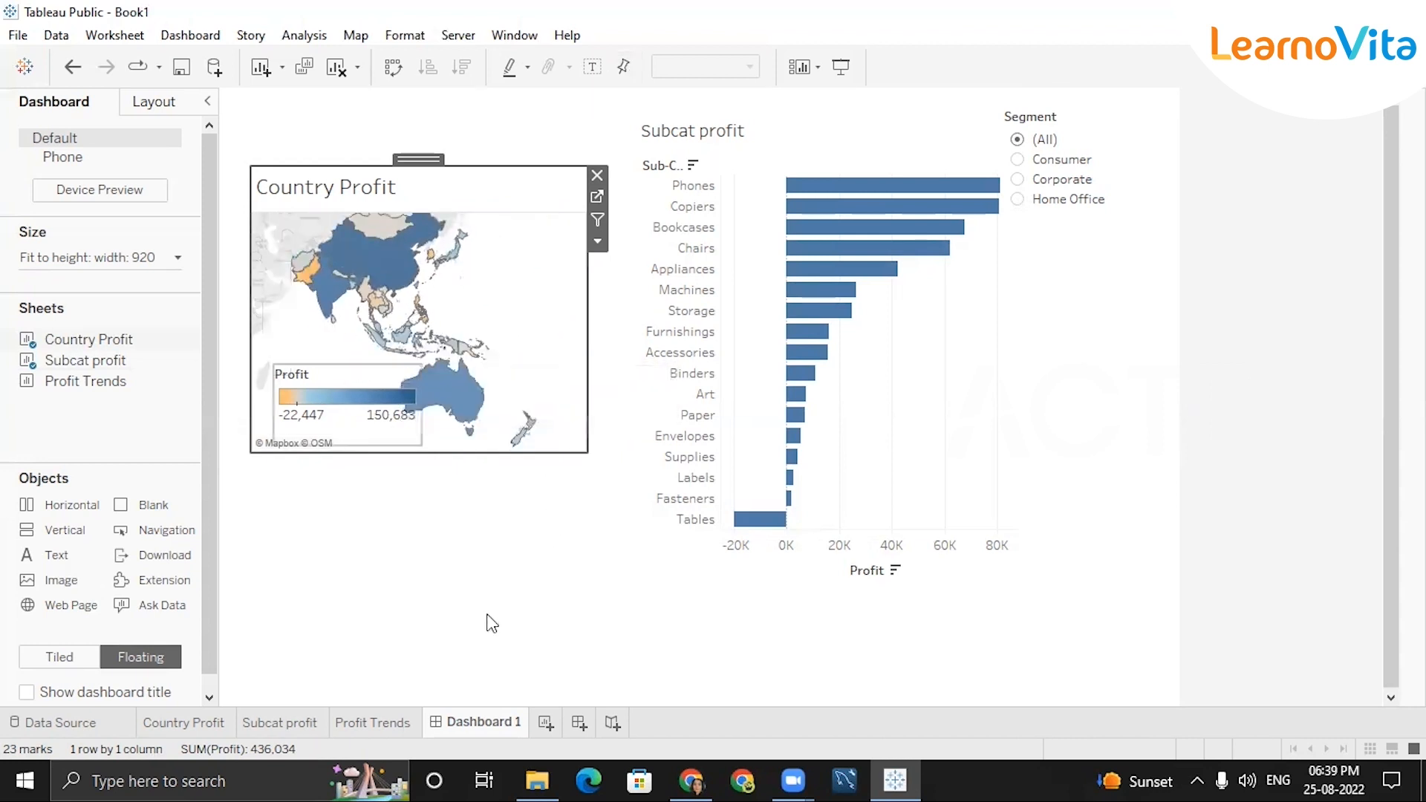
Shrink the Profit legend so it no longer overlaps Australia on the Country Profit map.
{"action": "left_click", "coordinate": [344, 416]}
{"action": "mouse_move", "coordinate": [407, 445]}
{"action": "left_mouse_down"}
{"action": "mouse_move", "coordinate": [428, 449]}
{"action": "mouse_move", "coordinate": [386, 429]}
{"action": "mouse_move", "coordinate": [399, 426]}
{"action": "left_mouse_up"}
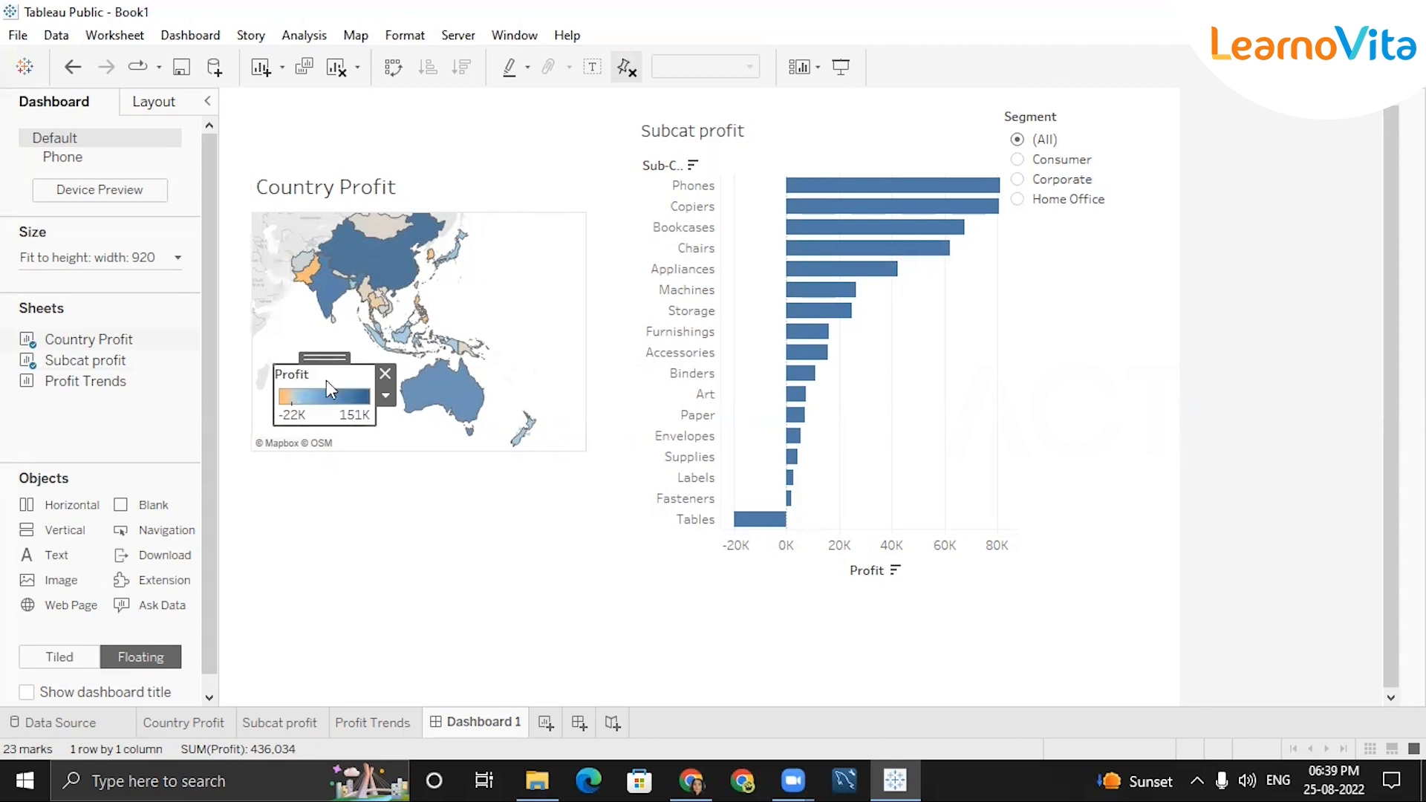
{"action": "left_click", "coordinate": [464, 556]}
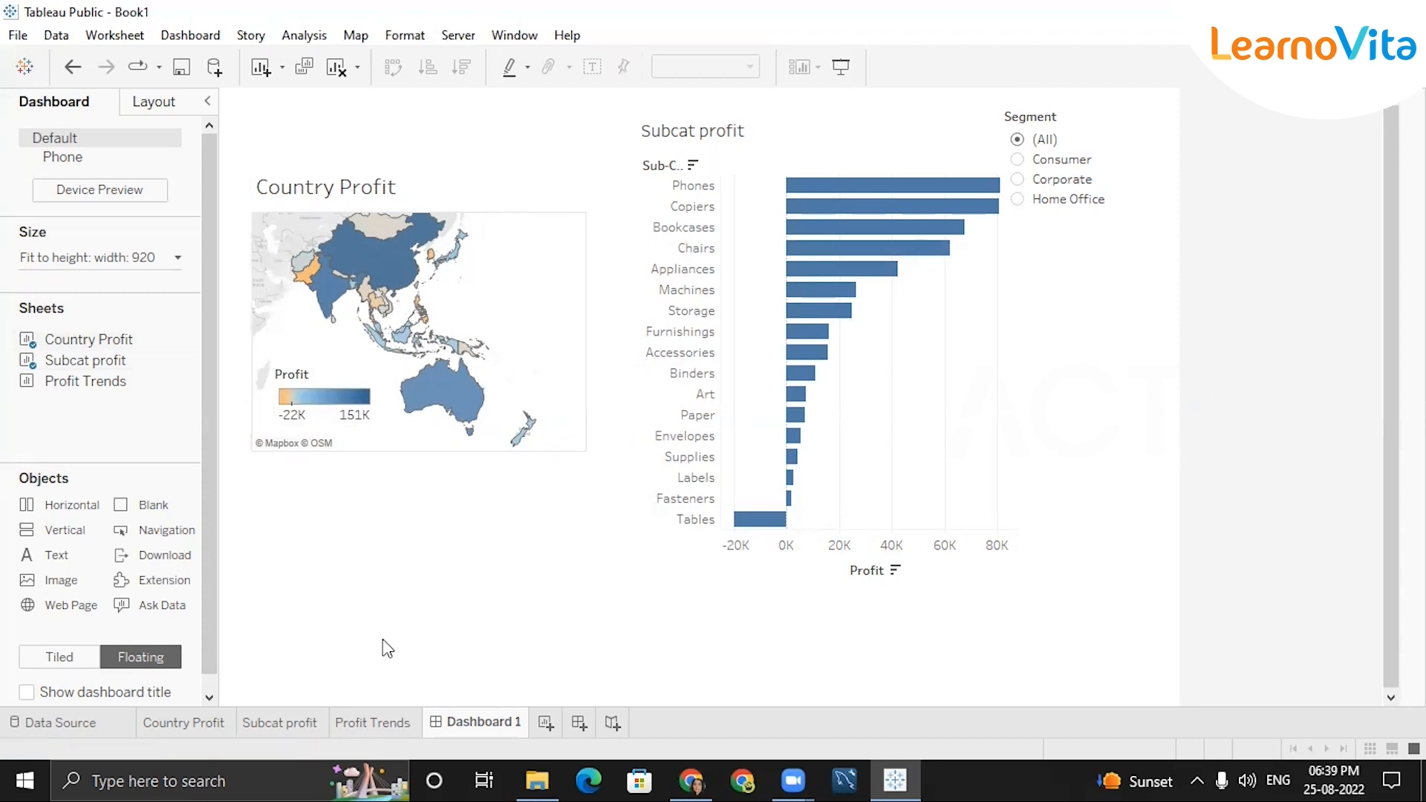
Extend the Country Profit map upward to the Subcat profit title's level and widen it to reach the Subcat profit chart.
{"action": "mouse_move", "coordinate": [355, 245]}
{"action": "left_click", "coordinate": [413, 189]}
{"action": "left_click_drag", "start_coordinate": [424, 163], "coordinate": [424, 122]}
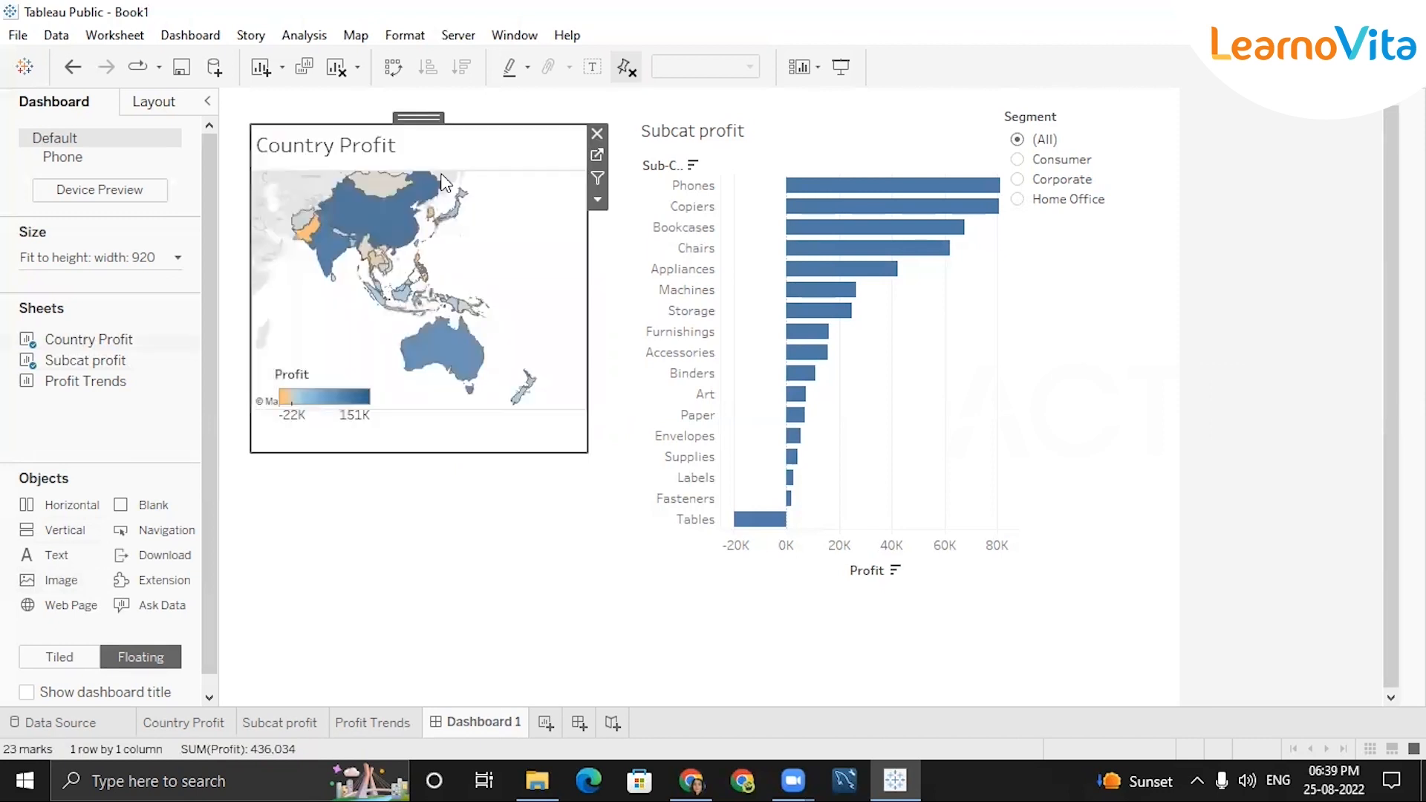
{"action": "left_click_drag", "start_coordinate": [583, 308], "coordinate": [618, 316]}
{"action": "left_click", "coordinate": [300, 531]}
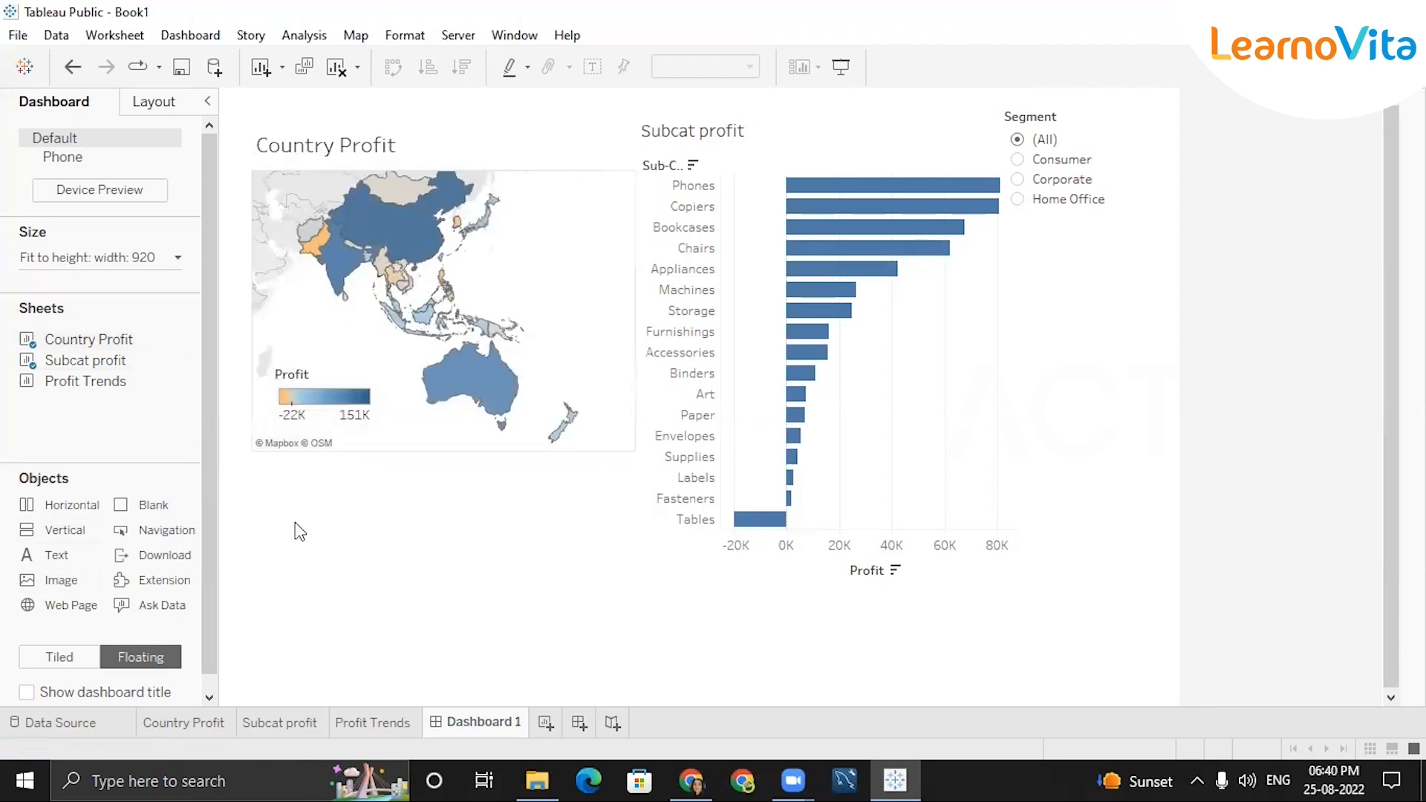
Add Profit Trends as a floating chart below the Country Profit map and widen it on both sides to match the map.
{"action": "left_click_drag", "start_coordinate": [79, 384], "coordinate": [283, 477]}
{"action": "left_click_drag", "start_coordinate": [369, 502], "coordinate": [369, 502]}
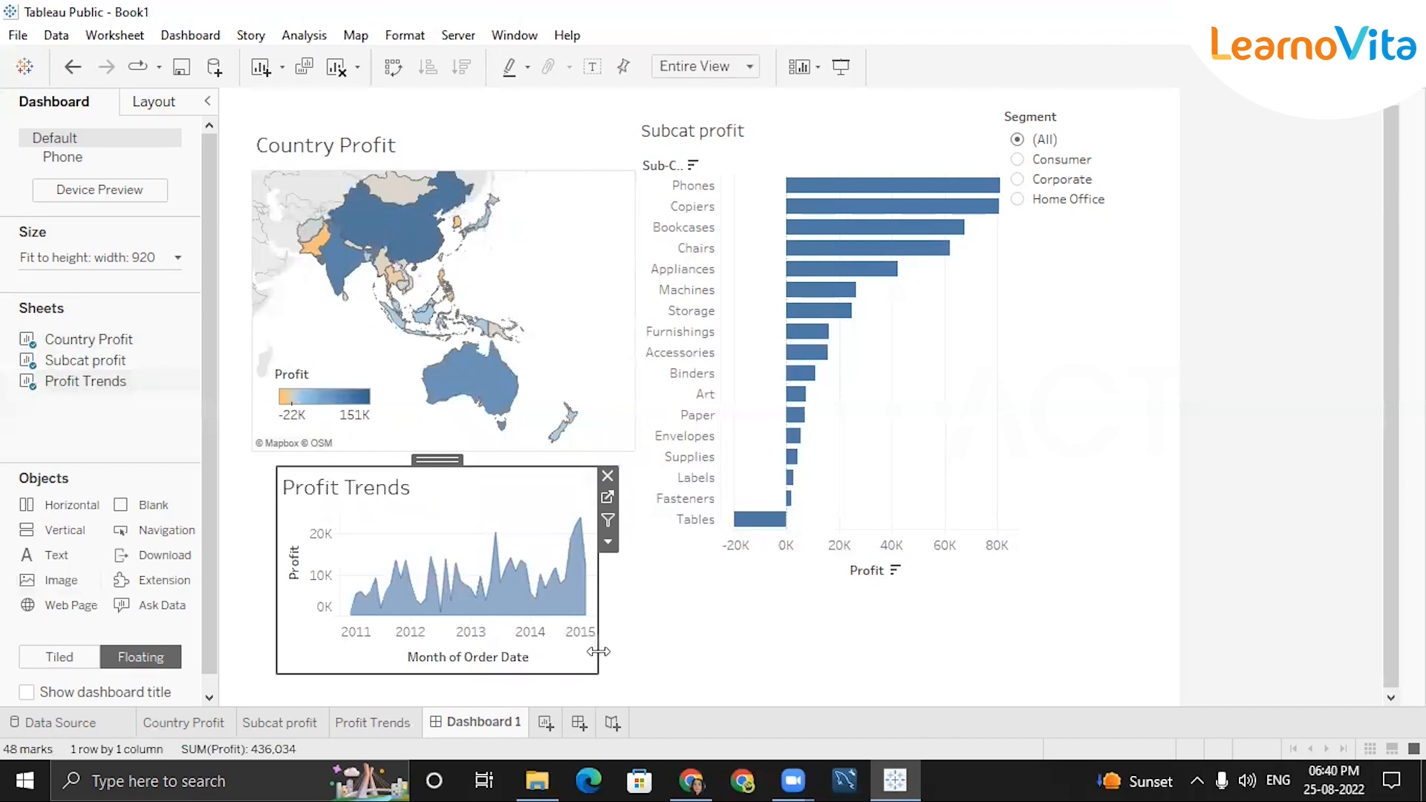
{"action": "left_click_drag", "start_coordinate": [599, 654], "coordinate": [646, 657]}
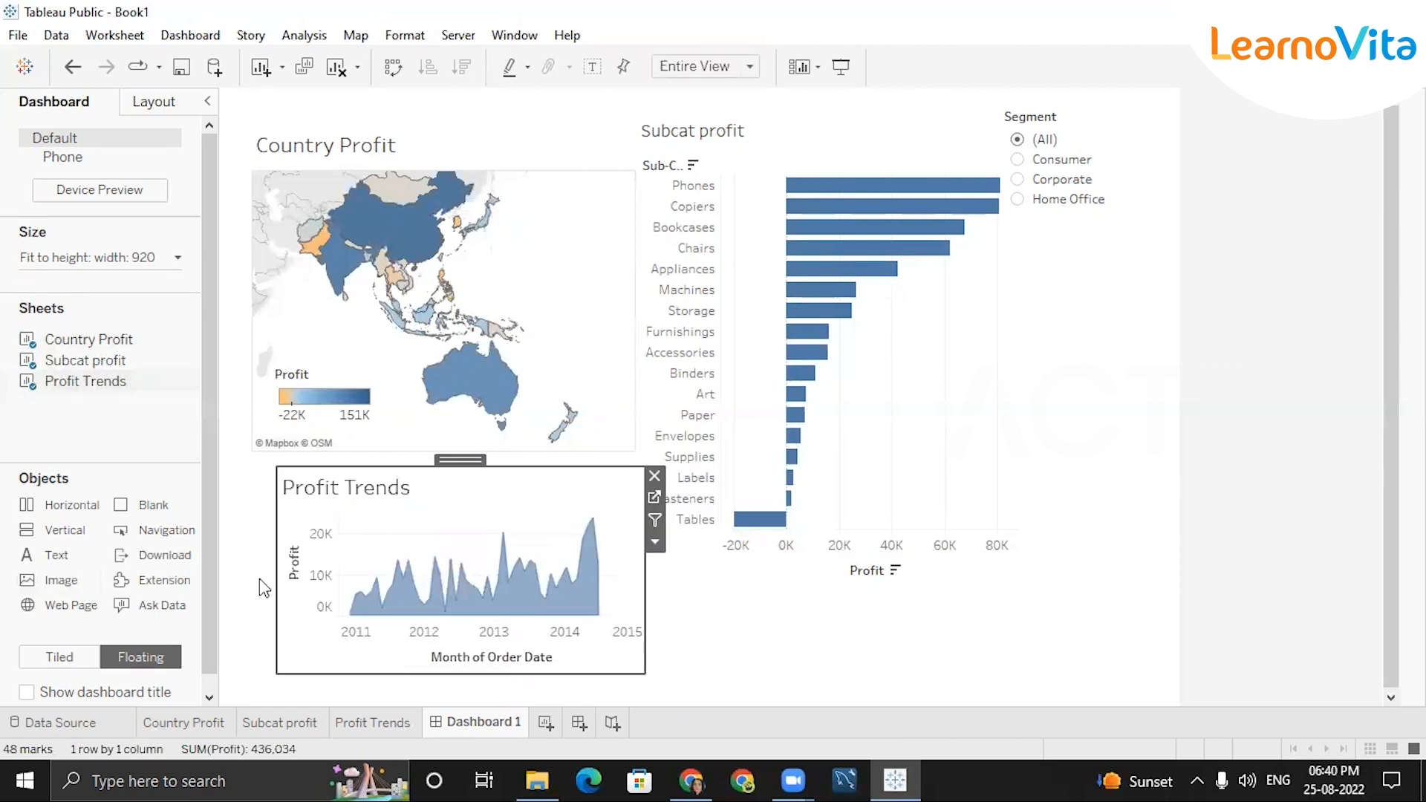
{"action": "left_click_drag", "start_coordinate": [276, 572], "coordinate": [250, 576]}
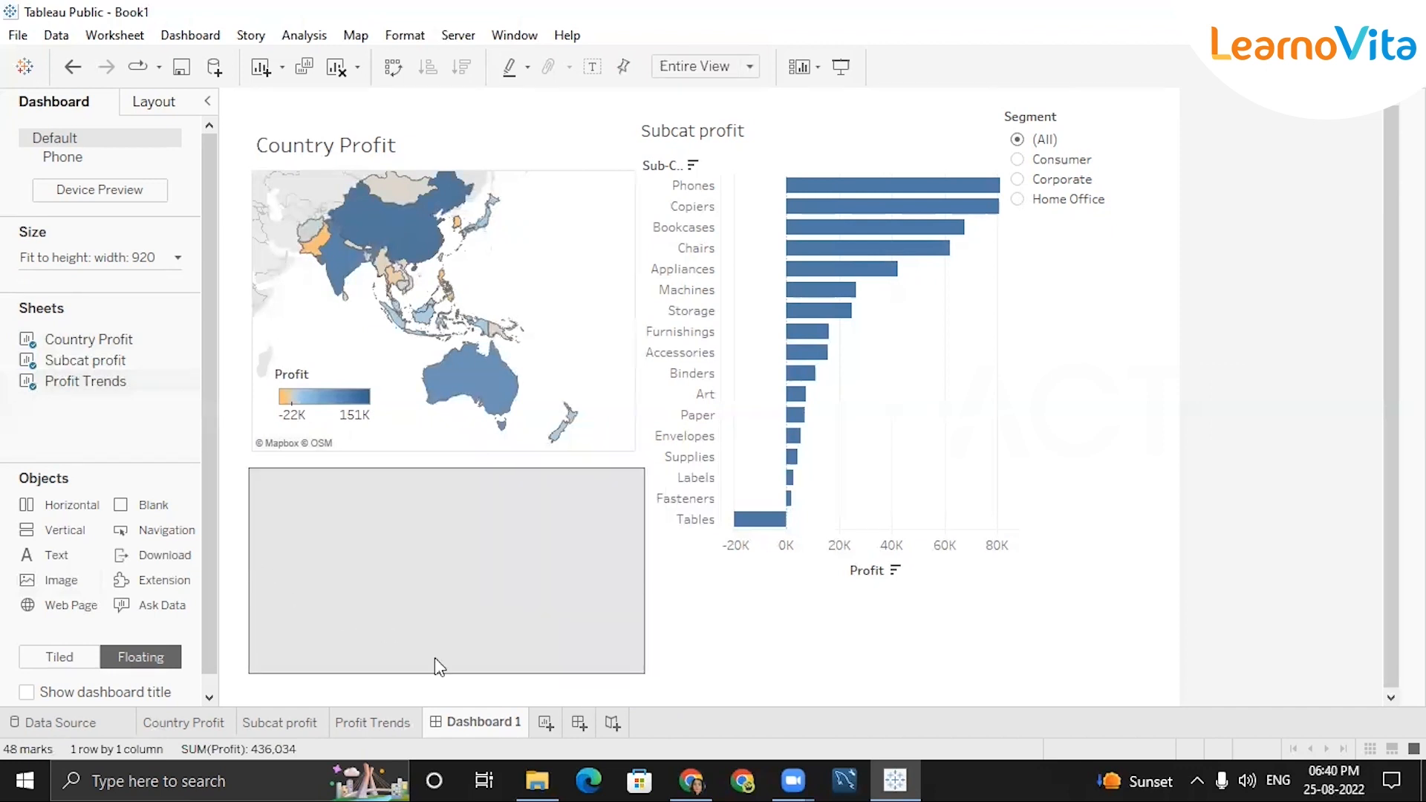
Remove the empty space below the Subcat profit chart's axis and extend the chart's top edge slightly upward.
{"action": "left_click", "coordinate": [778, 594]}
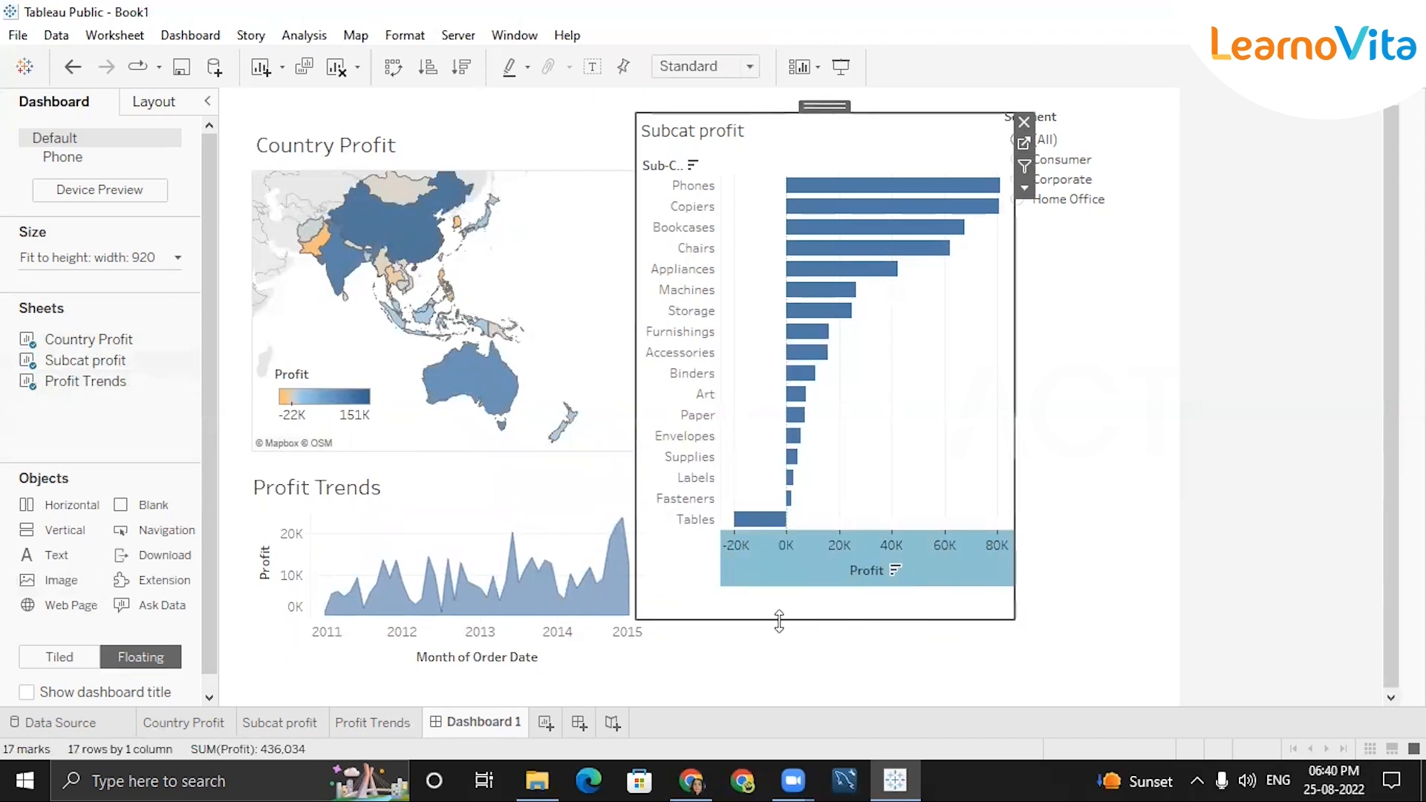
{"action": "left_click_drag", "start_coordinate": [808, 615], "coordinate": [811, 588]}
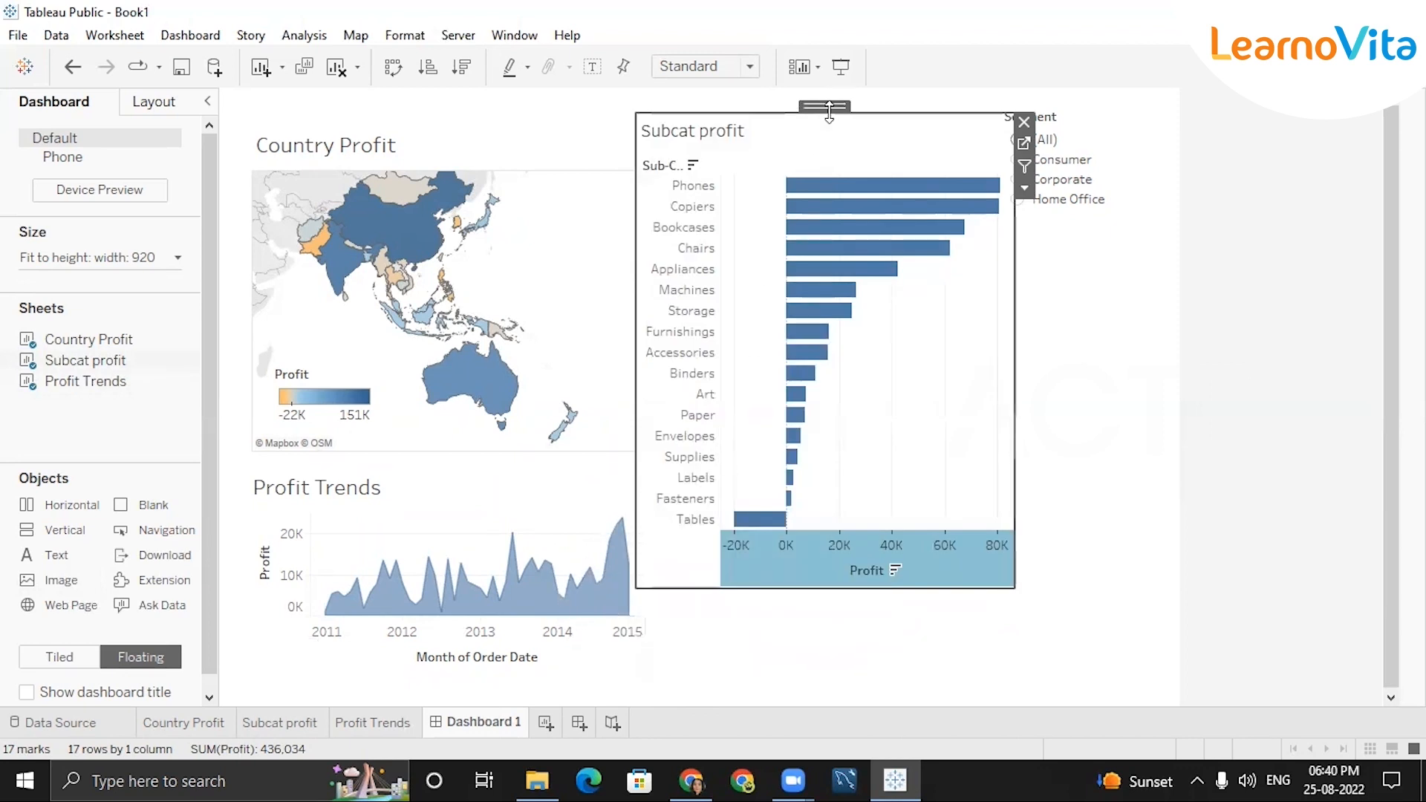
{"action": "left_click_drag", "start_coordinate": [831, 110], "coordinate": [859, 28]}
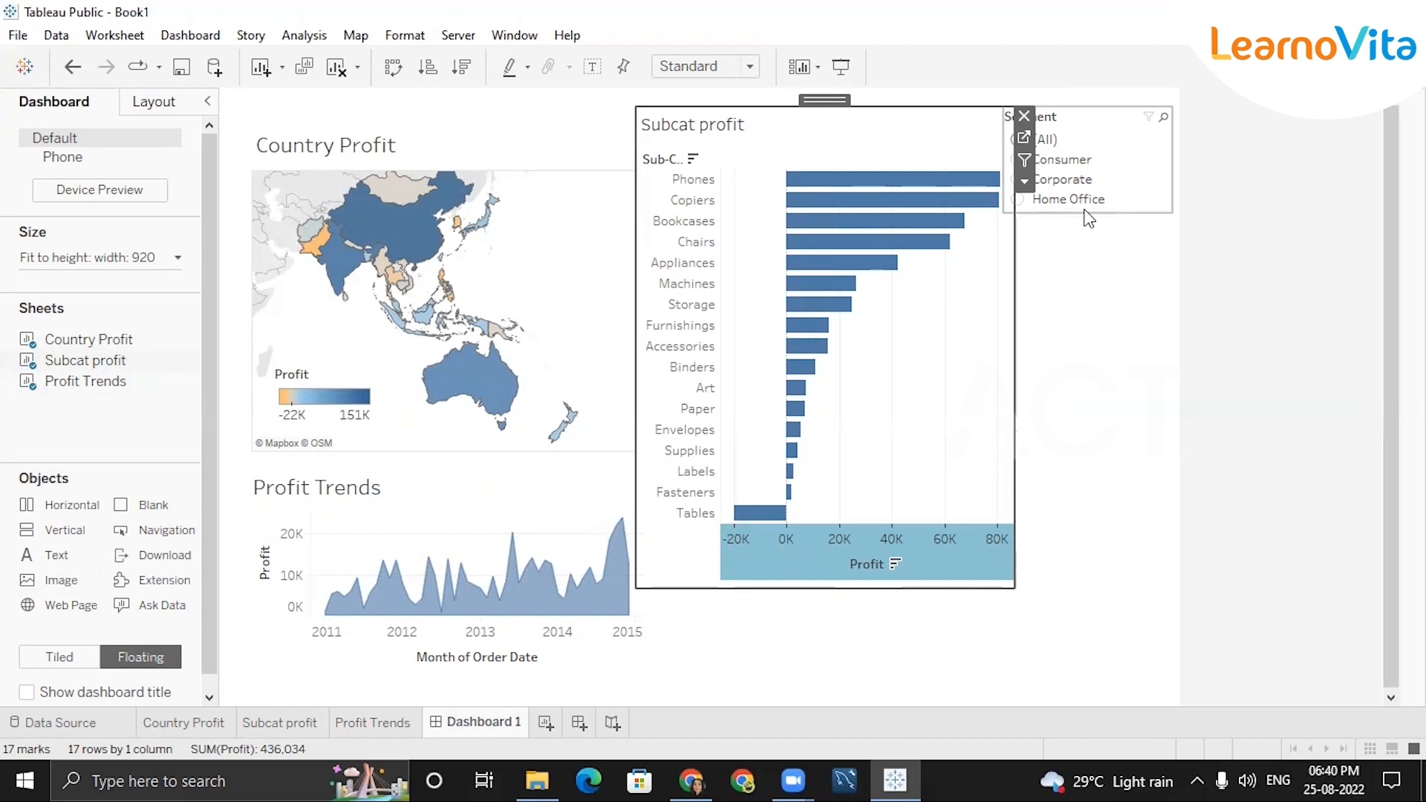
{"action": "mouse_move", "coordinate": [949, 205]}
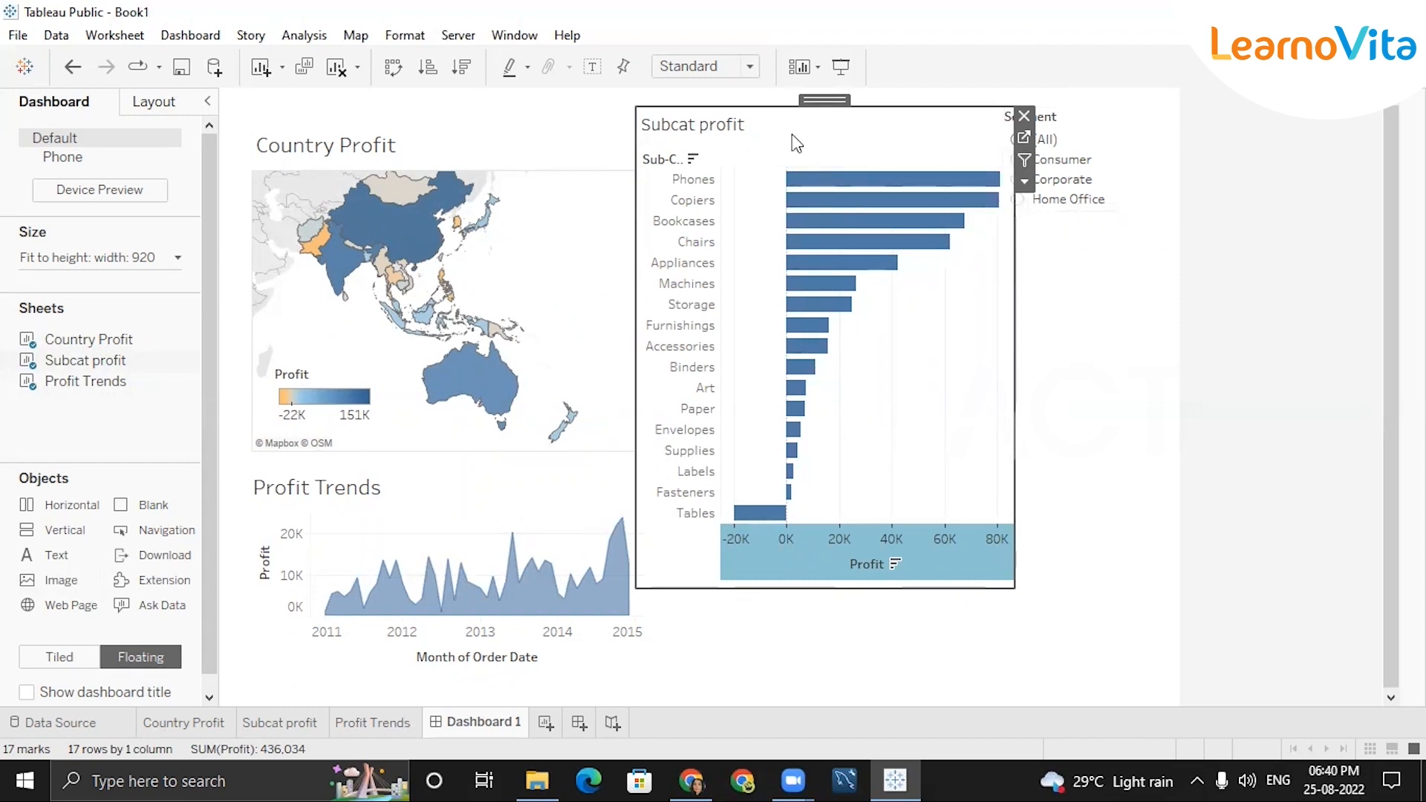
Narrow the Segment filter from its left side so it clears the Subcat profit chart.
{"action": "left_click", "coordinate": [1070, 135]}
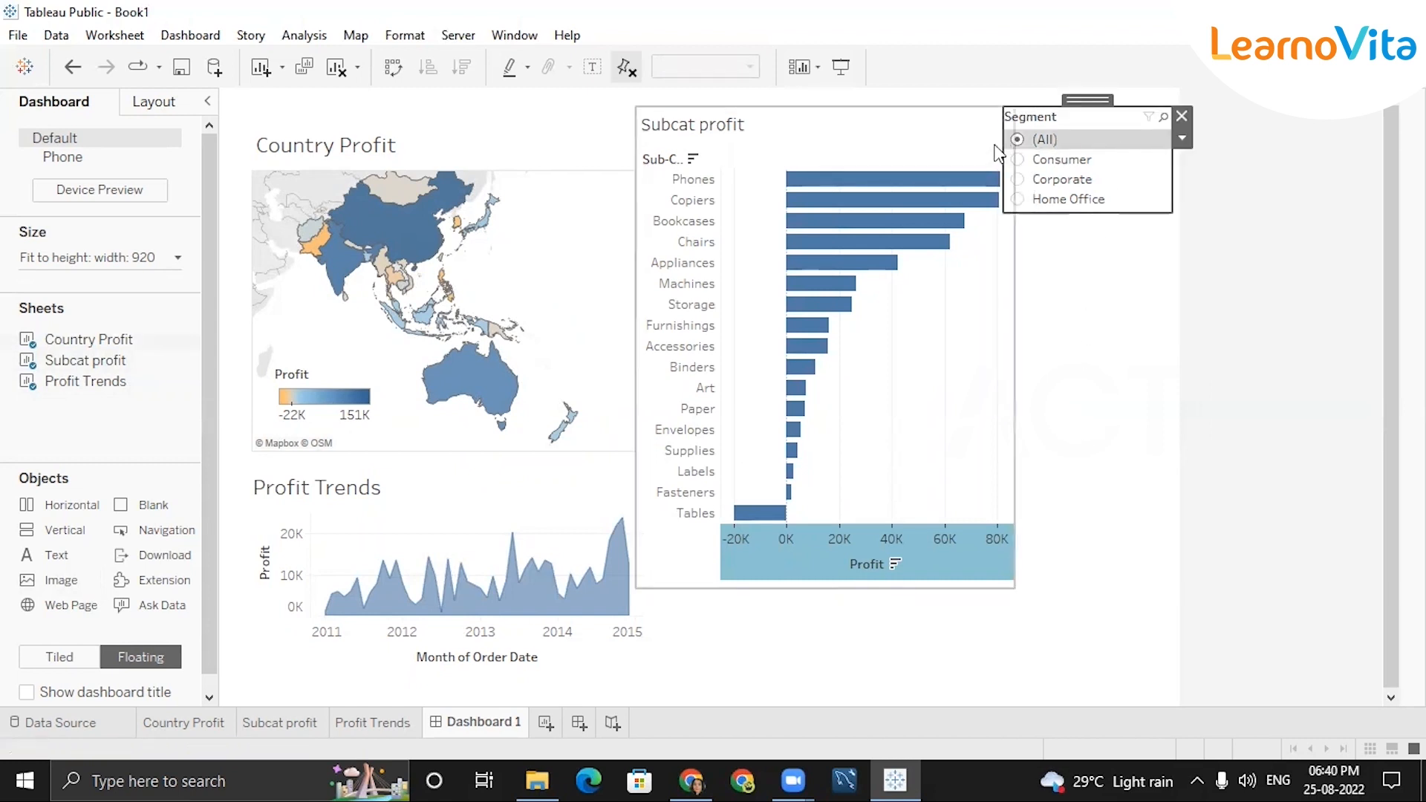
{"action": "left_click_drag", "start_coordinate": [1000, 144], "coordinate": [1033, 145]}
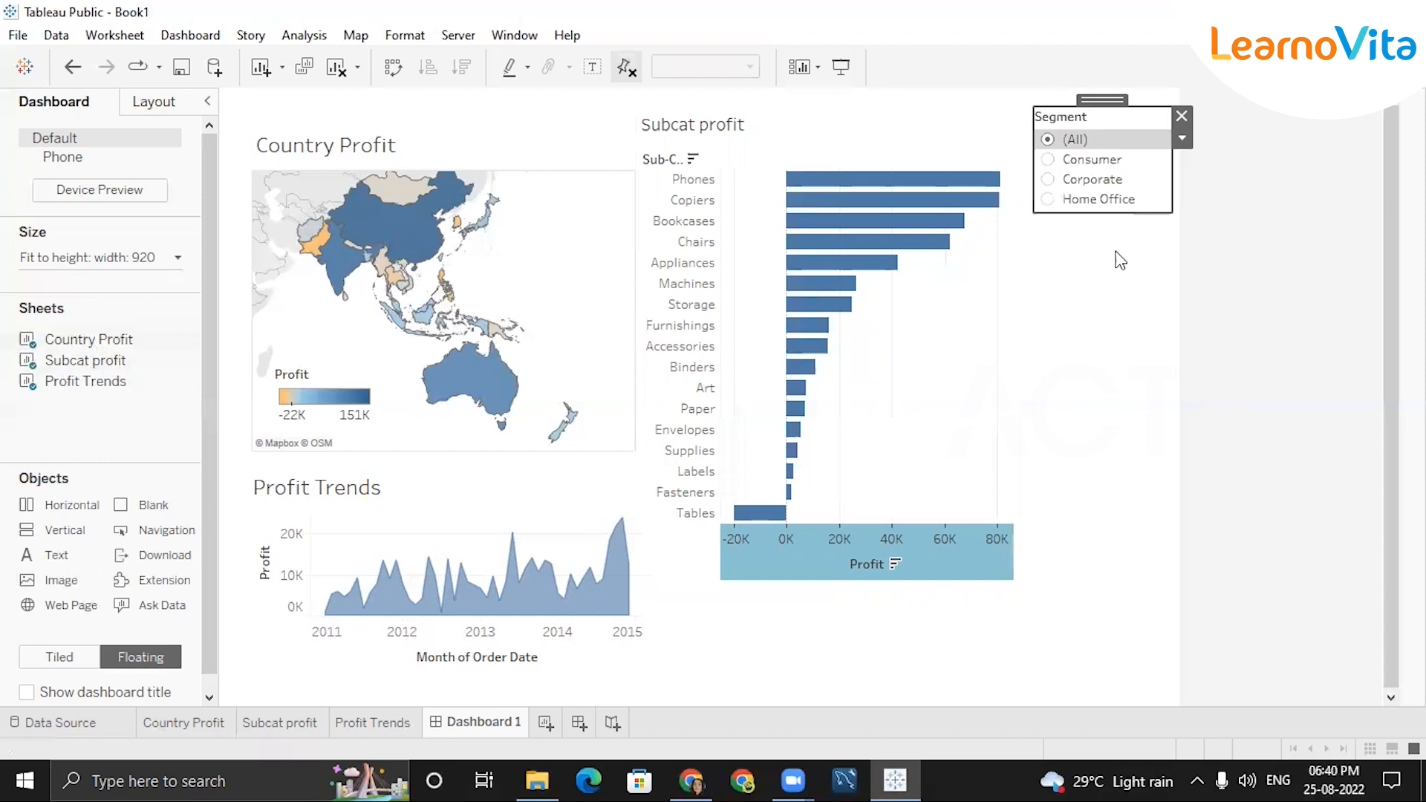
{"action": "left_click_drag", "start_coordinate": [1106, 212], "coordinate": [1147, 214]}
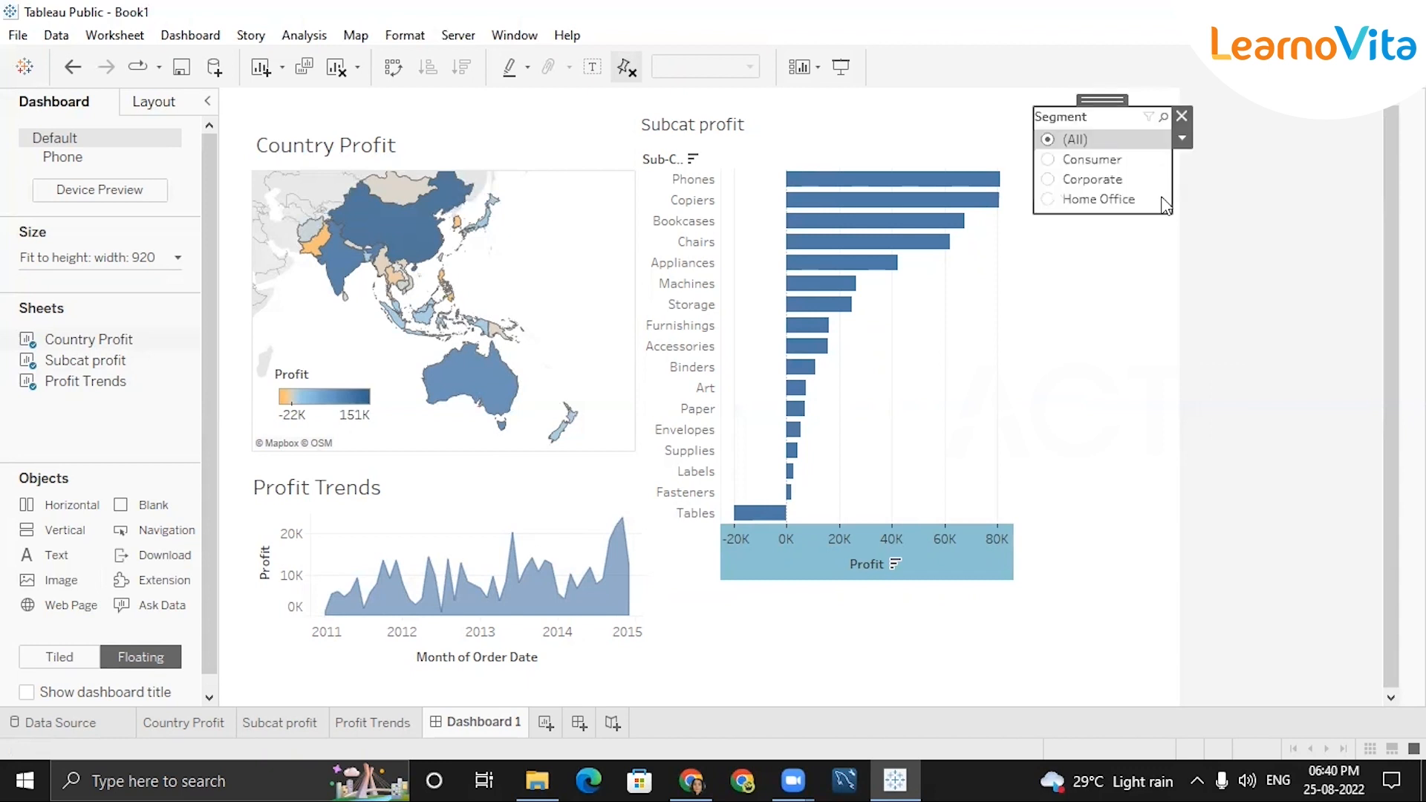
{"action": "left_click", "coordinate": [1106, 275]}
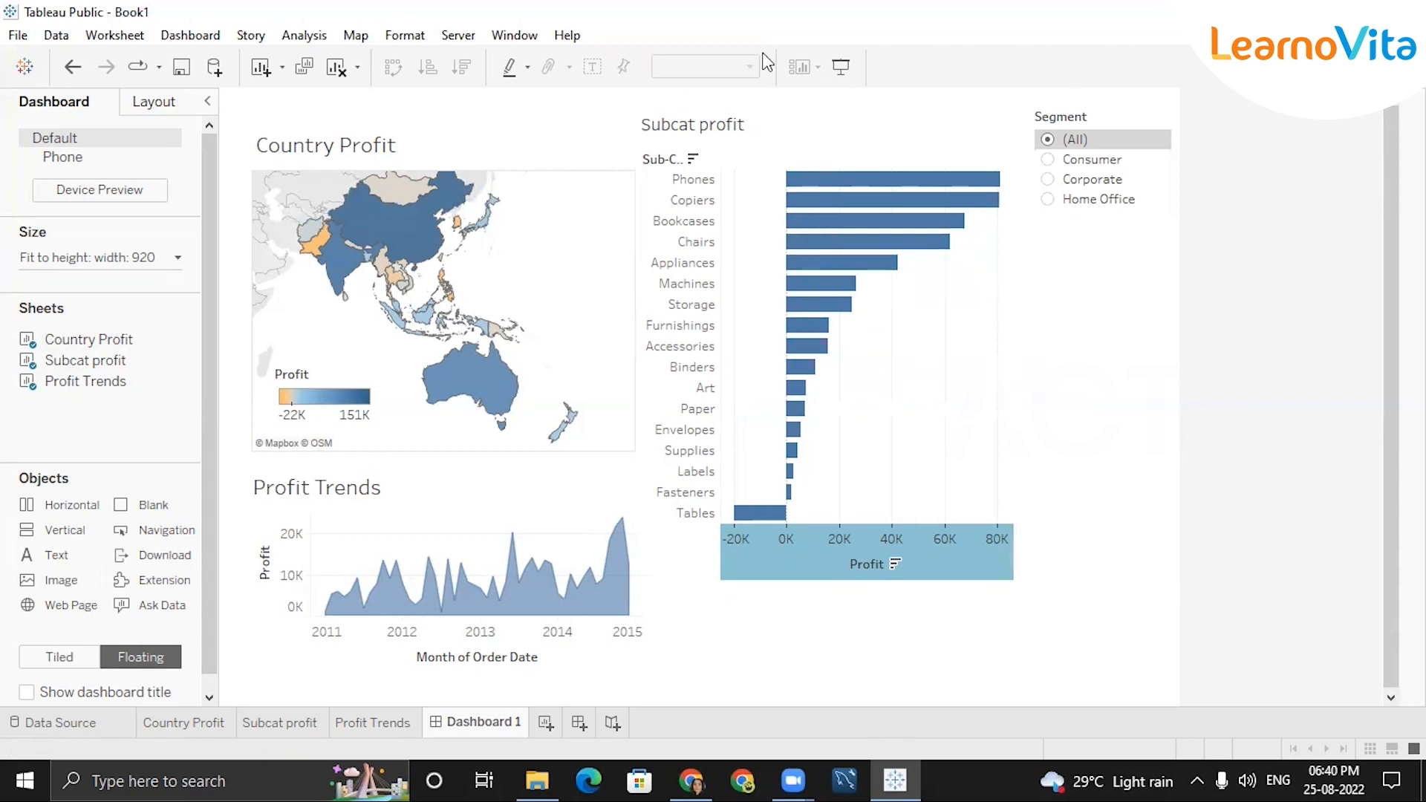
Move the Subcat profit chart down to free the header area and show the dashboard title as "Profit Analysis Based on Country".
{"action": "left_click_drag", "start_coordinate": [829, 121], "coordinate": [834, 165]}
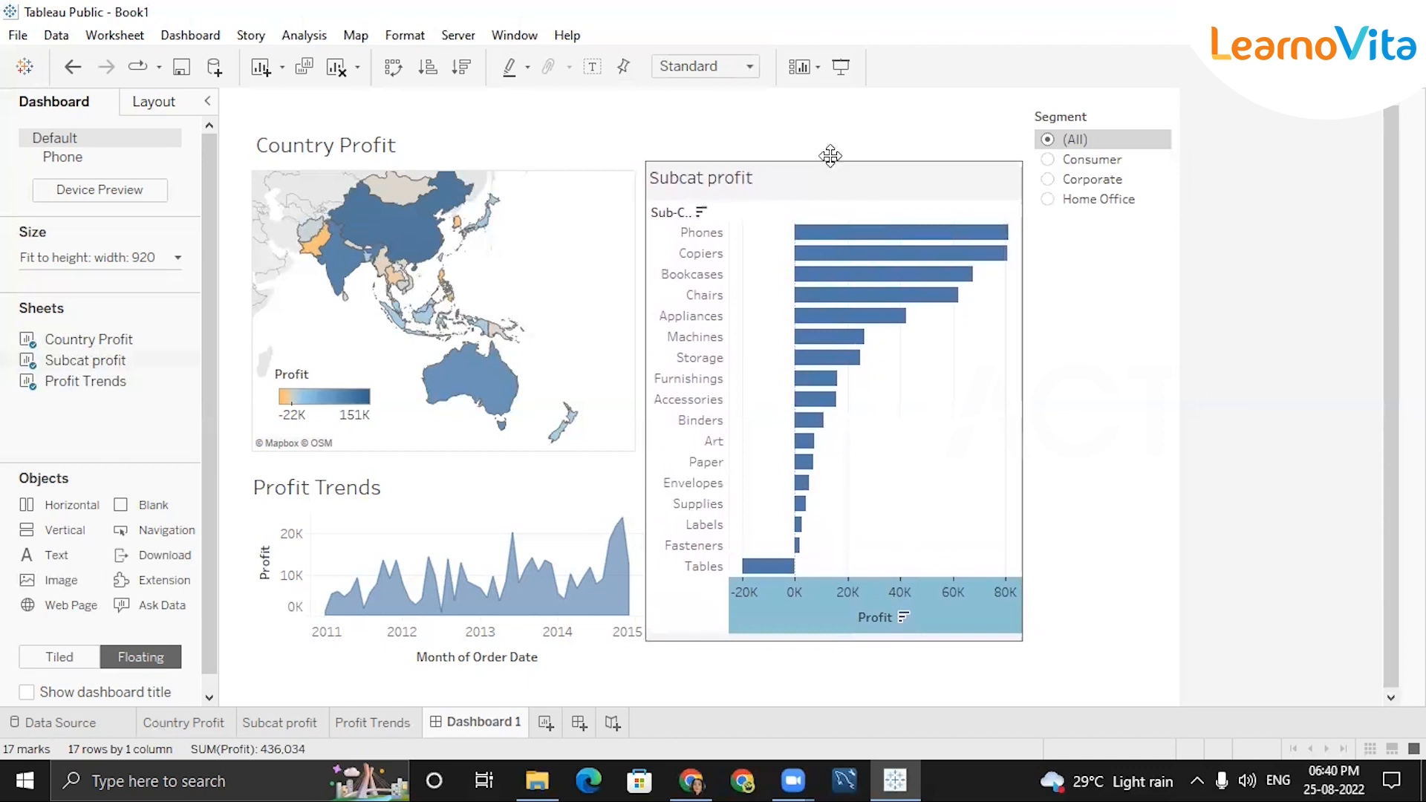
{"action": "left_click", "coordinate": [1100, 308]}
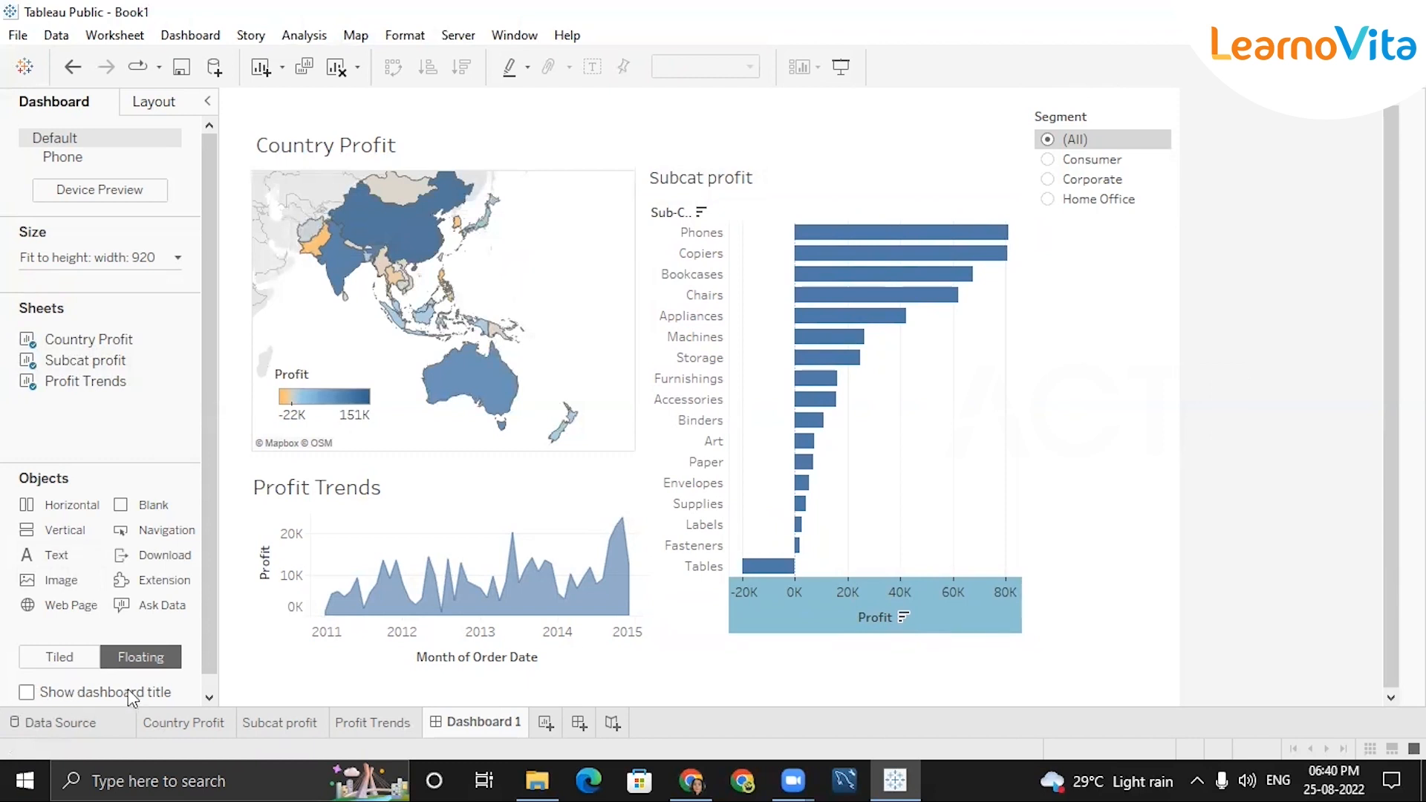
{"action": "left_click", "coordinate": [28, 693]}
{"action": "left_click", "coordinate": [338, 119]}
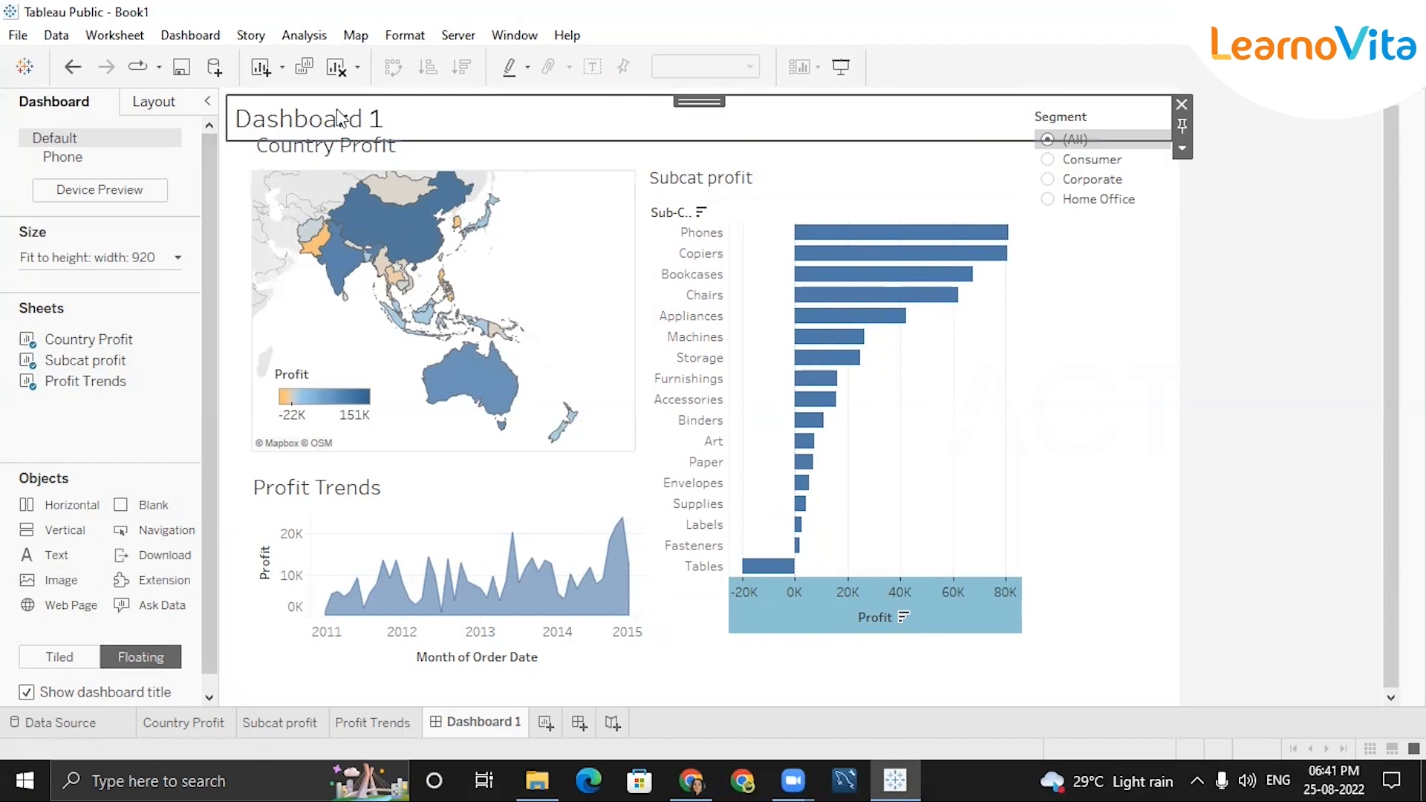
{"action": "double_click", "coordinate": [338, 119]}
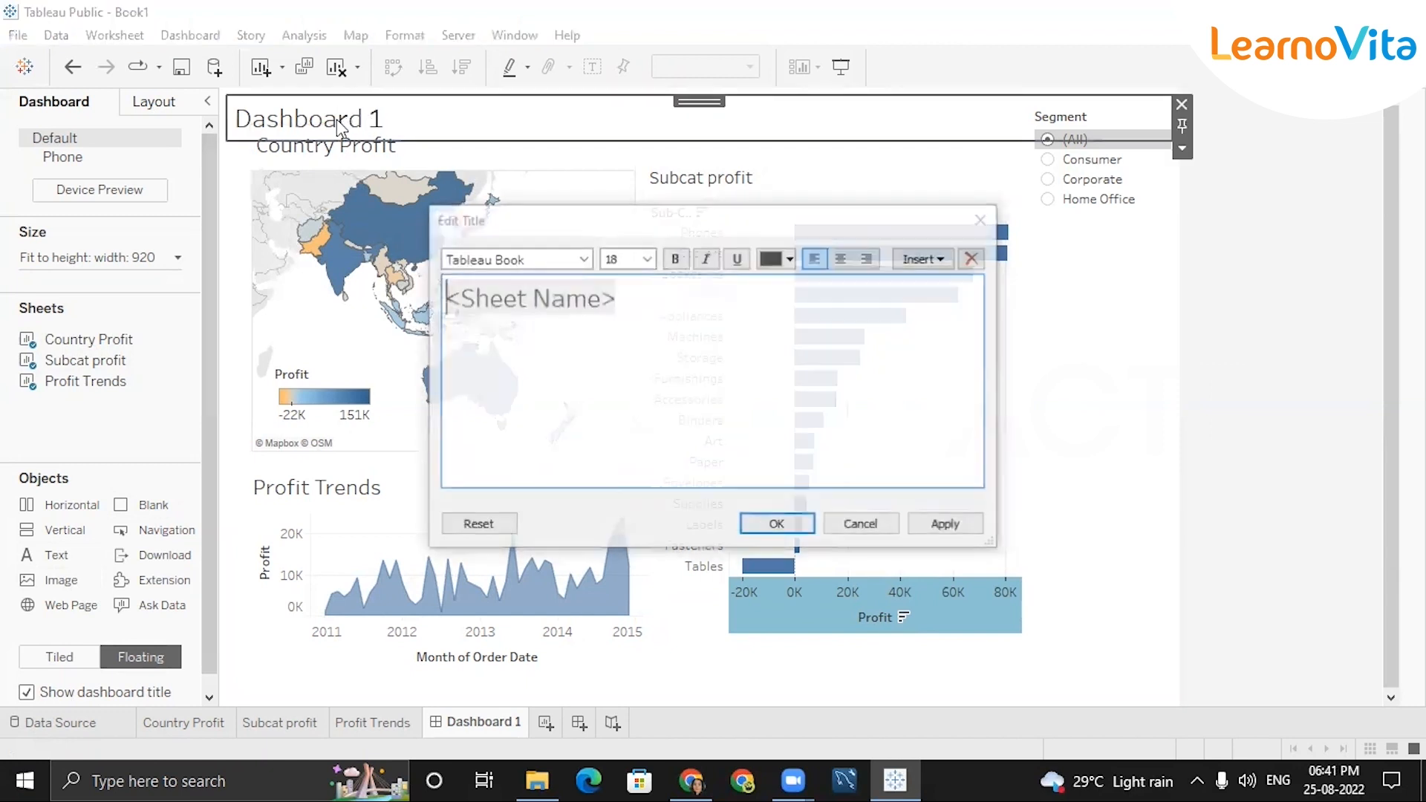
{"action": "double_click", "coordinate": [566, 304]}
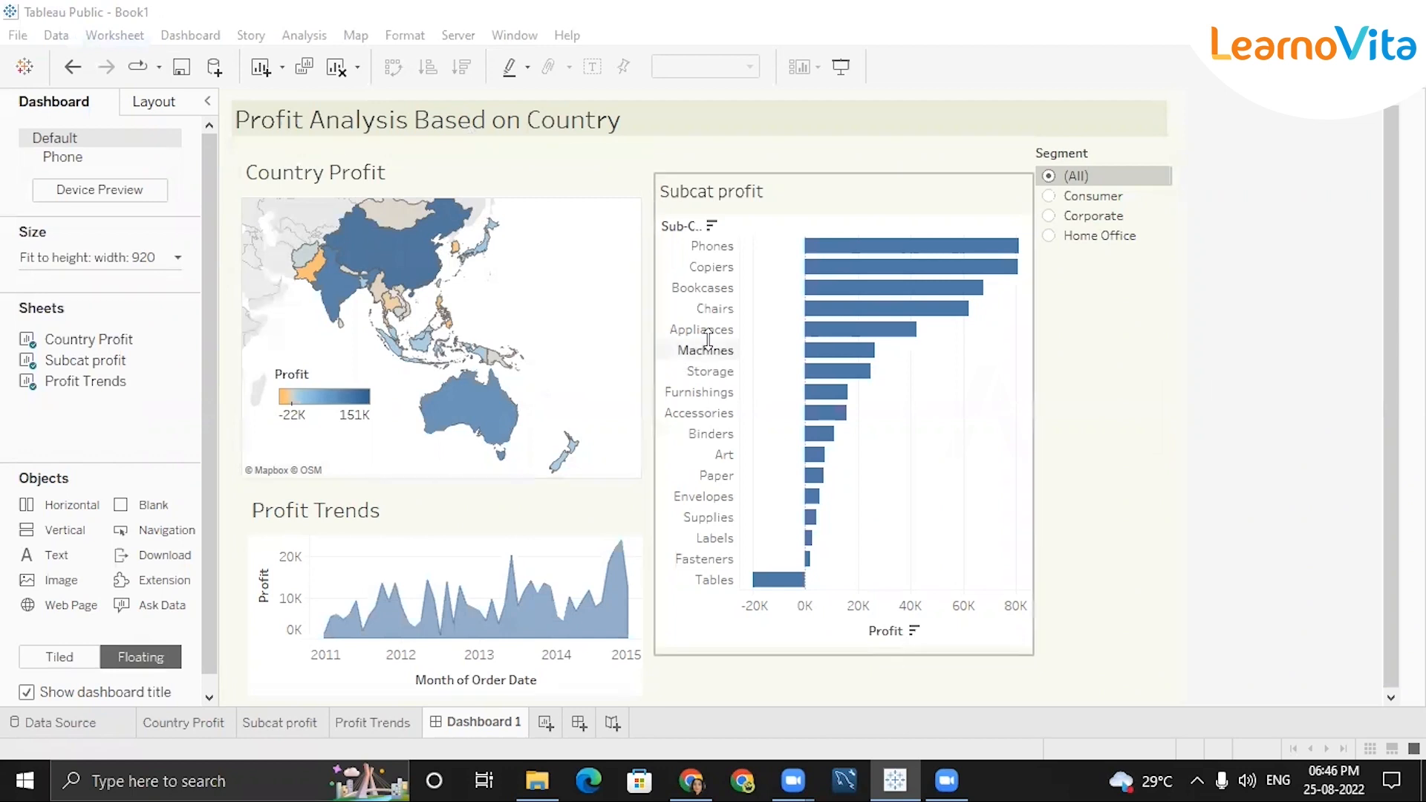
{"action": "left_click", "coordinate": [898, 200]}
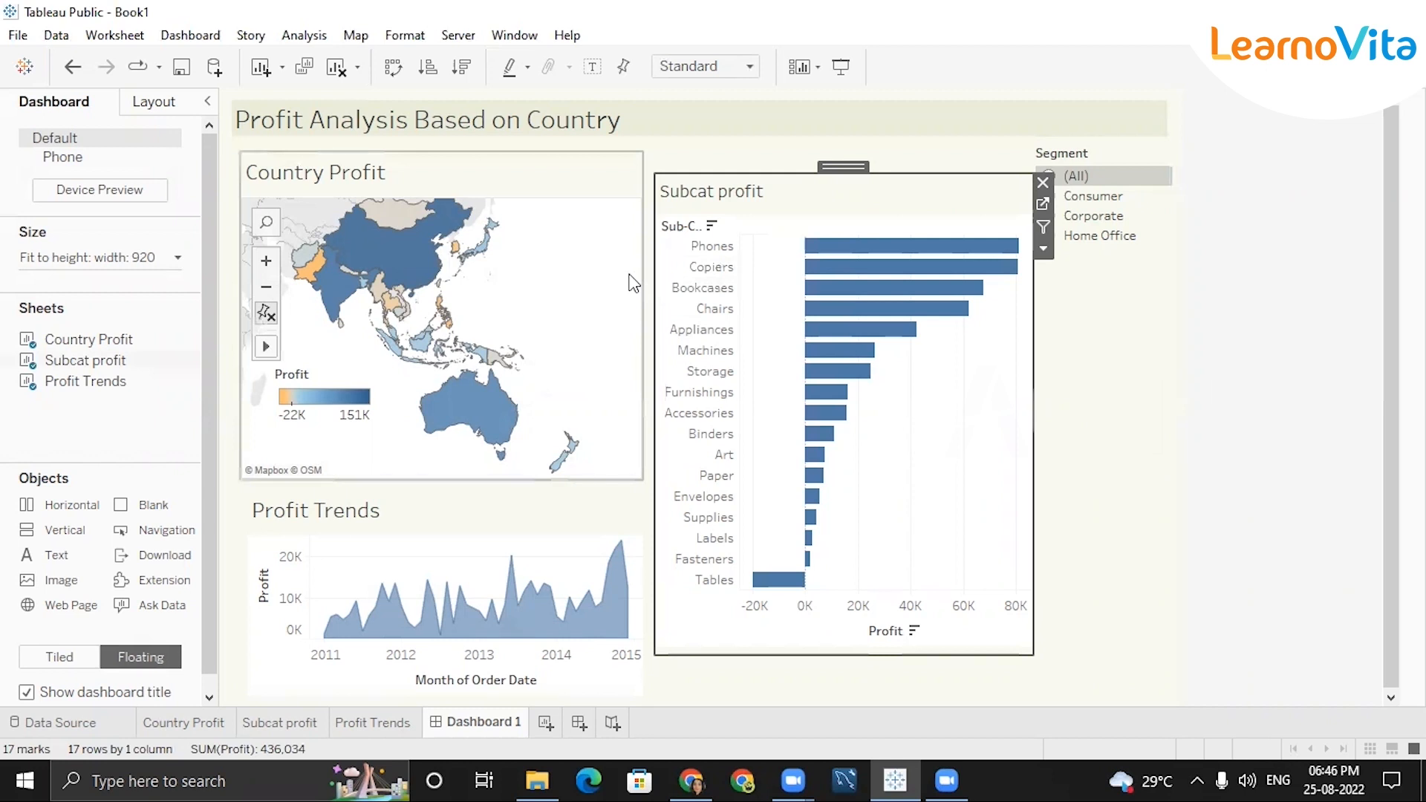
{"action": "mouse_move", "coordinate": [432, 284]}
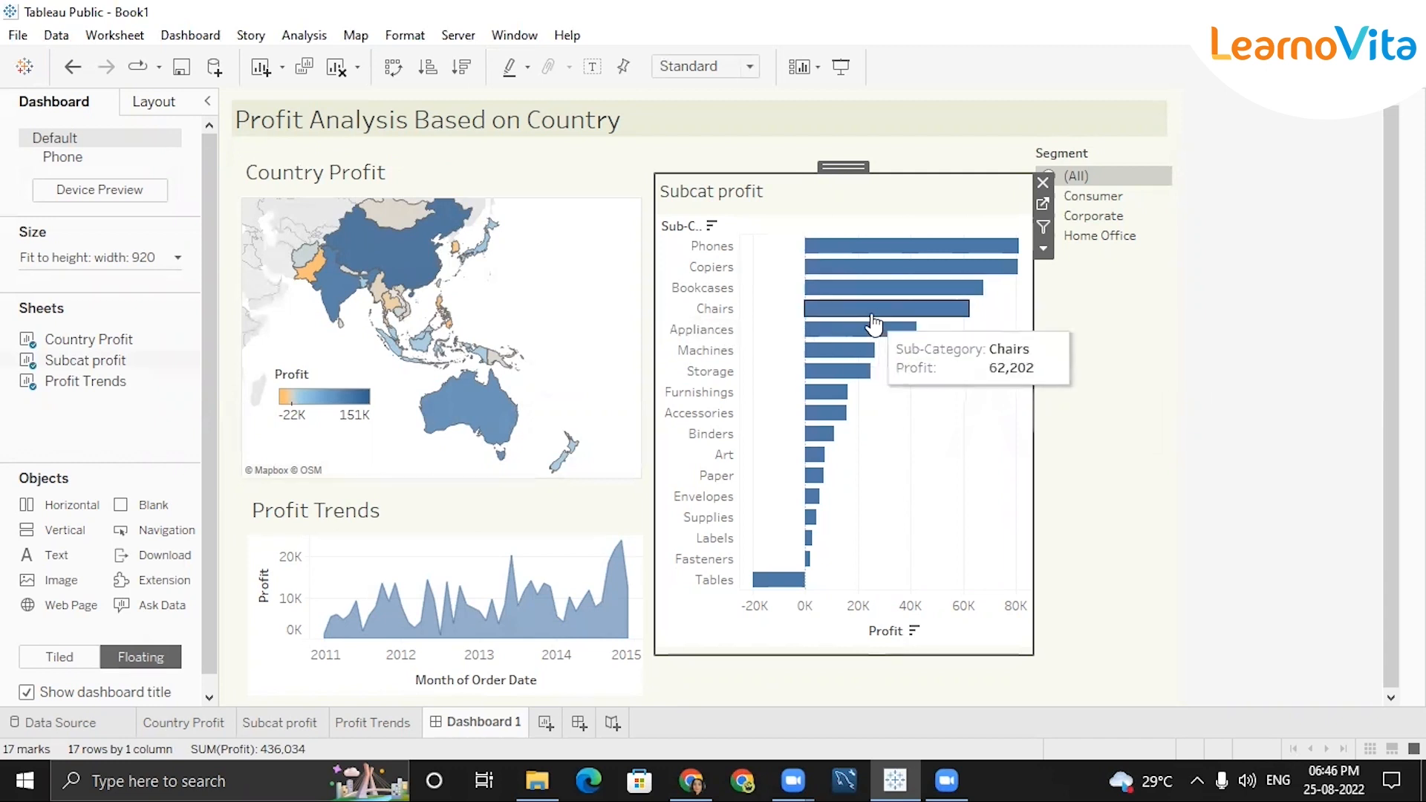
{"action": "left_click", "coordinate": [1148, 378]}
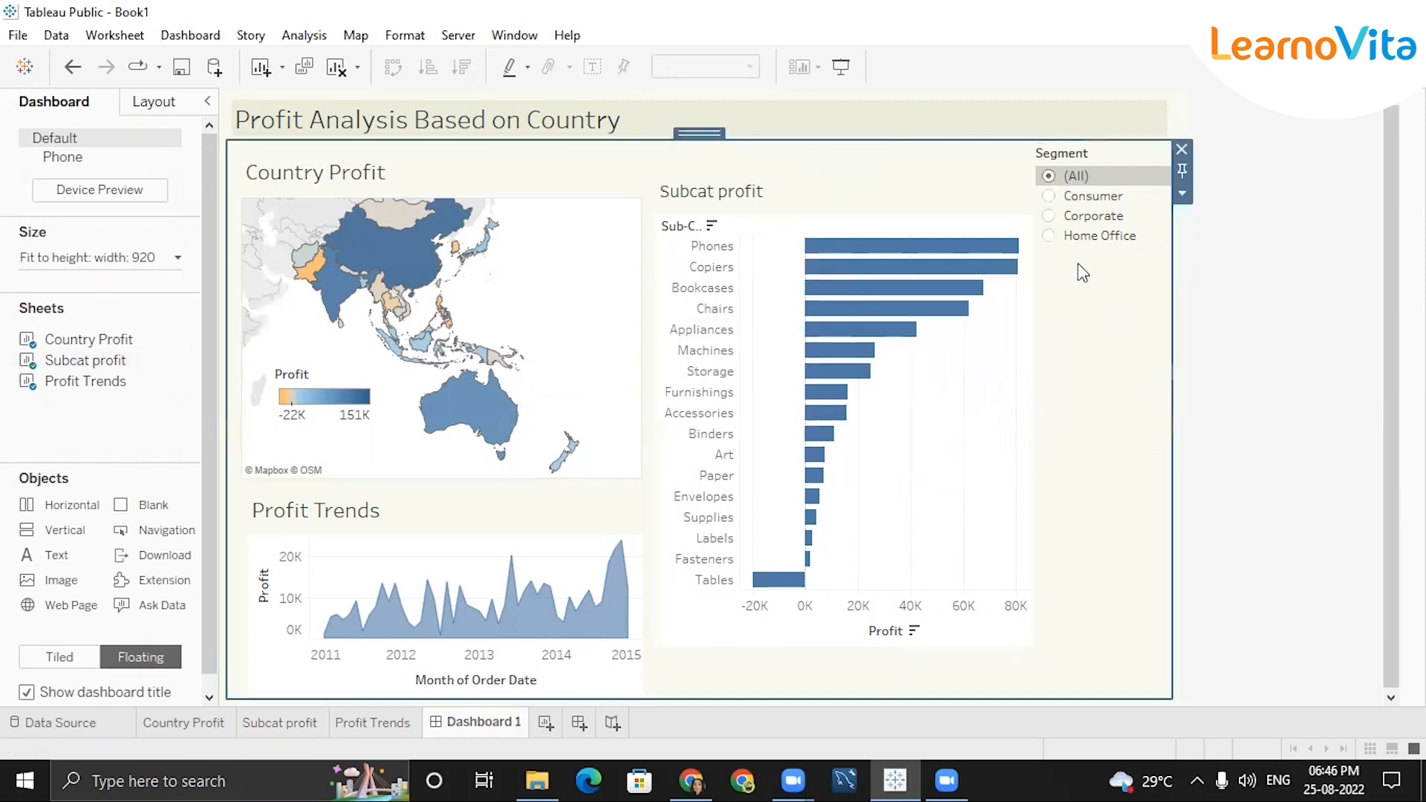
Compare the Country Profit map across the Consumer, Corporate and Home Office segments with the Segment filter.
{"action": "left_click", "coordinate": [1049, 196]}
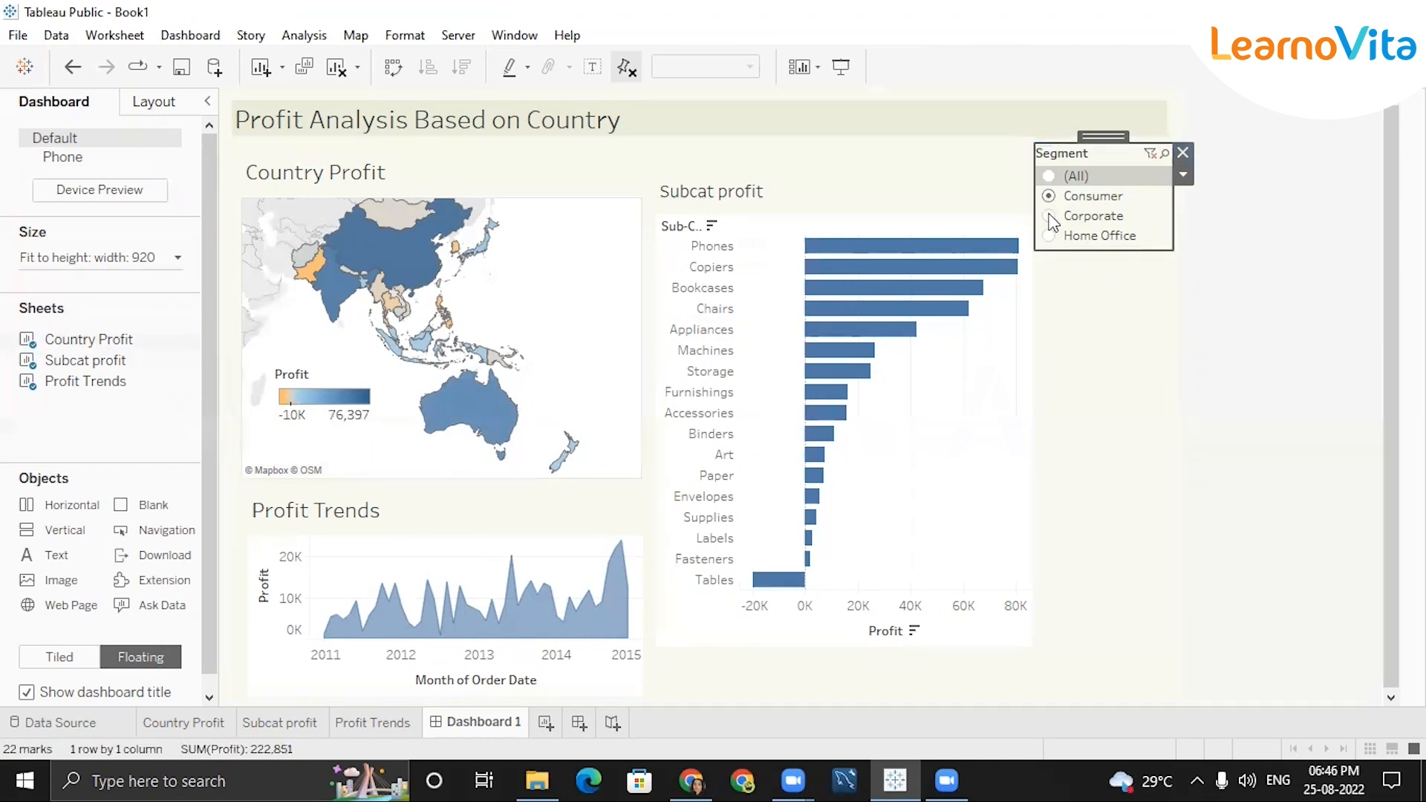
{"action": "left_click", "coordinate": [1049, 216]}
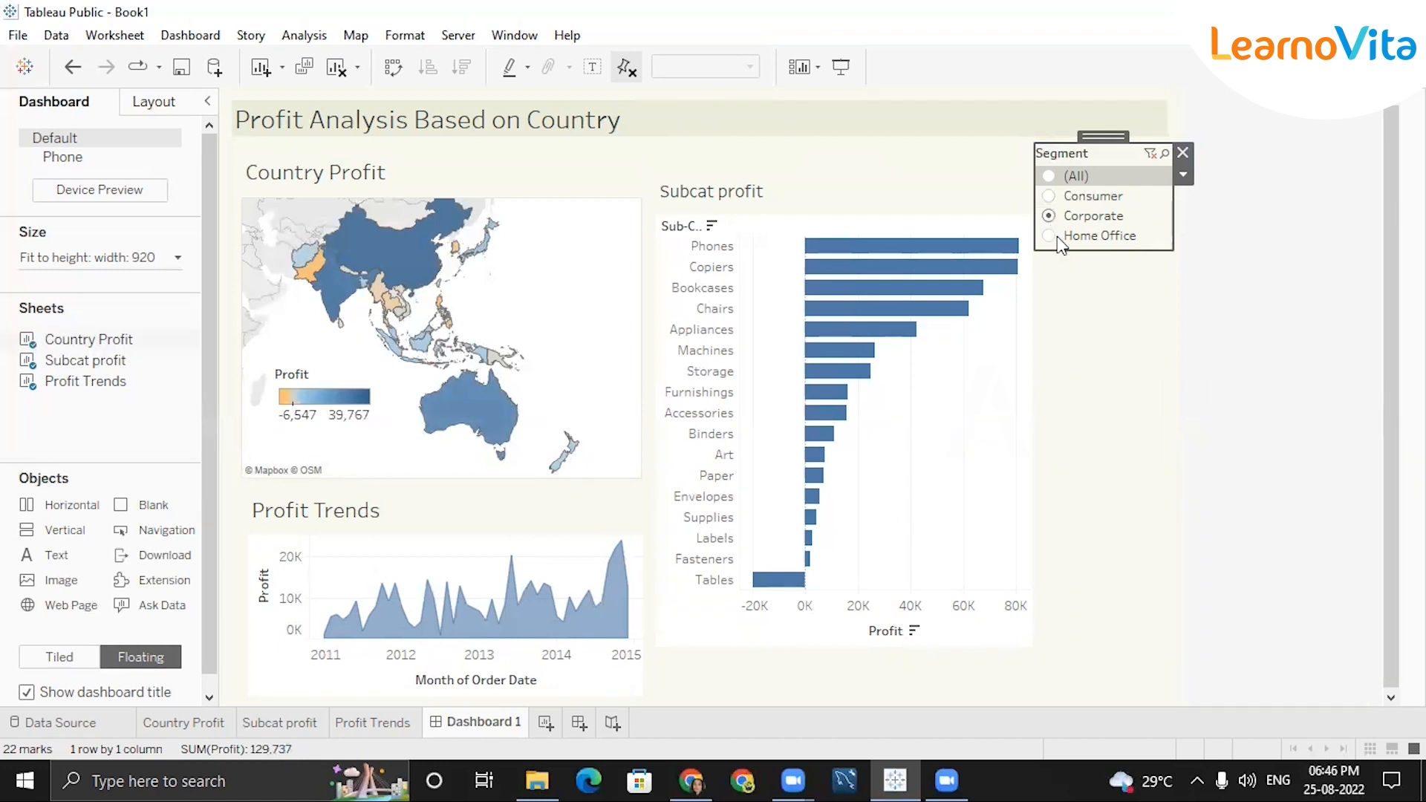
{"action": "left_click", "coordinate": [1049, 236]}
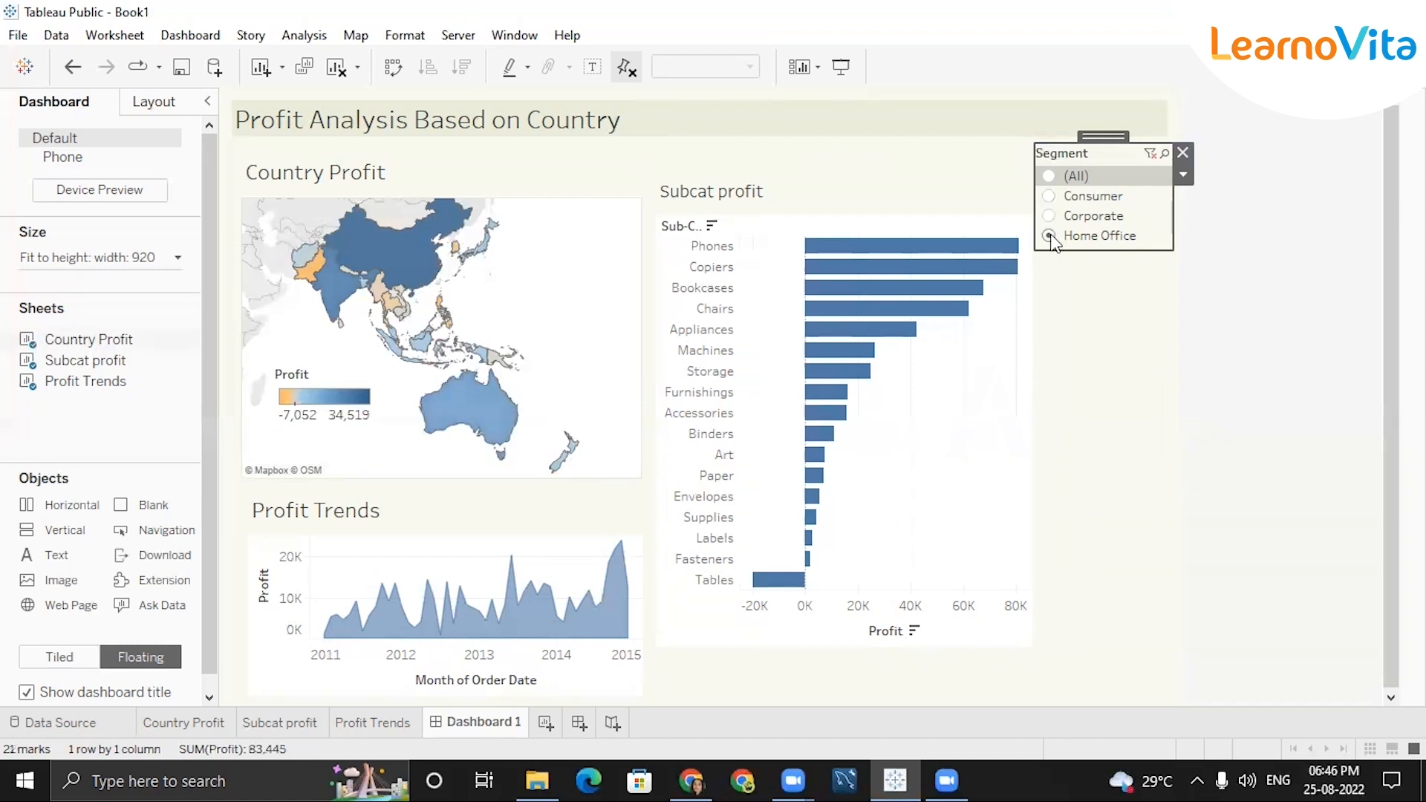
{"action": "left_click", "coordinate": [1049, 216]}
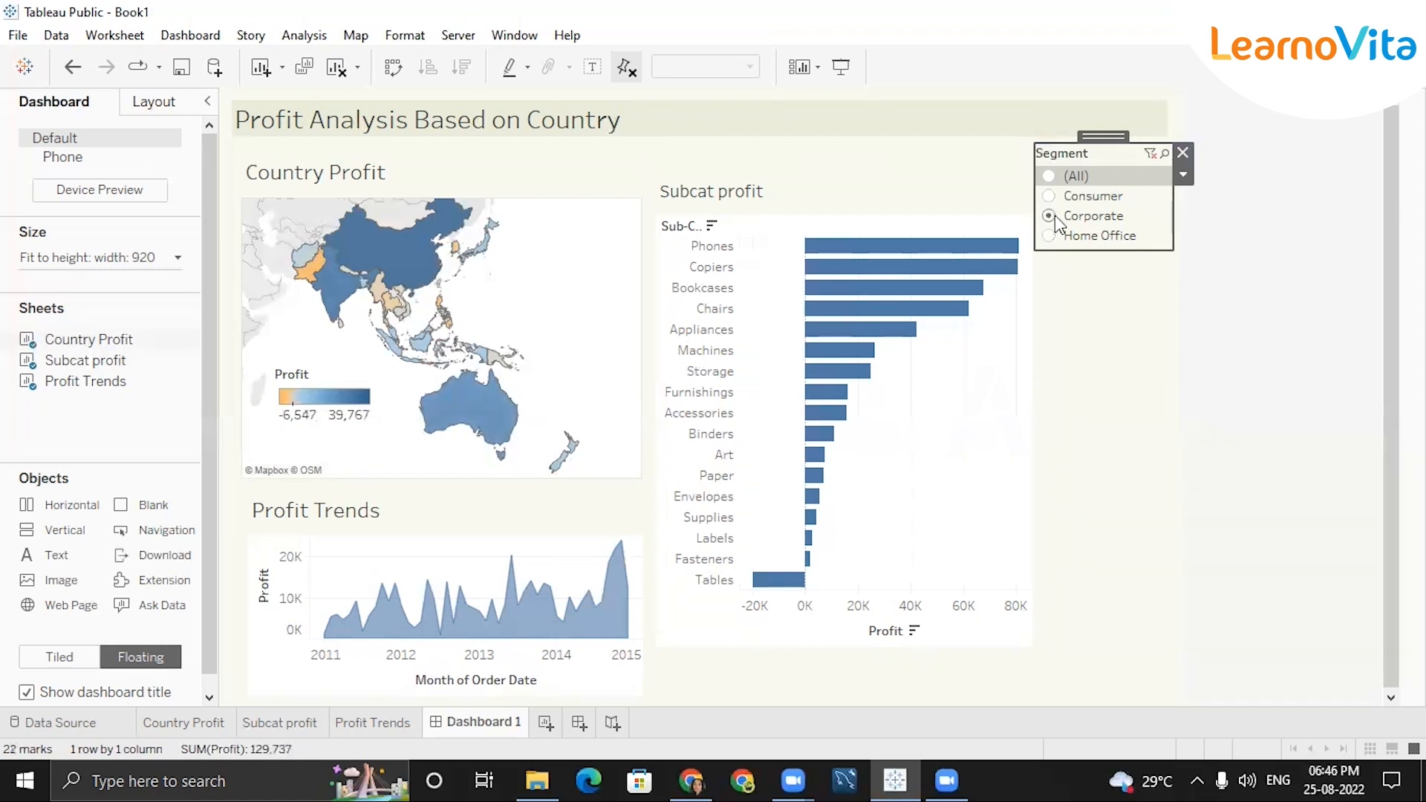
{"action": "left_click", "coordinate": [1050, 196]}
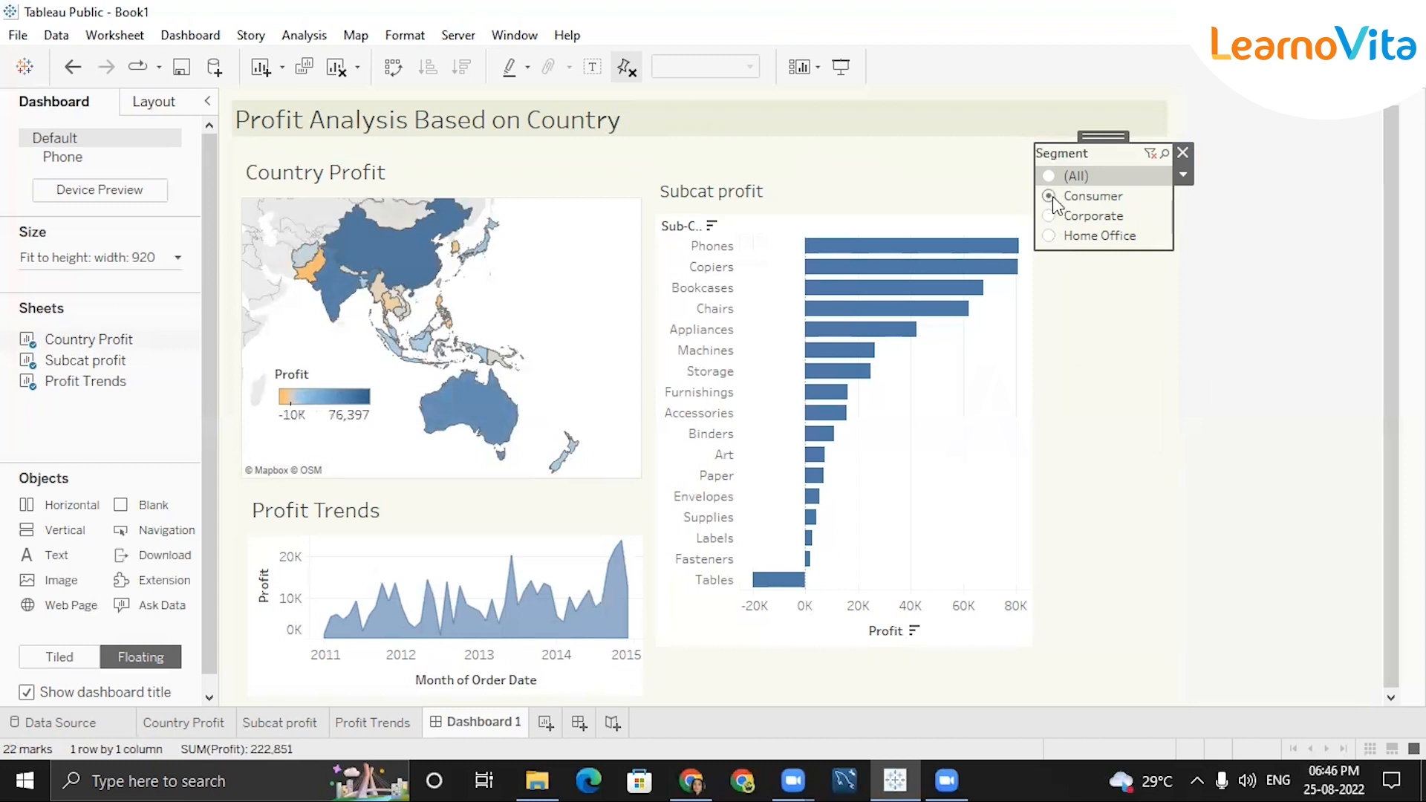
{"action": "left_click", "coordinate": [1051, 219]}
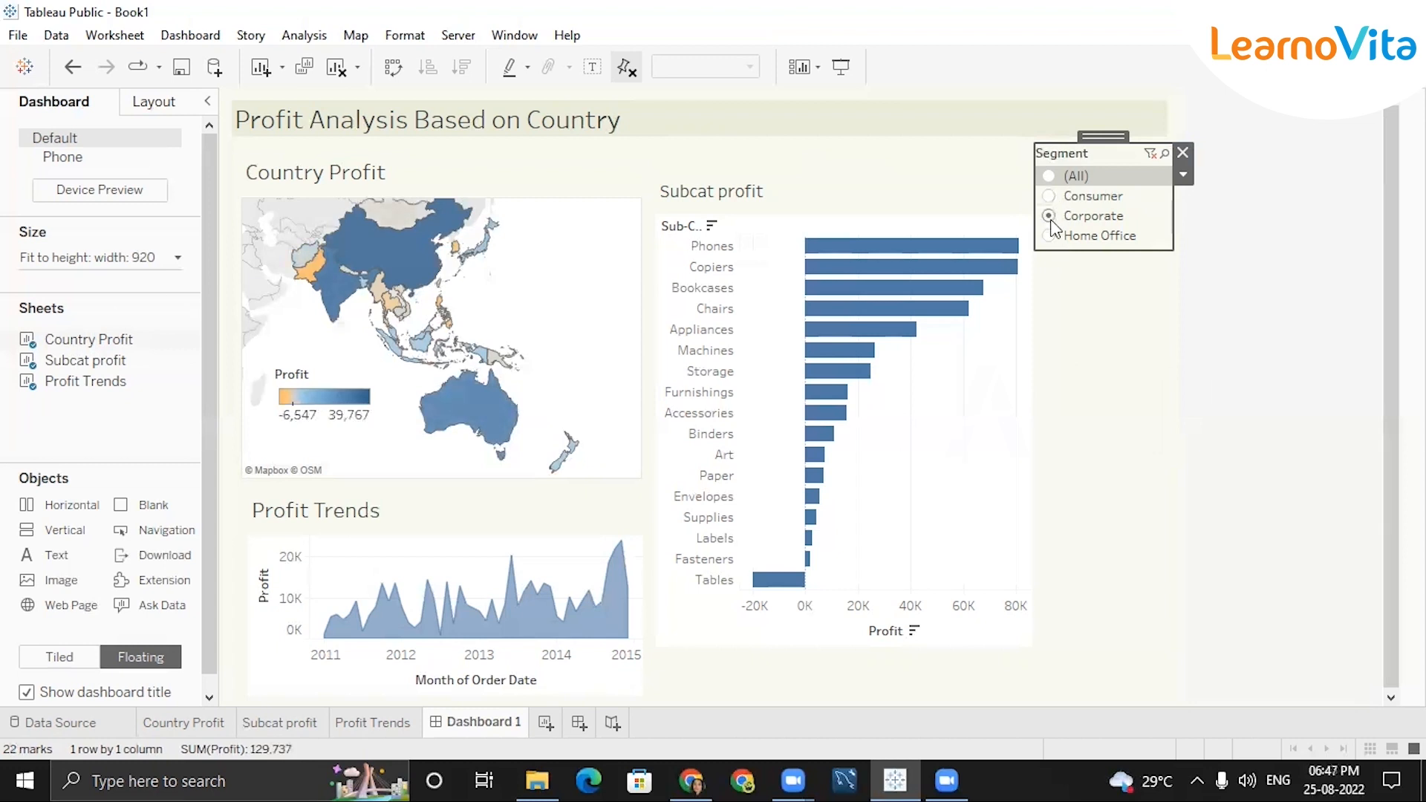
{"action": "left_click", "coordinate": [1049, 237]}
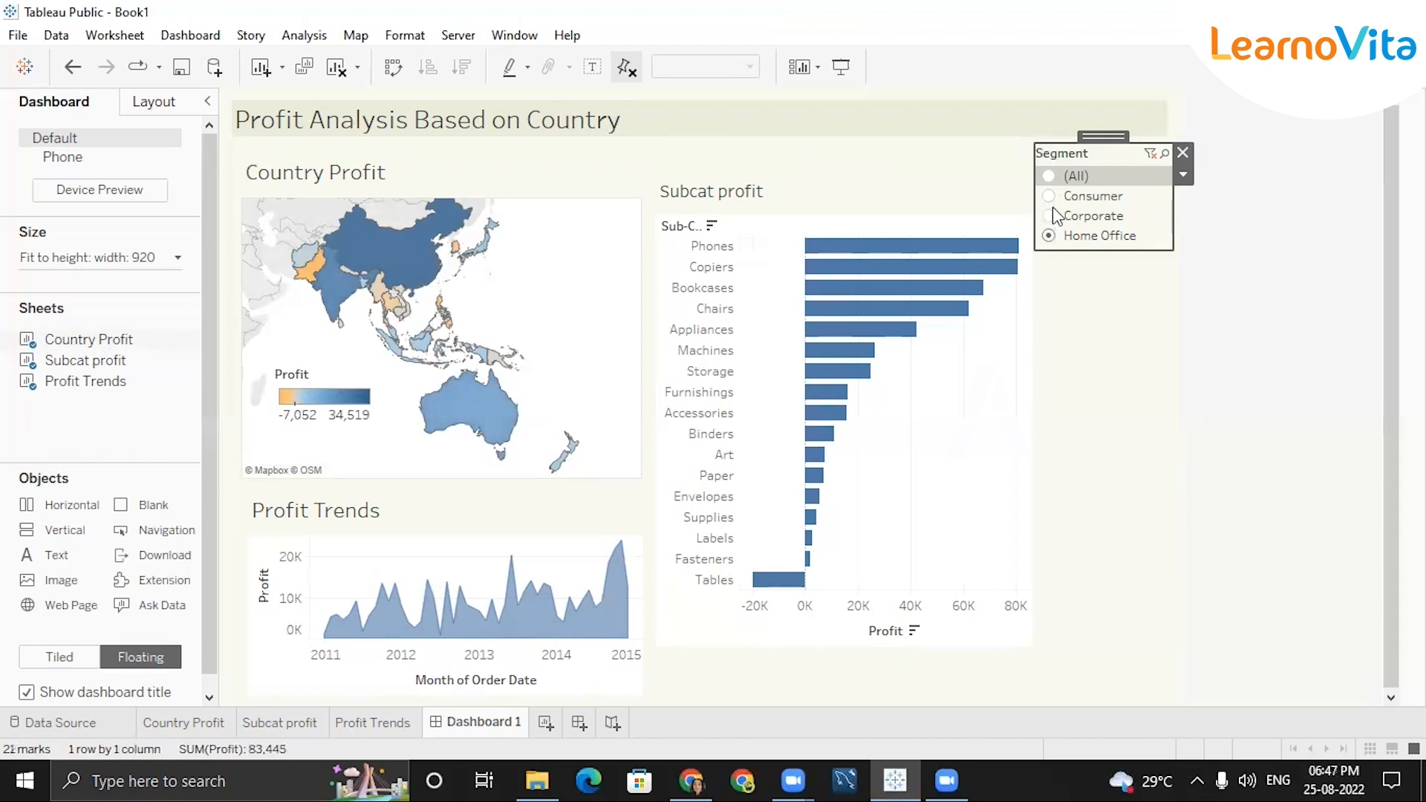
{"action": "left_click", "coordinate": [1052, 217]}
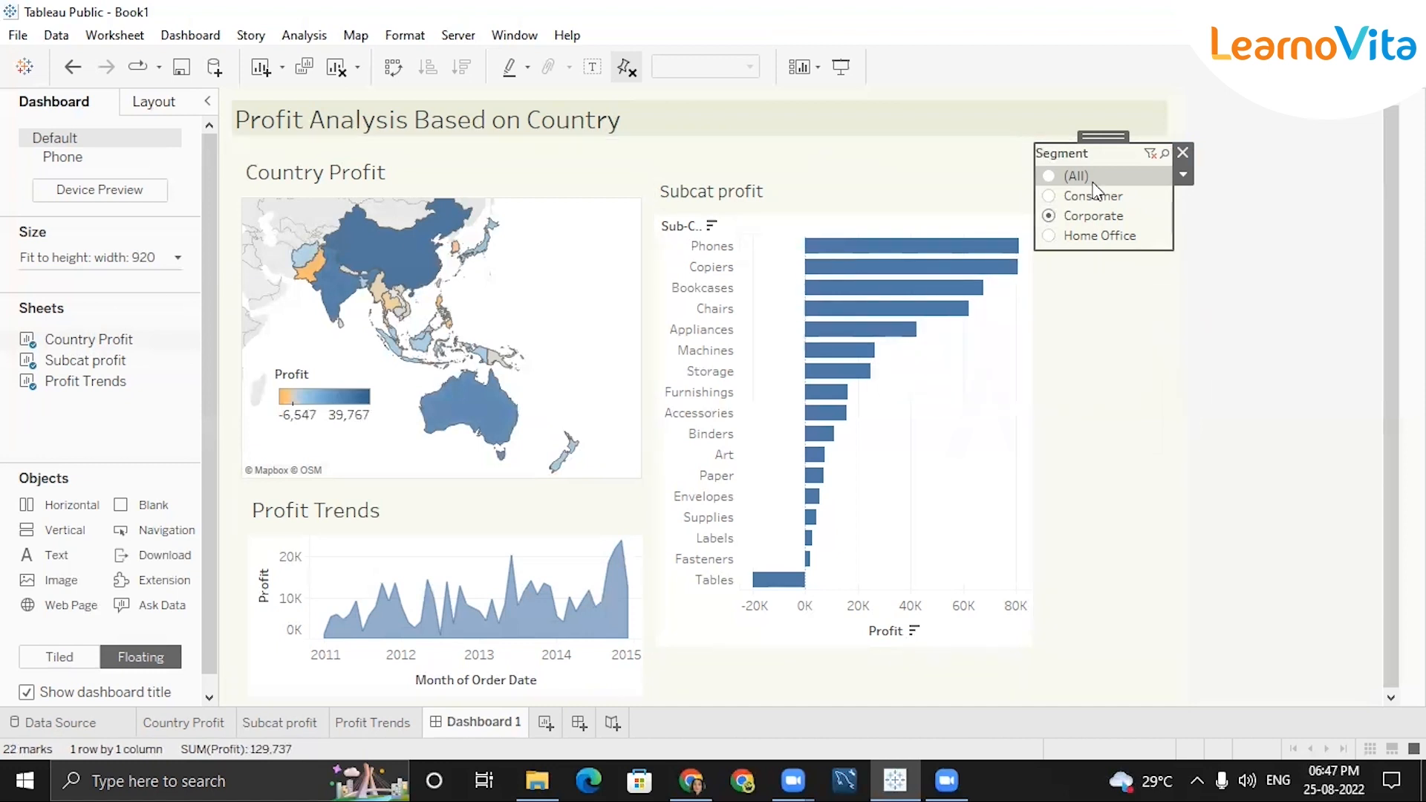
{"action": "left_click", "coordinate": [1048, 196]}
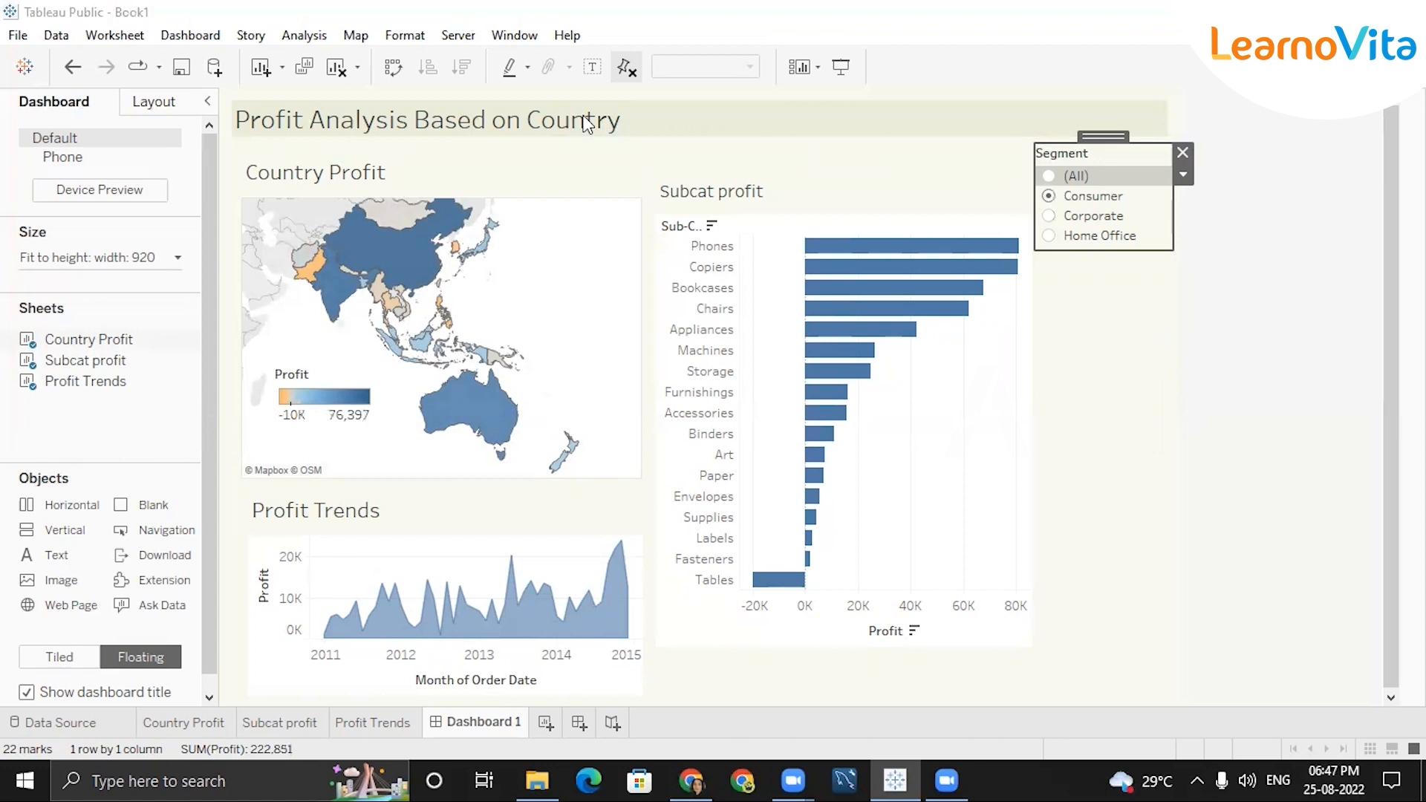
{"action": "left_click", "coordinate": [1050, 216]}
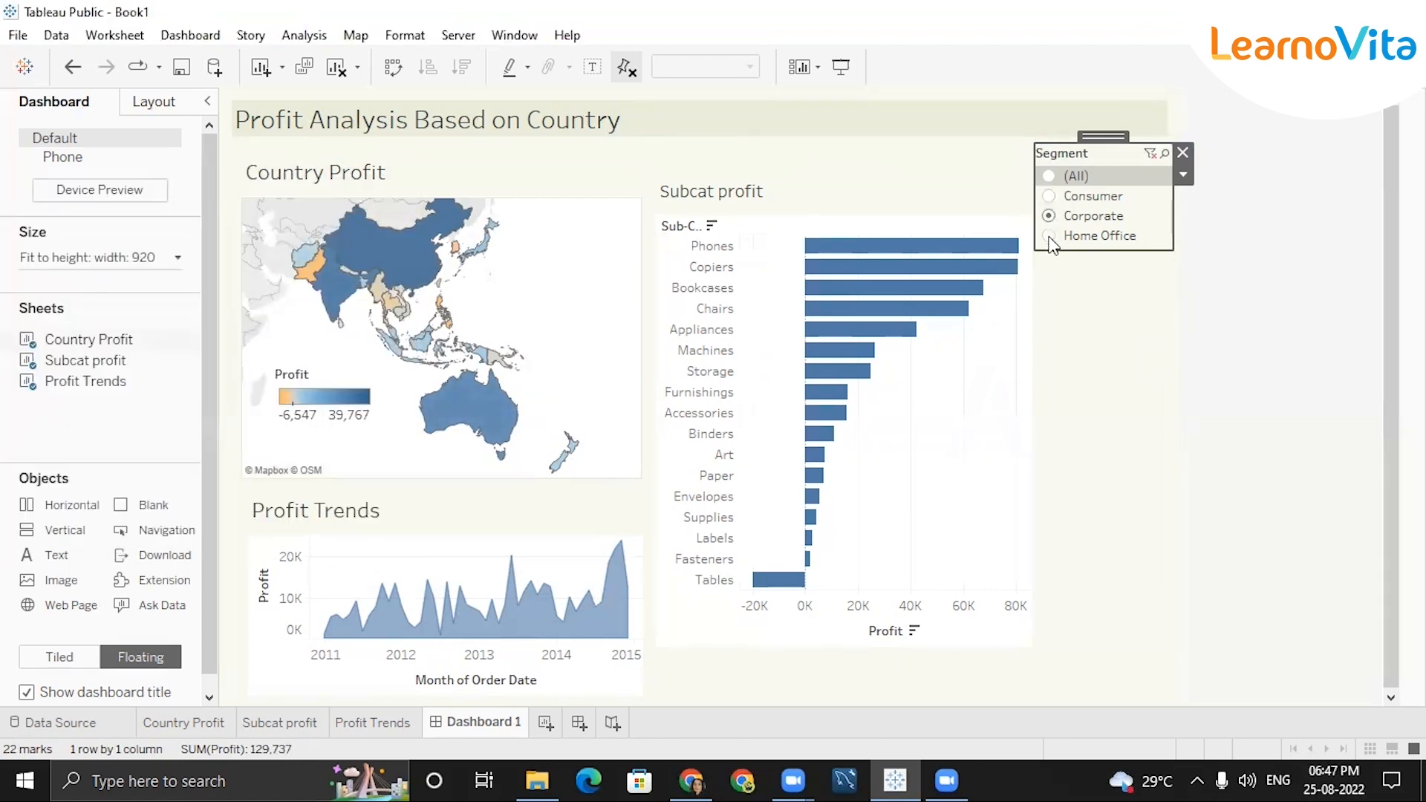
{"action": "left_click", "coordinate": [1049, 196]}
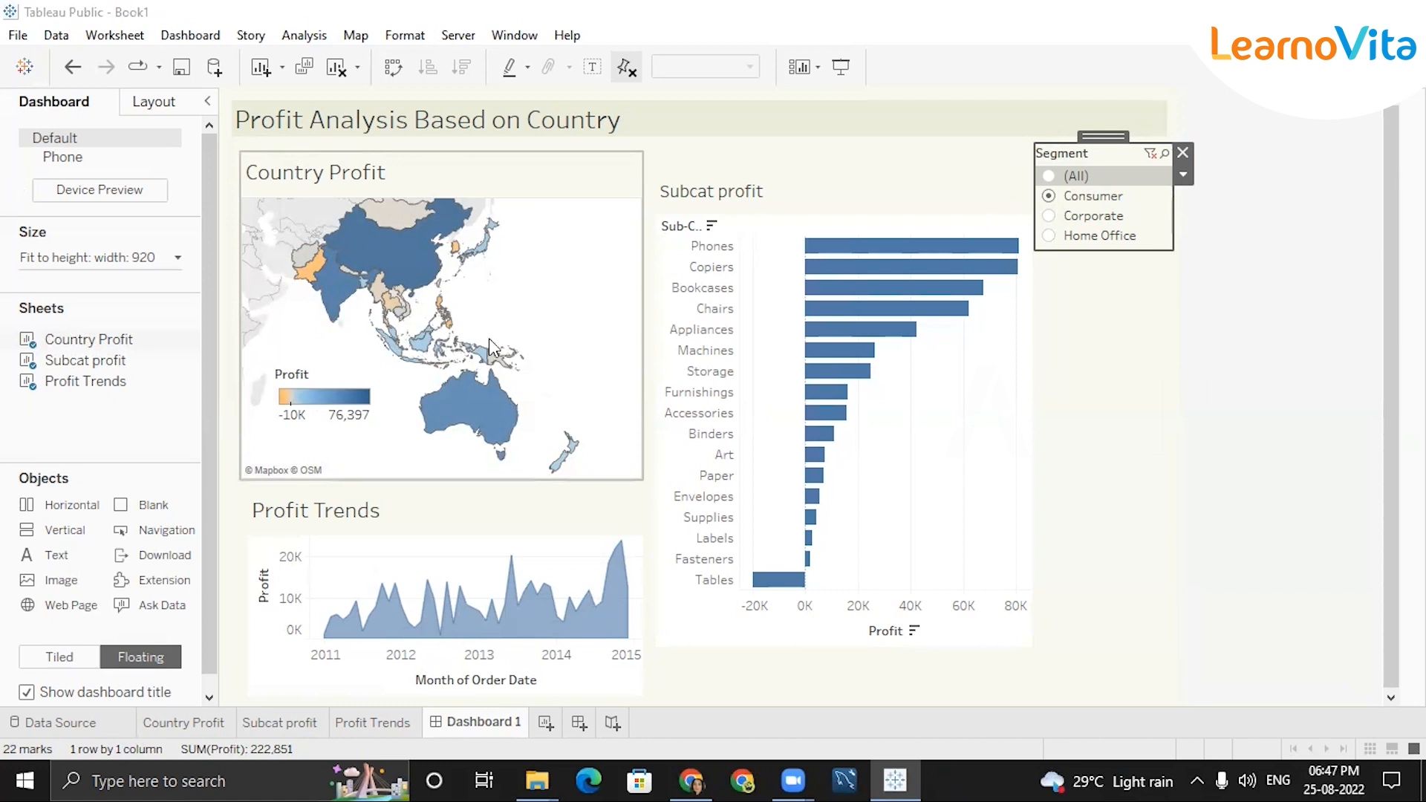
Filter the dashboard's Country Profit map to the Corporate segment.
{"action": "mouse_move", "coordinate": [494, 339]}
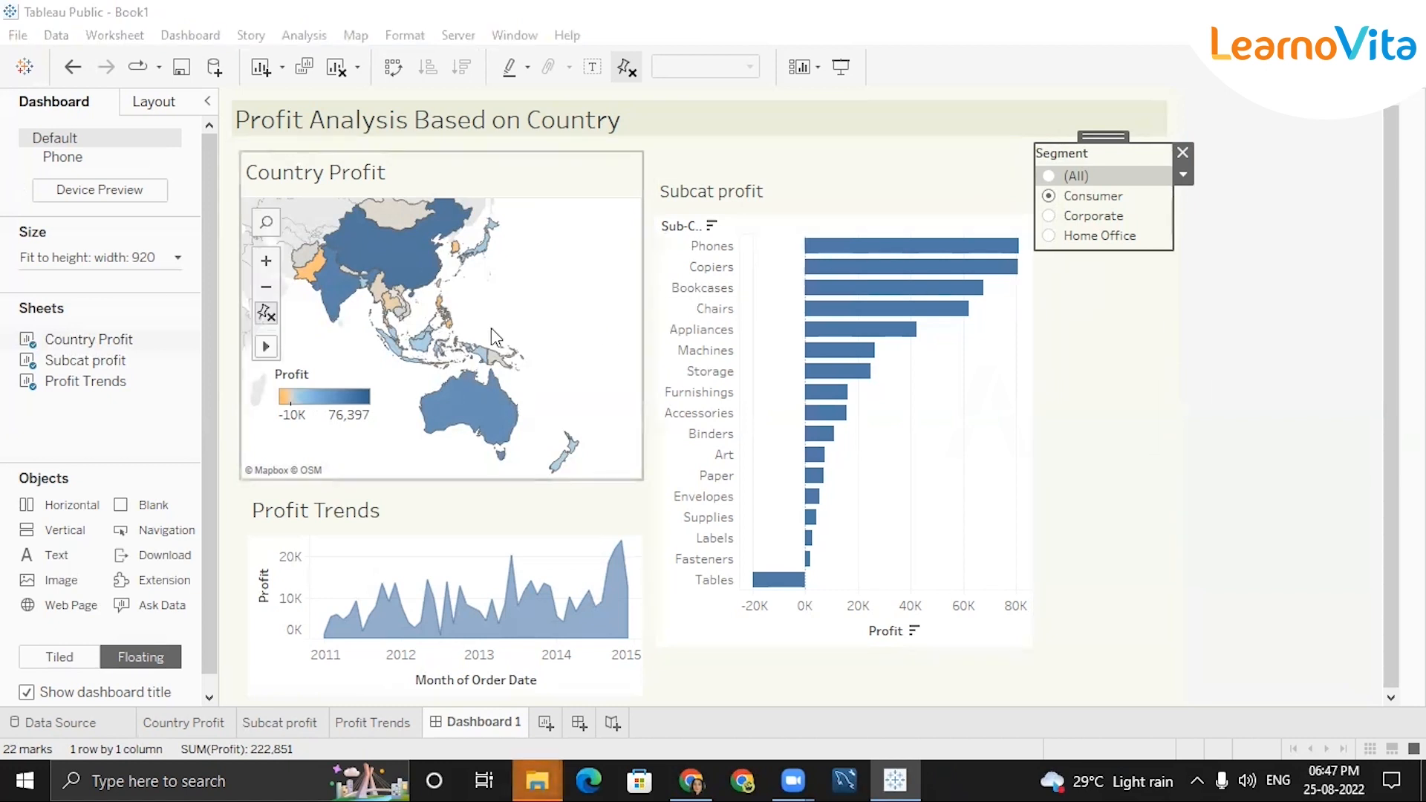
{"action": "left_click", "coordinate": [265, 261]}
{"action": "left_click", "coordinate": [266, 261]}
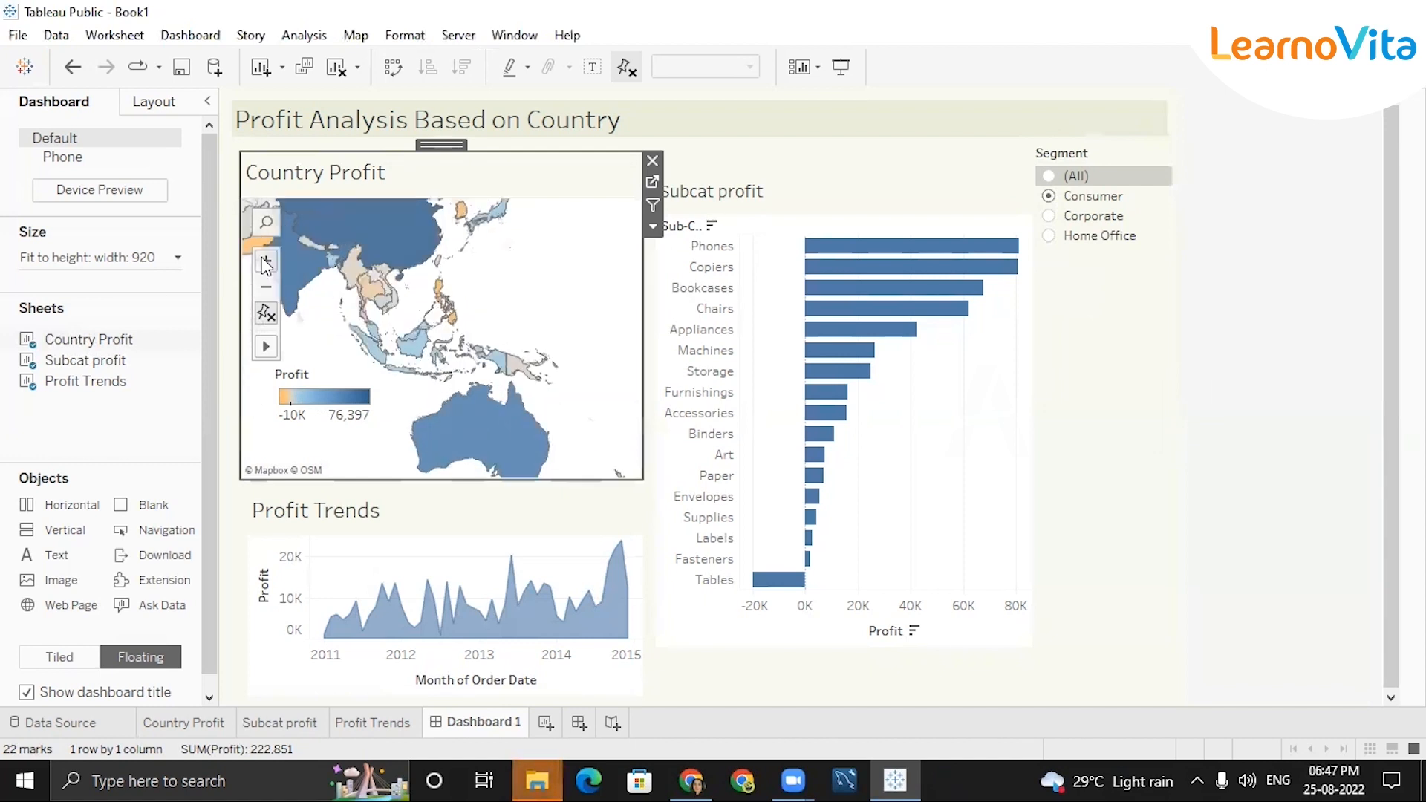
{"action": "left_click", "coordinate": [267, 289]}
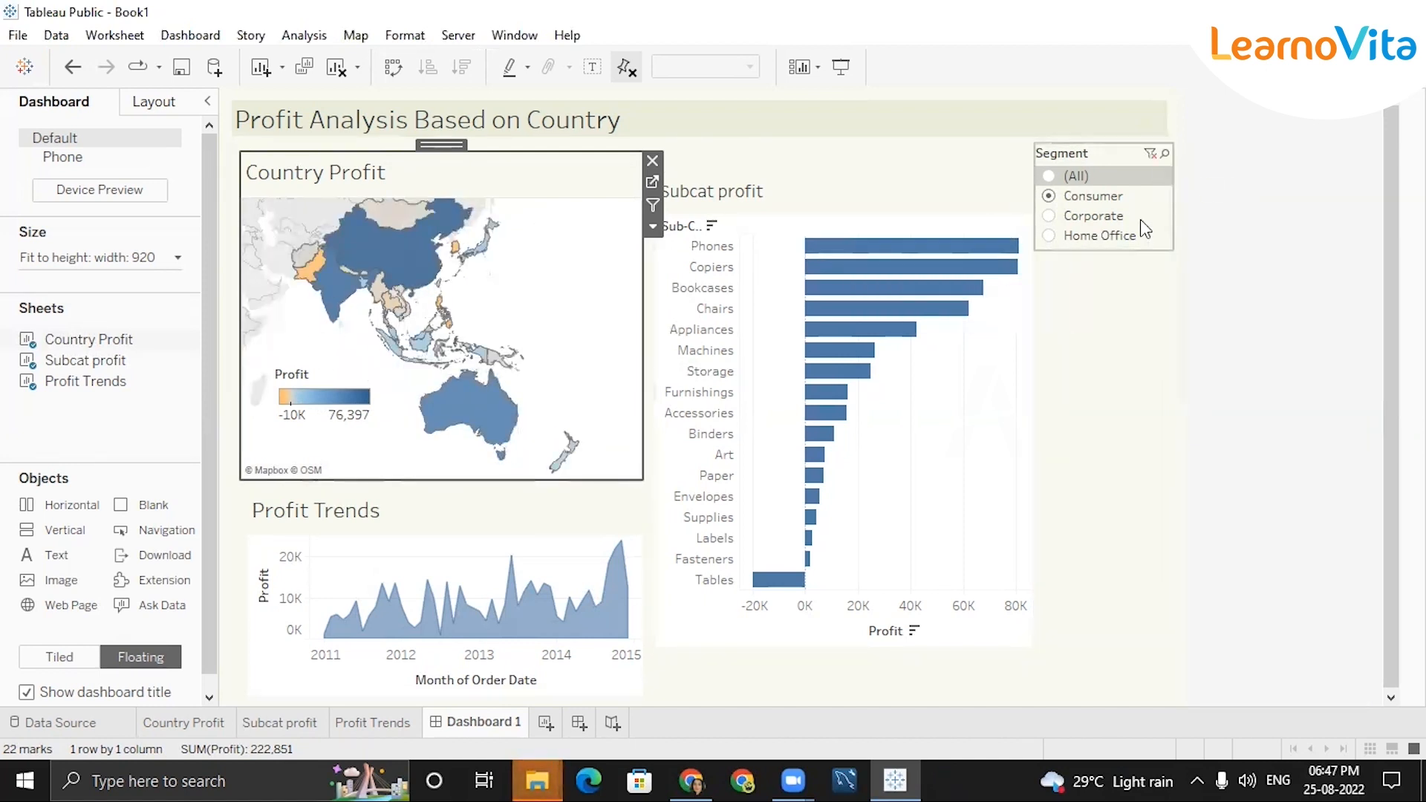
{"action": "left_click", "coordinate": [1051, 218]}
{"action": "left_click", "coordinate": [1049, 216]}
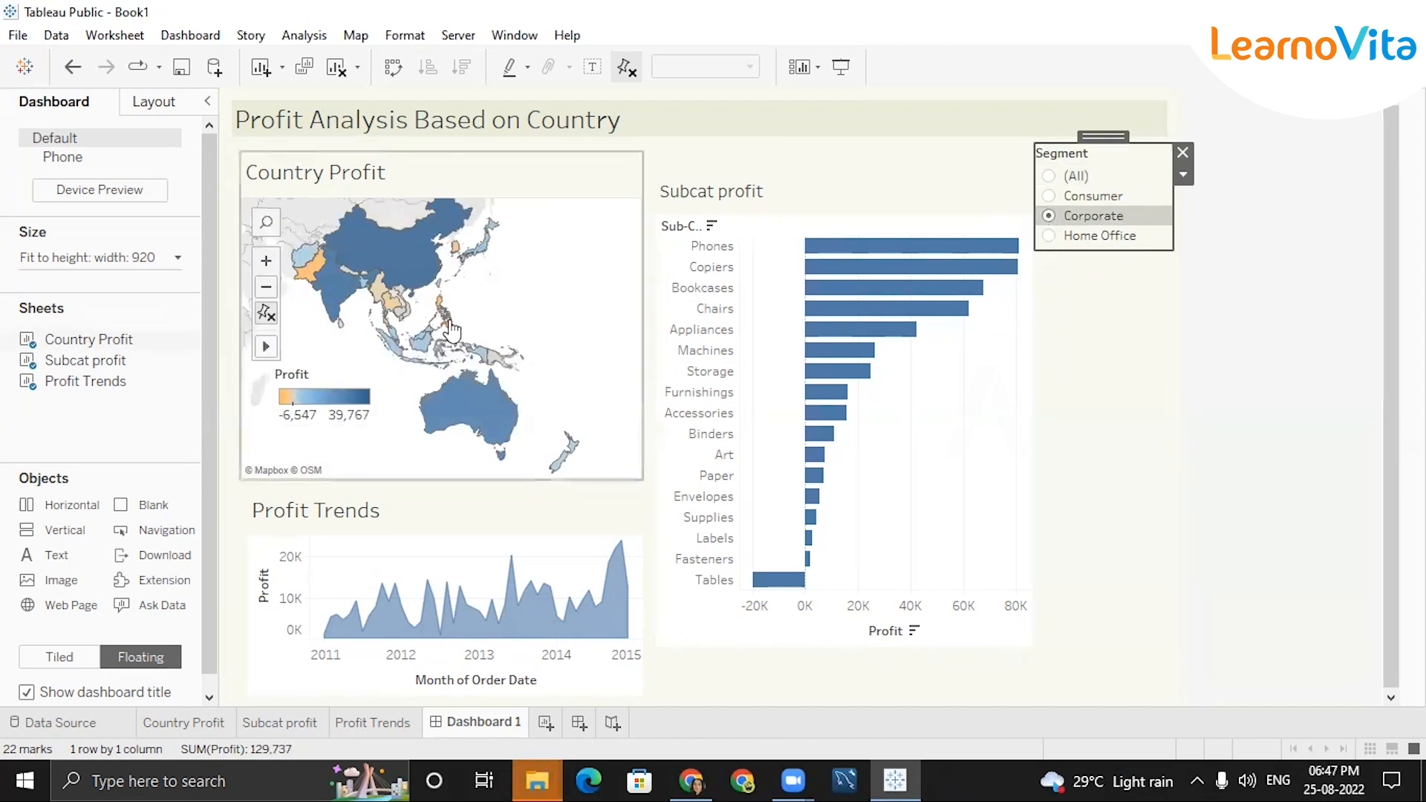
{"action": "mouse_move", "coordinate": [473, 416]}
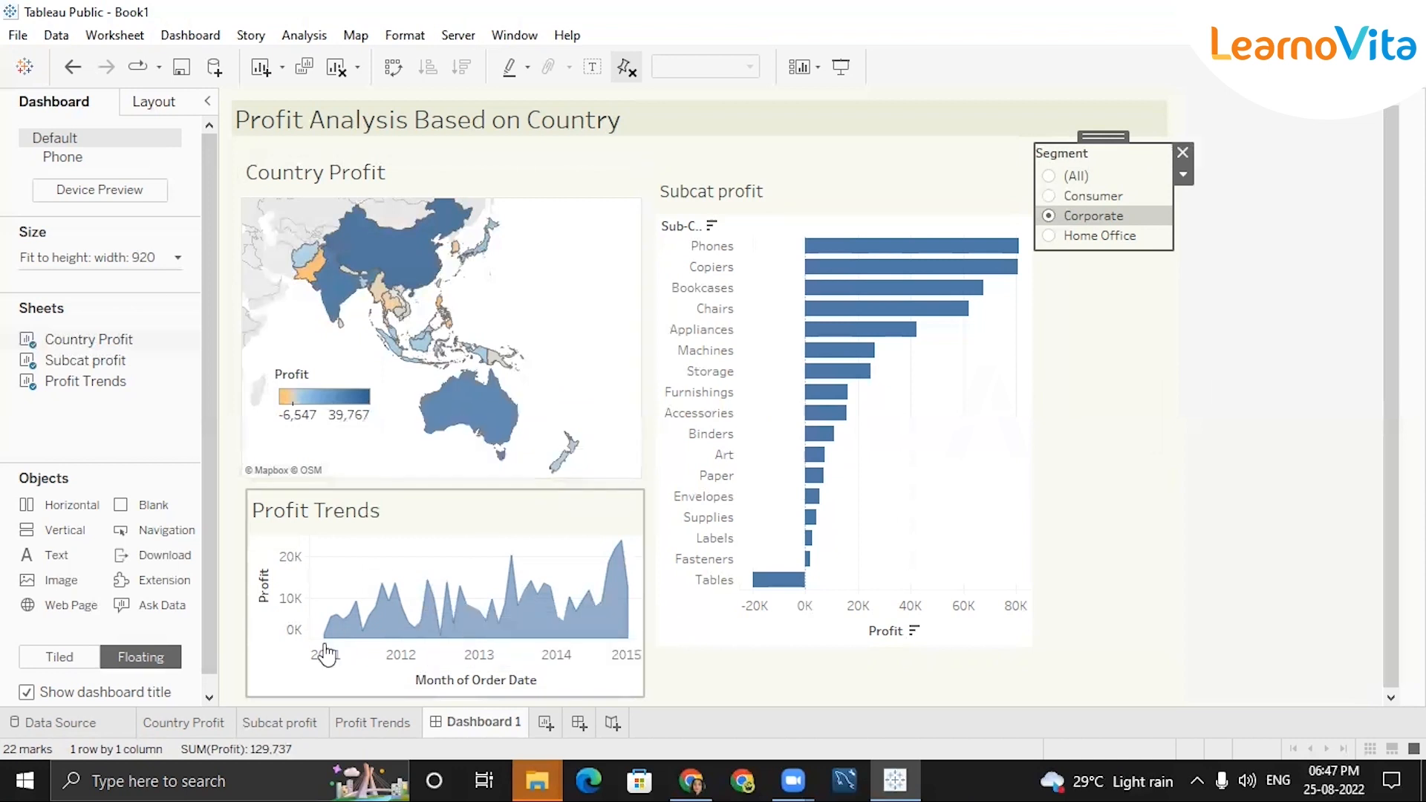
Change the profit colour palette on the Country Profit worksheet to Red-Green Diverging.
{"action": "left_click", "coordinate": [211, 722]}
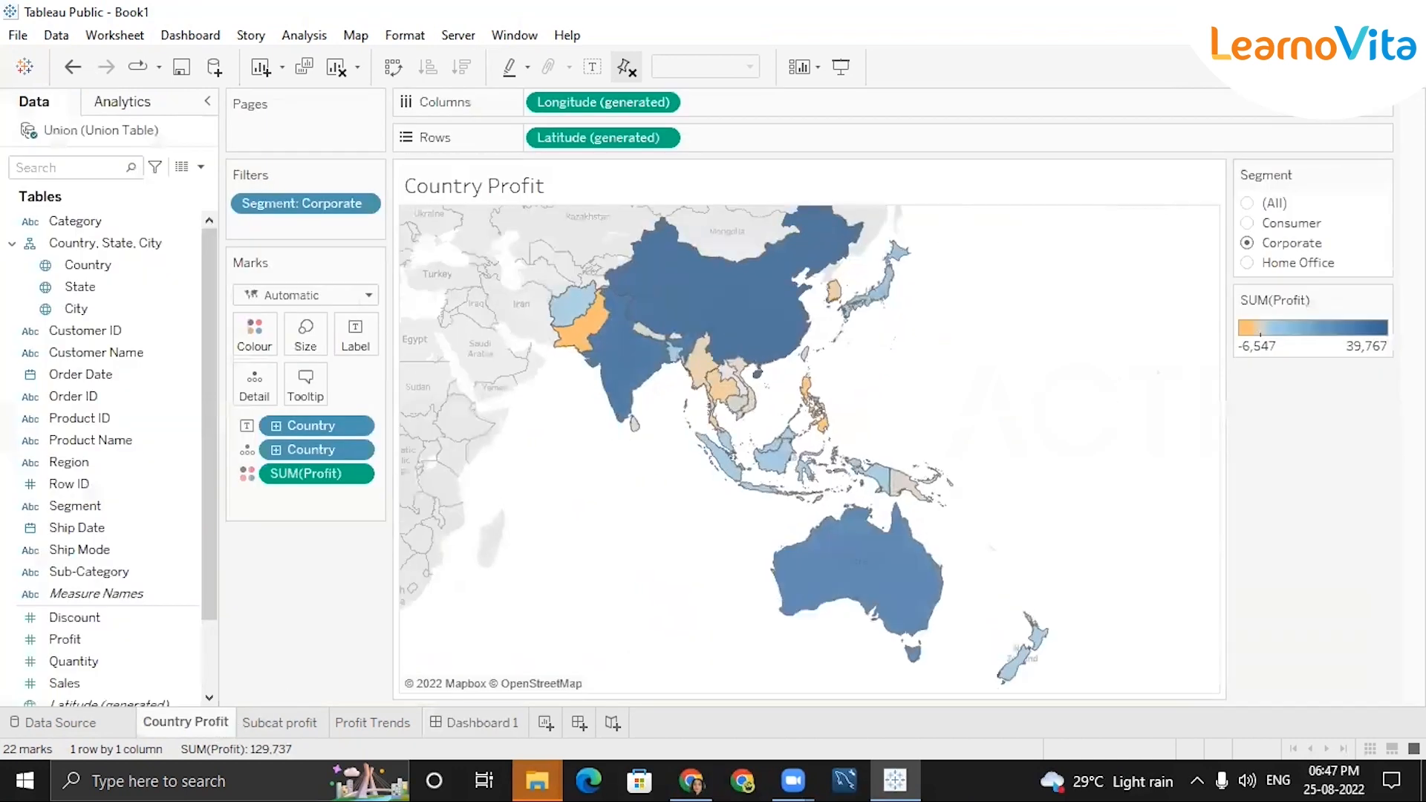
{"action": "left_click", "coordinate": [1379, 301]}
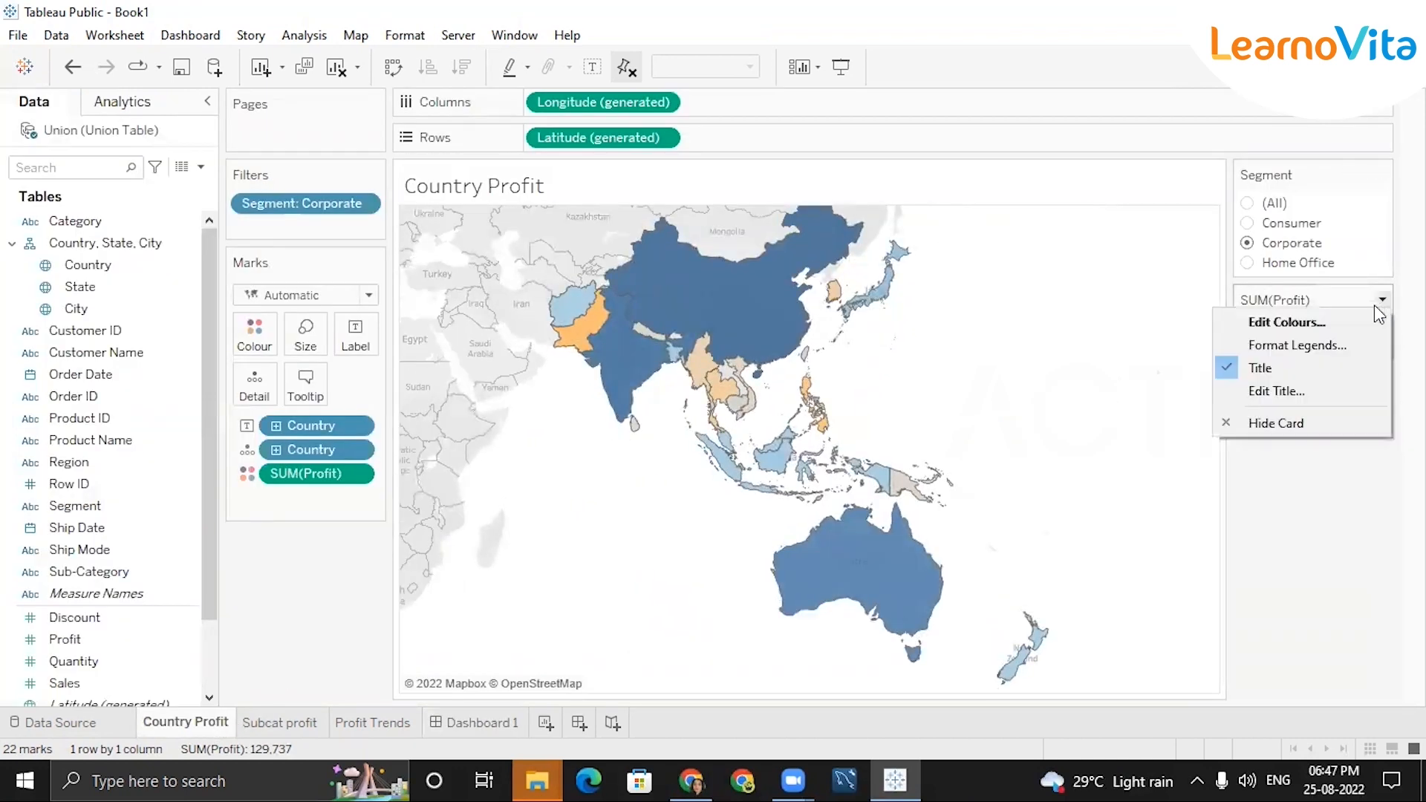
{"action": "left_click", "coordinate": [1308, 322]}
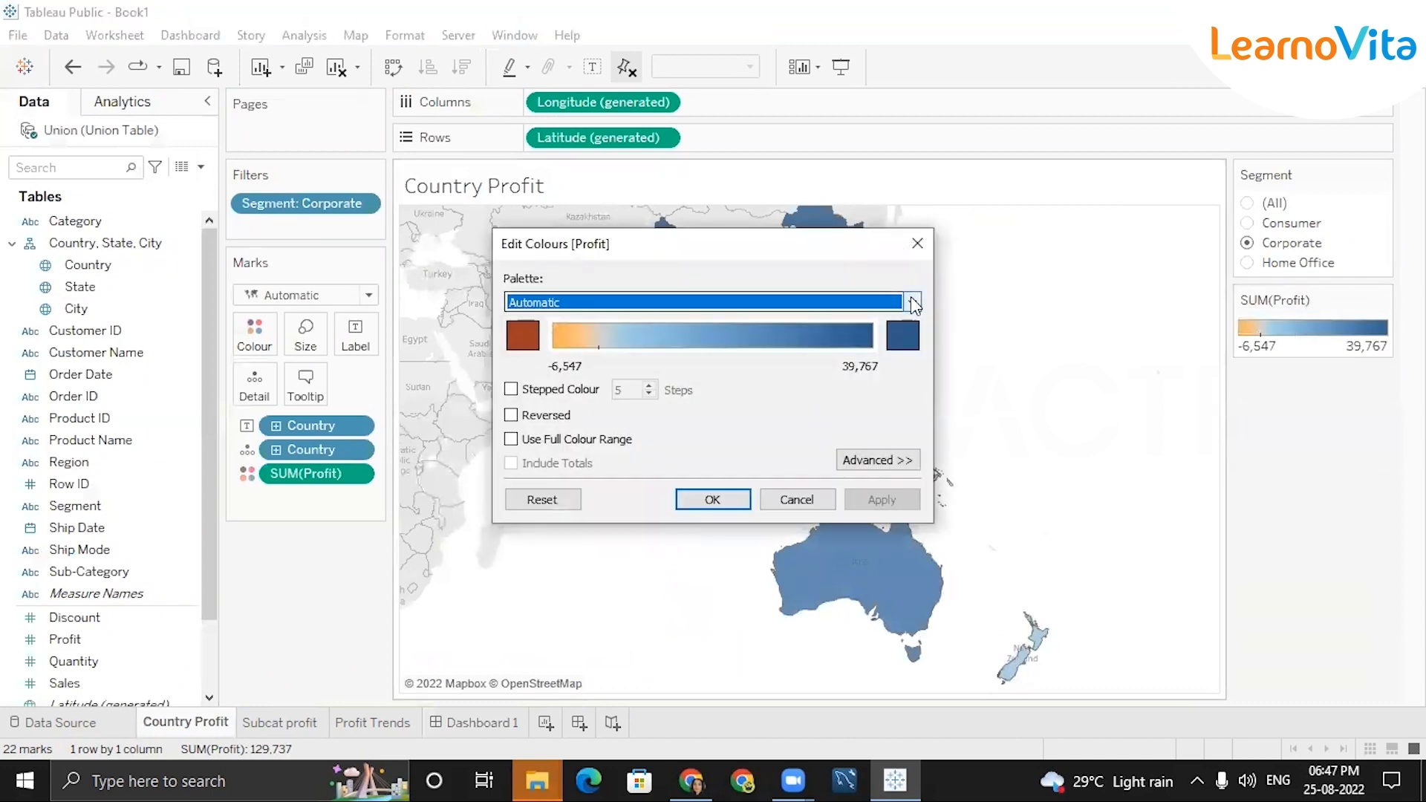
{"action": "left_click", "coordinate": [913, 302]}
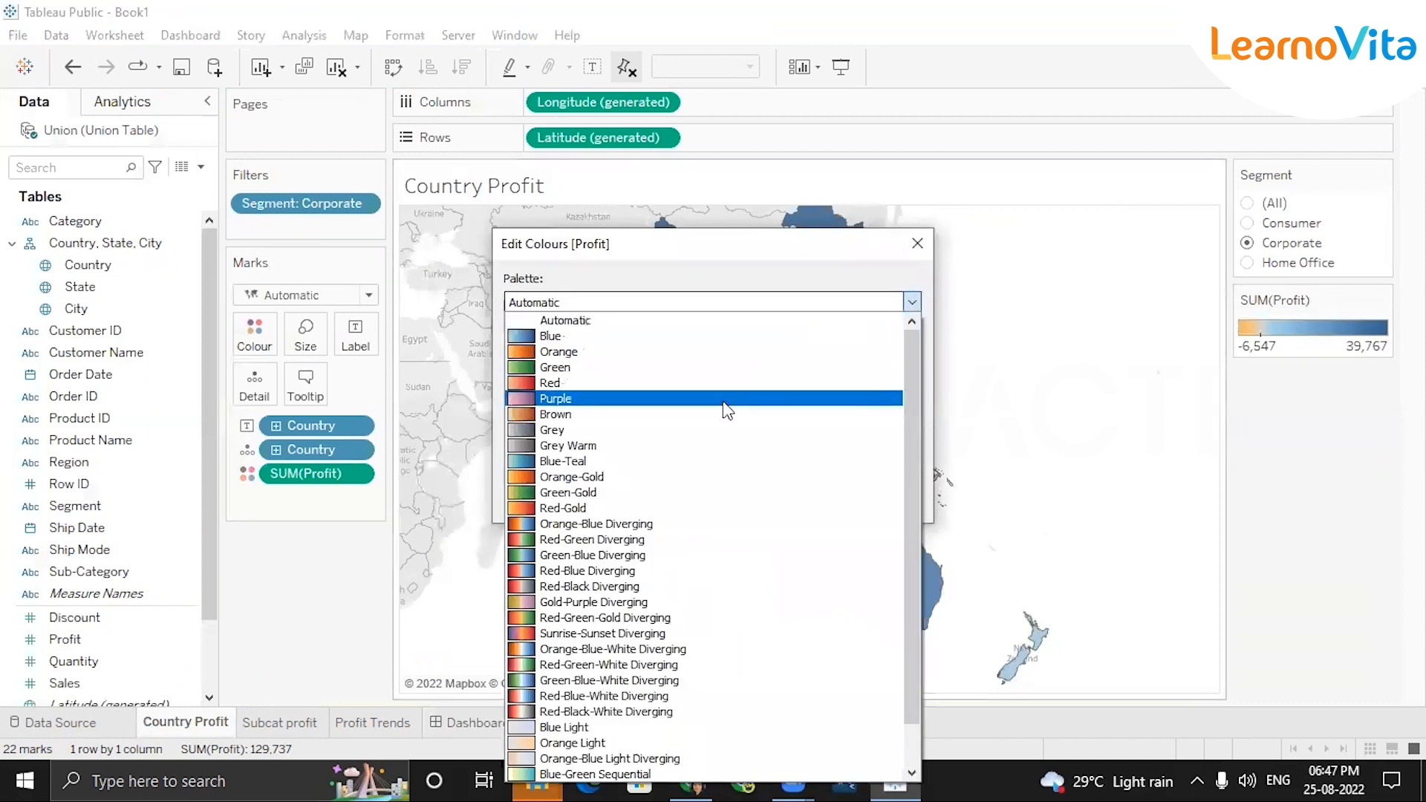
{"action": "left_click", "coordinate": [590, 533]}
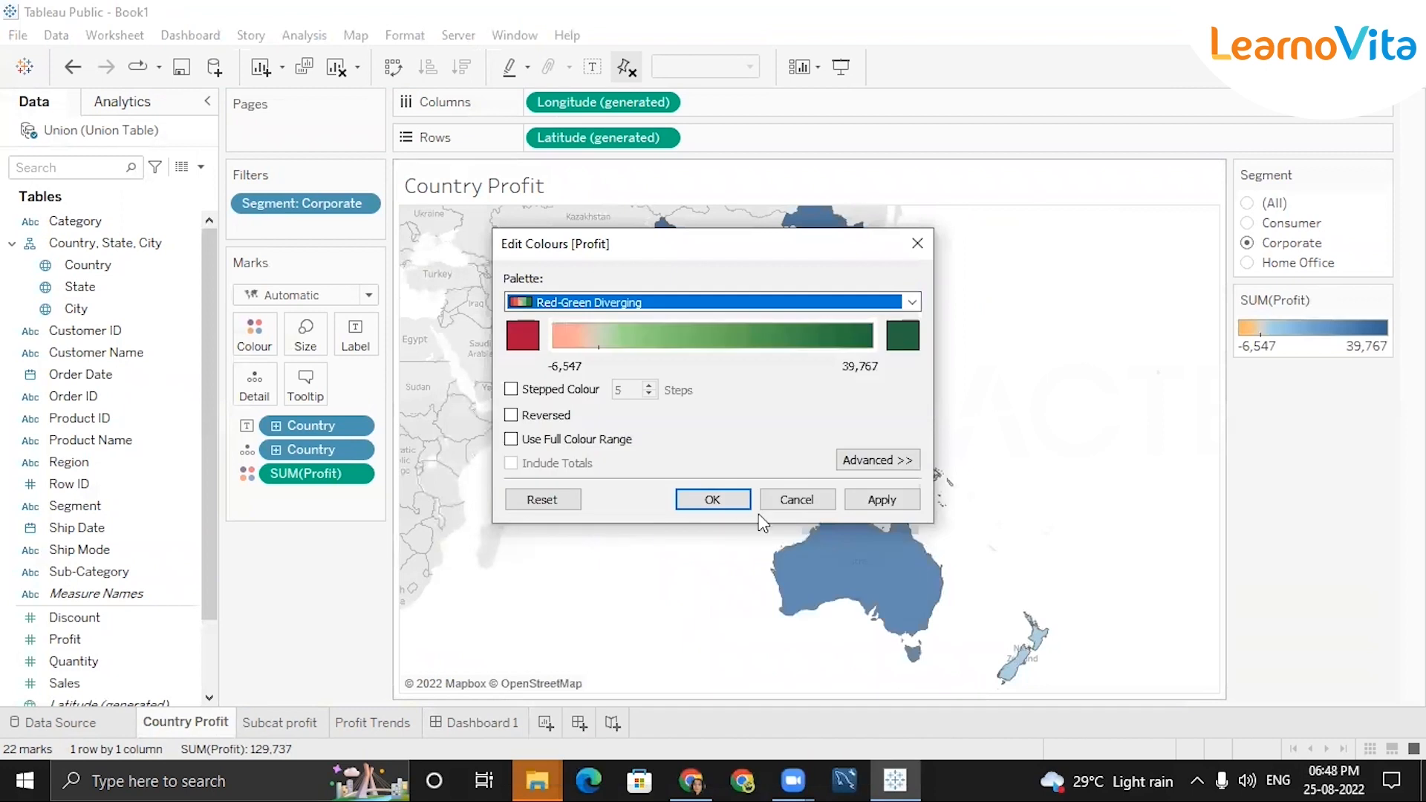
{"action": "left_click", "coordinate": [724, 496]}
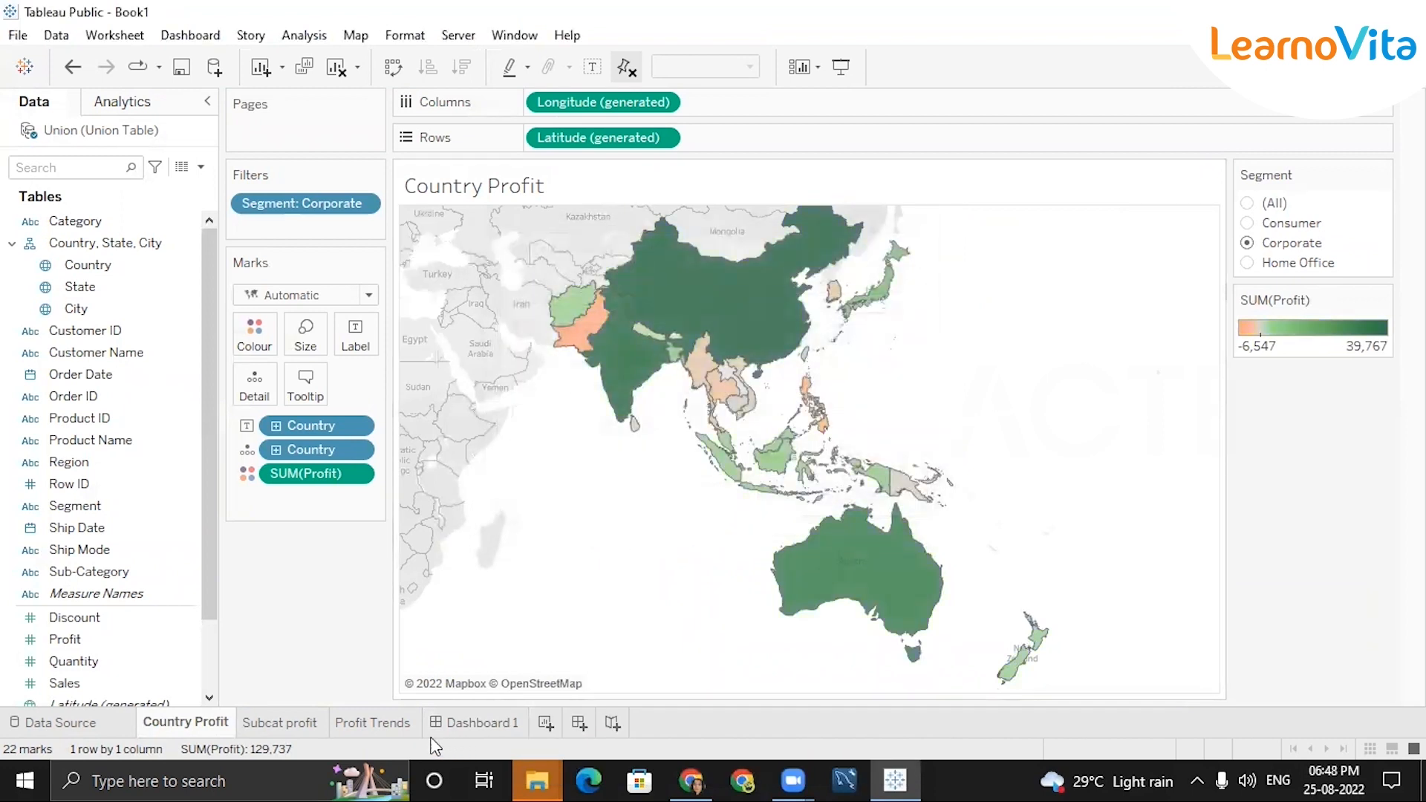
Return to Dashboard 1 and check the recoloured map for the Consumer, Home Office and Corporate segments.
{"action": "left_click", "coordinate": [475, 725]}
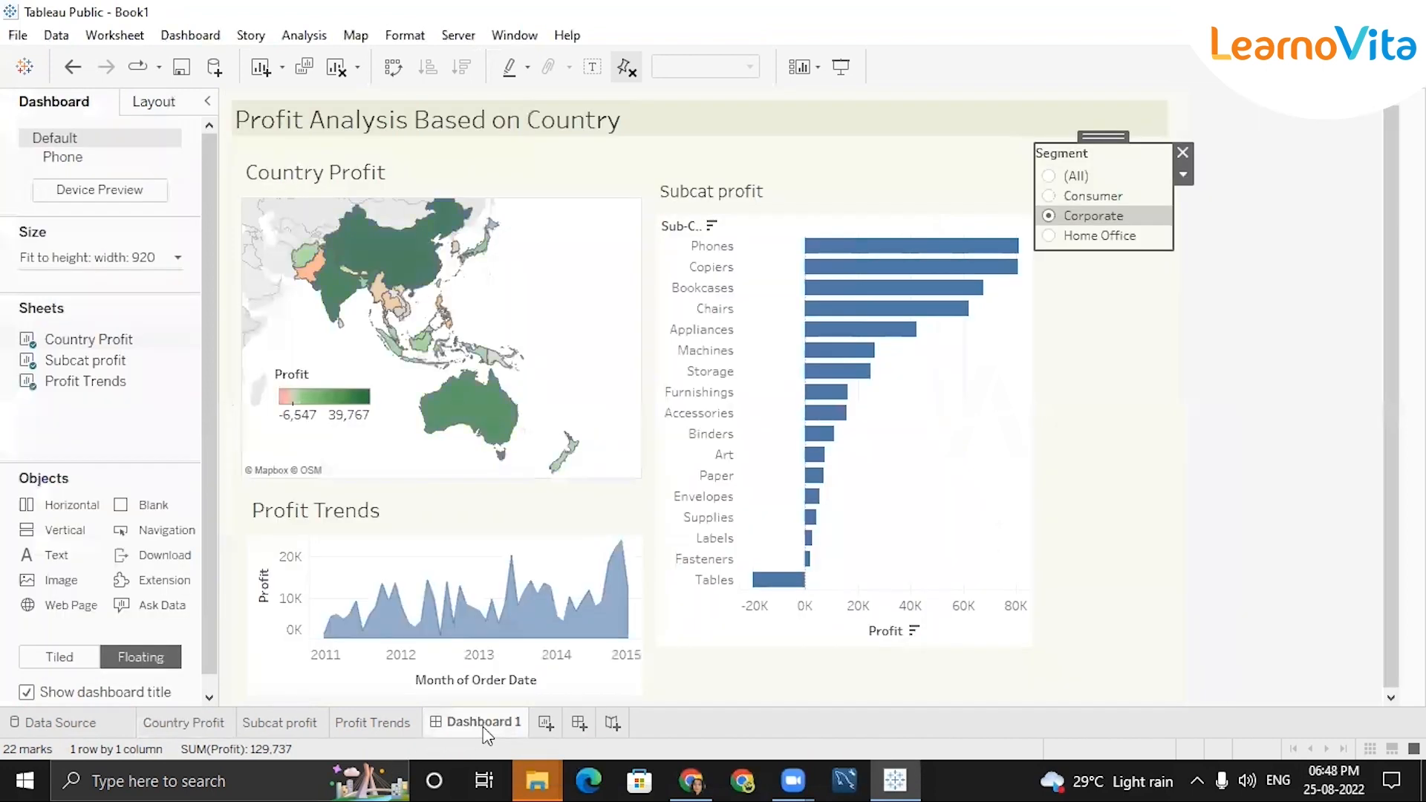
{"action": "left_click", "coordinate": [1047, 200]}
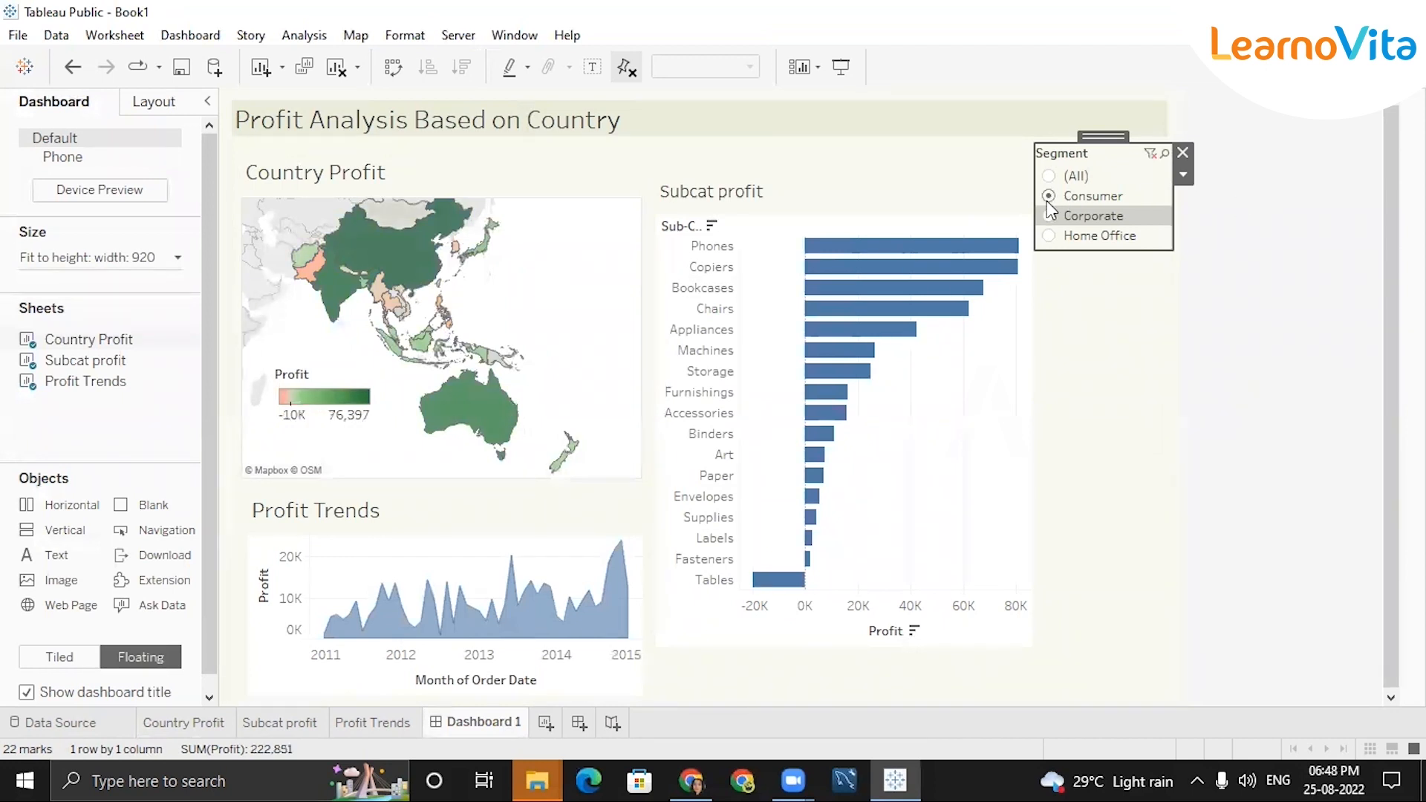
{"action": "left_click", "coordinate": [1049, 238]}
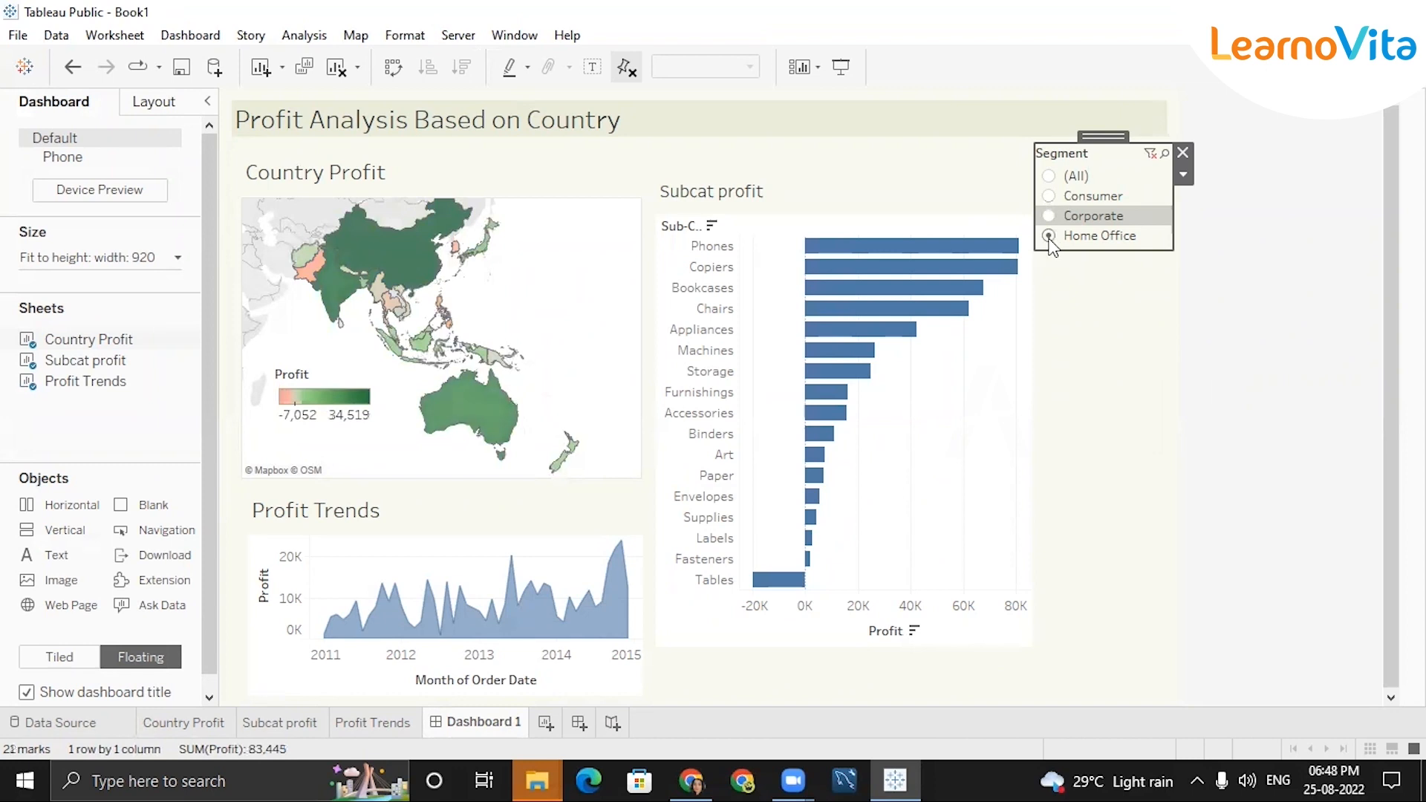
{"action": "left_click", "coordinate": [1050, 221]}
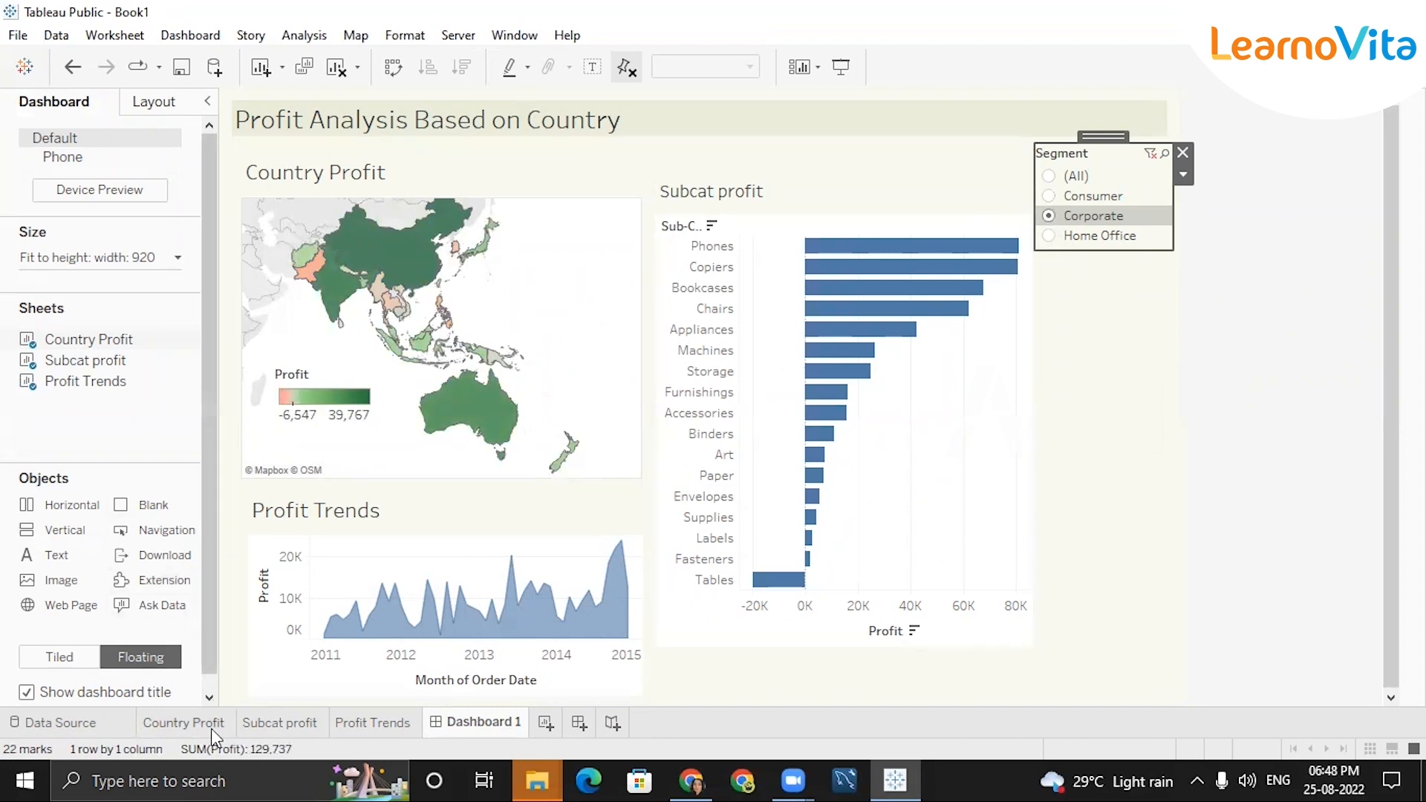
Change the profit colour palette on the Country Profit worksheet to Sunrise-Sunset Diverging.
{"action": "left_click", "coordinate": [191, 724]}
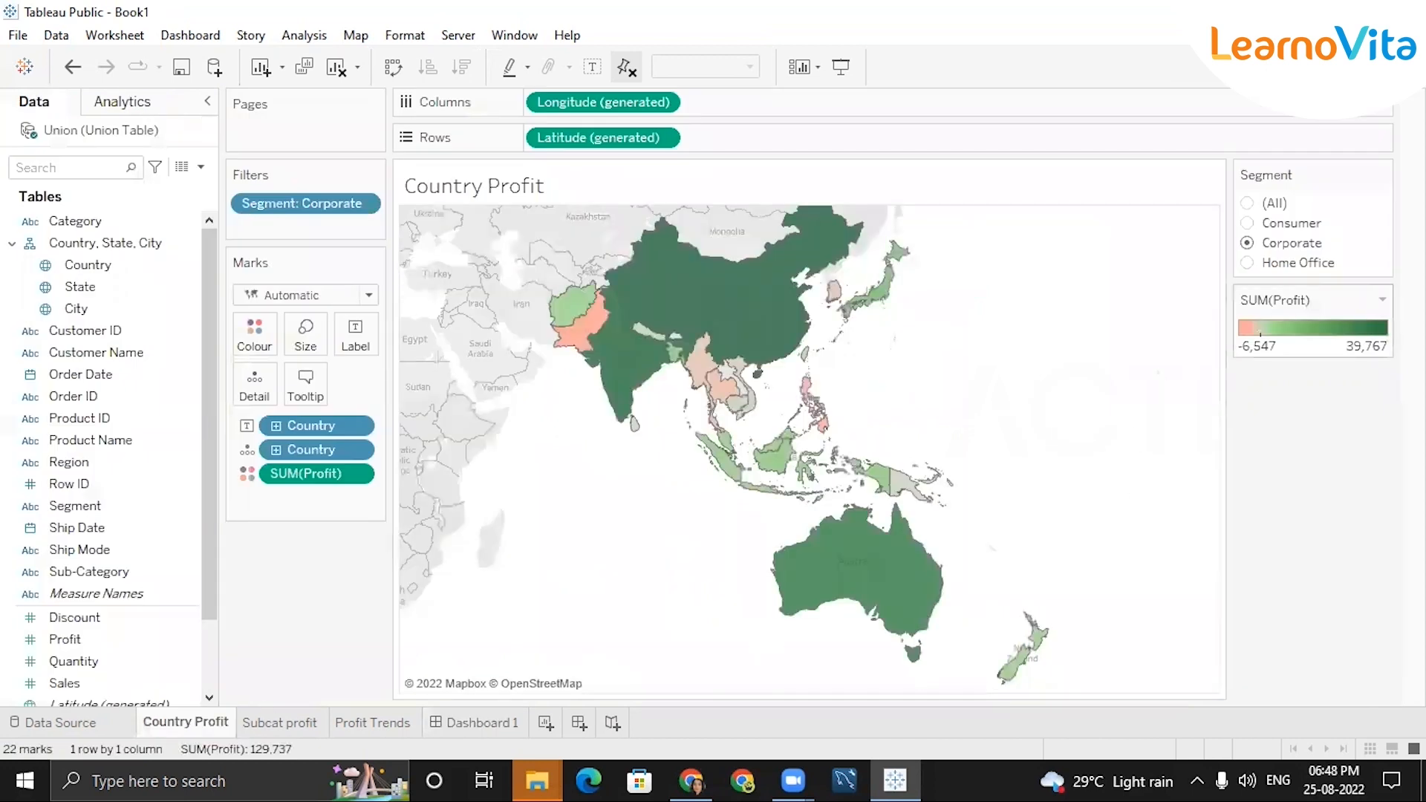
{"action": "left_click", "coordinate": [1382, 299]}
{"action": "left_click", "coordinate": [1295, 322]}
{"action": "left_click", "coordinate": [911, 301]}
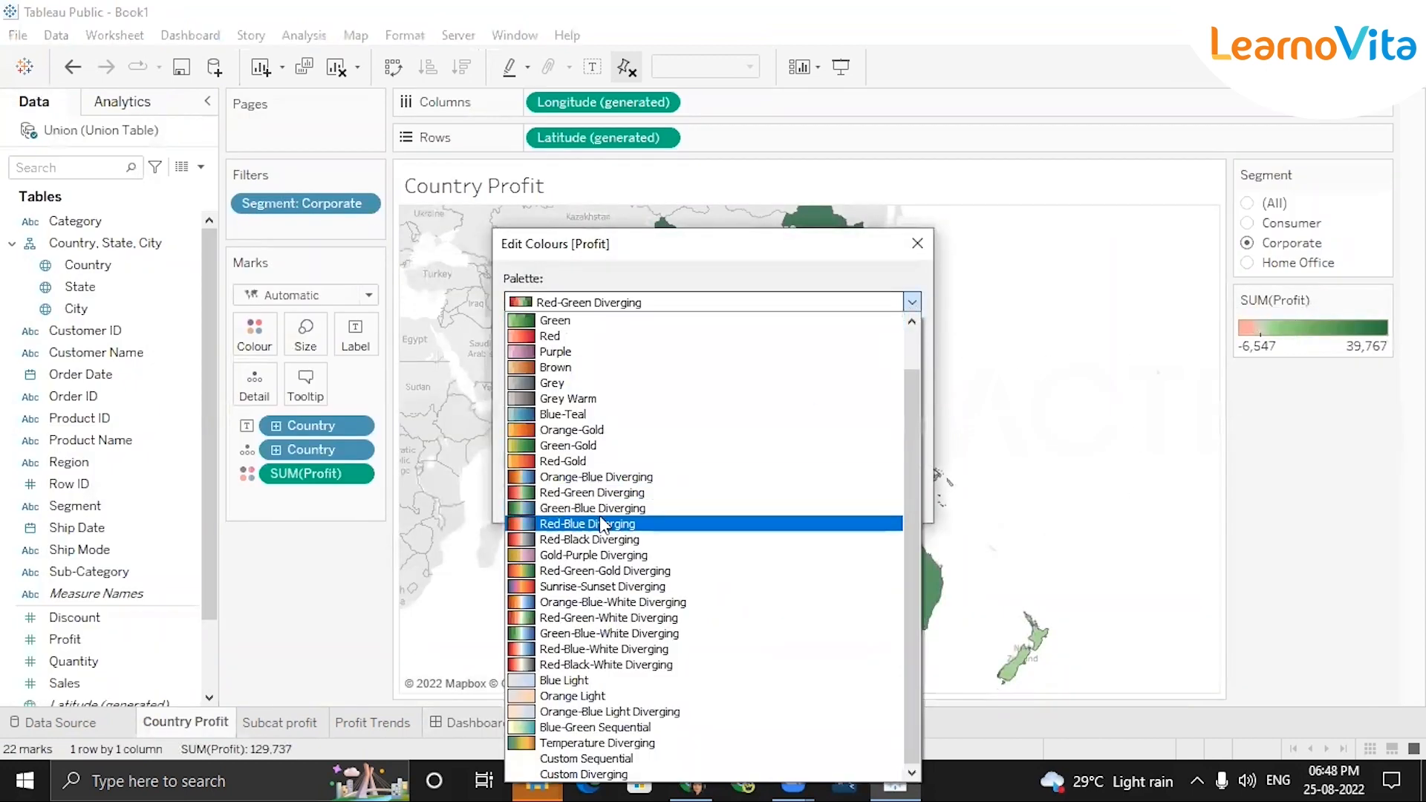
{"action": "left_click", "coordinate": [591, 587]}
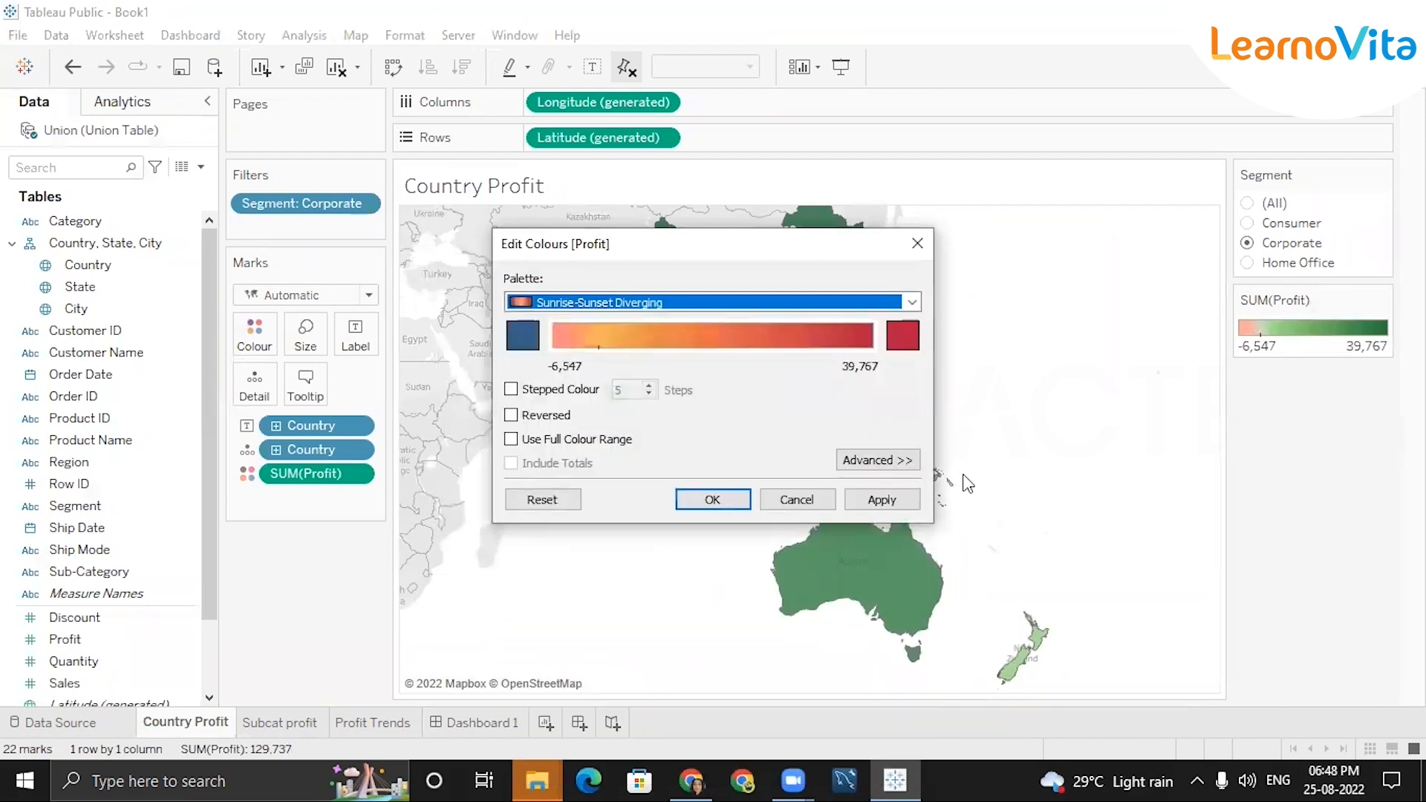
{"action": "left_click", "coordinate": [718, 500]}
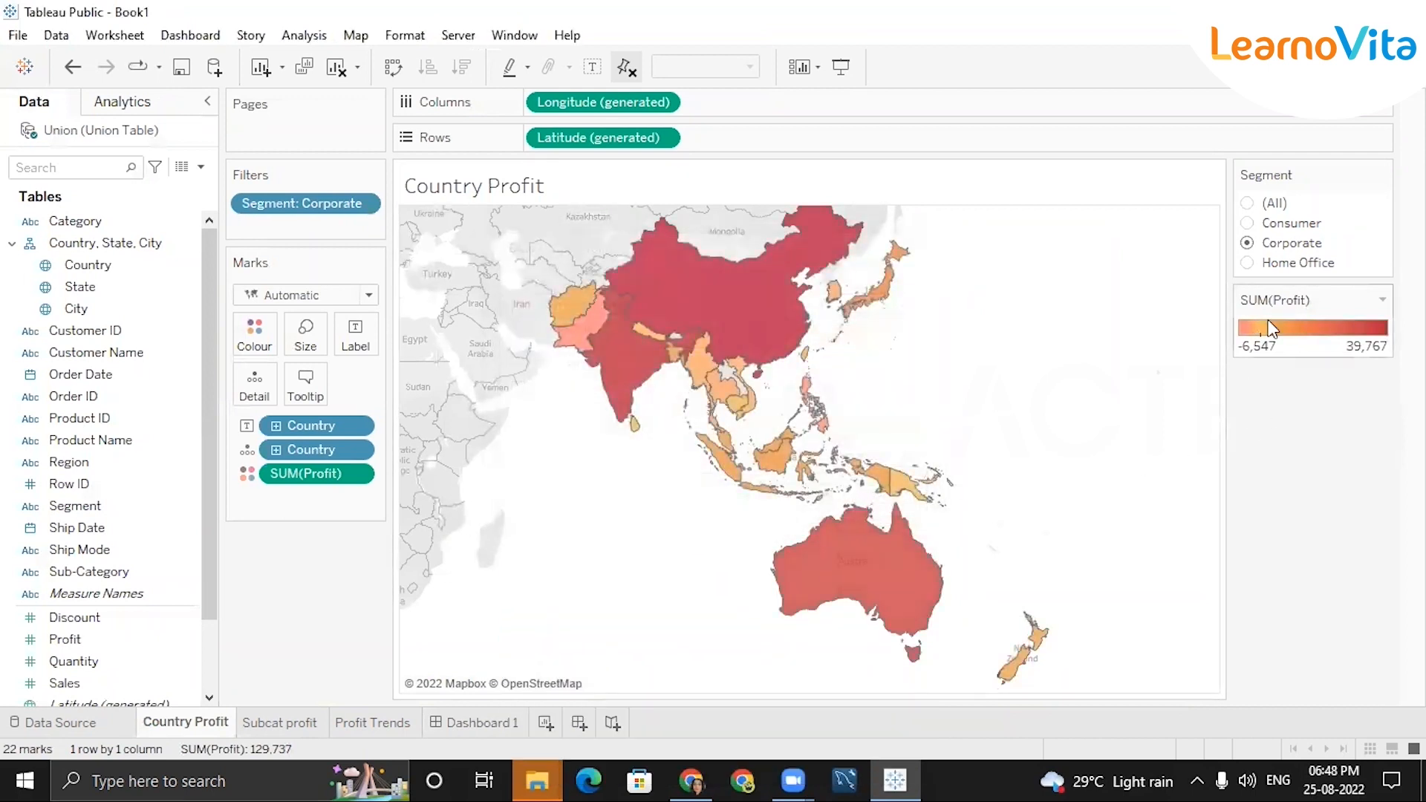
Check the recoloured map on the Country Profit worksheet for the Consumer, Corporate and Home Office segments.
{"action": "left_click", "coordinate": [1247, 222]}
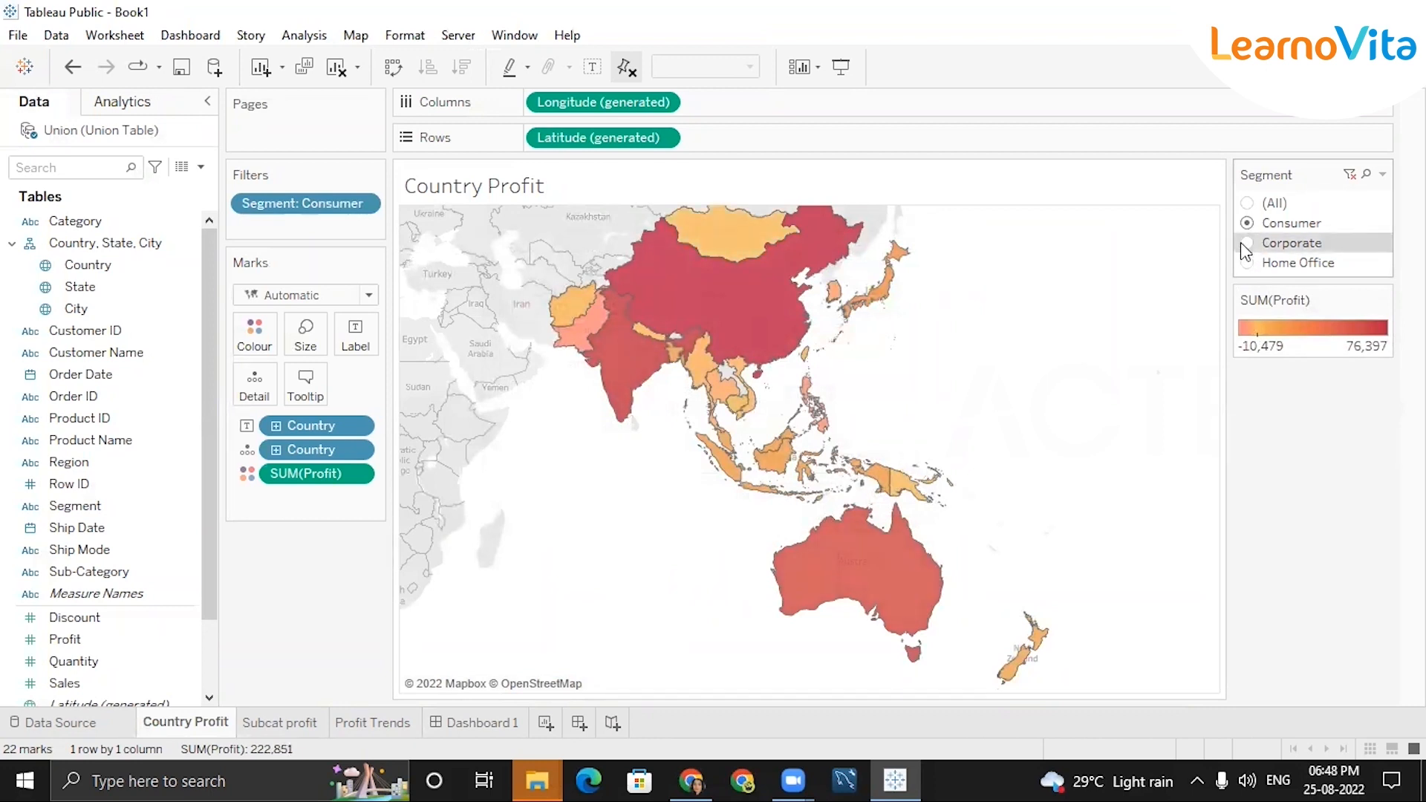
{"action": "left_click", "coordinate": [1247, 245]}
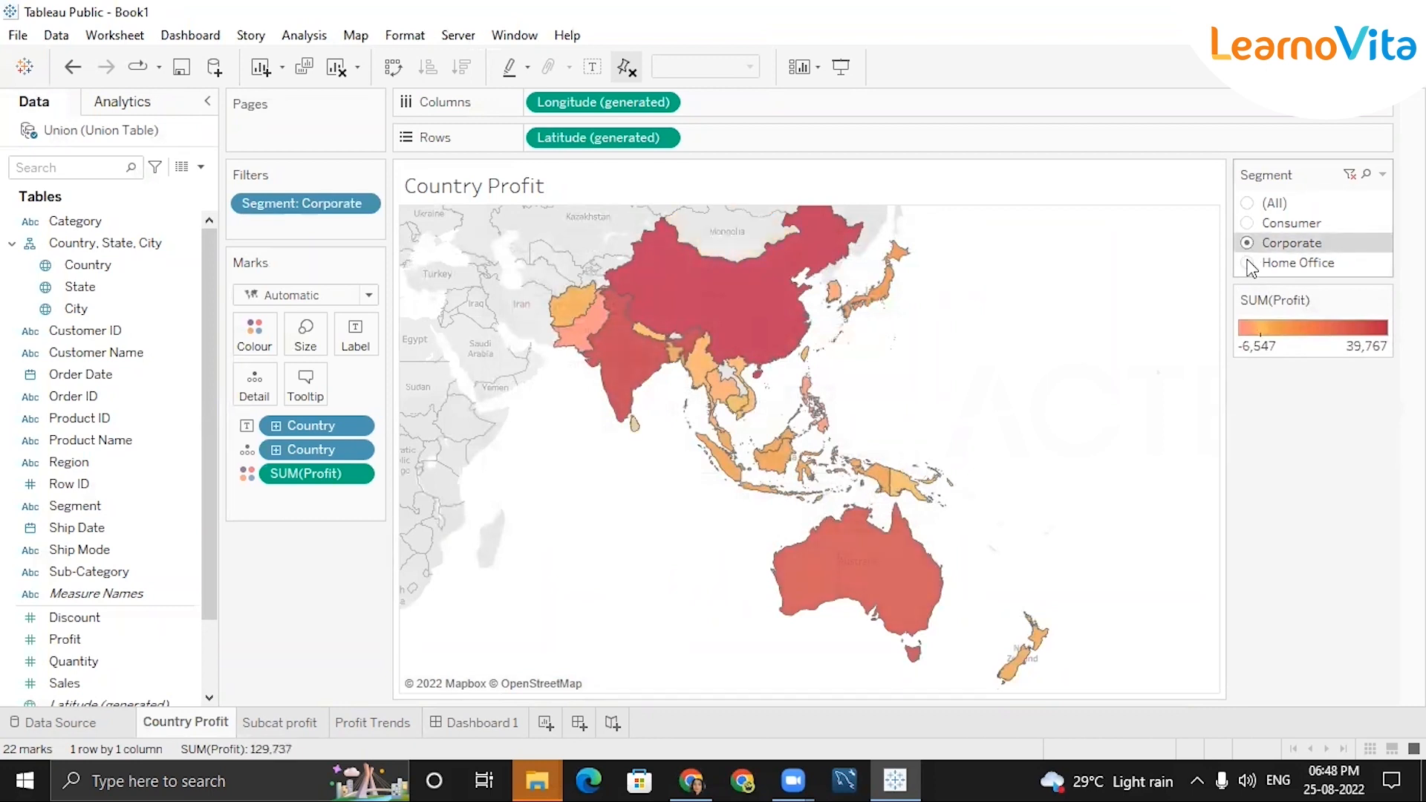
{"action": "left_click", "coordinate": [1248, 263]}
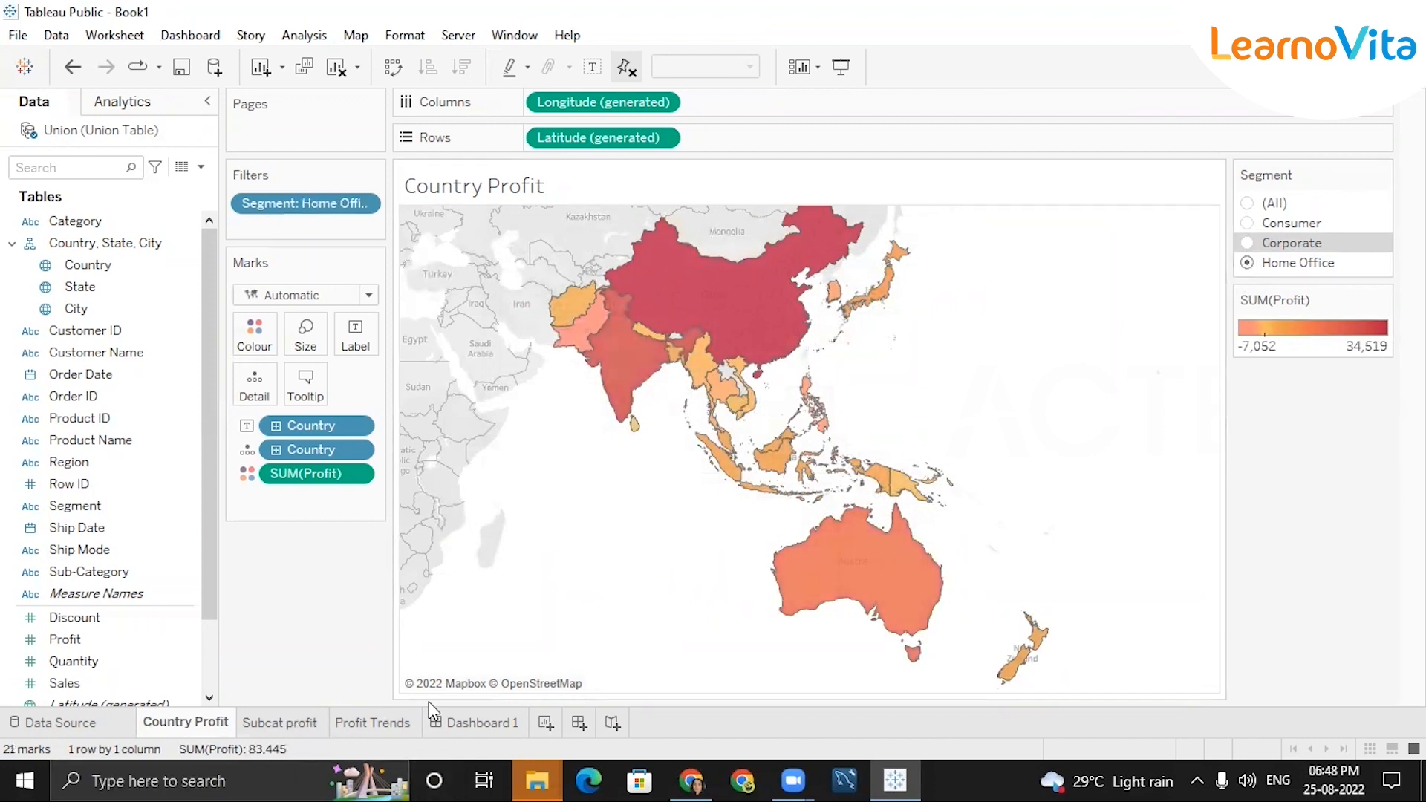
Return to Dashboard 1 and compare its charts across the Corporate, Consumer and Home Office segments, ending on Corporate.
{"action": "left_click", "coordinate": [433, 724]}
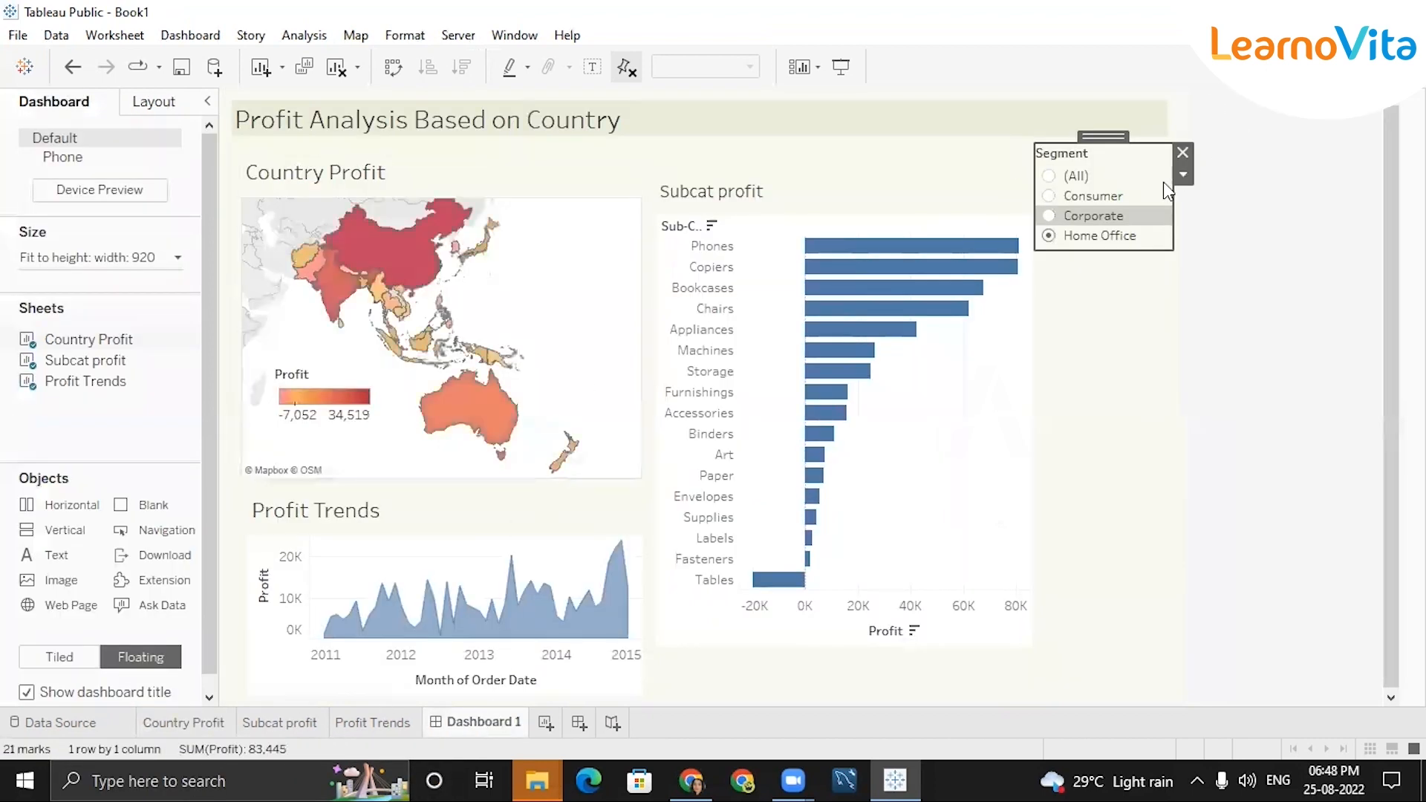
{"action": "left_click", "coordinate": [1049, 216]}
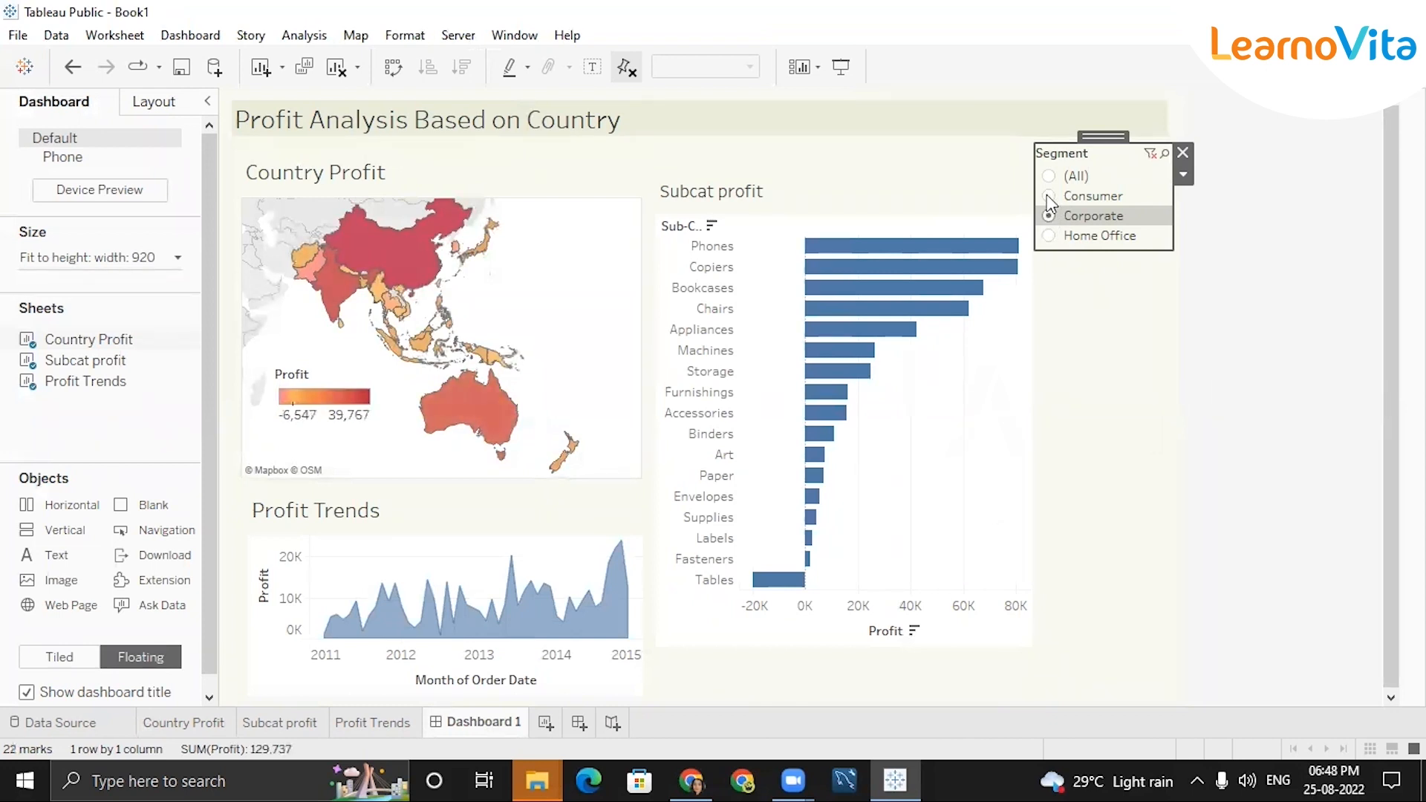
{"action": "left_click", "coordinate": [1050, 196]}
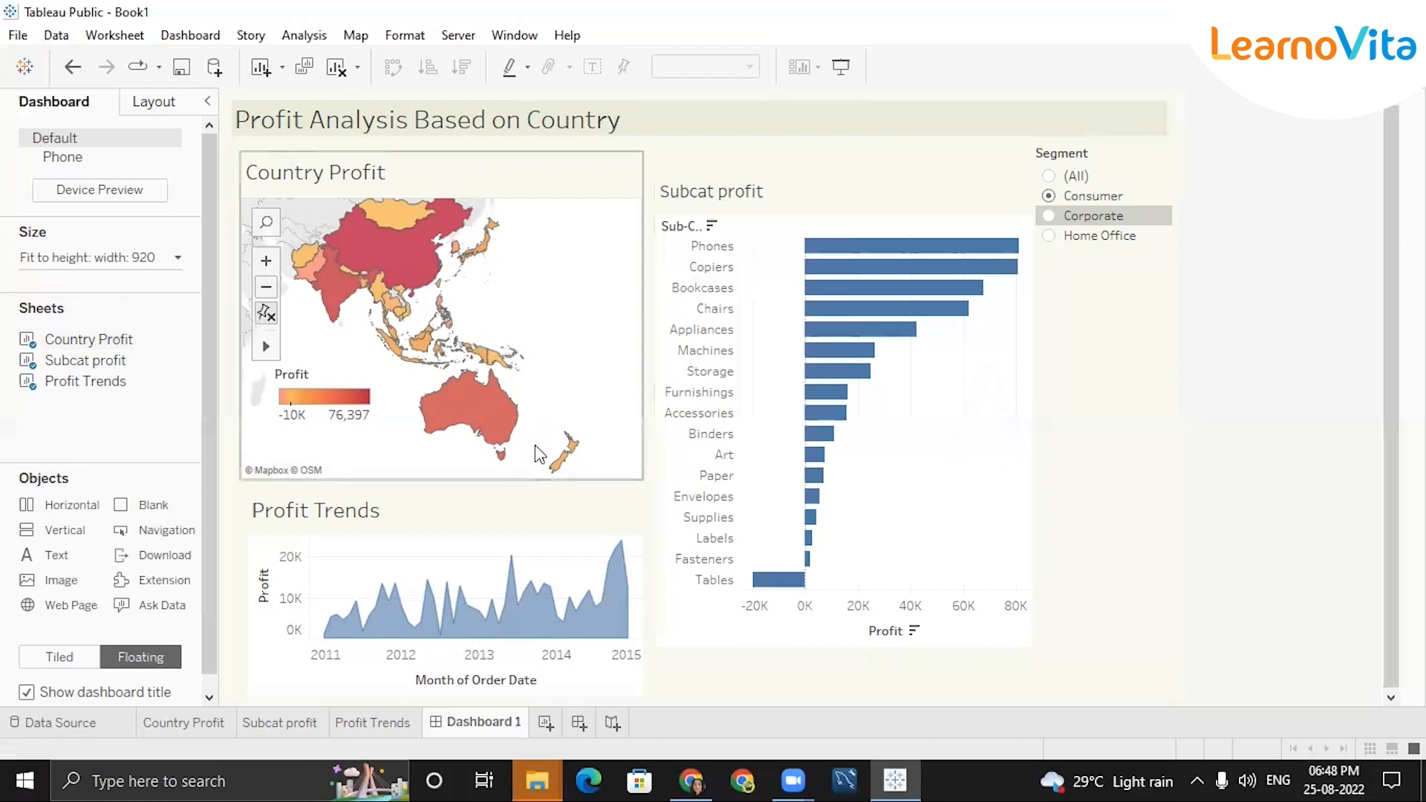
{"action": "mouse_move", "coordinate": [493, 424]}
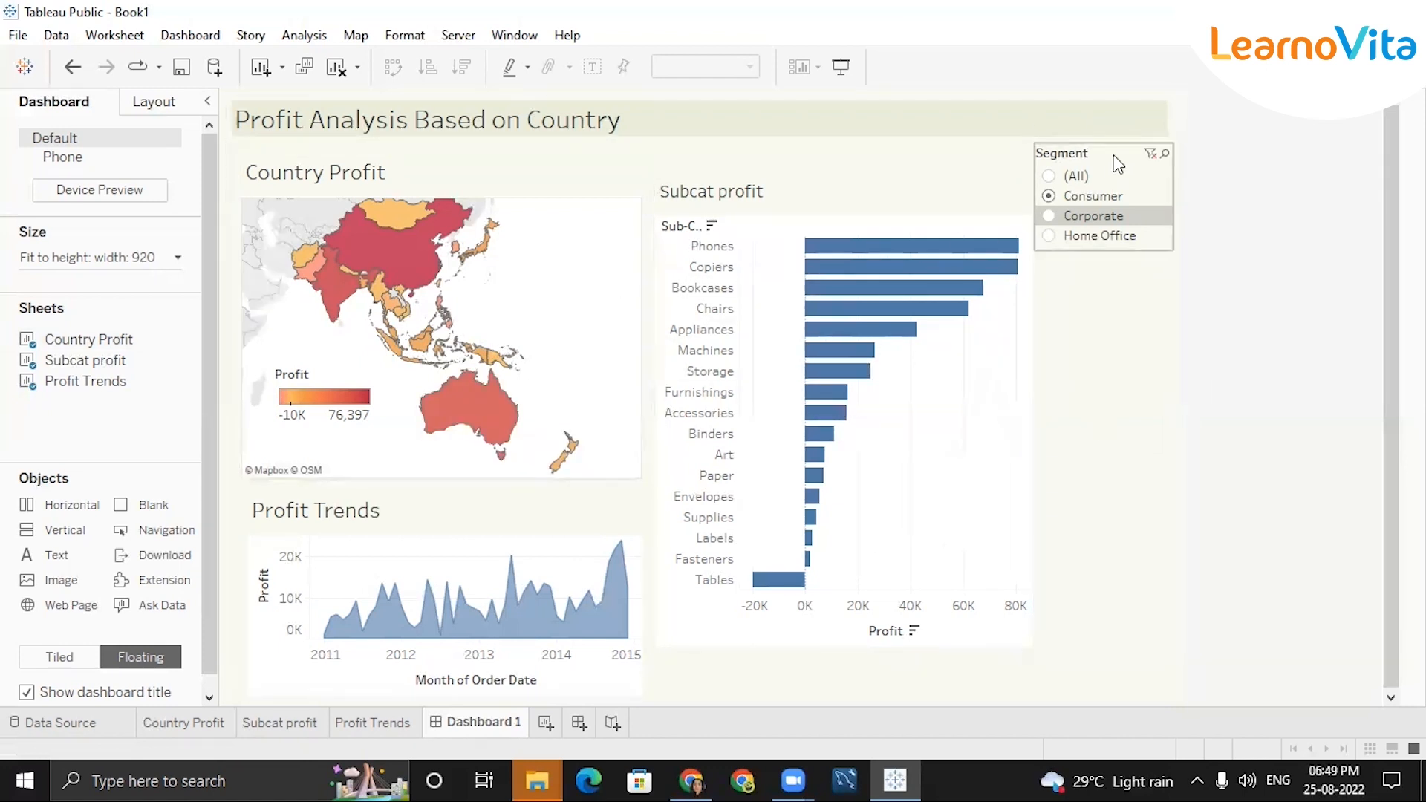
{"action": "left_click", "coordinate": [1049, 226]}
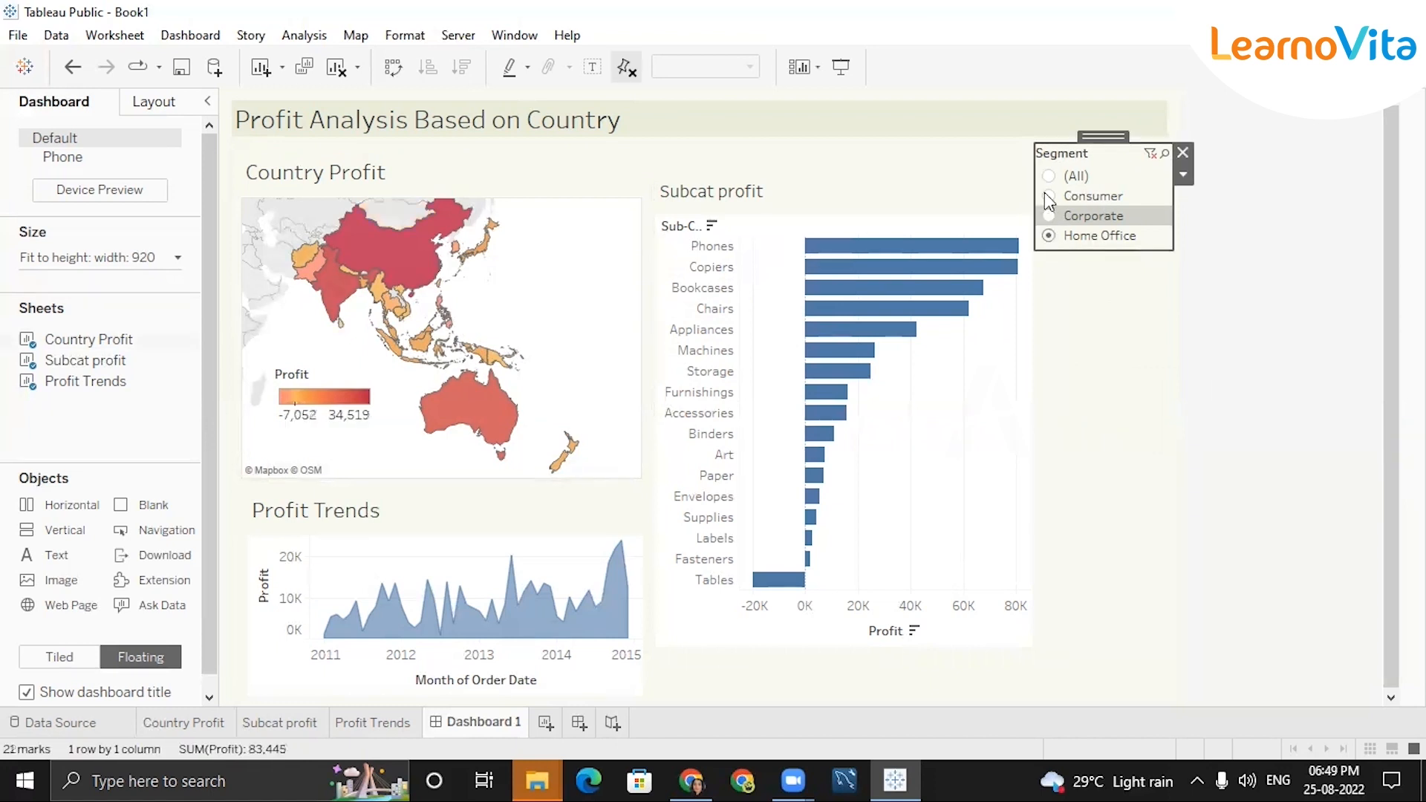
{"action": "left_click", "coordinate": [1067, 196]}
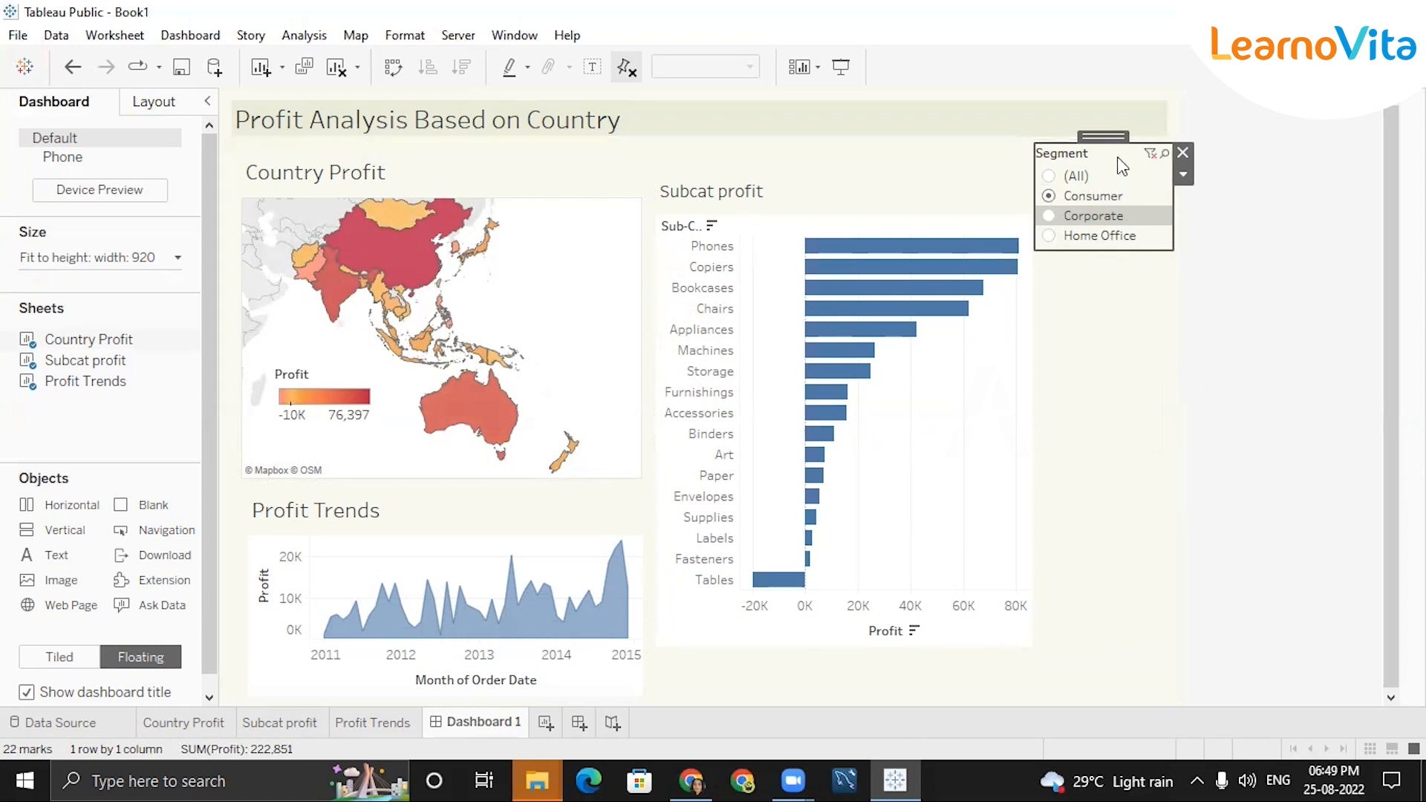
{"action": "left_click", "coordinate": [1053, 217]}
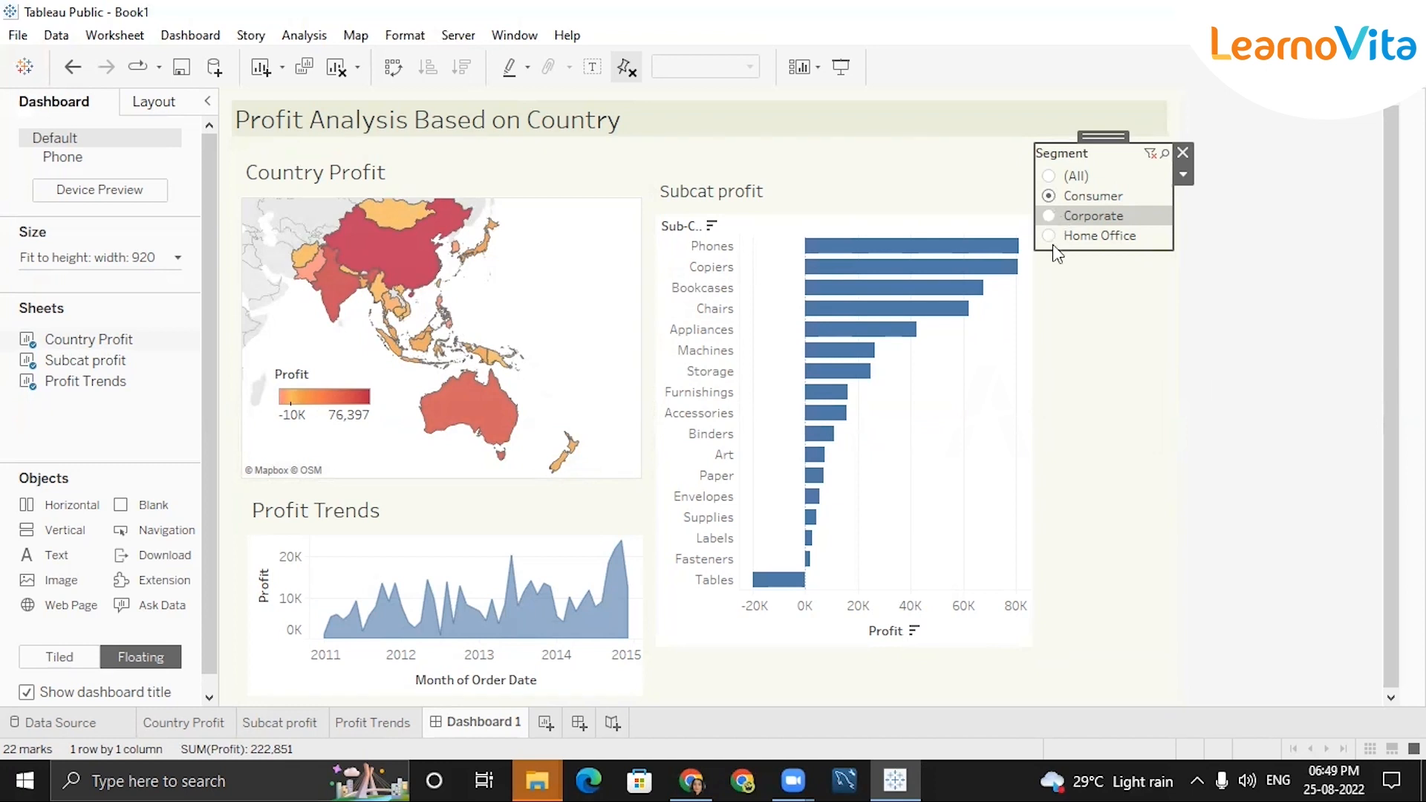
Compare the filters set on the Country Profit and Subcat profit worksheets, finishing back on Dashboard 1.
{"action": "left_click", "coordinate": [167, 721]}
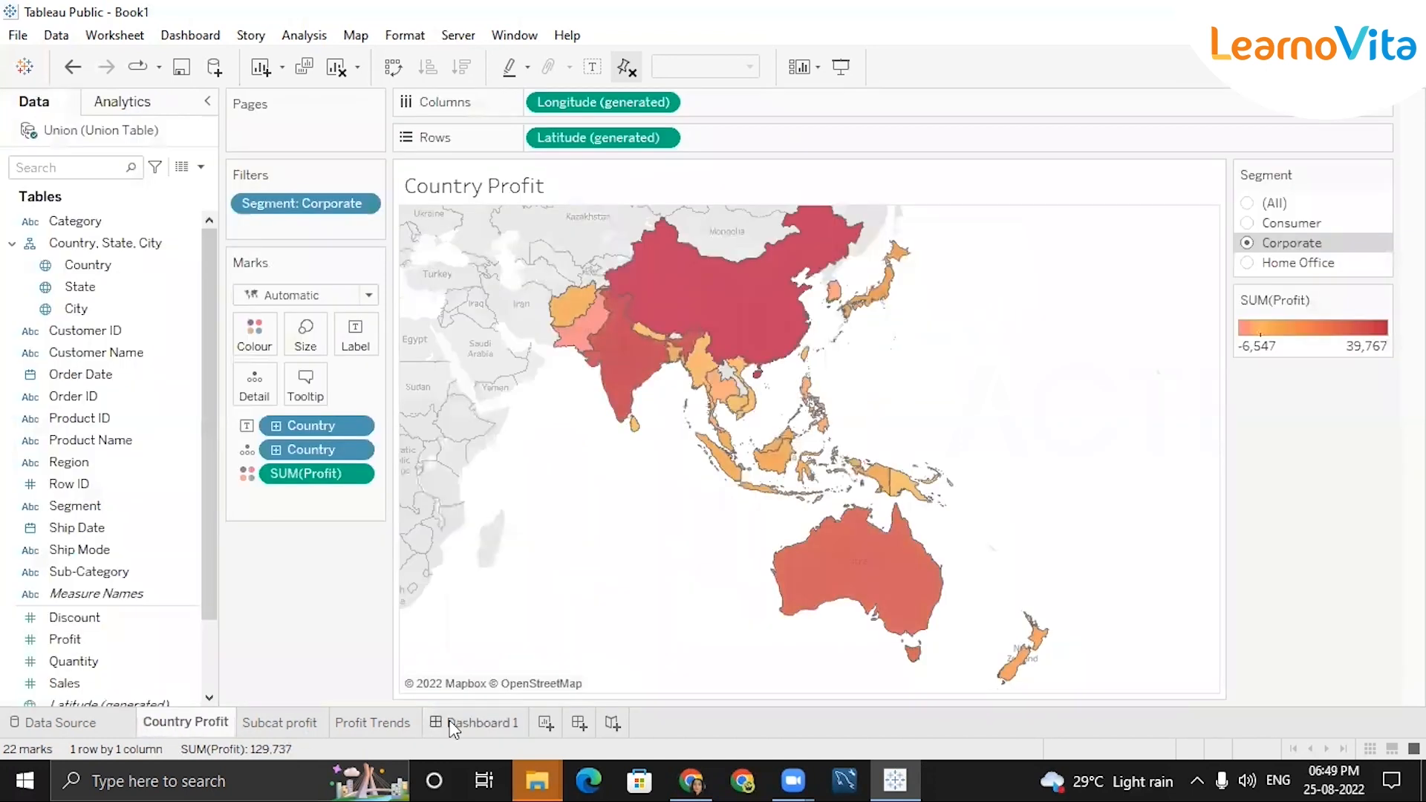
{"action": "left_click", "coordinate": [468, 722]}
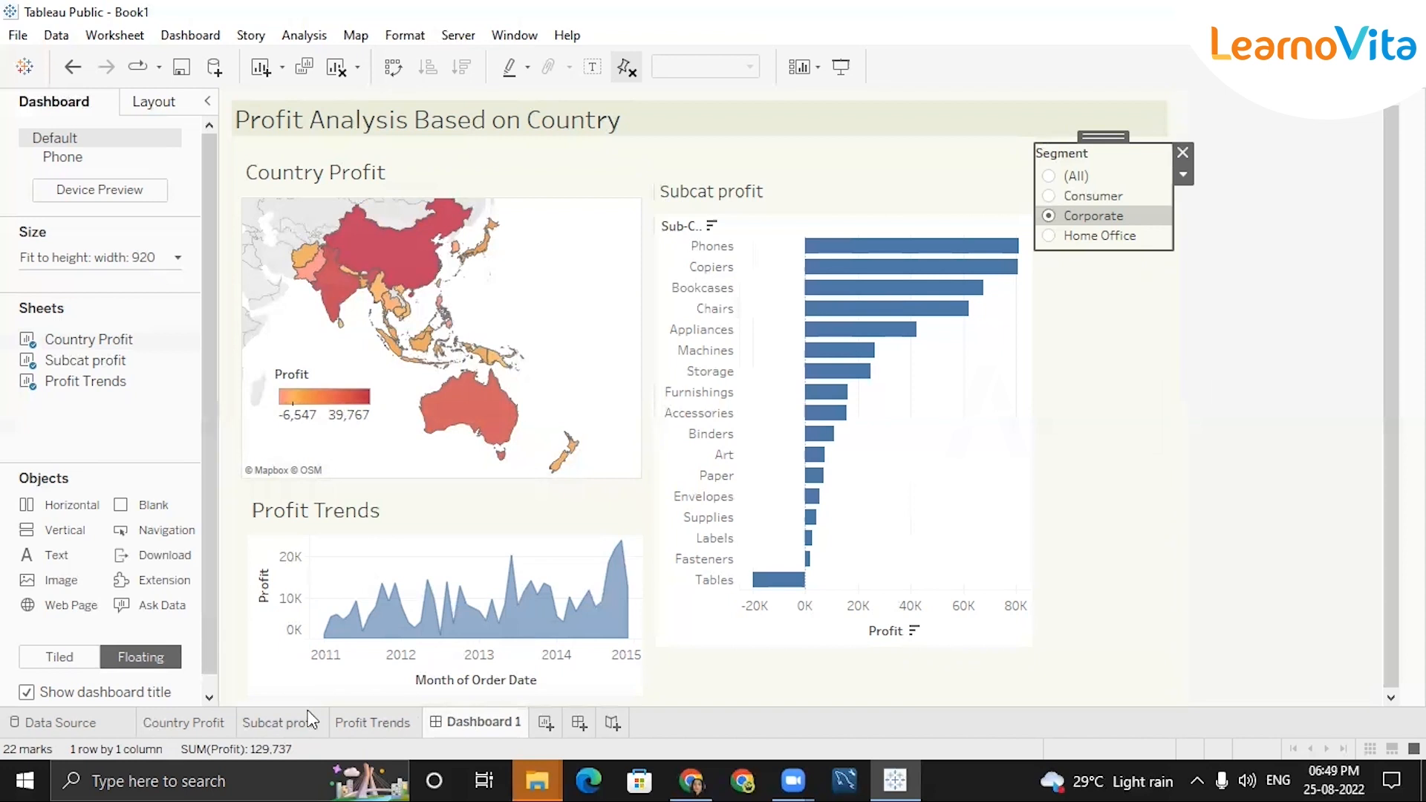
{"action": "left_click", "coordinate": [267, 720]}
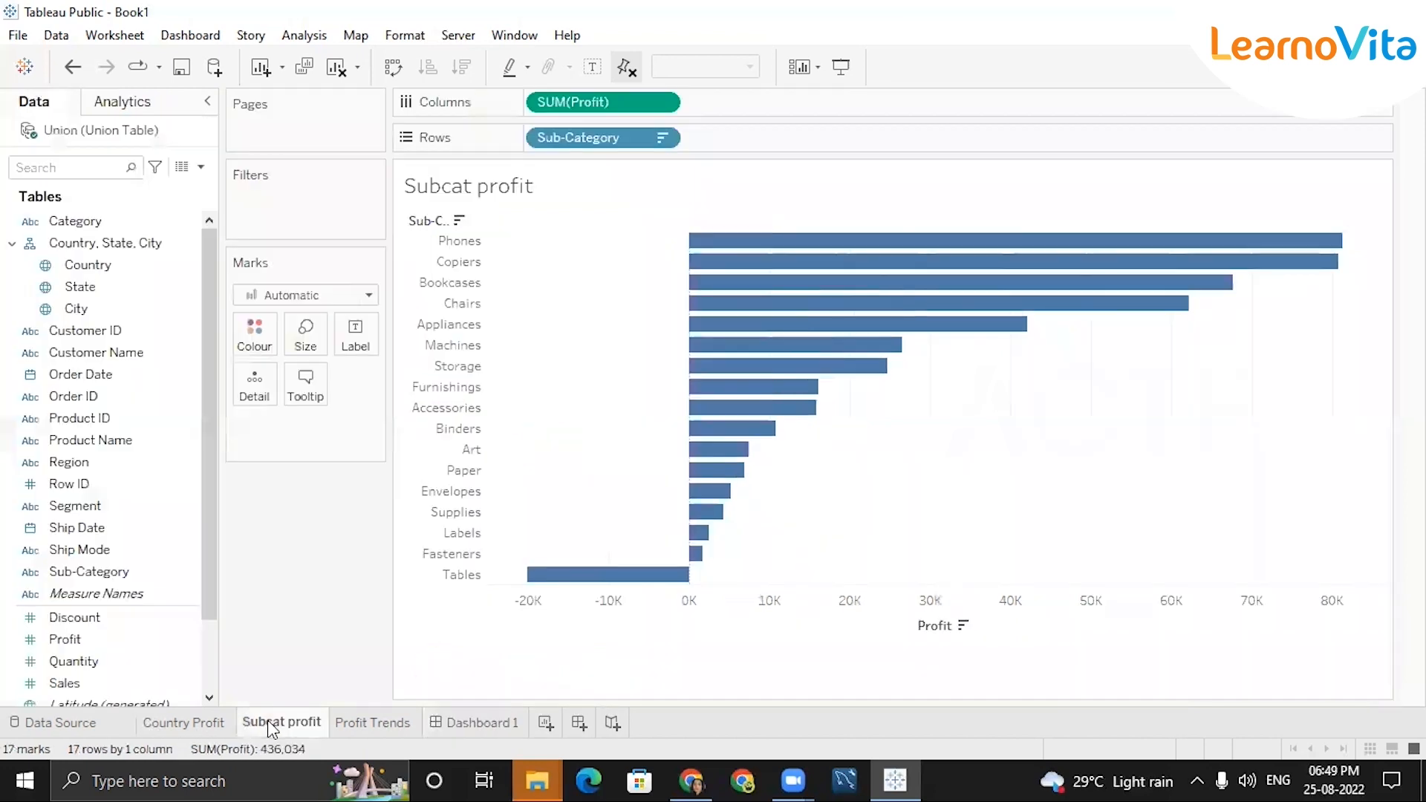
{"action": "left_click", "coordinate": [181, 722]}
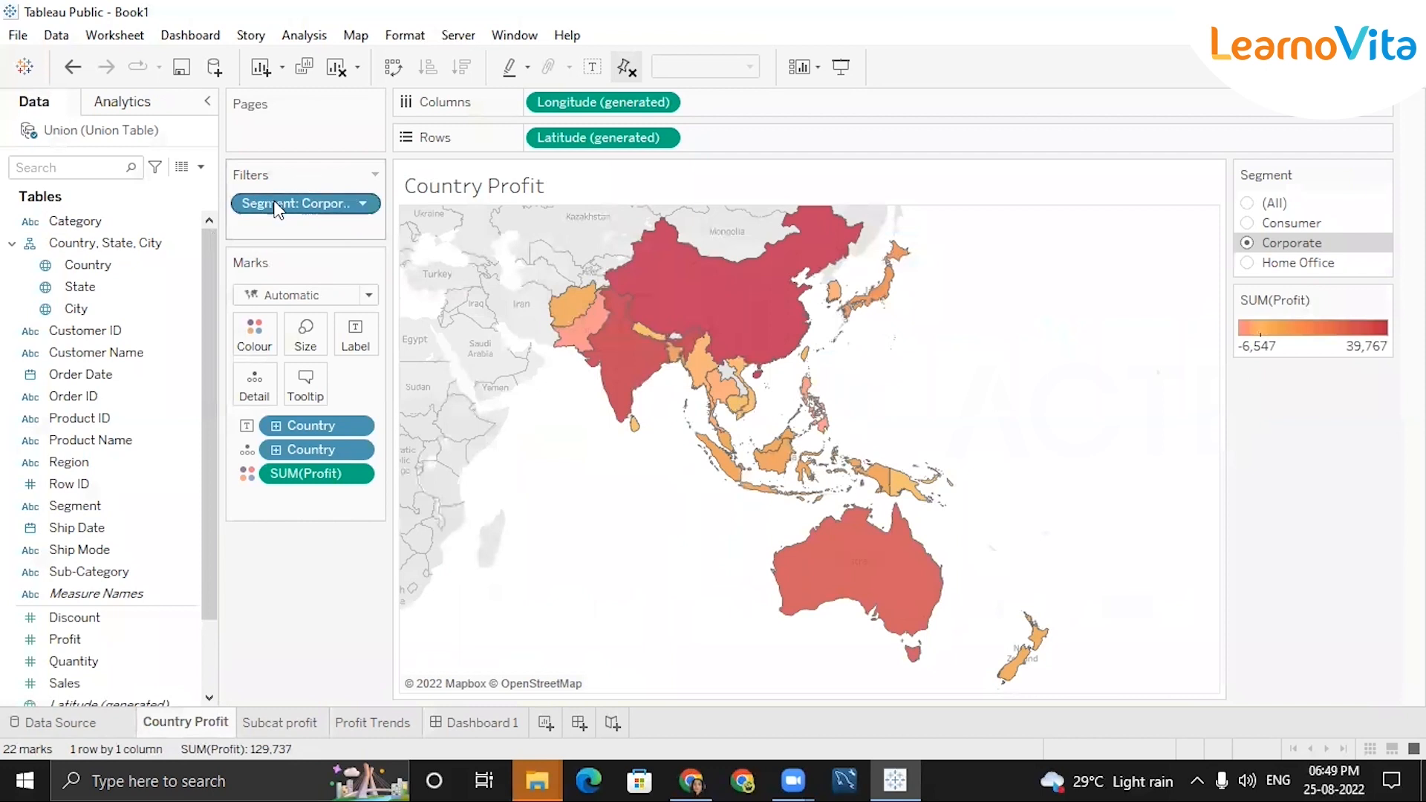
{"action": "left_click", "coordinate": [268, 728]}
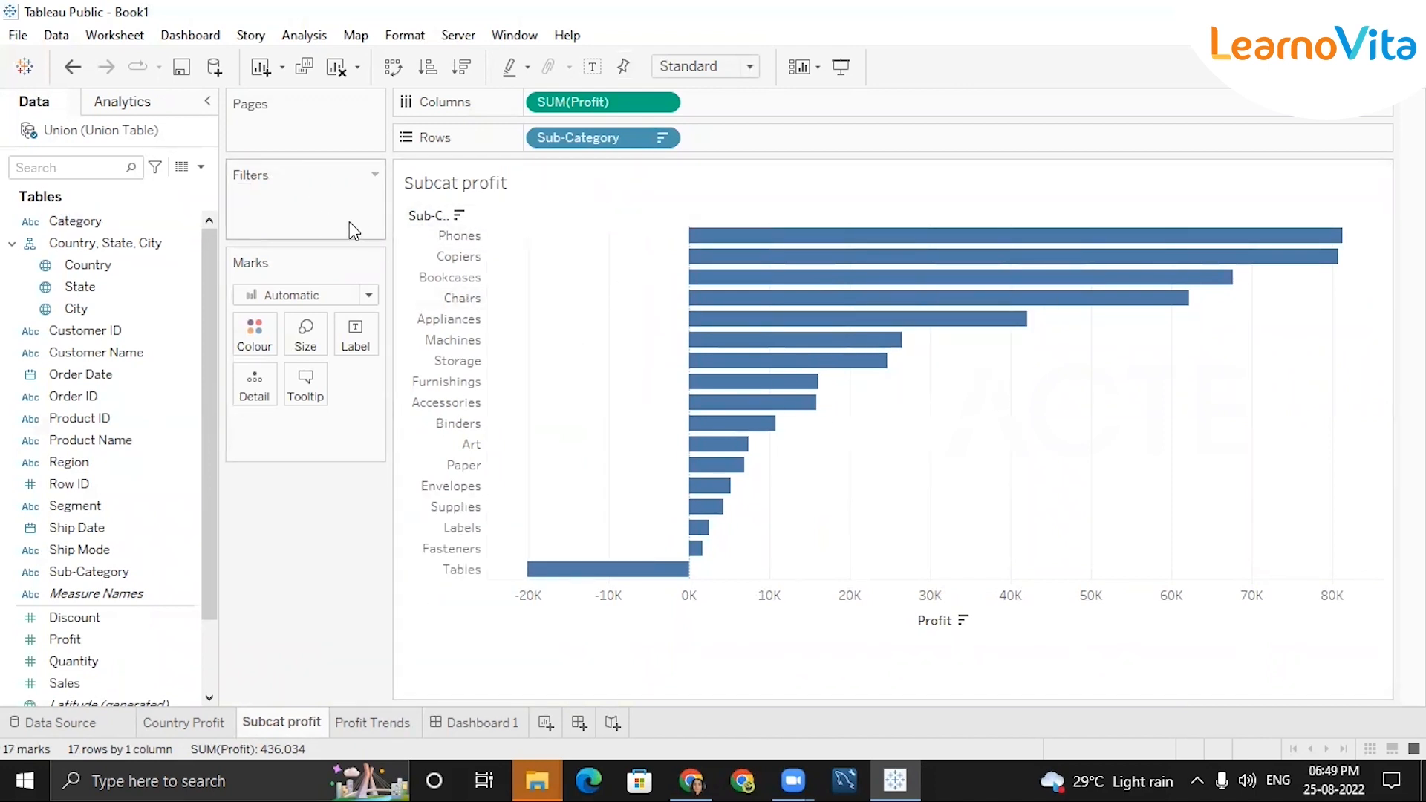
{"action": "left_click", "coordinate": [479, 723]}
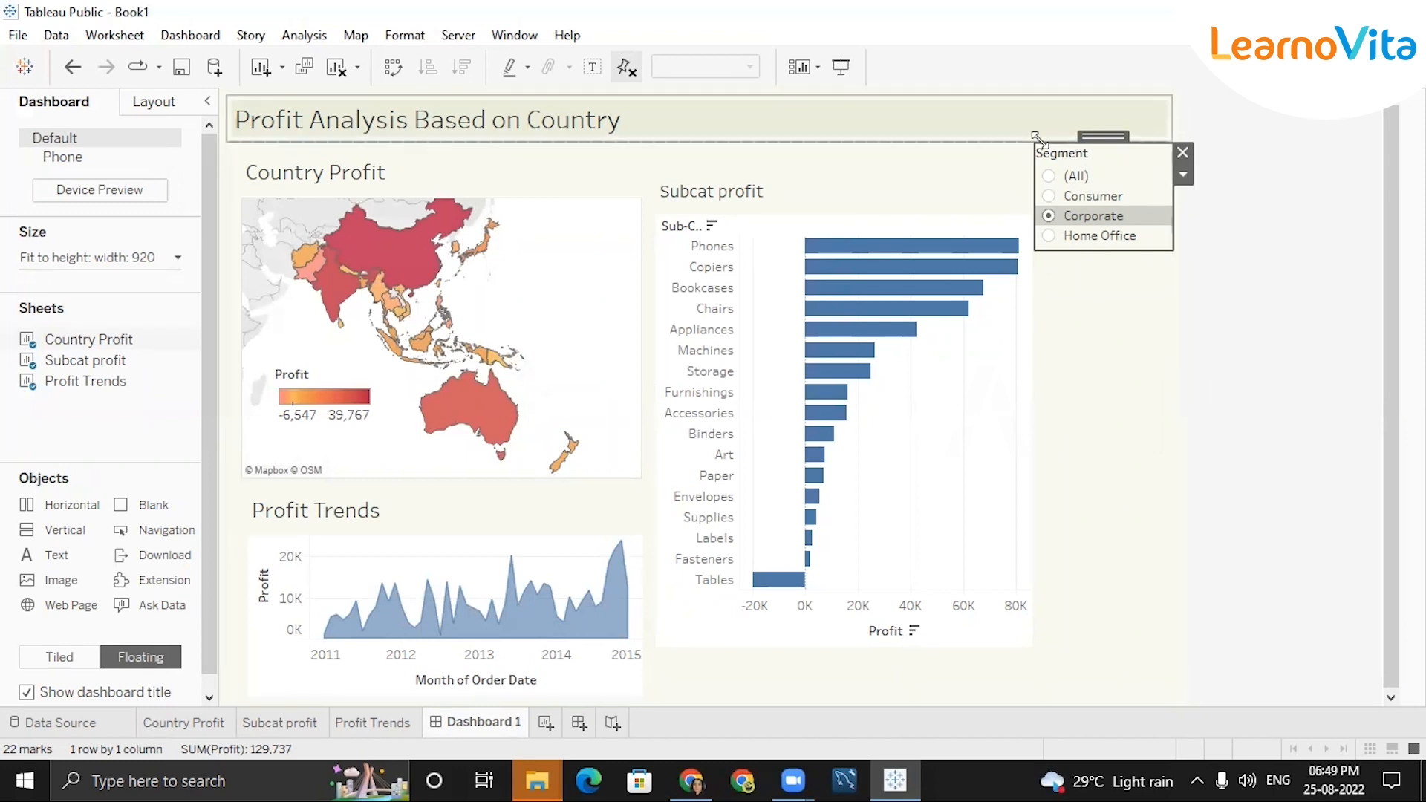
Apply the Country Profit worksheet's Segment filter to the Subcat profit and Profit Trends worksheets as well.
{"action": "left_click", "coordinate": [198, 726]}
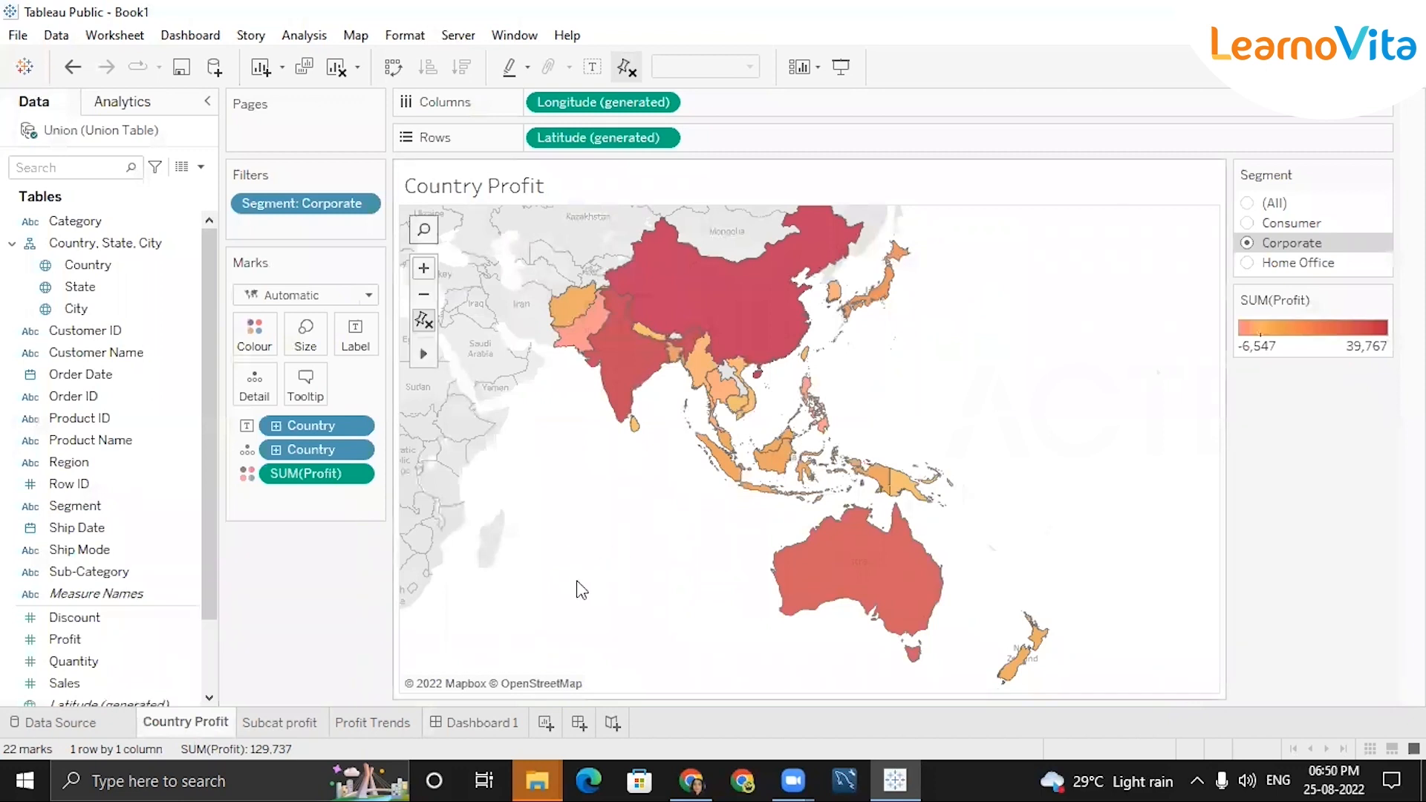
{"action": "mouse_move", "coordinate": [1371, 215]}
{"action": "left_click", "coordinate": [1383, 174]}
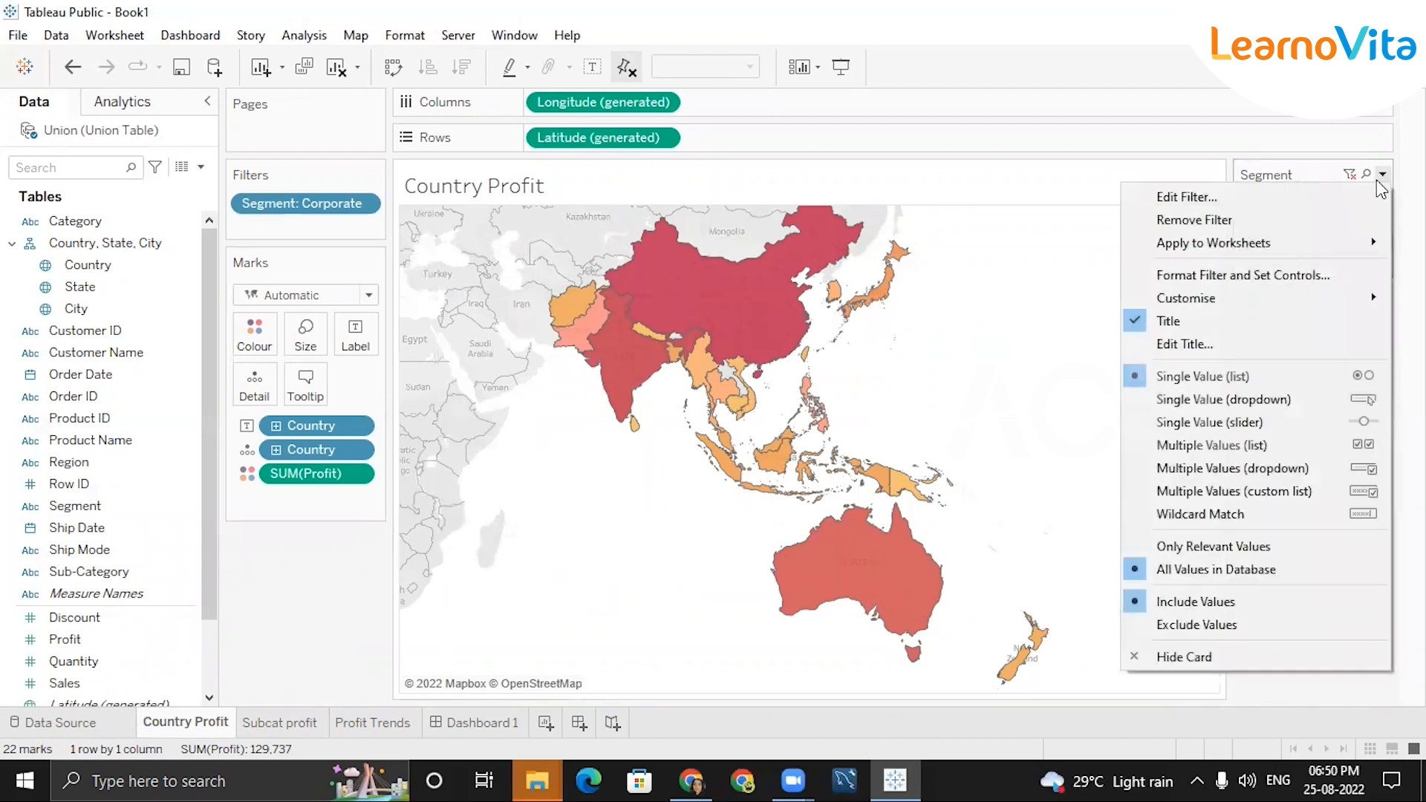
{"action": "mouse_move", "coordinate": [1300, 243]}
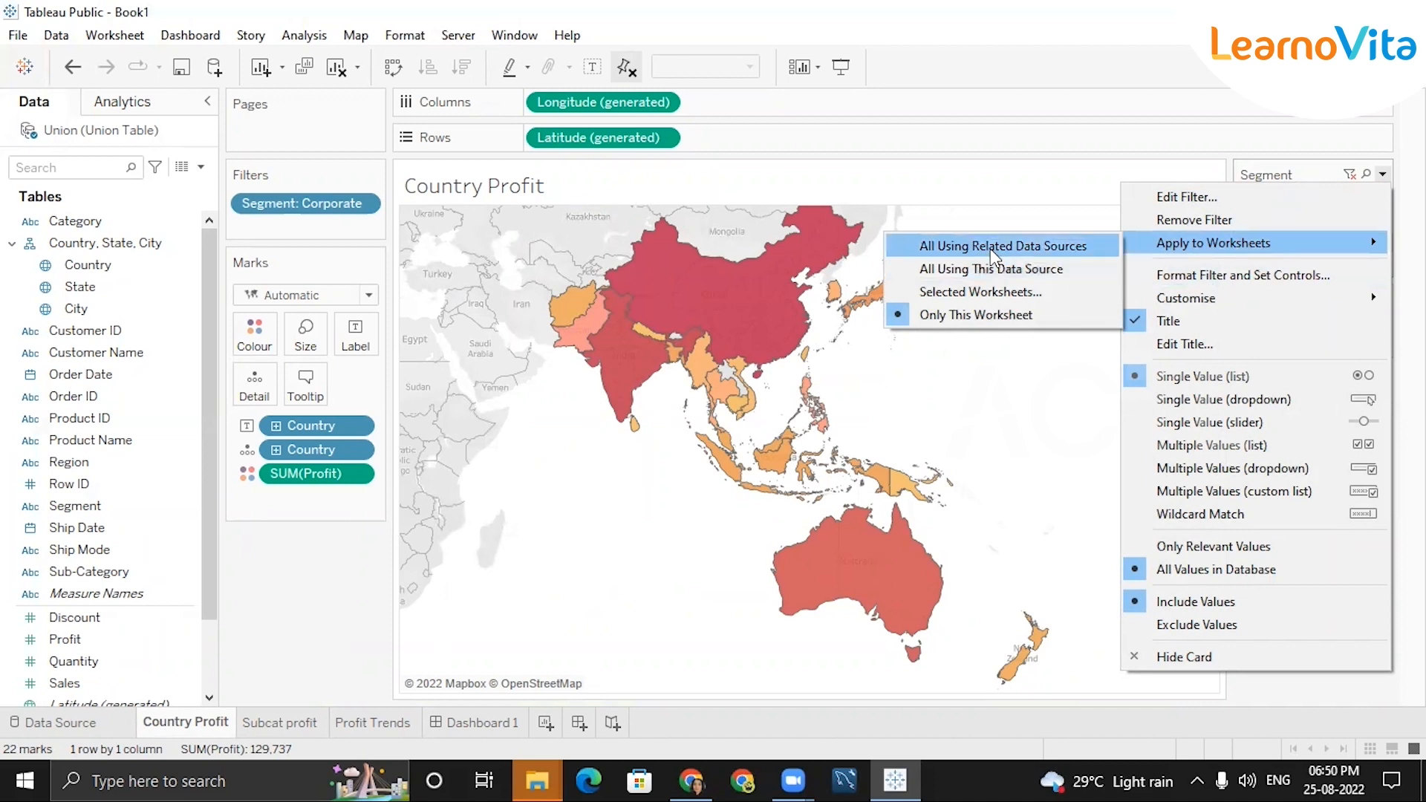
{"action": "left_click", "coordinate": [975, 300]}
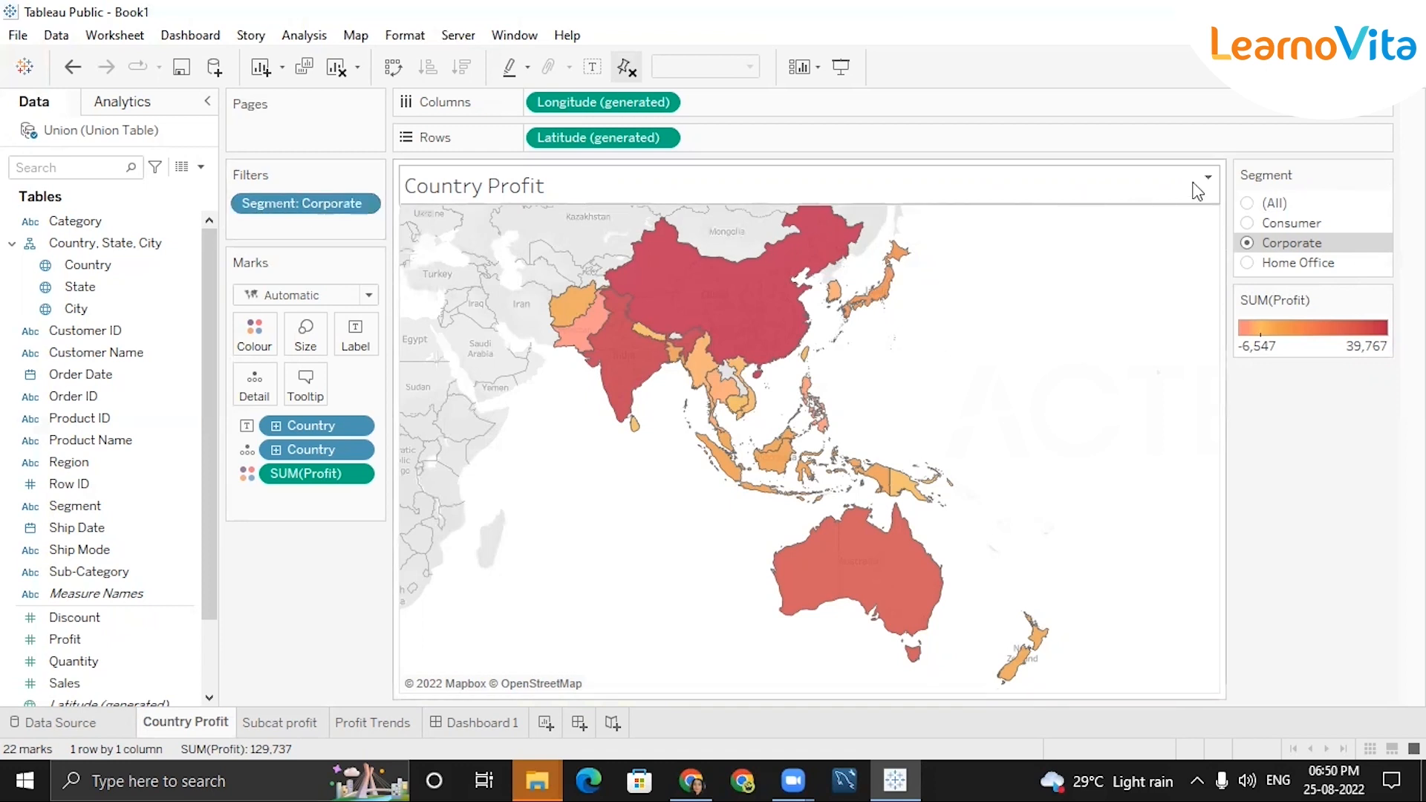
{"action": "left_click", "coordinate": [1383, 174]}
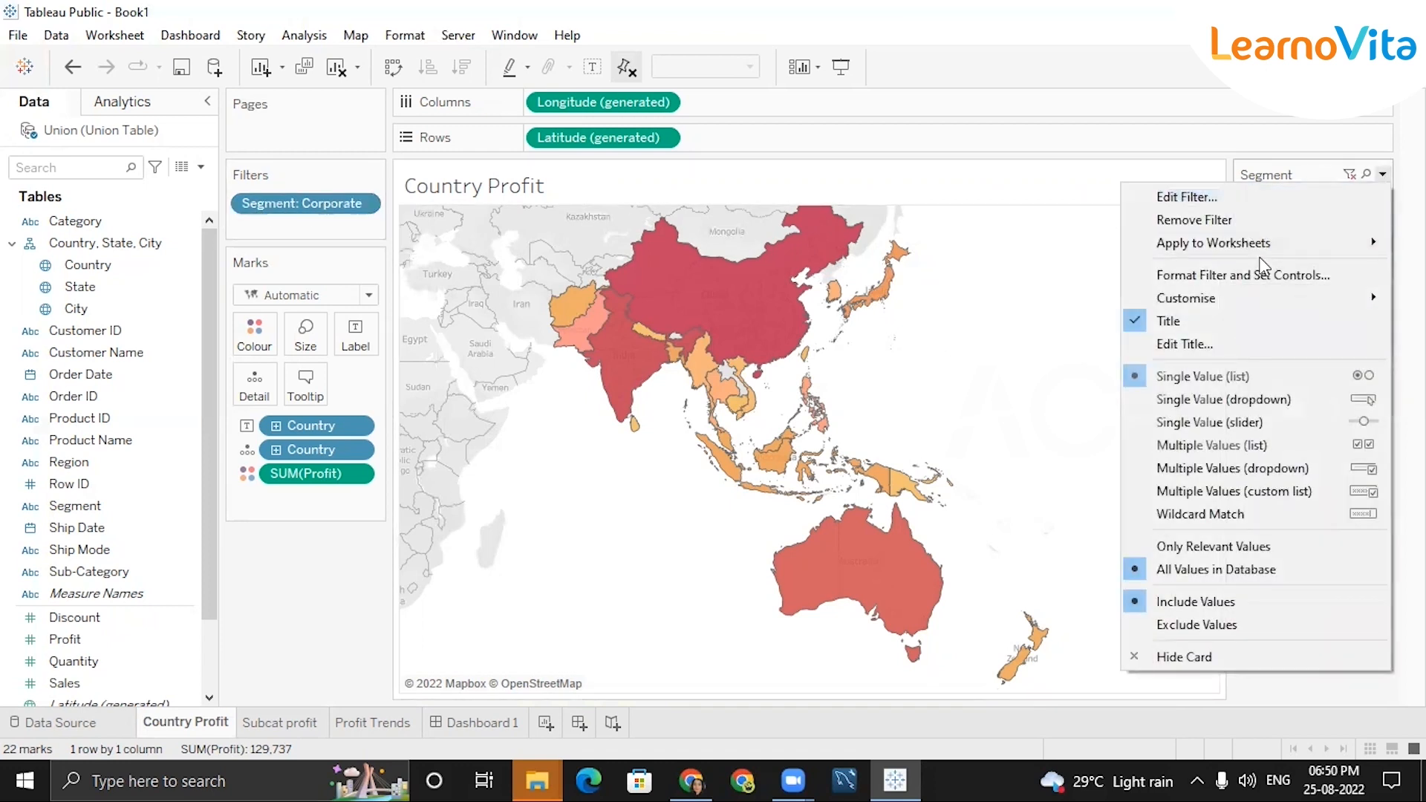
{"action": "mouse_move", "coordinate": [1257, 256]}
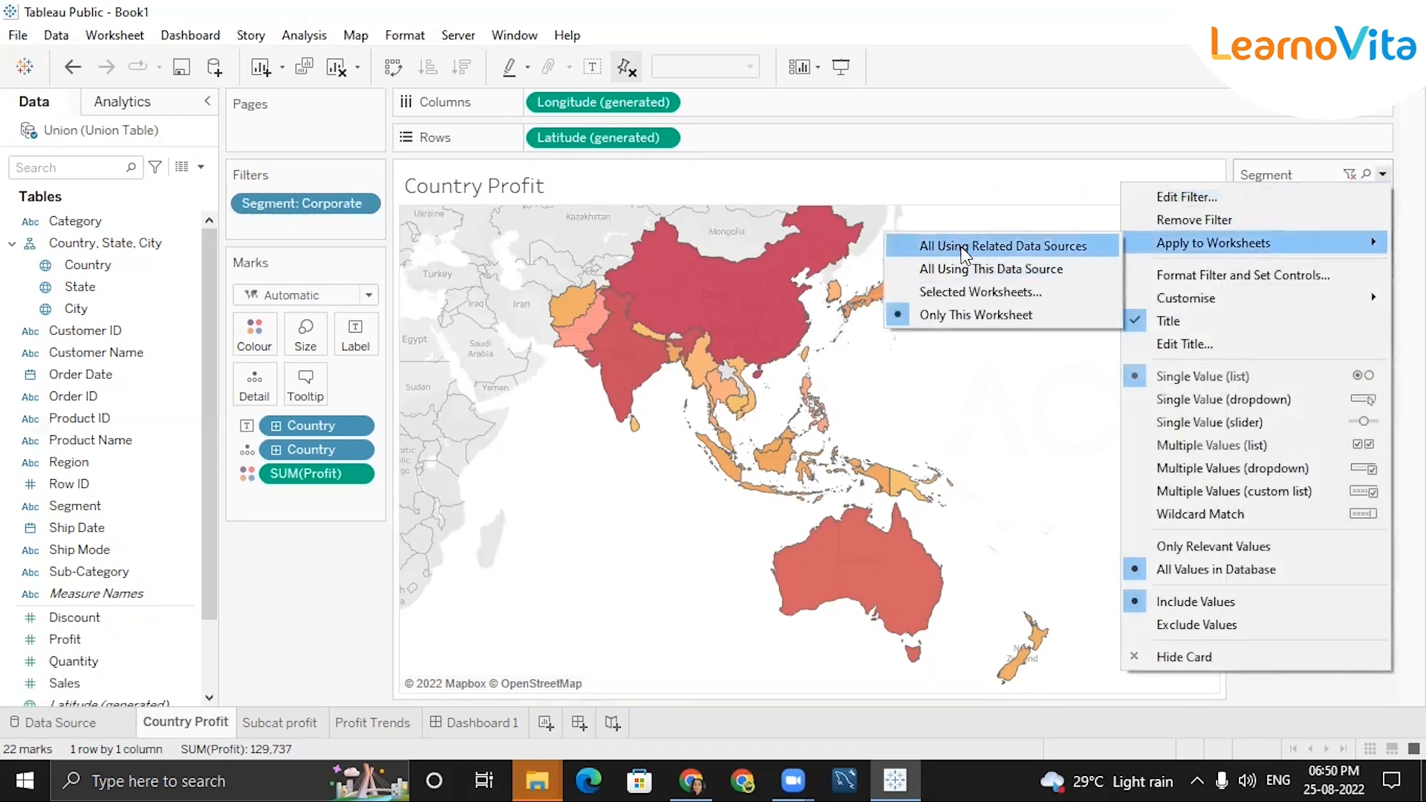
{"action": "left_click", "coordinate": [972, 272]}
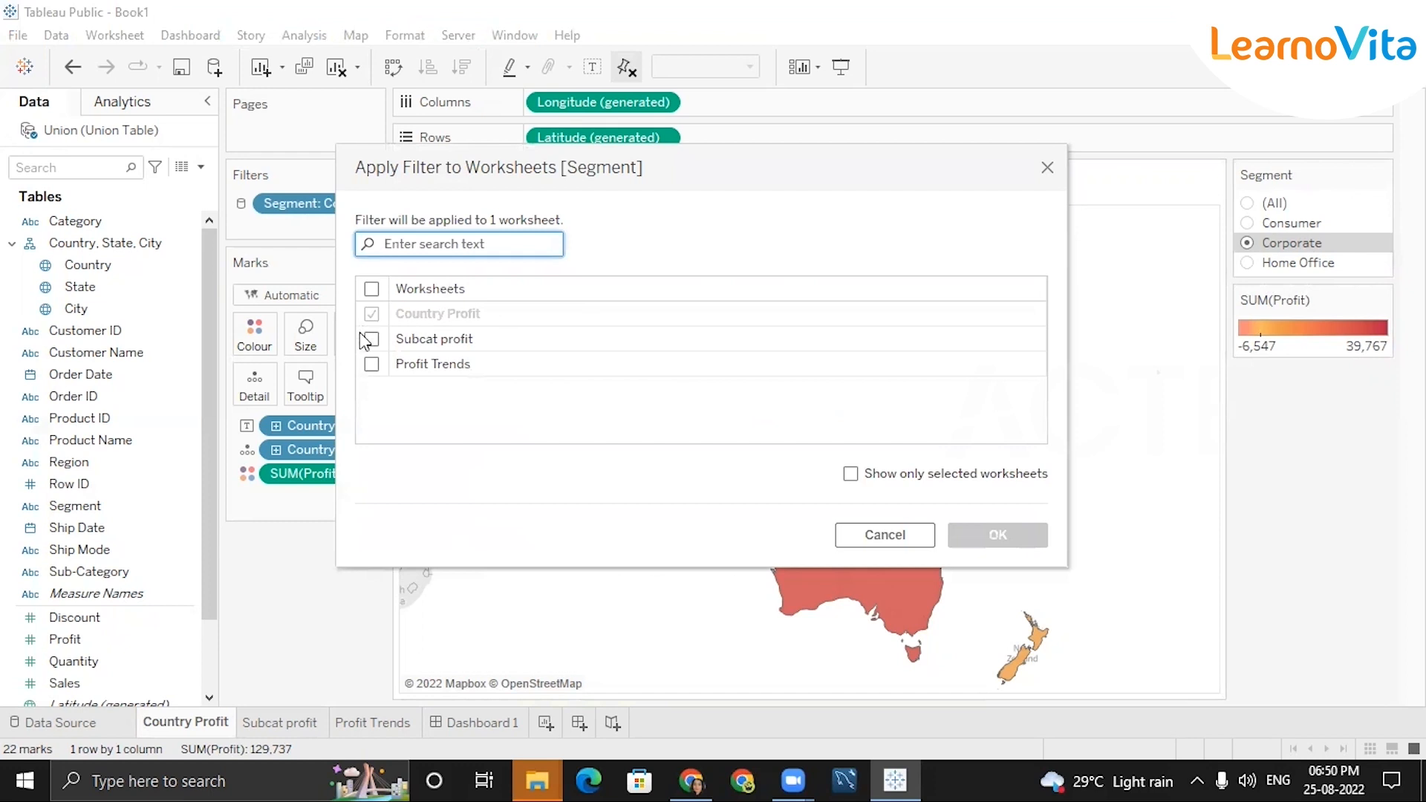
{"action": "left_click", "coordinate": [372, 341]}
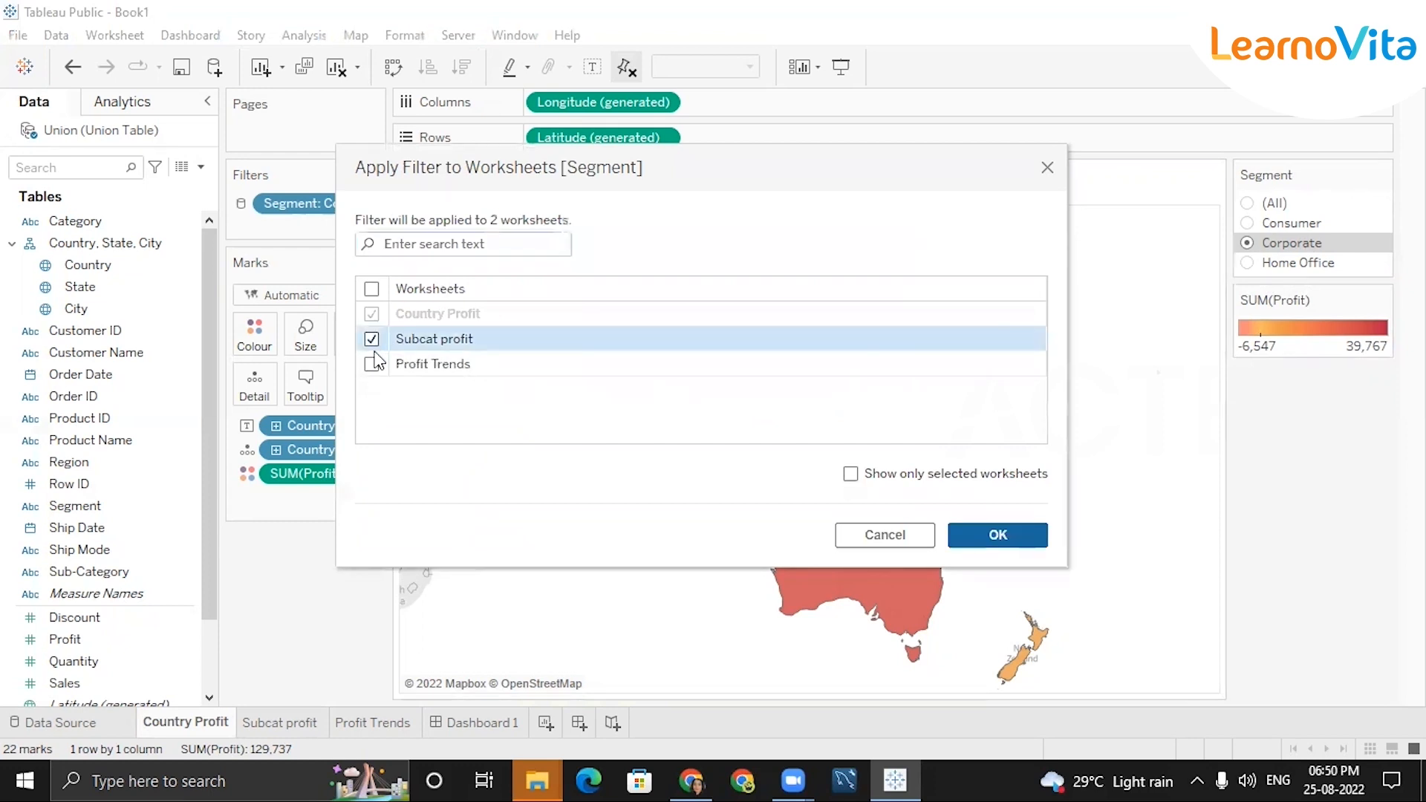
{"action": "left_click", "coordinate": [372, 364]}
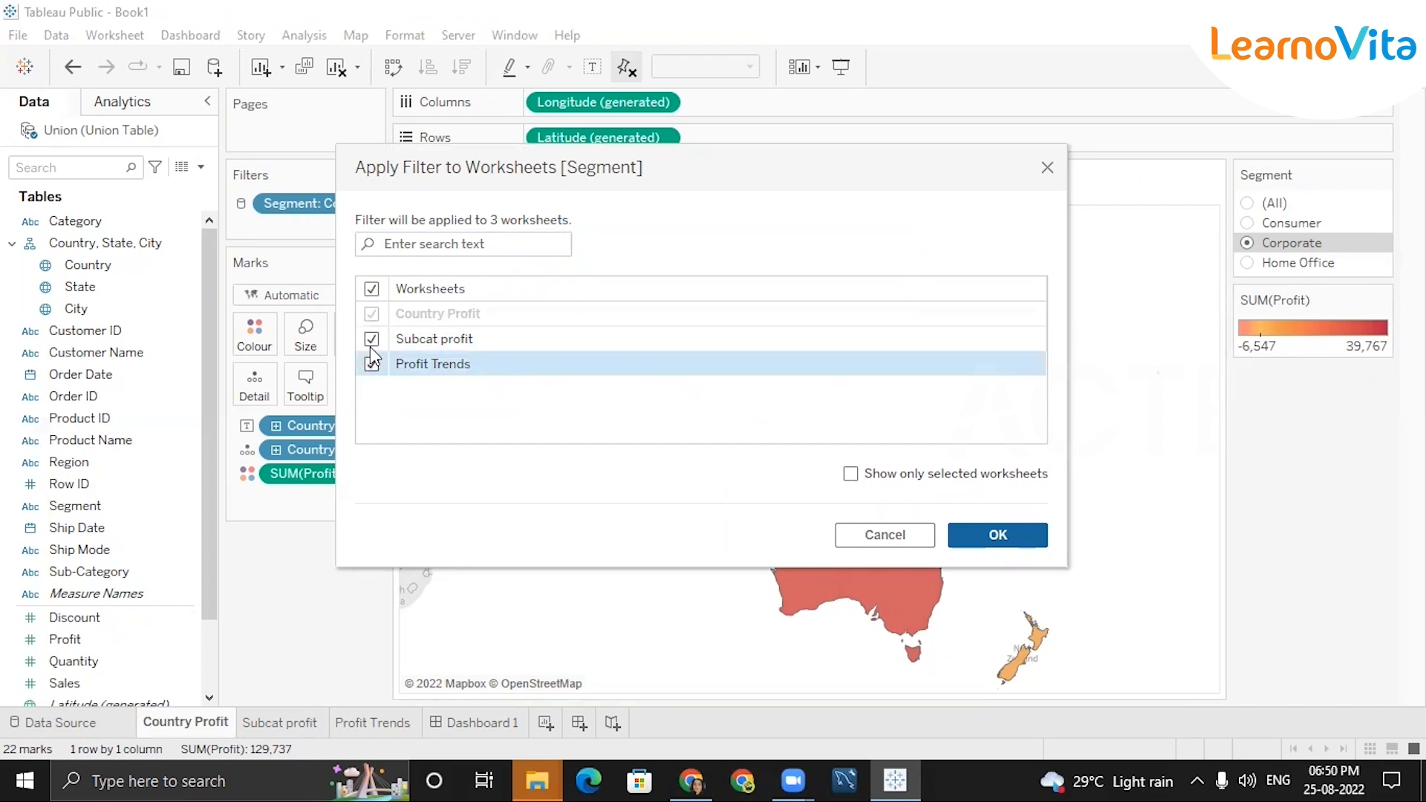
{"action": "left_click", "coordinate": [995, 536]}
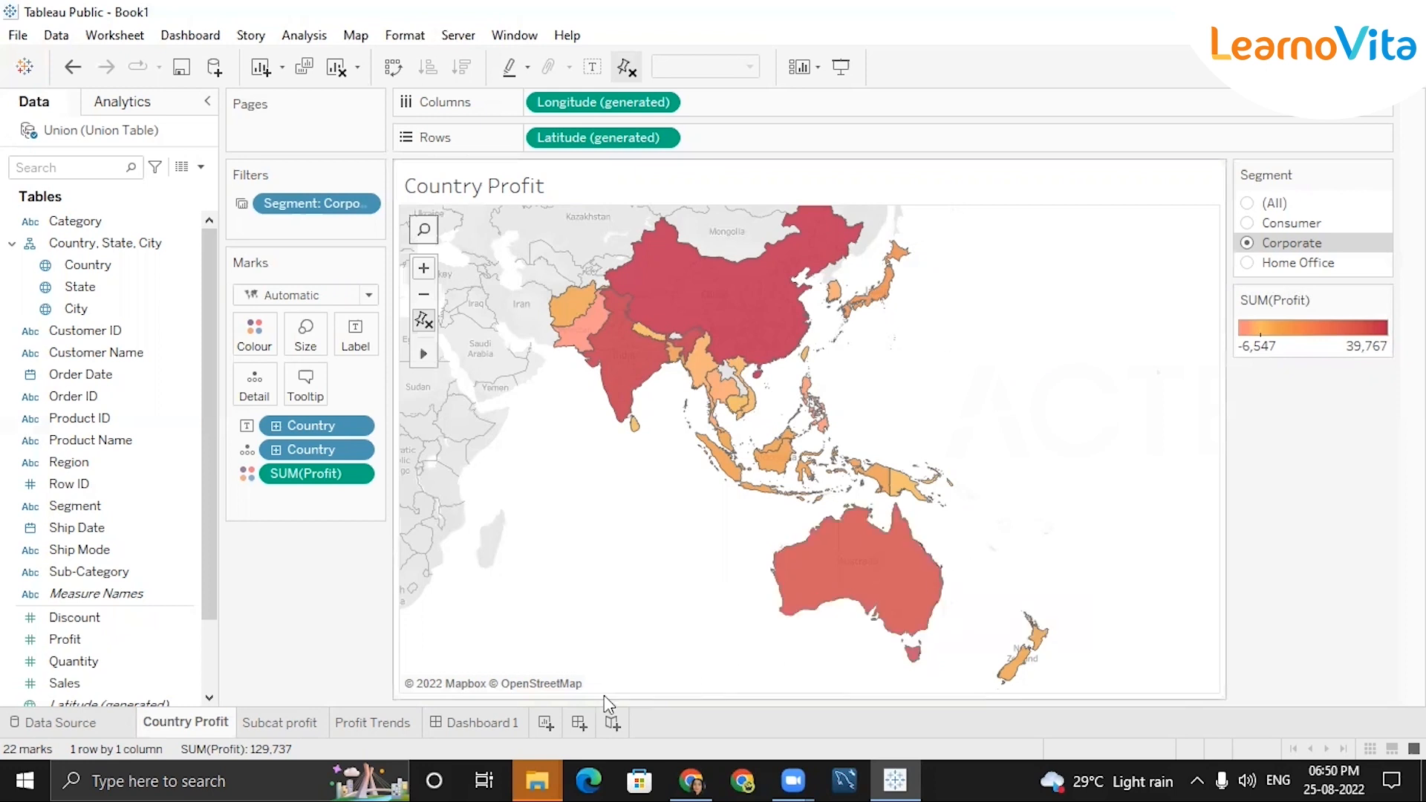
Test the shared Segment filter on Dashboard 1's three charts with the Consumer, Home Office and Corporate segments.
{"action": "left_click", "coordinate": [523, 720]}
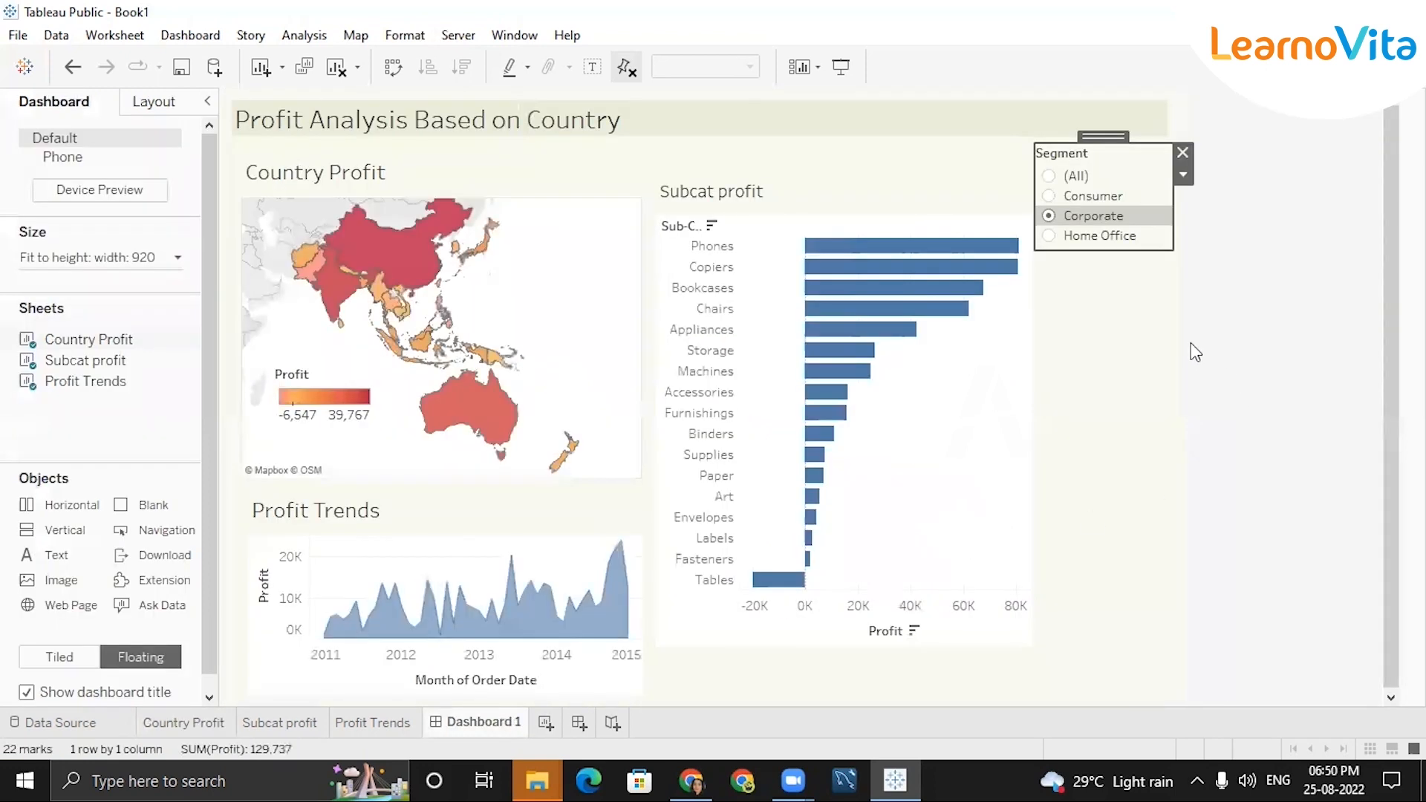
{"action": "left_click", "coordinate": [1049, 197]}
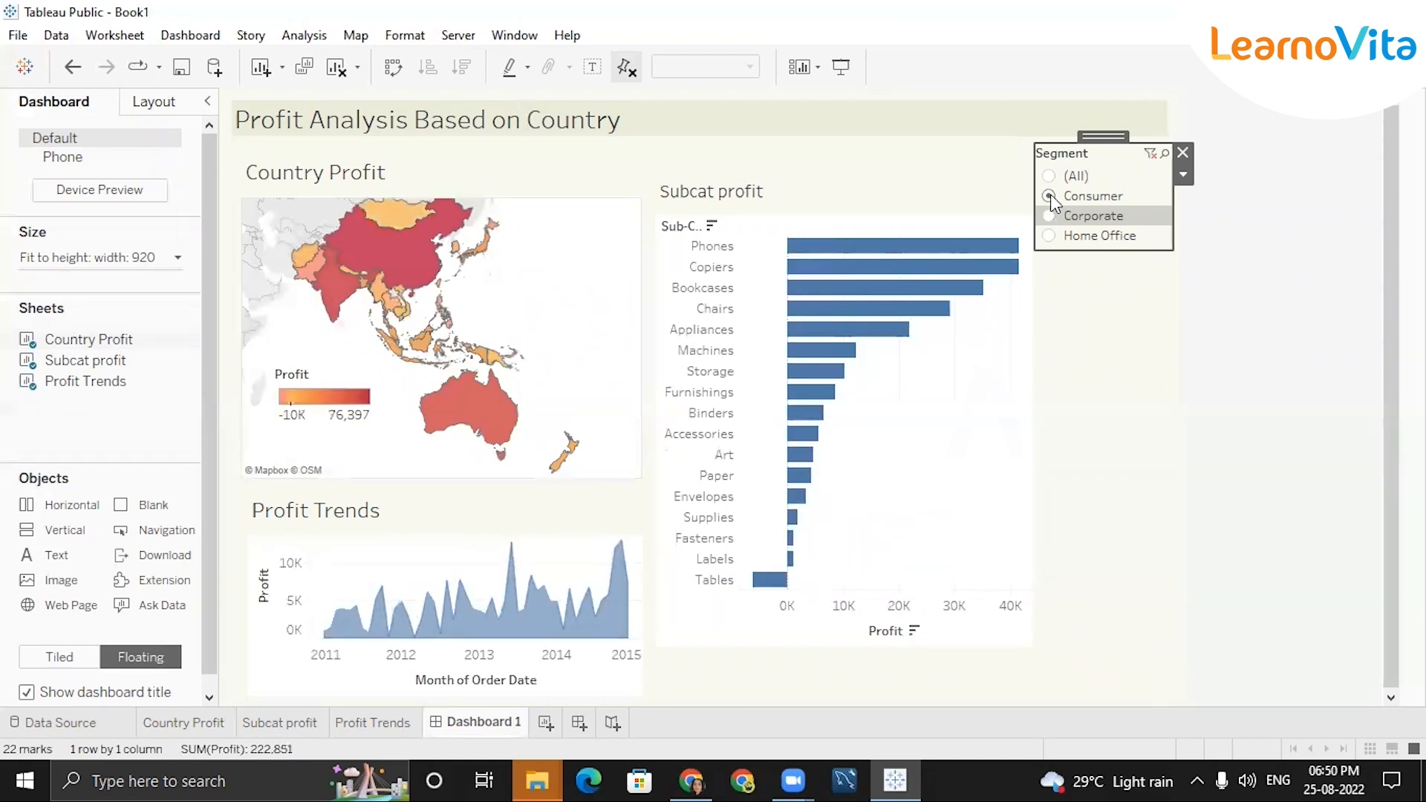
{"action": "left_click", "coordinate": [1049, 237]}
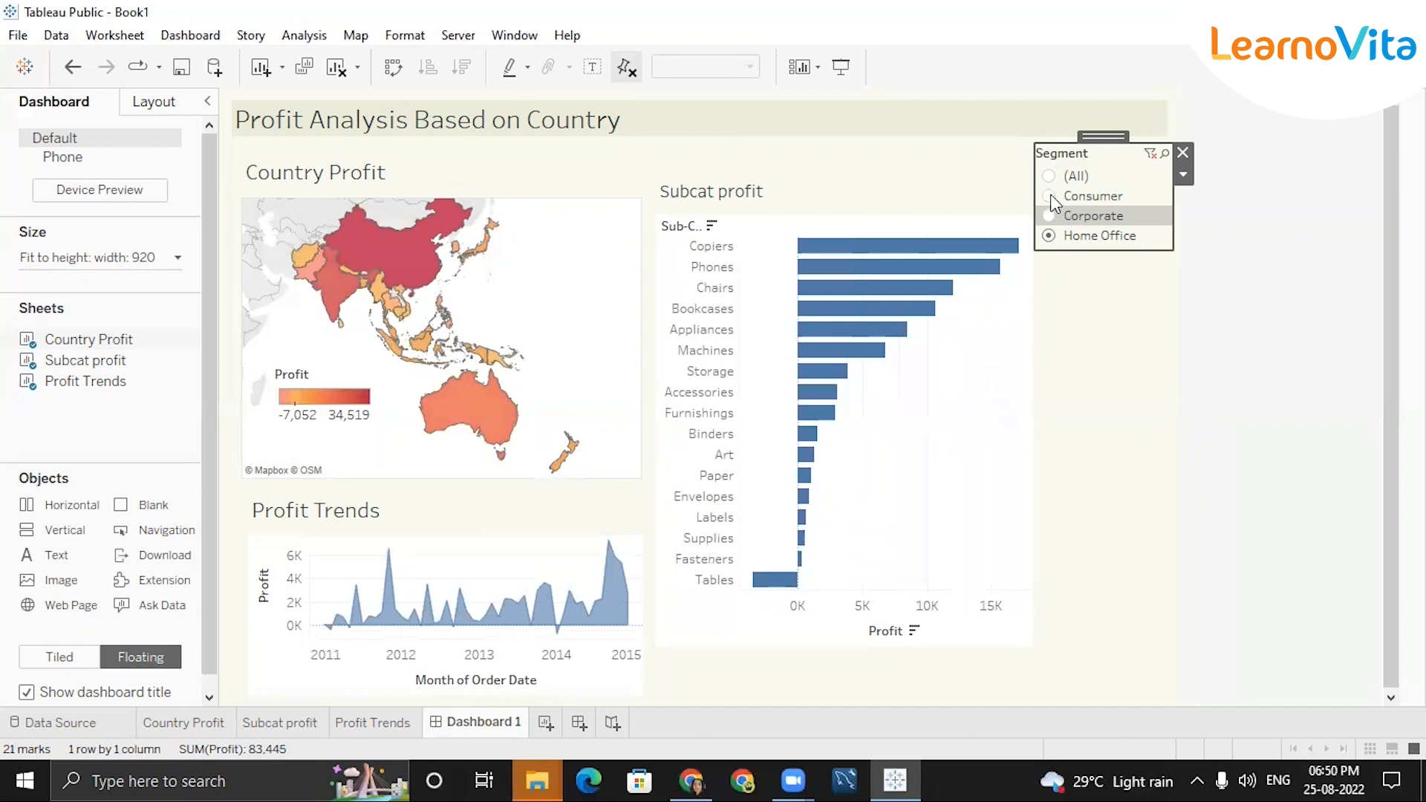
{"action": "left_click", "coordinate": [1052, 213]}
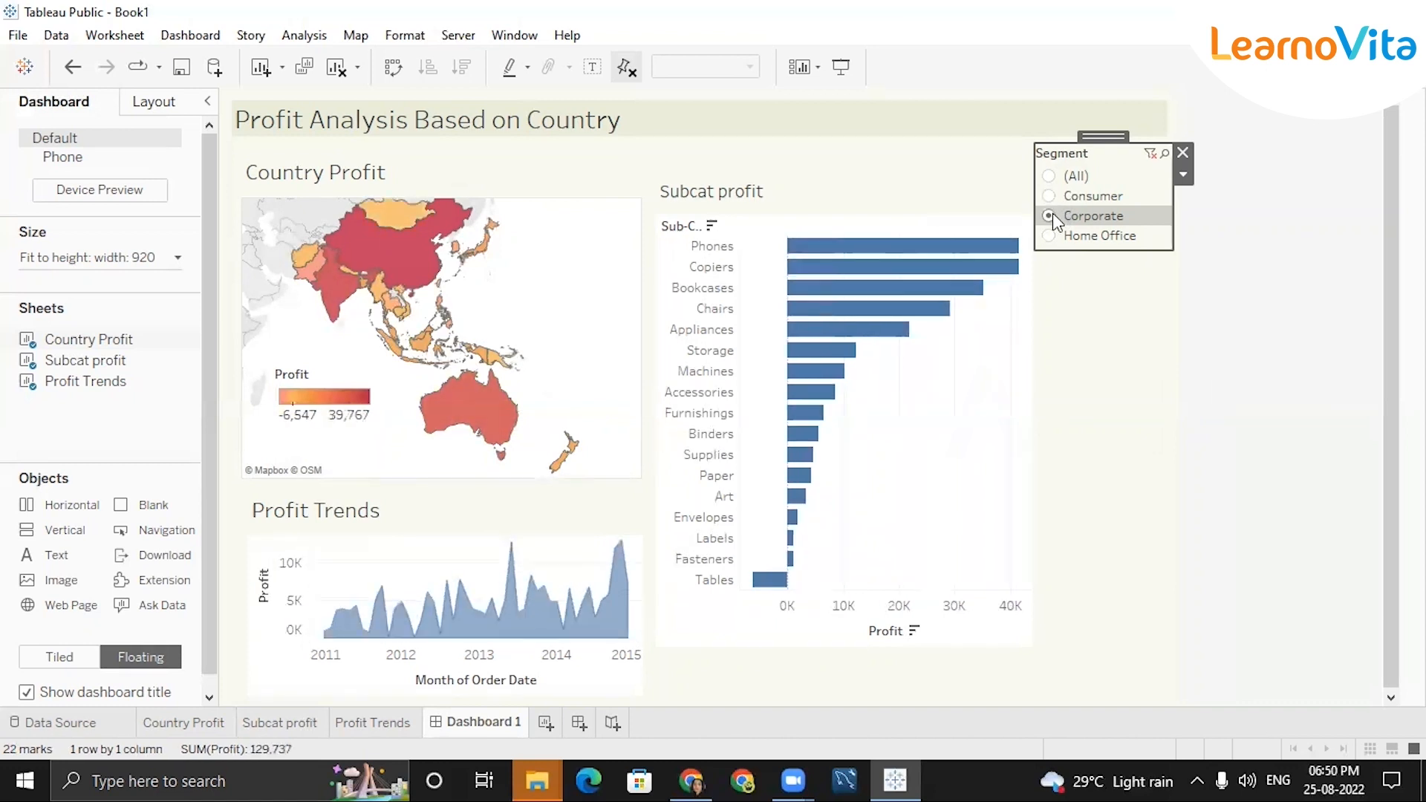
{"action": "left_click", "coordinate": [1049, 236]}
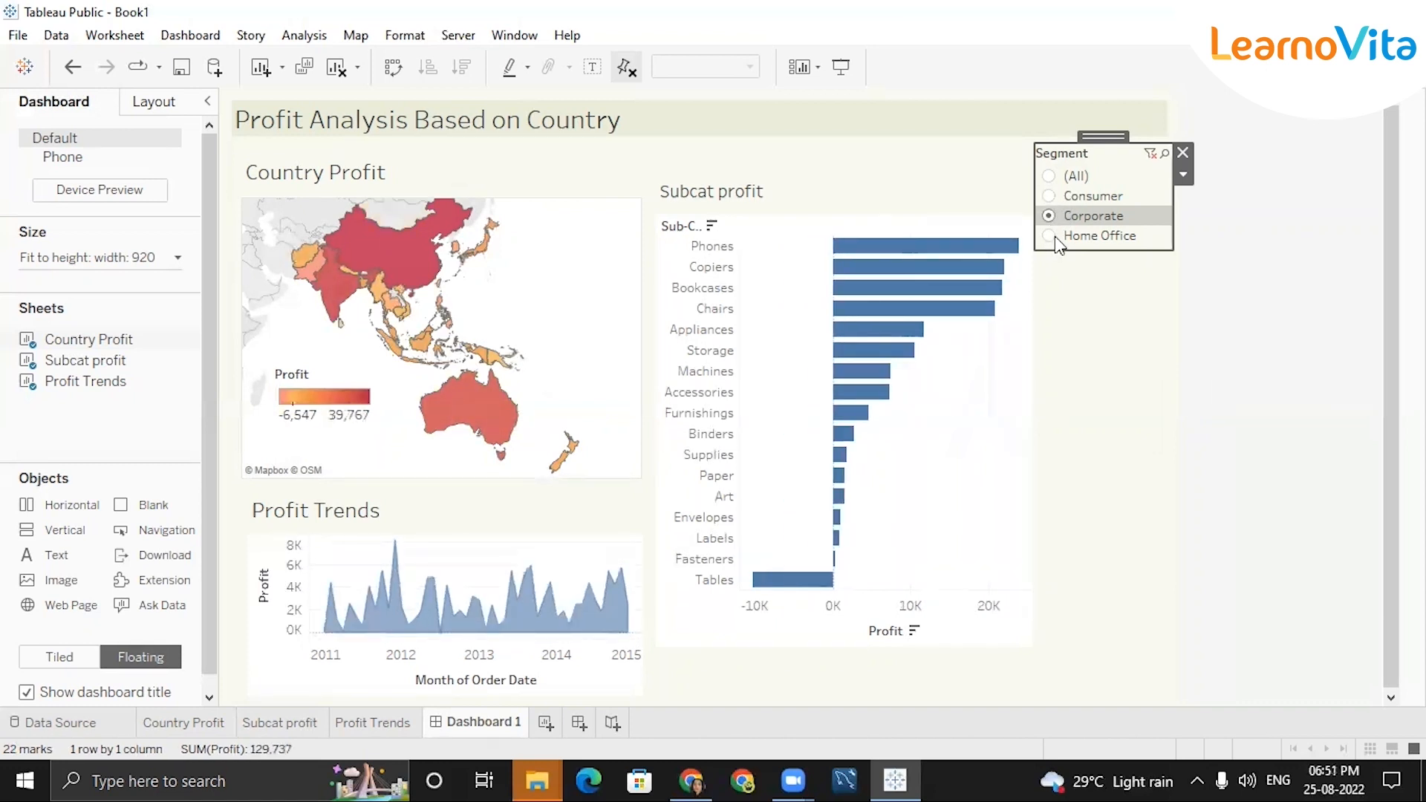
Compare the dashboard's charts for the Home Office, Consumer and Corporate segments, ending on Corporate, and check India's profit on the map.
{"action": "left_click", "coordinate": [1120, 299]}
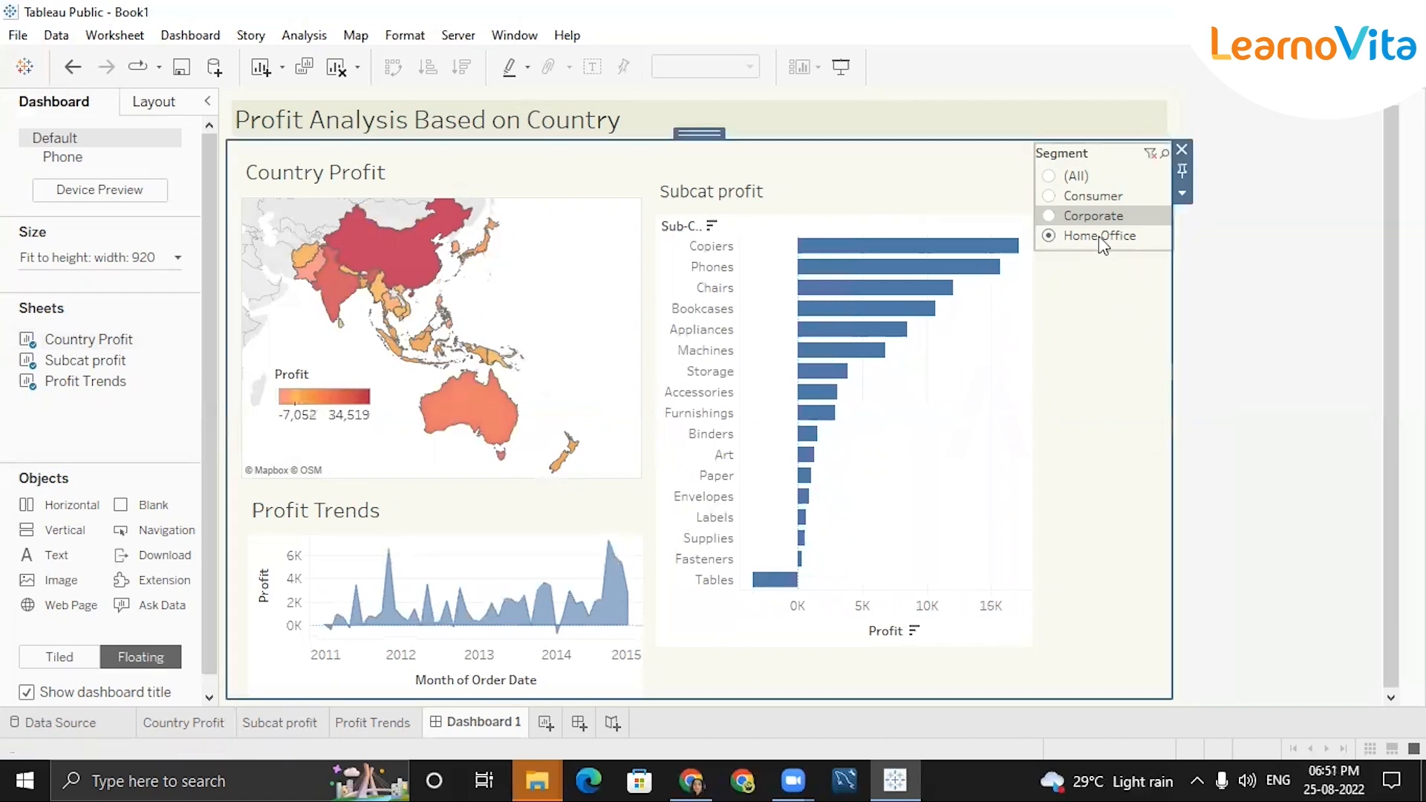
{"action": "left_click", "coordinate": [1049, 199]}
{"action": "left_click", "coordinate": [1049, 217]}
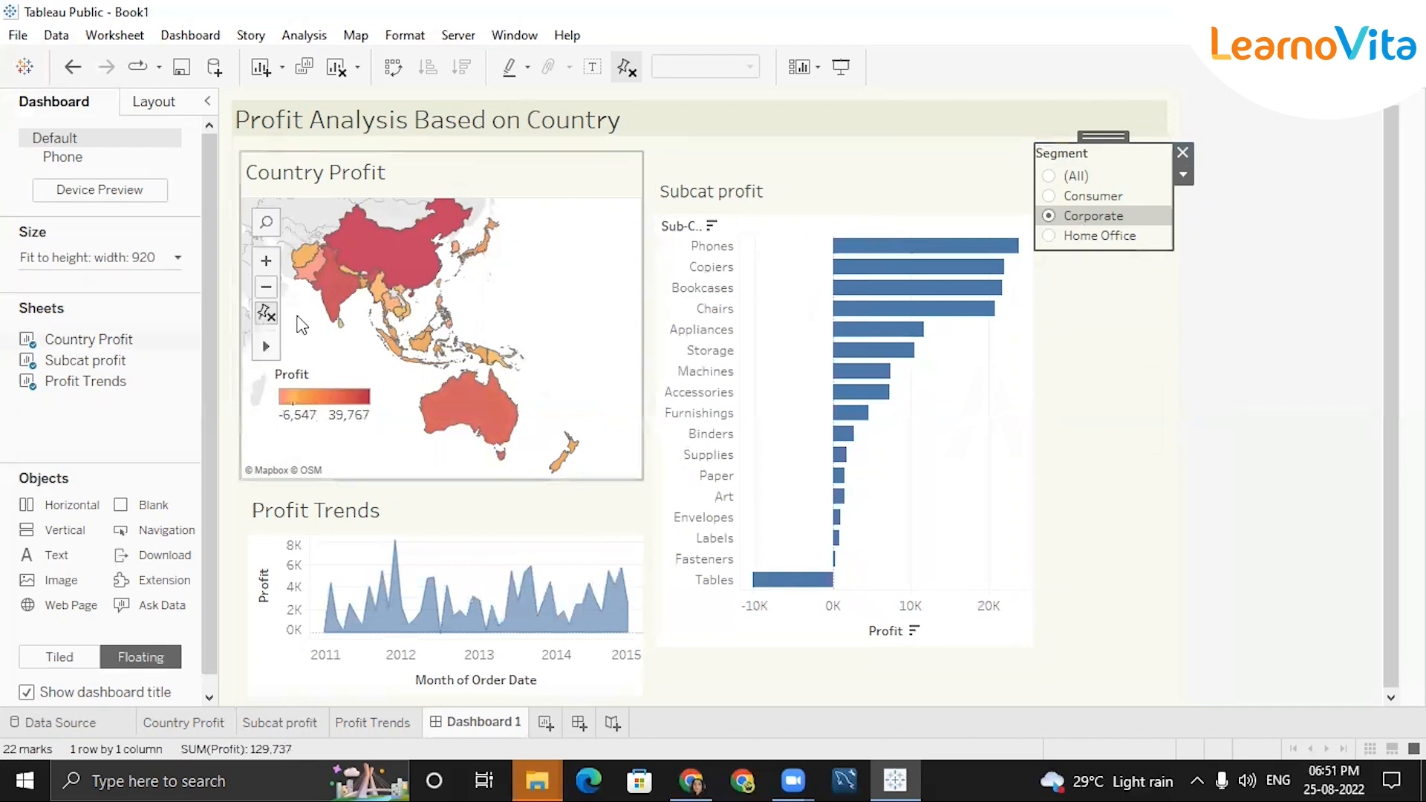
{"action": "mouse_move", "coordinate": [303, 282]}
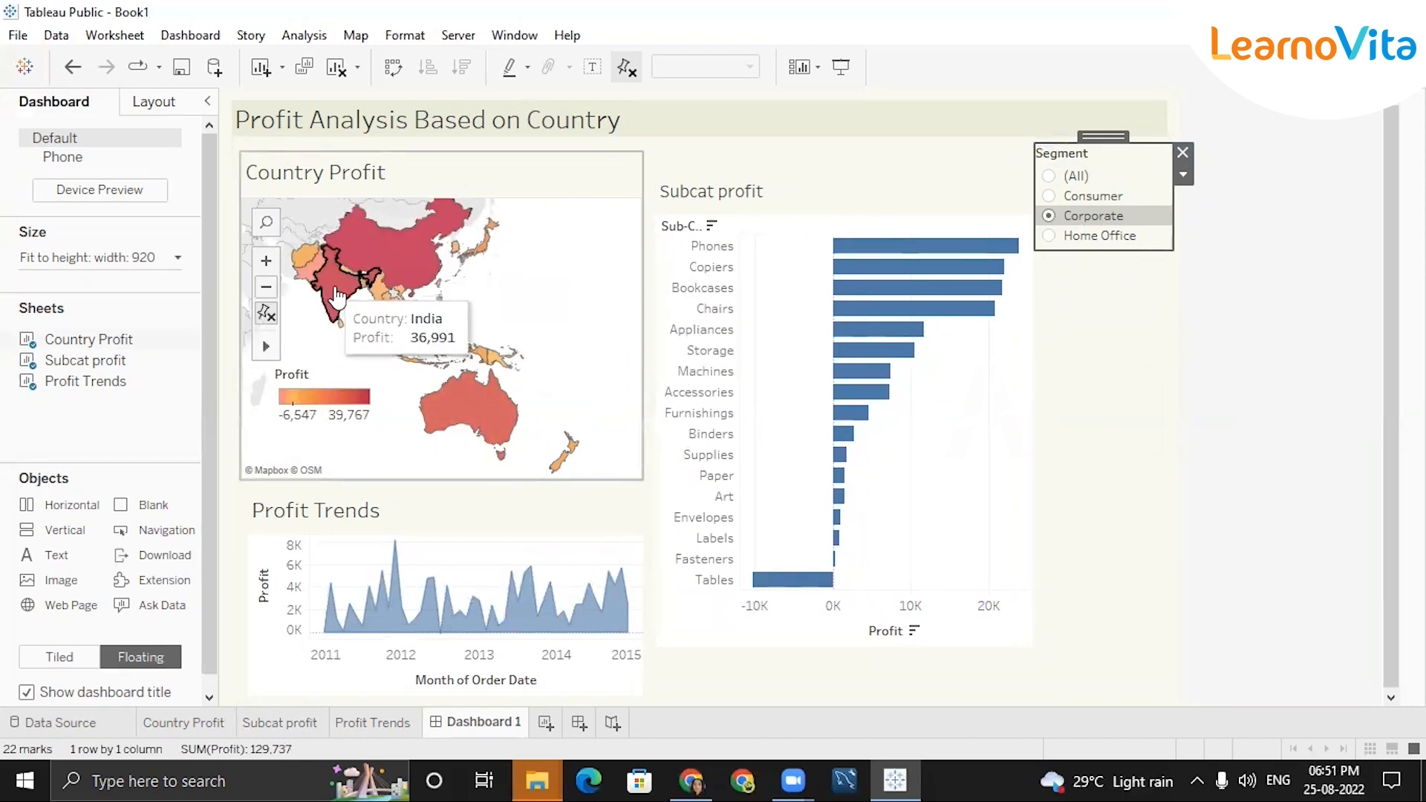
{"action": "mouse_move", "coordinate": [842, 390]}
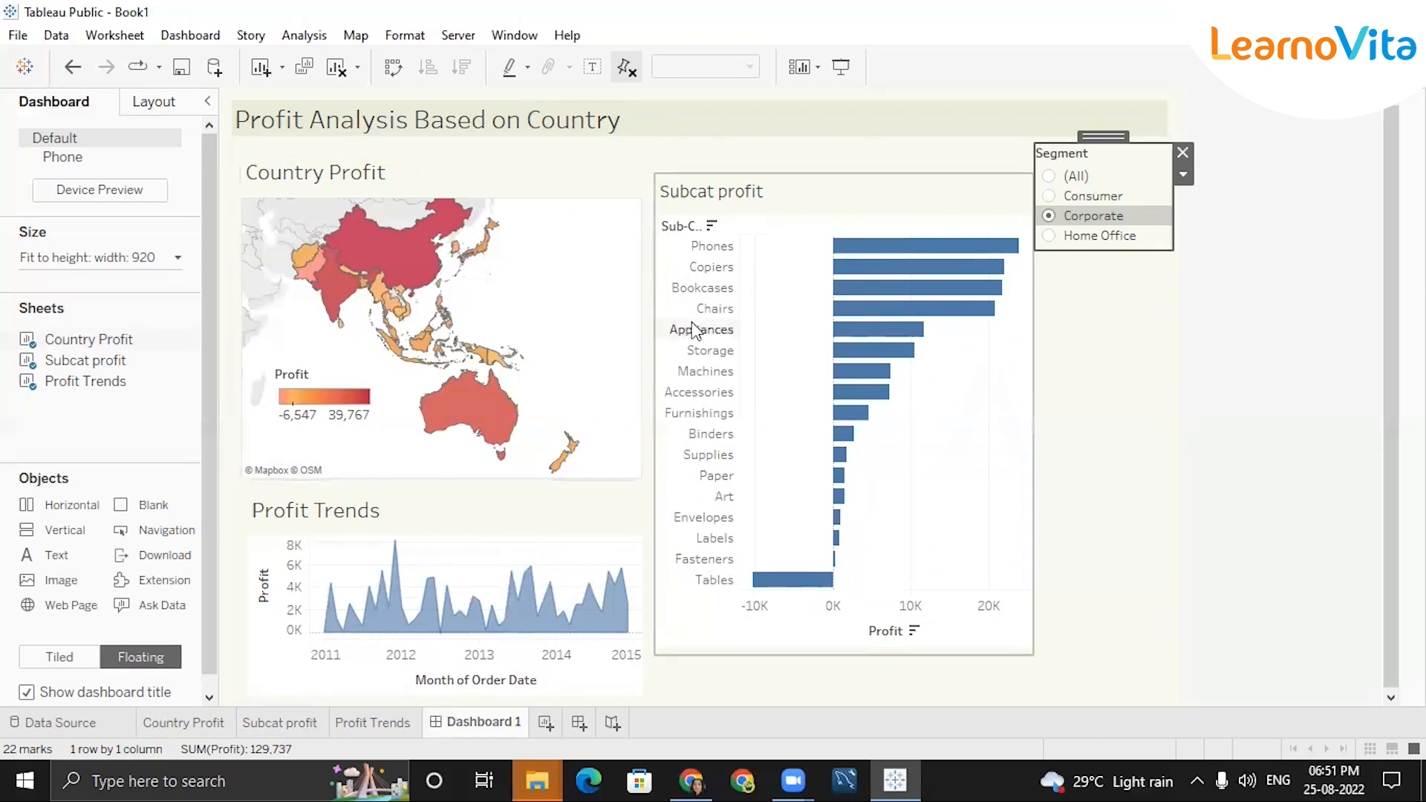
Use the Country Profit map as a filter for the other dashboard sheets.
{"action": "left_click", "coordinate": [556, 274]}
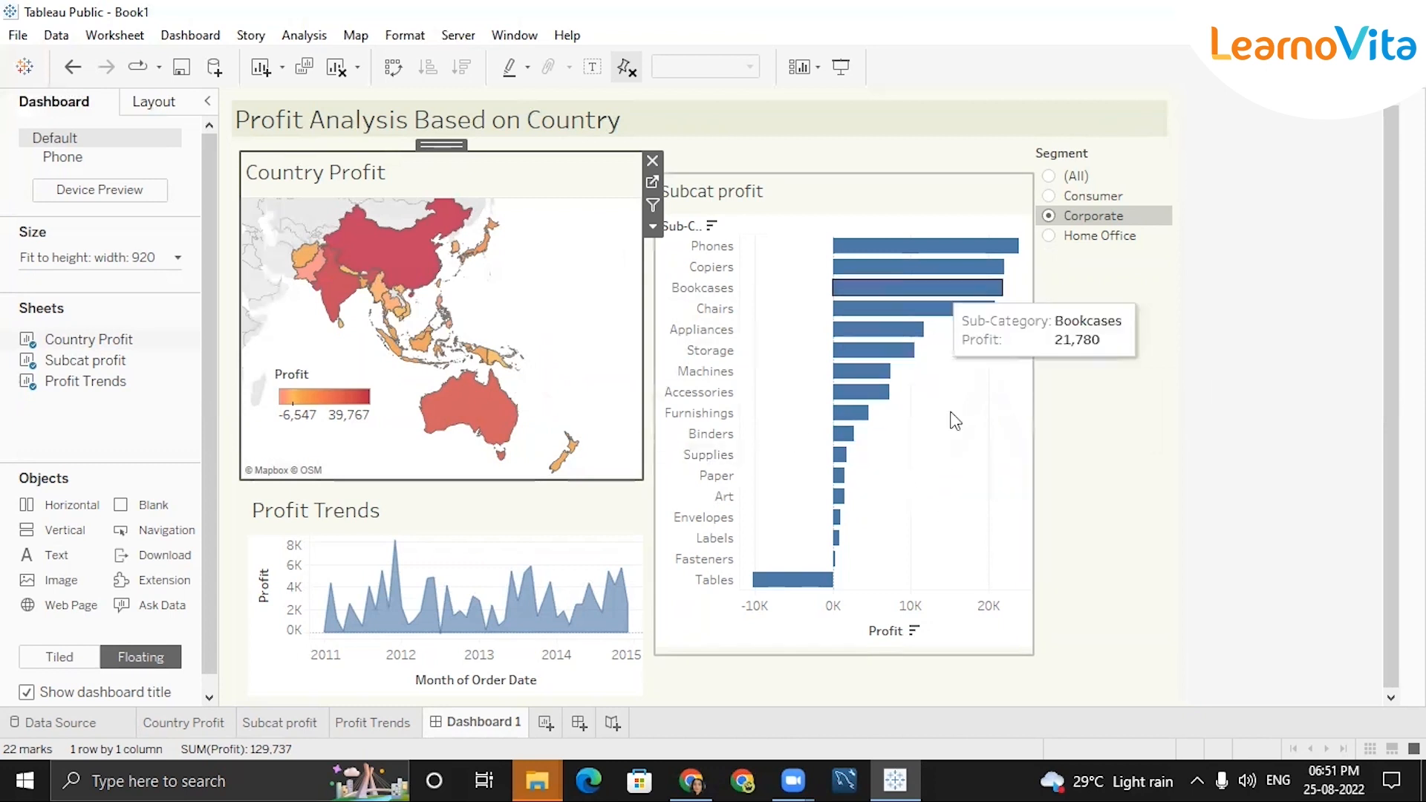
{"action": "left_click", "coordinate": [654, 201]}
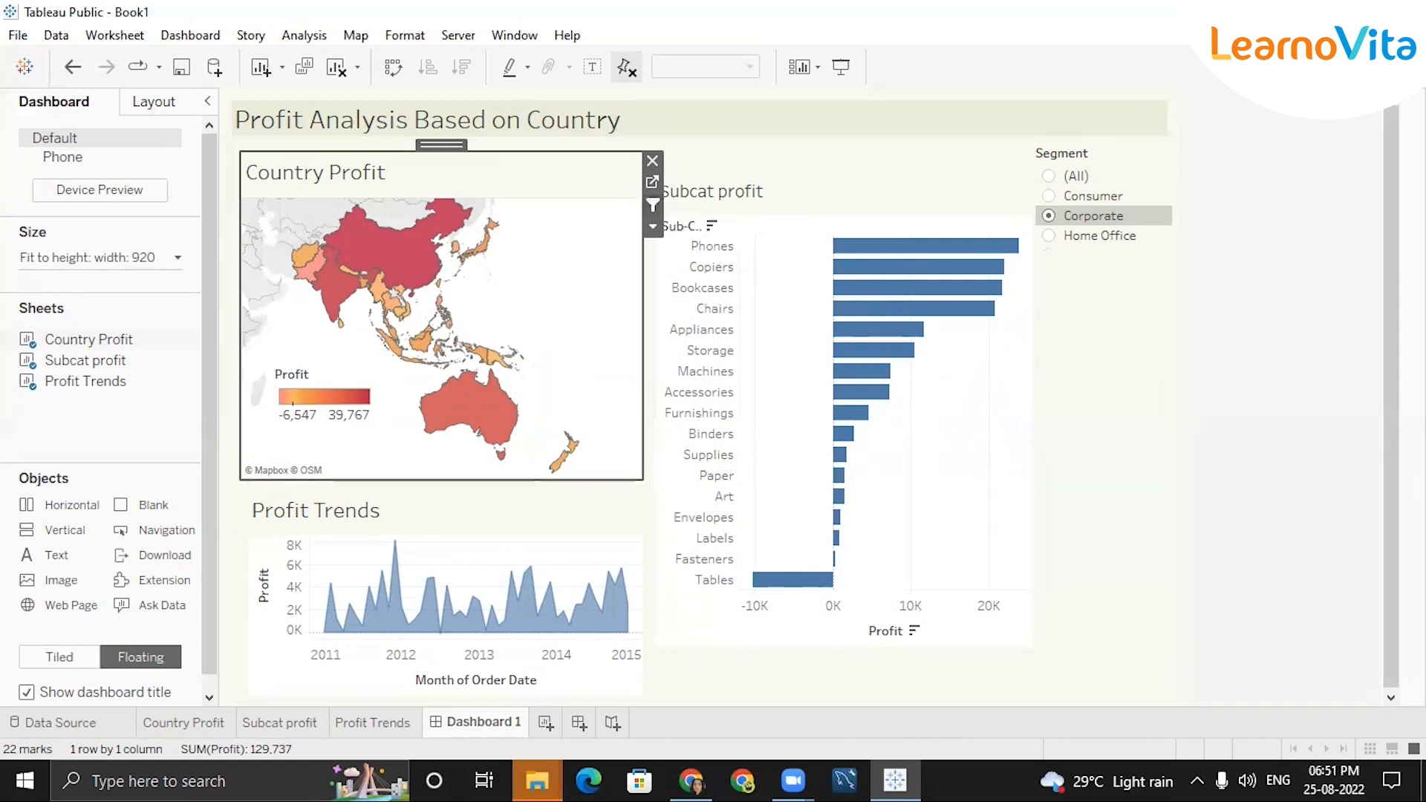
{"action": "left_click", "coordinate": [1328, 388]}
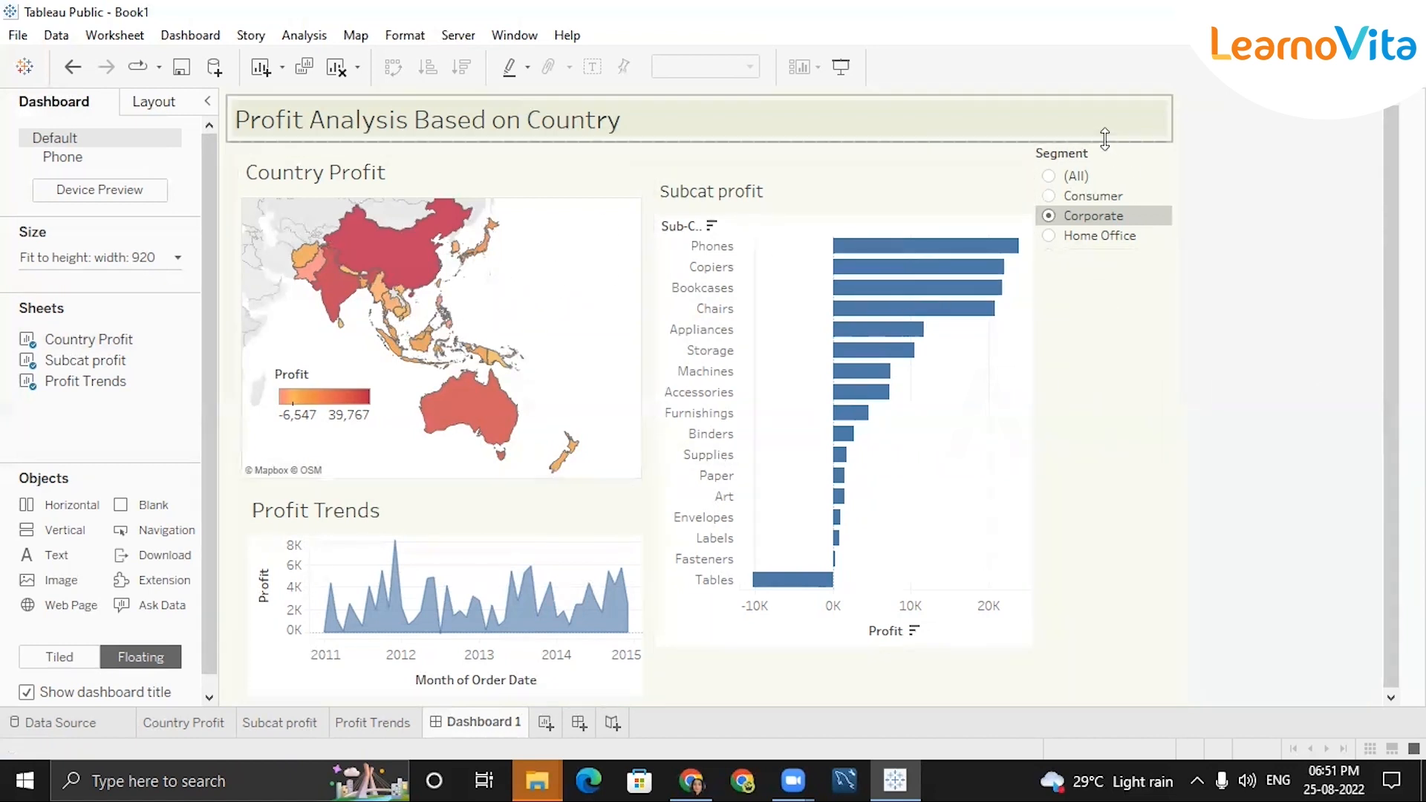
Test the map filter on the other charts with India, China, Australia and Thailand in turn, then clear the country selection.
{"action": "left_click", "coordinate": [348, 291]}
{"action": "left_click", "coordinate": [348, 291]}
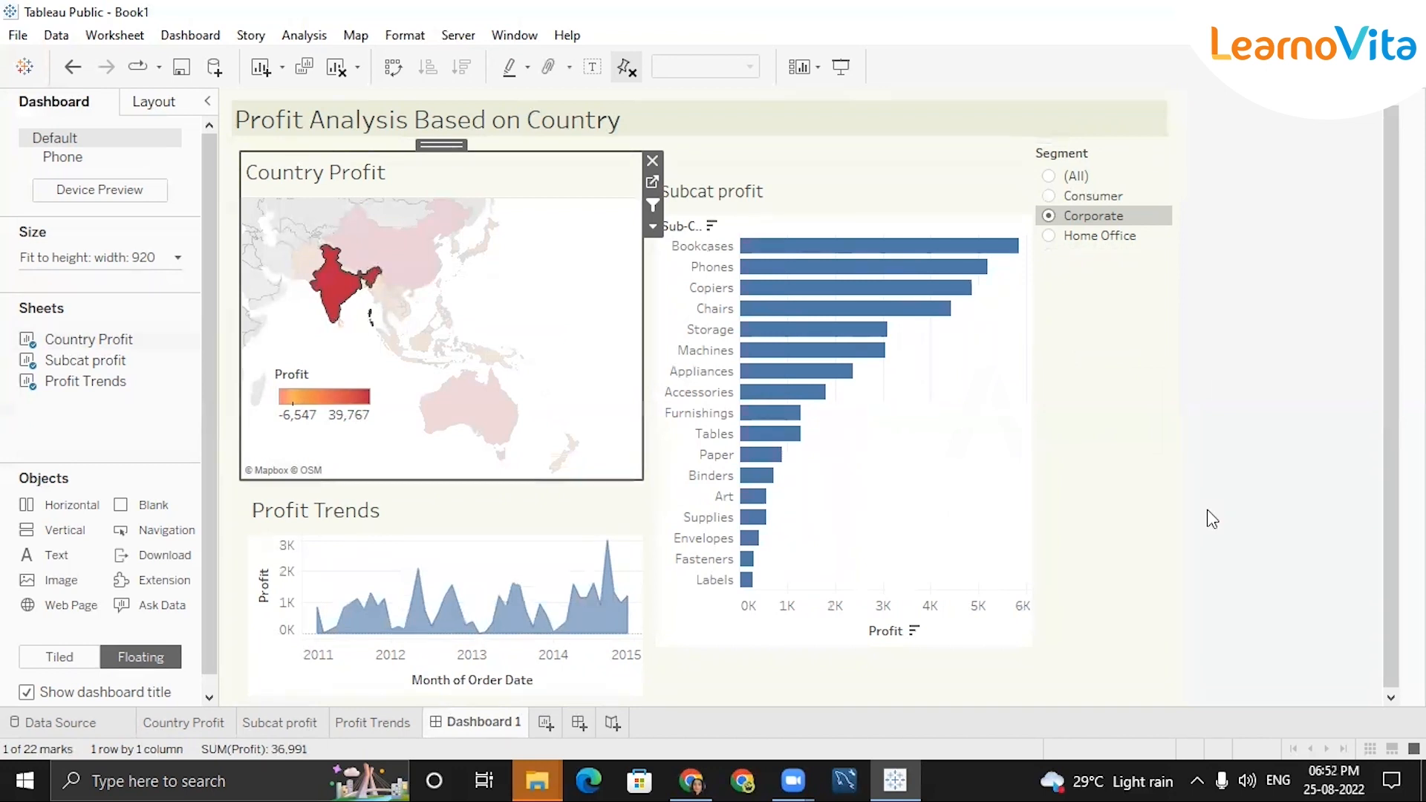
{"action": "left_click", "coordinate": [398, 238]}
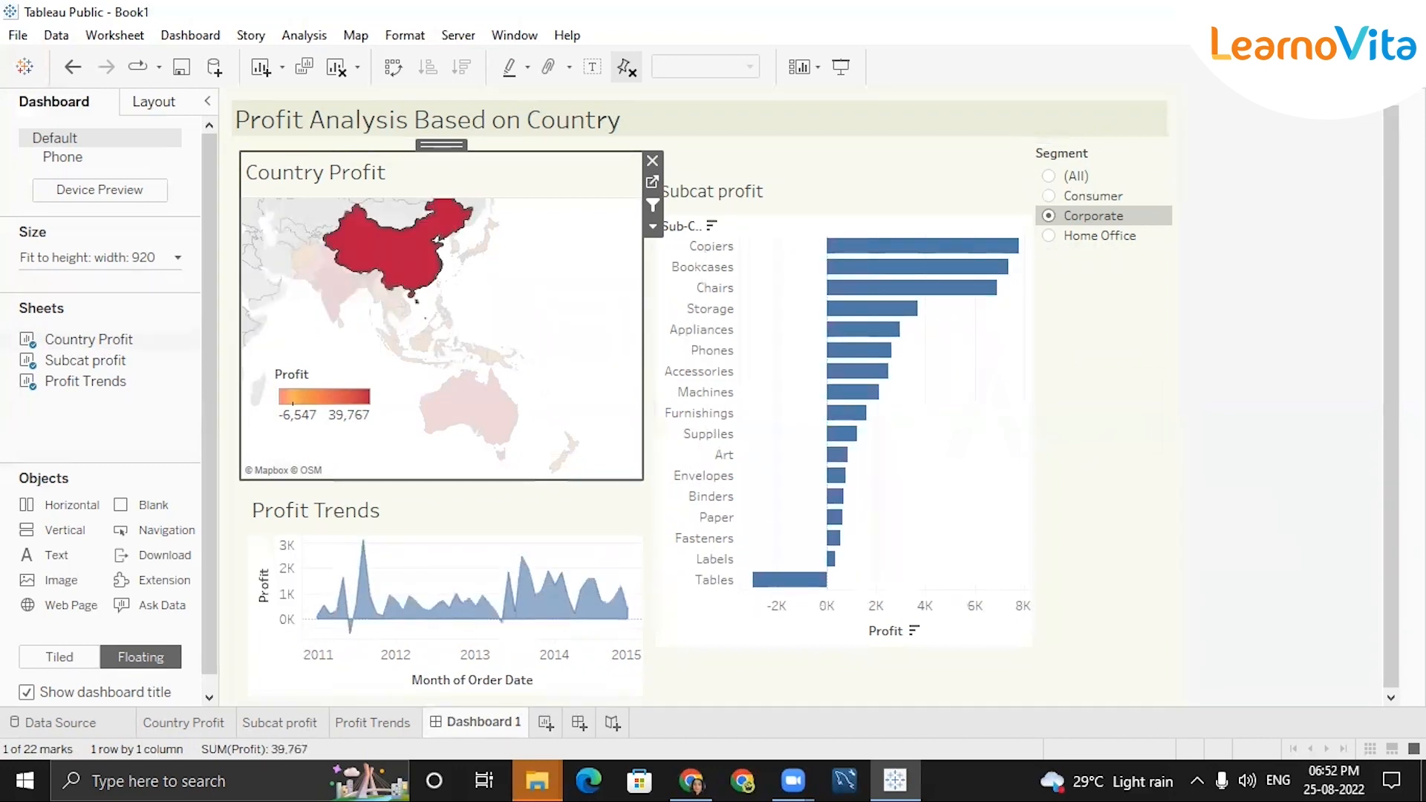
{"action": "mouse_move", "coordinate": [835, 580]}
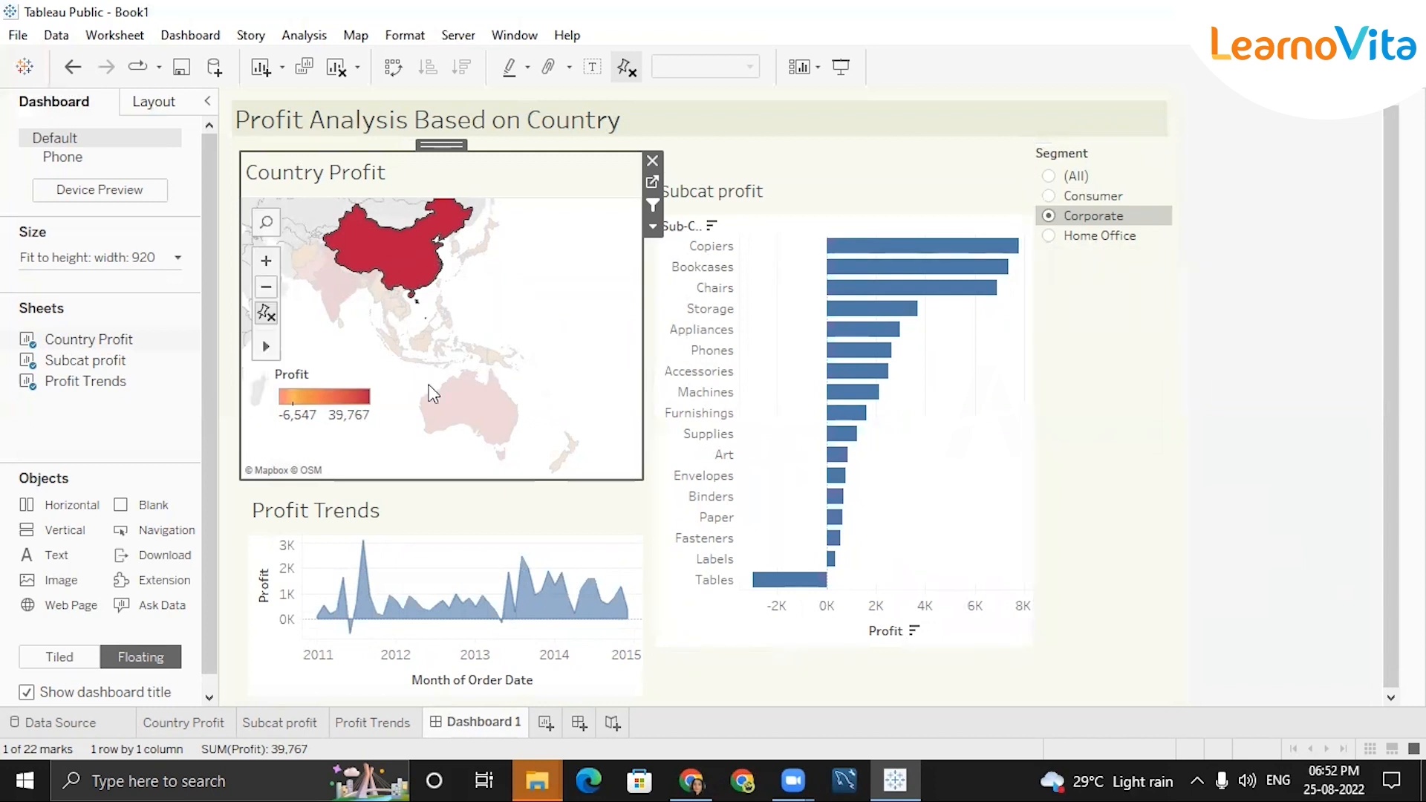
{"action": "left_click", "coordinate": [472, 427]}
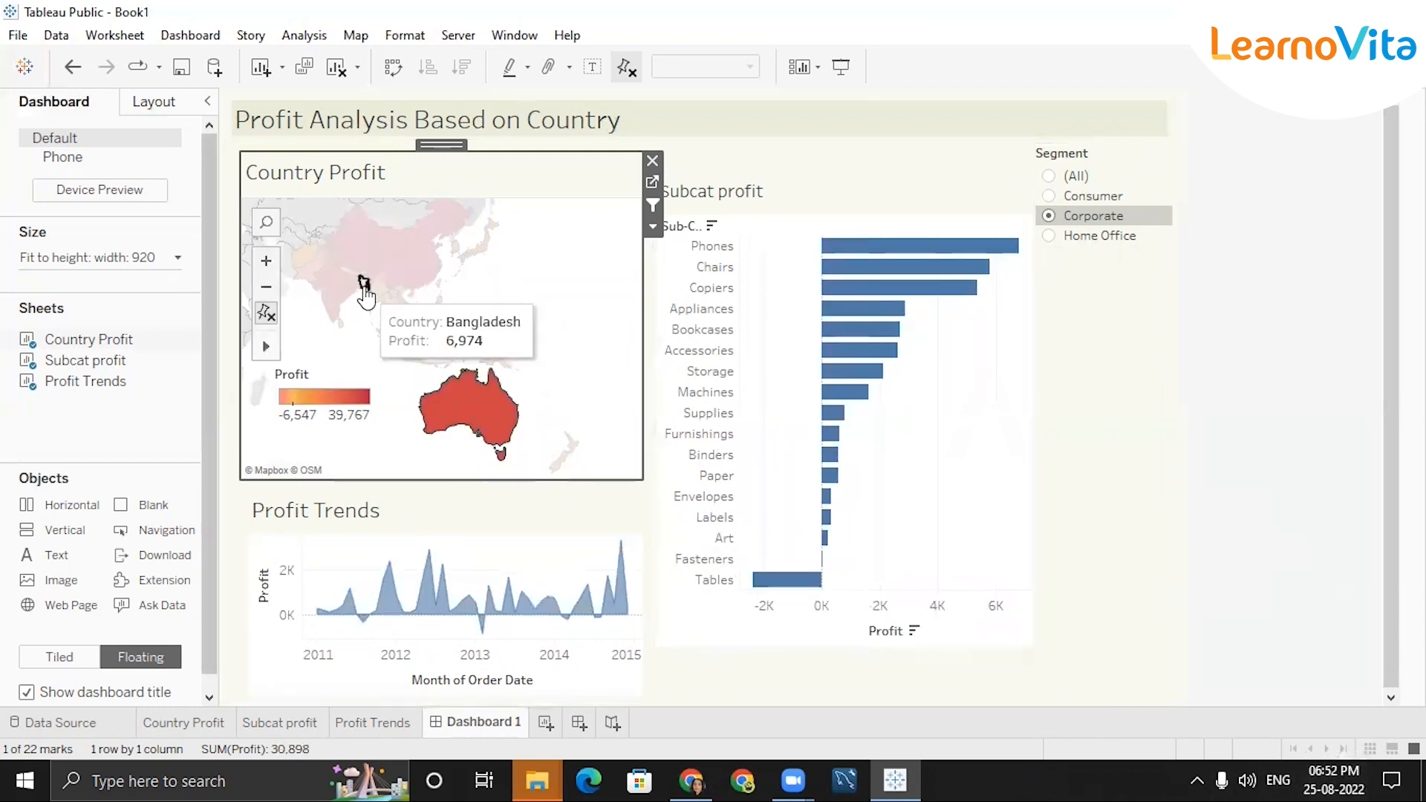
{"action": "left_click", "coordinate": [390, 301]}
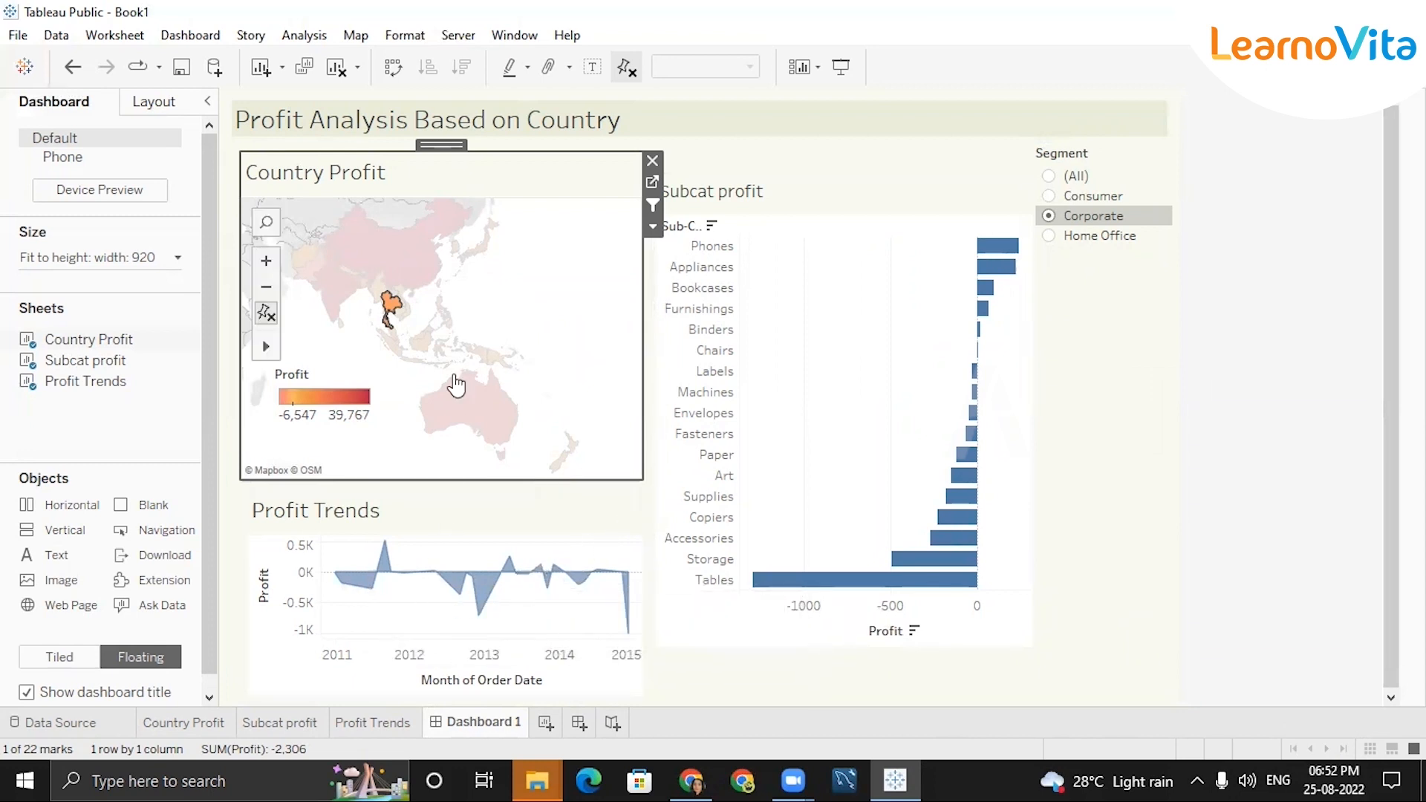
{"action": "left_click", "coordinate": [315, 232]}
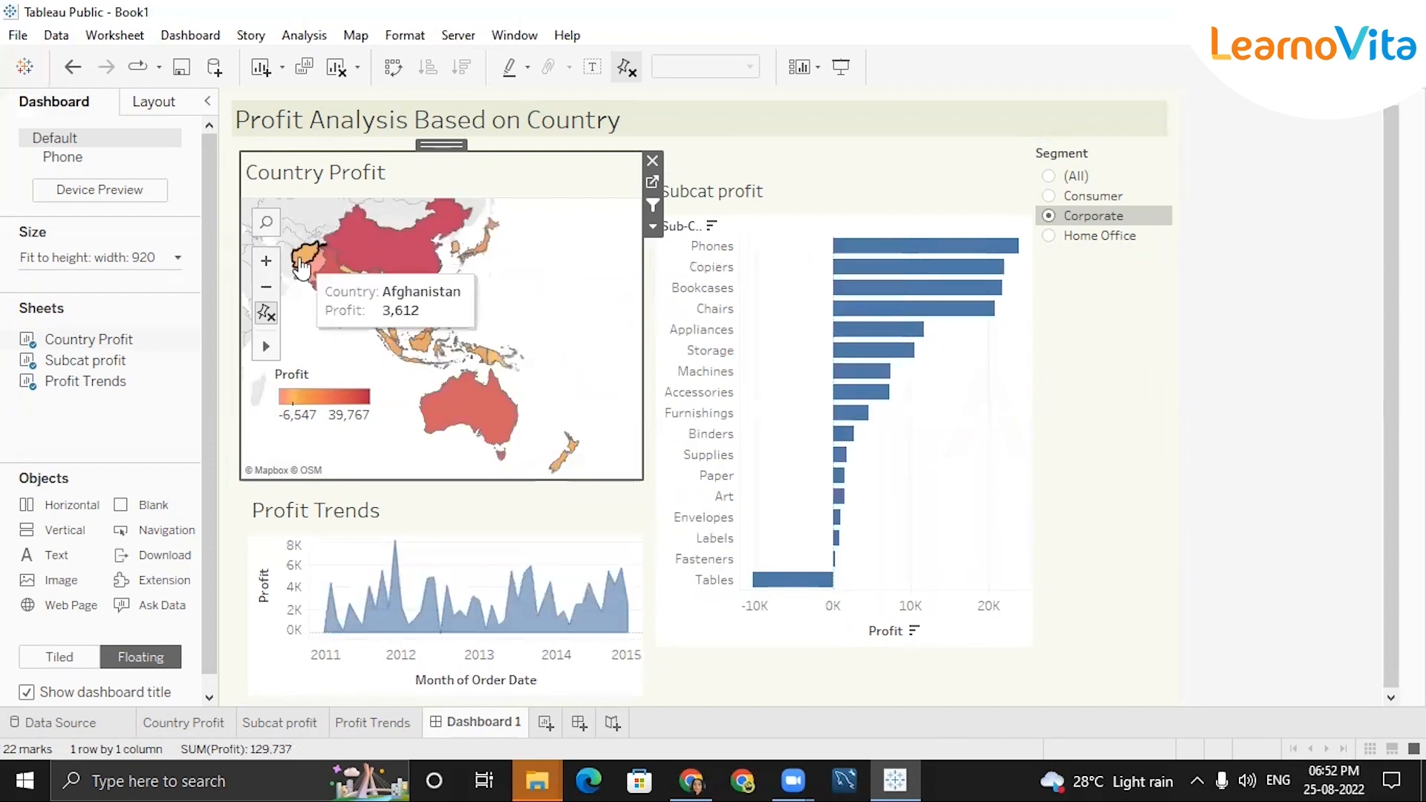
Examine the sub-category and trend charts for Afghanistan, Japan, China and Australia by selecting each country on the map.
{"action": "left_click", "coordinate": [300, 266]}
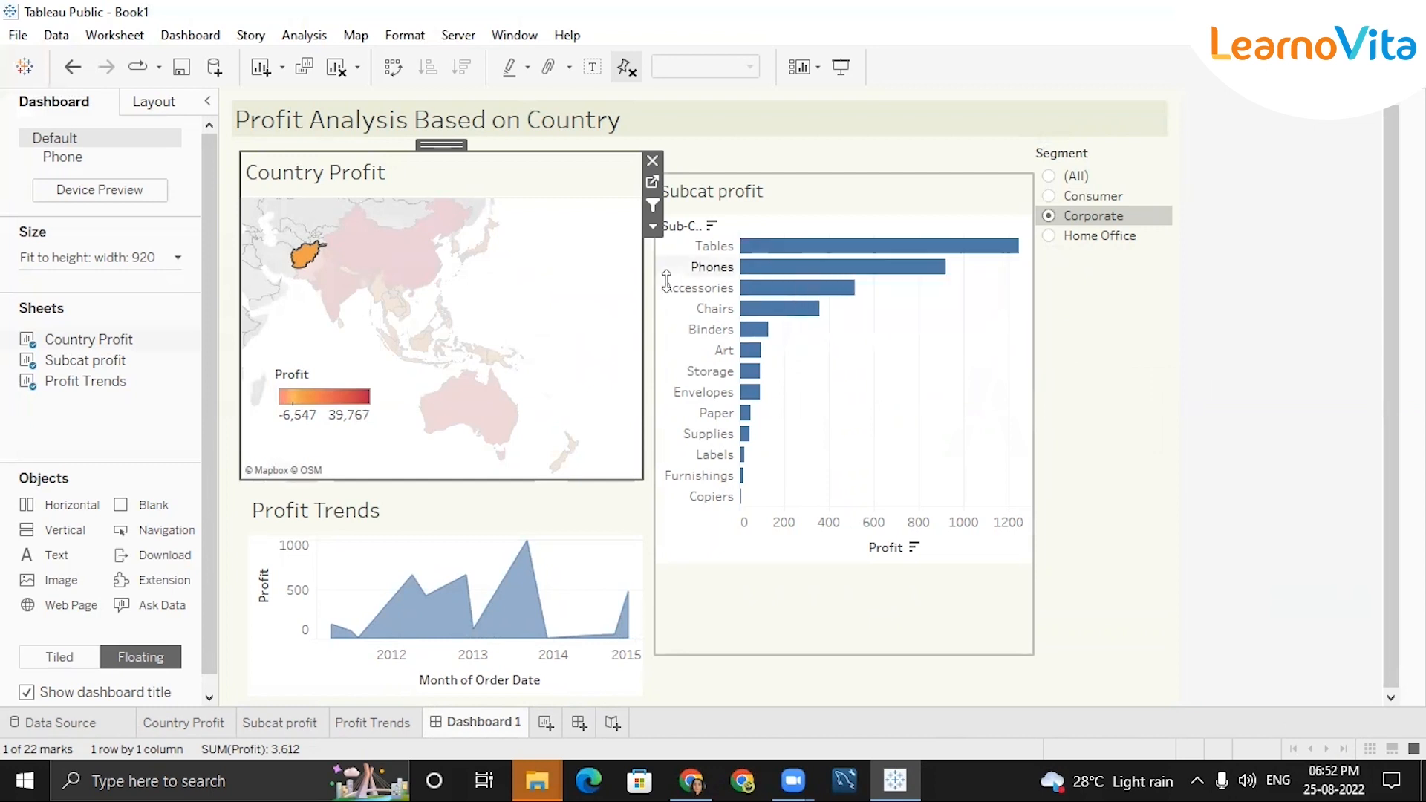
{"action": "left_click", "coordinate": [477, 271]}
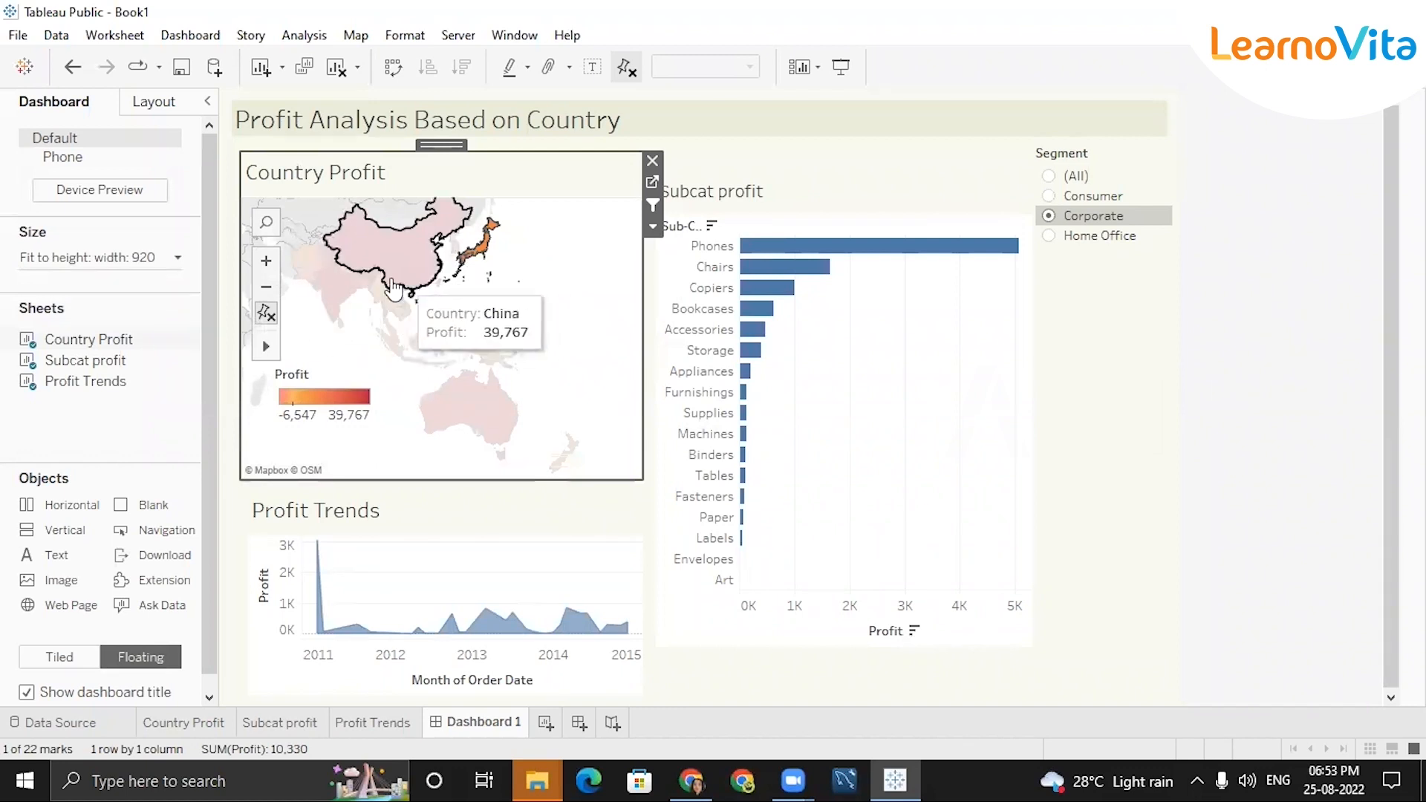
{"action": "left_click", "coordinate": [363, 244]}
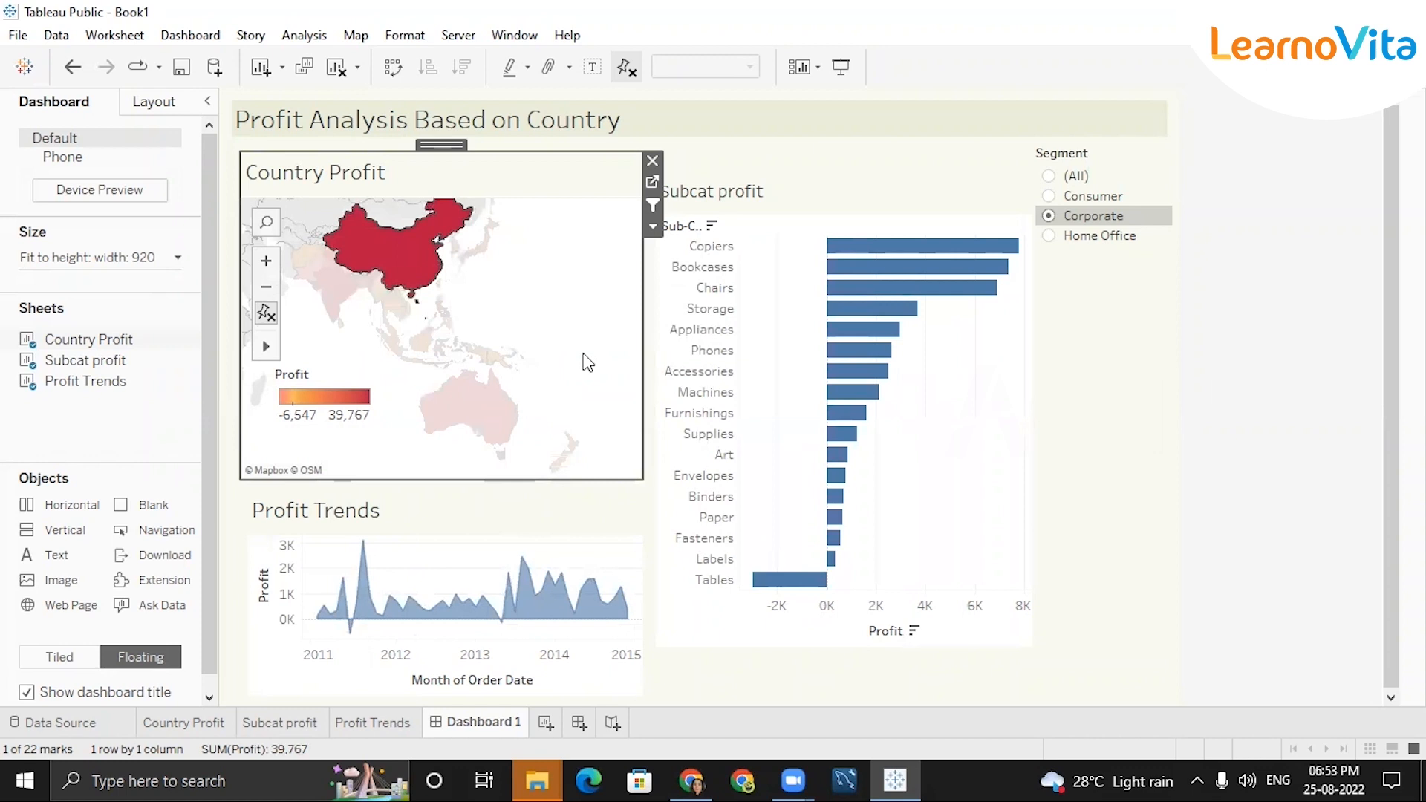
{"action": "left_click", "coordinate": [830, 164]}
{"action": "left_click", "coordinate": [1050, 335]}
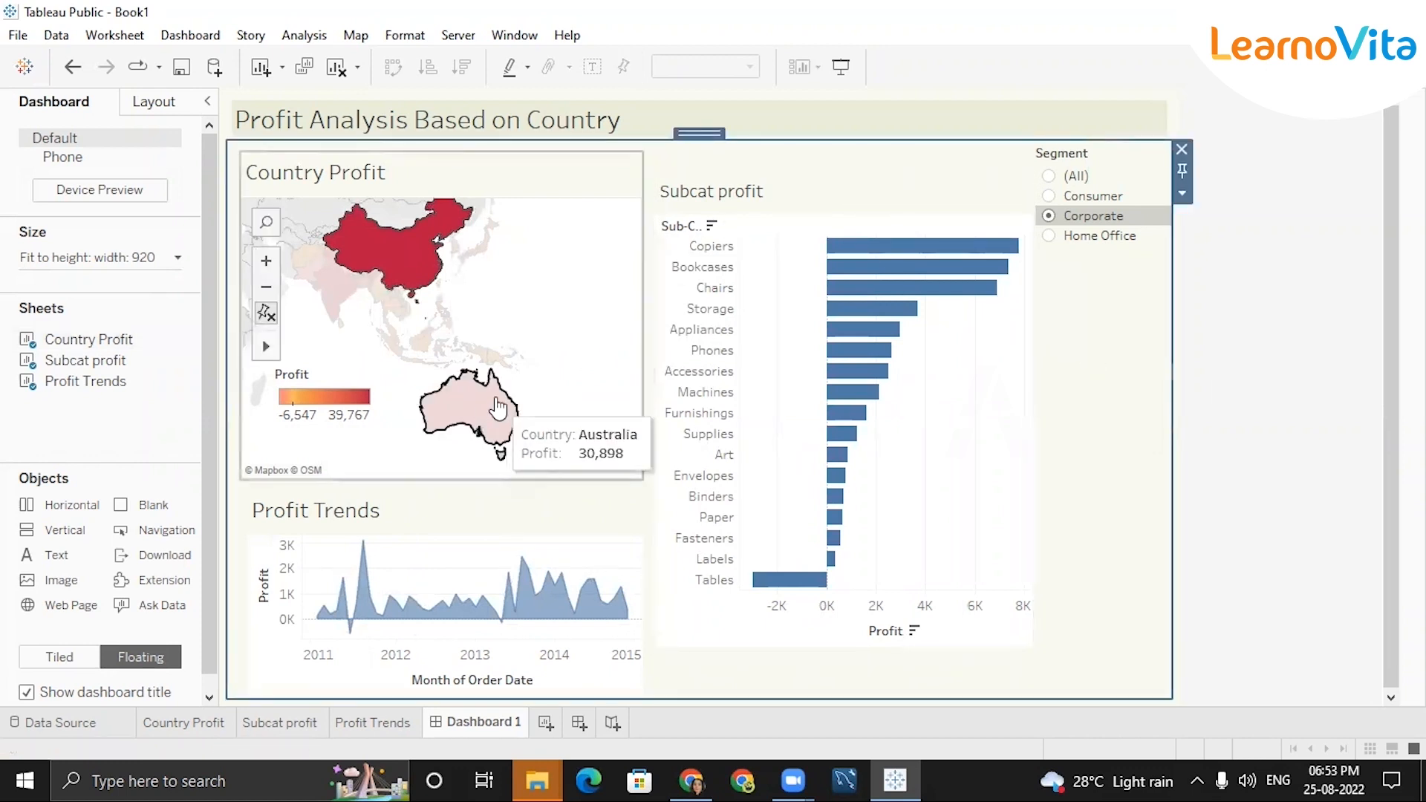
{"action": "left_click", "coordinate": [500, 408]}
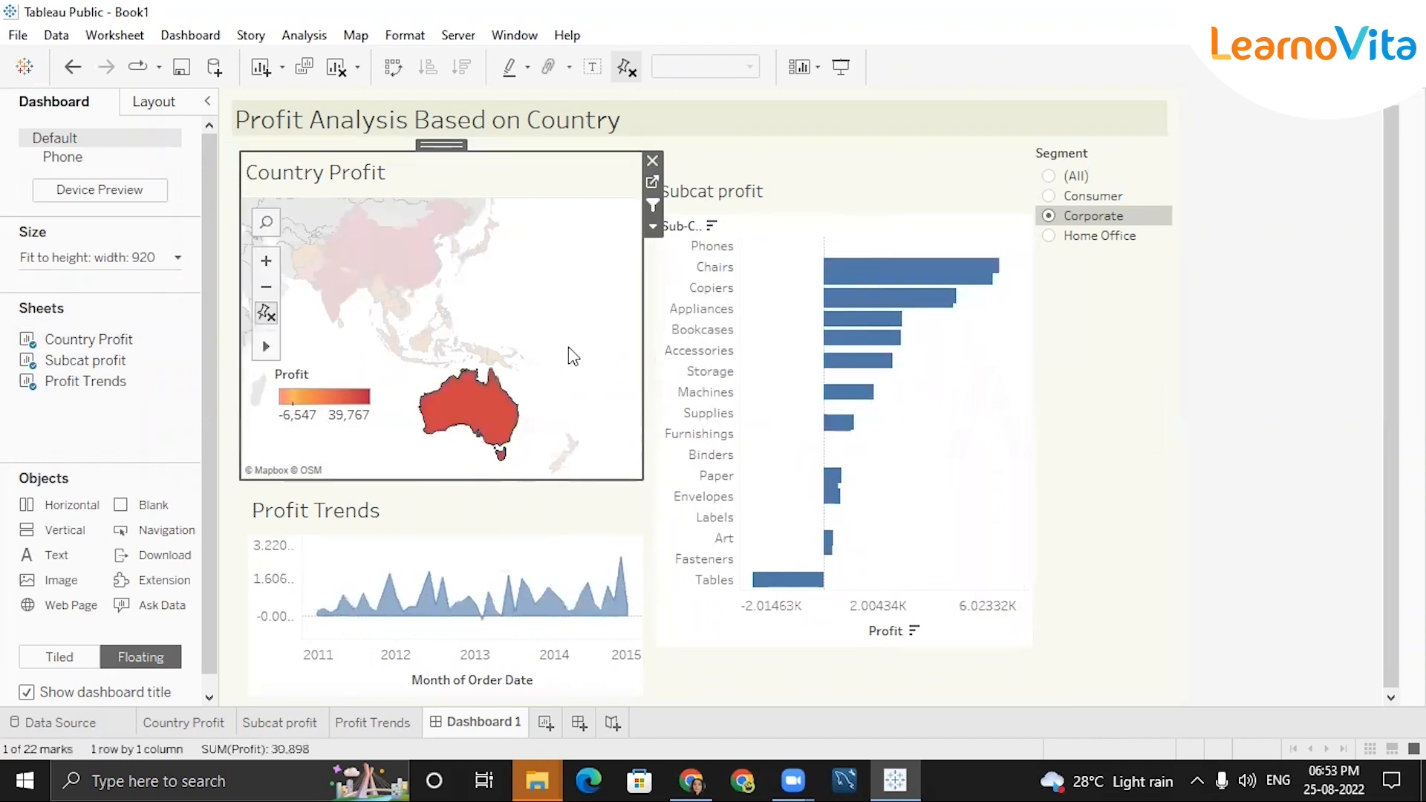
Set the Segment filter to (All) and test selections of several countries on the map, including Australia with New Zealand, then clear them.
{"action": "left_click_drag", "start_coordinate": [585, 388], "coordinate": [287, 198]}
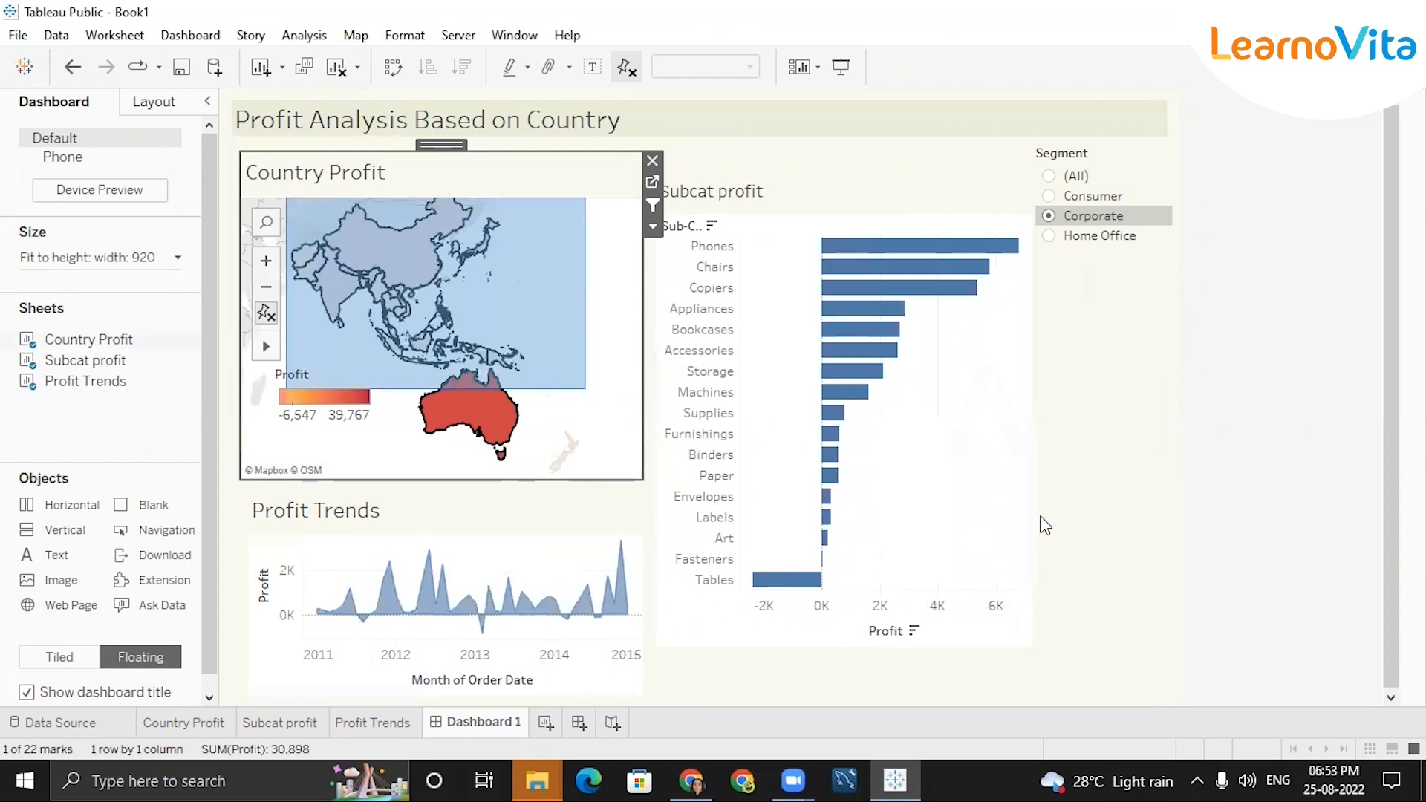
{"action": "left_click", "coordinate": [1195, 469]}
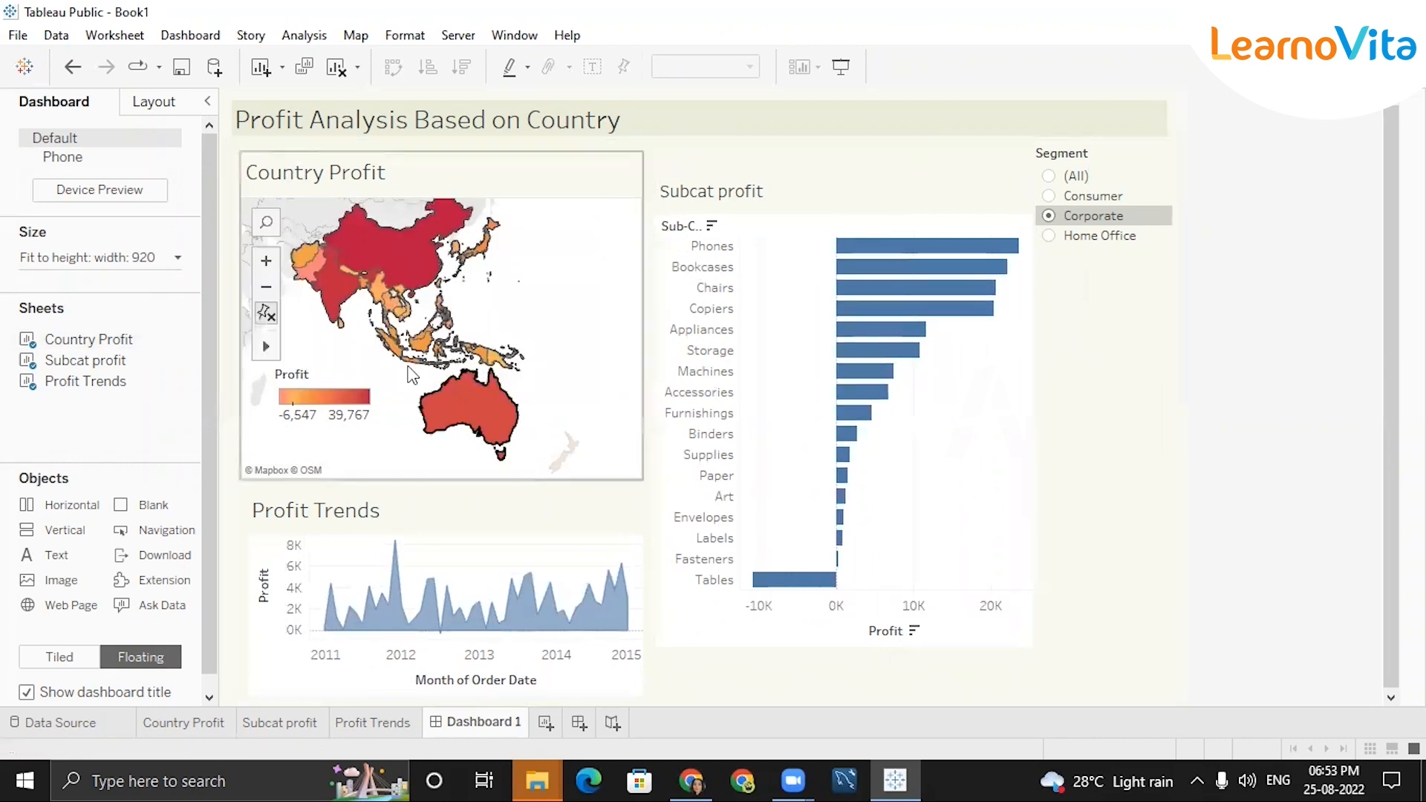
{"action": "left_click", "coordinate": [1046, 232]}
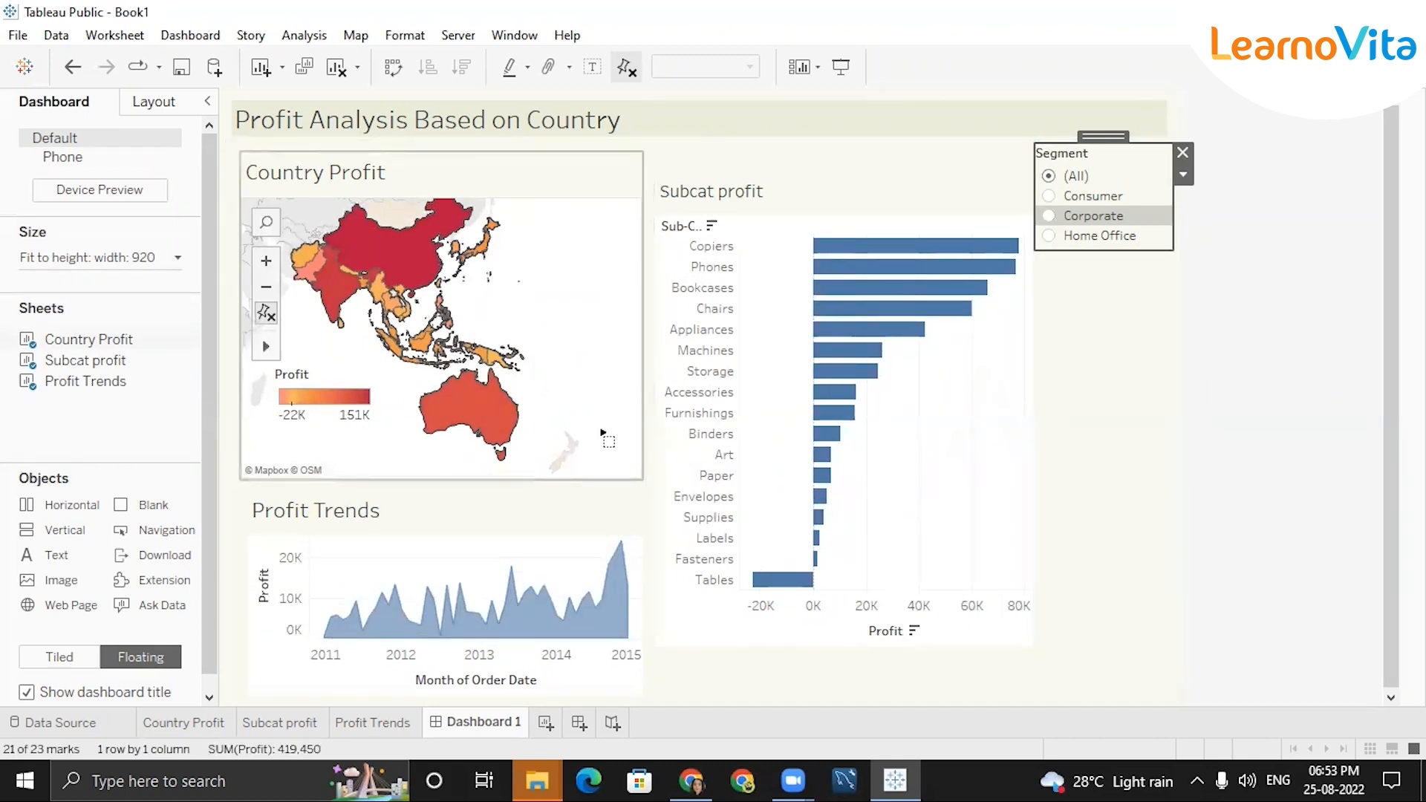
{"action": "left_click_drag", "start_coordinate": [607, 392], "coordinate": [418, 447]}
{"action": "left_click_drag", "start_coordinate": [612, 440], "coordinate": [3, 88]}
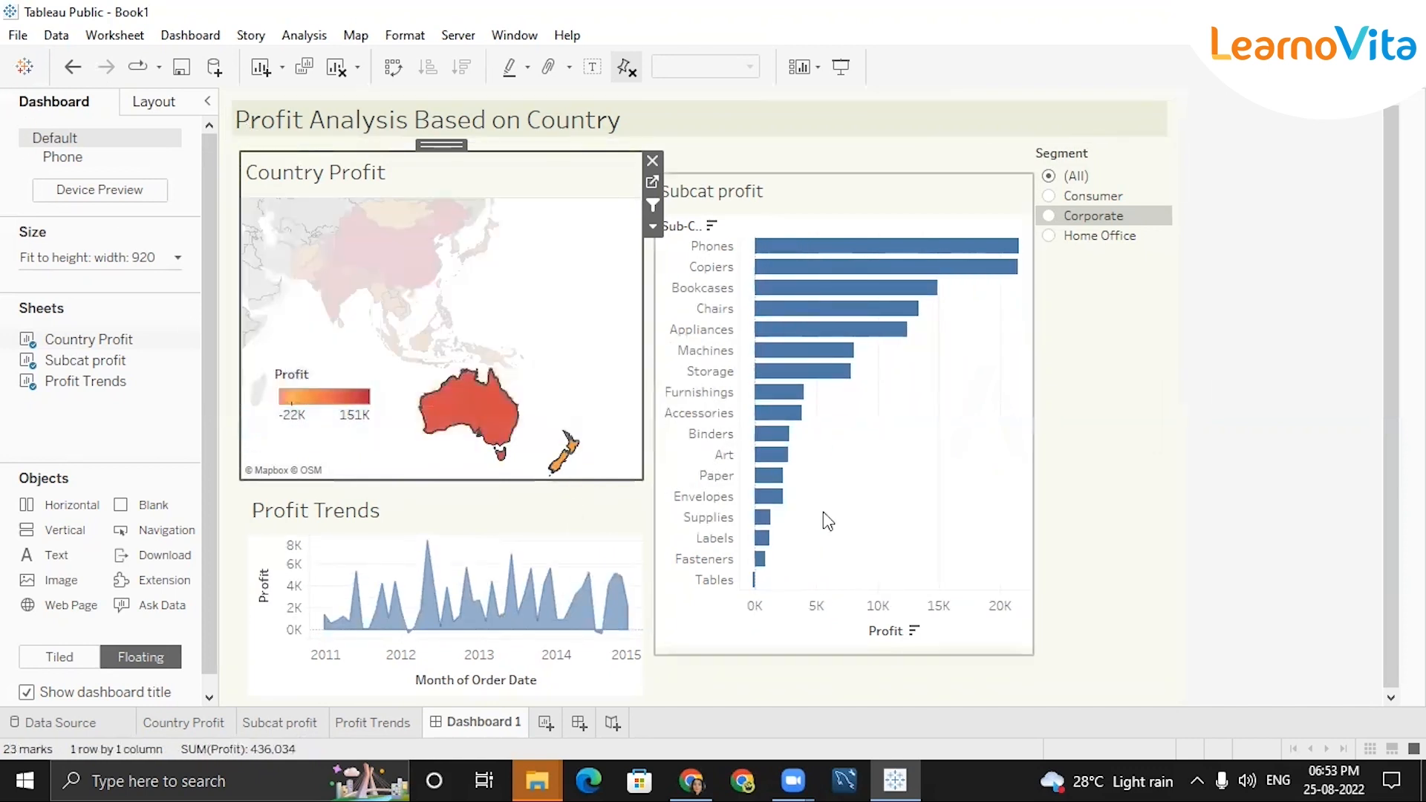
{"action": "key", "text": "Escape"}
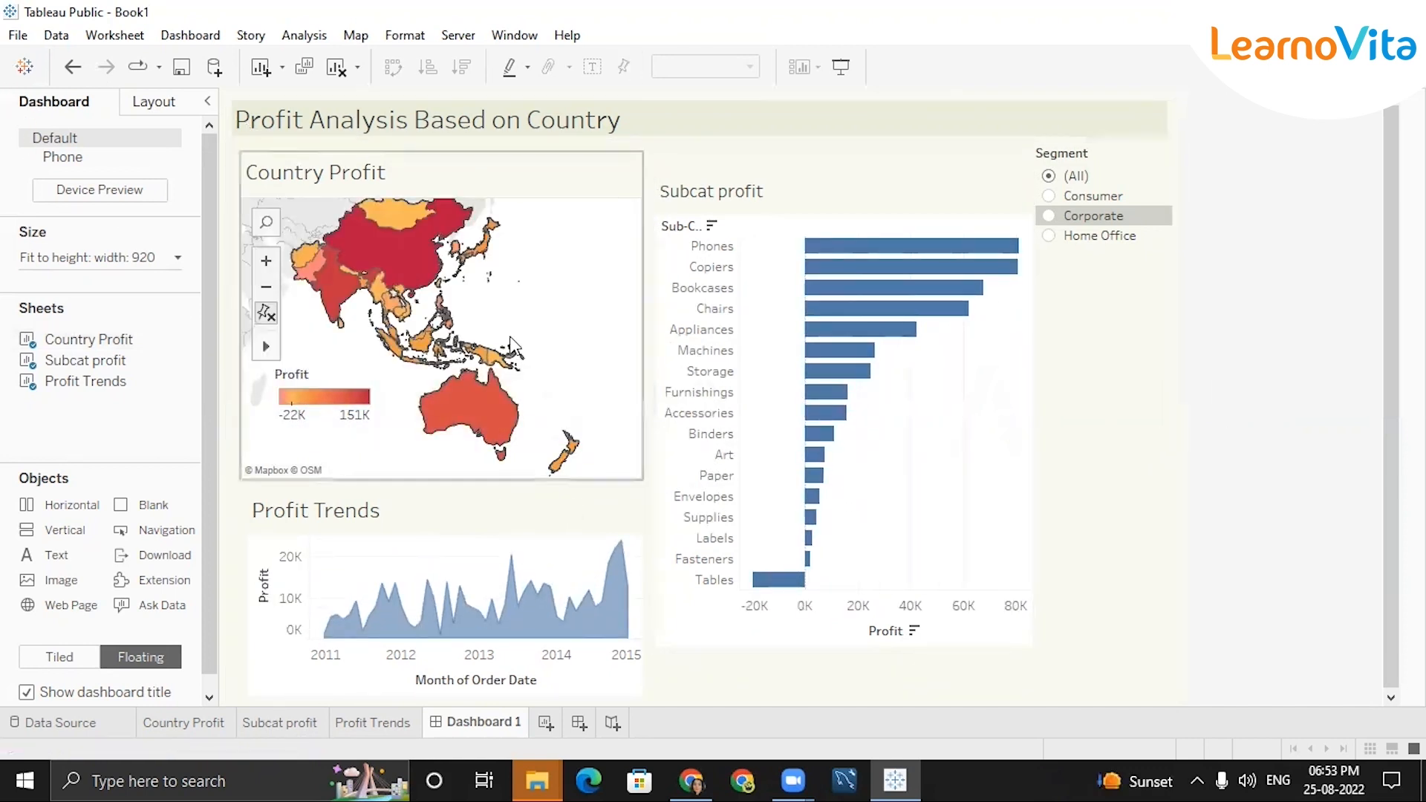
Use the Subcat profit and Profit Trends sheets as dashboard filters as well.
{"action": "left_click", "coordinate": [651, 304]}
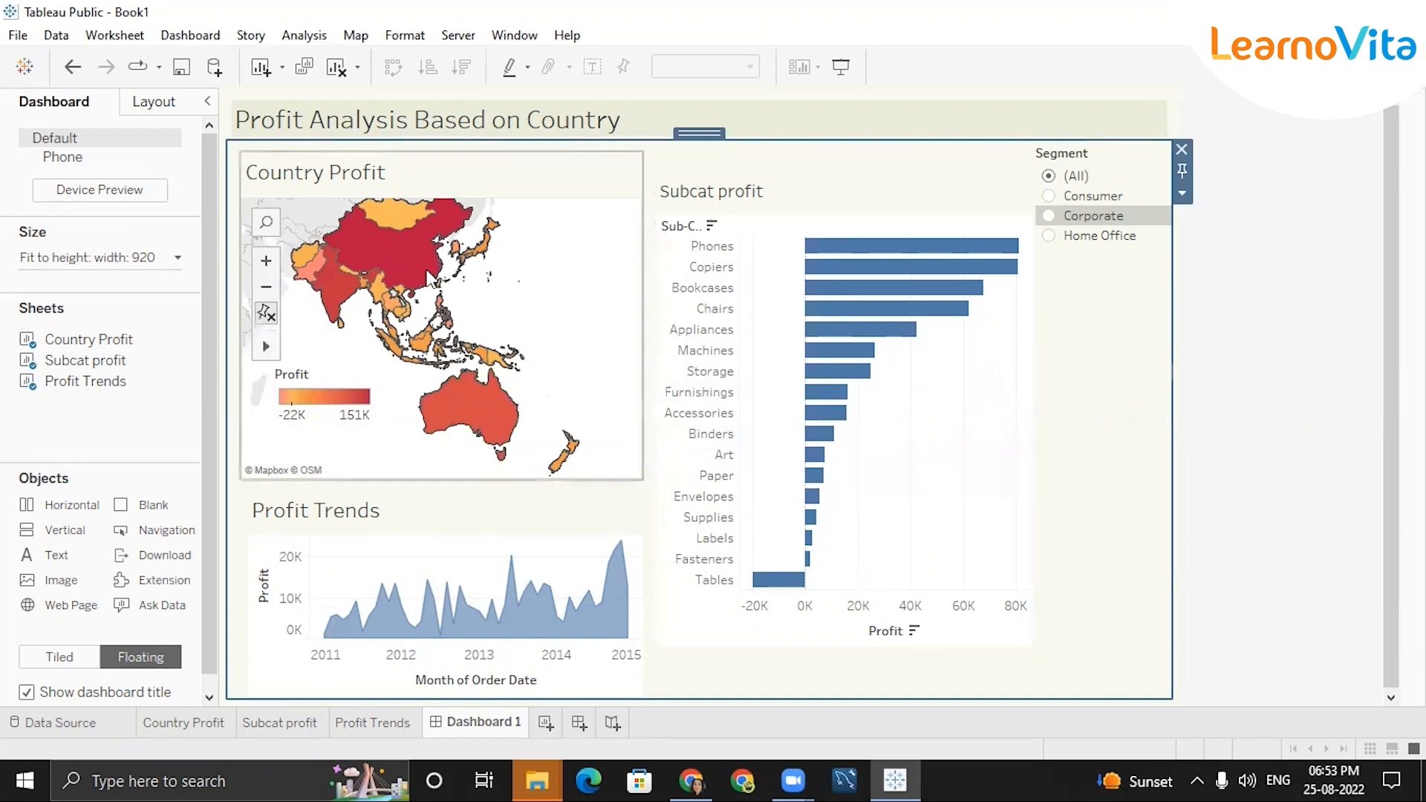
{"action": "mouse_move", "coordinate": [393, 286]}
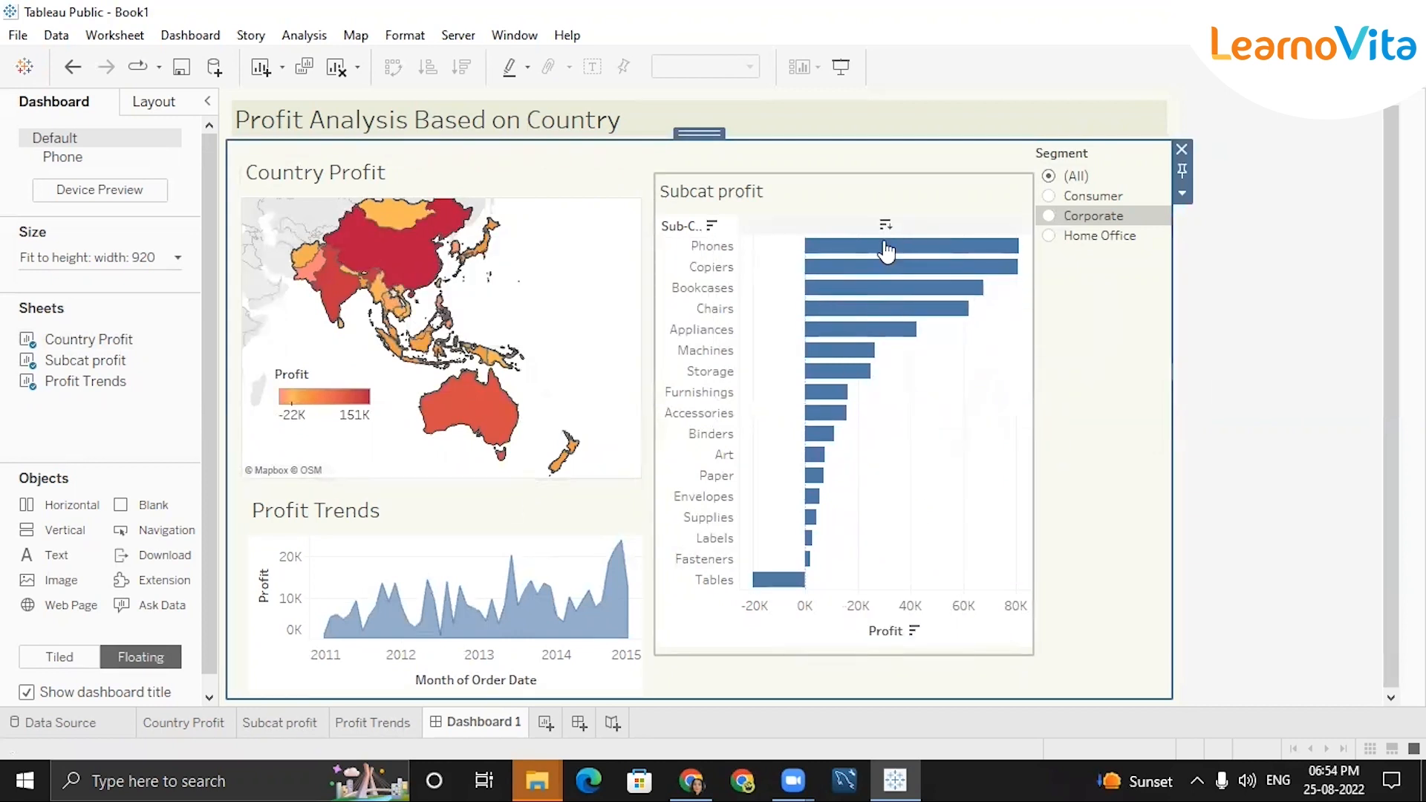
{"action": "mouse_move", "coordinate": [855, 257]}
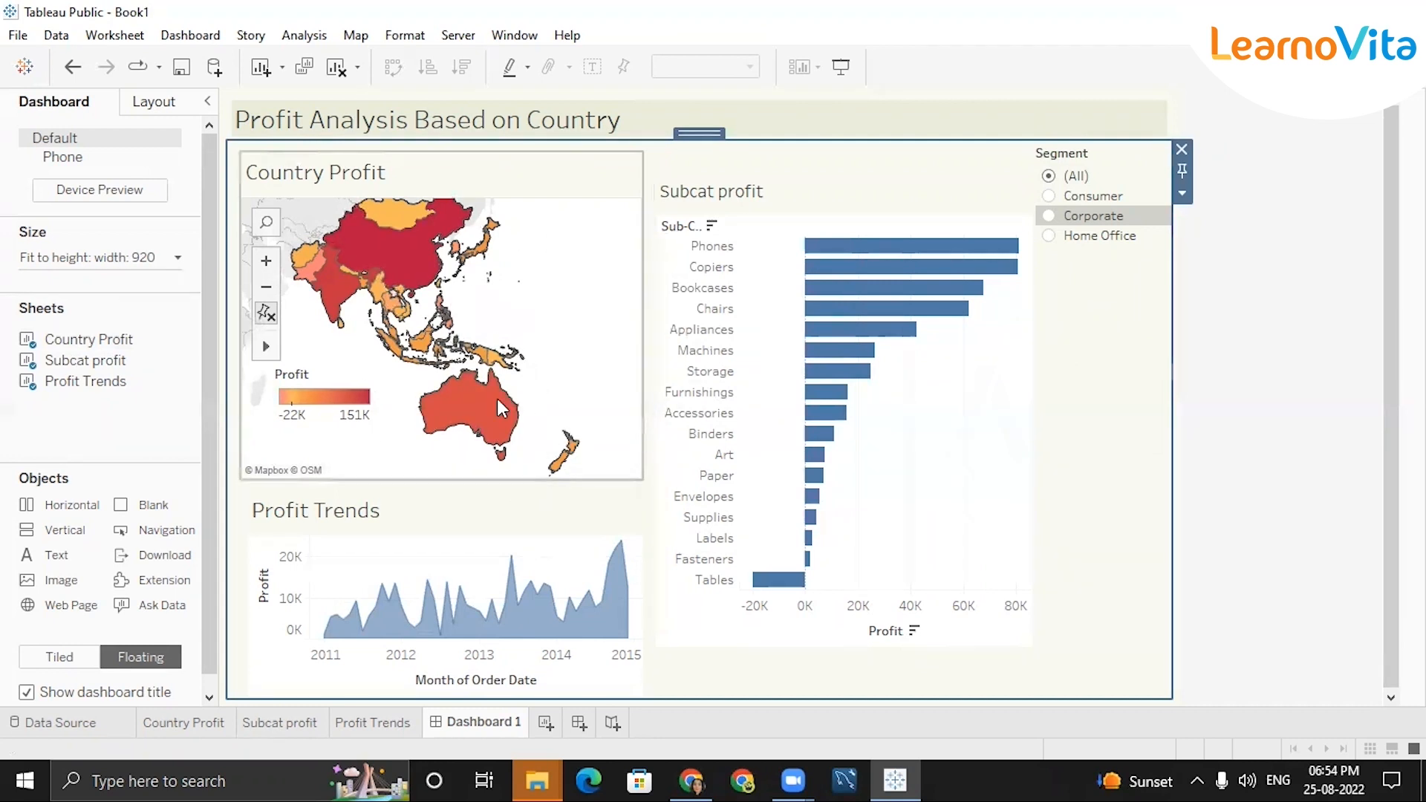
{"action": "mouse_move", "coordinate": [946, 355]}
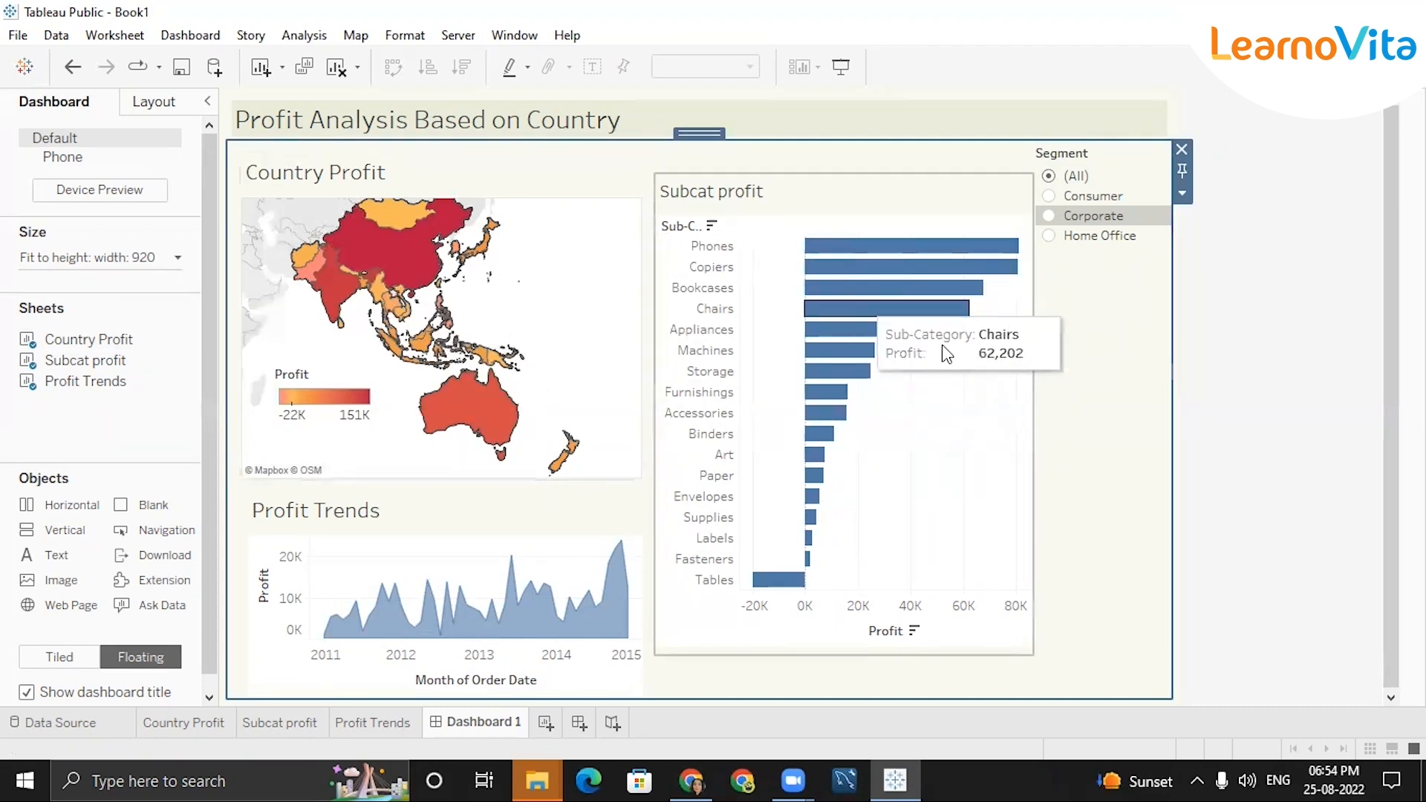
{"action": "left_click", "coordinate": [1006, 388]}
{"action": "left_click", "coordinate": [1050, 227]}
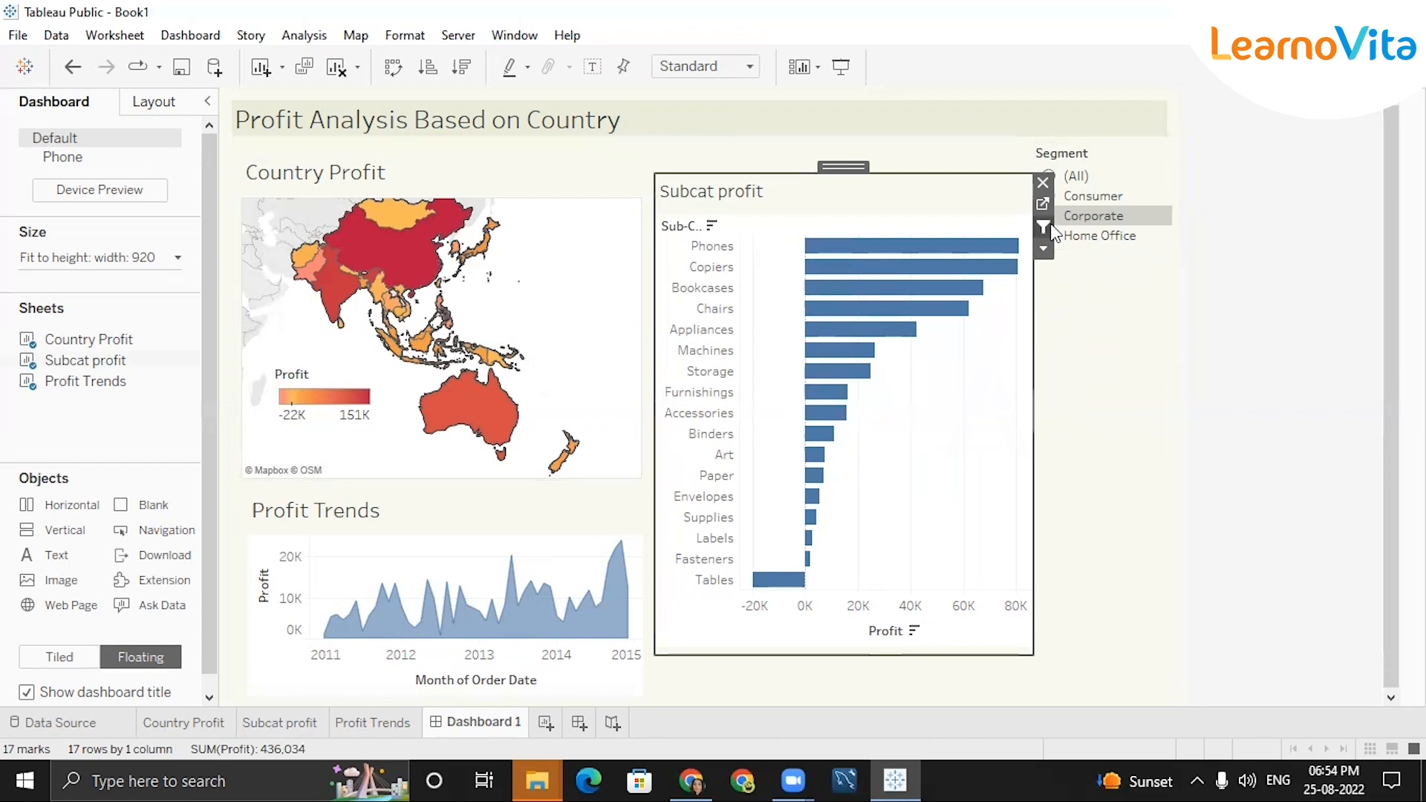
{"action": "left_click", "coordinate": [558, 561]}
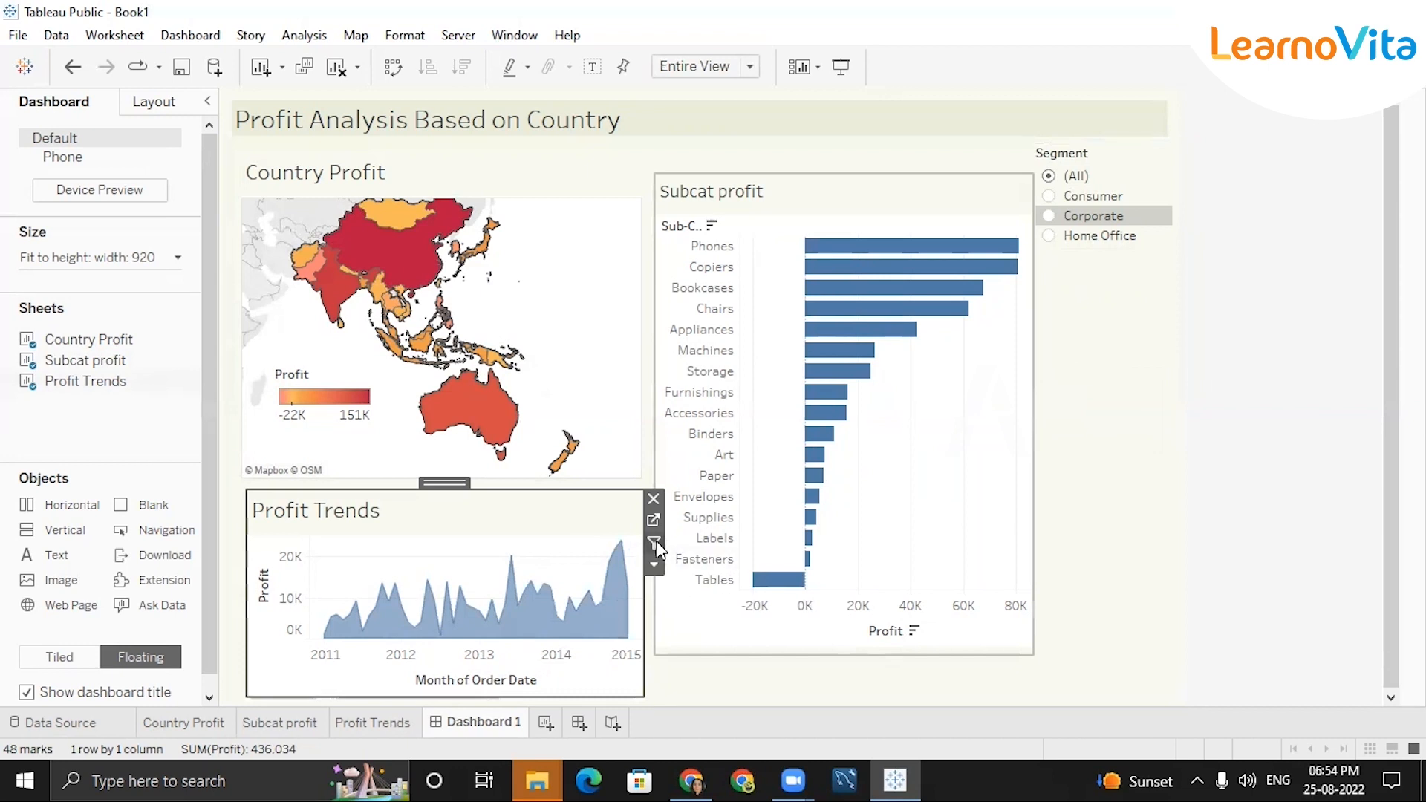
{"action": "left_click", "coordinate": [1178, 440]}
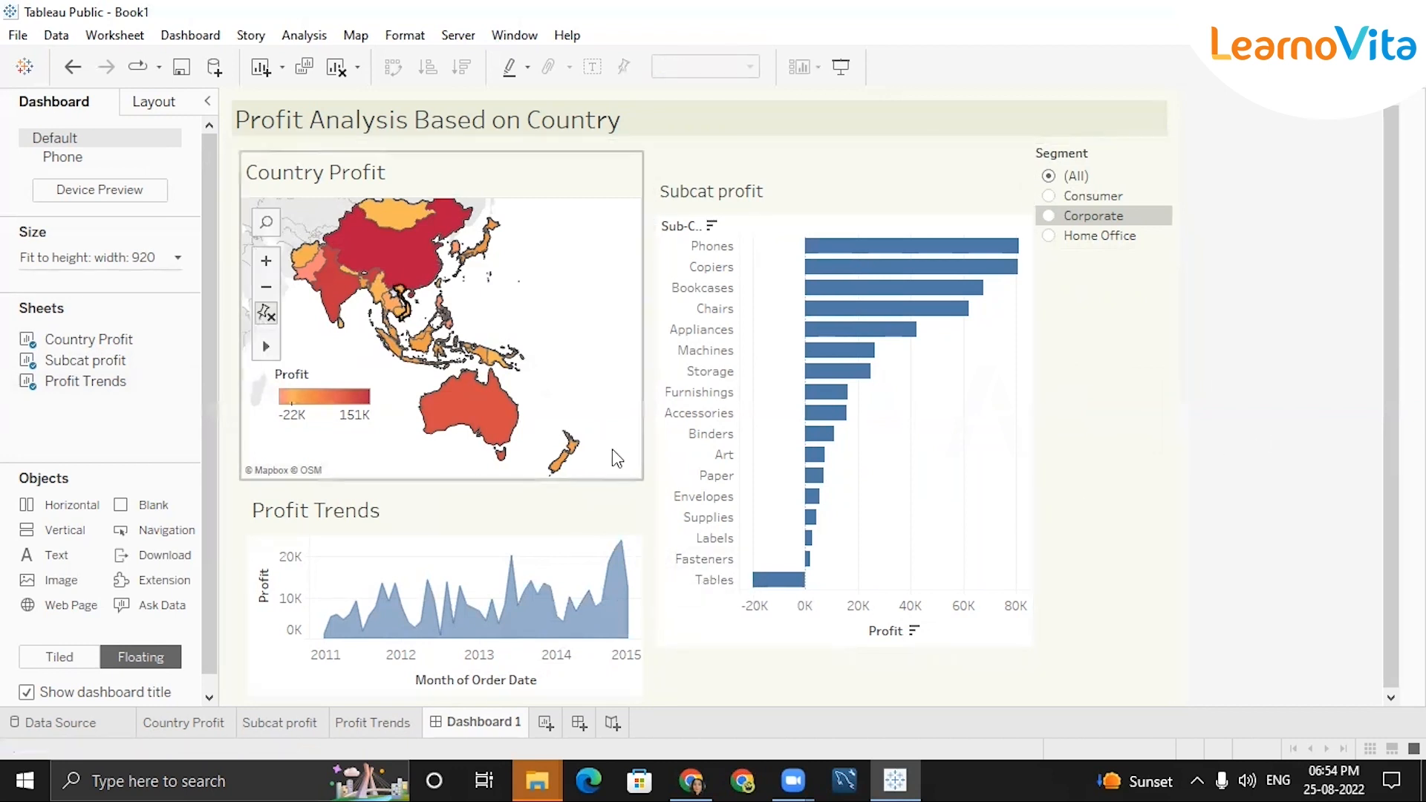
Test the cross-filtering between sheets by selecting Australia, a low point in 2014 on Profit Trends, and China on the map.
{"action": "mouse_move", "coordinate": [569, 449]}
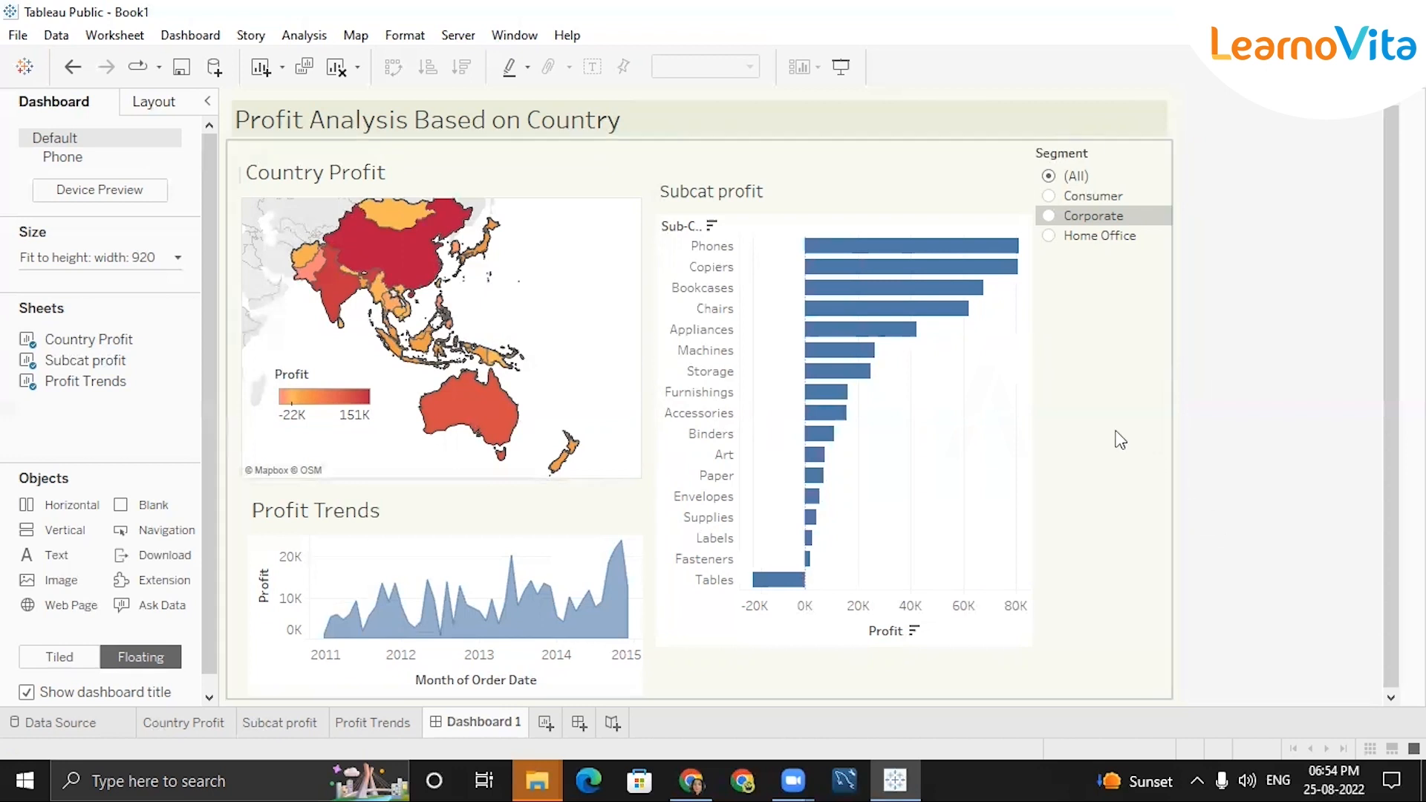
{"action": "mouse_move", "coordinate": [840, 325]}
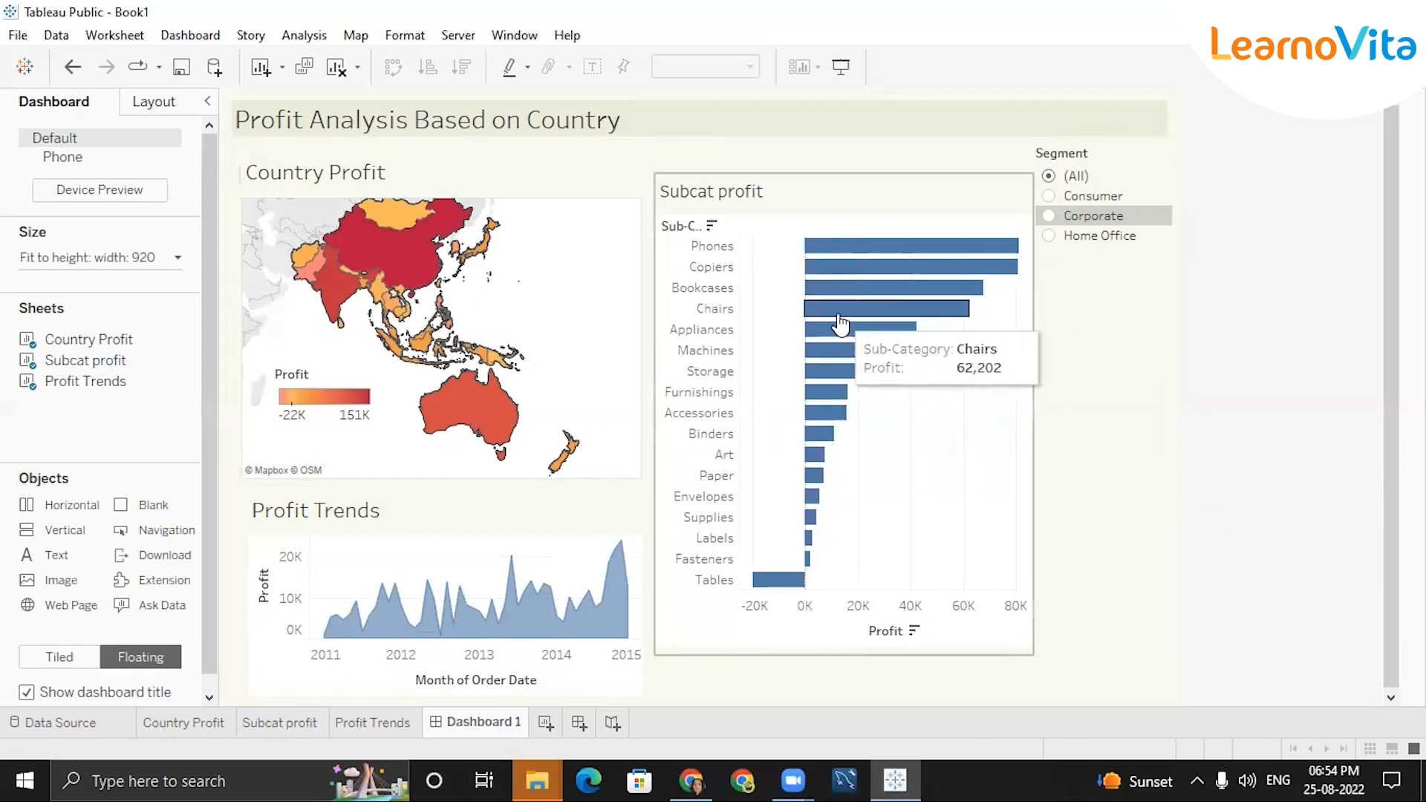
{"action": "left_click", "coordinate": [479, 416]}
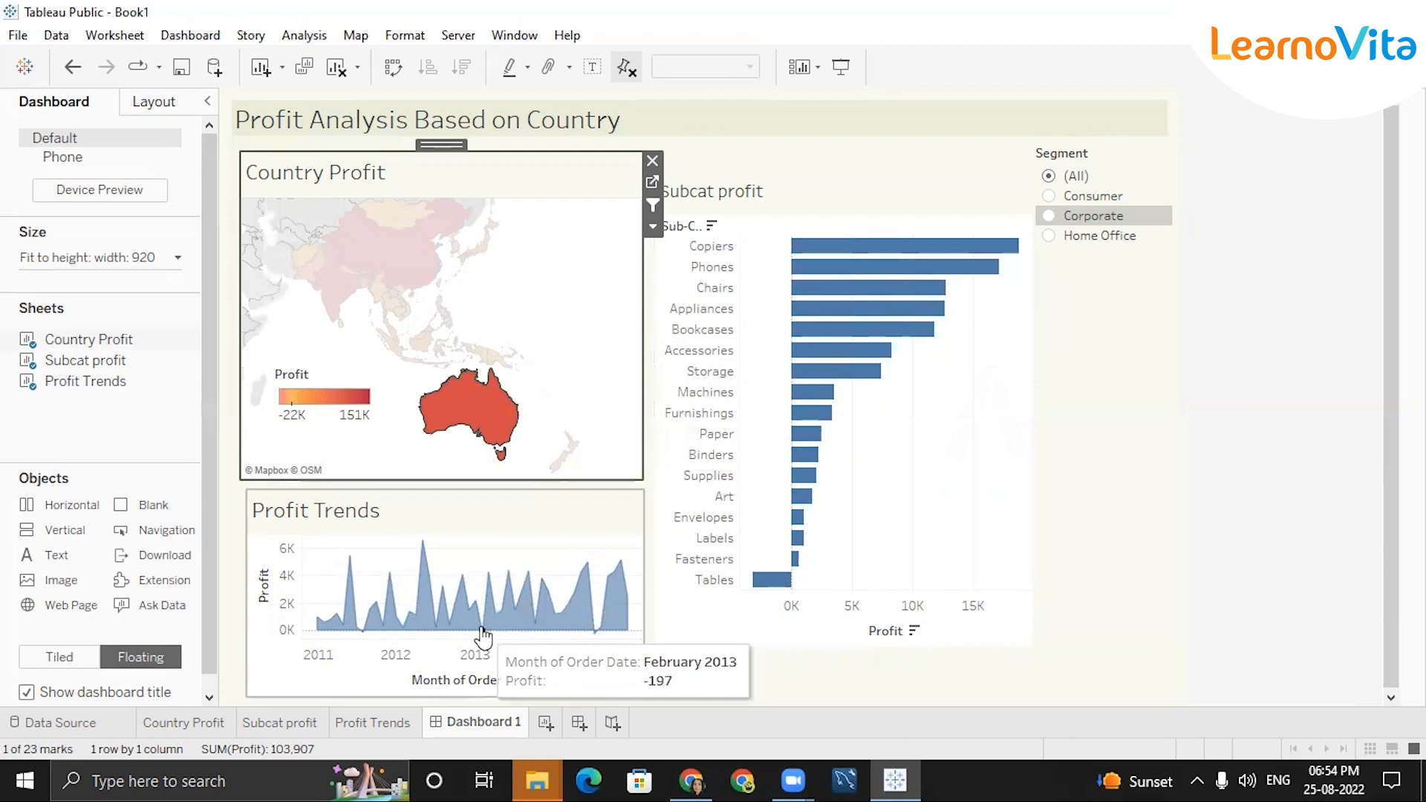
{"action": "left_click", "coordinate": [598, 637]}
{"action": "left_click", "coordinate": [595, 631]}
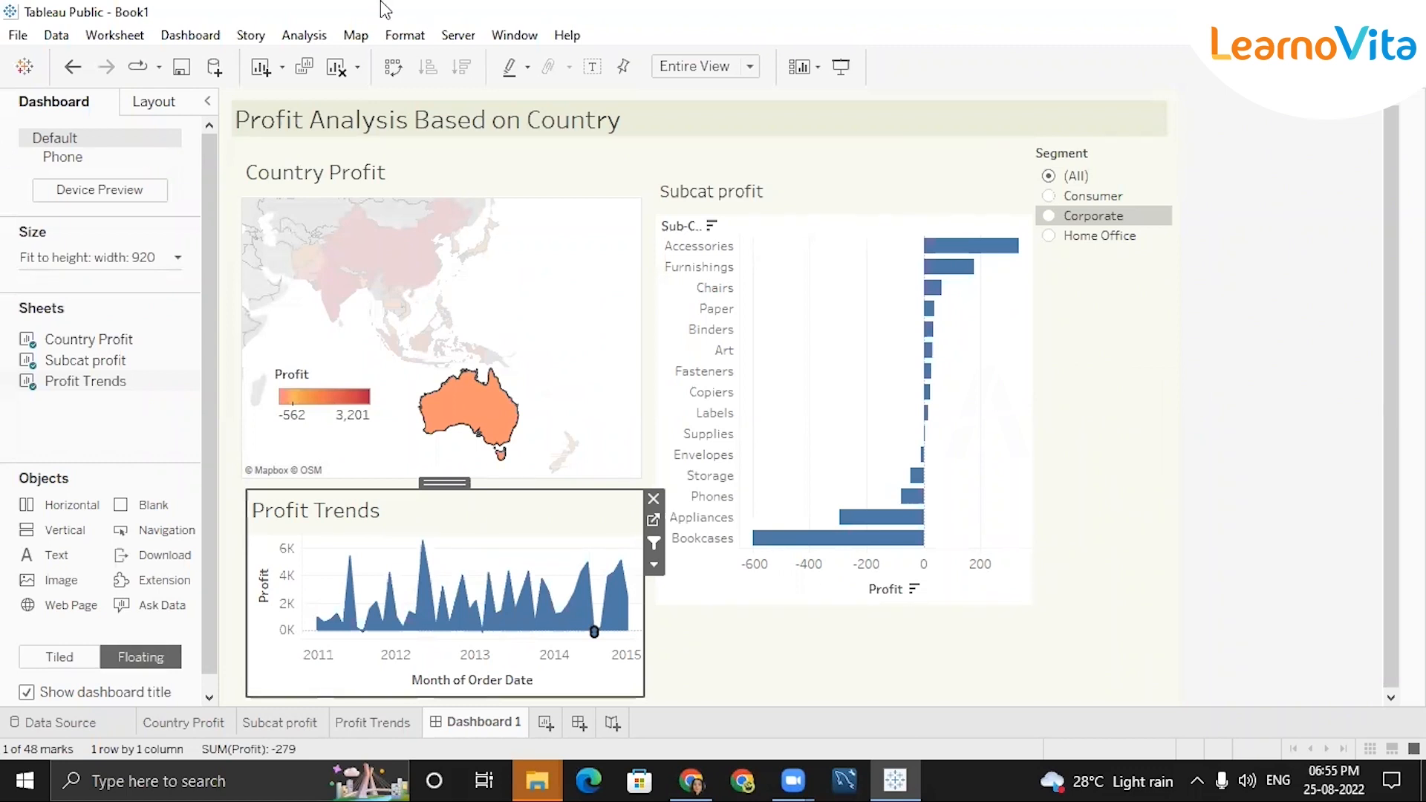
{"action": "left_click", "coordinate": [360, 174]}
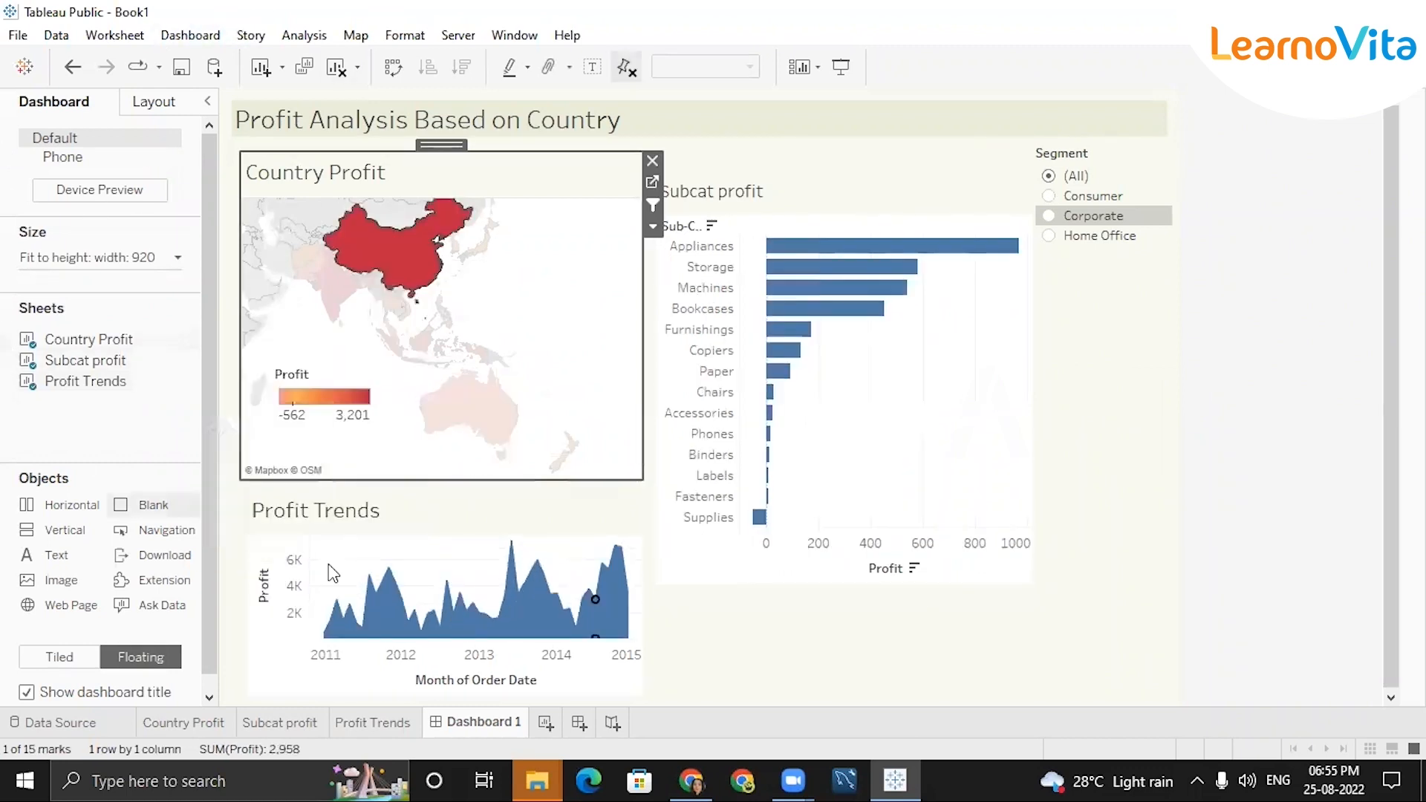
Select April 2014 on Profit Trends with China still chosen and inspect the Tables bar in the sub-category chart.
{"action": "left_click", "coordinate": [580, 637]}
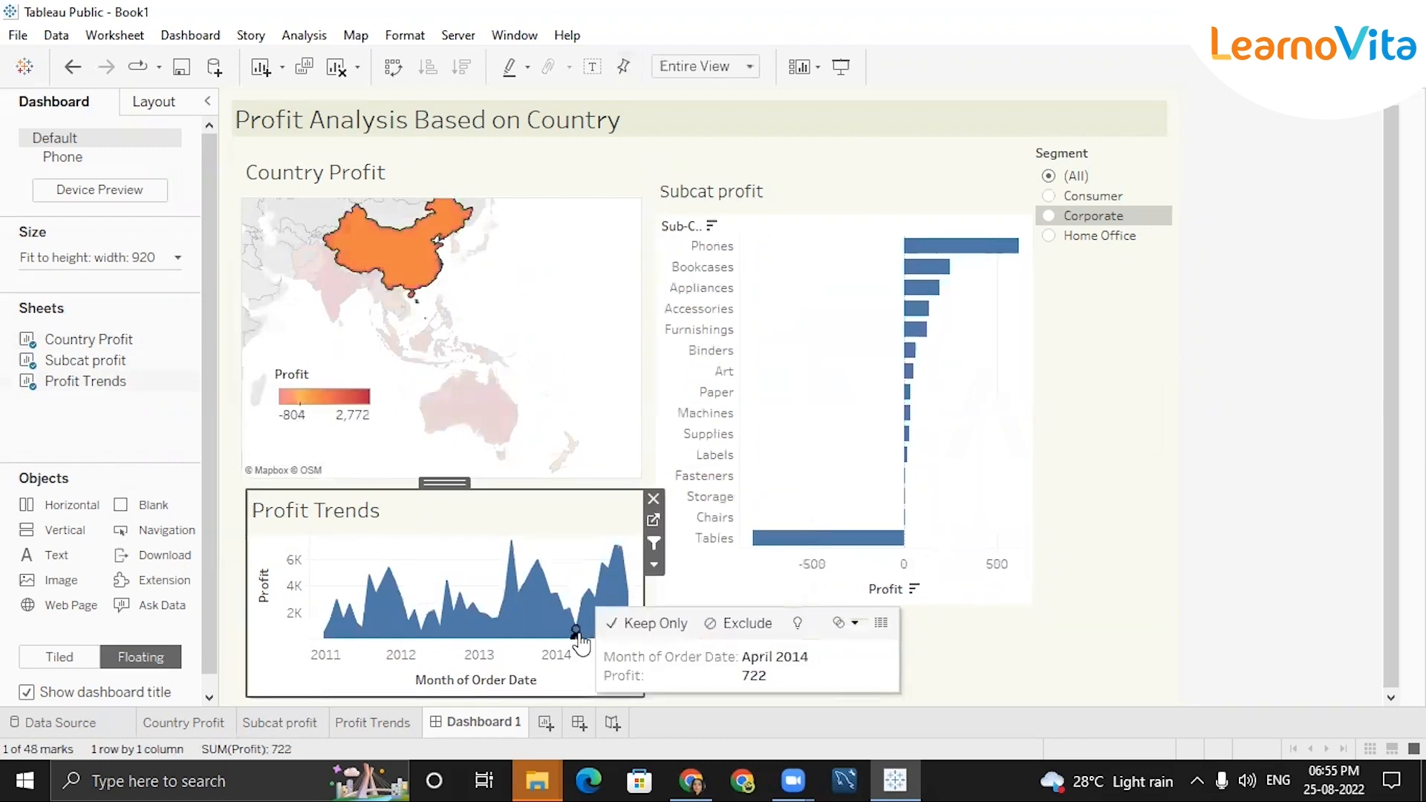
{"action": "mouse_move", "coordinate": [901, 541]}
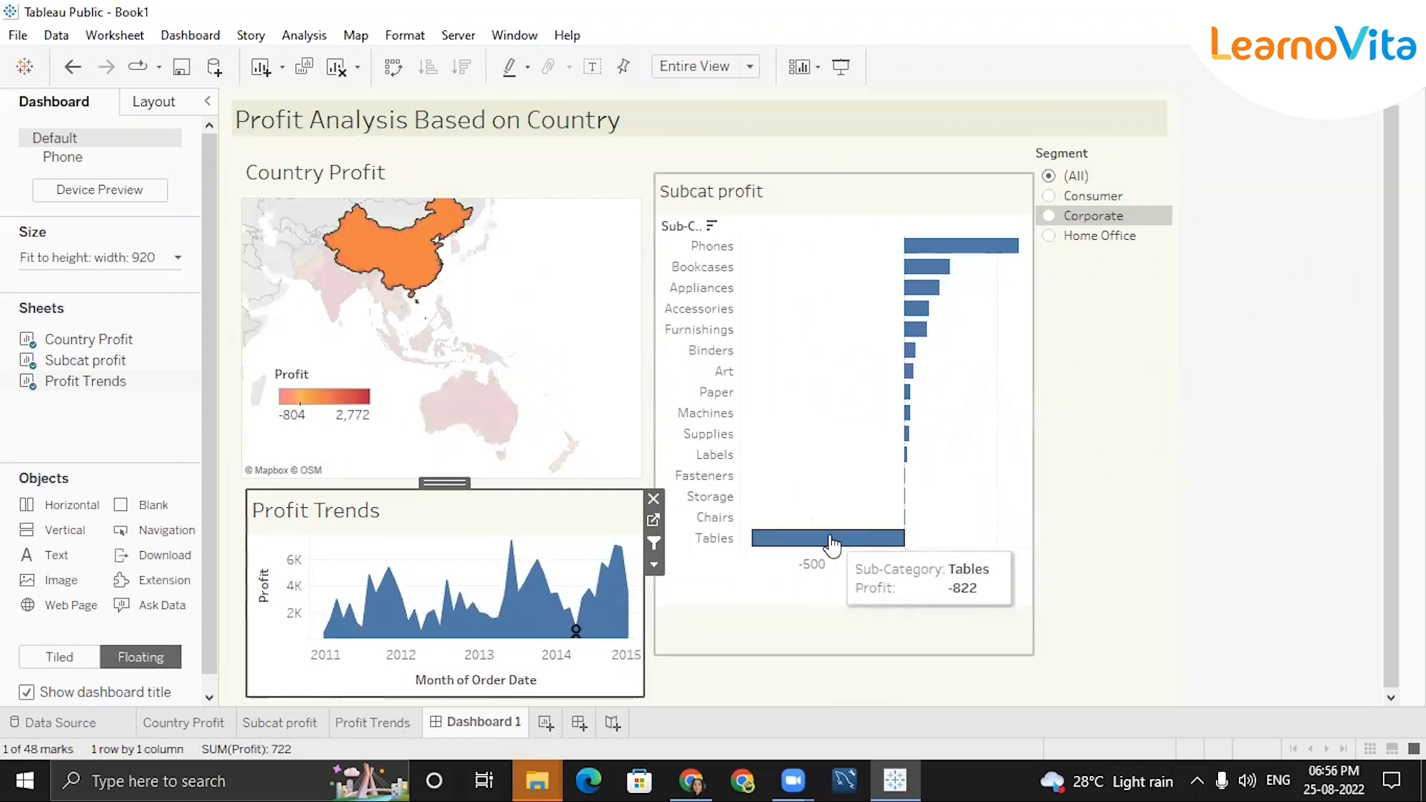
Select India on the map and examine its sub-category profits for February 2014 and for the highest peak in late 2014.
{"action": "left_click", "coordinate": [324, 286]}
{"action": "mouse_move", "coordinate": [560, 646]}
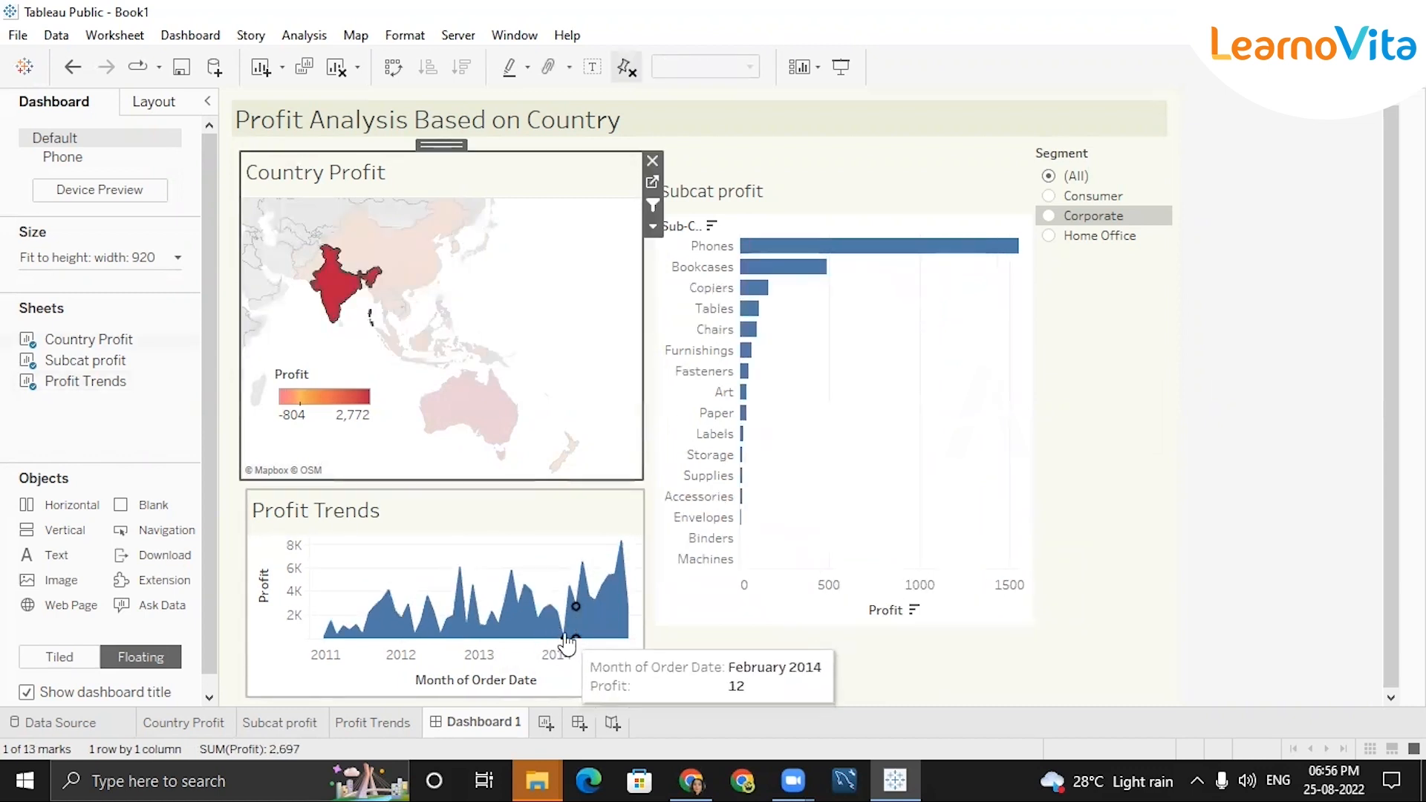
{"action": "left_click", "coordinate": [567, 642]}
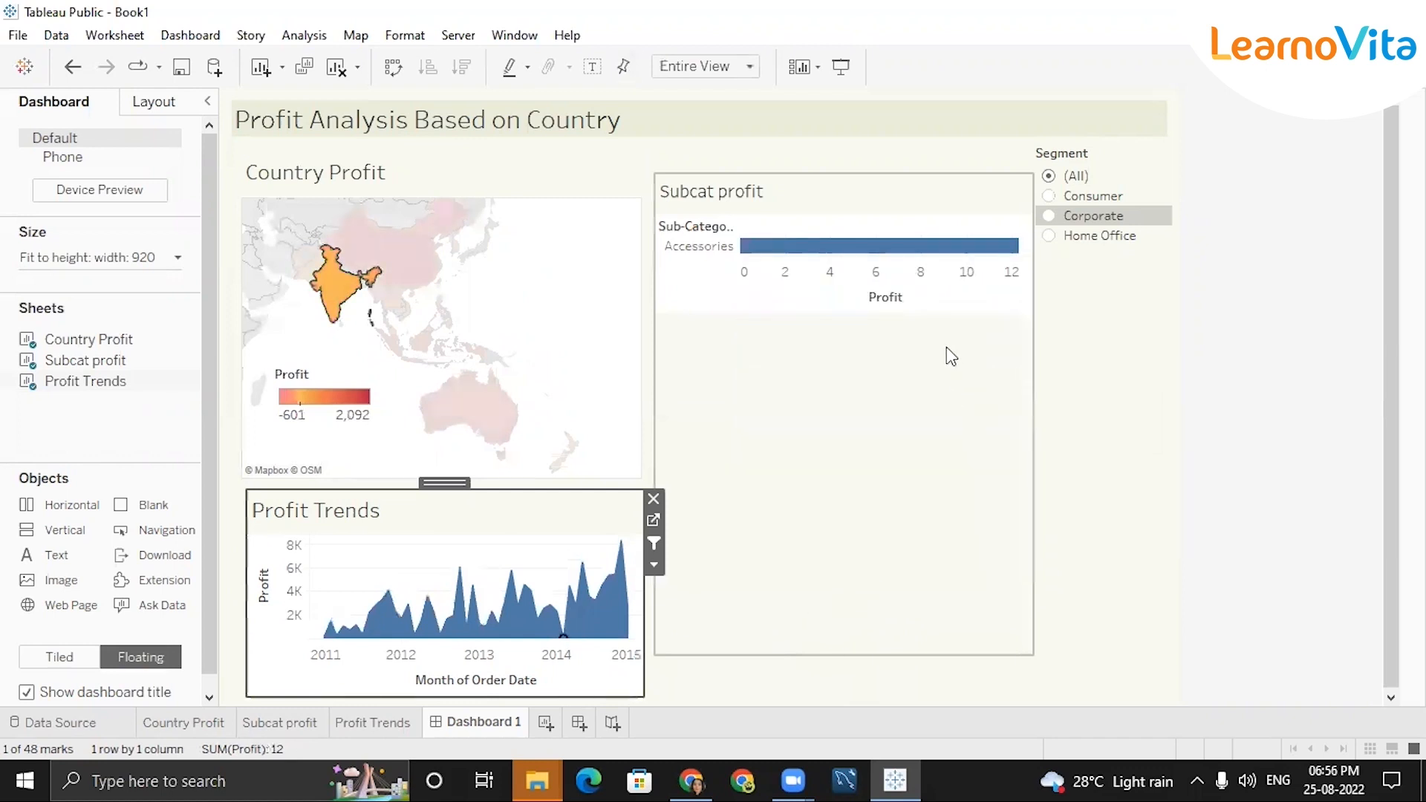
{"action": "mouse_move", "coordinate": [894, 252]}
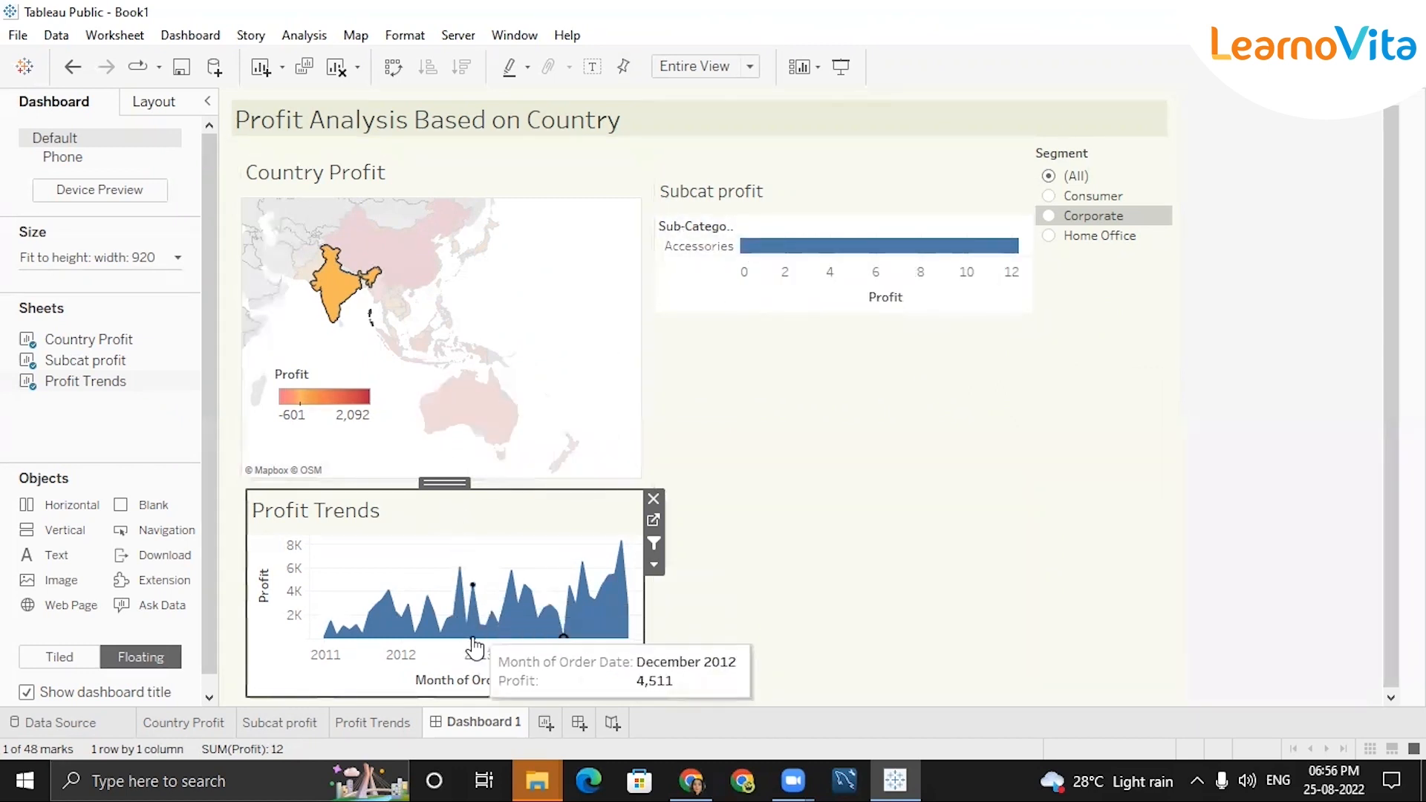
{"action": "left_click", "coordinate": [622, 605]}
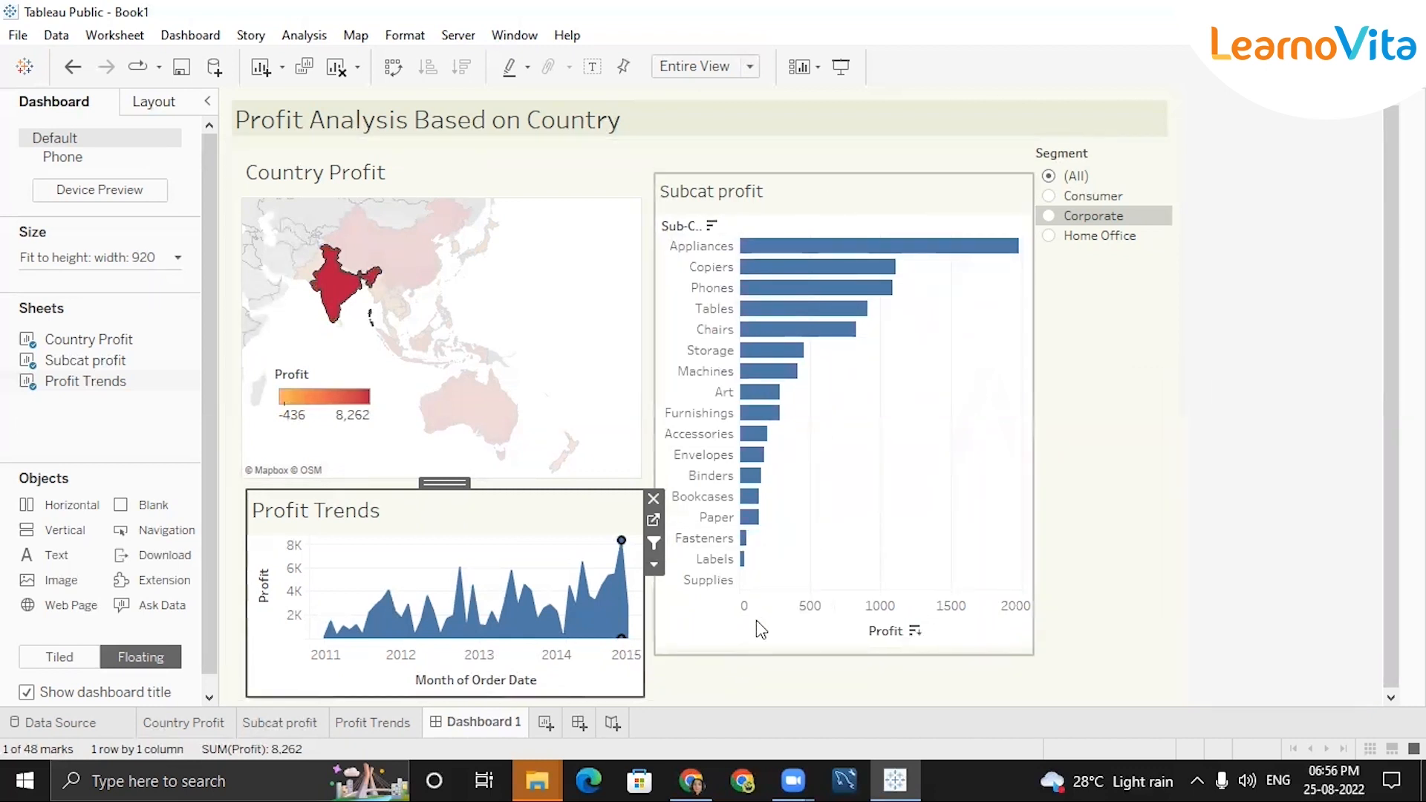
{"action": "mouse_move", "coordinate": [806, 319]}
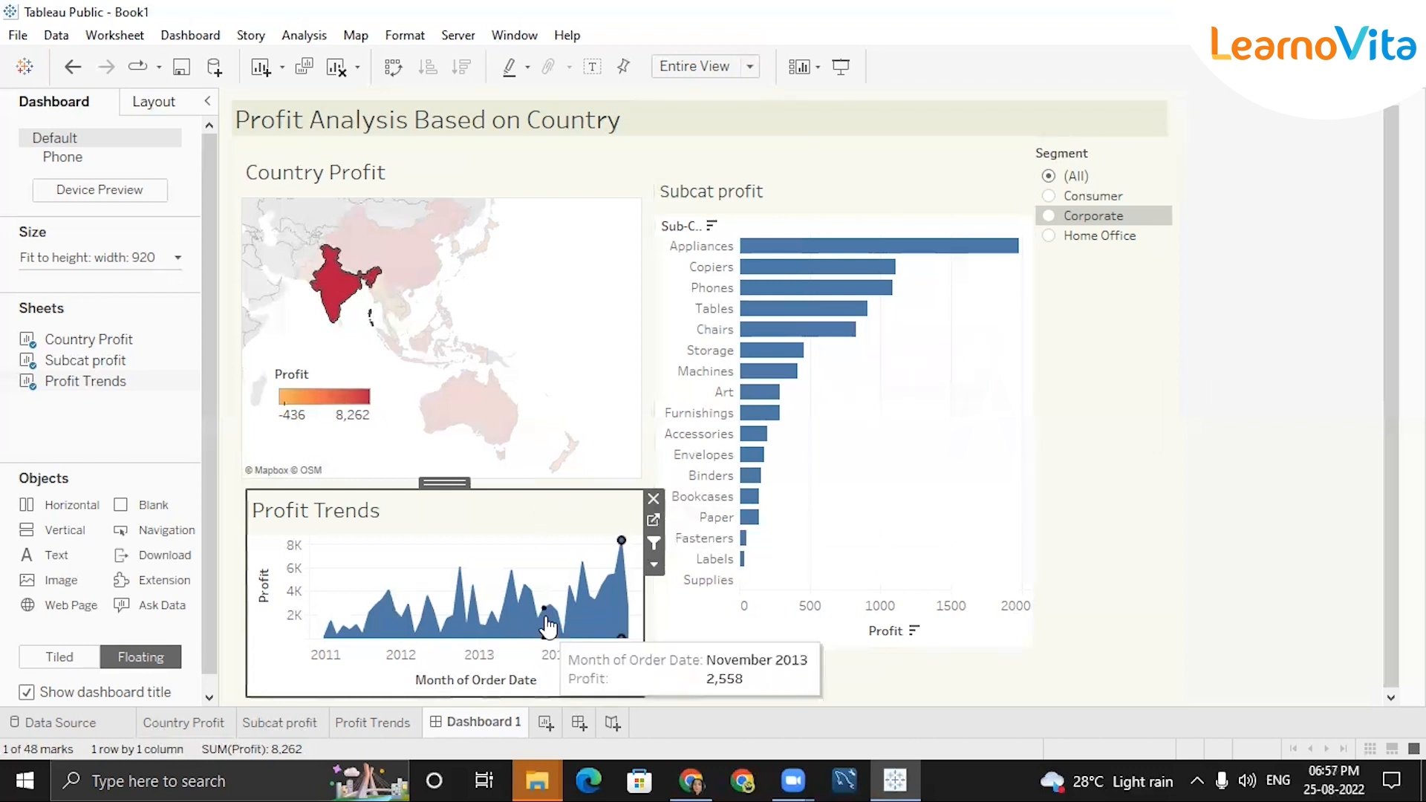
{"action": "mouse_move", "coordinate": [368, 292]}
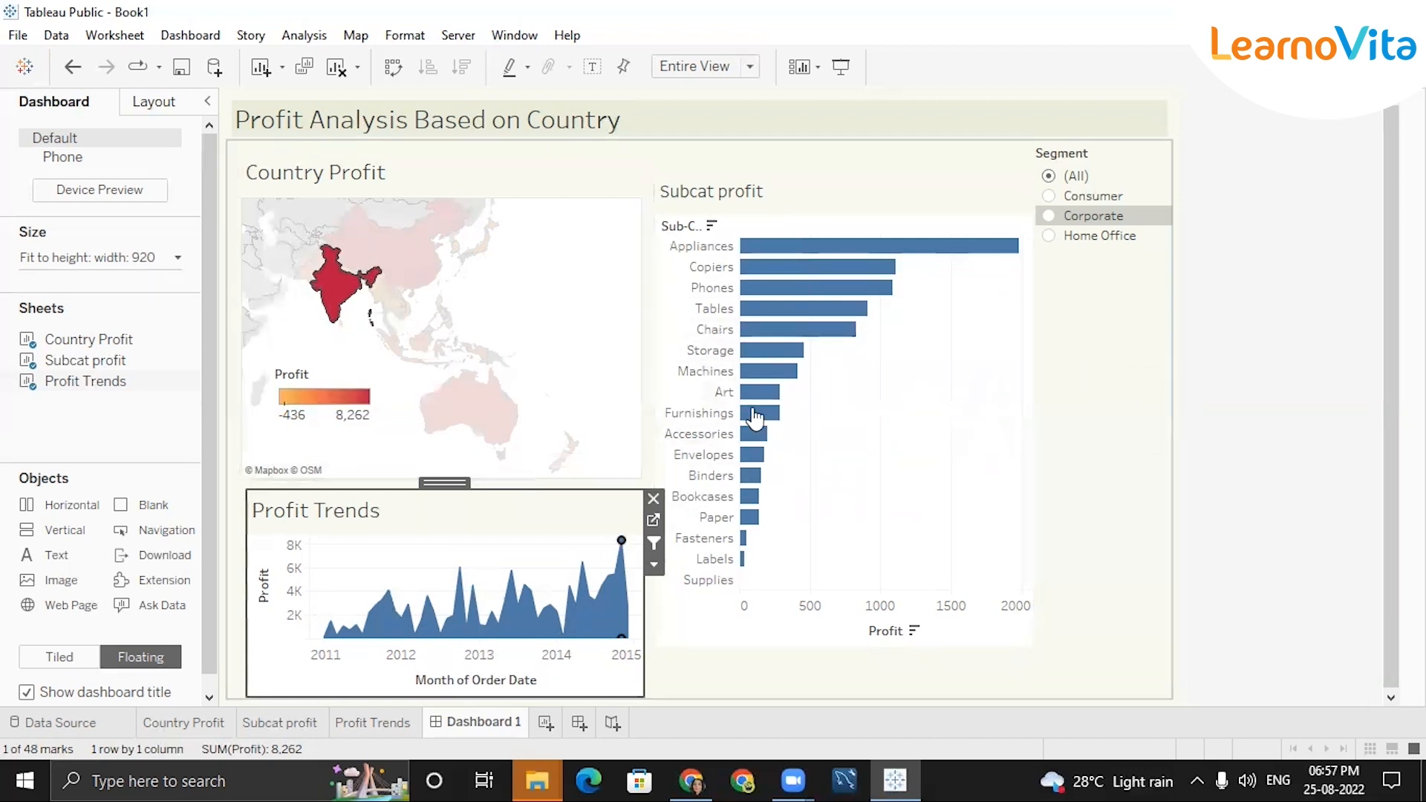
{"action": "left_click", "coordinate": [1229, 436]}
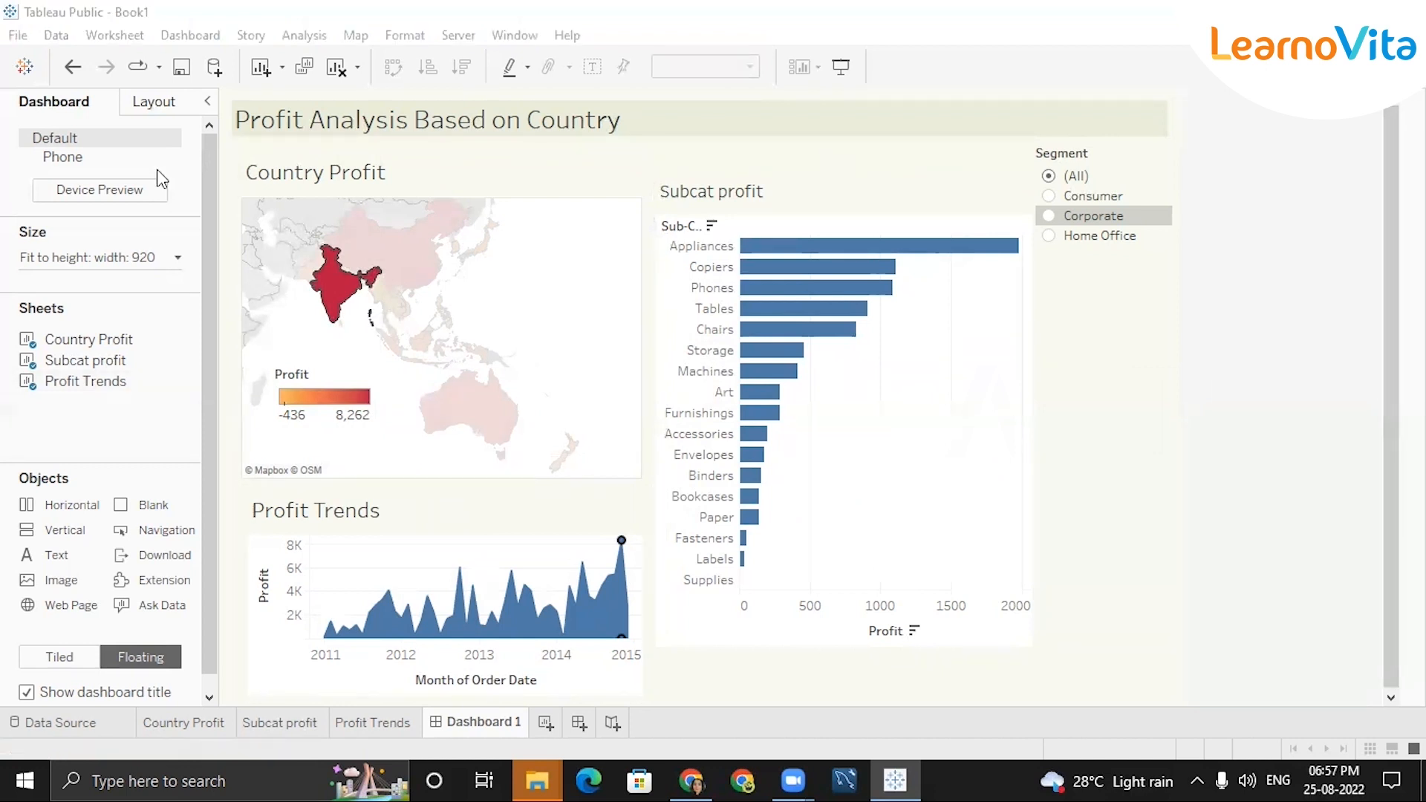